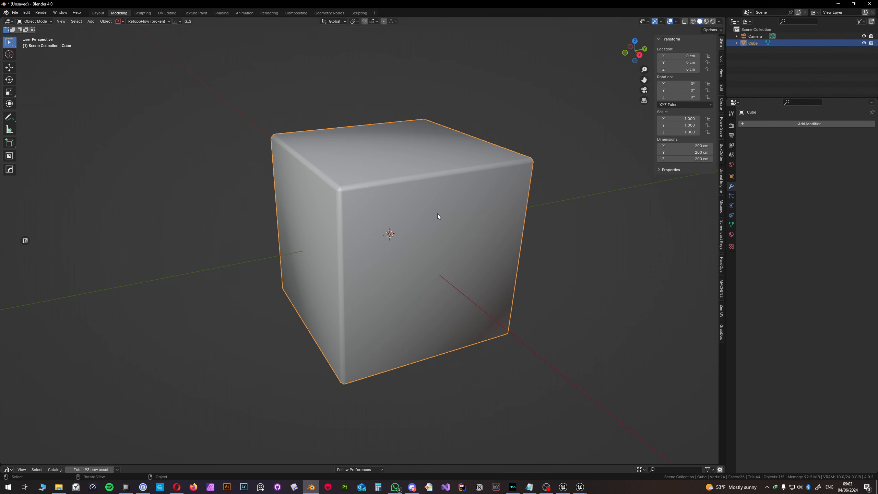
Step: Add a Weighted Normal modifier to the bevelled cube
key(Tab)
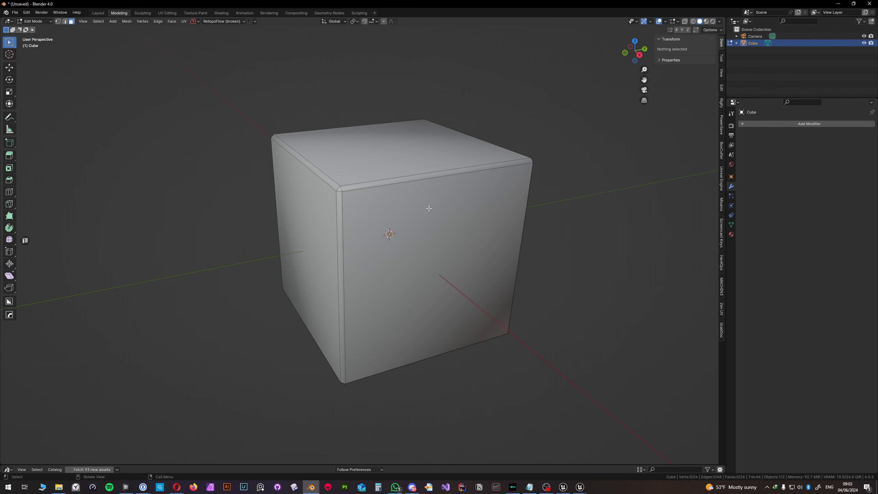
key(Tab)
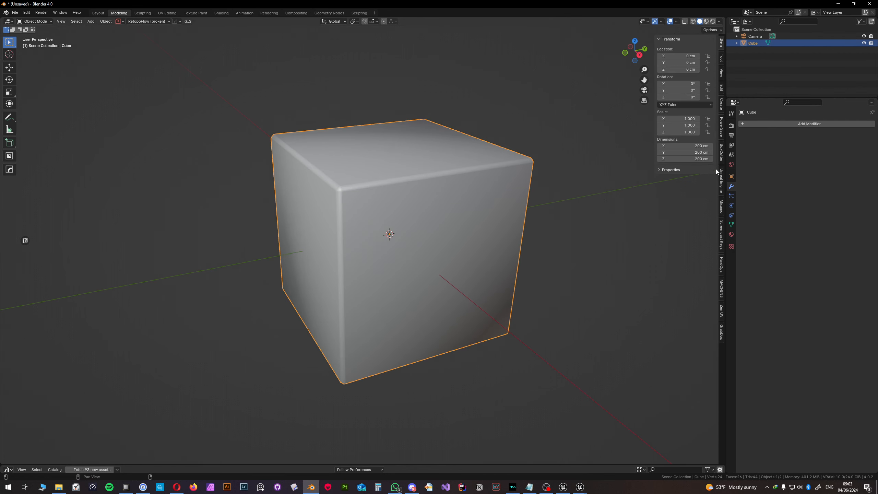
click(796, 123)
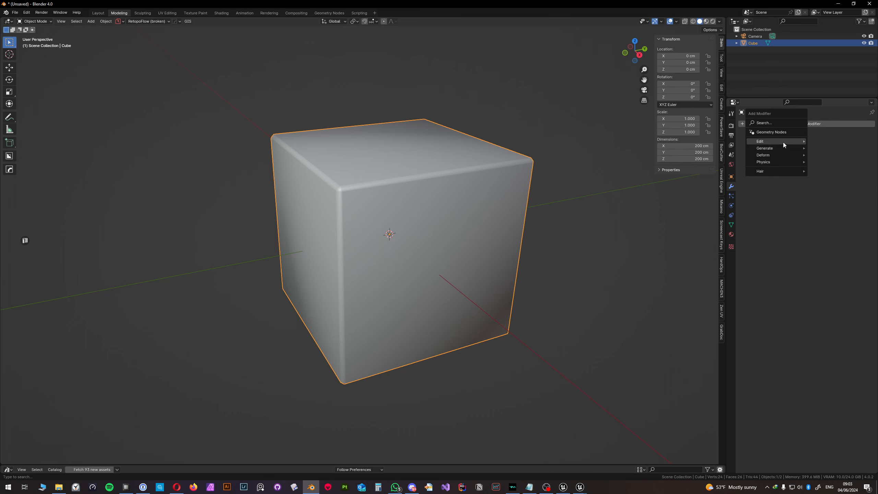
click(764, 123)
click(758, 137)
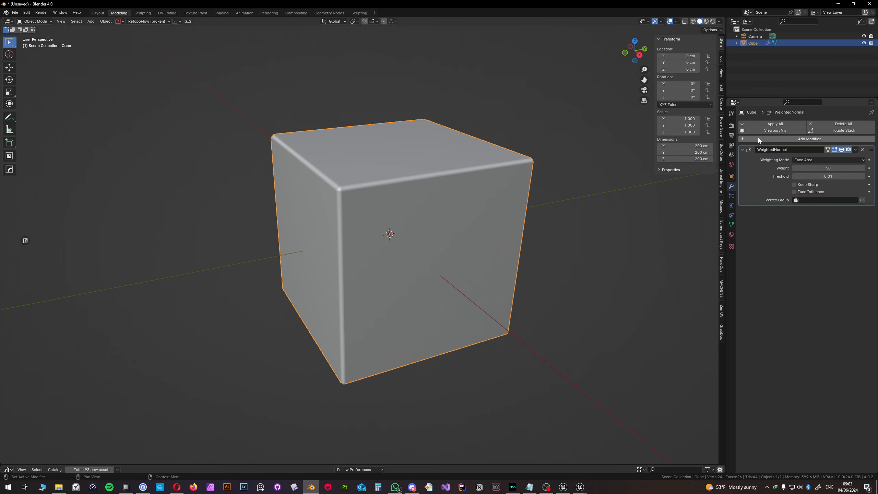
Step: Examine the cube's bevel shading with the weighted normals from several distances, in both Object Mode and Edit Mode
mouse_move(424, 202)
middle_down()
mouse_move(474, 198)
mouse_move(398, 230)
mouse_move(378, 221)
middle_up()
scroll(427, 210, down, 4)
click(504, 221)
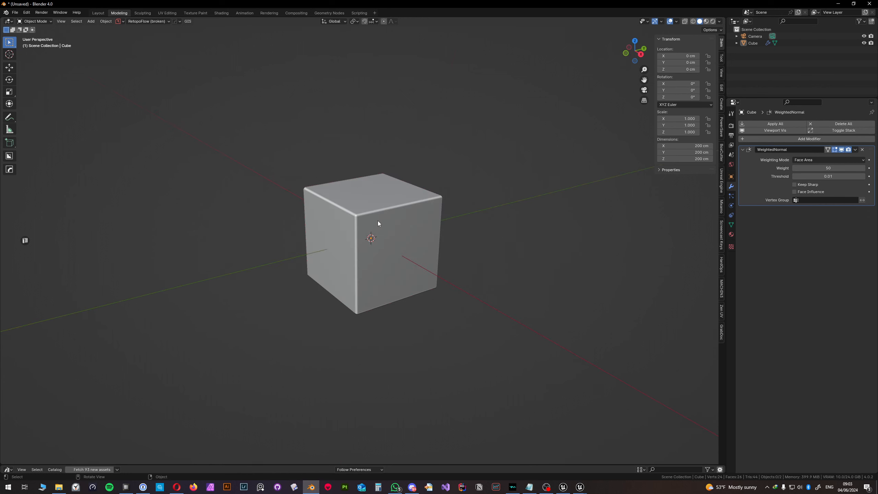
scroll(377, 221, up, 5)
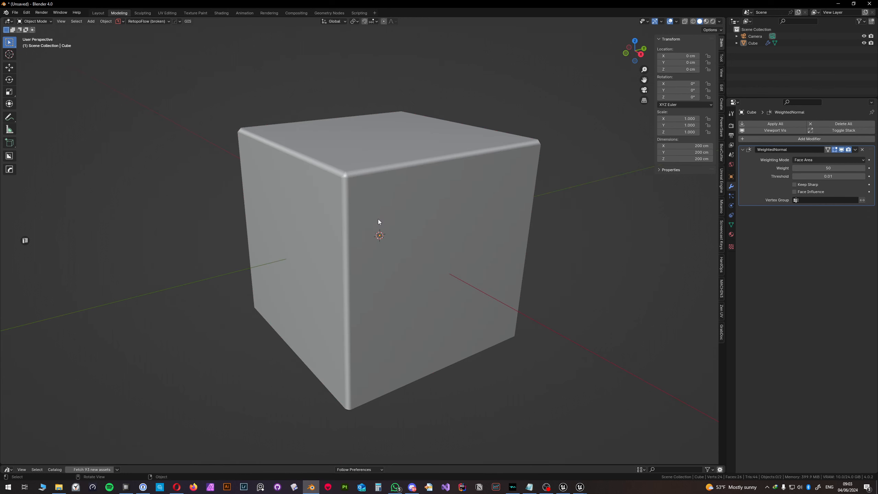
click(369, 203)
key(Tab)
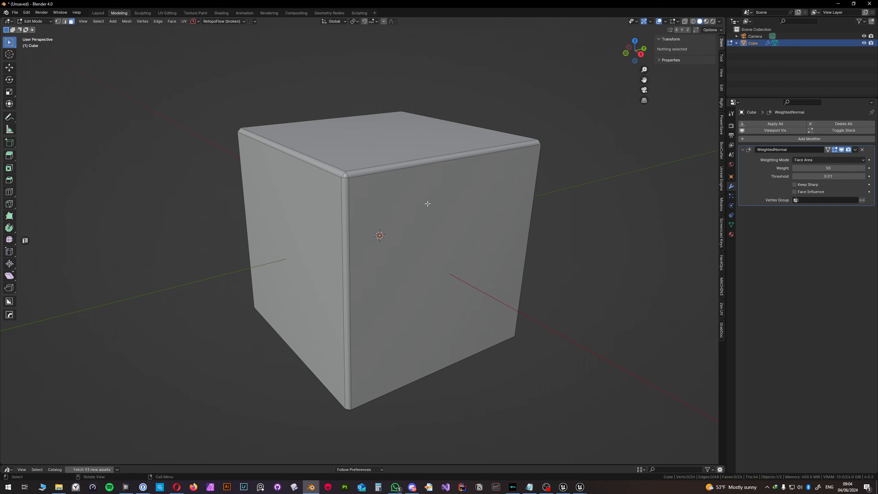
key(Tab)
scroll(538, 205, up, 1)
scroll(539, 207, down, 4)
click(537, 222)
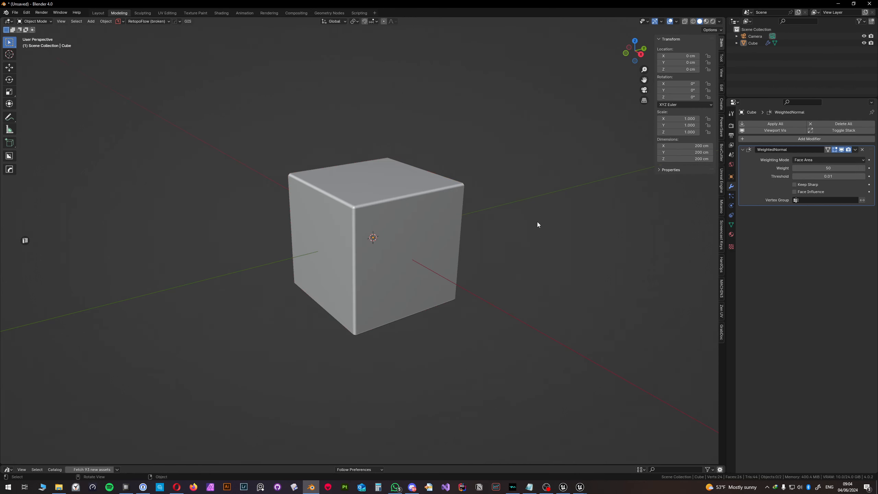
middle_drag(366, 196, 376, 229)
scroll(371, 218, up, 3)
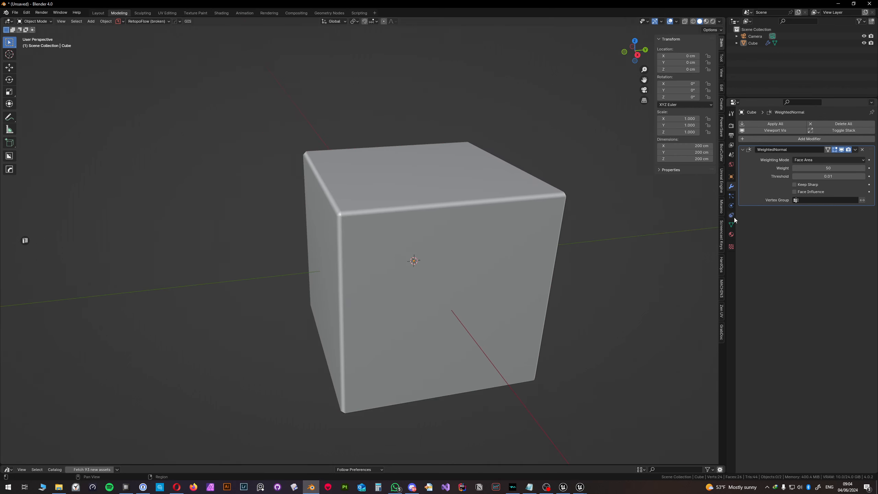
Step: Select all of the cube's geometry in Edit Mode
click(762, 139)
click(417, 222)
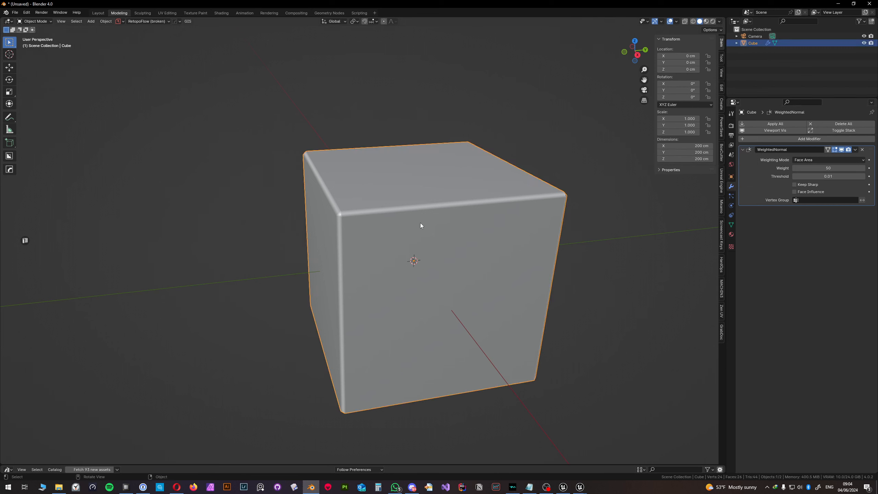
key(Tab)
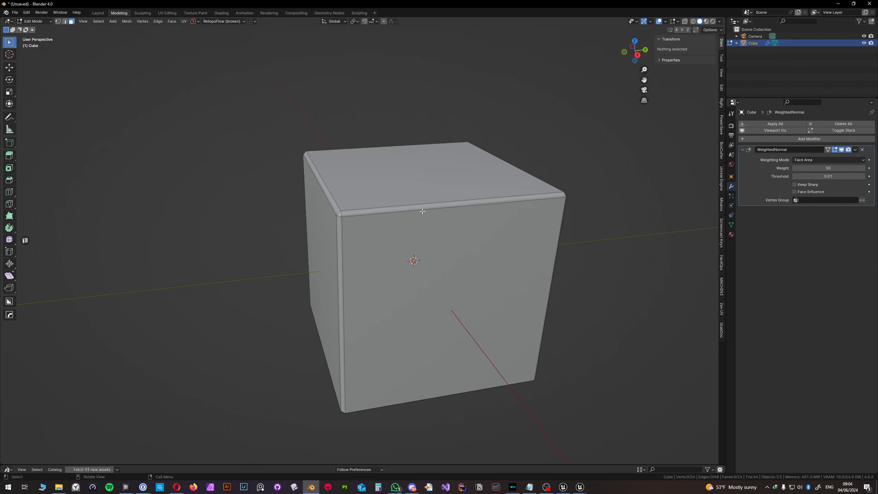
key(a)
scroll(424, 212, down, 2)
key(g)
key(x)
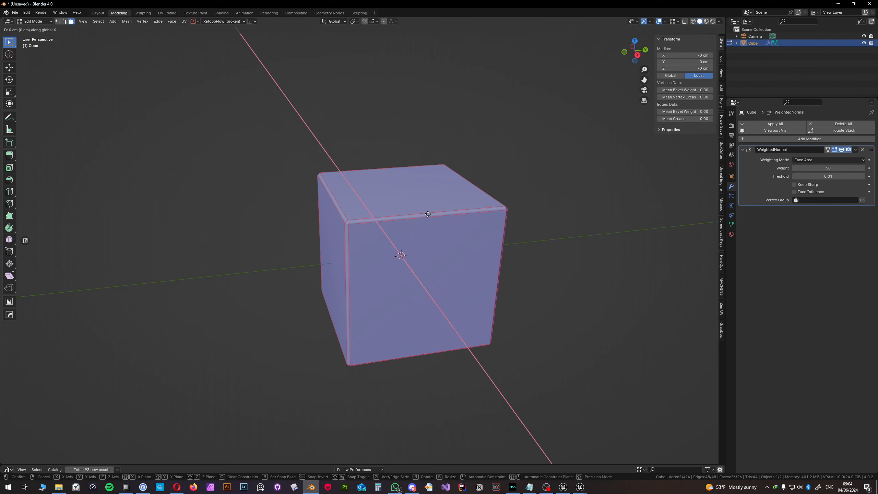
text(2)
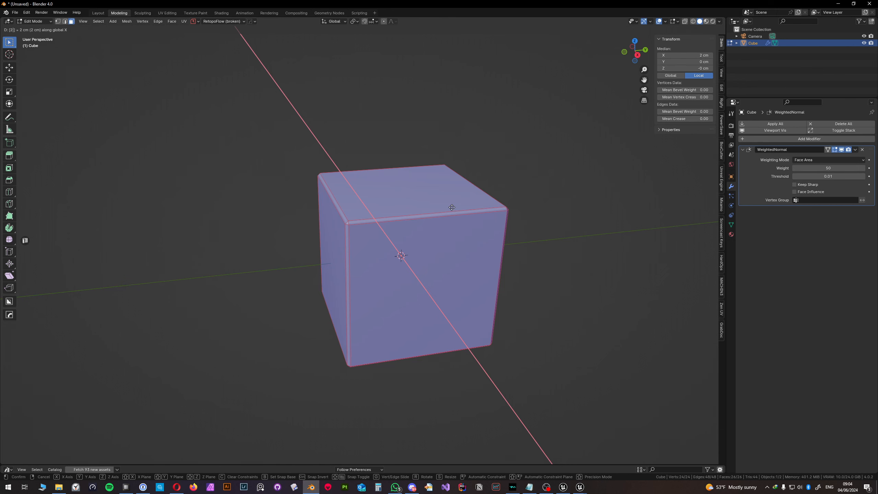
key(Escape)
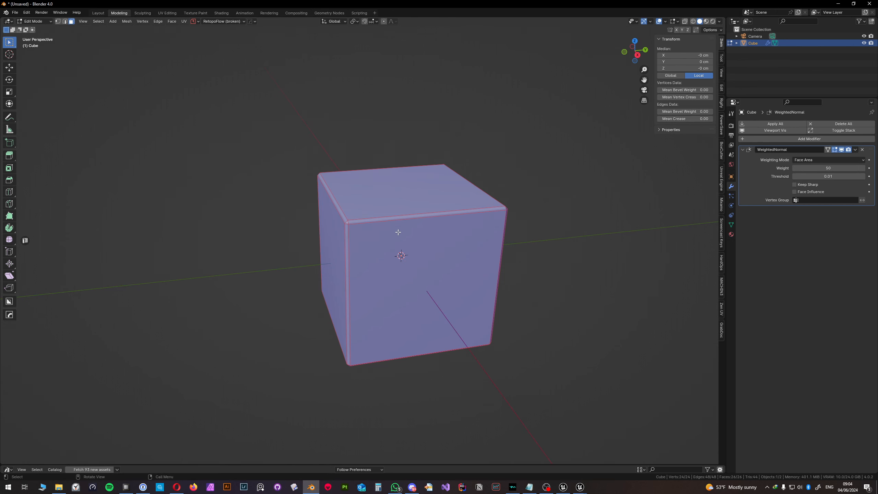
Step: Duplicate the cube's mesh twice along X, placing one copy about 200 cm to each side of the original
middle_drag(397, 232, 463, 240)
key(shift+d)
key(x)
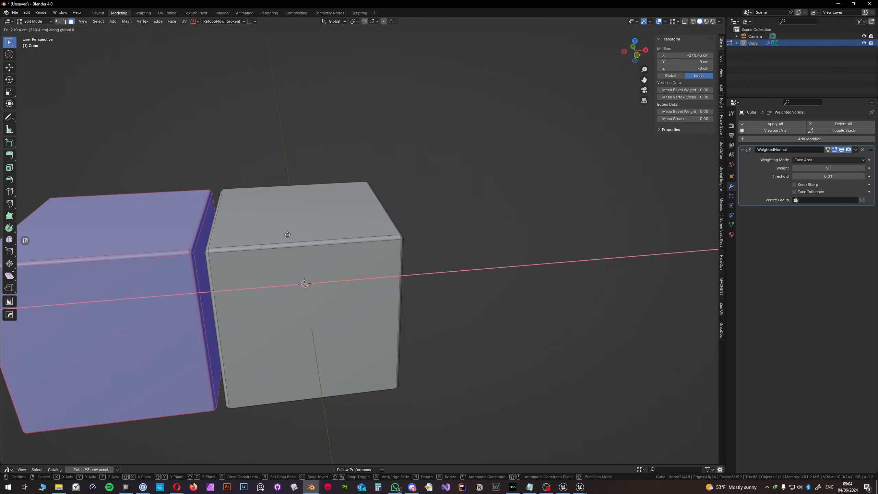
click(289, 234)
key(shift+d)
key(x)
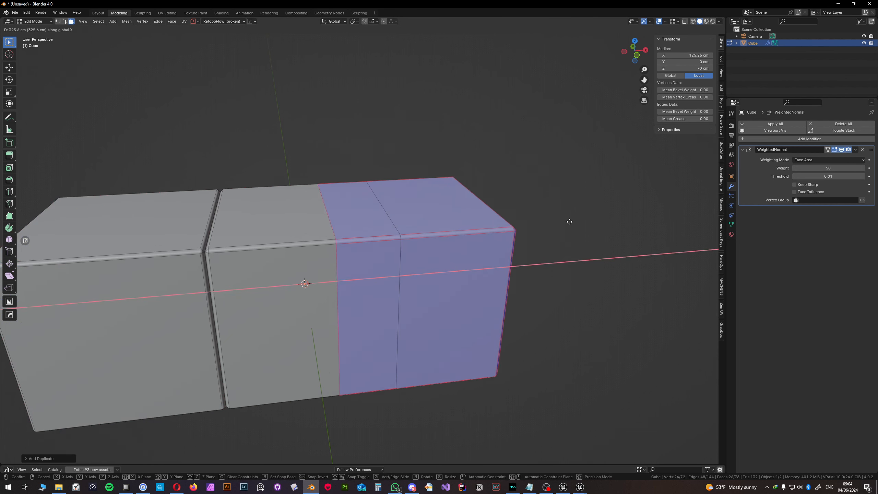
click(618, 223)
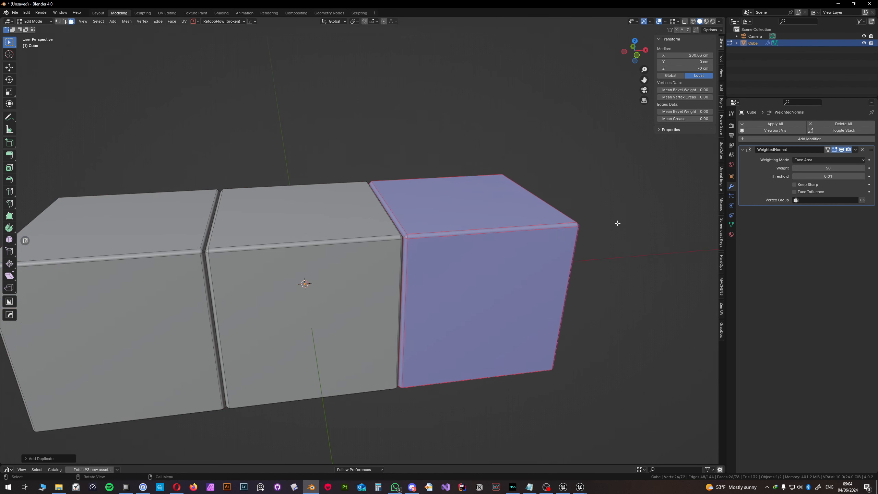
Step: Duplicate the positive-X end cube about 200 cm further along X to form a row of four, and return to Object Mode
scroll(534, 245, down, 2)
key(shift+d)
key(x)
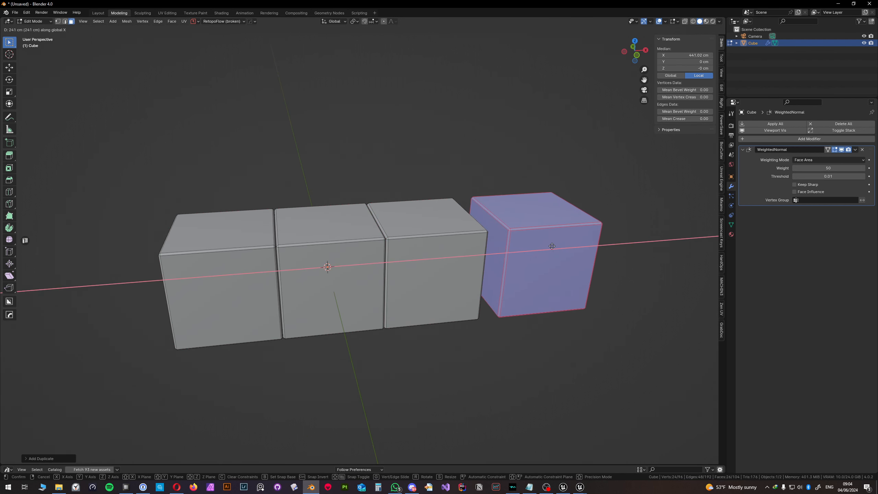
click(535, 245)
click(376, 193)
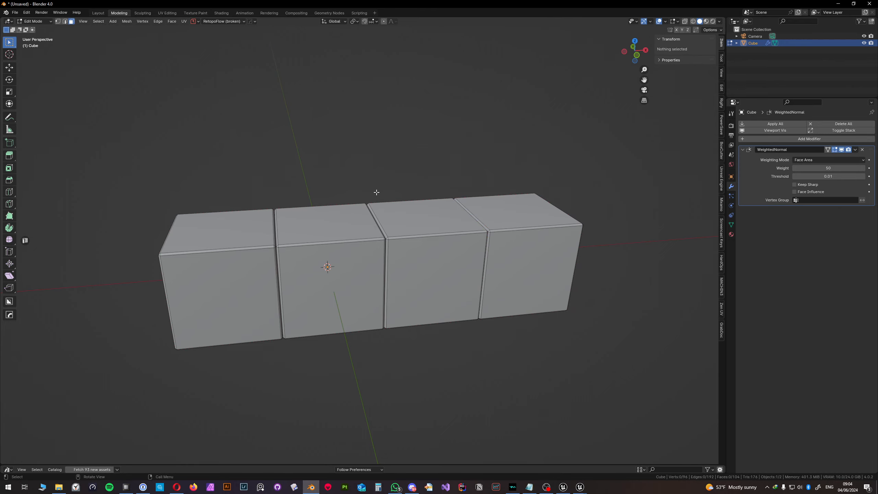
scroll(349, 242, up, 2)
key(Tab)
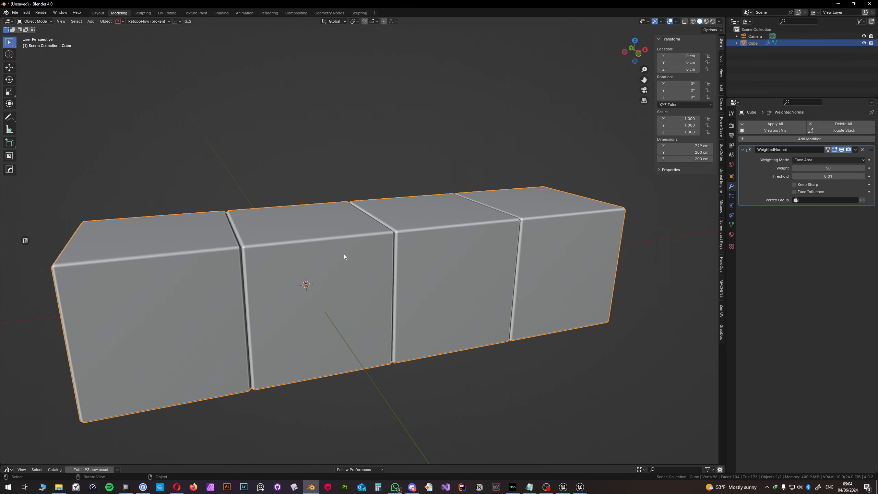
scroll(349, 252, down, 3)
key(g)
right_click(388, 219)
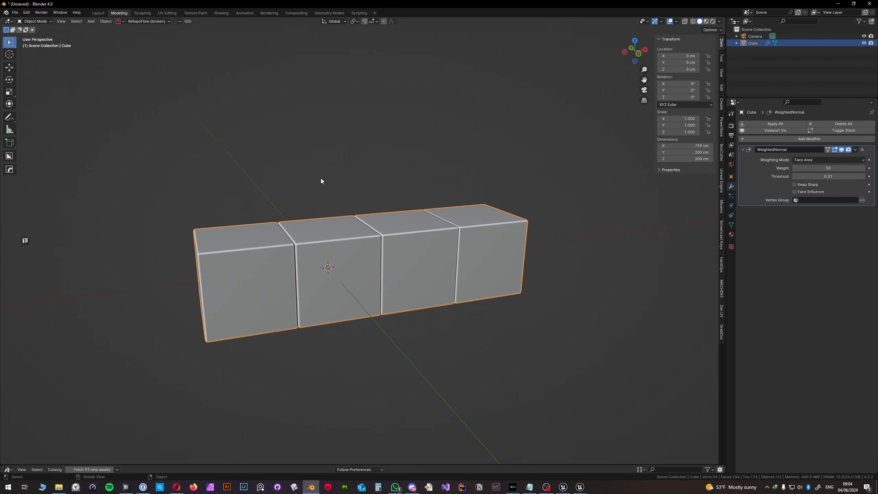
click(322, 178)
click(329, 237)
key(g)
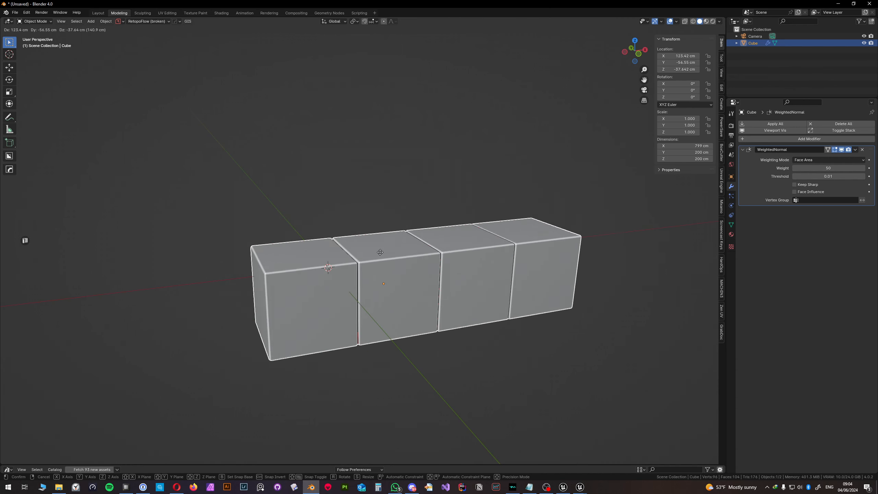
right_click(606, 207)
Step: Create a new material on the row of cubes and name it Mat1
click(732, 234)
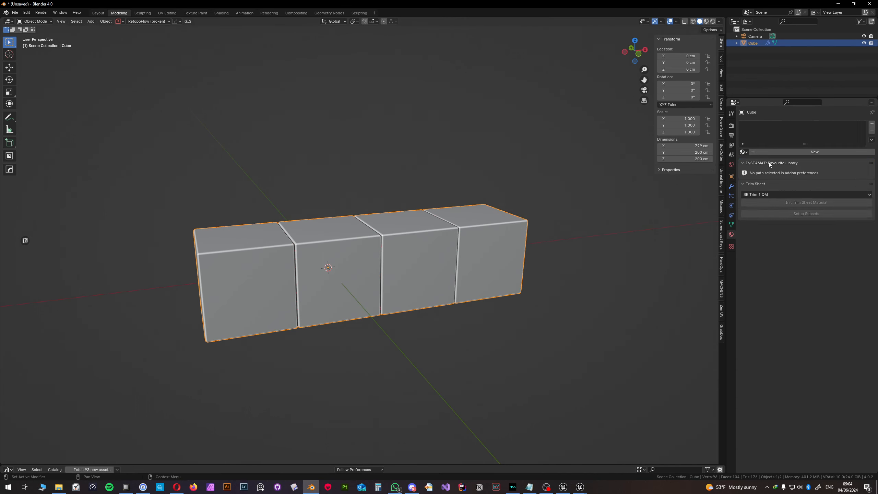
click(764, 153)
text(Mat1)
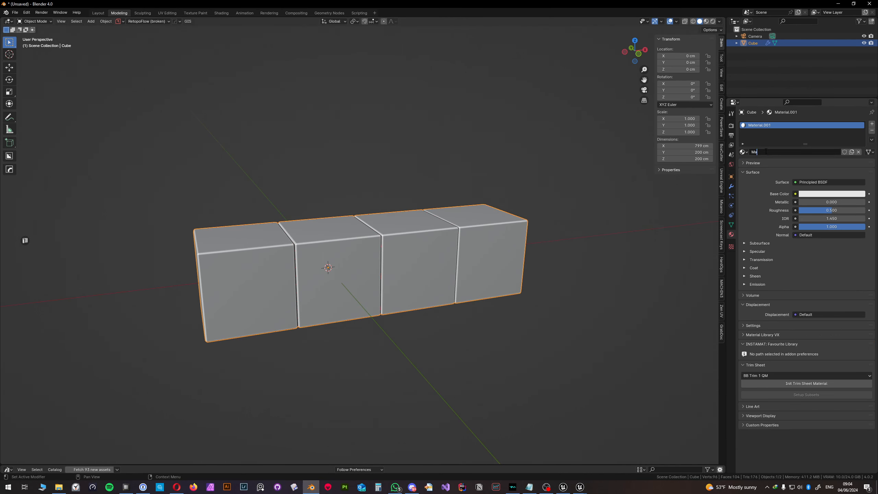
key(Return)
Step: Switch the row of cubes to Vertex Paint mode
click(311, 207)
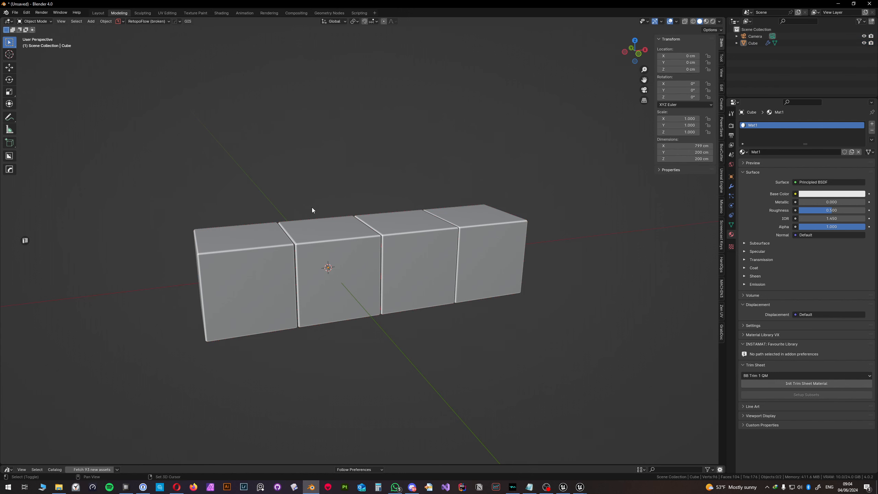
shift+middle_drag(267, 252, 297, 247)
click(326, 256)
scroll(325, 256, up, 3)
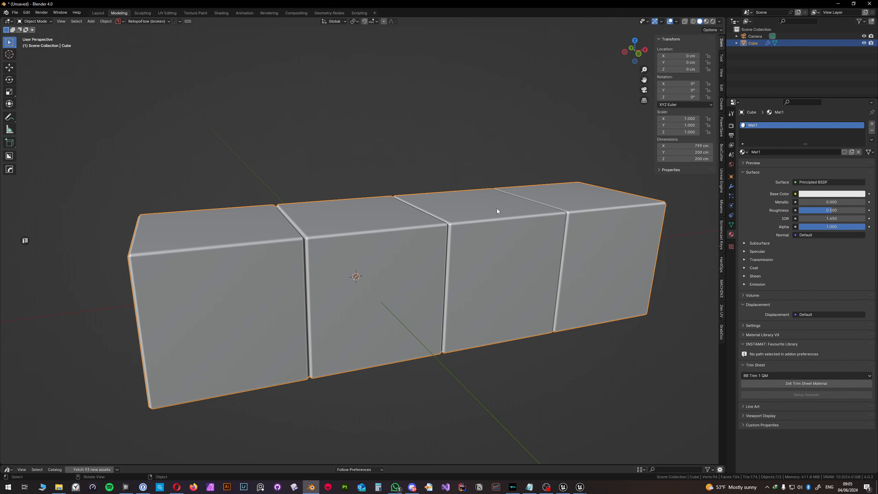
key(Tab)
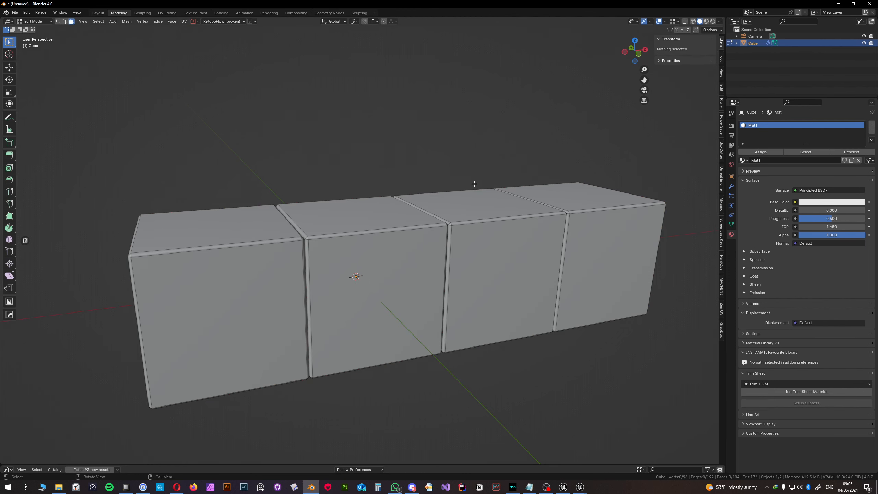
key(Tab)
click(329, 209)
key(Tab)
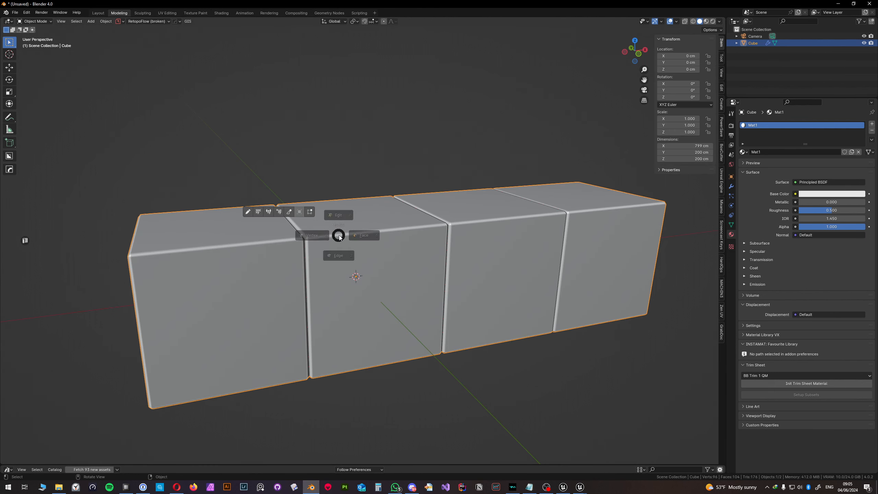
click(280, 212)
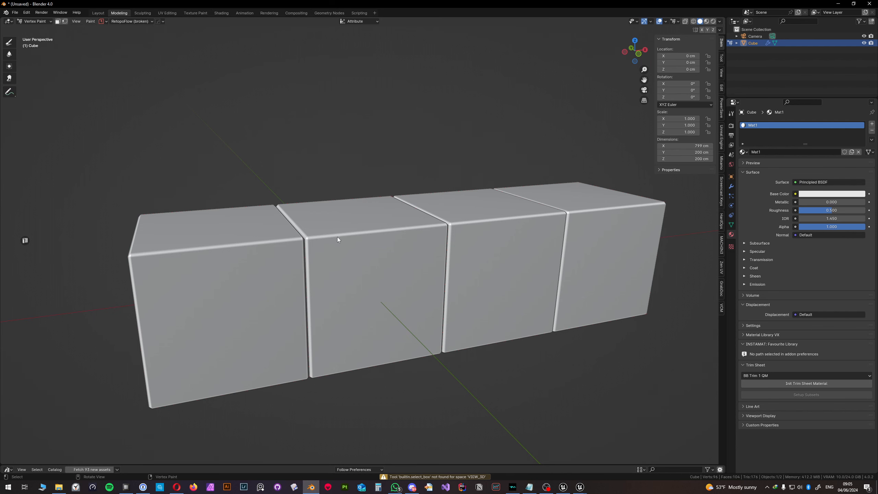
Step: Display the Vertex Color Master tools and widen their area so the labels are readable
middle_drag(318, 240, 626, 282)
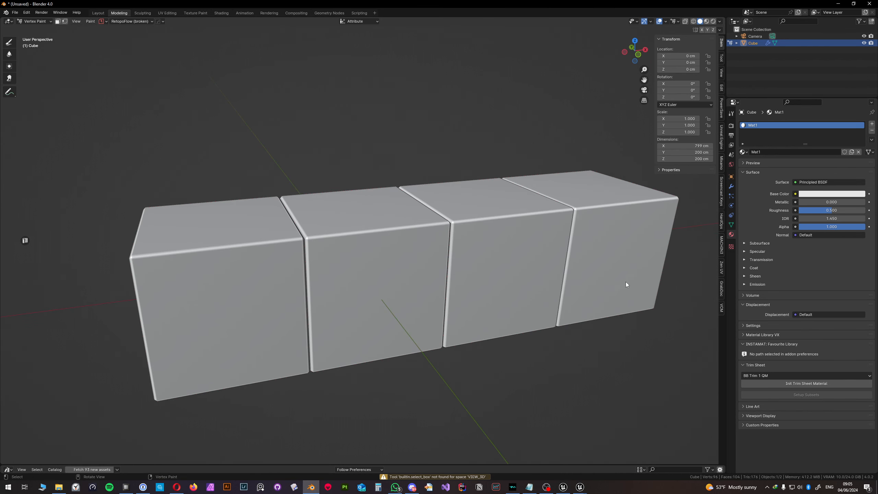
click(722, 306)
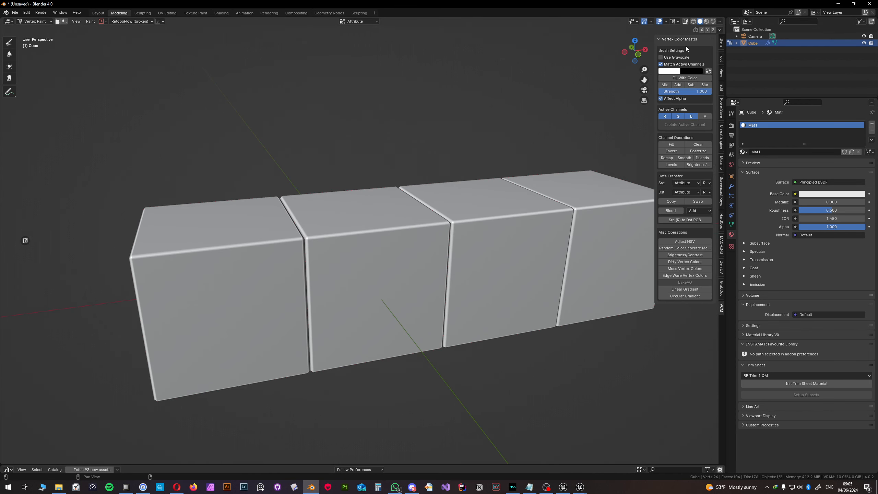
drag(654, 48, 629, 48)
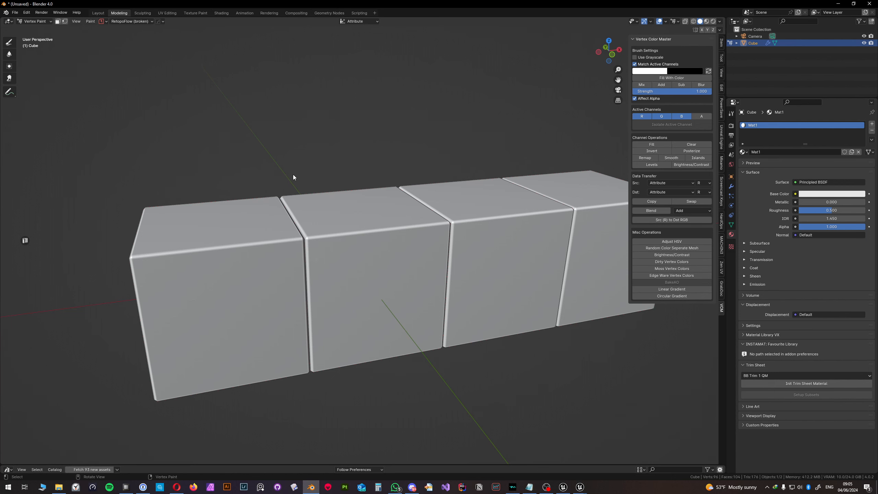
Step: Select all linked faces of the negative-X end cube in Edit Mode, and return to Vertex Paint mode
key(Tab)
click(253, 148)
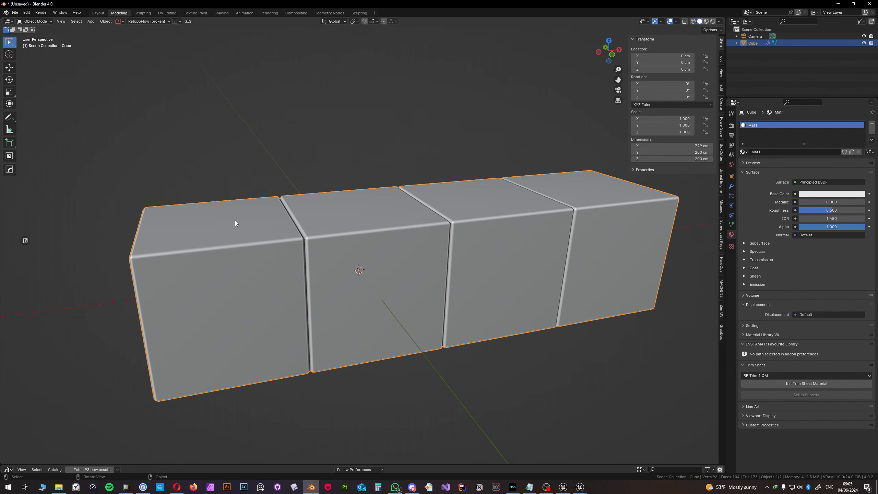
key(alt+a)
click(230, 236)
key(ctrl+l)
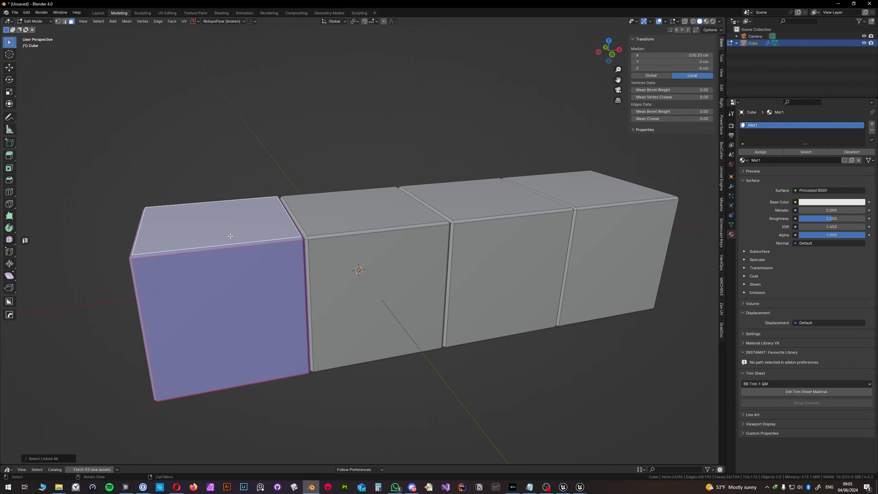
key(Tab)
click(409, 160)
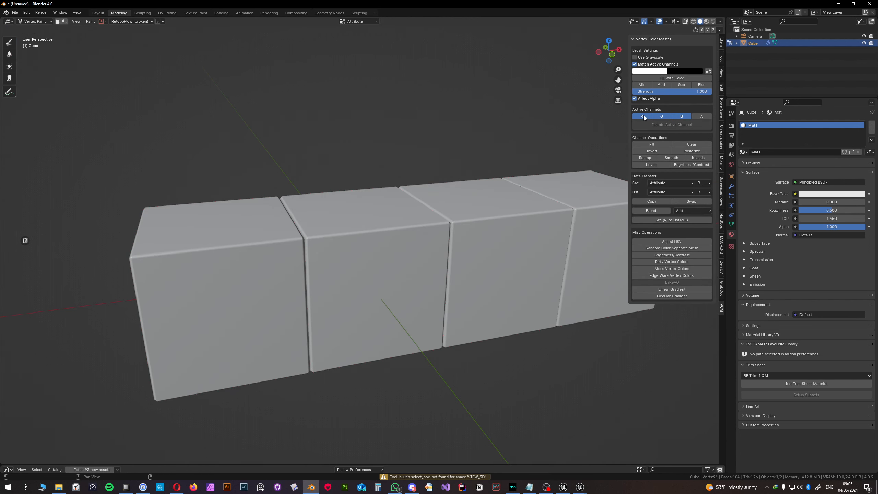
Step: Clear the alpha channel of the row's vertex colours, and make red the active channel
click(702, 116)
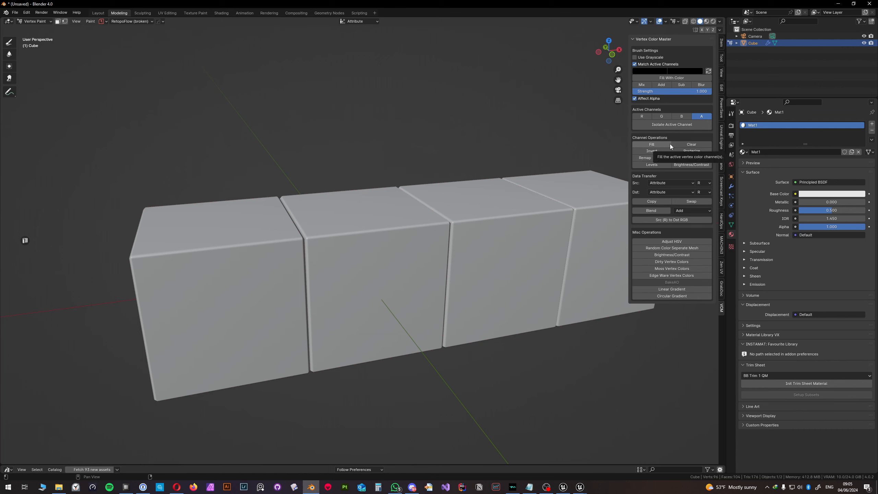
click(691, 145)
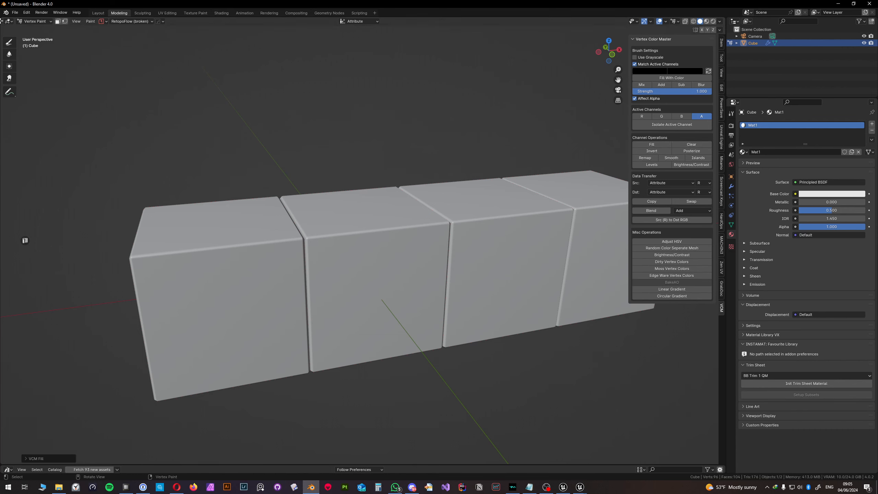
click(649, 117)
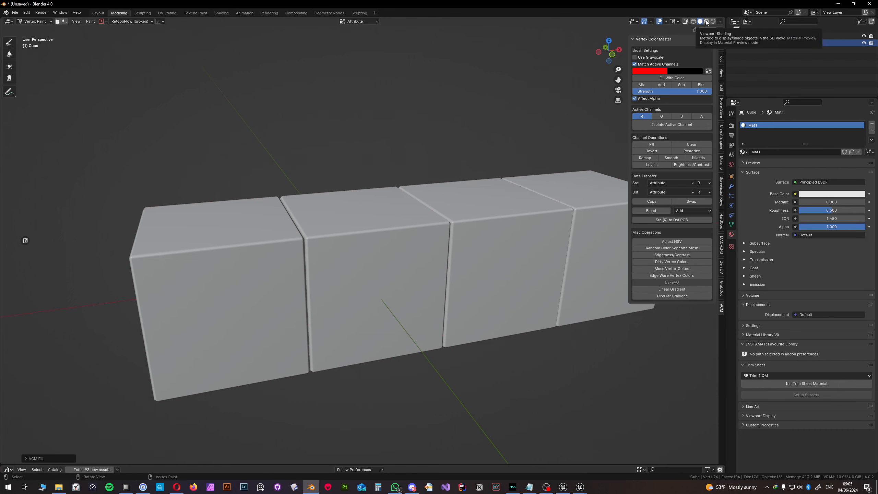
click(91, 22)
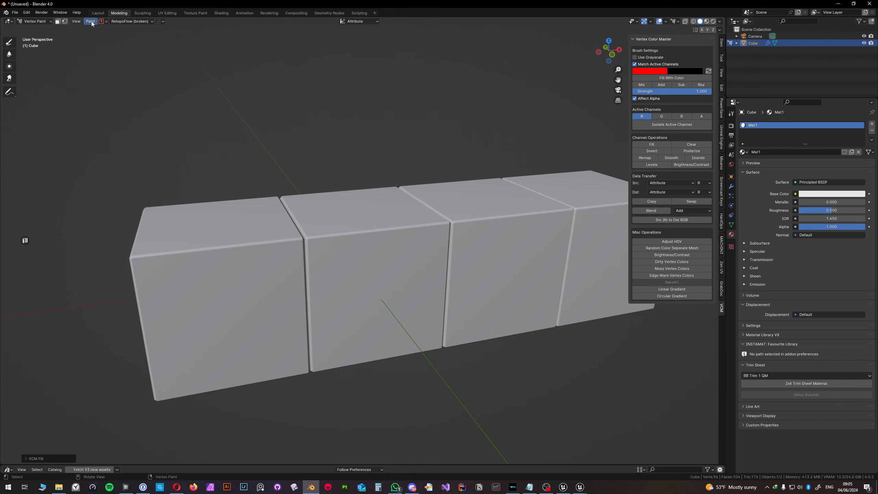
click(667, 22)
middle_drag(418, 151, 428, 143)
key(Tab)
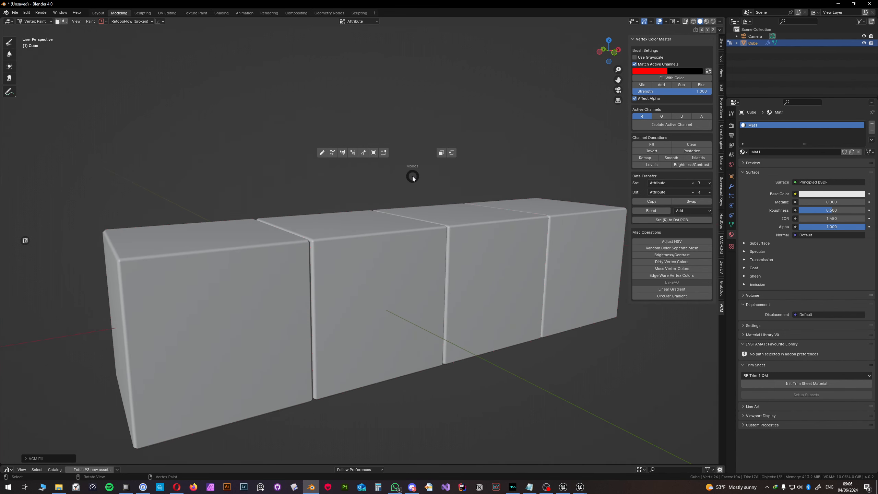
click(378, 154)
key(Tab)
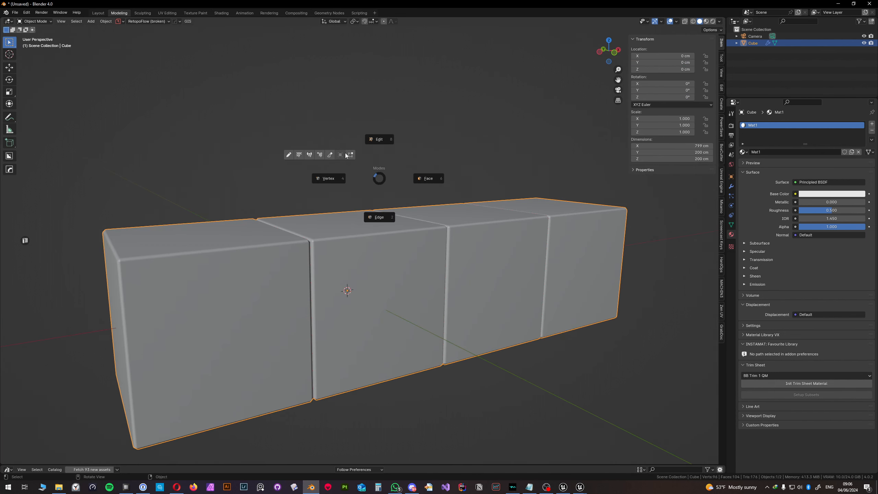
click(319, 155)
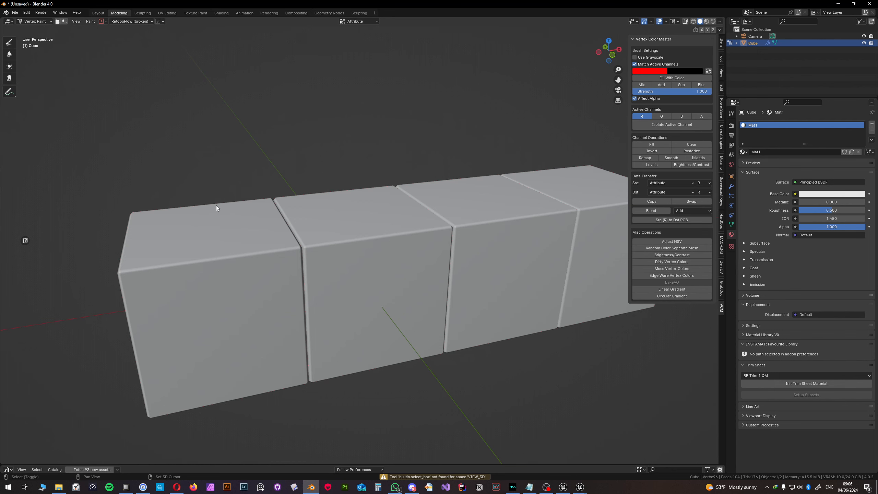
Step: Turn on face selection masking for vertex painting, and fill the red channel of the negative-X end cube
shift+middle_drag(216, 205, 285, 184)
click(58, 22)
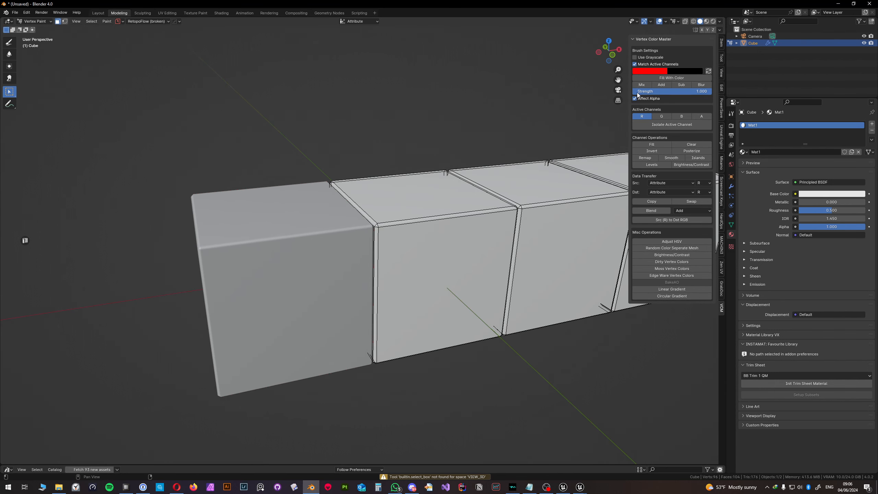
click(667, 143)
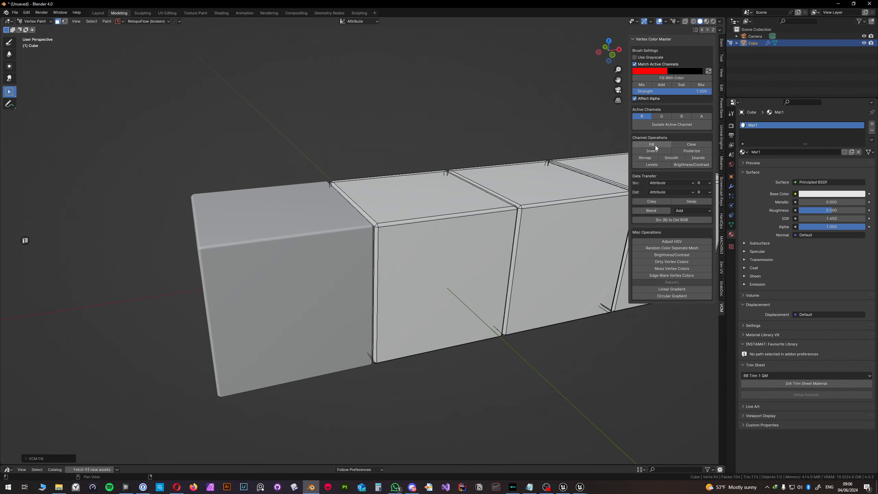
Step: Clear the green and blue channels of the negative-X end cube, and make red the active channel again
click(661, 117)
click(691, 145)
click(682, 116)
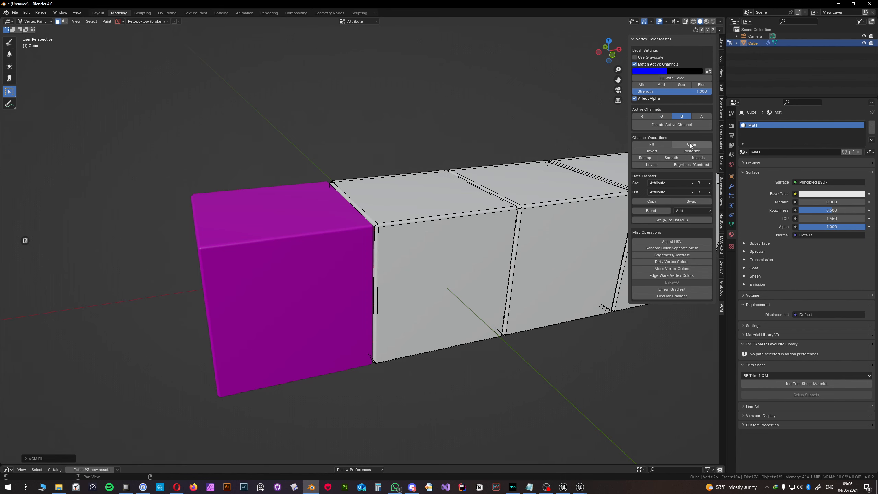
click(692, 144)
click(702, 117)
click(642, 117)
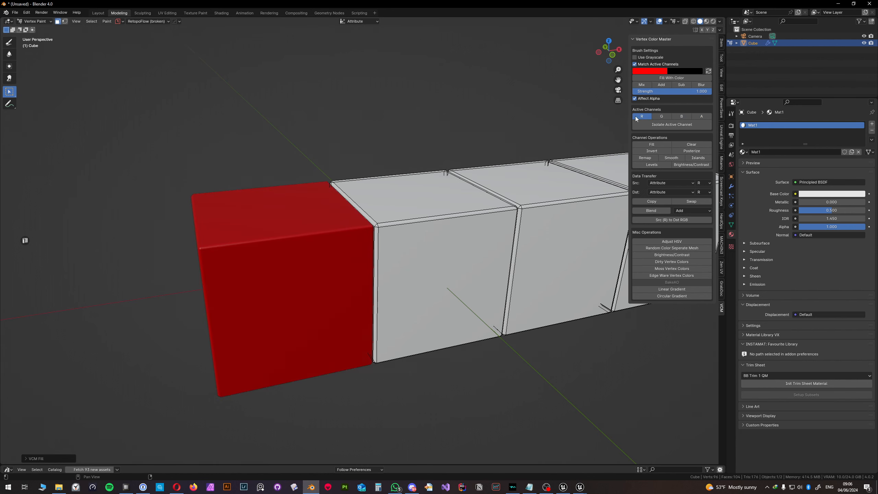
Step: Enter Edit Mode and select all linked faces of the second cube from the negative-X end
middle_drag(397, 212, 445, 159)
key(Tab)
click(404, 134)
key(Tab)
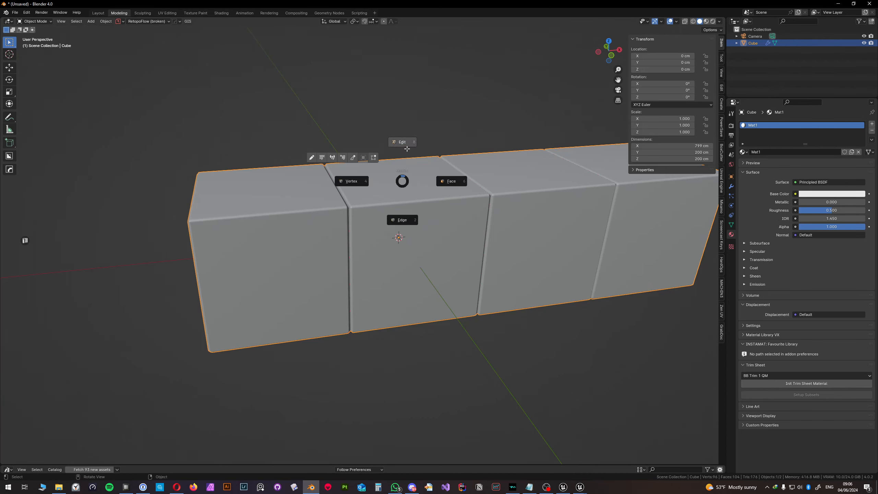
click(406, 147)
click(389, 190)
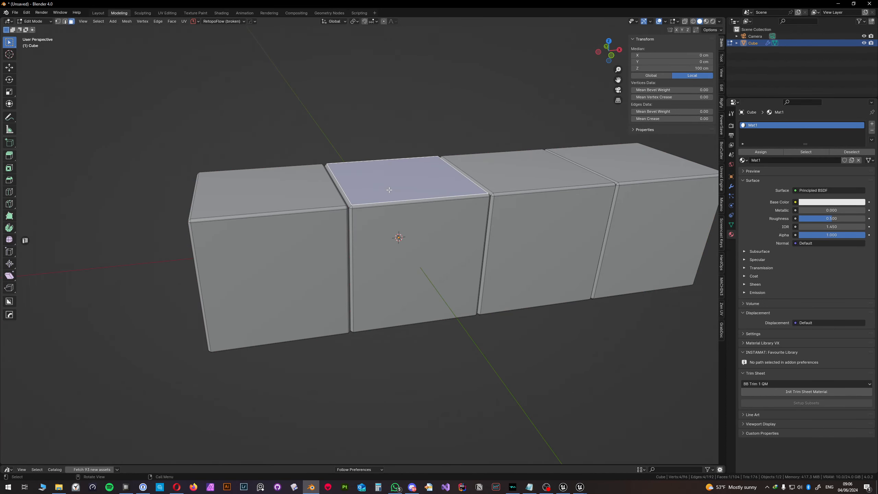
key(ctrl+l)
Step: Return to Vertex Paint mode with the second cube's faces still selected
shift+middle_drag(477, 191, 411, 196)
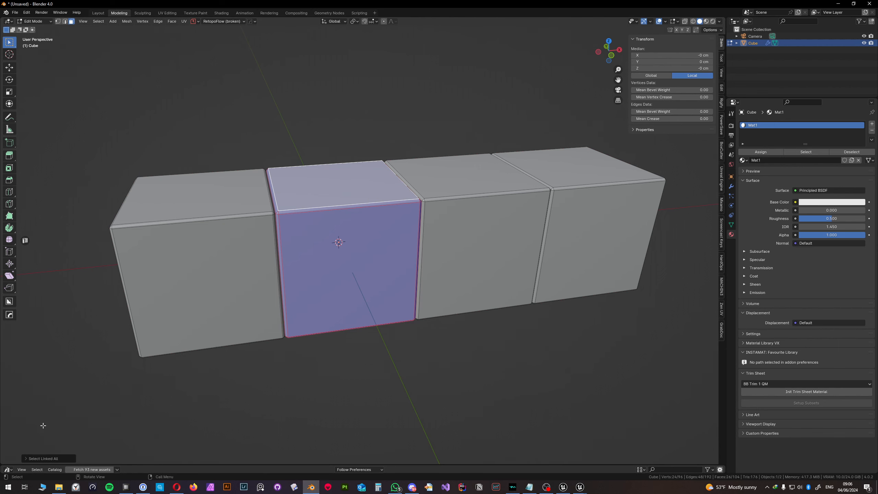
middle_drag(332, 247, 382, 250)
scroll(343, 239, down, 1)
scroll(372, 249, up, 2)
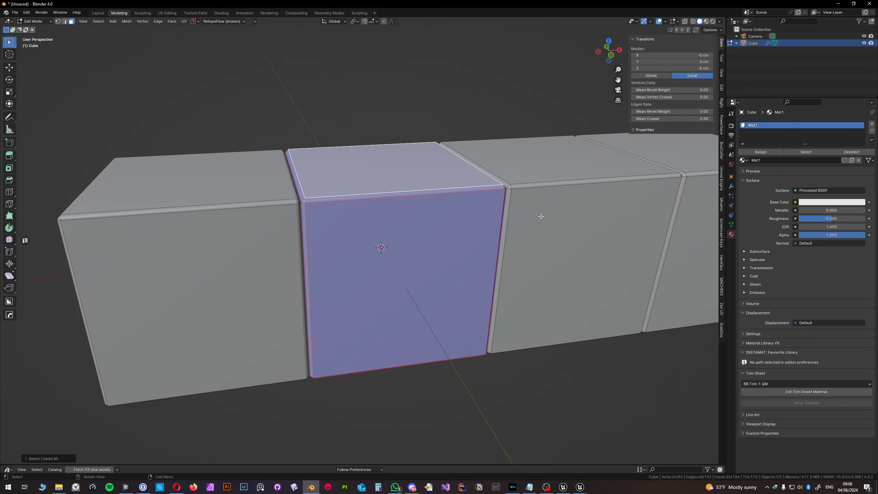
key(Tab)
click(542, 188)
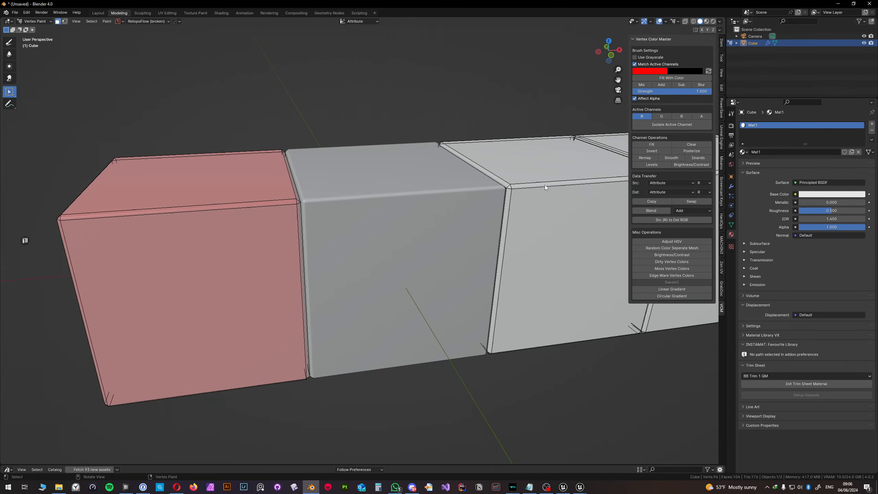
Step: Clear the red and blue channels of the second cube so only green is left, and activate the alpha channel
click(686, 145)
click(661, 117)
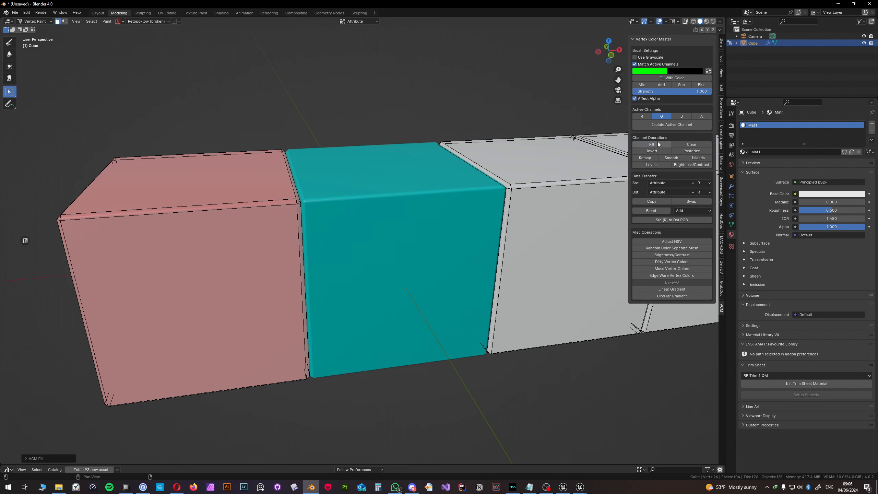
click(681, 117)
click(692, 145)
click(701, 116)
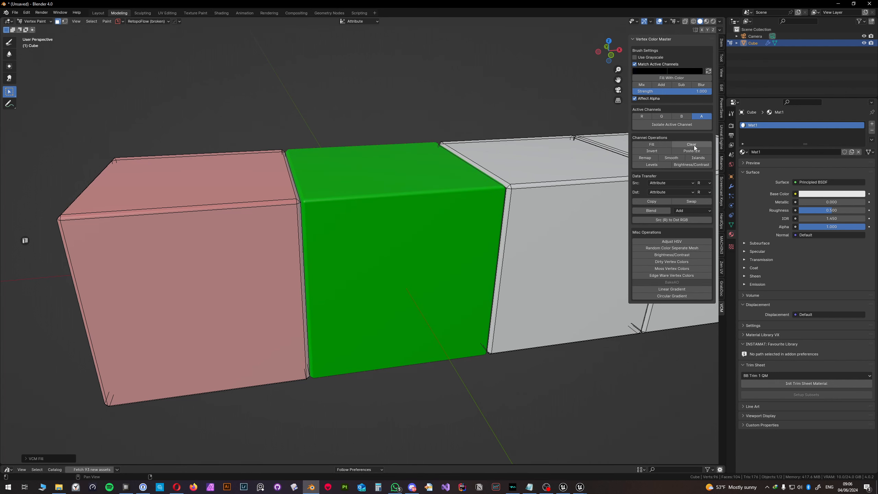
Step: Select all linked faces of the third cube in Edit Mode, and return to Vertex Paint mode
shift+middle_drag(690, 147, 397, 182)
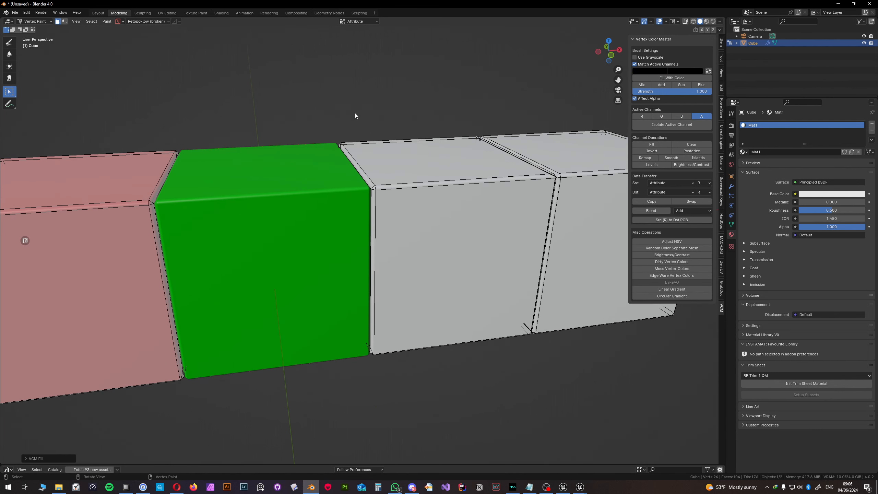
click(39, 22)
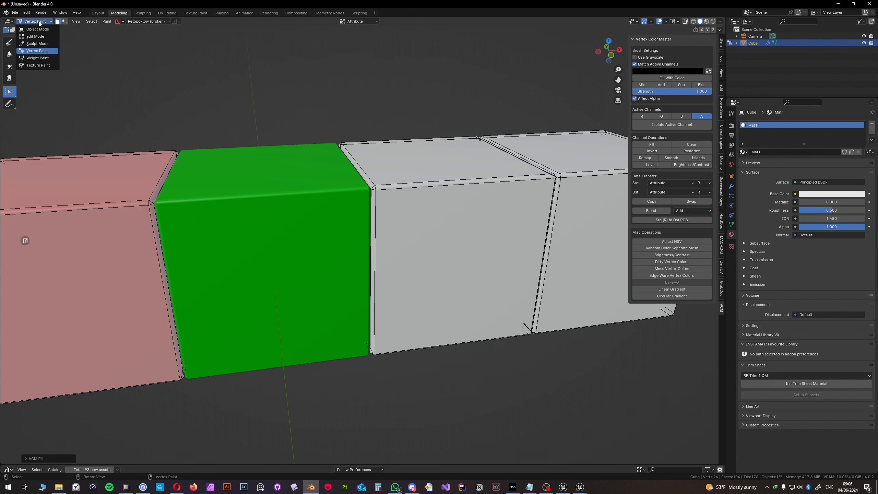
click(36, 29)
key(Tab)
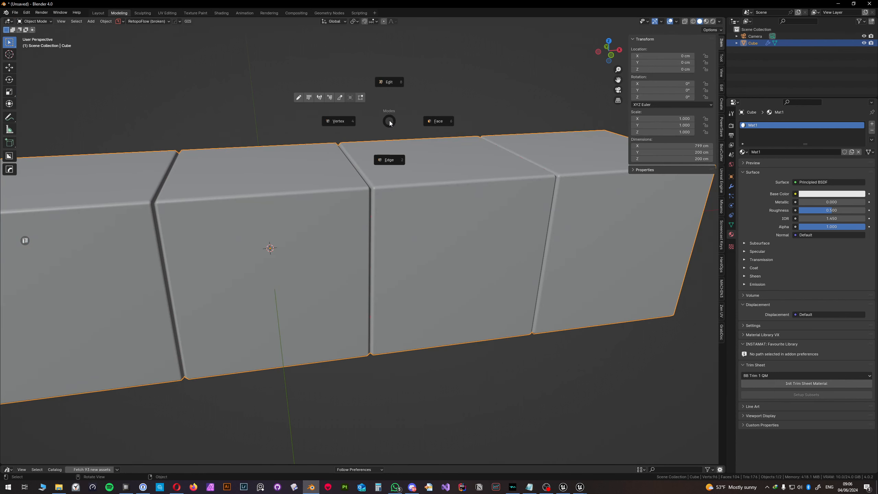
click(406, 153)
click(409, 173)
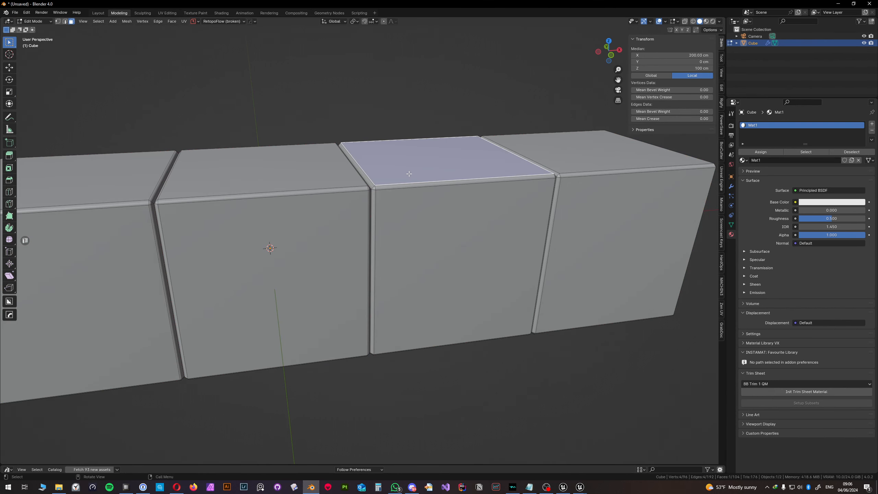
key(ctrl+l)
key(Tab)
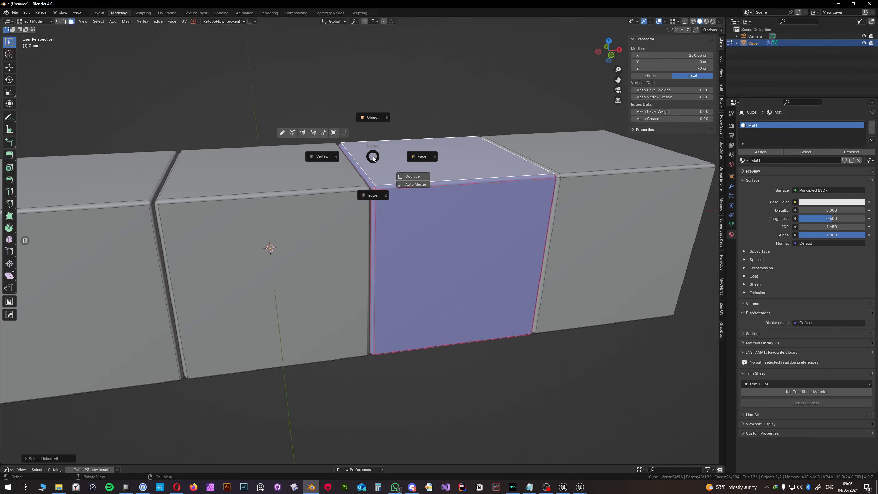
click(312, 134)
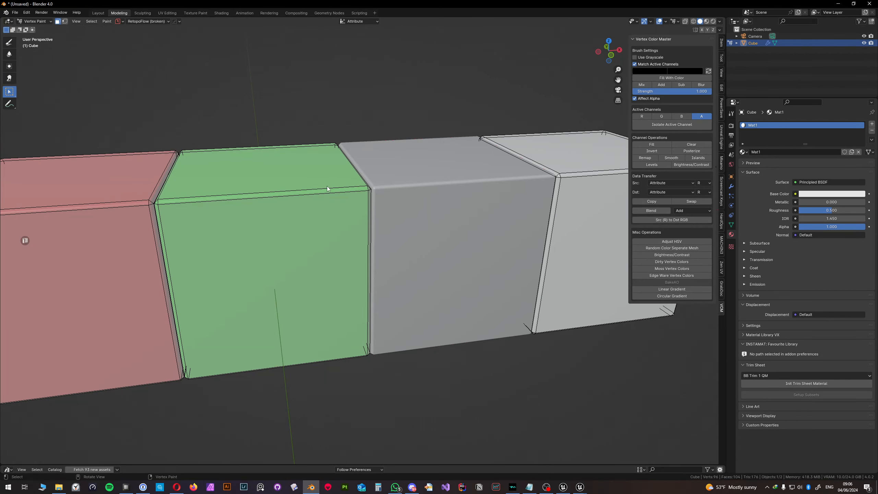
Step: Clear the red, green and alpha channels of the third cube so only blue is left
click(641, 116)
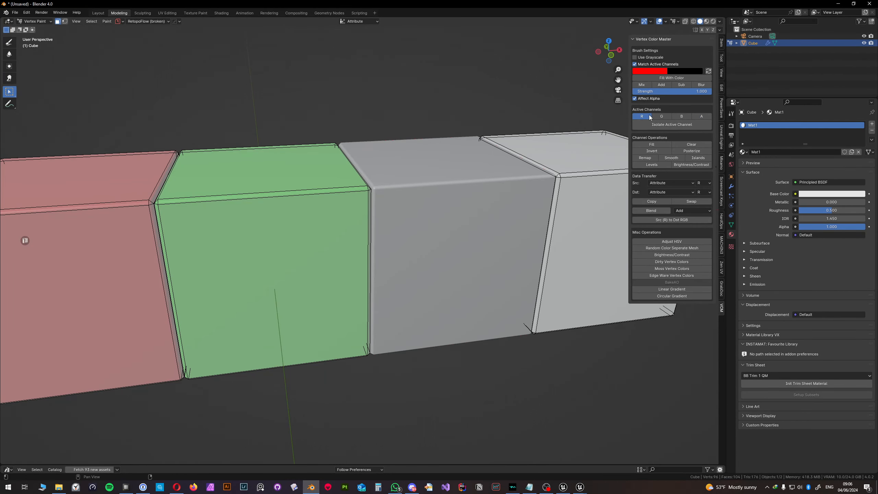
click(692, 145)
click(661, 117)
click(692, 145)
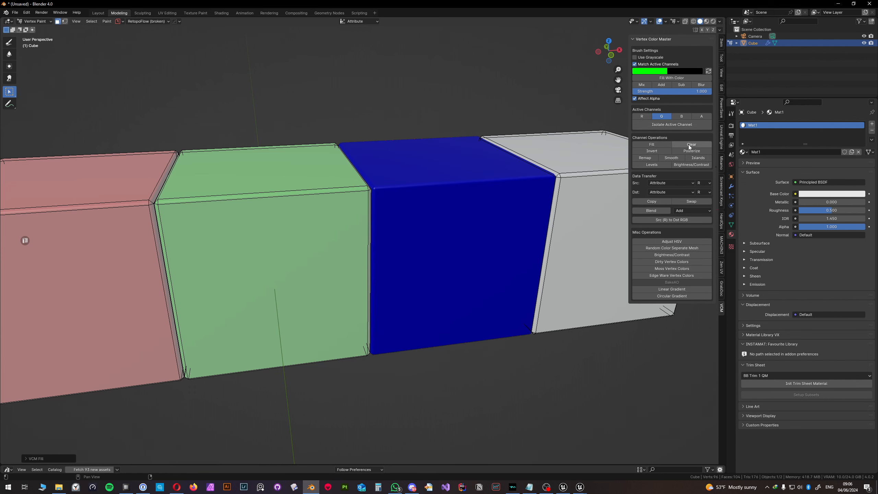
click(701, 117)
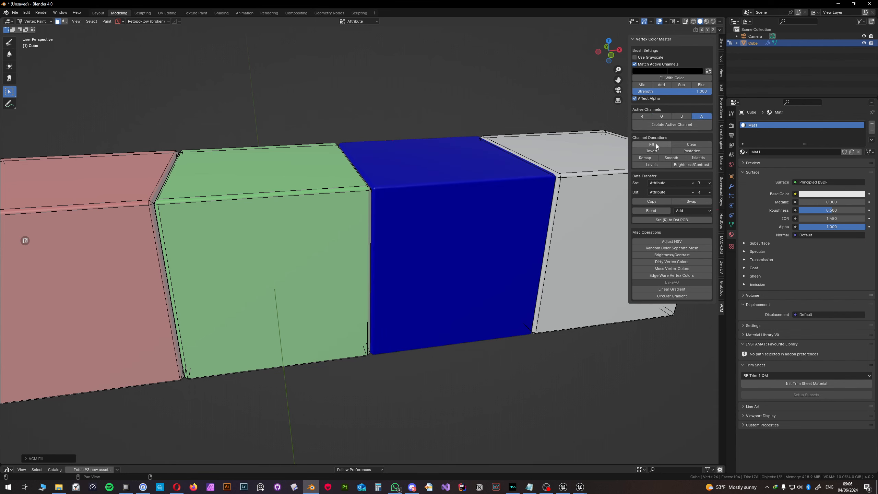
click(691, 145)
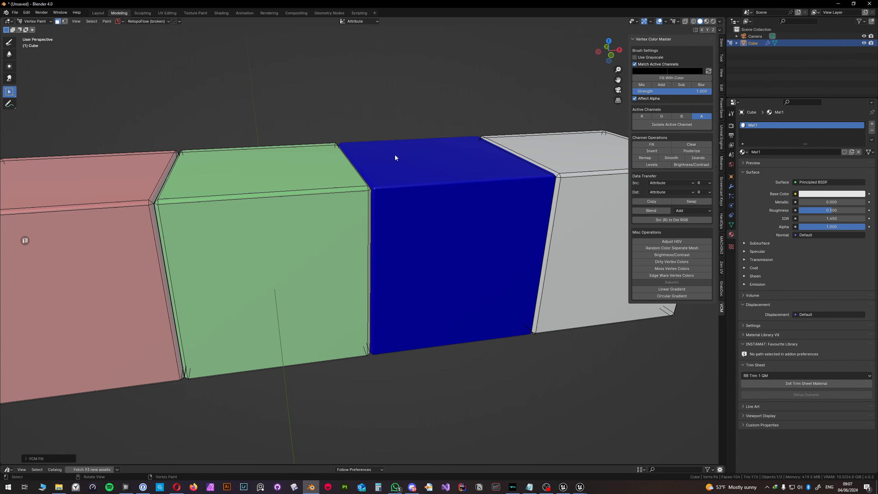
Step: Select all linked faces of the positive-X end cube in Edit Mode, and return to Vertex Paint mode
click(31, 21)
click(29, 30)
shift+middle_drag(383, 142, 228, 135)
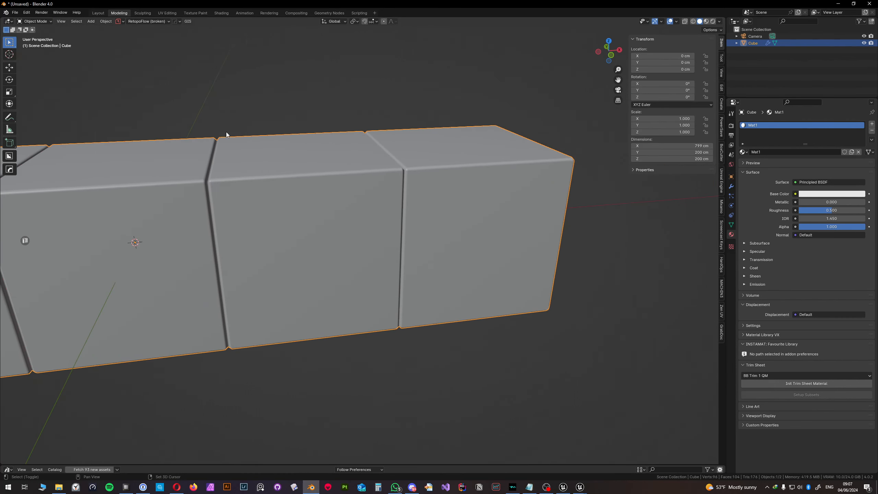
key(Tab)
click(438, 172)
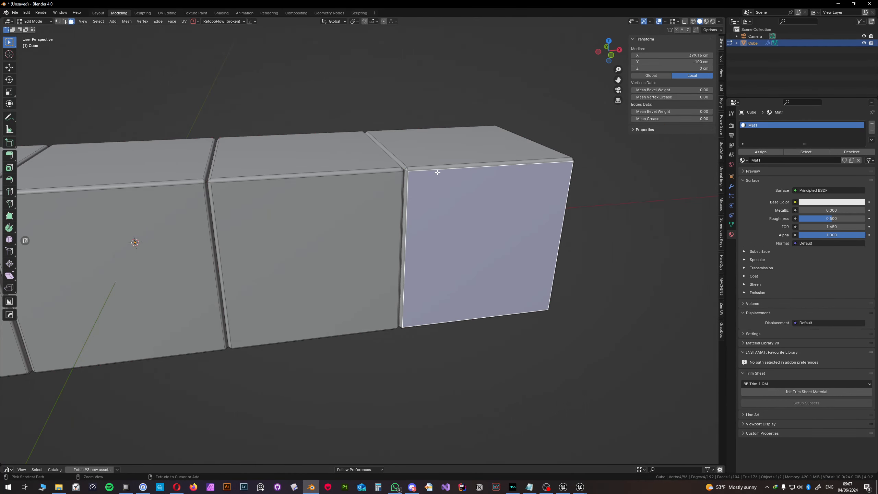
key(ctrl+l)
key(Tab)
click(377, 152)
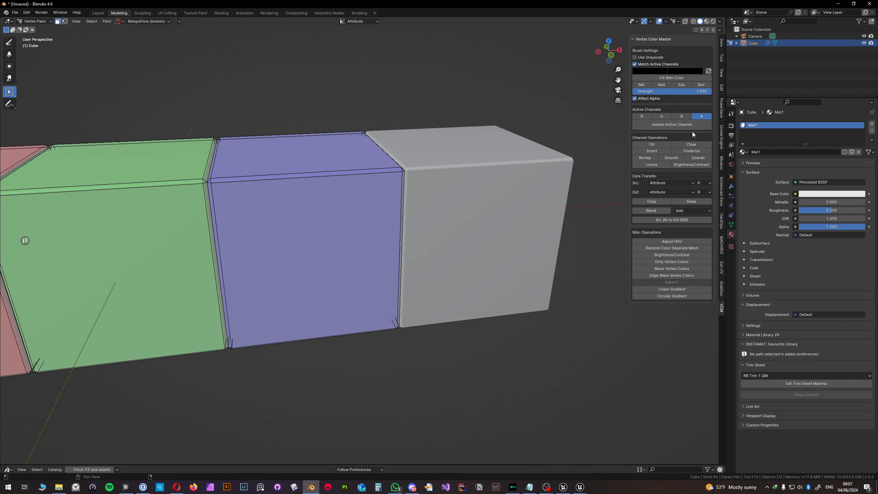
Step: Clear the red, green and blue channels of the positive-X end cube, and activate the alpha channel
click(641, 117)
click(689, 144)
click(667, 117)
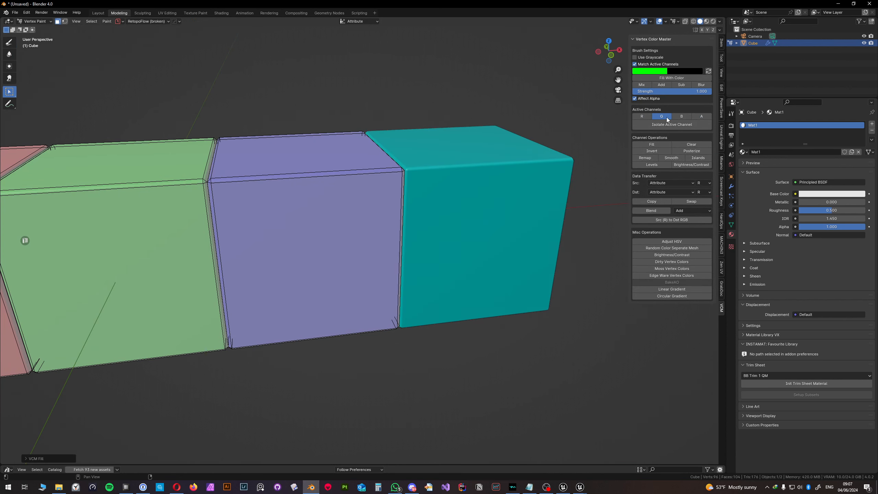
click(686, 145)
click(683, 116)
click(689, 144)
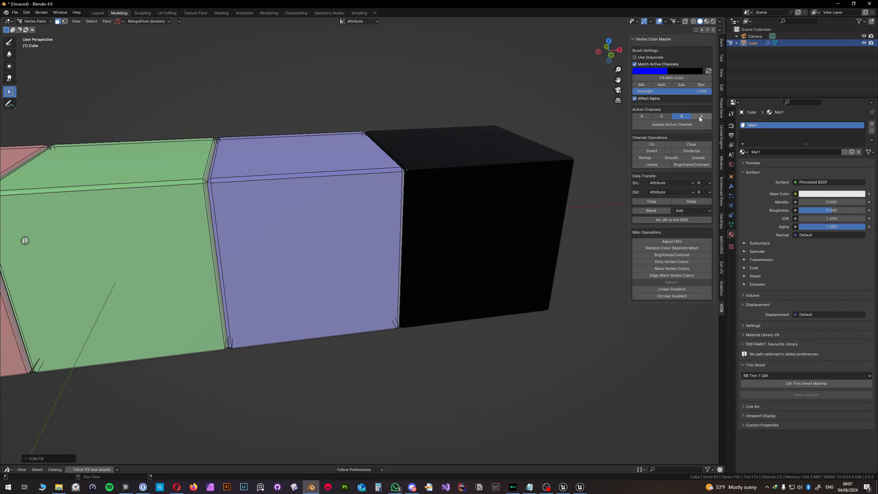
click(699, 116)
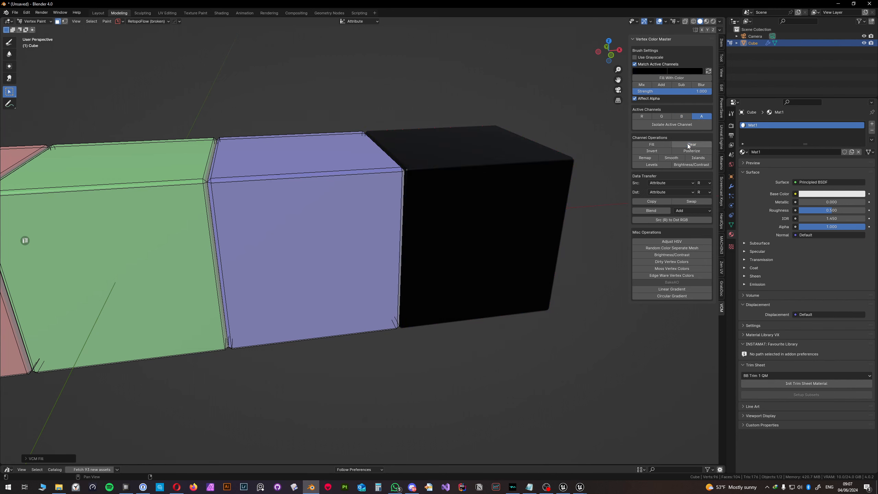
Step: Fill the red channel of the positive-X end cube
click(643, 117)
click(652, 145)
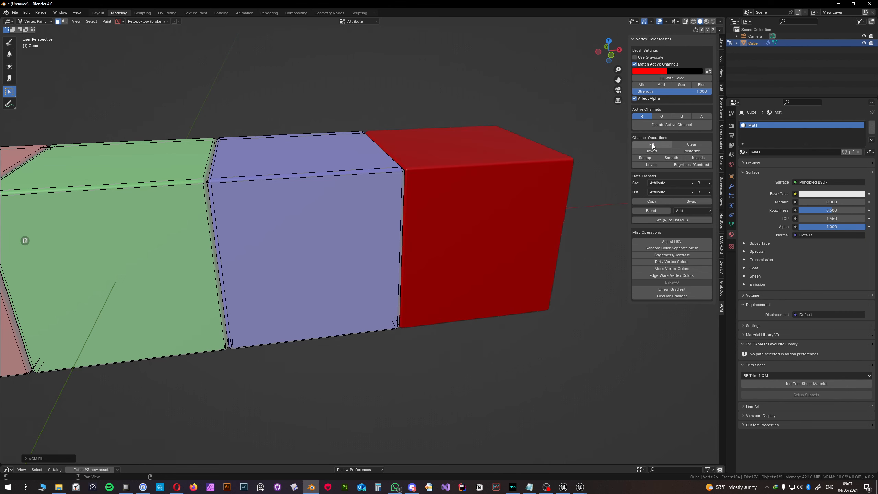
Step: Fill the alpha channel of the positive-X end cube and clear its red channel
click(702, 116)
click(653, 146)
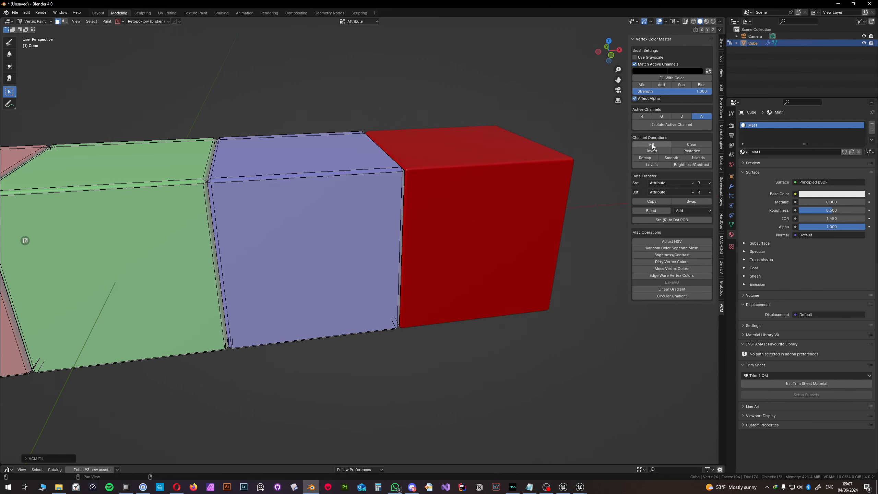
click(643, 117)
click(692, 144)
click(702, 116)
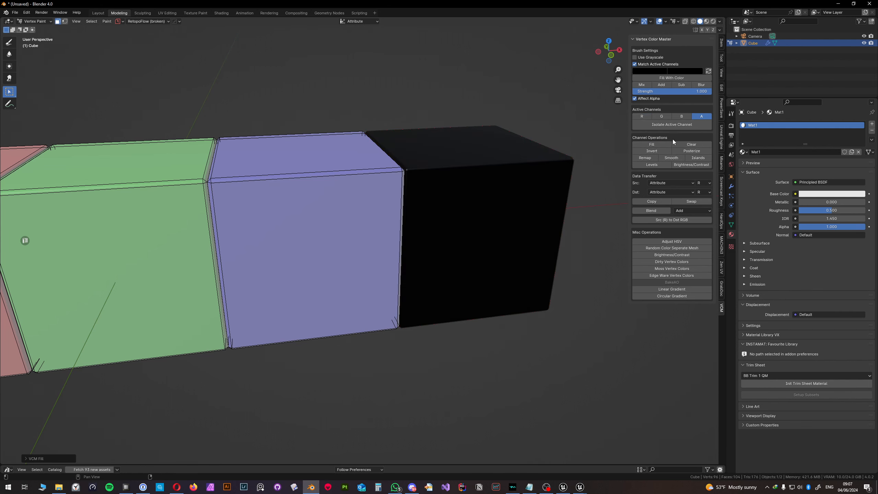
click(659, 144)
Step: Return the row of cubes from Vertex Paint mode to Object Mode
scroll(345, 192, down, 3)
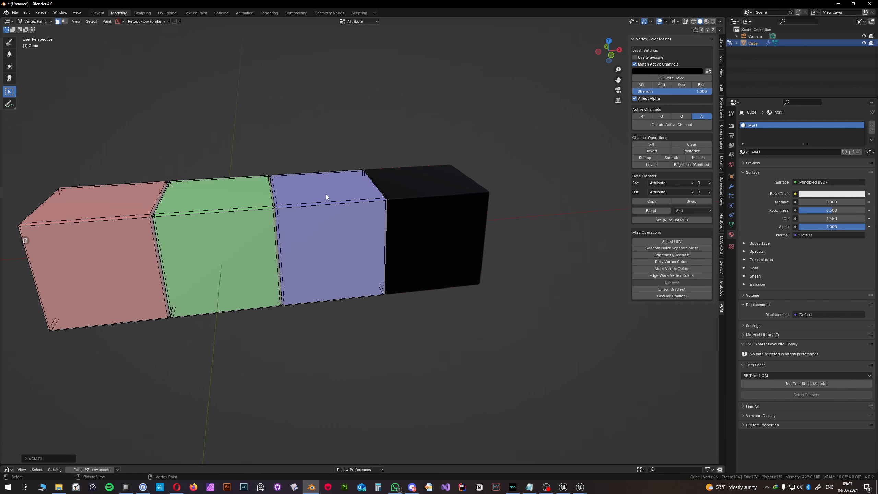
shift+middle_drag(326, 194, 376, 193)
key(Tab)
click(338, 171)
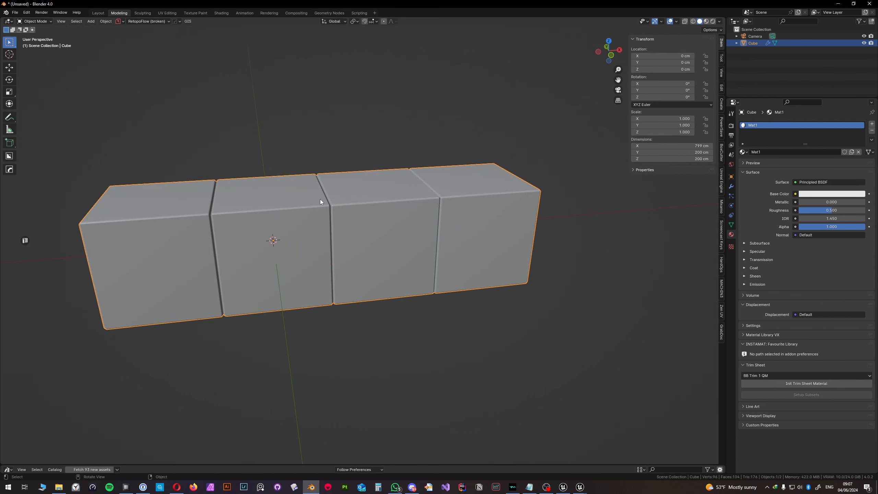
middle_drag(320, 199, 322, 209)
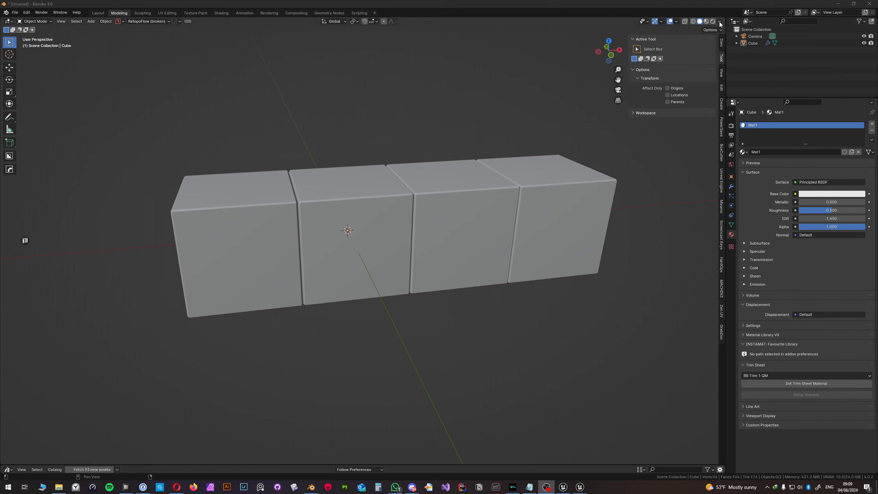
Step: Set the solid viewport shading color to Attribute and select the row of cubes
click(719, 22)
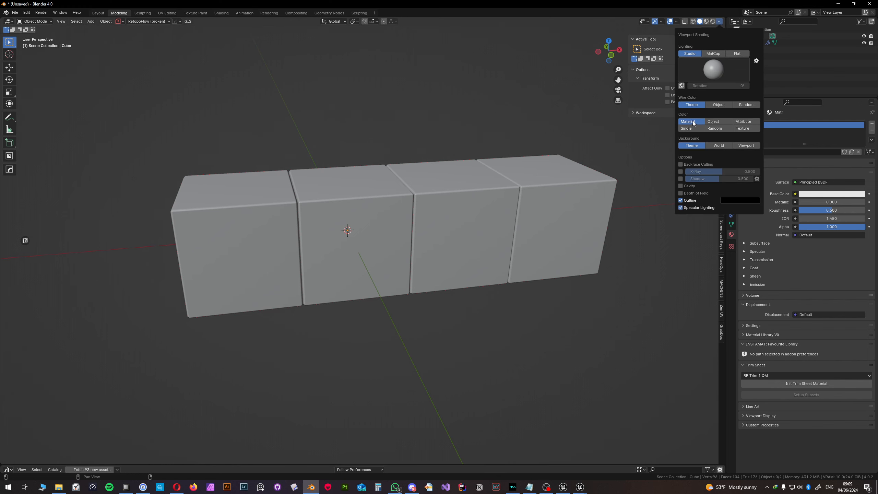
click(715, 123)
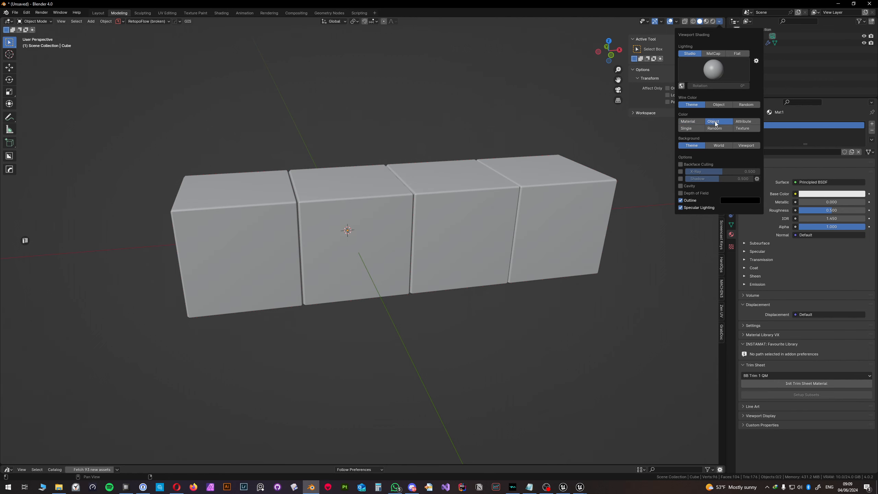
click(745, 124)
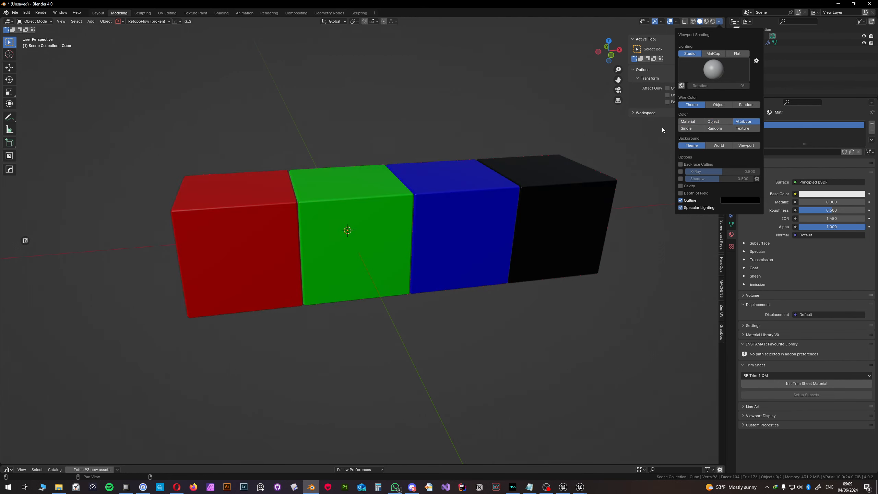
middle_drag(428, 196, 295, 210)
click(302, 207)
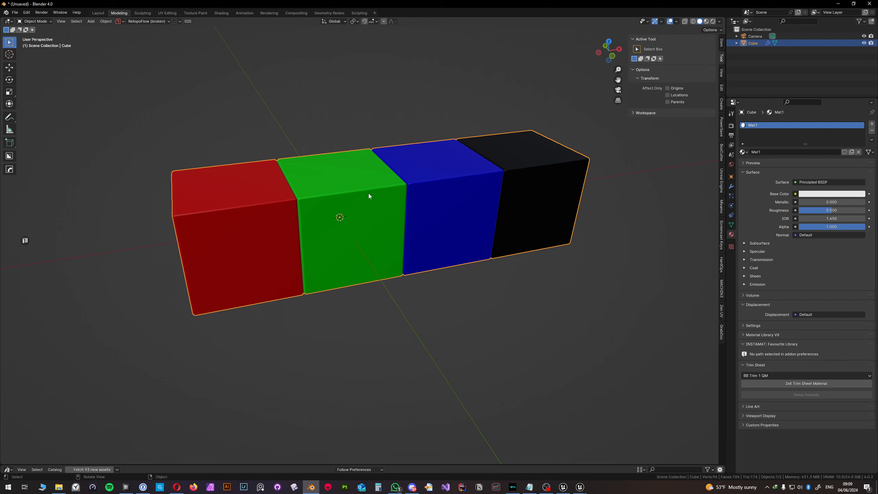
middle_drag(390, 181, 395, 218)
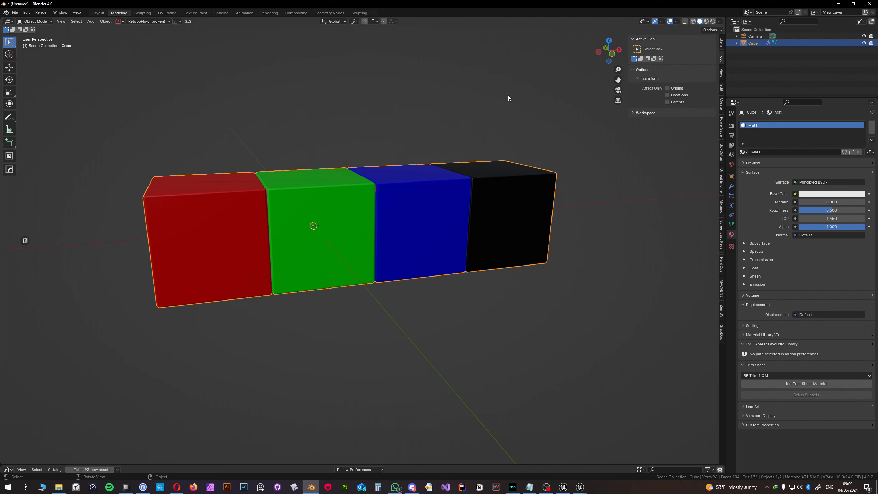
middle_drag(444, 169, 457, 180)
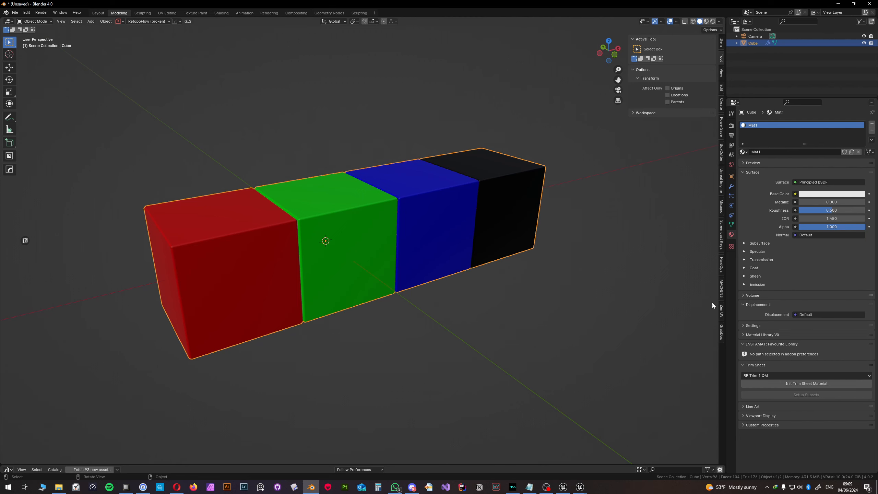
Step: Switch to the PlantIncubator project in Unreal Editor, look over its landscape, and return to Blender
mouse_move(583, 487)
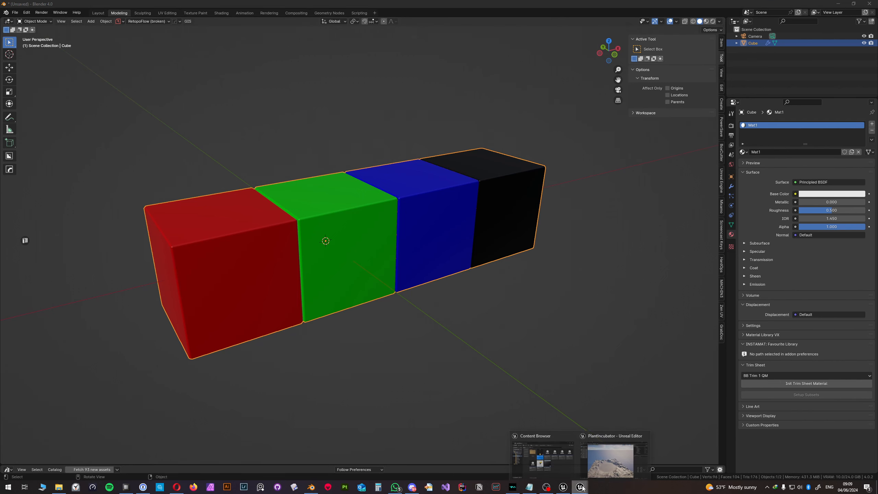
click(611, 459)
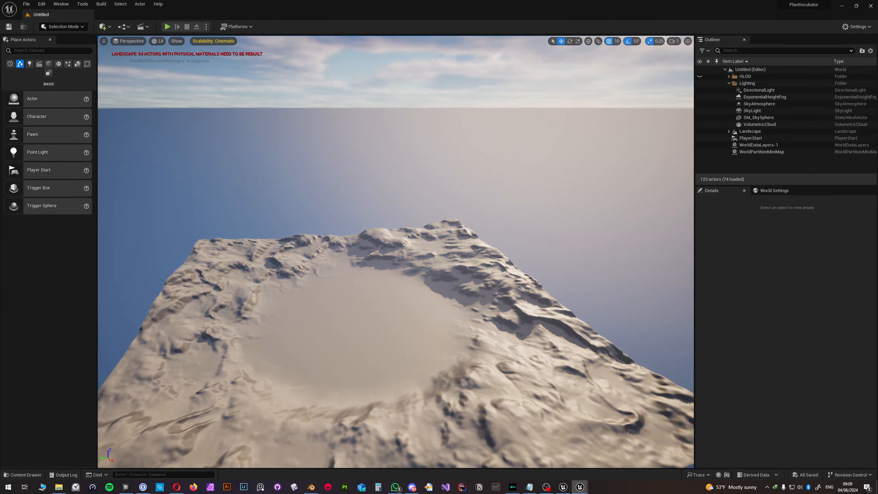
right_drag(399, 283, 399, 312)
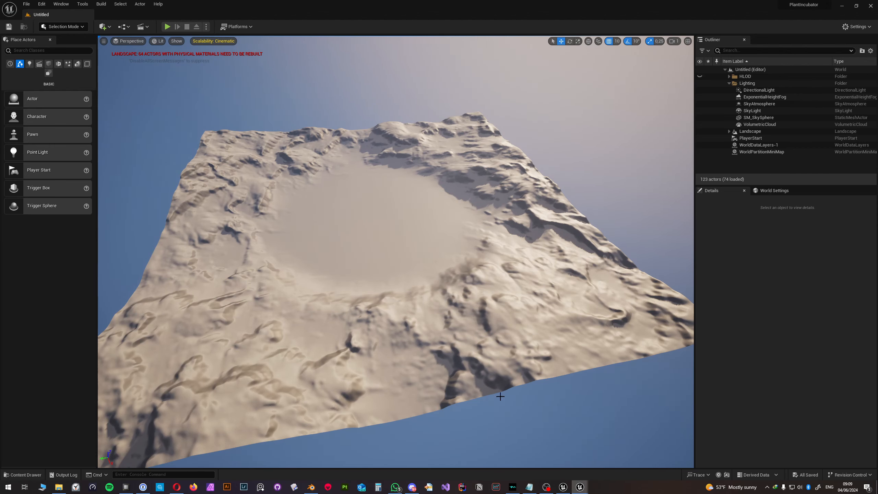
click(843, 7)
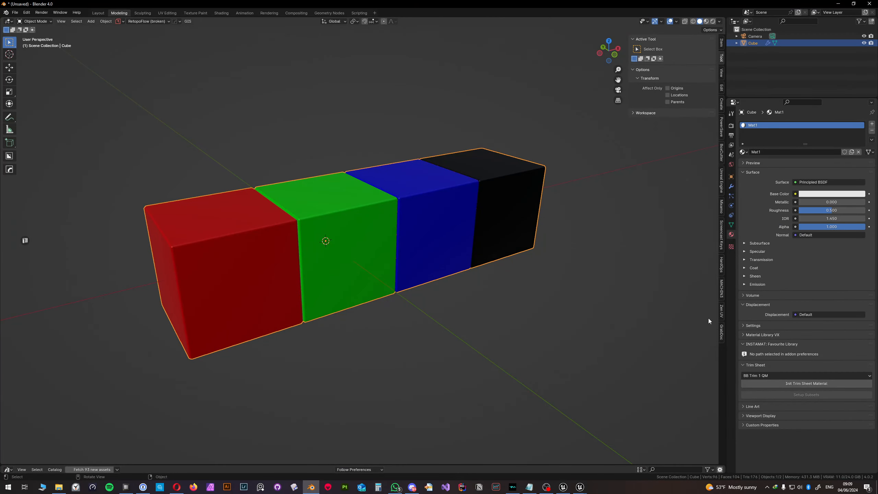
Step: Set the cube object's export type to Export recursive in Blender for Unreal Engine, and expand the export Nomenclature settings
click(721, 180)
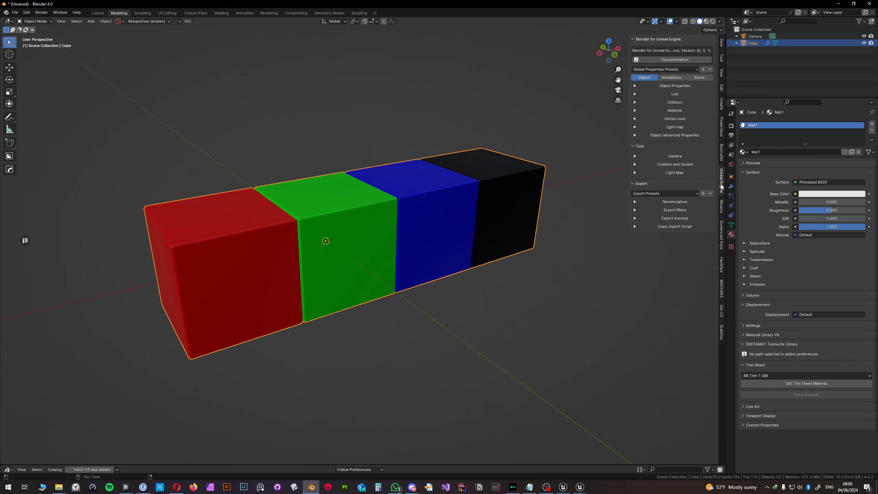
click(639, 86)
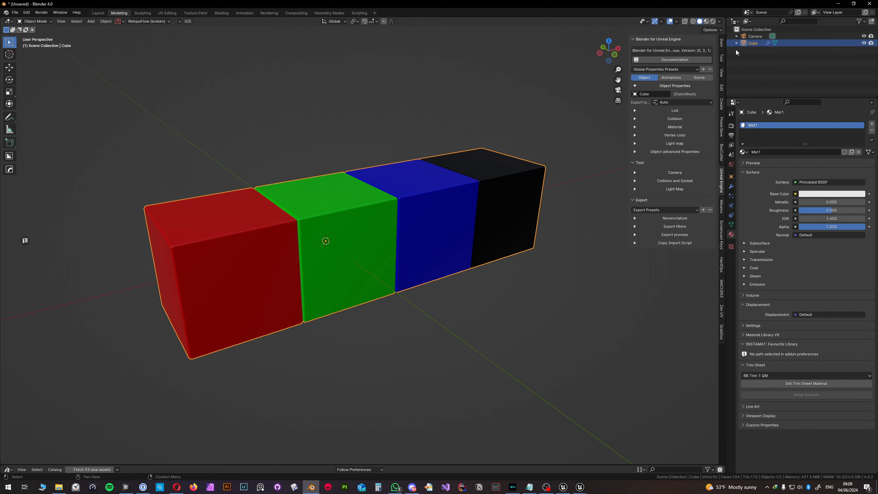
click(665, 103)
click(663, 118)
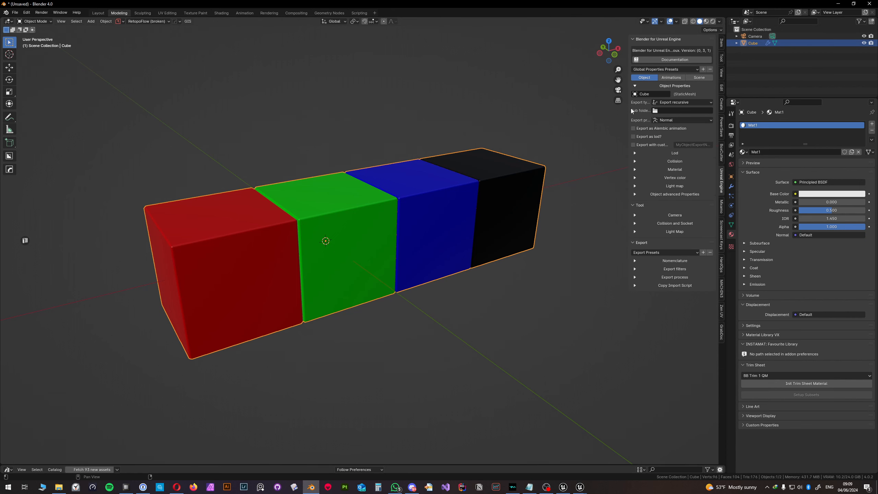
drag(628, 109, 550, 112)
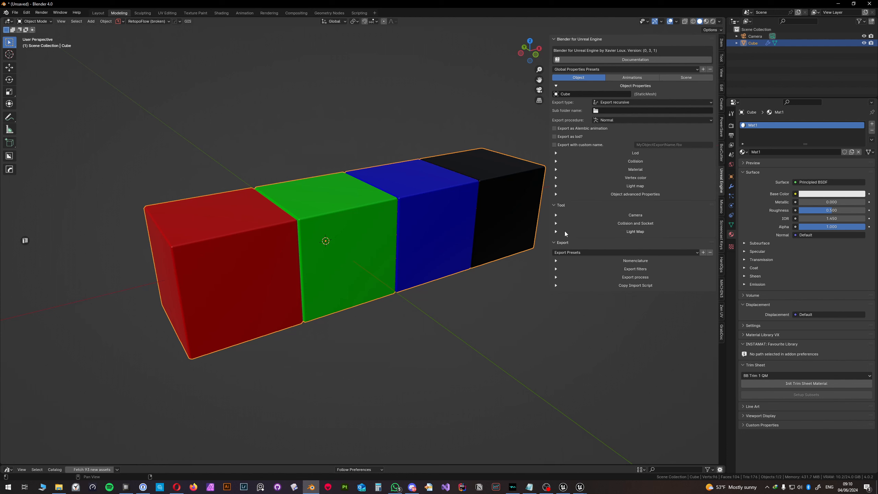
click(556, 262)
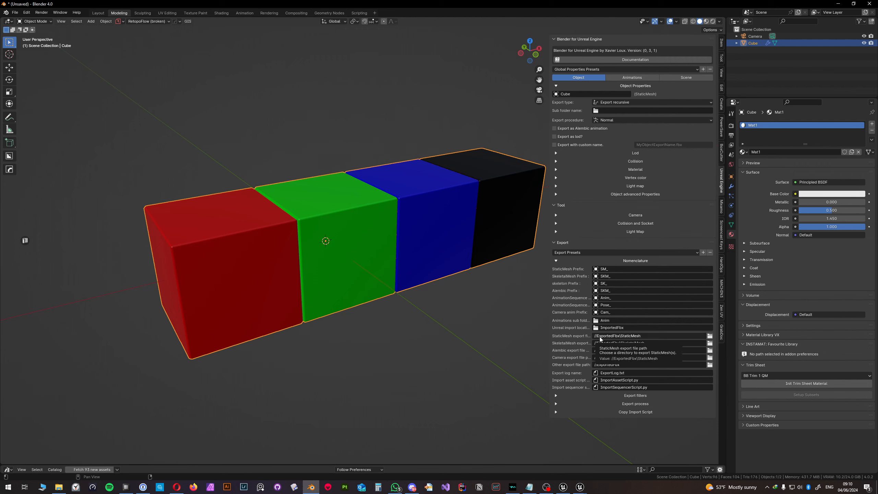
drag(550, 329, 482, 329)
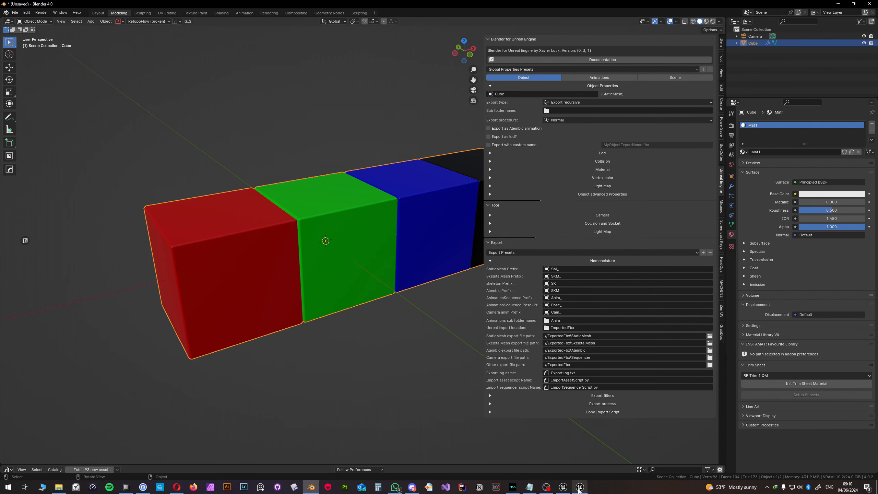
Step: Switch to the PlantIncubator project in Unreal Editor and create a folder named Assets inside Content
mouse_move(579, 489)
click(614, 454)
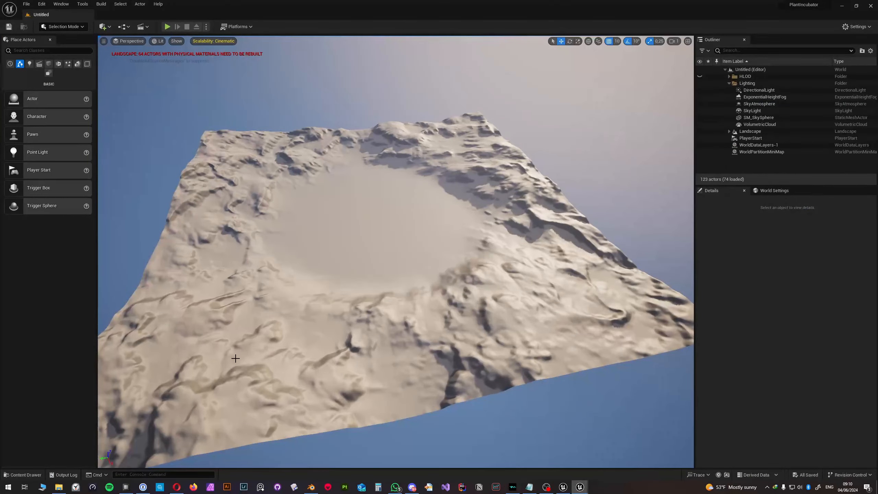
click(13, 477)
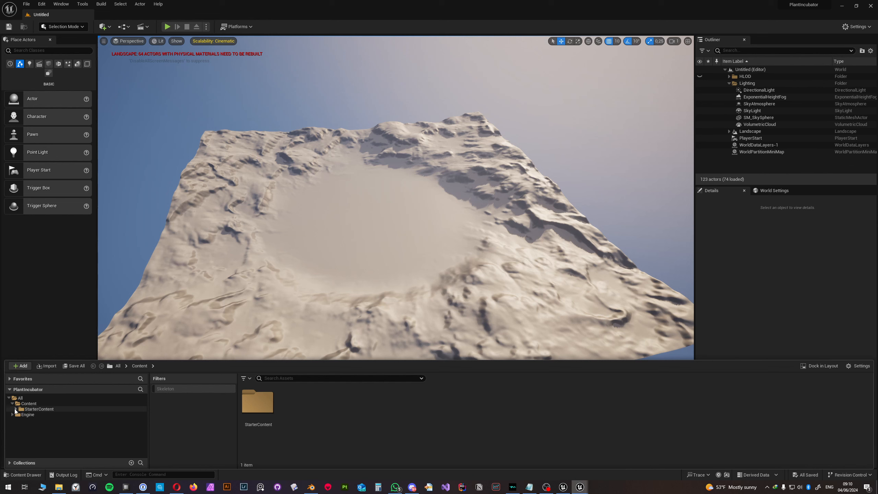
click(29, 403)
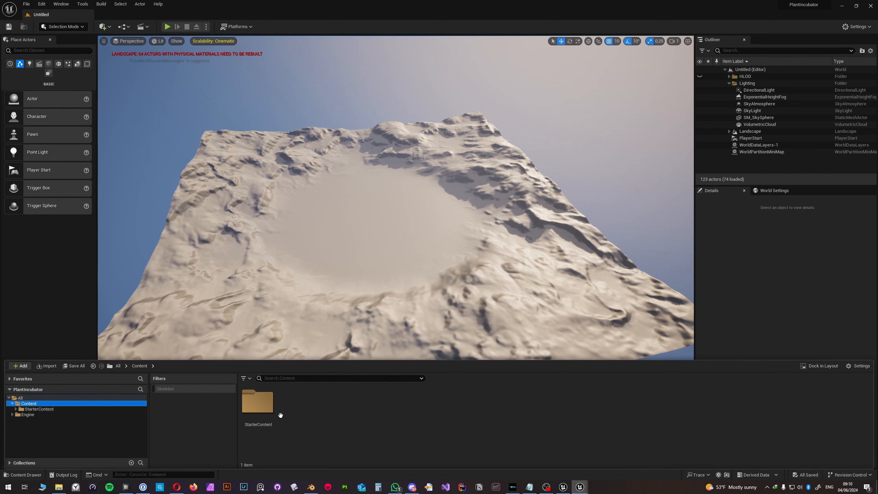
right_click(322, 417)
click(357, 200)
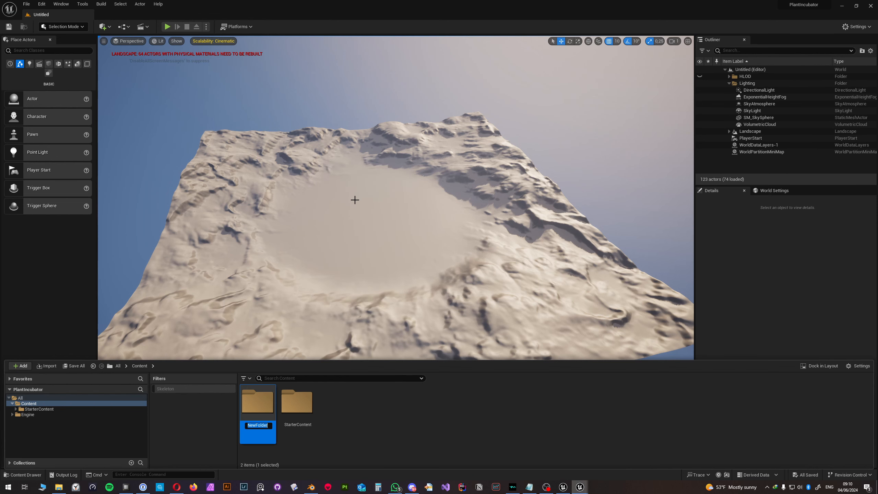
text(Assets)
key(Return)
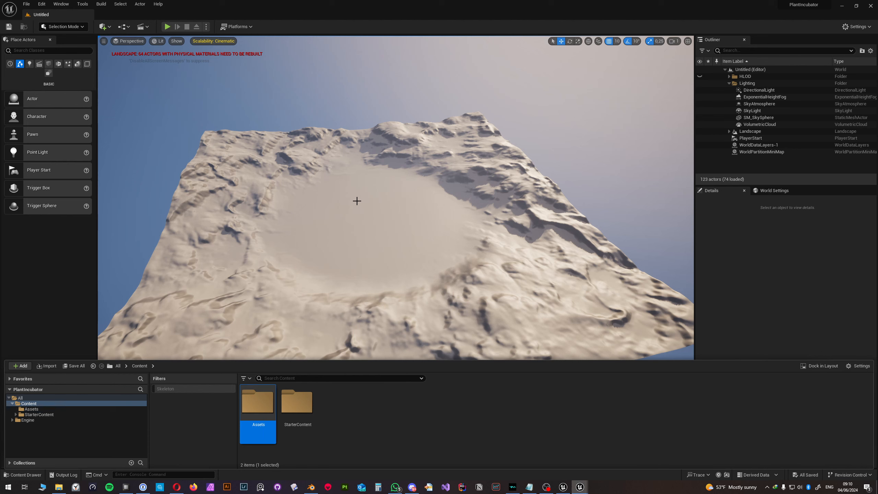
Step: Create a folder named StaticMeshes inside the Assets folder and open it
double_click(261, 407)
right_click(260, 408)
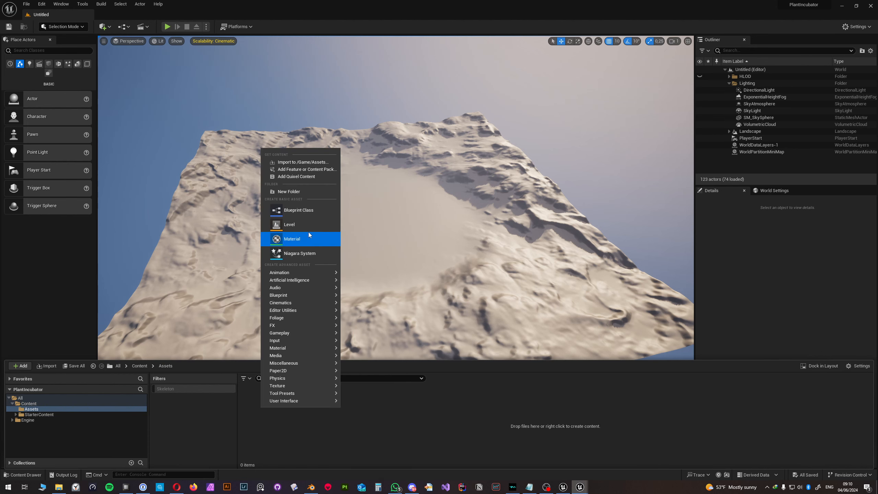
click(295, 192)
text(SM)
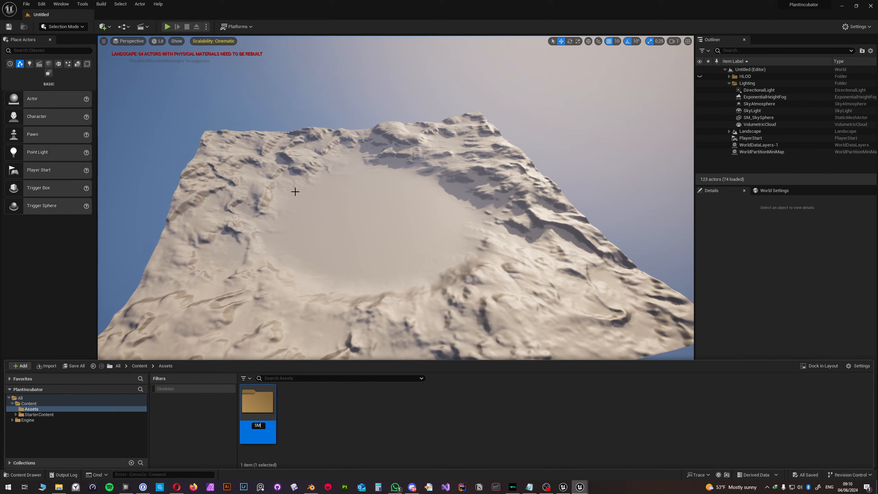
key(BackSpace)
text(taticMeshes)
key(Return)
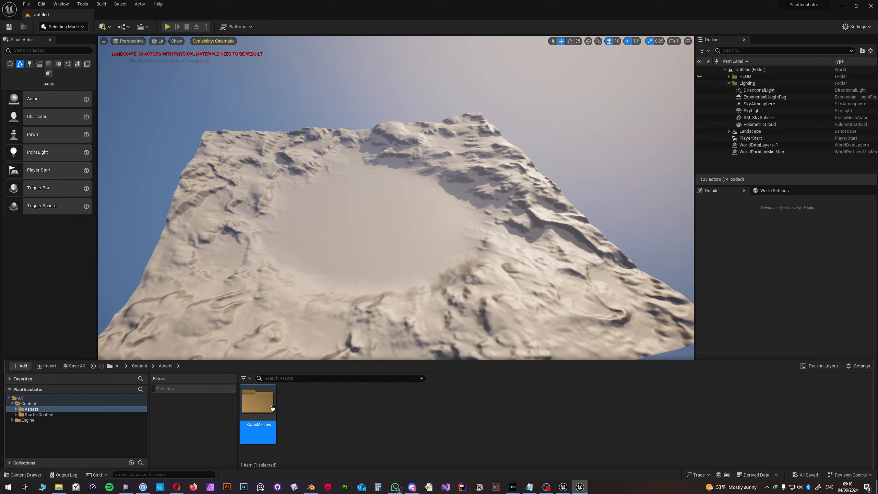
double_click(272, 408)
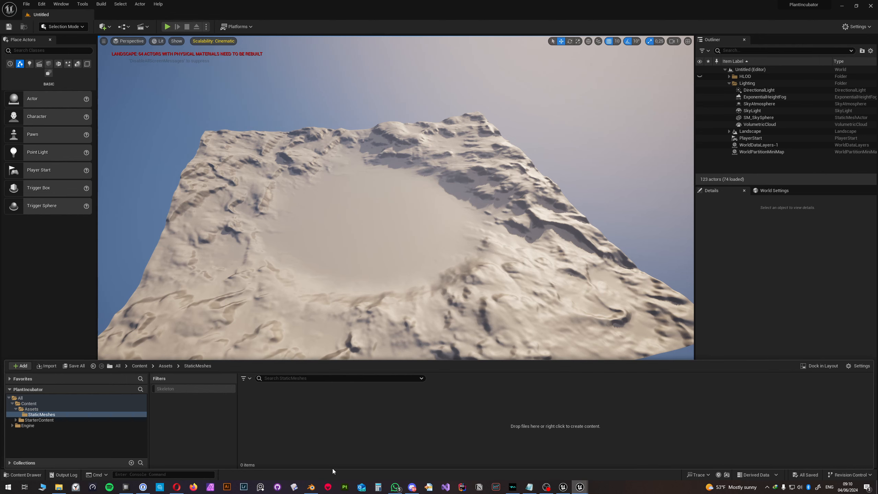
Step: Start browsing for the StaticMesh export directory in Blender, and reveal Unreal Editor's StaticMeshes folder in File Explorer
click(311, 487)
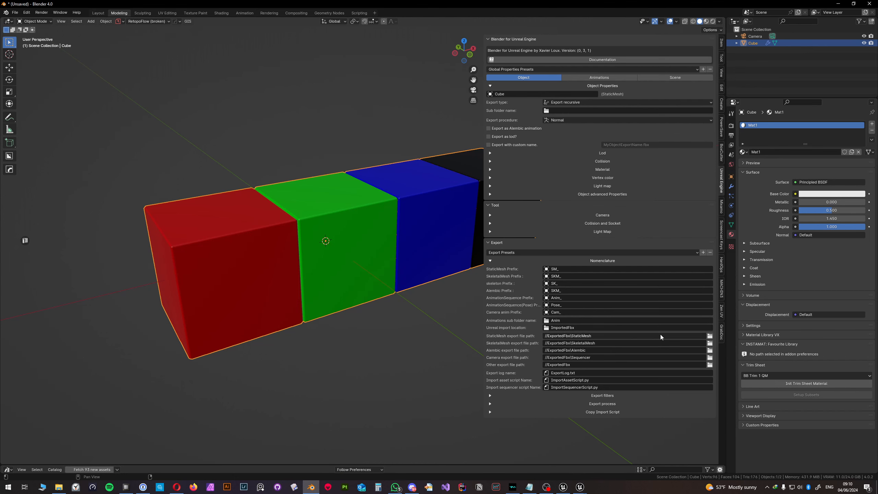
click(710, 337)
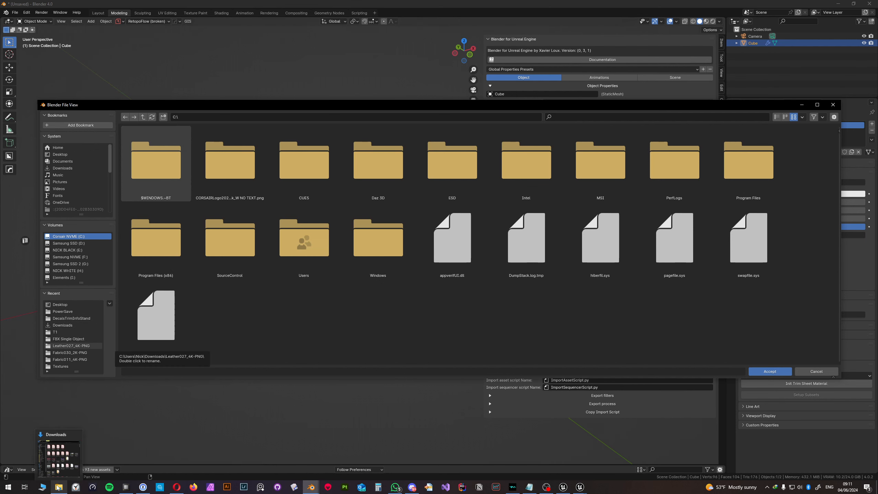
mouse_move(580, 487)
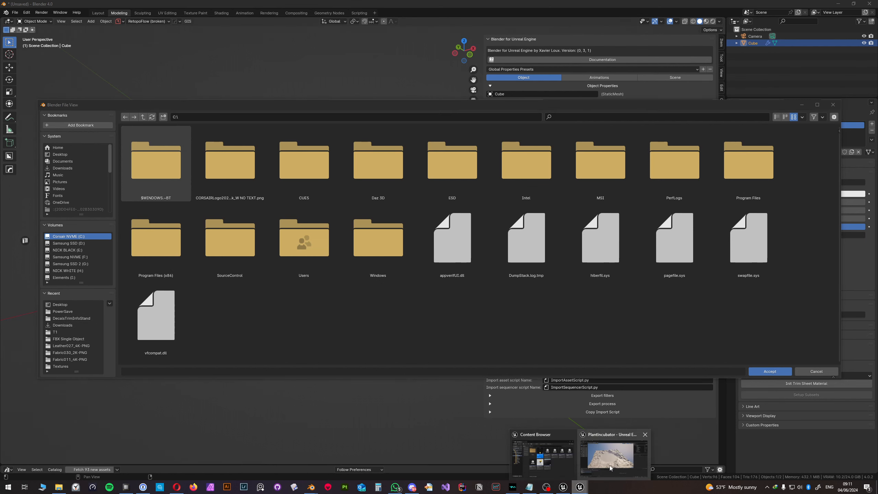
click(612, 453)
right_click(38, 415)
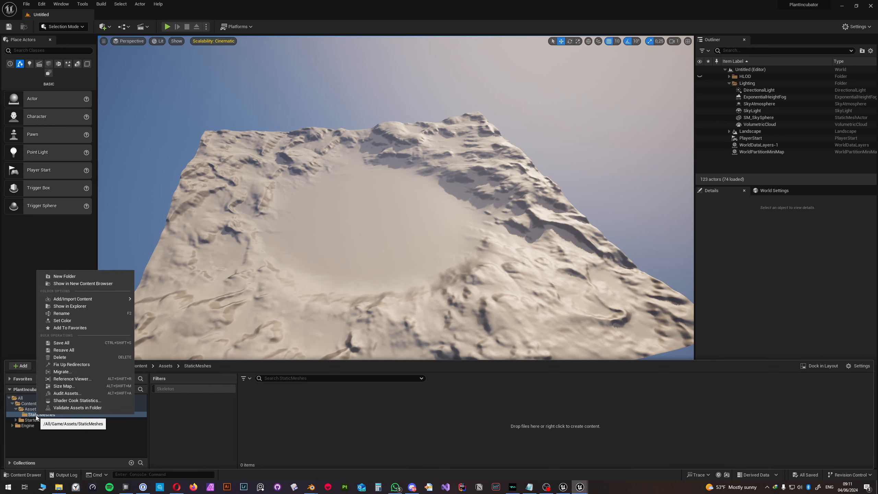
click(62, 306)
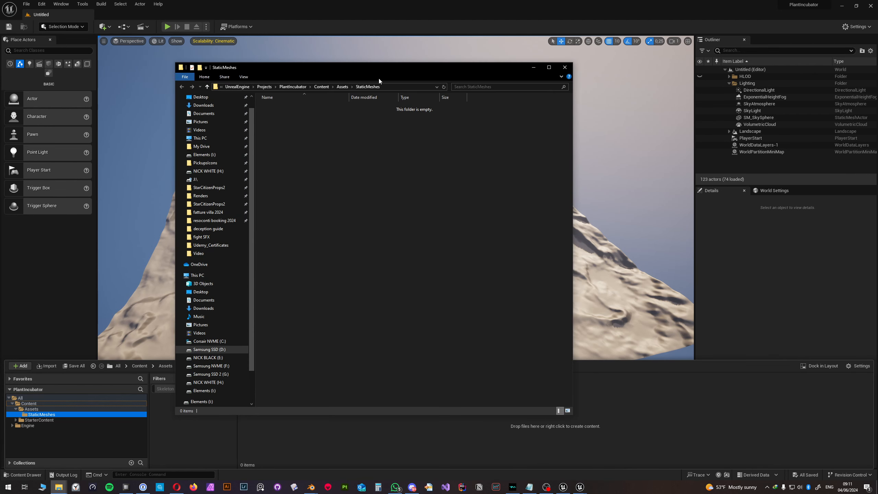
Step: Copy the StaticMeshes folder path from File Explorer and accept it as the StaticMesh export directory in Blender's file browser
click(388, 87)
key(ctrl+c)
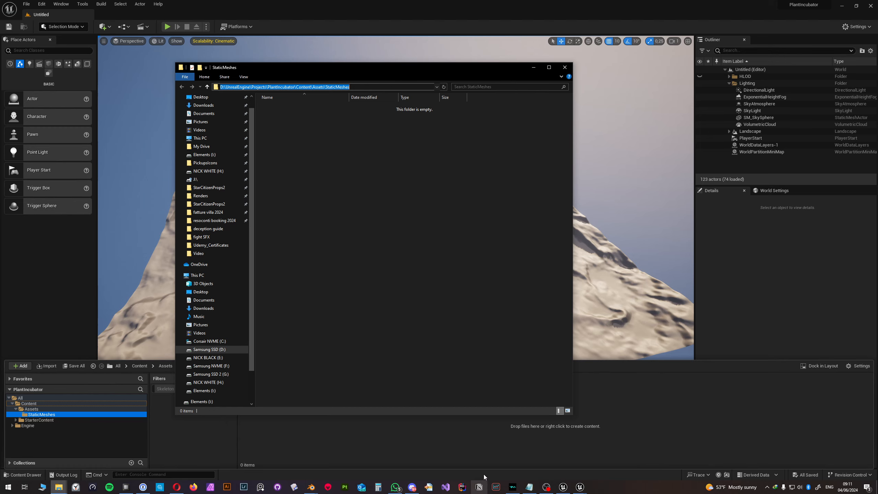
click(311, 487)
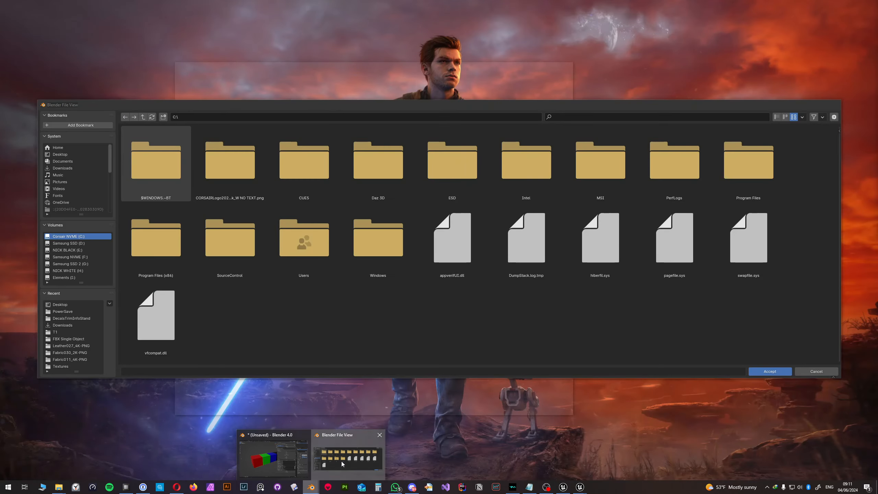
click(342, 462)
click(246, 117)
key(ctrl+v)
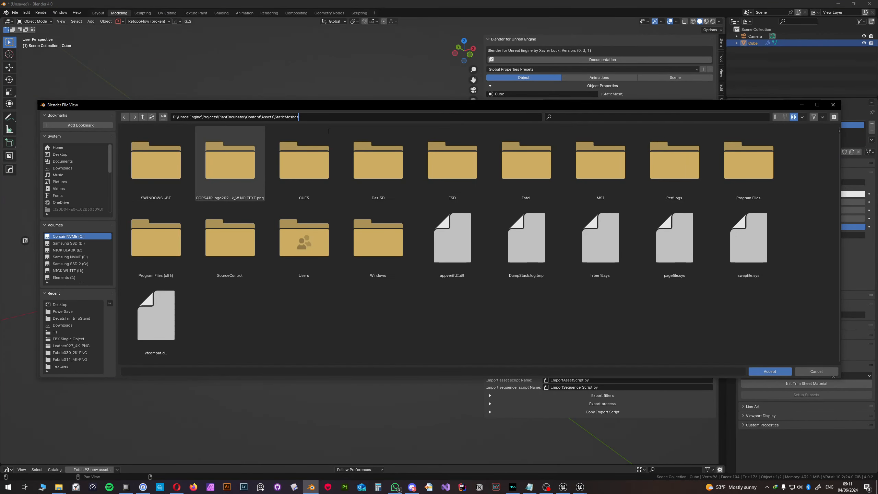
key(Return)
click(766, 373)
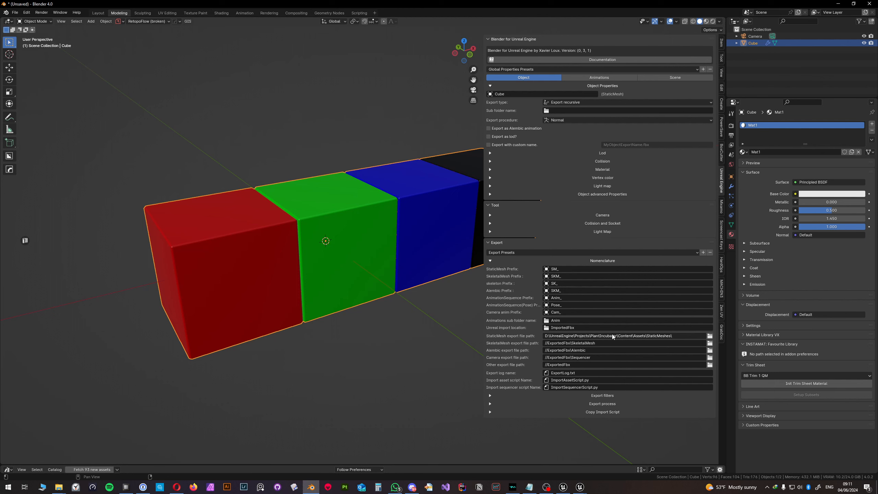
click(490, 153)
click(491, 153)
click(490, 161)
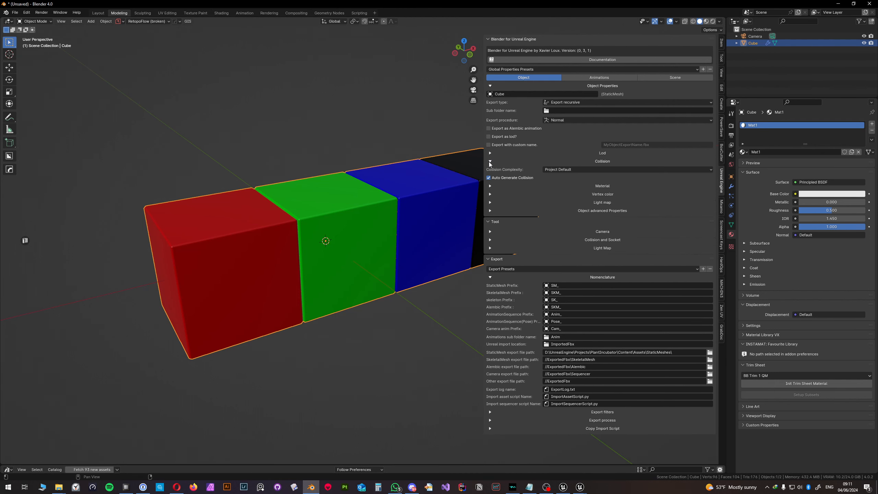
click(491, 161)
click(490, 161)
click(490, 162)
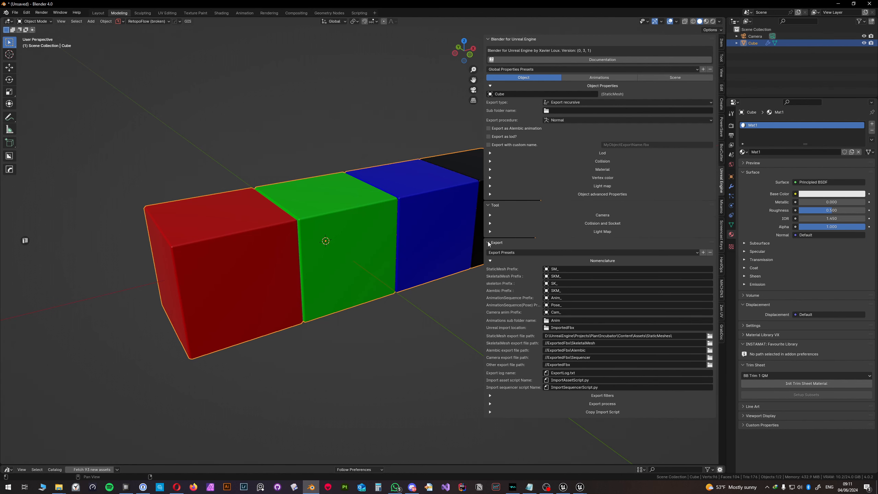
Step: Restrict the export filters to StaticMesh(s) only, disabling all other asset types and additional files, and keep the selection filter at No Filter
click(490, 395)
scroll(510, 398, down, 1)
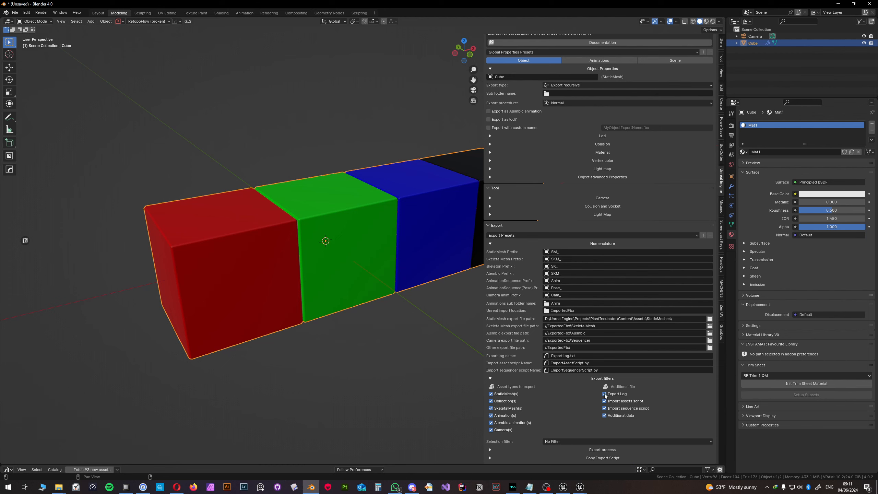
drag(606, 395, 606, 404)
click(604, 415)
click(491, 401)
click(491, 409)
mouse_move(580, 491)
click(562, 442)
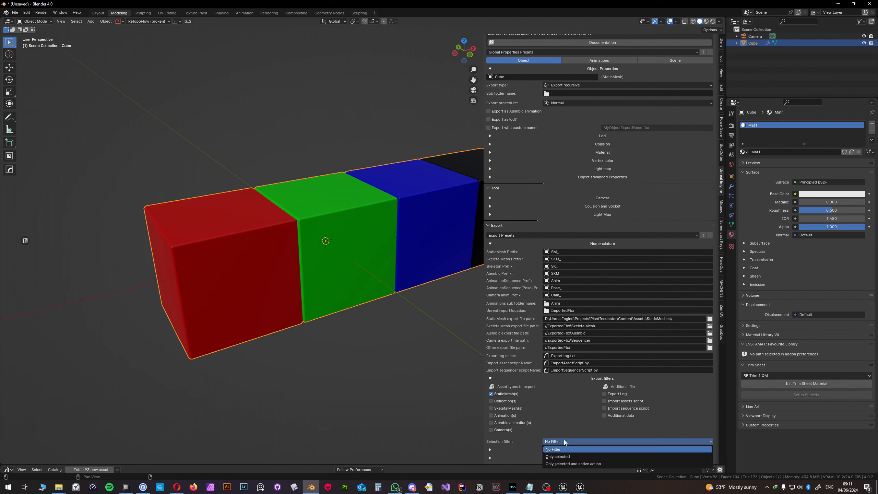
click(564, 439)
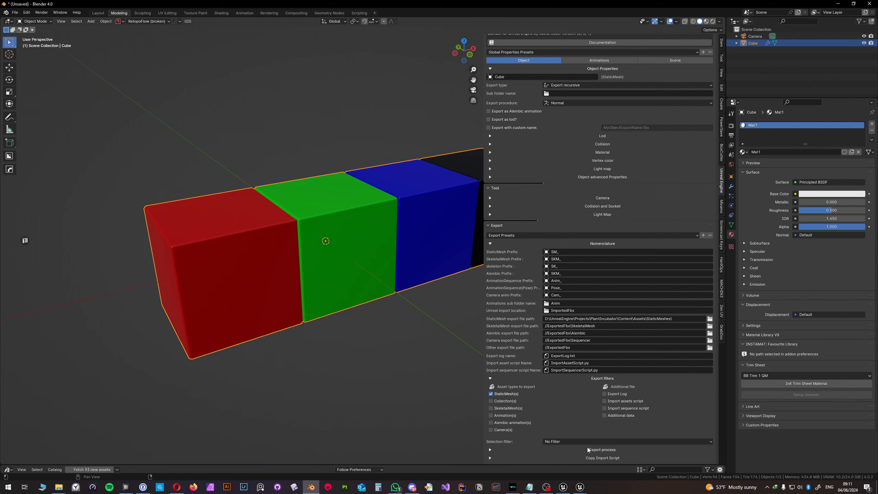
Step: Collapse the Nomenclature section of the export settings
scroll(560, 293, up, 2)
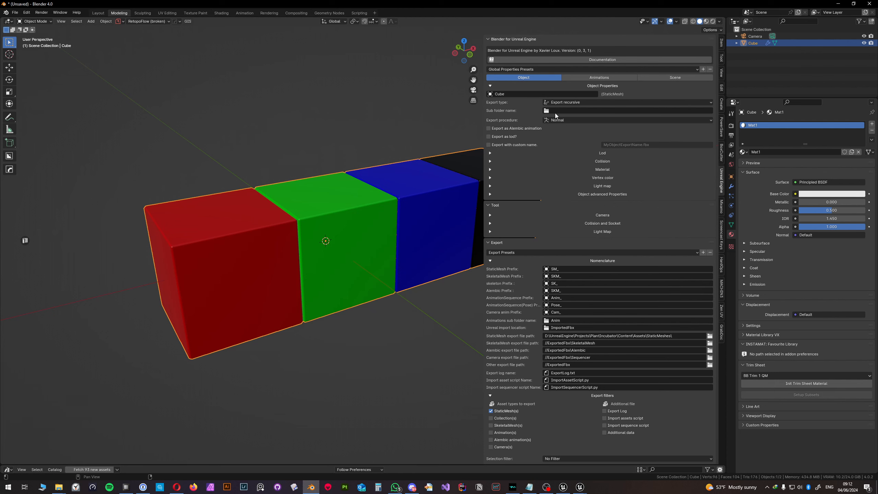
scroll(585, 299, down, 2)
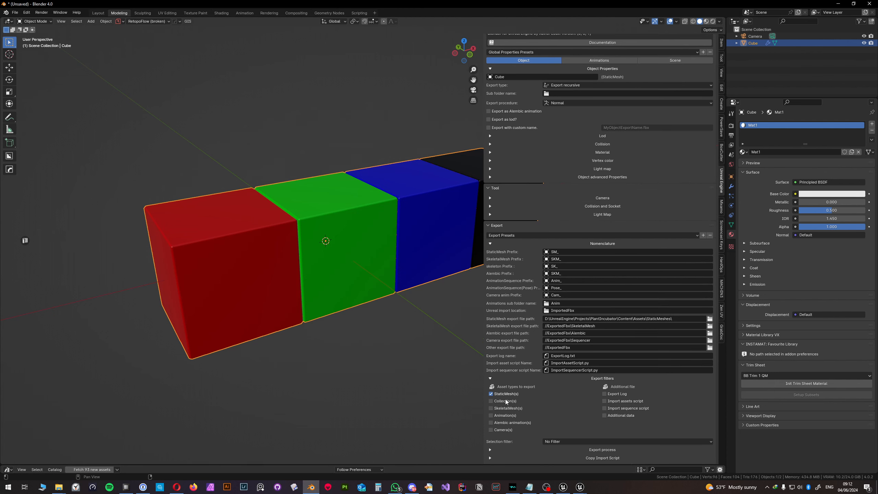
click(488, 226)
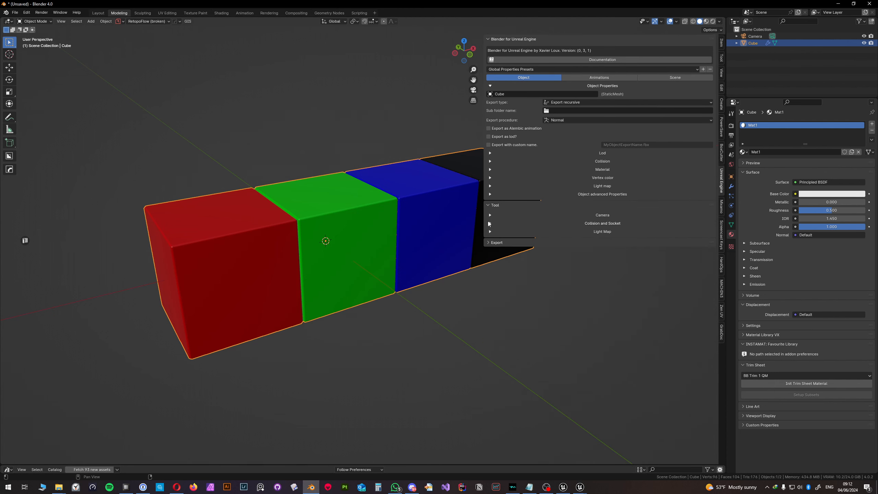
click(487, 243)
scroll(578, 272, down, 2)
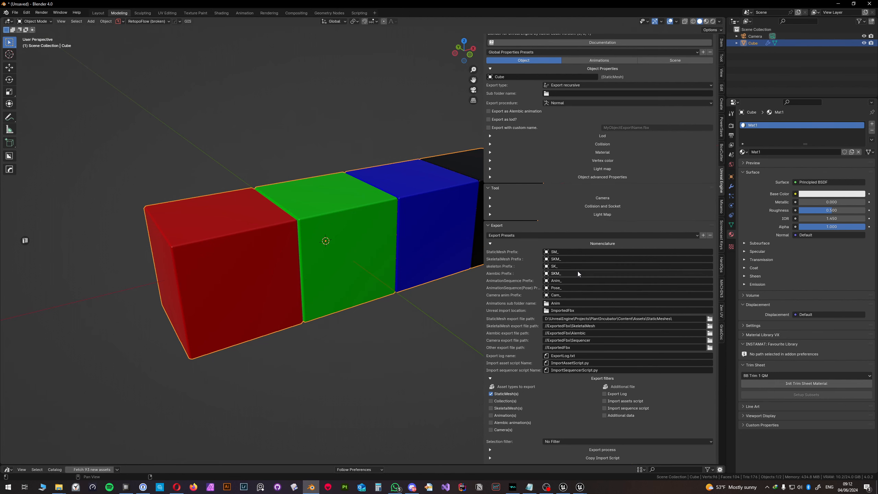
click(489, 244)
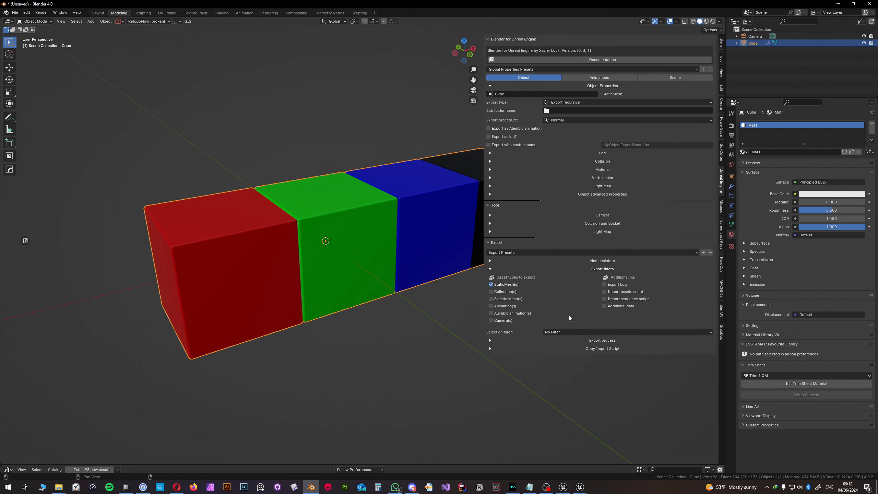
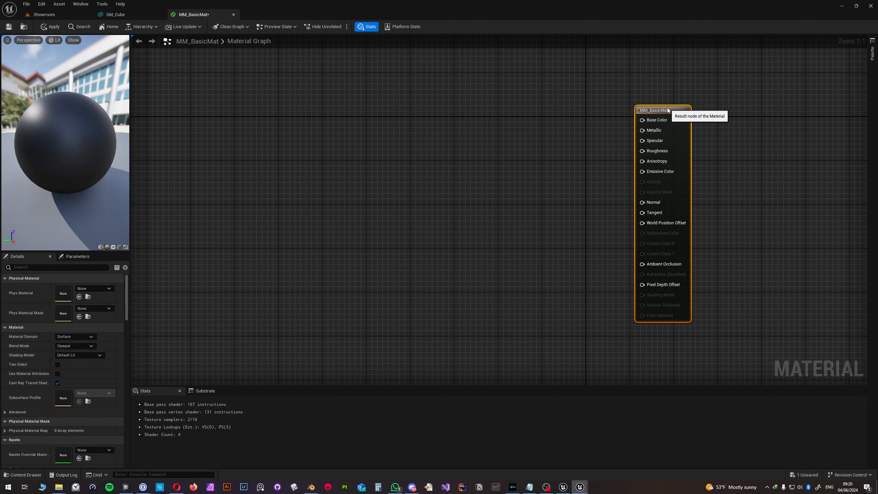
Step: Inspect the SM_Cube static mesh in Unreal Editor and return to the MM_BasicMat material graph
right_drag(542, 147, 391, 153)
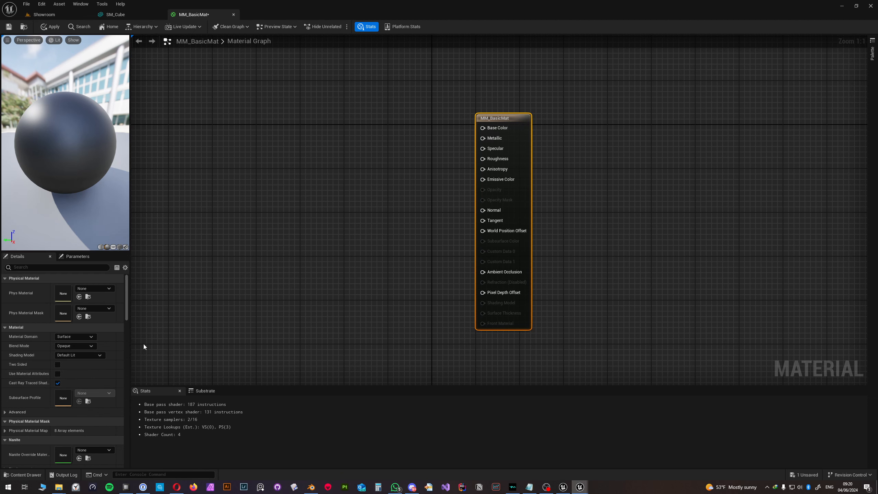
scroll(320, 285, down, 1)
scroll(361, 289, down, 1)
right_drag(351, 296, 394, 273)
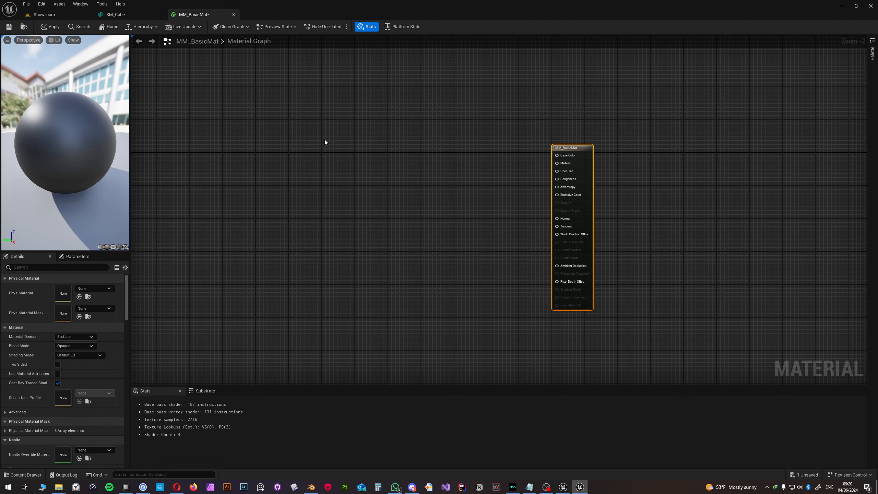
click(116, 14)
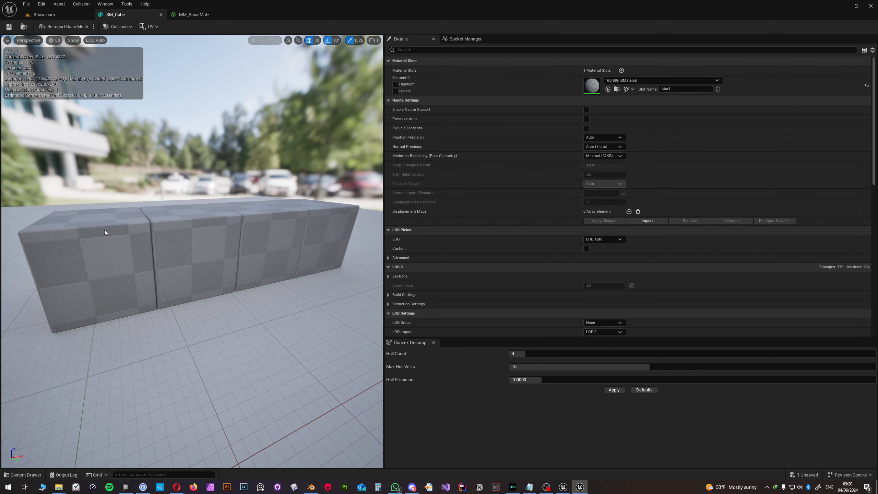
click(187, 14)
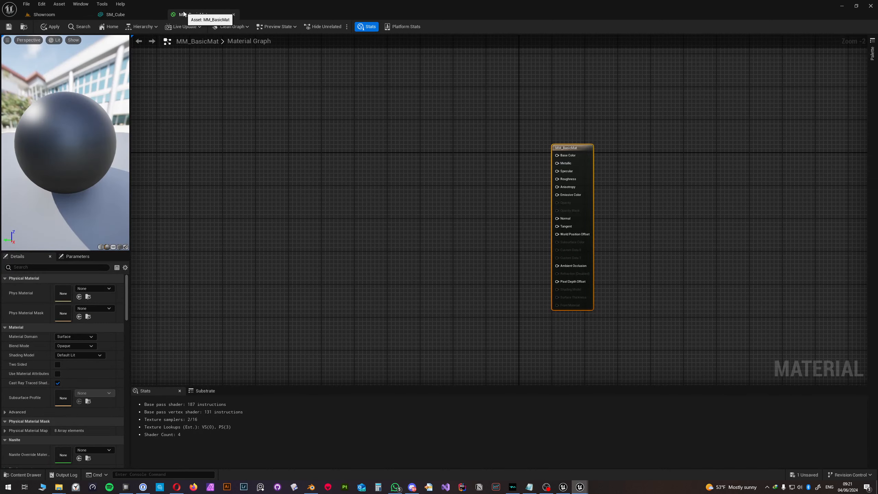
click(140, 15)
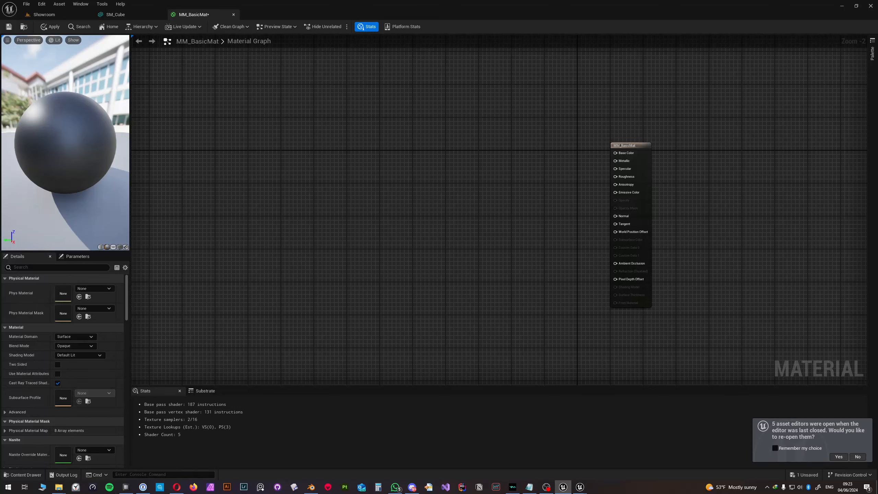
Step: Add two Constant4Vector nodes to the MM_BasicMat graph, stacked vertically well ahead of the material result node
click(316, 147)
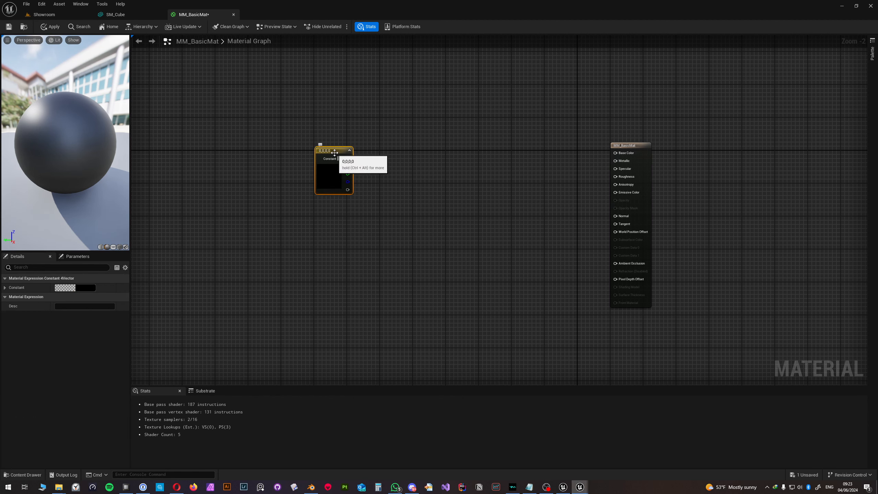
click(396, 153)
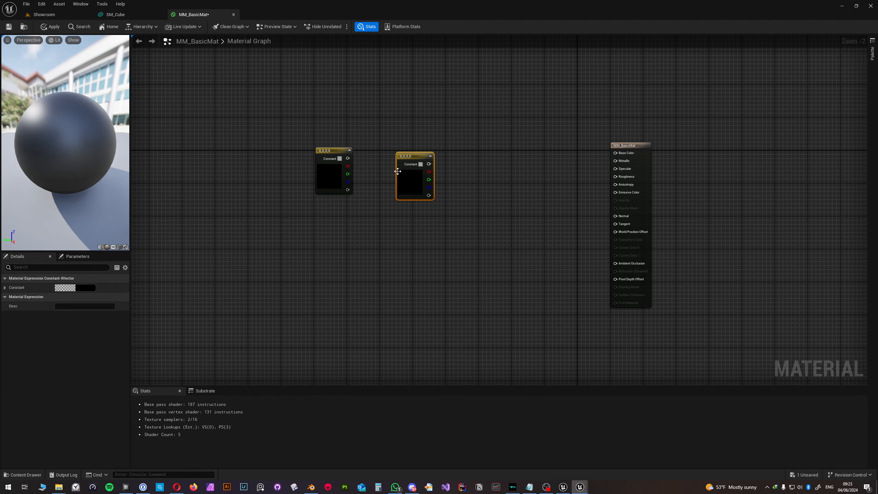
drag(411, 159, 334, 224)
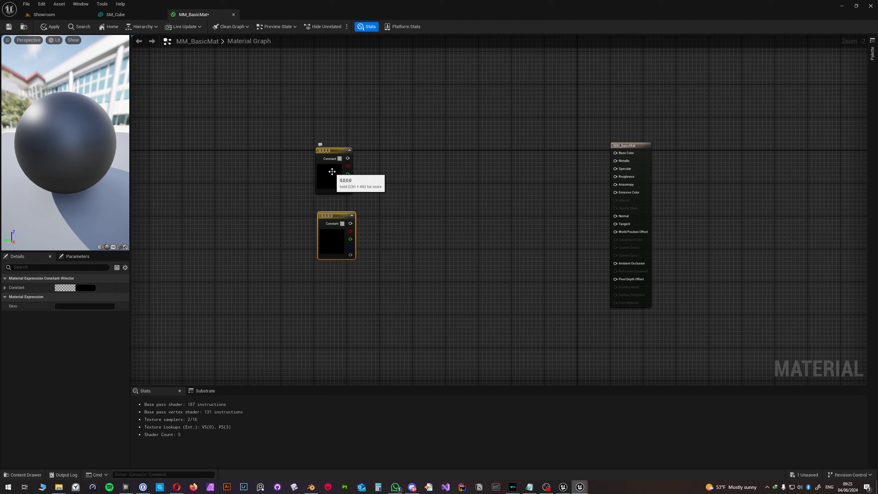
drag(328, 174, 332, 161)
Step: Set the upper Constant4Vector to pure red (1,0,0,0) and the lower one to pure green (0,1,0,0)
double_click(331, 161)
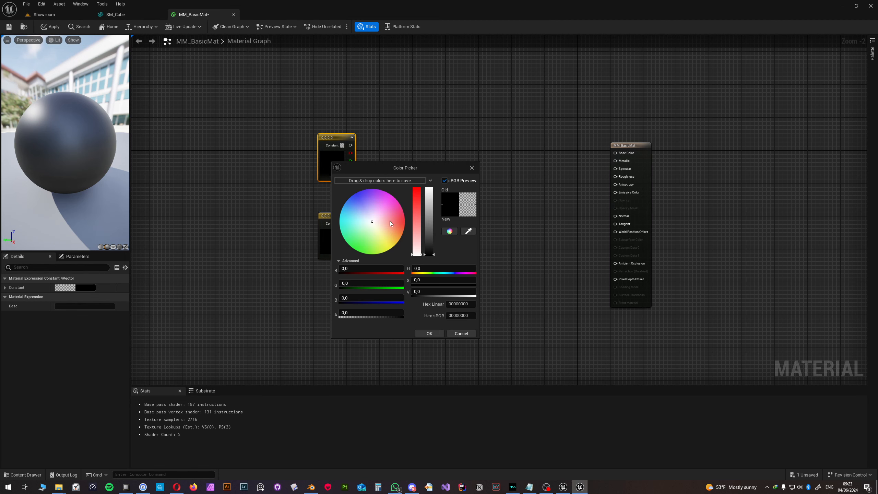
drag(365, 265, 401, 266)
click(430, 333)
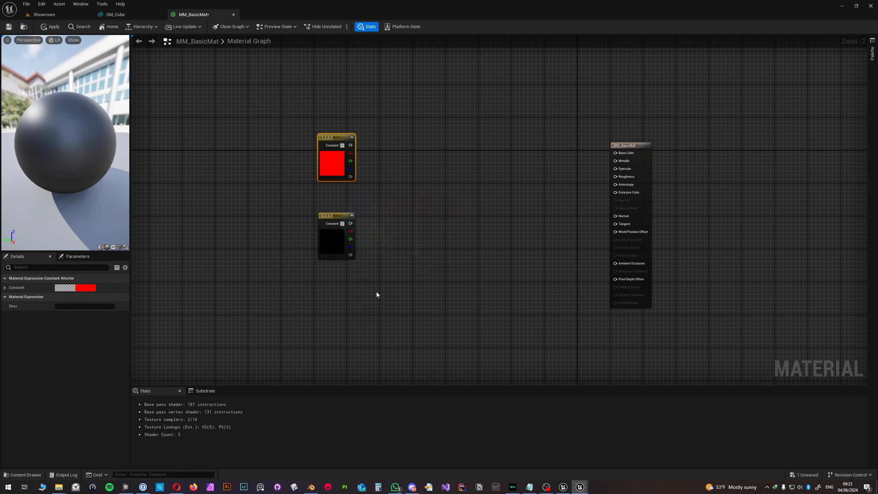
double_click(327, 243)
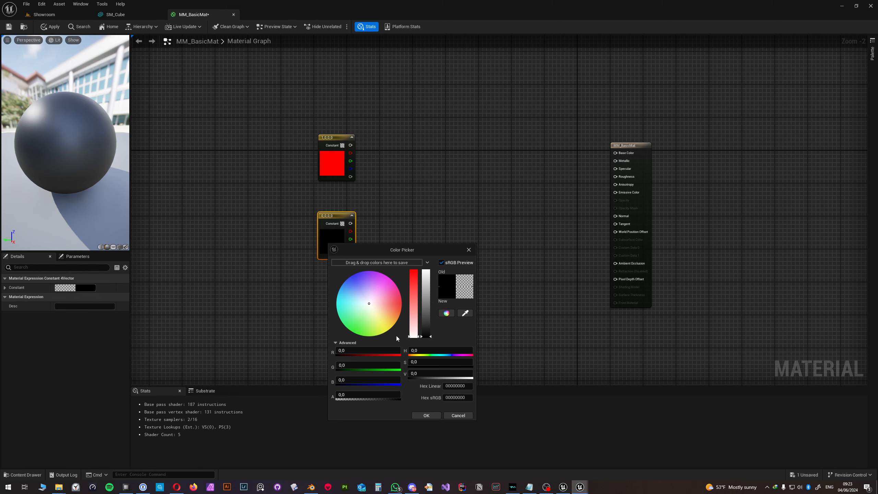
drag(368, 365, 401, 365)
click(426, 415)
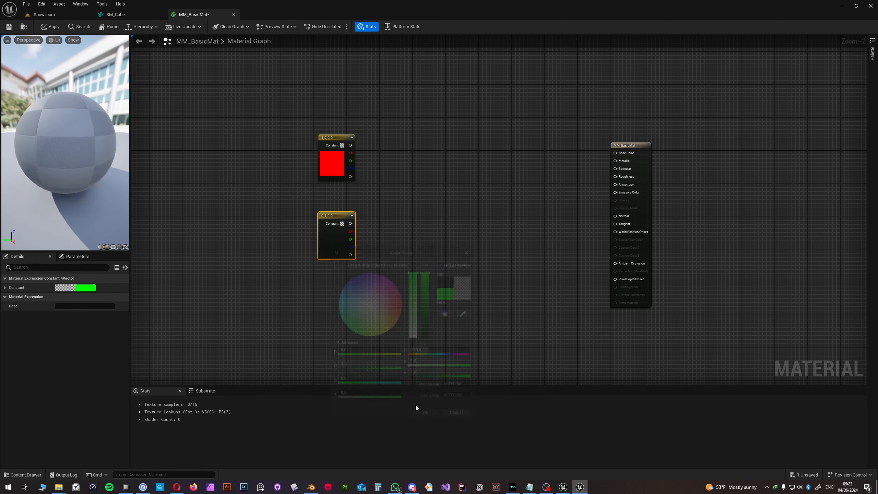
Step: Add a third Constant4Vector set to pure blue (0,0,1,0) below the green one, and move the red node closer to the green
click(328, 310)
click(328, 306)
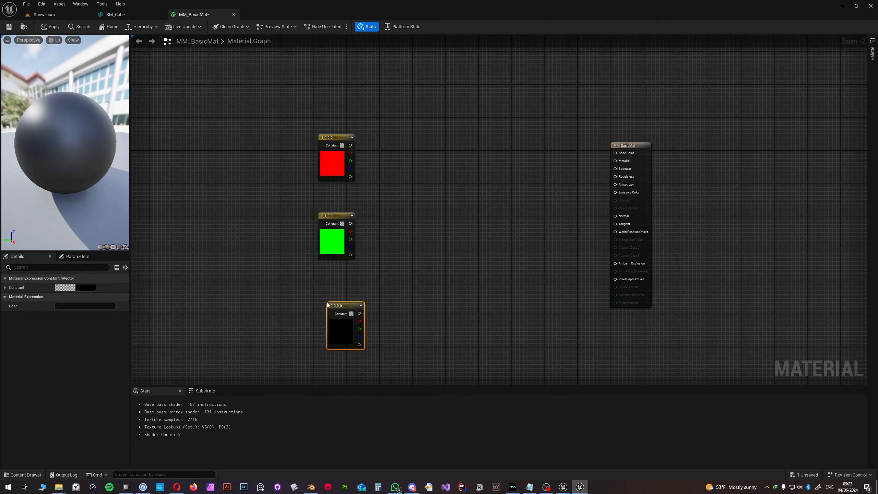
double_click(337, 318)
drag(383, 438, 413, 438)
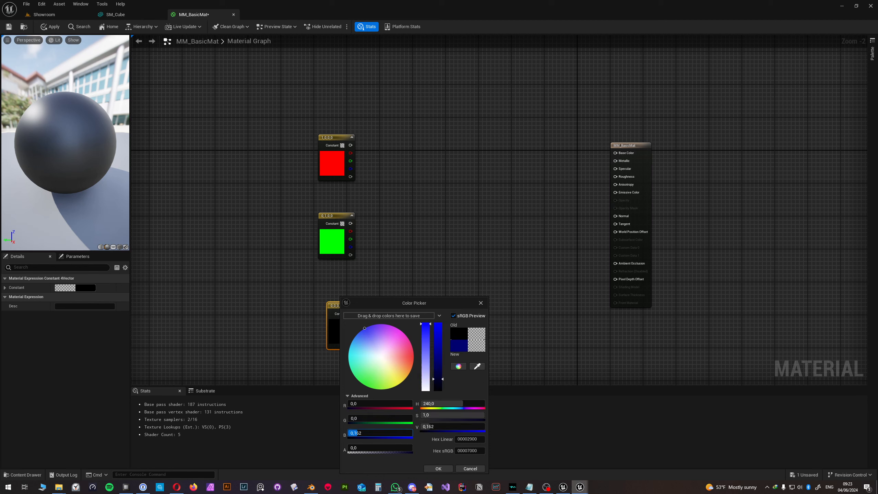
click(438, 468)
drag(344, 316, 335, 279)
drag(330, 147, 331, 172)
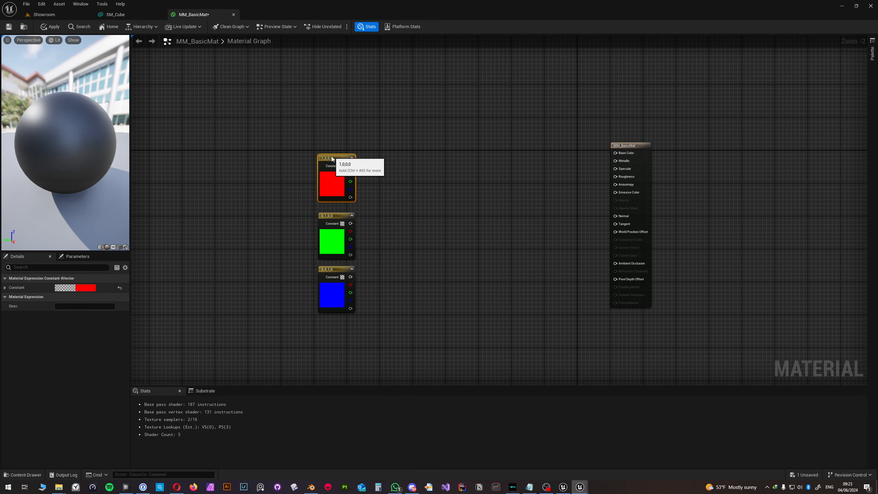
Step: Add a fourth Constant4Vector with its default black value, aligned directly beneath the blue node
click(330, 341)
key(4)
click(330, 338)
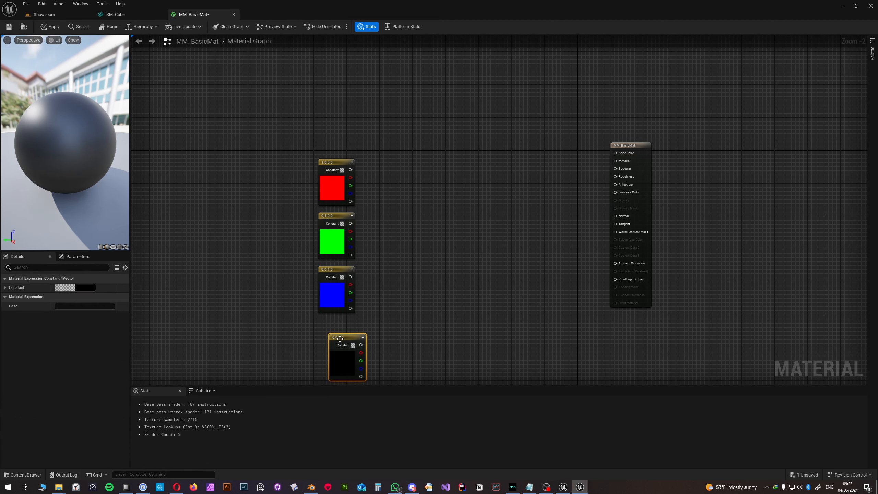
drag(345, 338, 333, 322)
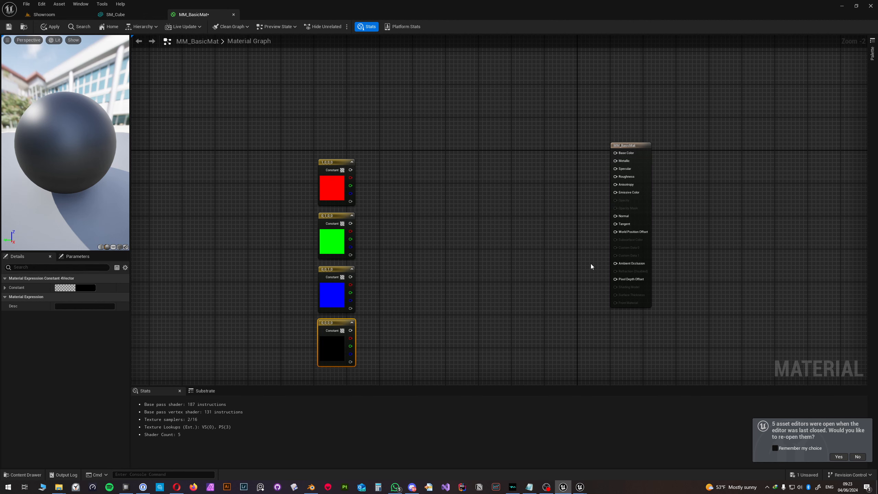
Step: Add a VertexColor node between the color constants and the material result node
right_drag(591, 266, 536, 193)
right_click(346, 229)
text(vert)
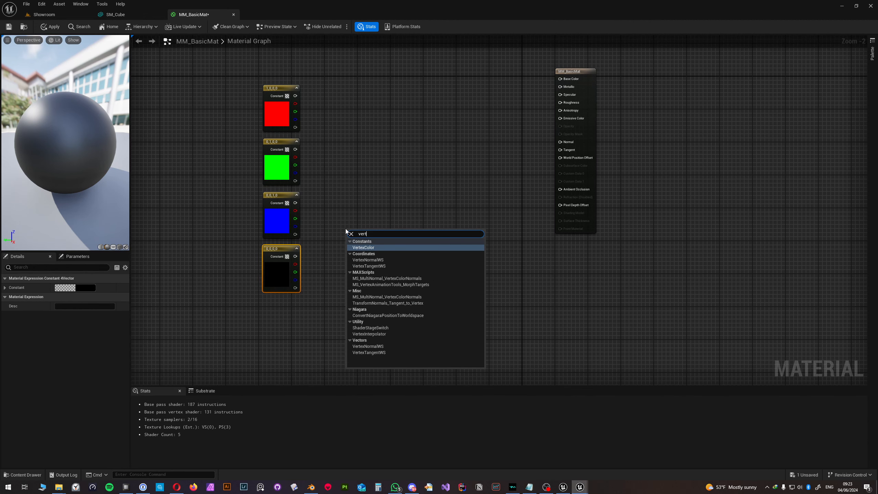
text(ex co)
key(Return)
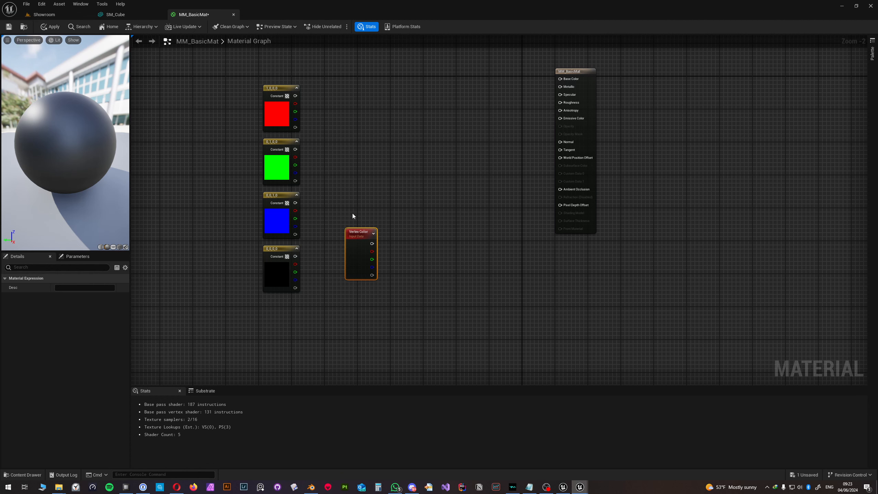
right_drag(365, 191, 355, 224)
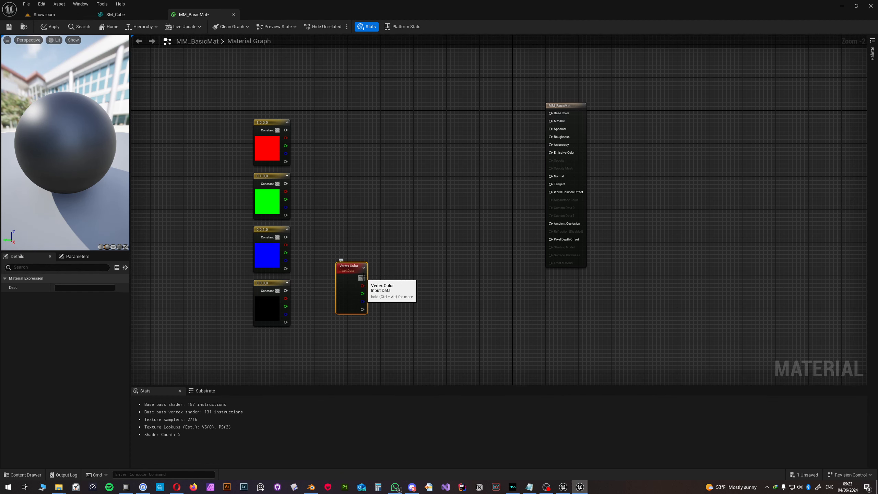
Step: Move the material result node farther from the color constants and add two LinearInterpolate nodes between it and the VertexColor node
drag(567, 106, 661, 118)
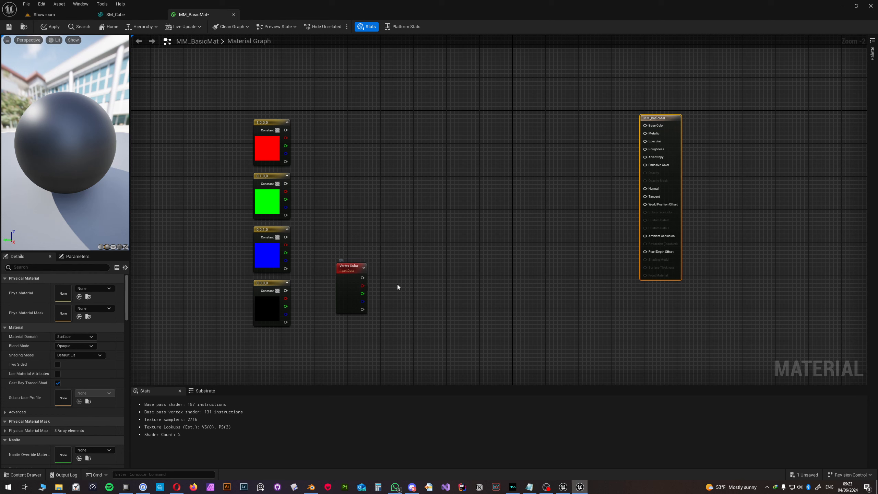
right_click(434, 241)
text(lerp)
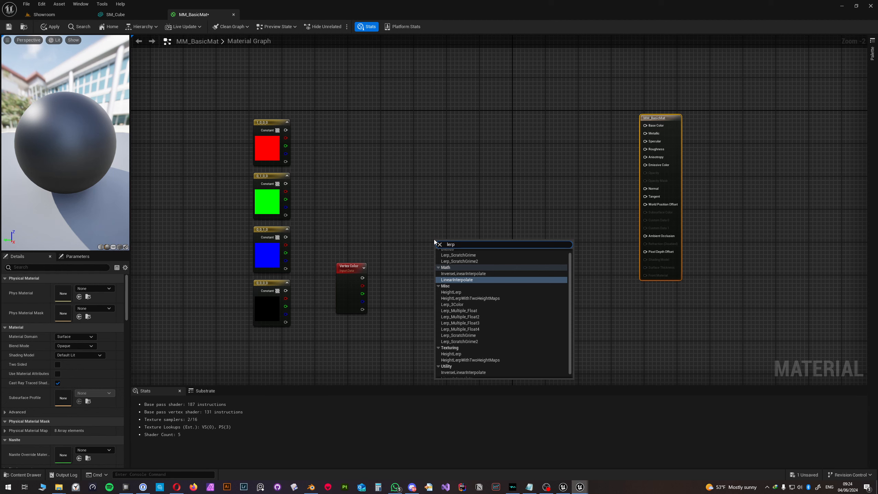
key(Return)
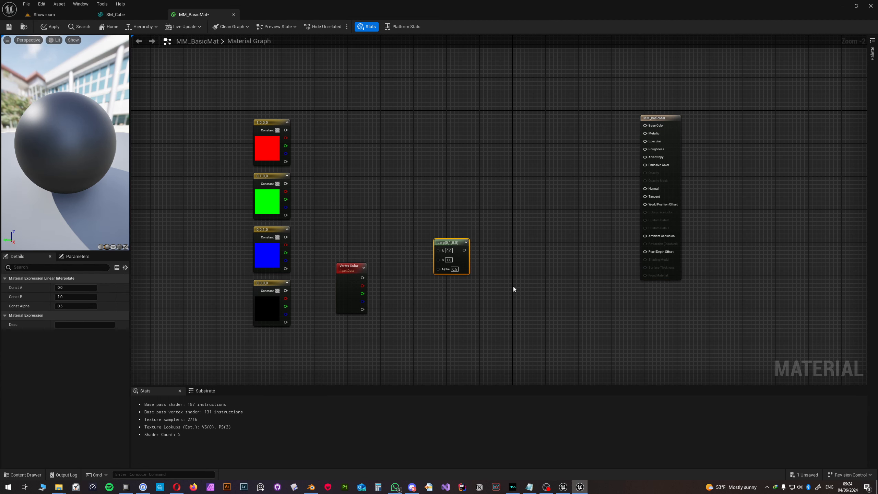
key(ctrl+d)
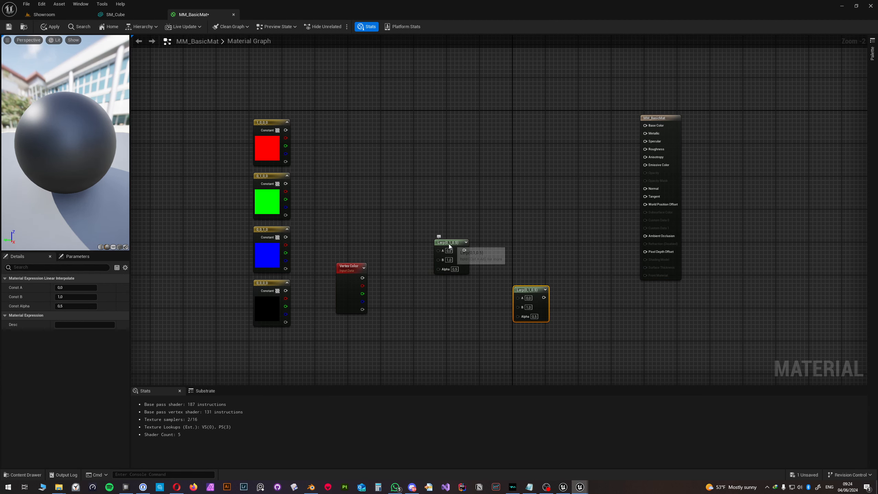
drag(452, 245, 432, 265)
key(ctrl+z)
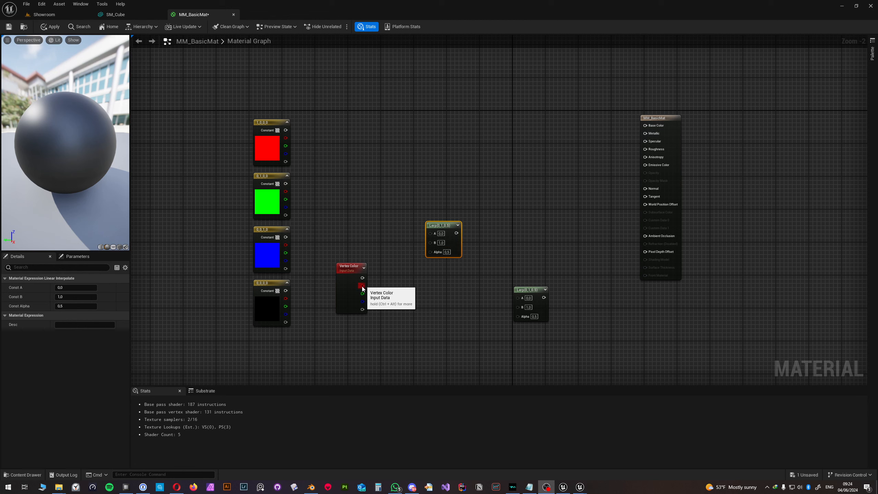
Step: Feed the first Lerp's A and B from the red constant and its Alpha from VertexColor red, and route its output to the second Lerp's A
drag(362, 285, 430, 243)
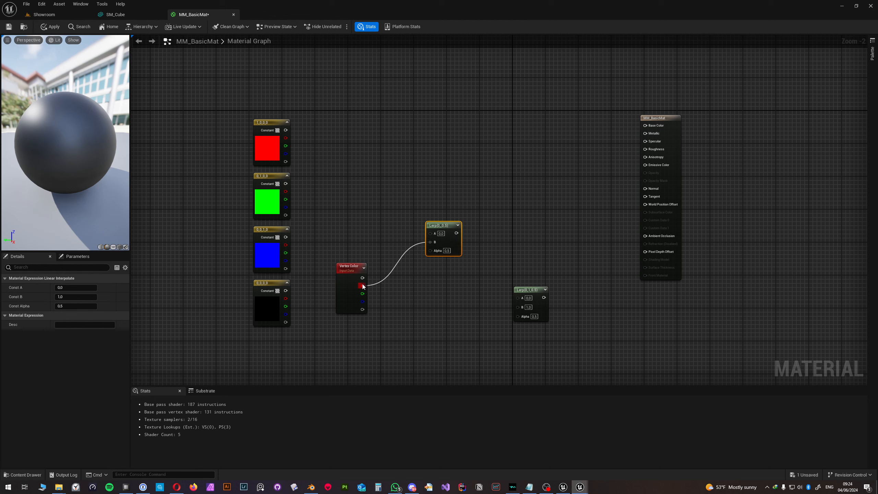
drag(363, 286, 362, 285)
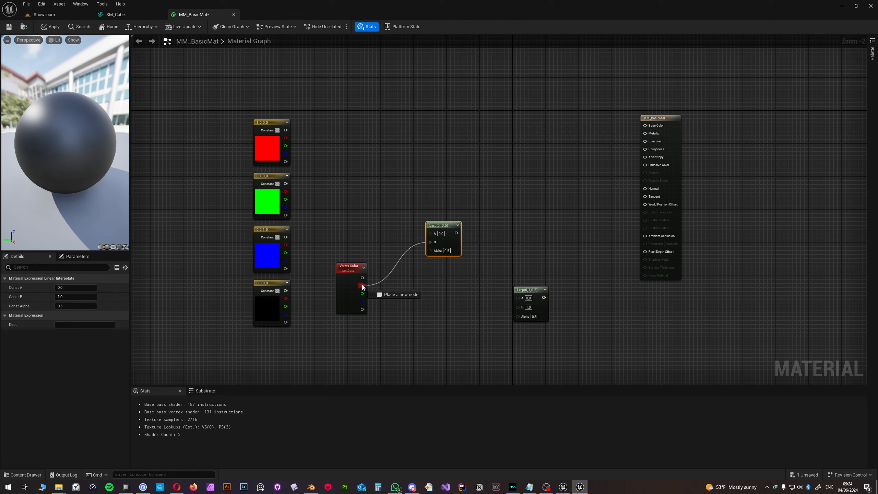
drag(362, 287, 431, 254)
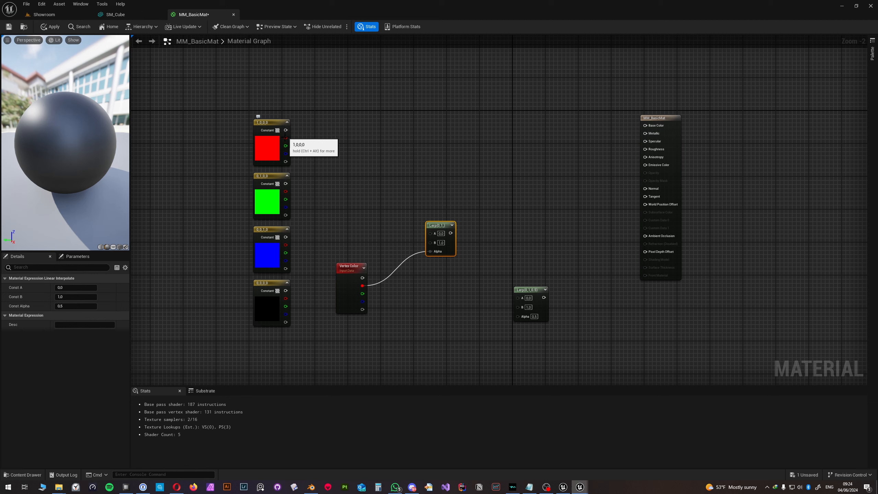
drag(288, 133, 430, 233)
drag(286, 130, 515, 292)
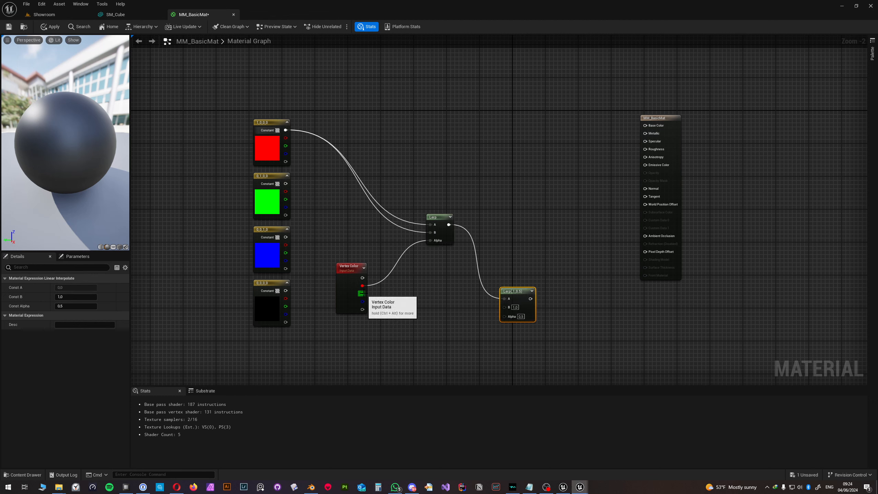
Step: Connect the green constant and VertexColor green to the second Lerp's B and Alpha, and chain a third Lerp from its output
drag(363, 293, 505, 320)
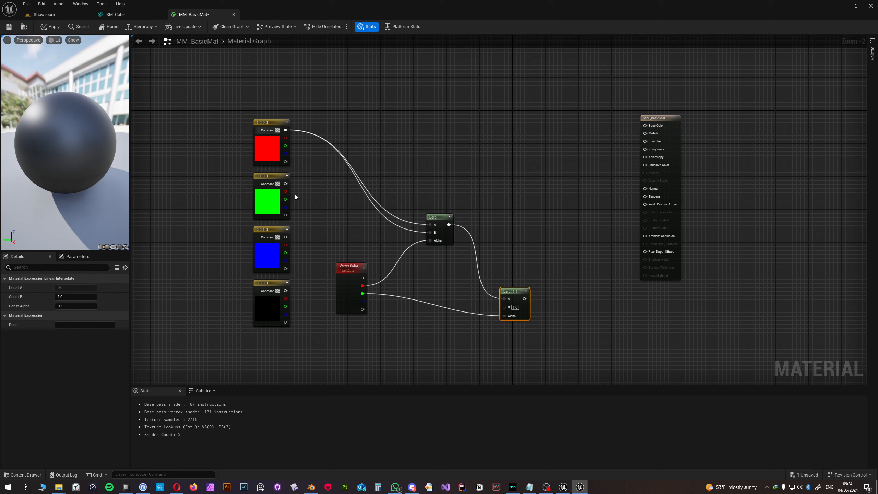
drag(285, 184, 546, 328)
click(542, 313)
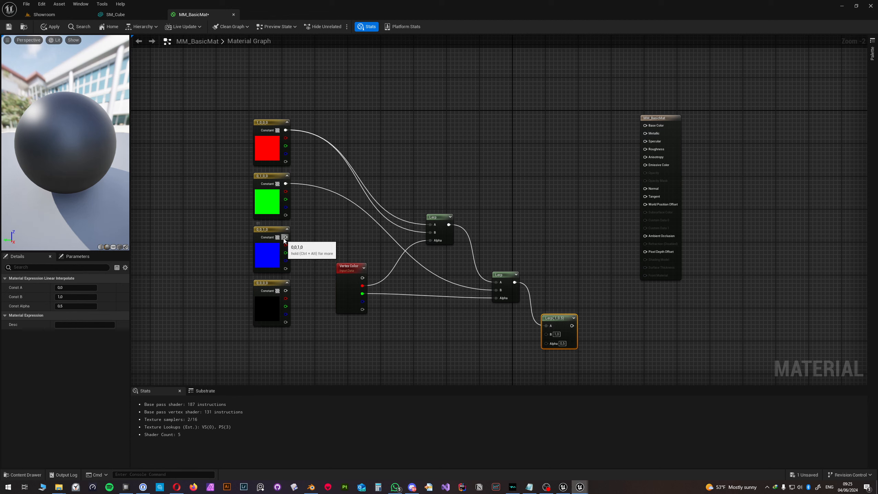
Step: Connect the blue constant and VertexColor blue to the third Lerp's B and Alpha, with the VertexColor node moved below the constants
drag(285, 237, 546, 335)
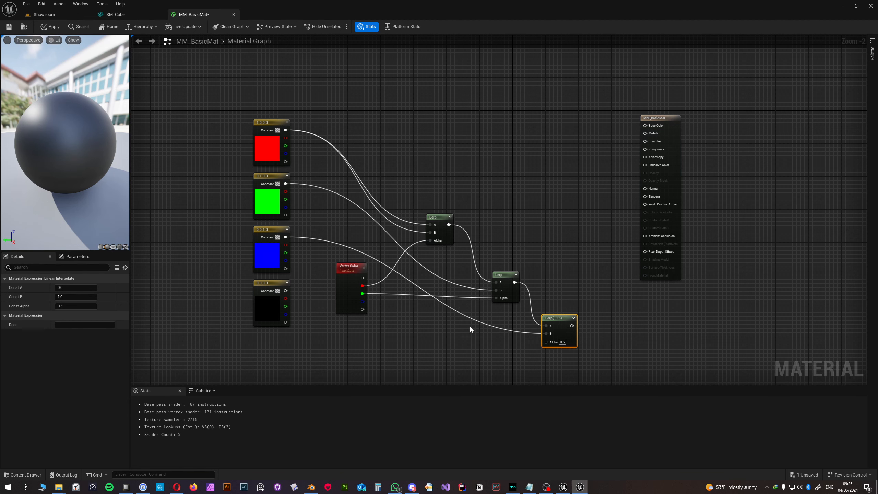
right_drag(423, 322, 404, 216)
drag(323, 161, 529, 238)
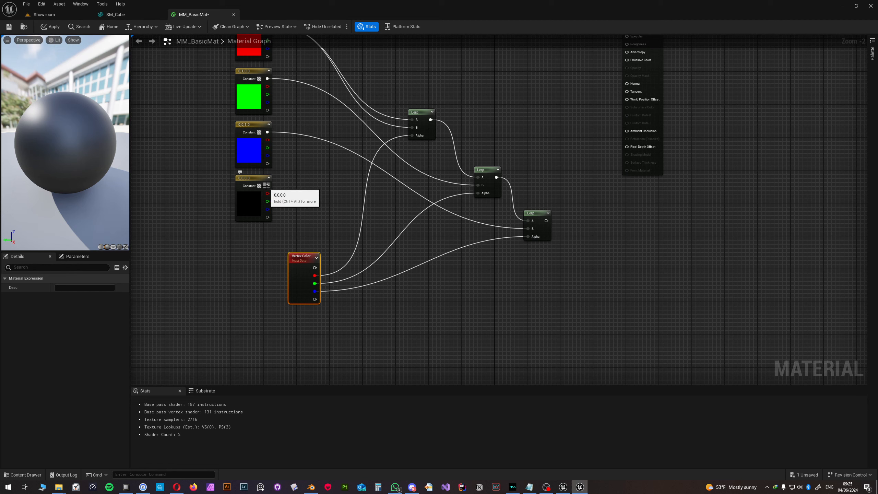
Step: Add a fourth Lerp with the third Lerp's output in A, the black constant in B and VertexColor alpha in Alpha
click(565, 273)
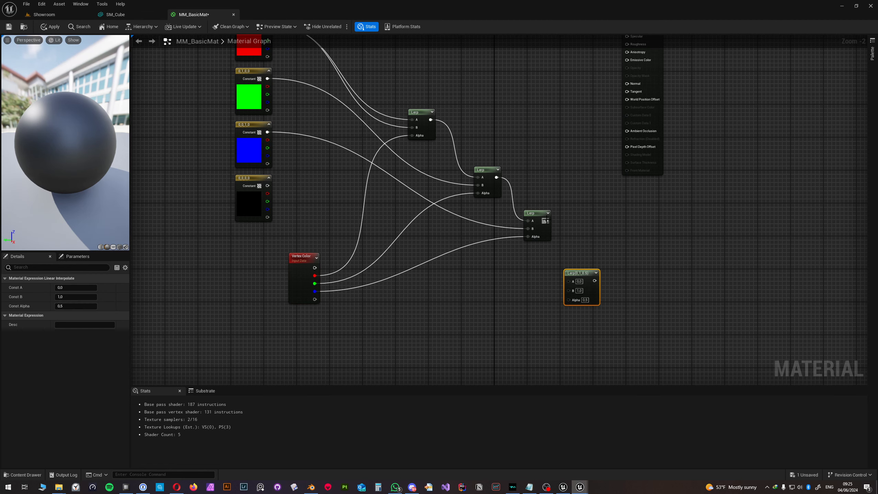
drag(546, 220, 568, 281)
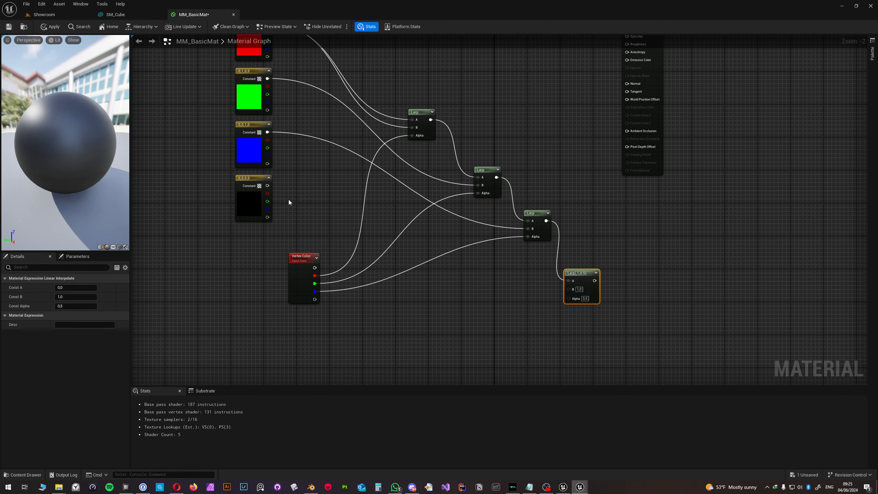
drag(267, 186, 569, 293)
drag(314, 299, 567, 299)
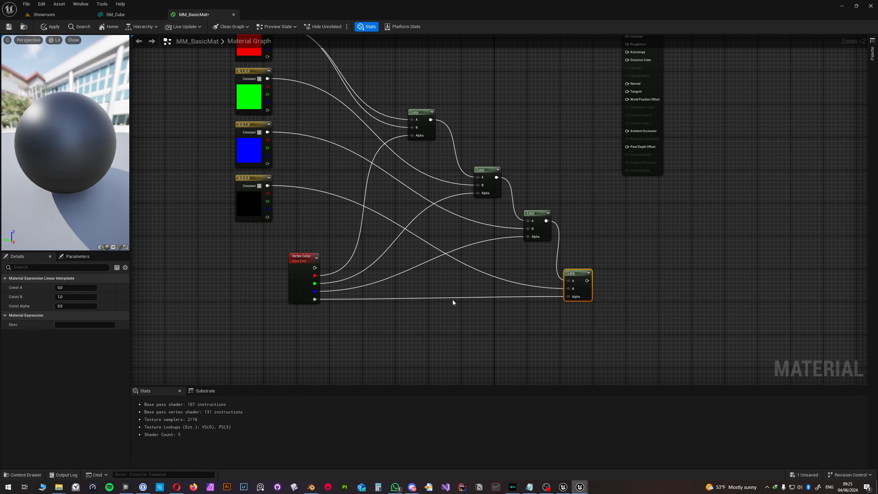
Step: Move the material result node beside the last Lerp, connect that Lerp's output to Base Color, and apply the material
right_drag(457, 290, 303, 313)
right_drag(459, 252, 501, 289)
scroll(501, 290, down, 2)
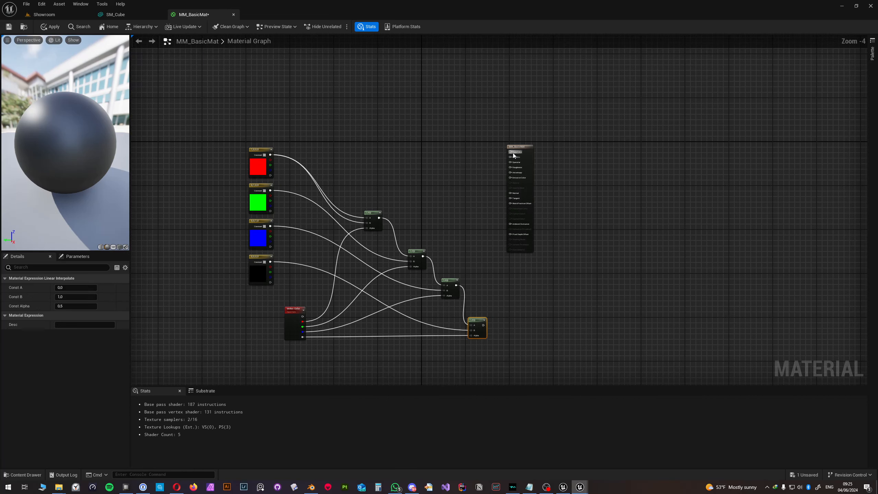
drag(509, 148, 532, 287)
right_drag(548, 257, 550, 173)
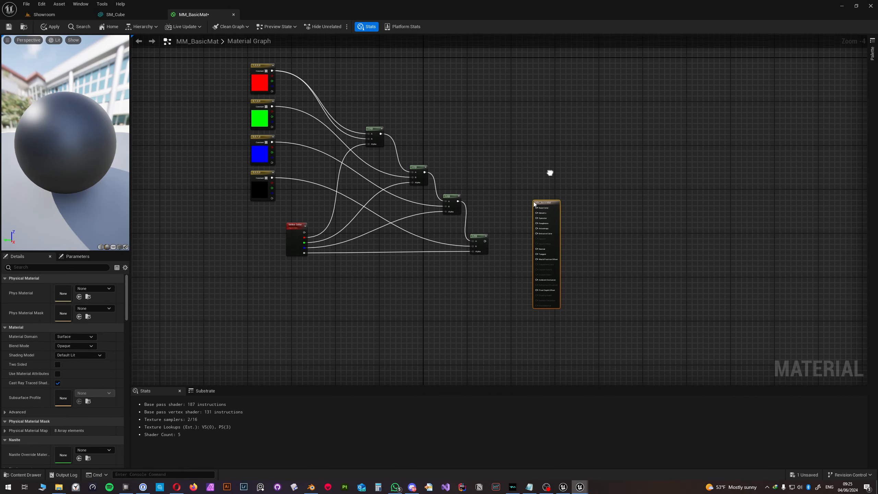
scroll(534, 202, up, 2)
drag(478, 248, 556, 199)
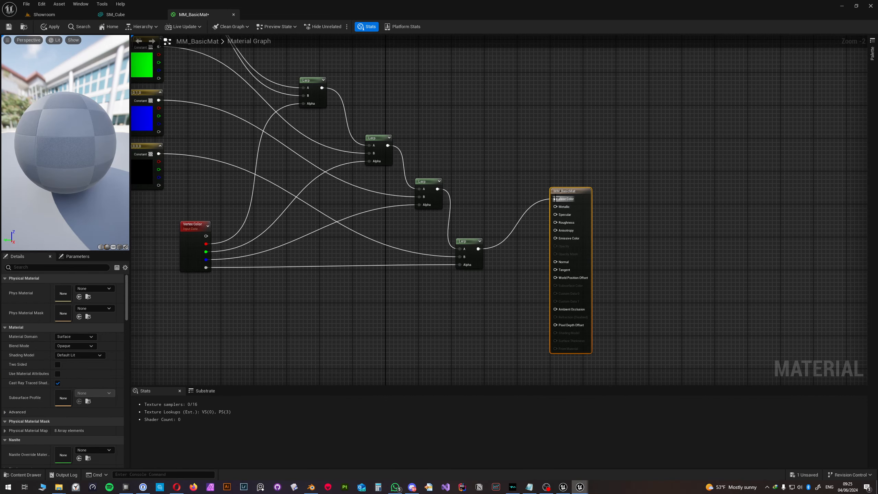
click(44, 27)
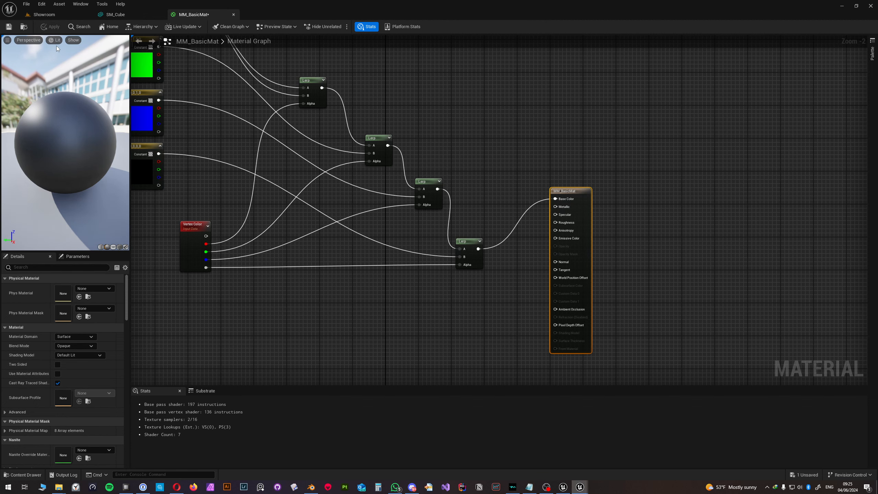
Step: Assign the MM_BasicMat material to the Element 0 material slot of the SM_Cube mesh
click(116, 14)
click(620, 81)
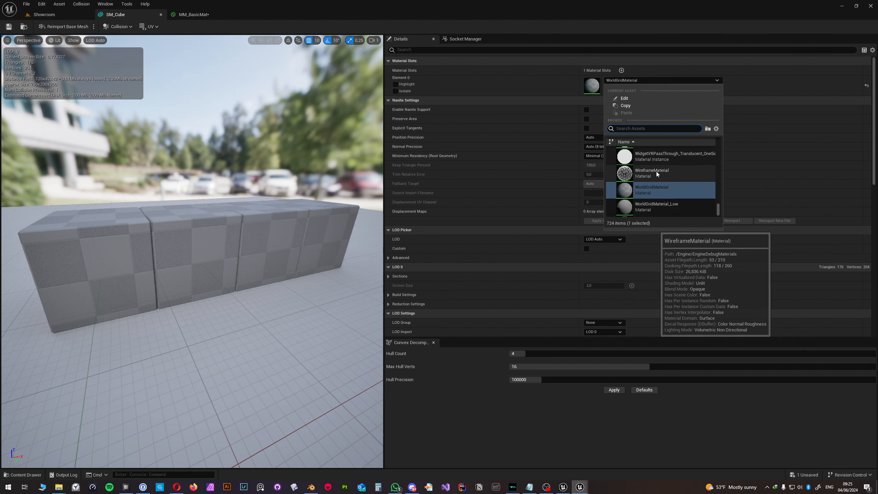
text(MM_Bas)
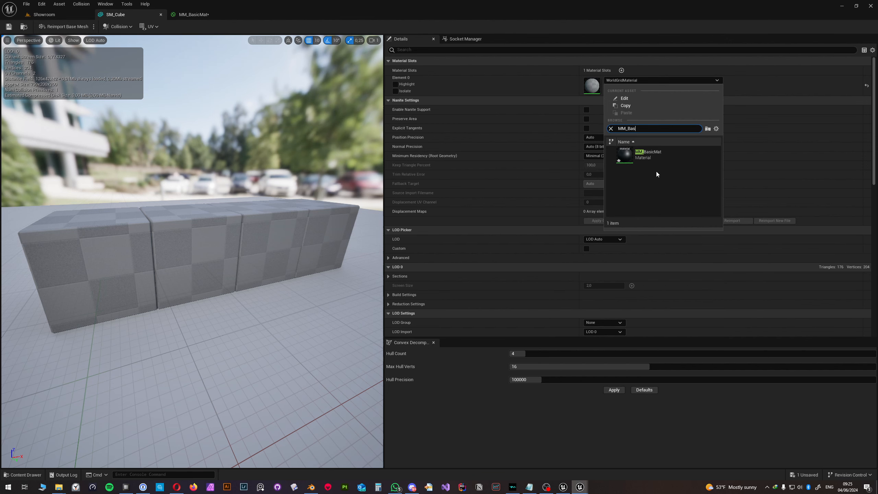
click(648, 160)
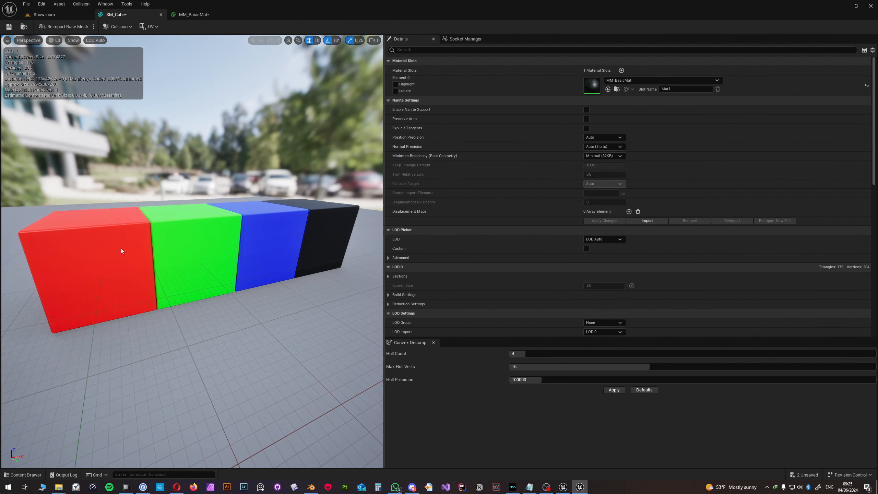
Step: Examine the coloring of the SM_Cube mesh from another angle in its preview
right_drag(121, 249, 178, 243)
key(w)
key(d)
key(a)
key(a)
key(w)
key(s)
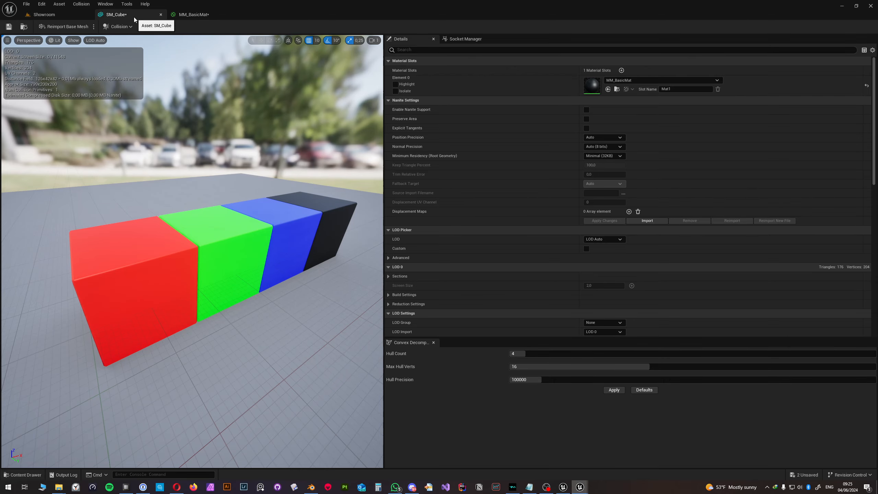
Step: Detach the MM_BasicMat editor into a floating window beside the SM_Cube preview, with the red constant in view
click(191, 14)
drag(203, 40, 627, 22)
right_drag(602, 83, 663, 158)
Step: Change the red constant's color to violet (hex sRGB 7155FFFF) and apply the material to update the cubes
double_click(612, 99)
mouse_move(660, 159)
mouse_down()
mouse_move(650, 142)
mouse_move(654, 148)
mouse_up()
click(710, 270)
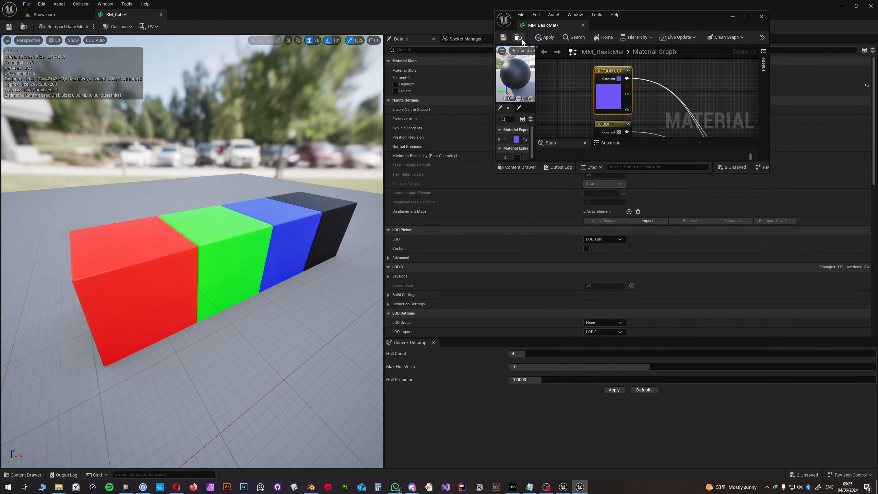
click(545, 37)
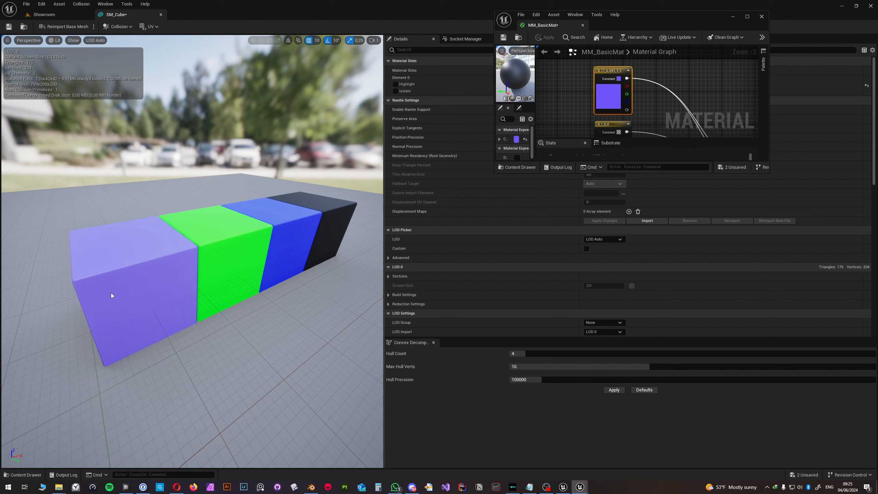
double_click(611, 100)
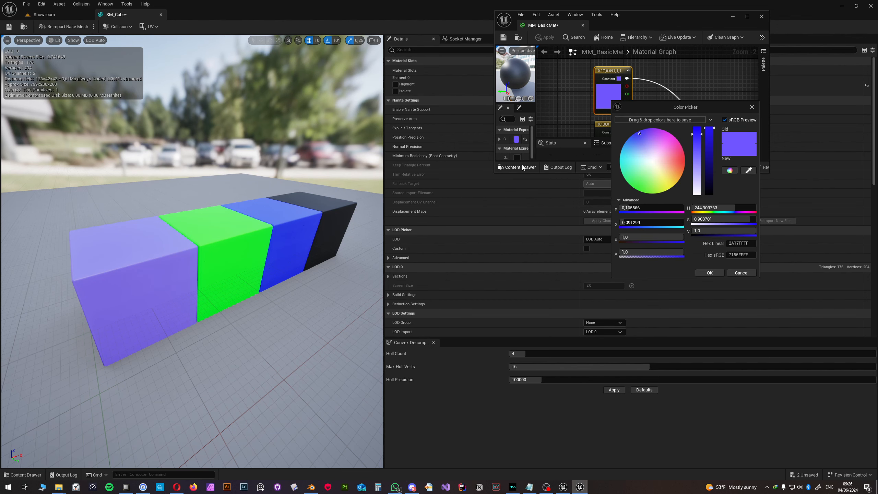
click(741, 273)
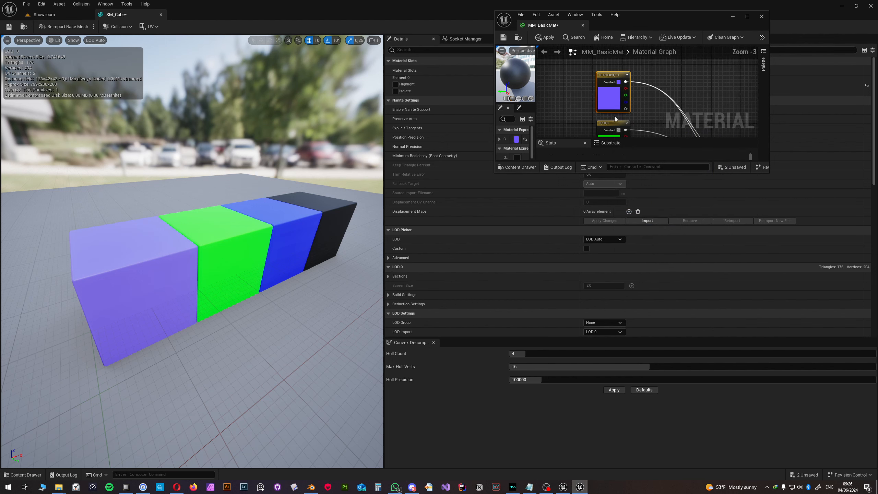
Step: Change the green constant's color to near white and apply the material to update the cubes
scroll(614, 116, down, 1)
double_click(598, 68)
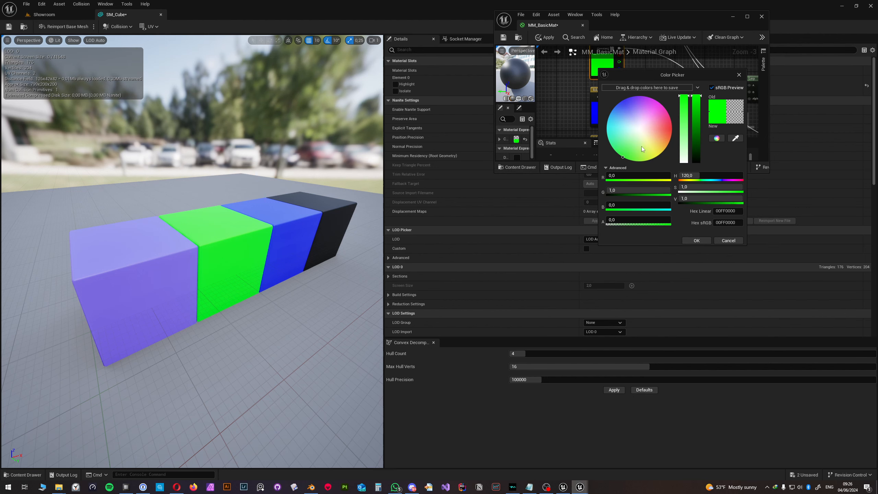
drag(642, 149, 636, 130)
click(696, 240)
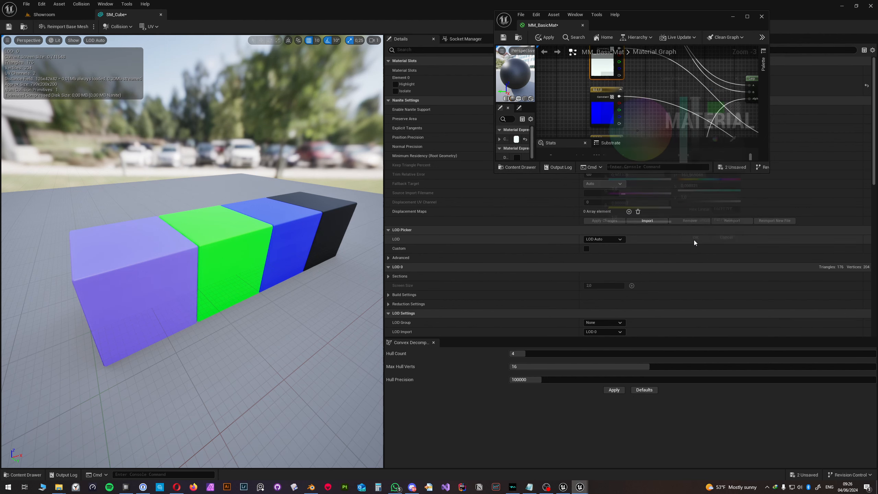
click(544, 37)
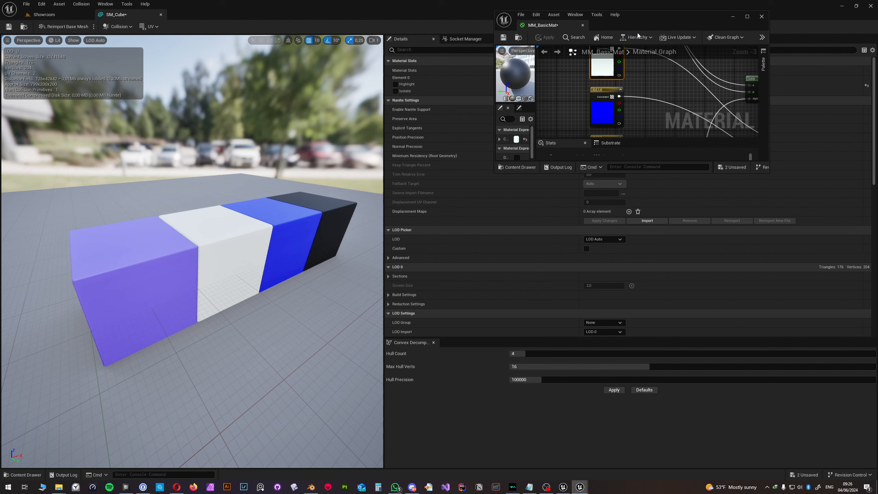
Step: Examine the recolored cubes from other angles and review the full MM_BasicMat node graph in a maximized window
alt+drag(255, 218, 223, 210)
key(d)
right_drag(295, 229, 295, 228)
key(a)
key(s)
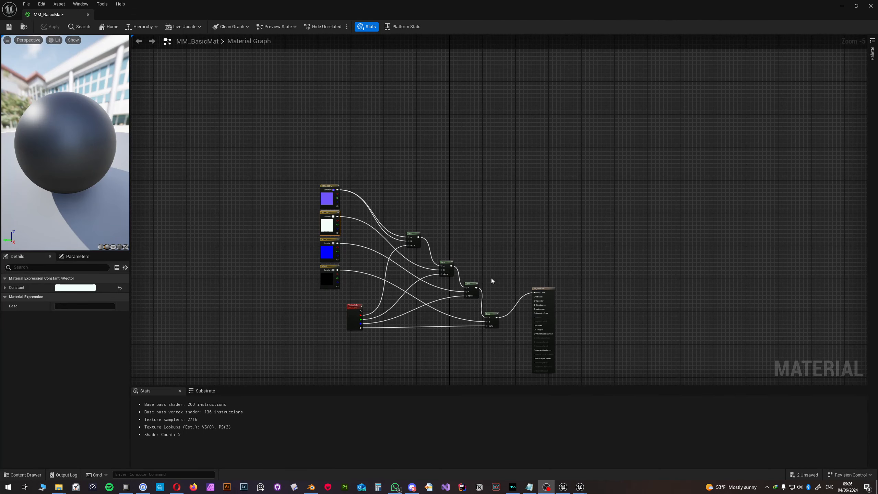
right_drag(491, 279, 522, 230)
scroll(472, 222, up, 2)
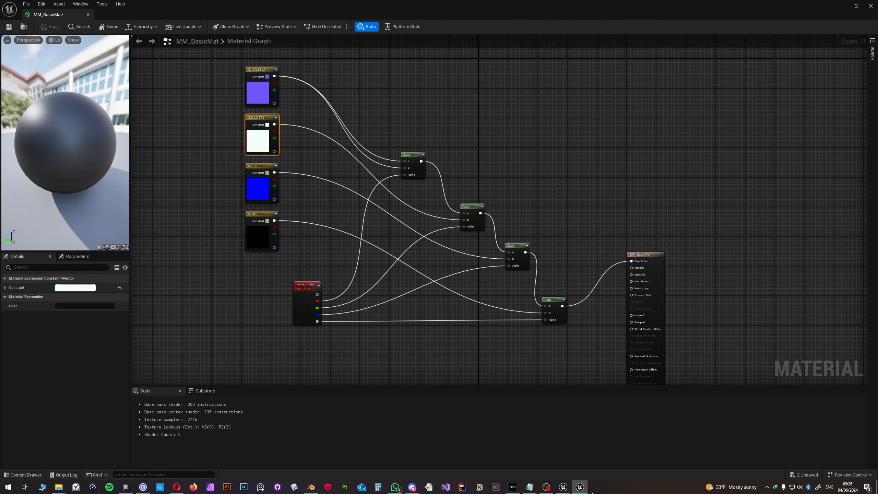
mouse_move(580, 487)
click(502, 450)
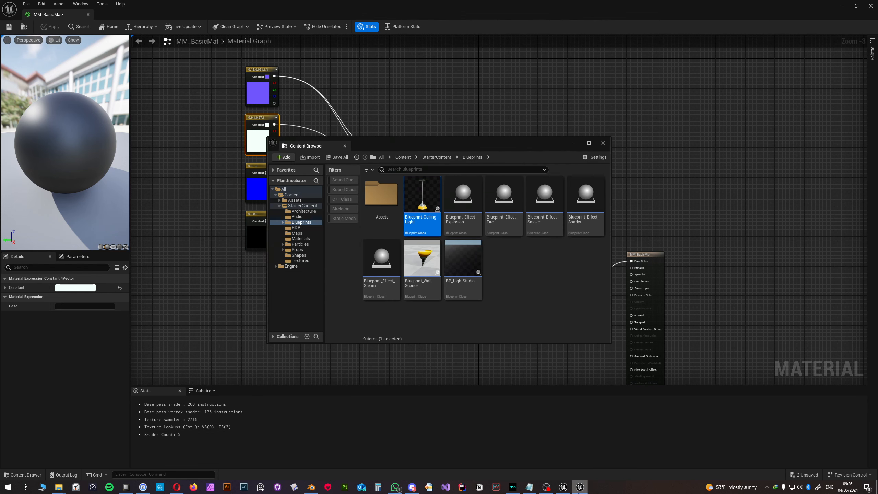
click(545, 453)
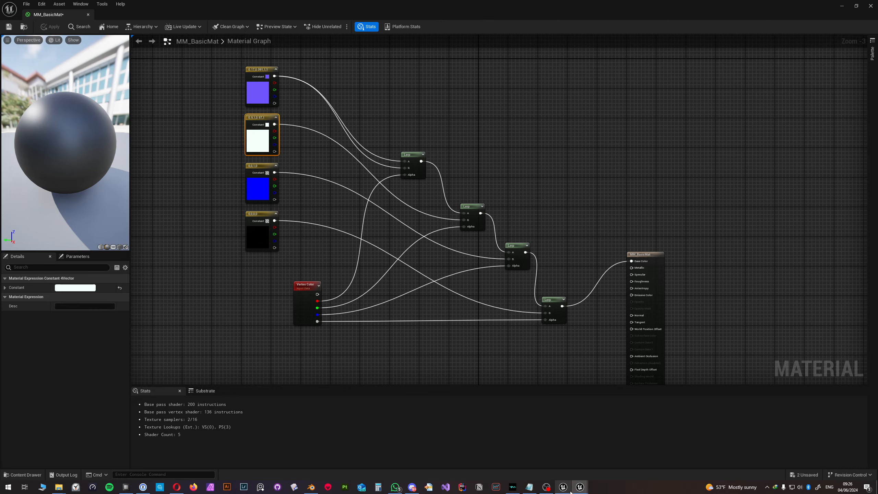
Step: Find the Electronic Nodes plugin in the project's plugin list and enable it
mouse_move(517, 457)
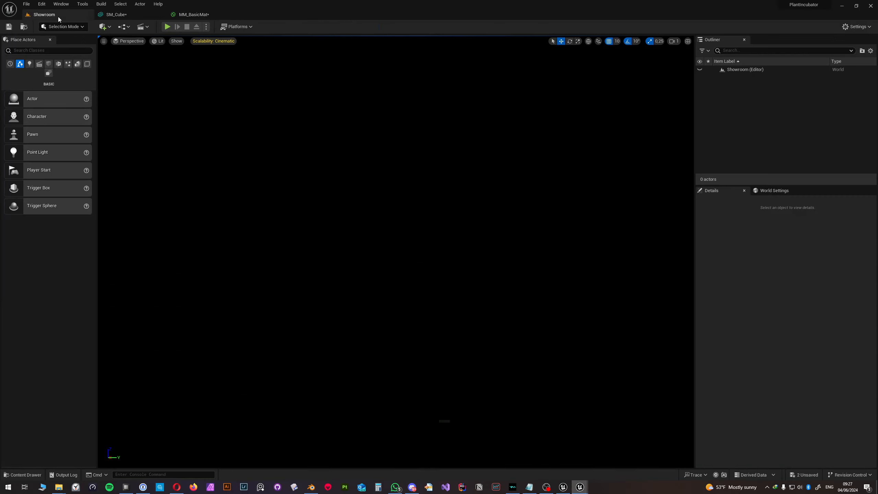
click(39, 4)
click(57, 110)
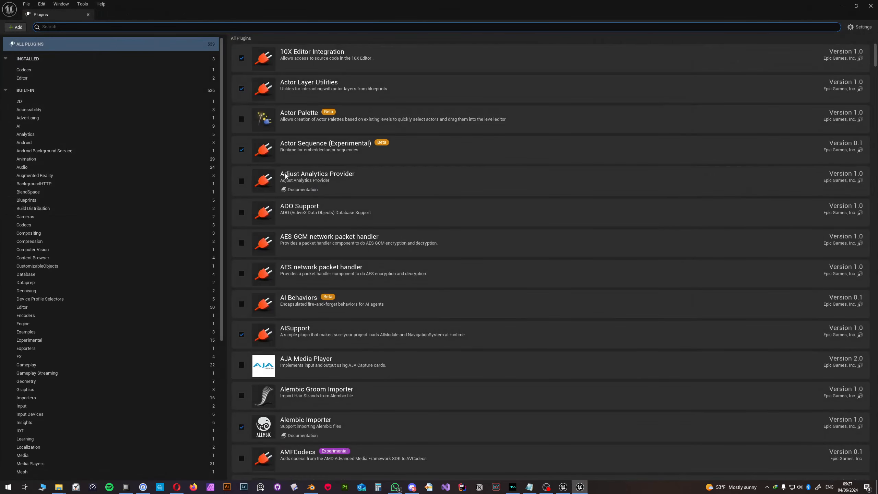
click(63, 29)
text(elecc)
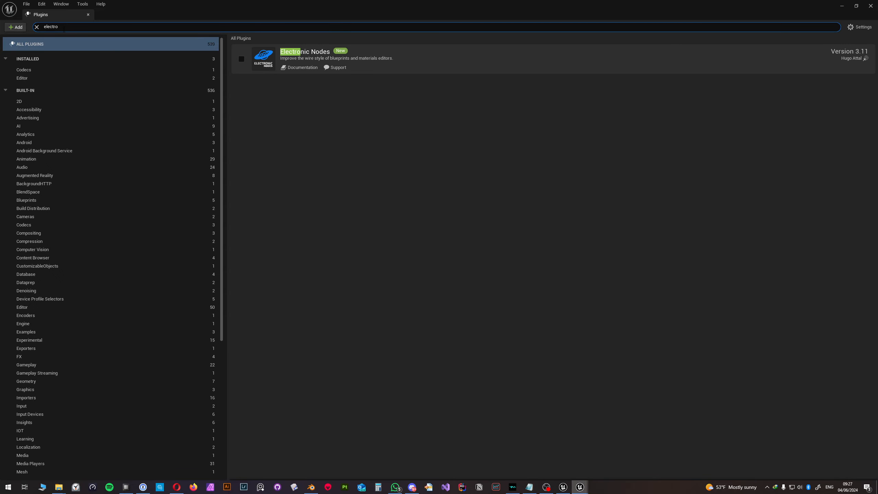
click(242, 60)
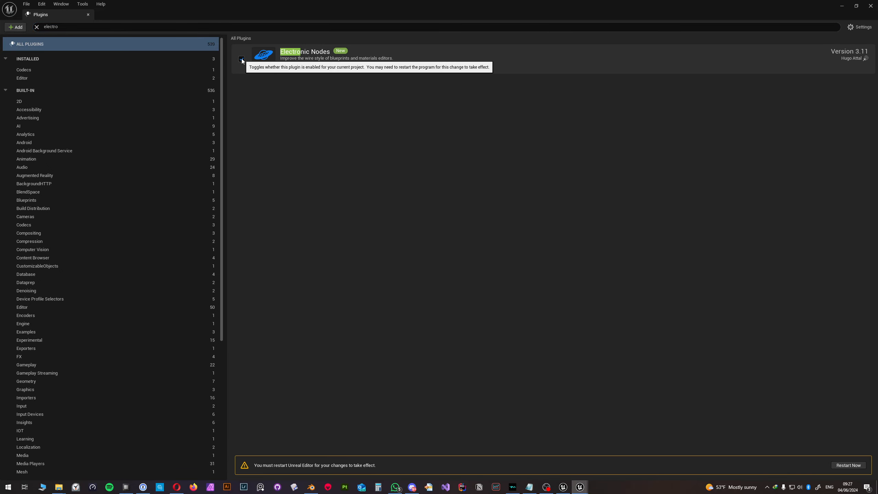
Step: Enable the Darker Nodes plugin as well and restart the editor, saving MM_BasicMat and SM_Cube
click(126, 26)
text(node)
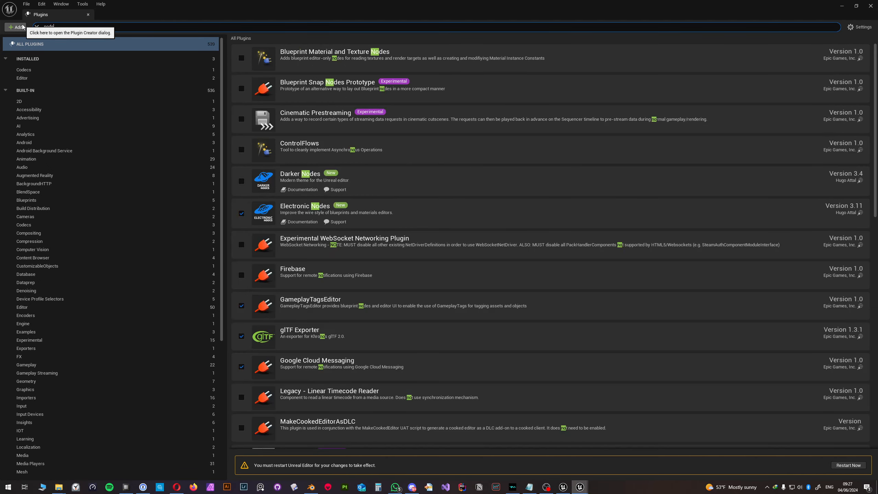
text(s)
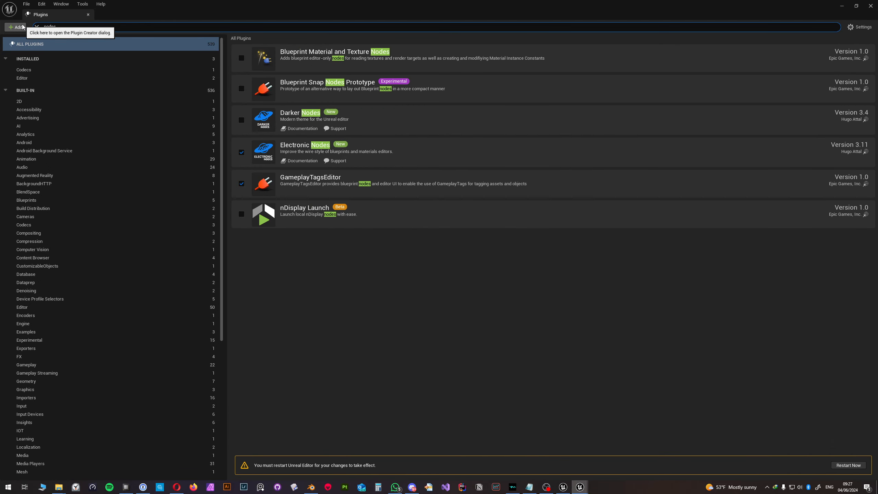
click(242, 121)
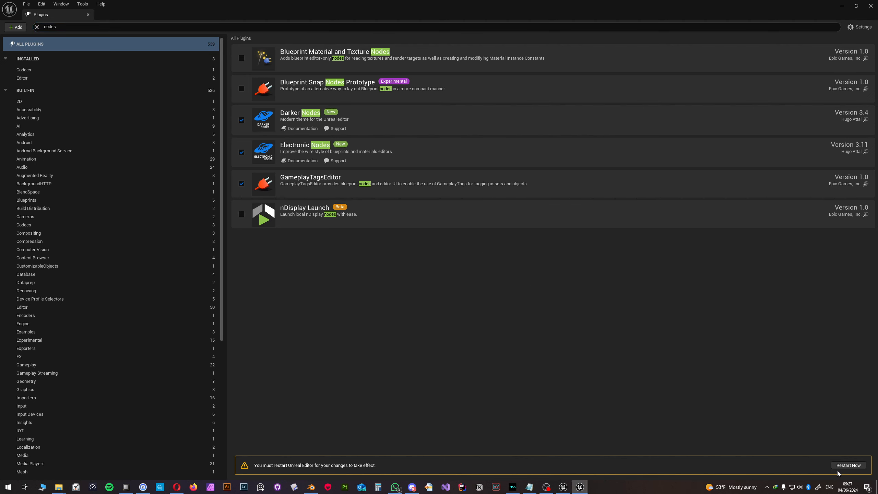
click(848, 465)
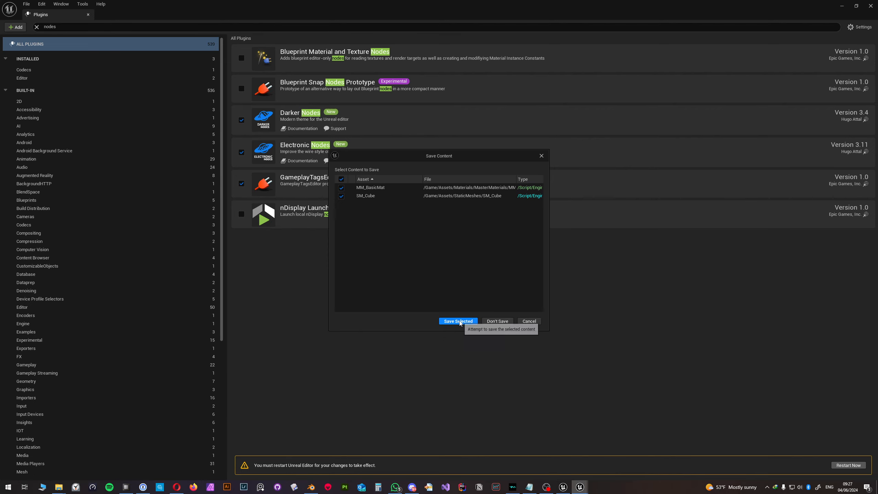
click(459, 322)
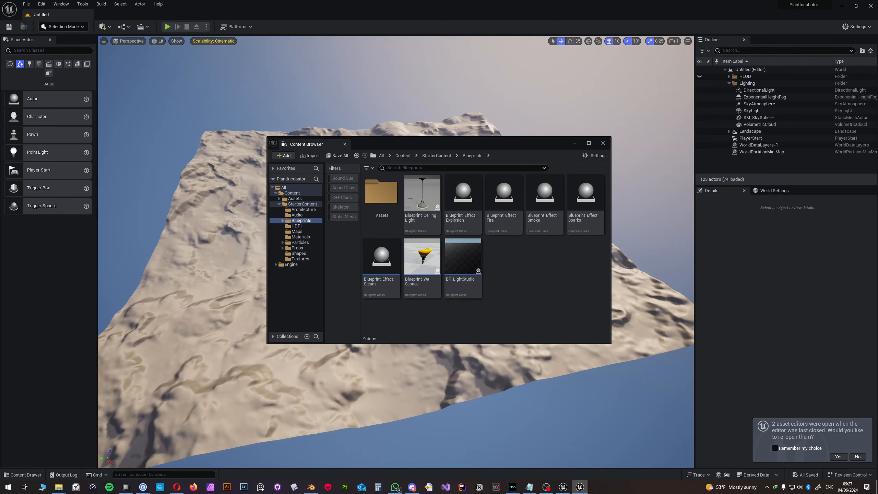
Step: Reopen MM_BasicMat from the MasterMaterials folder and bring its whole node graph into view
click(575, 146)
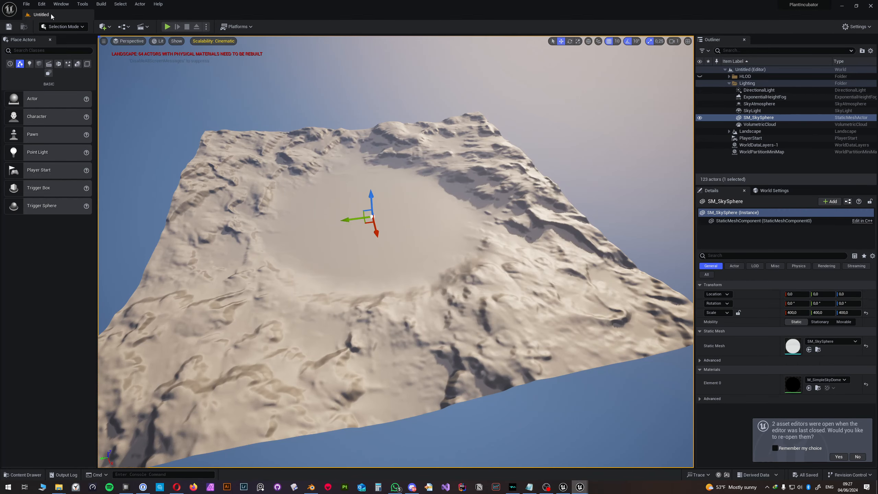
click(23, 473)
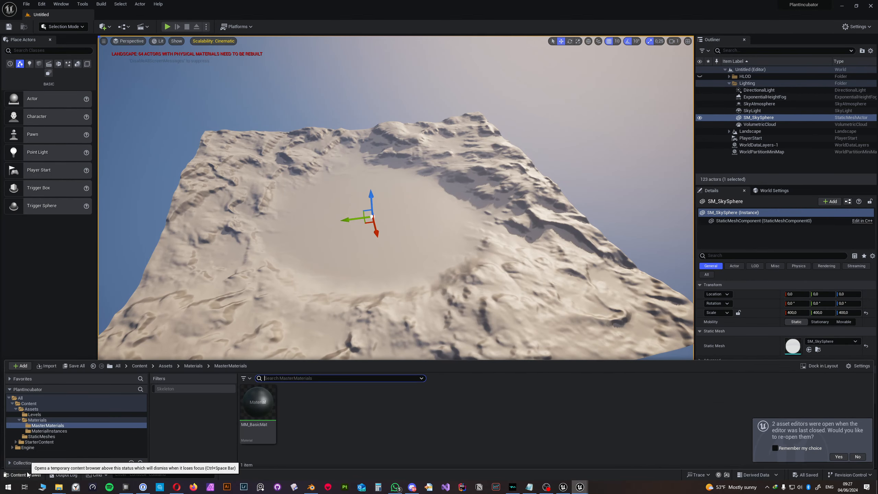
double_click(265, 412)
scroll(420, 319, down, 2)
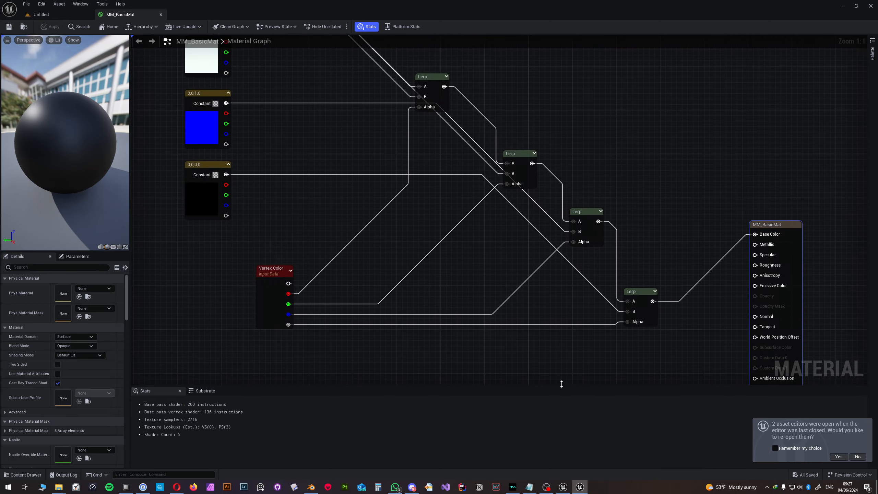
right_drag(441, 297, 427, 261)
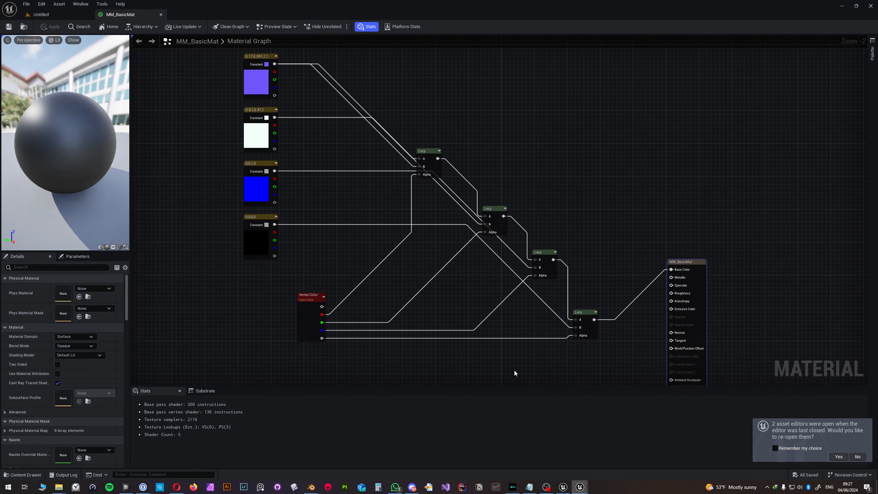
right_drag(643, 286, 638, 265)
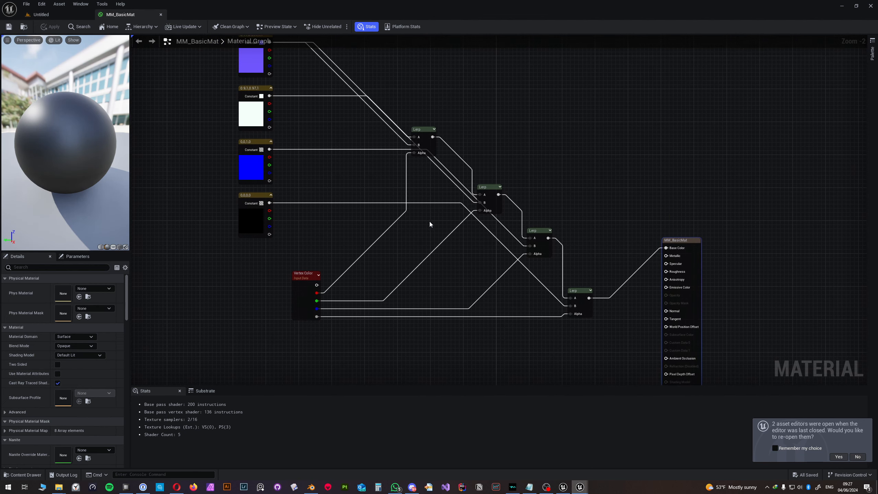
Step: Tidy the graph by gathering the four Lerp nodes into a compact staircase and moving the Vertex Color node closer beneath them
drag(315, 275, 296, 276)
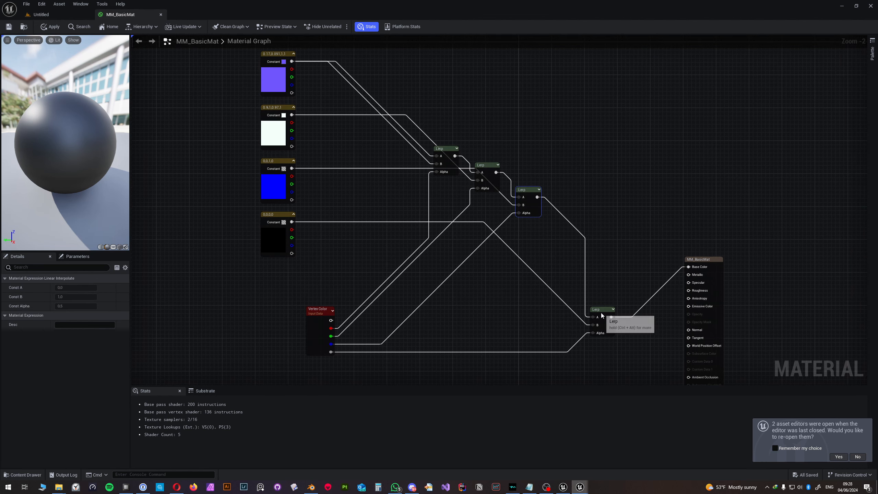
drag(602, 316, 563, 221)
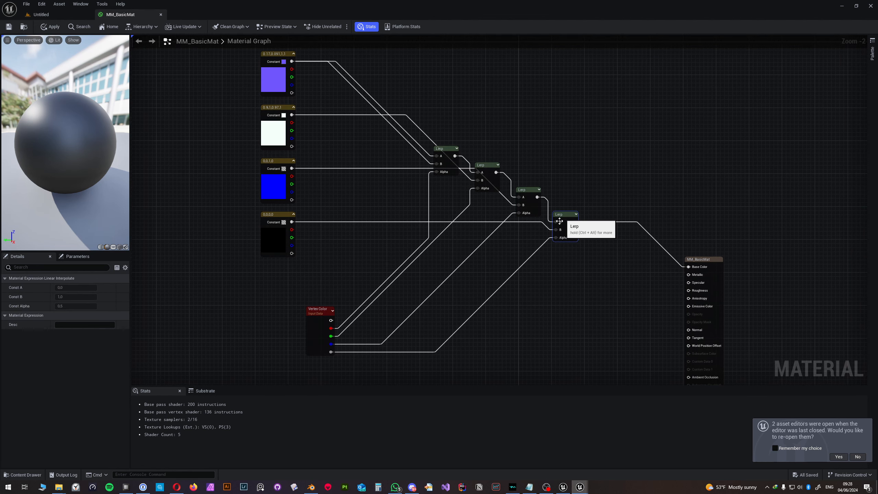
drag(310, 316, 363, 288)
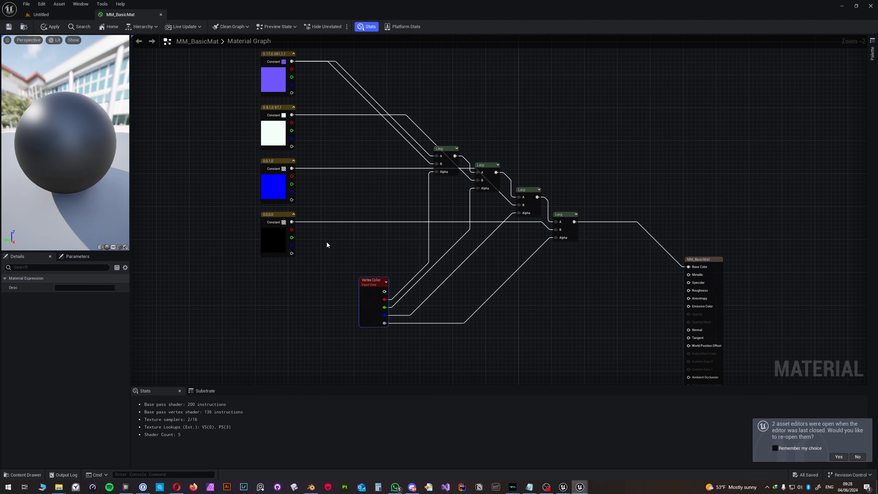
right_drag(325, 246, 347, 273)
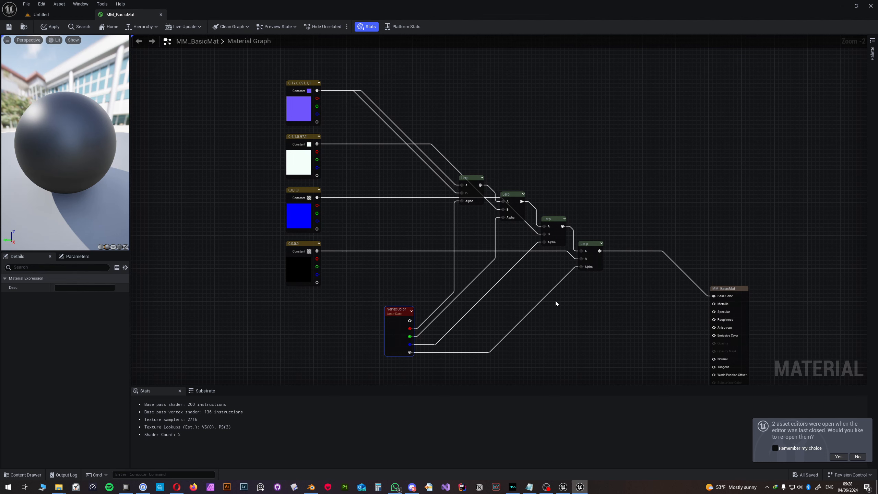
right_drag(564, 309, 552, 278)
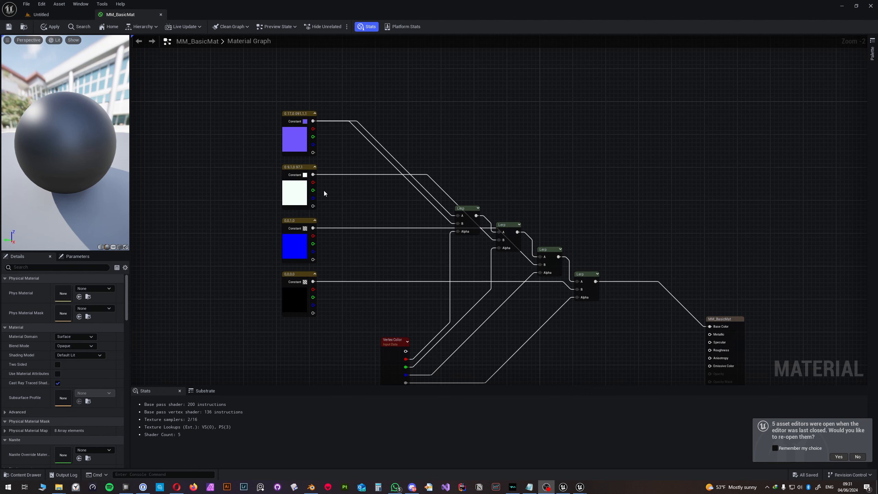
Step: Move the violet constant up, clear of the other color constants, and decline reopening the previous asset editors
click(23, 474)
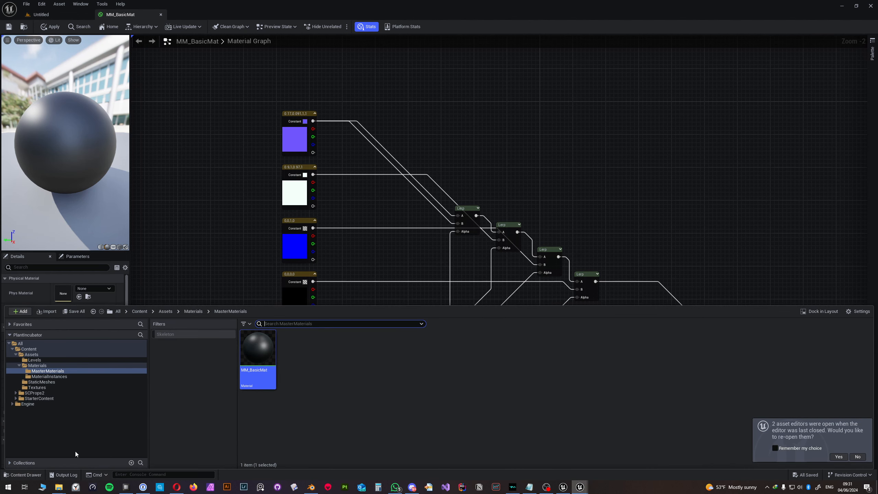
click(200, 288)
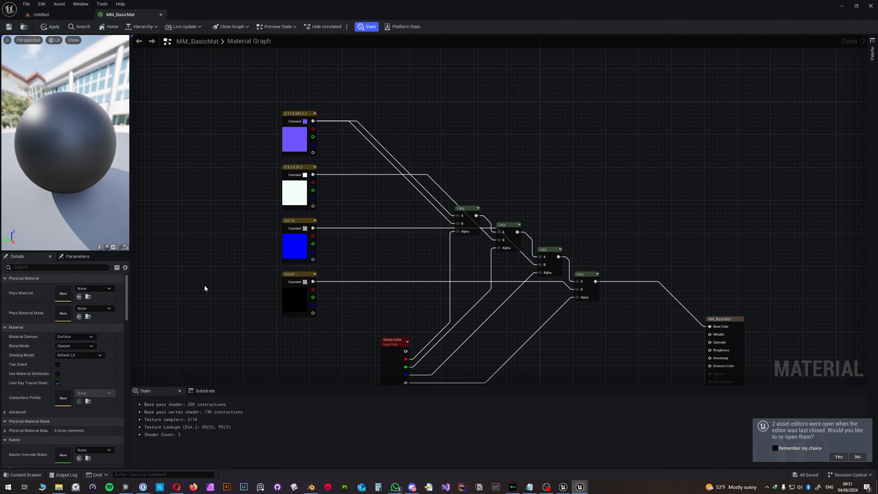
drag(284, 121, 284, 88)
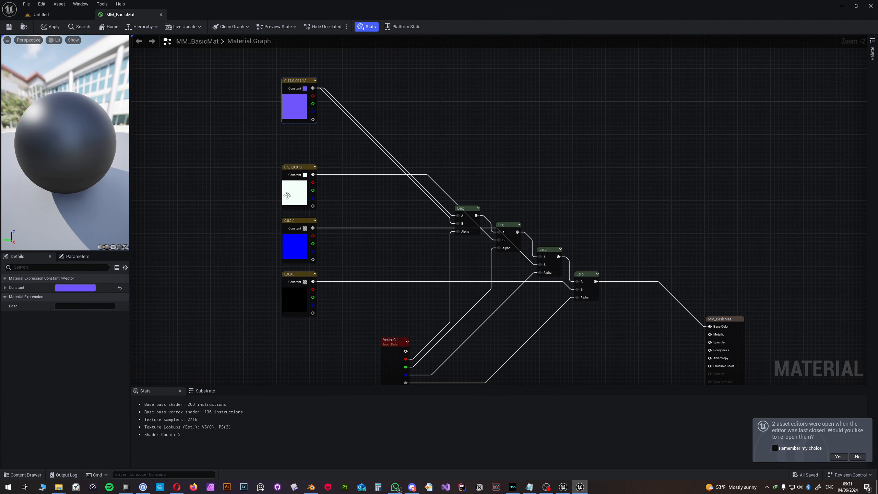
click(854, 458)
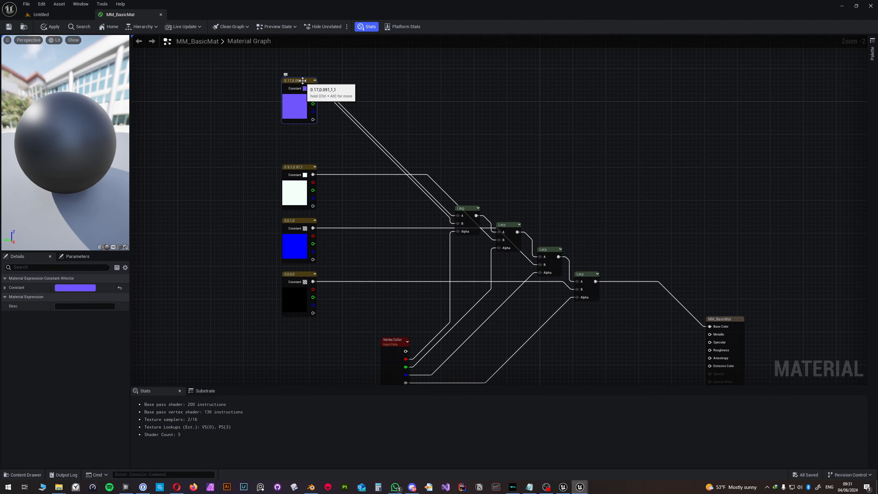
drag(302, 80, 294, 80)
Step: Browse the 512x512 textures folder and examine the Cracks, Craters and Gabor noise textures
click(22, 474)
click(37, 387)
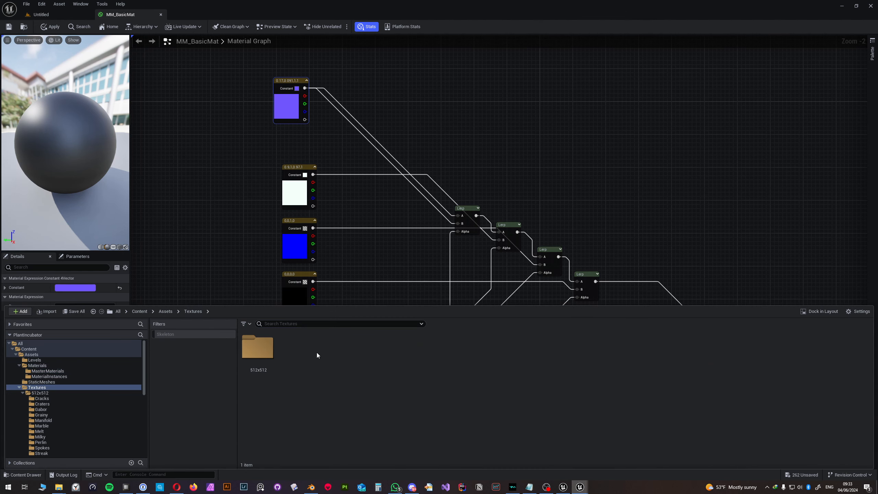
double_click(272, 338)
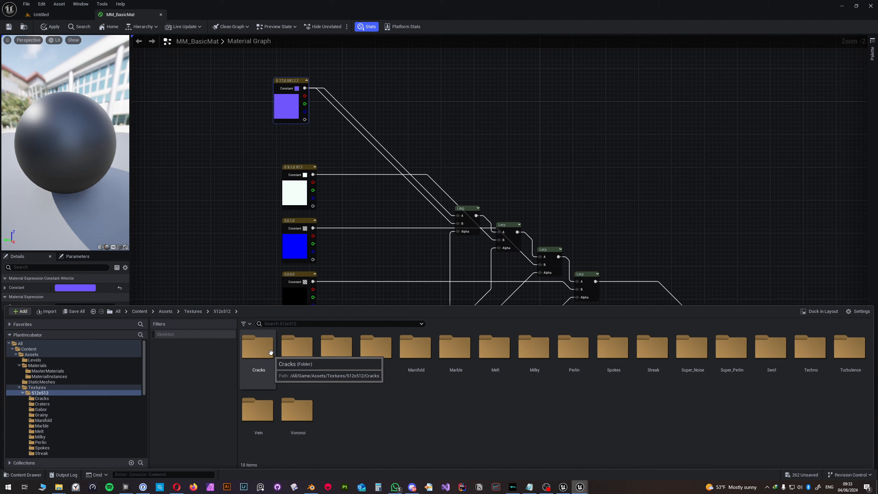
double_click(262, 351)
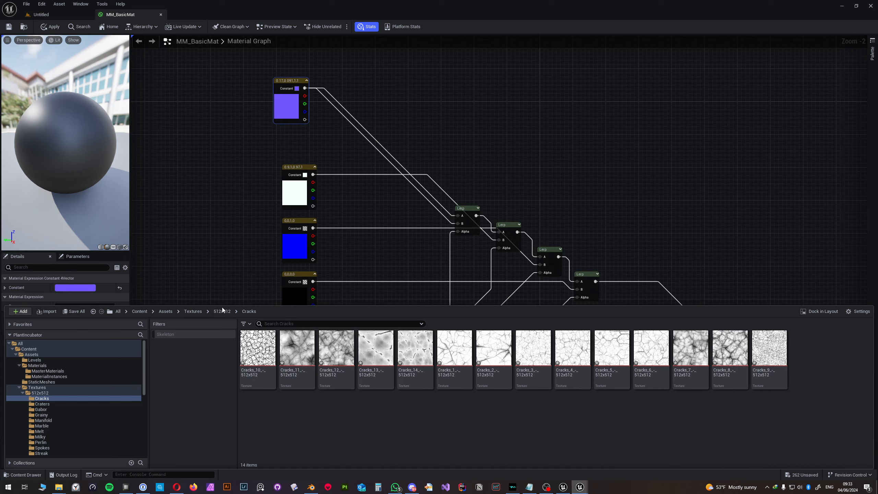
click(222, 311)
double_click(301, 354)
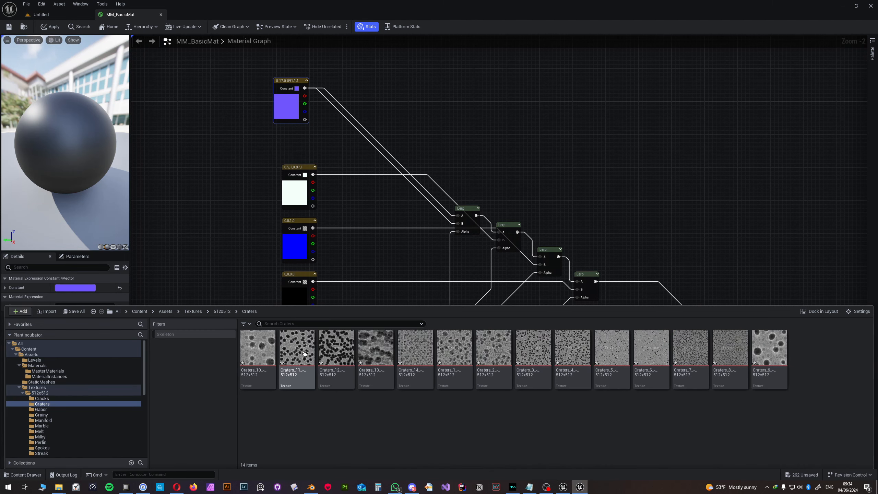
click(221, 311)
double_click(326, 346)
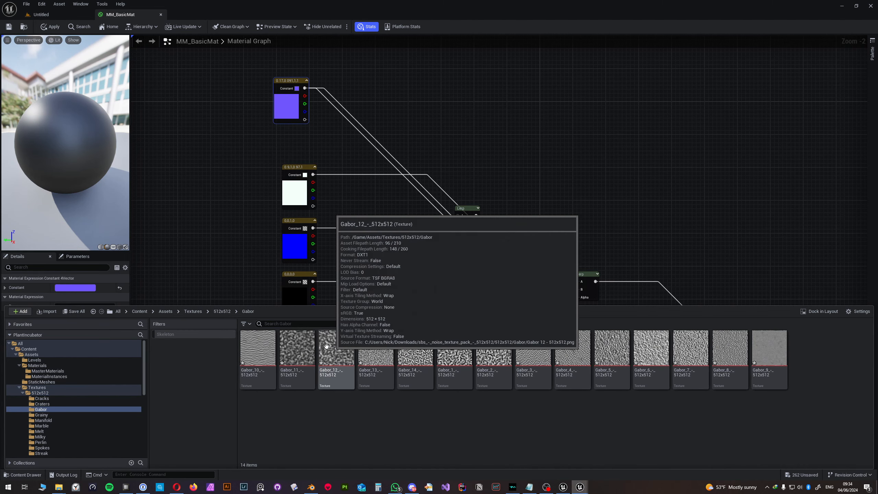
click(220, 312)
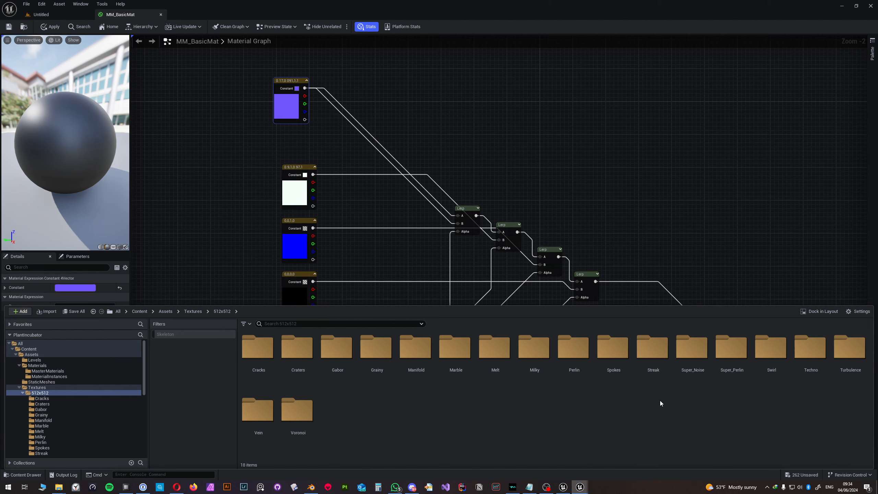
Step: Examine the noise textures in the Super_Noise, Super_Perlin, Vein and Voronoi folders
double_click(692, 347)
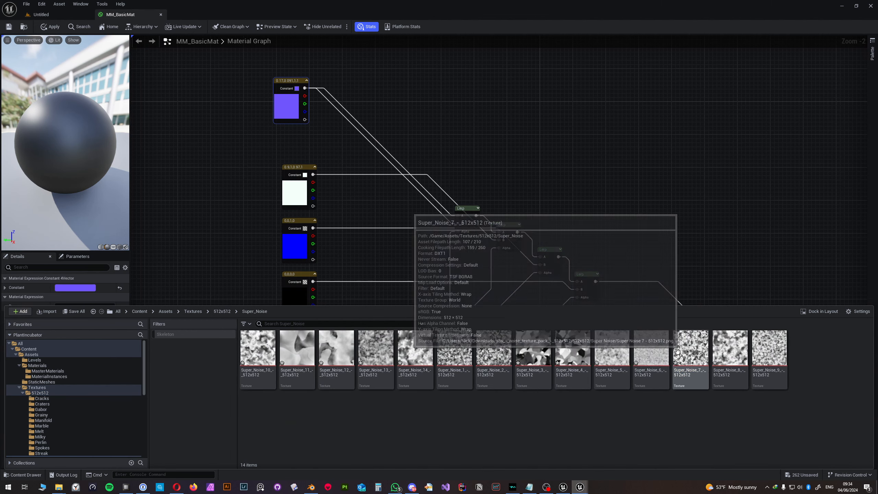
click(217, 312)
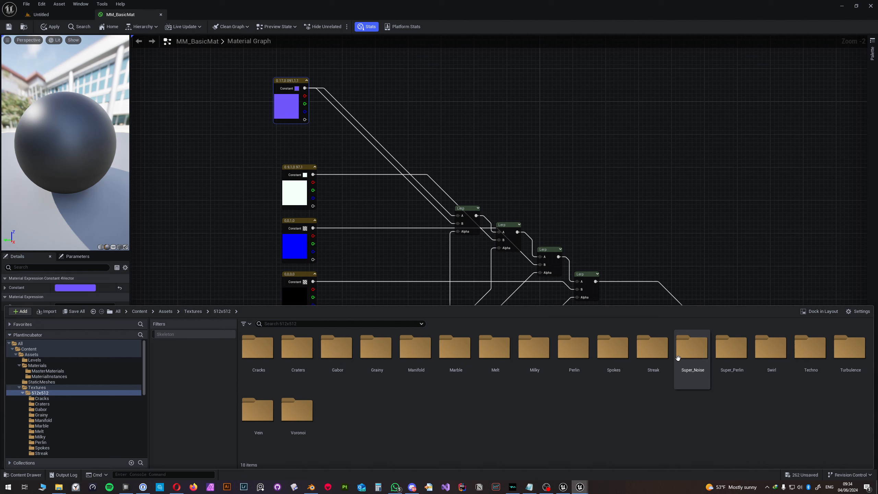
double_click(733, 349)
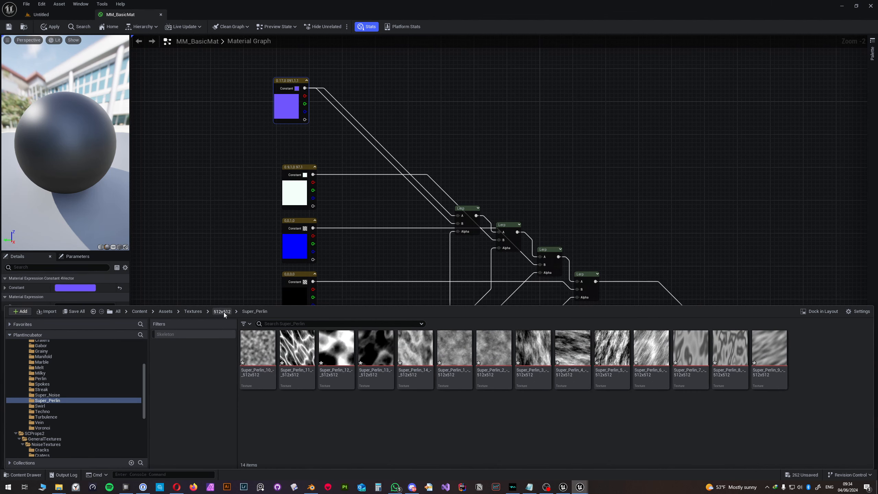
click(222, 311)
double_click(259, 409)
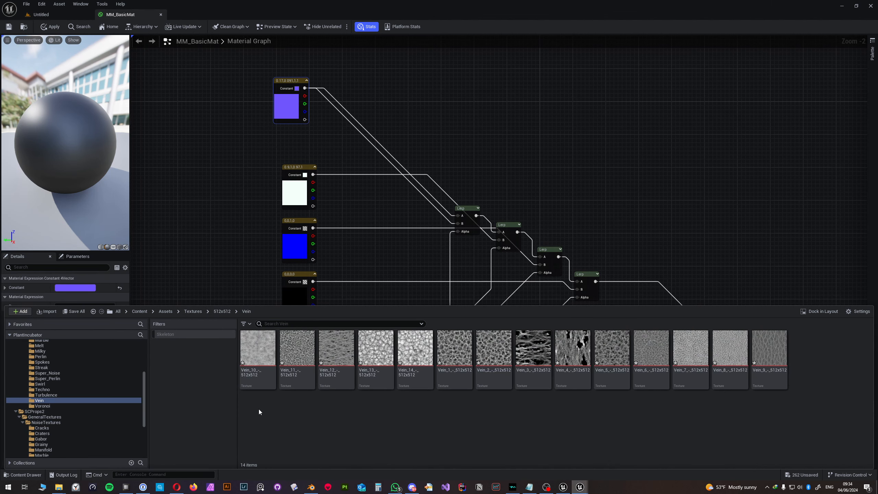
click(215, 311)
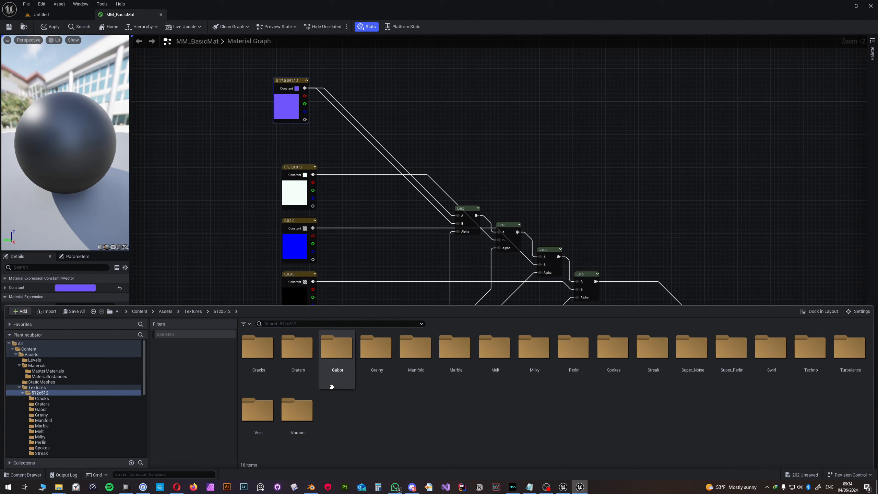
double_click(306, 407)
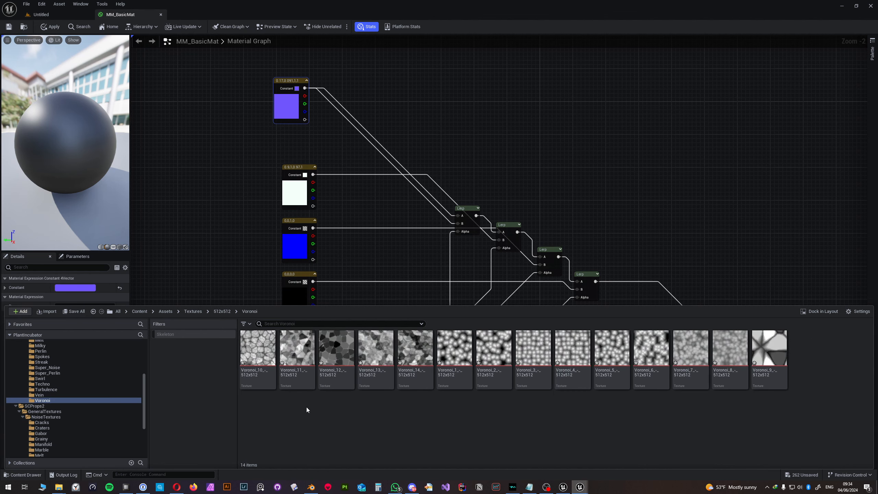
Step: Examine the noise textures in the Milky folder, then return to the 512x512 textures folder
click(225, 312)
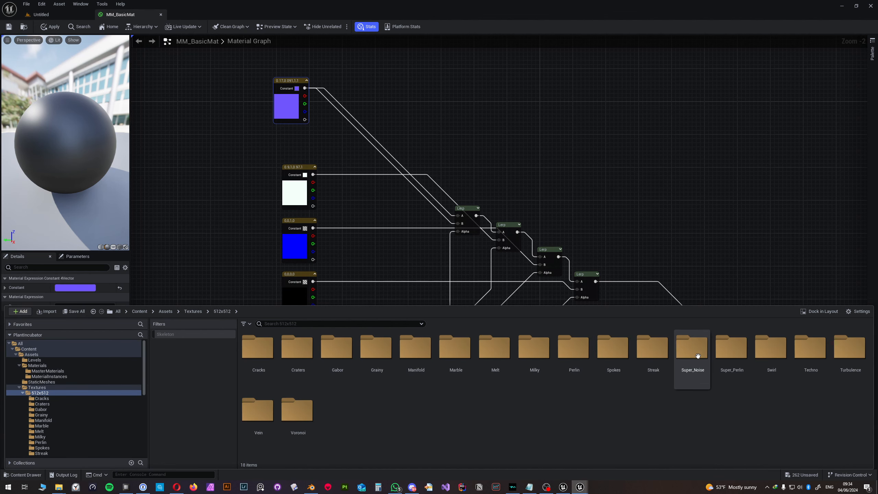
double_click(520, 345)
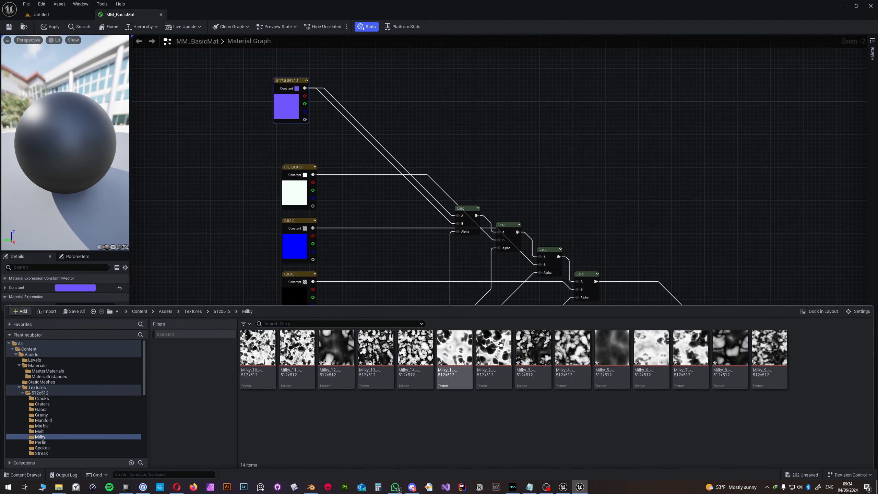
click(225, 311)
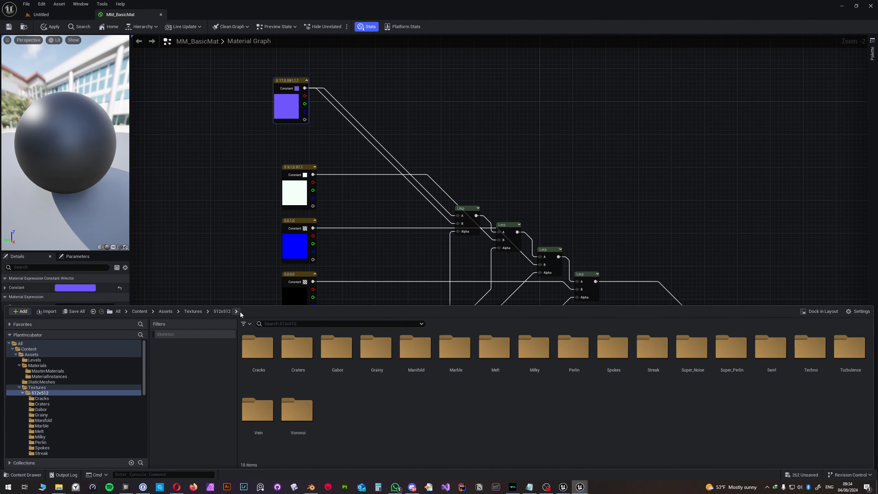
Step: Move the violet constant farther up in the material graph, away from the white constant
click(212, 260)
right_drag(230, 135, 246, 241)
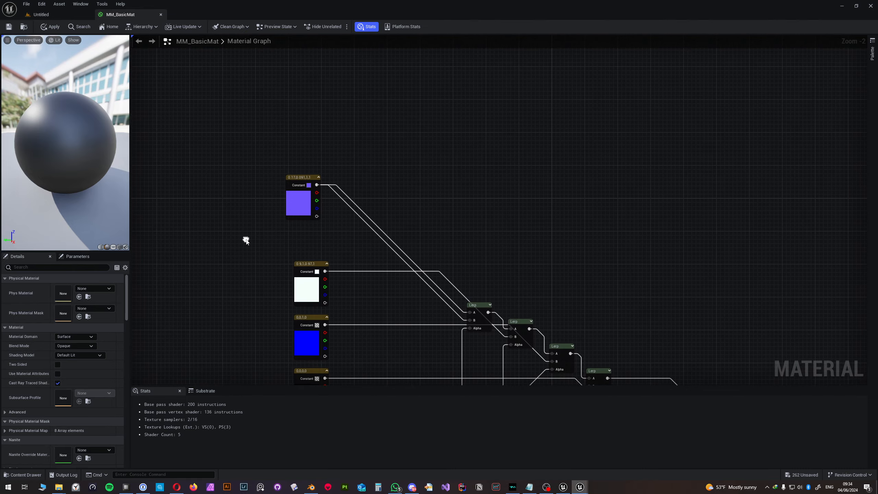
drag(295, 180, 300, 118)
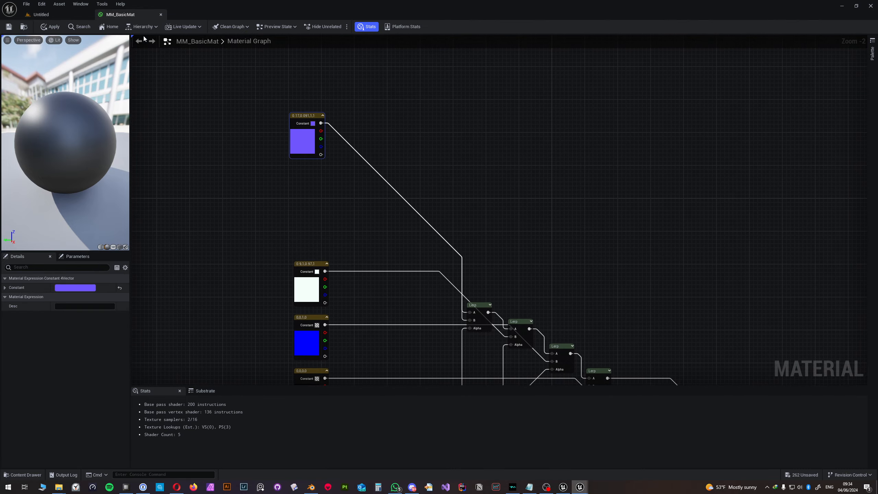
Step: From the level editor, open the SM_Cube mesh stored in the StaticMeshes folder
click(55, 14)
click(23, 475)
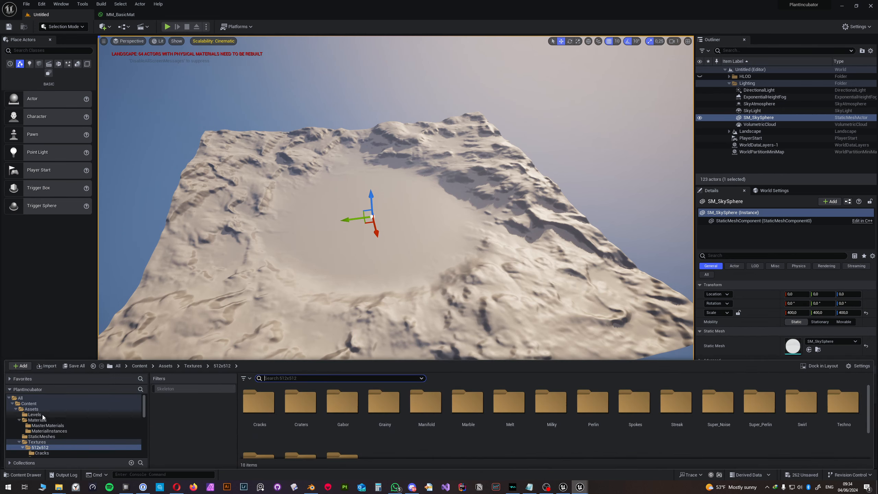
click(42, 414)
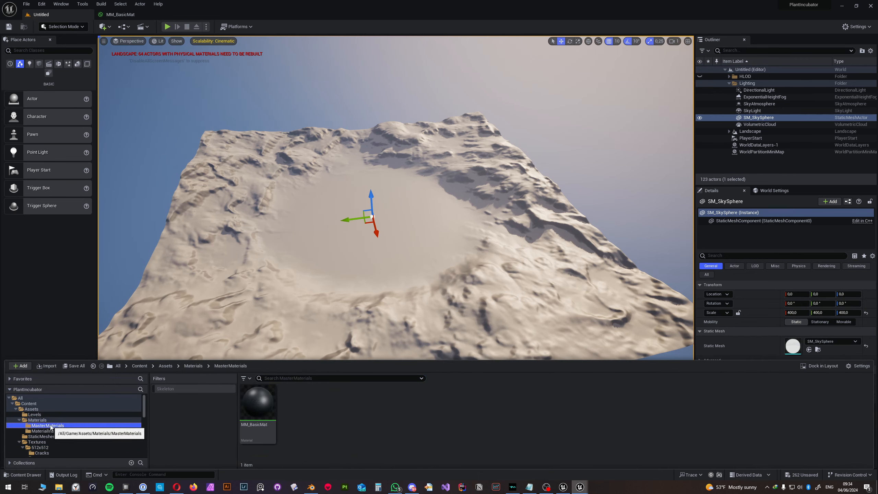
click(41, 420)
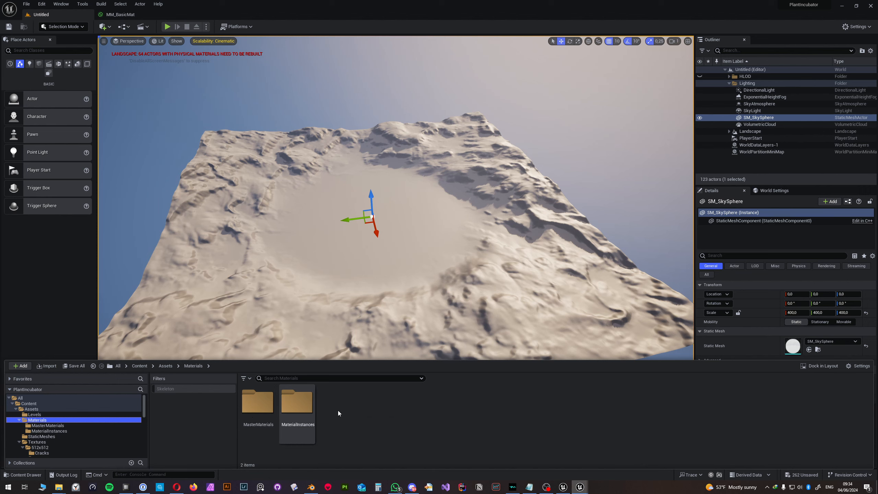
click(42, 436)
double_click(258, 401)
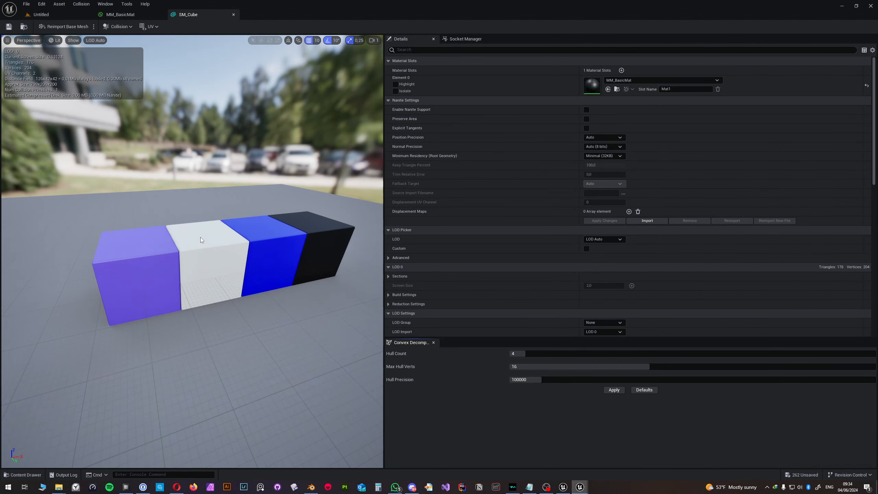
Step: Examine the colored cubes of SM_Cube from several angles in the mesh preview, focusing on the violet cube
drag(200, 238, 149, 283)
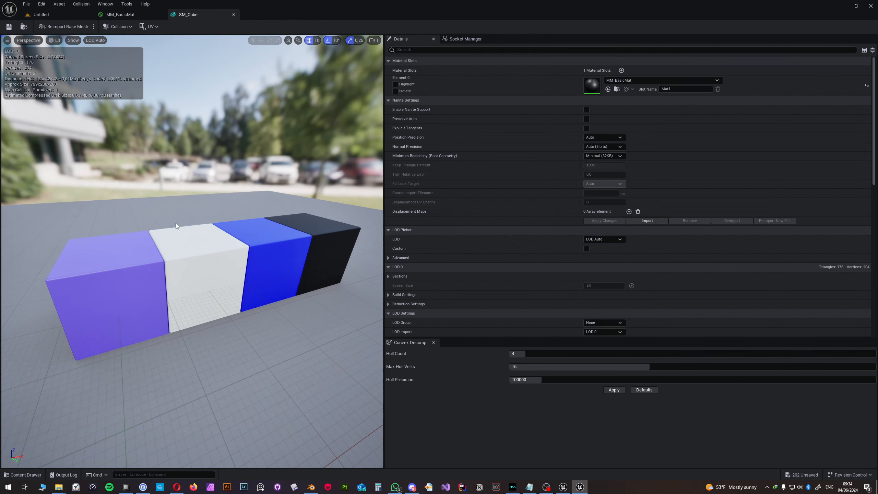
drag(119, 269, 75, 248)
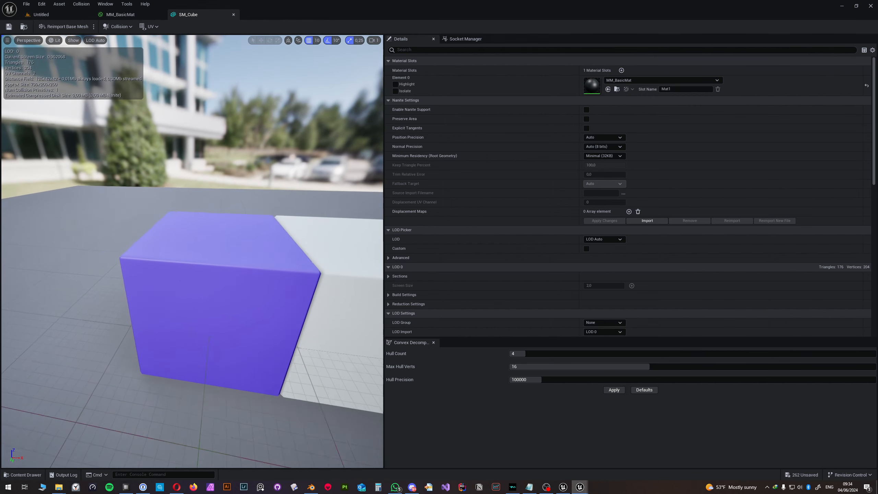
right_drag(75, 248, 223, 210)
key(a)
key(d)
key(a)
key(d)
alt+drag(221, 253, 127, 216)
right_drag(221, 235, 261, 237)
right_drag(192, 237, 156, 239)
key(d)
right_drag(261, 239, 261, 238)
key(s)
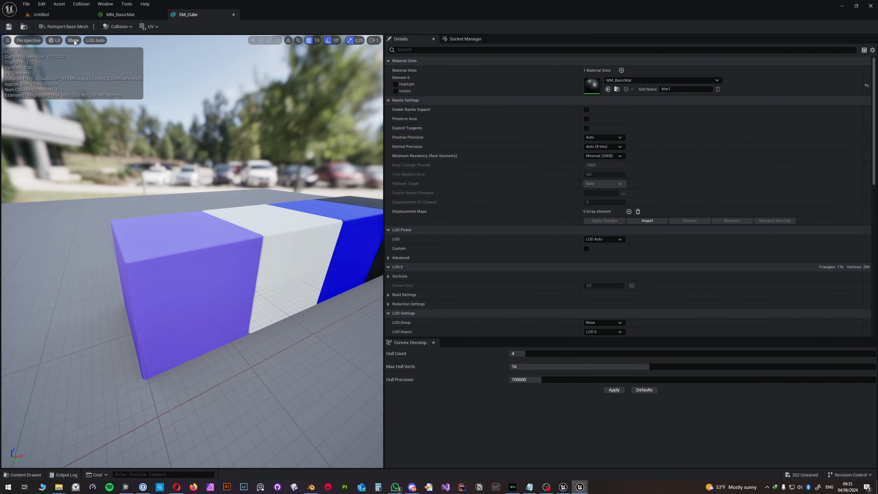
click(74, 40)
click(54, 40)
mouse_move(75, 134)
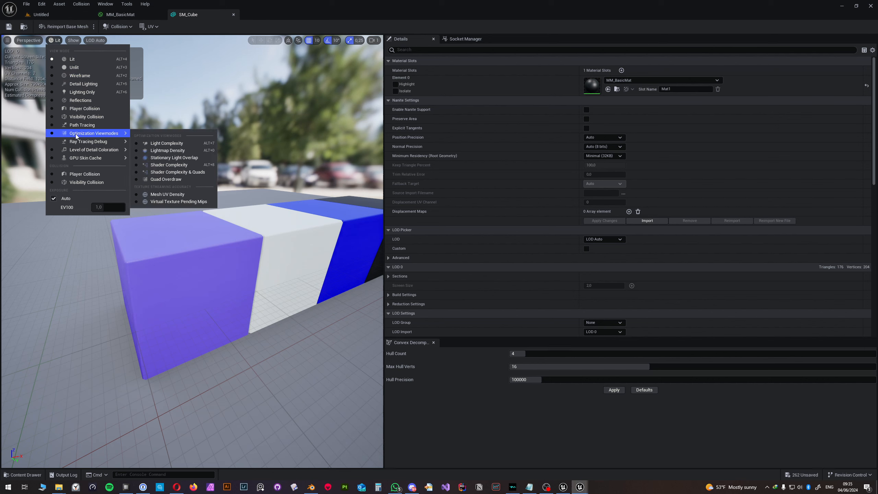
mouse_move(126, 140)
click(172, 104)
drag(201, 236, 187, 238)
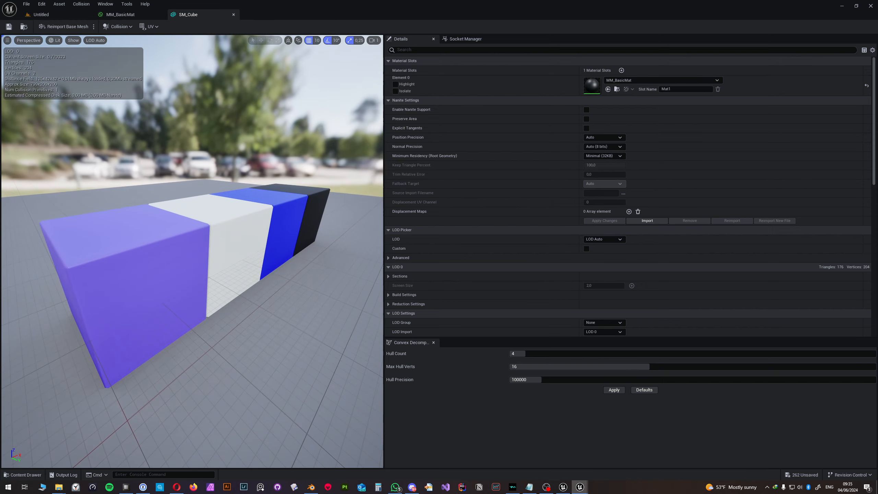
Step: Set the Editor Startup Map to Showroom in the project's Maps & Modes settings
click(76, 14)
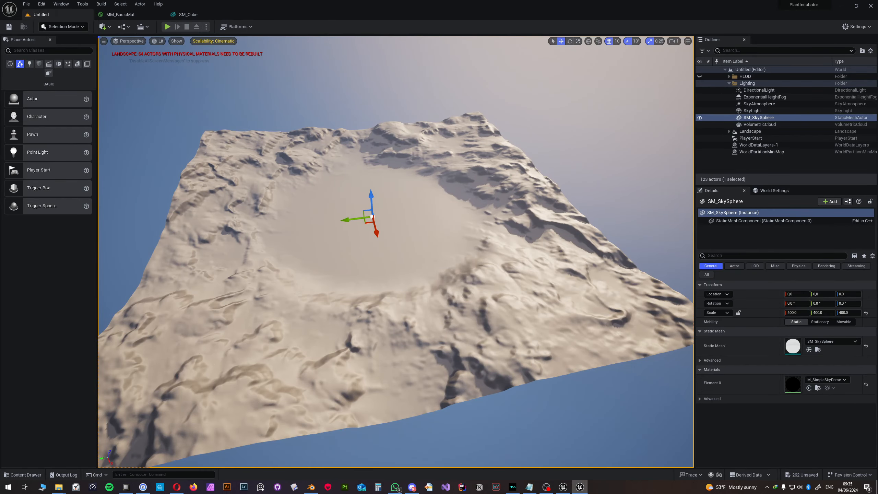
click(23, 475)
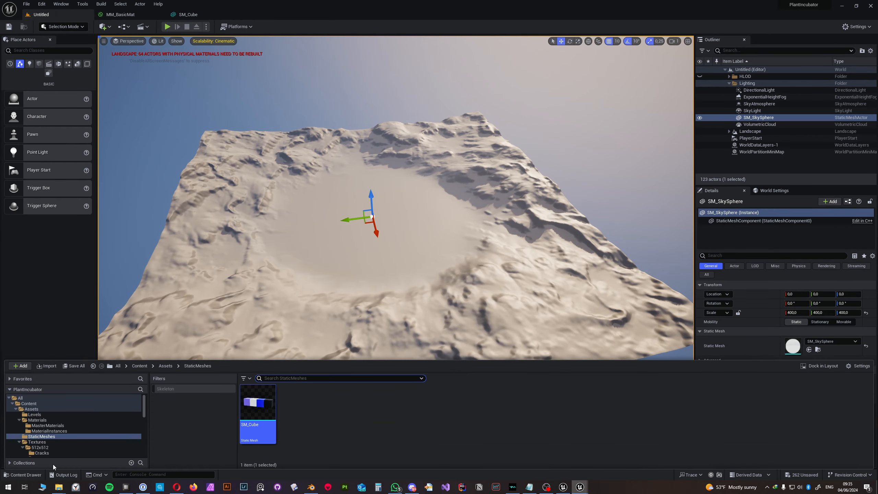
click(37, 4)
click(59, 102)
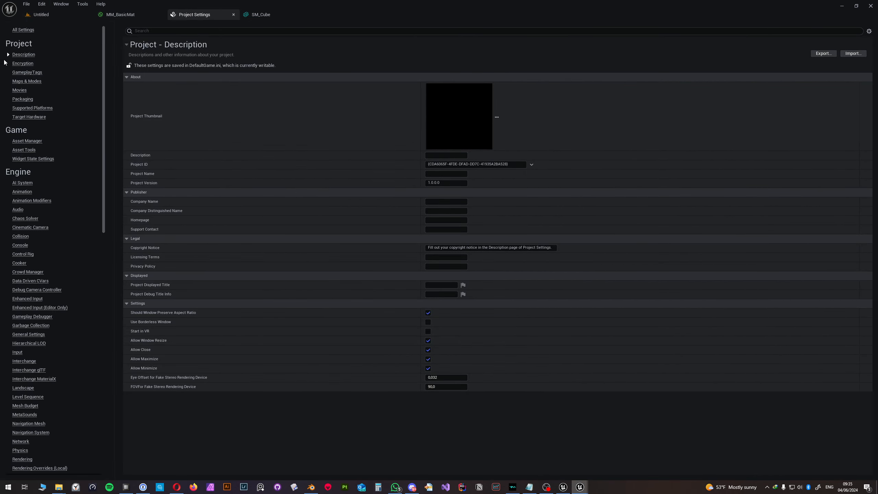
click(27, 81)
click(464, 125)
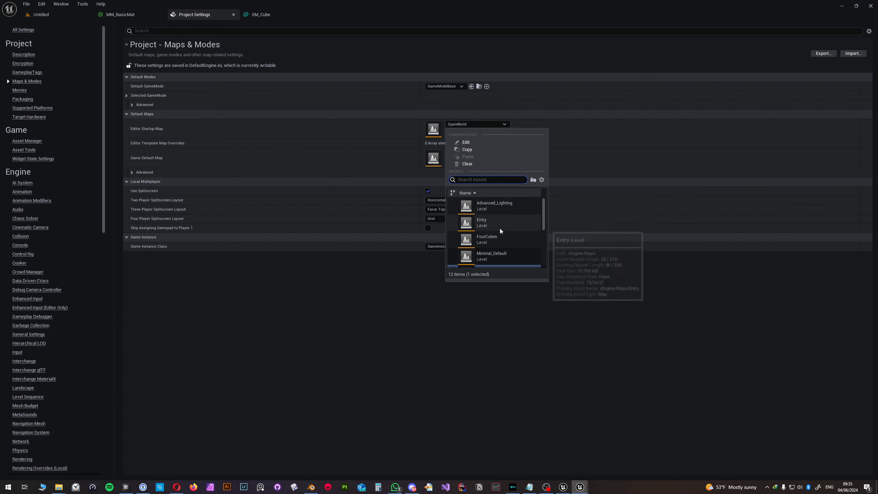
scroll(501, 241, down, 3)
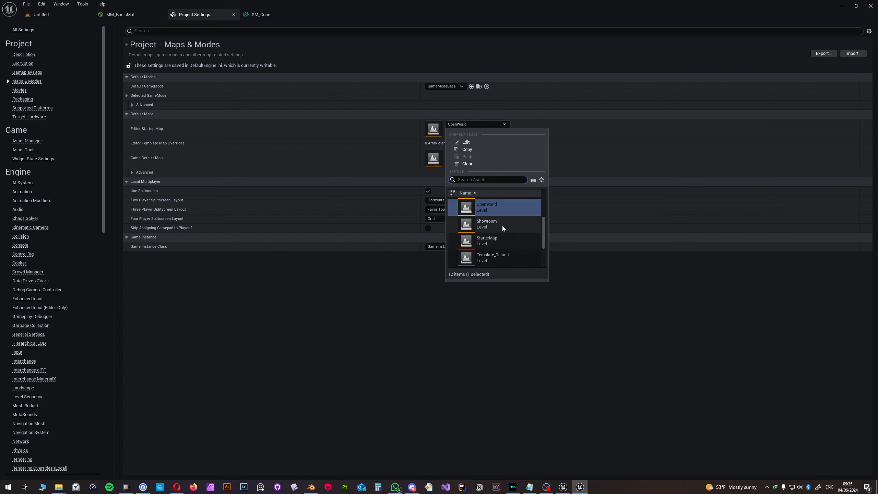
click(502, 226)
Step: Set the Game Default Map to Showroom, close Project Settings and return to the level editor
click(460, 153)
scroll(498, 279, down, 3)
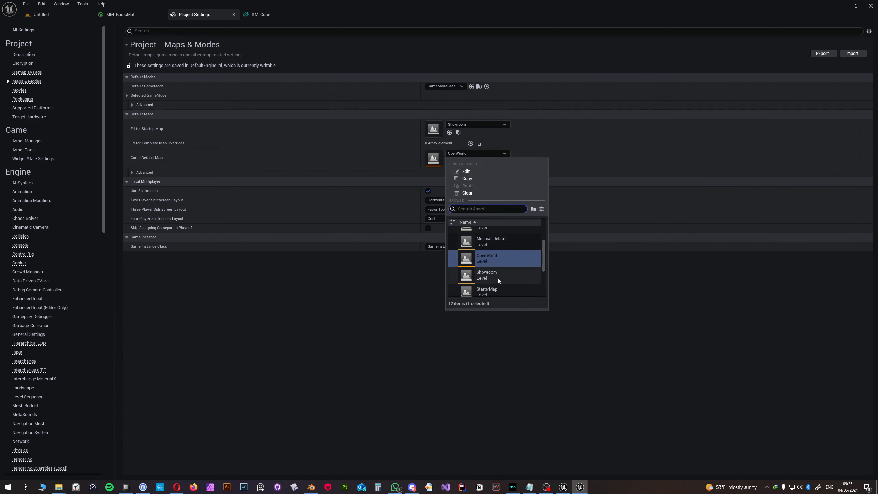
click(498, 277)
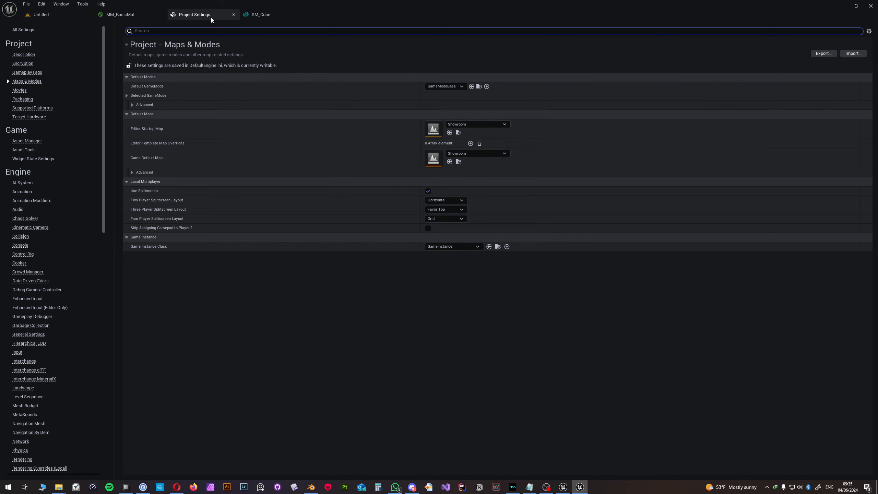
click(233, 14)
click(62, 14)
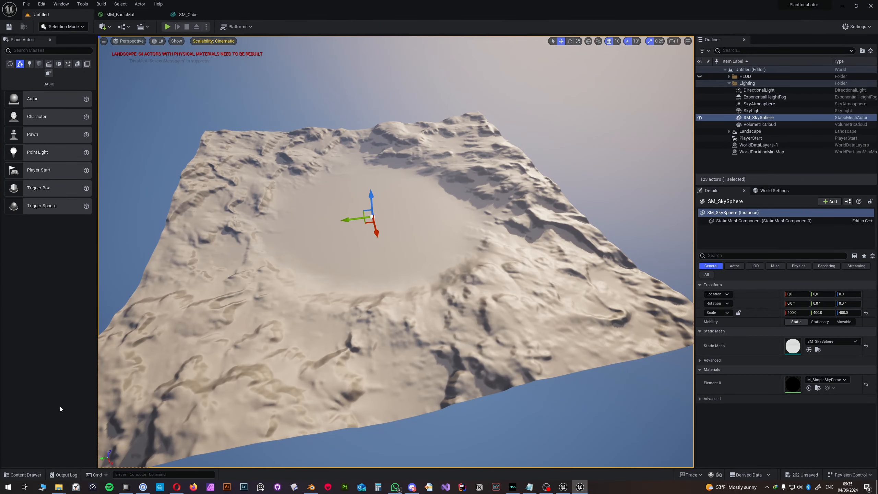
Step: Open the Showroom level from the Levels folder, saving all selected unsaved content
click(24, 475)
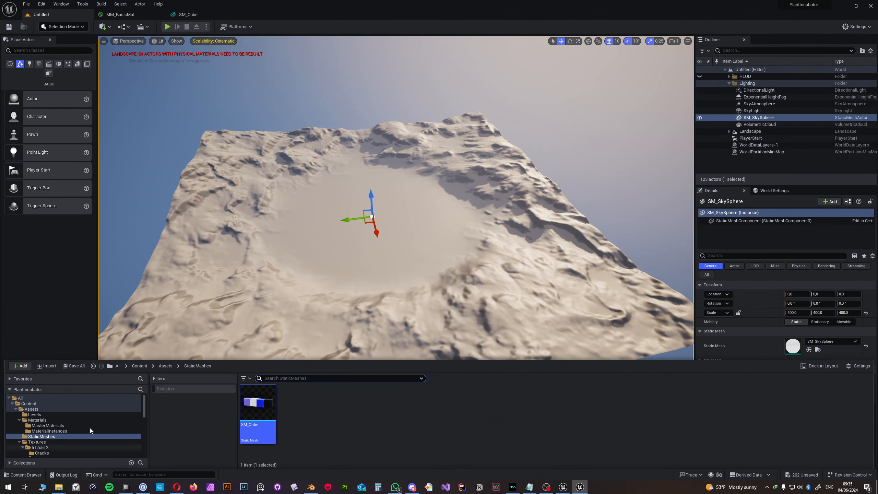
click(35, 414)
double_click(271, 415)
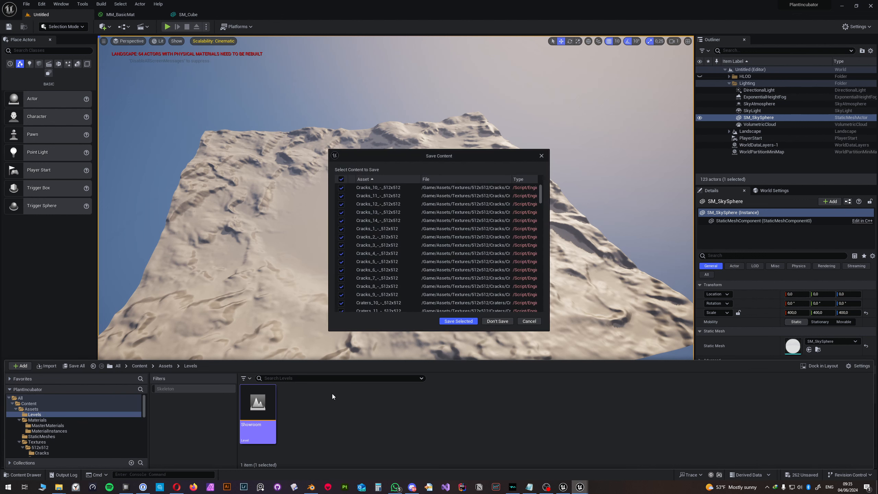
click(458, 321)
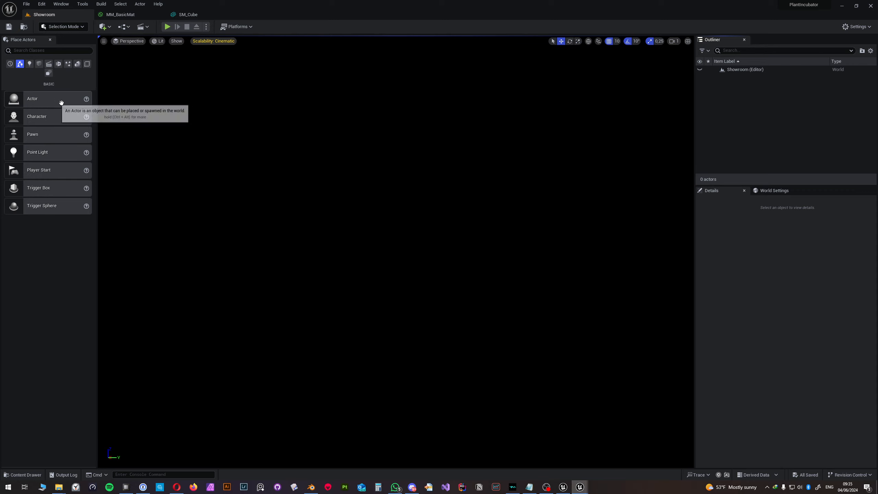
Step: Use the Env. Light Mixer to create a sky light, atmospheric light, sky atmosphere, volumetric cloud and height fog in the Showroom level
click(56, 5)
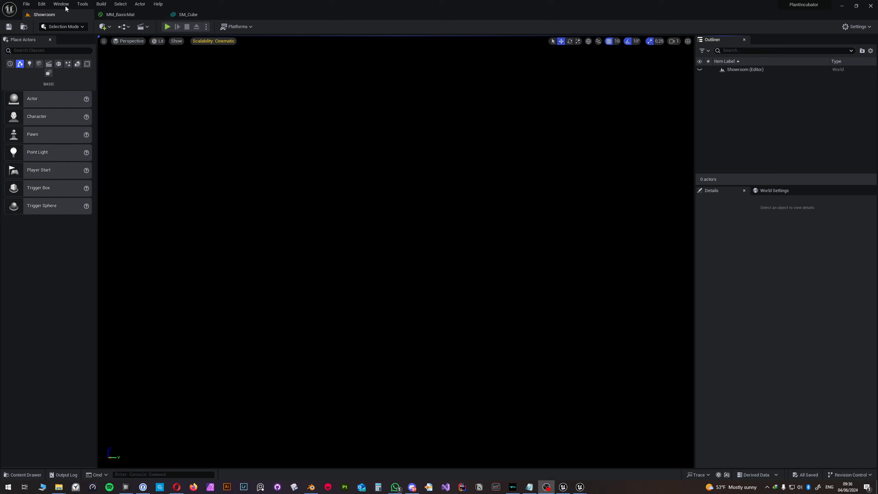
click(61, 4)
mouse_move(88, 5)
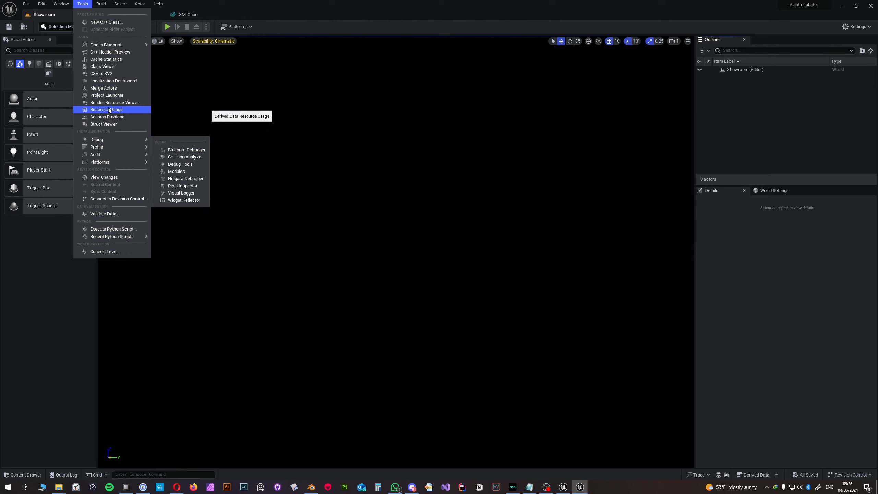
mouse_move(61, 3)
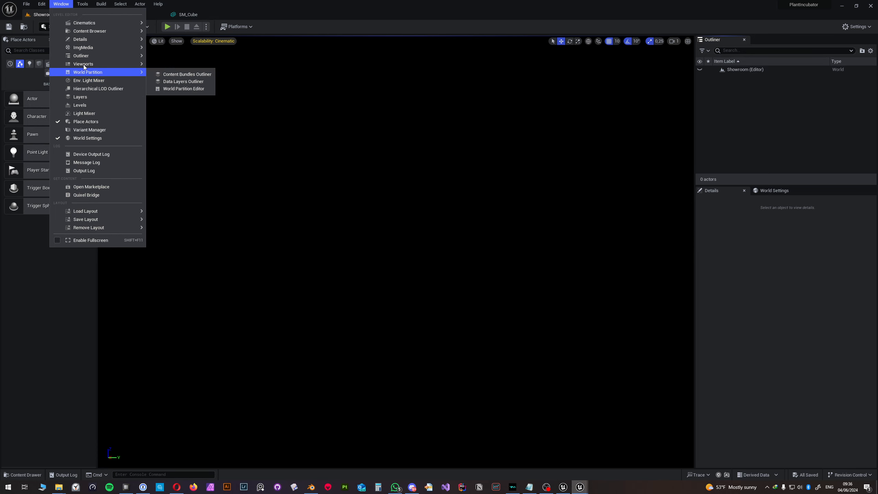
click(75, 83)
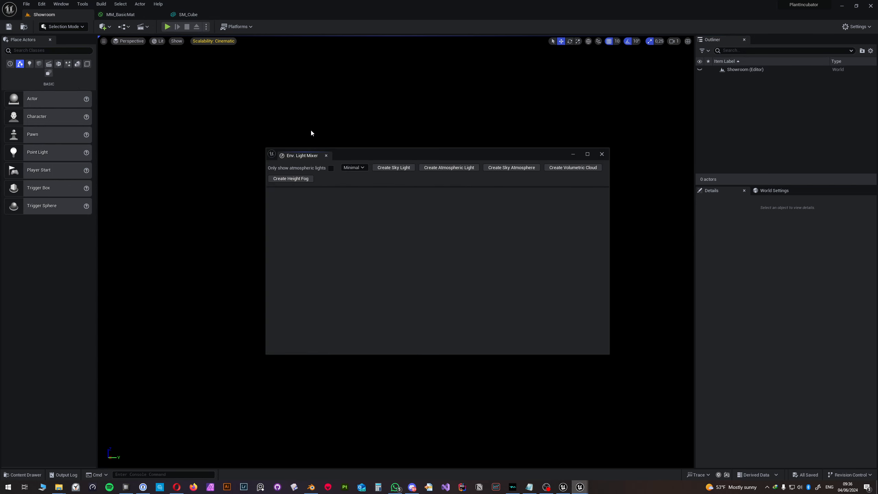
click(393, 168)
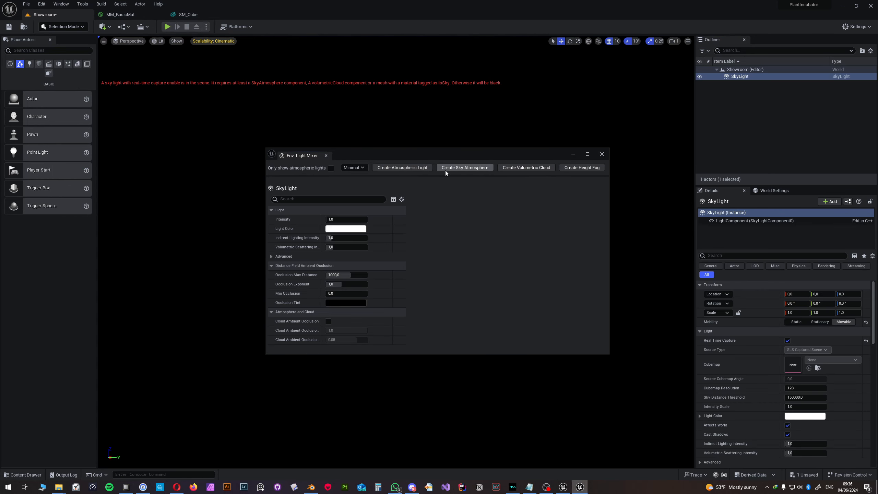
click(403, 169)
click(403, 168)
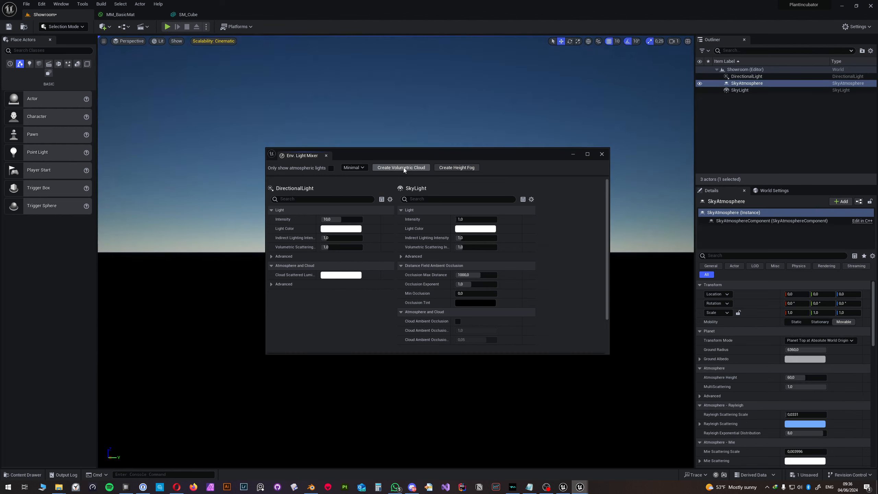
click(403, 168)
click(403, 168)
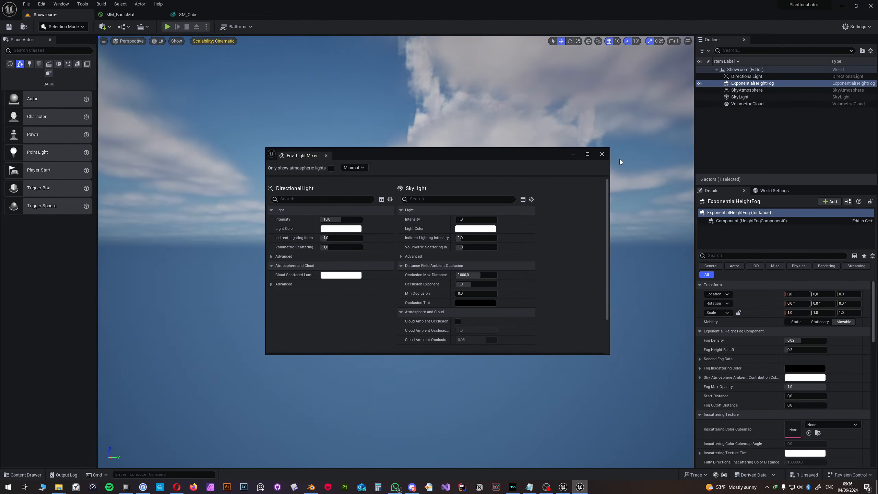
click(604, 157)
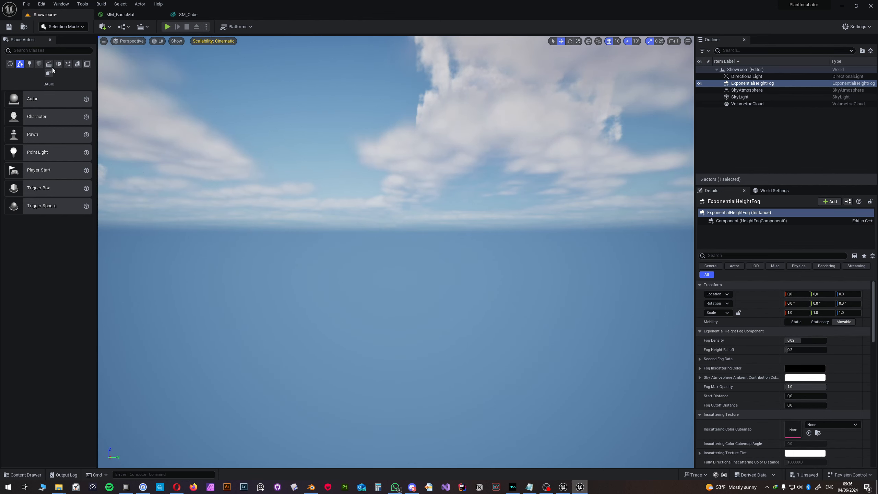
Step: Place a cube shape in the Showroom level and set its X and Y scale to 100
click(39, 66)
drag(30, 100, 388, 276)
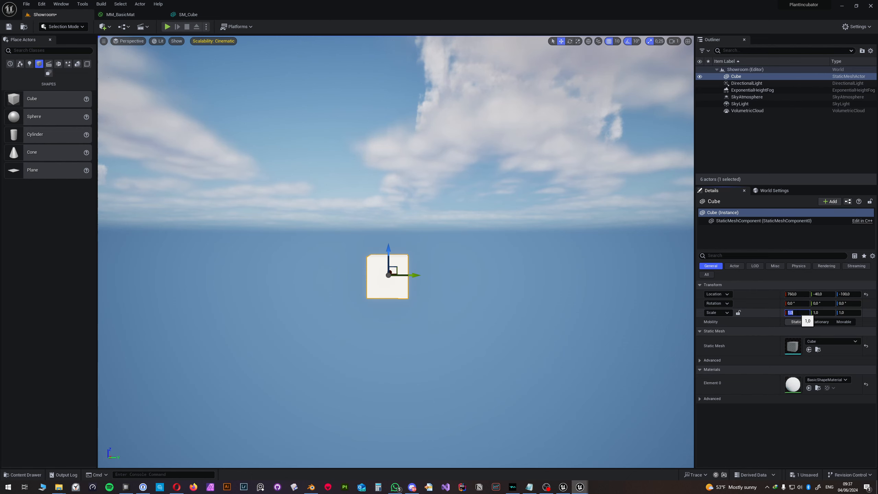
key(Tab)
text(100)
key(Tab)
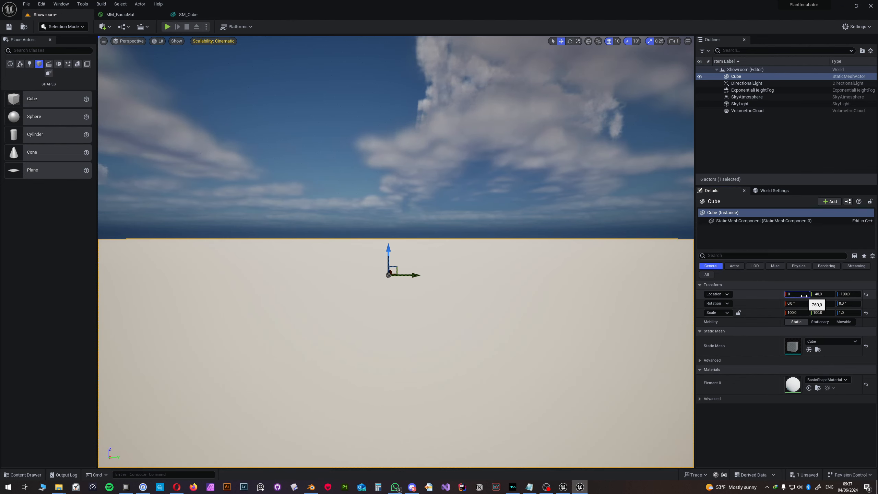
Step: Set the ground cube's location to 0 on X, Y and Z and deselect it
key(Tab)
text(0)
key(Tab)
text(0)
key(Return)
right_drag(508, 261, 538, 290)
key(e)
key(s)
click(582, 176)
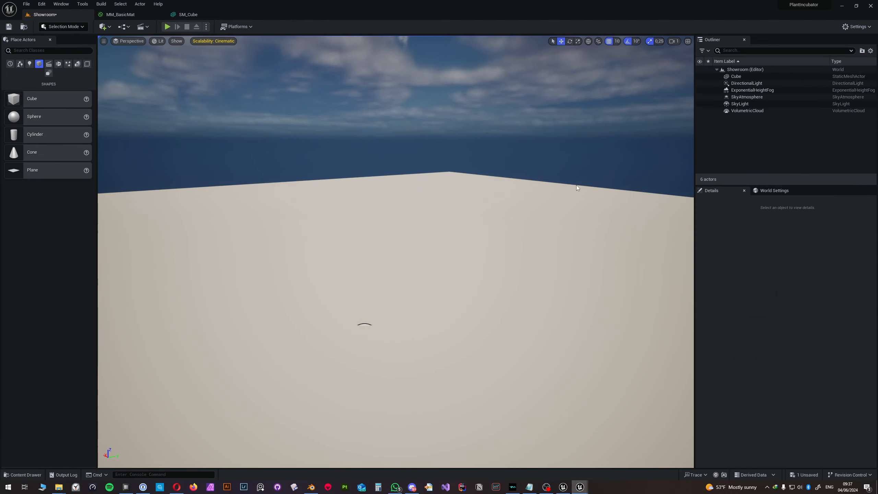
Step: Place the SM_Cube mesh from the StaticMeshes folder on the ground and raise it to a Z location of 150
click(18, 476)
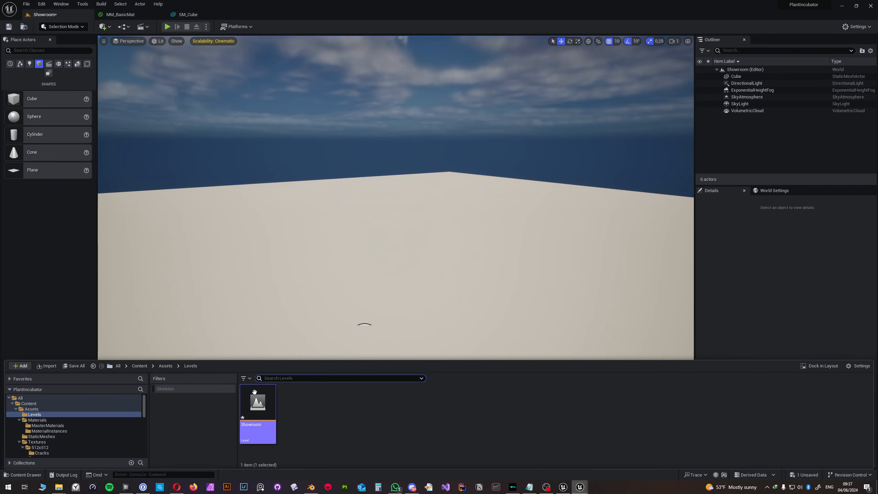
click(48, 437)
drag(258, 403, 396, 324)
key(ctrl+z)
key(a)
right_drag(397, 324, 523, 332)
key(w)
key(a)
key(d)
key(d)
right_drag(371, 330, 303, 264)
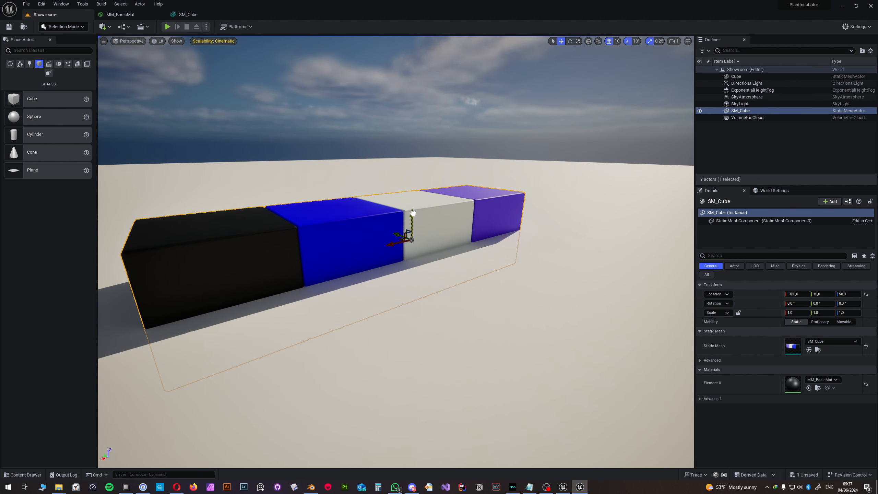
drag(412, 214, 411, 171)
key(Escape)
Step: Examine the placed SM_Cube from its purple end using the Base Color buffer visualization
key(d)
right_drag(432, 221, 188, 220)
key(e)
key(d)
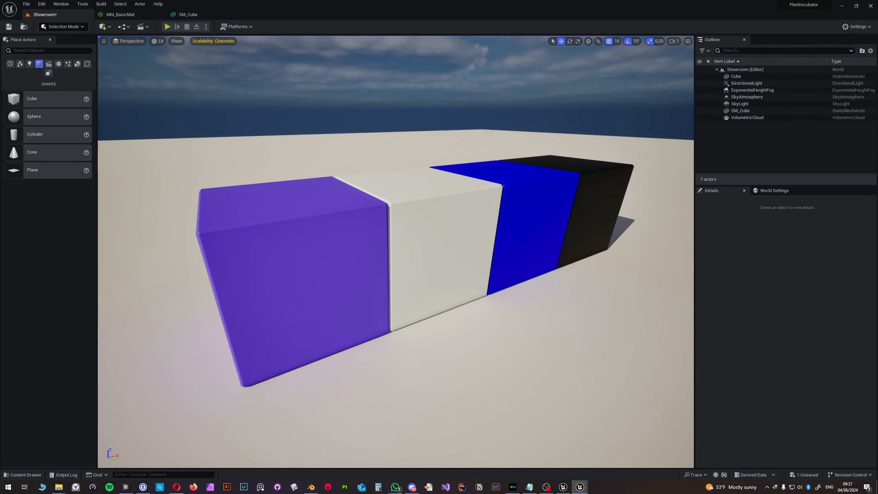
right_drag(370, 211, 392, 211)
key(a)
click(159, 41)
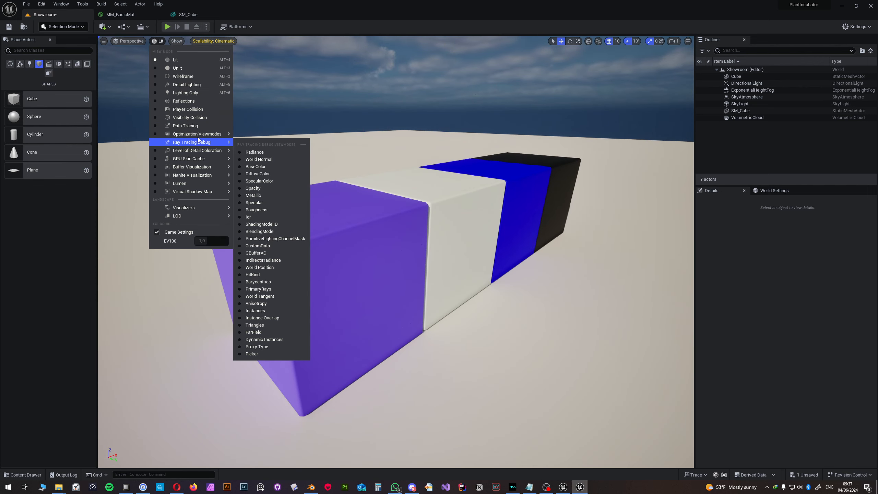
mouse_move(196, 152)
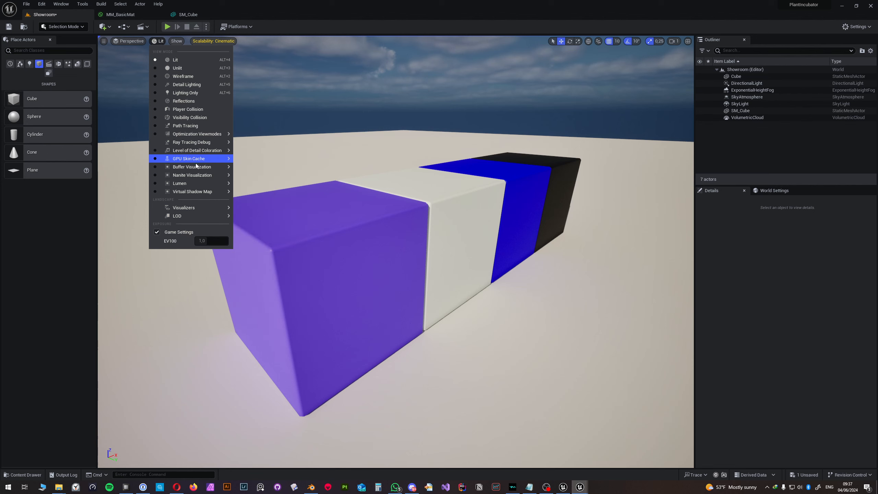
mouse_move(196, 167)
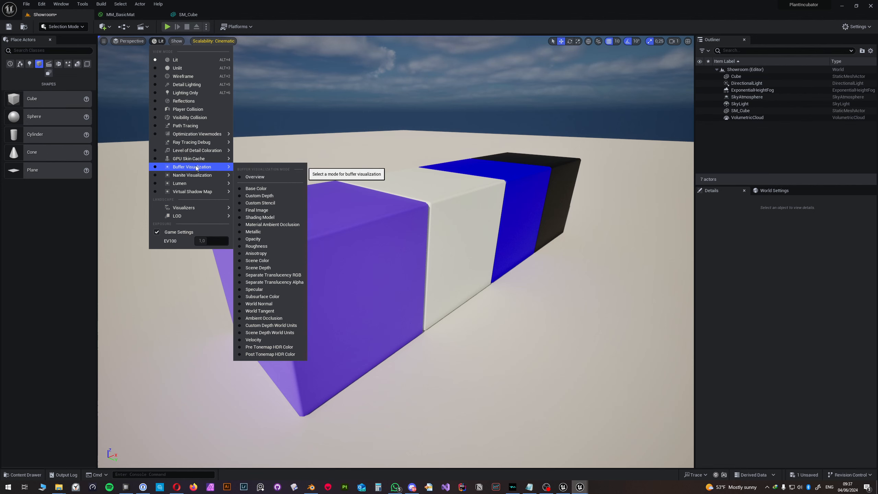
click(259, 192)
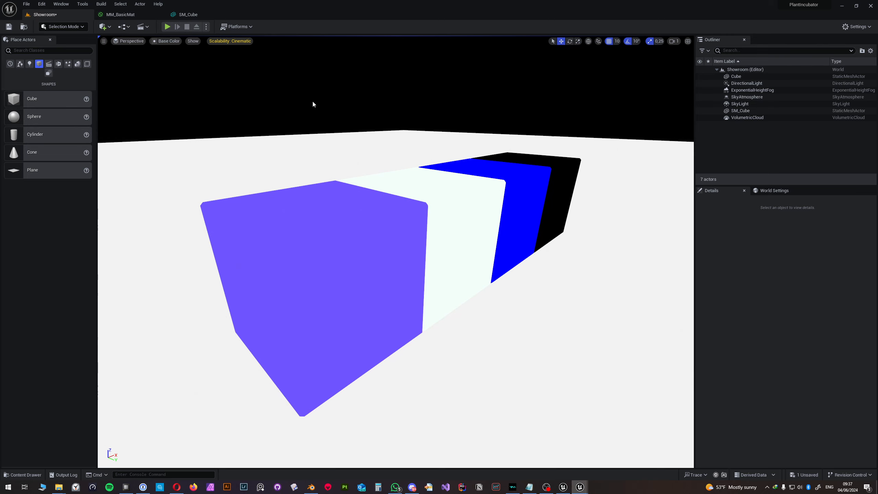
Step: Check the scene in the Metallic and Opacity buffer visualizations
click(167, 41)
mouse_move(201, 167)
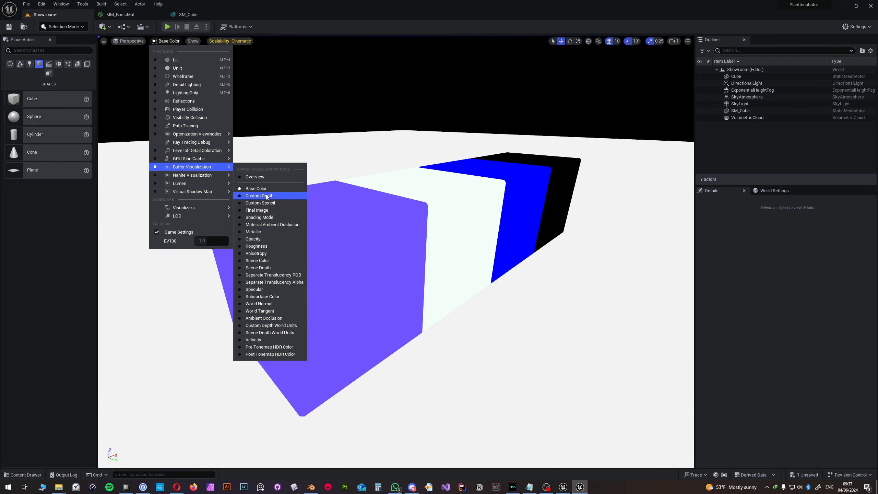
click(260, 233)
click(166, 41)
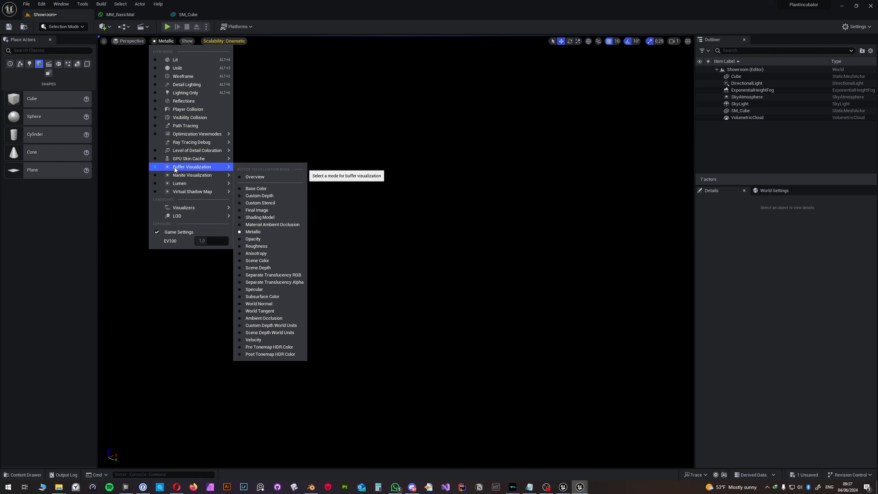
mouse_move(199, 169)
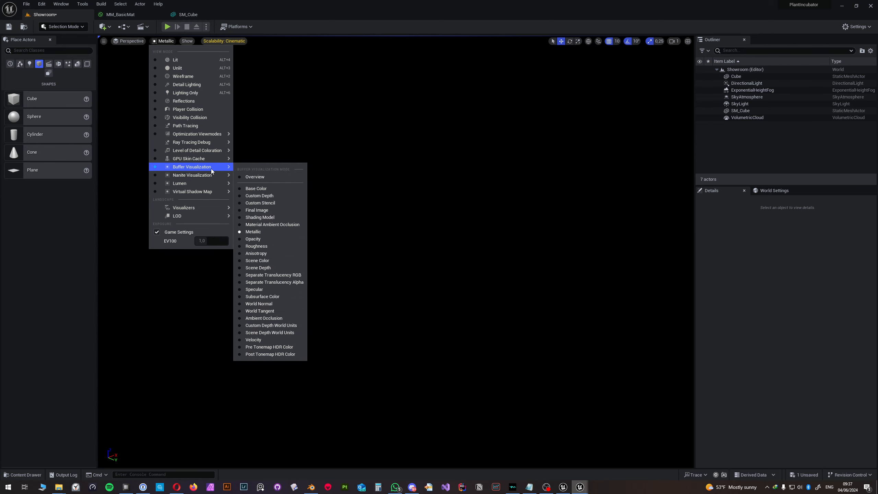
click(254, 239)
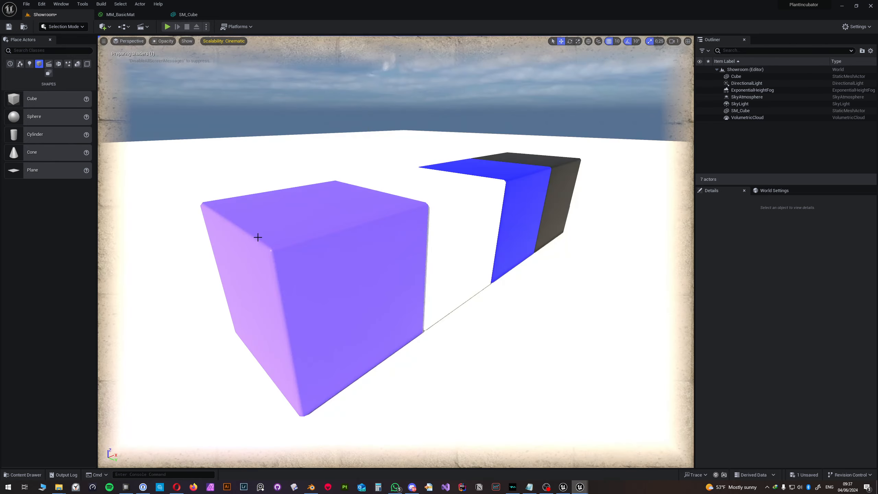
Step: Check the Roughness buffer visualization and return the viewport to the Lit view mode
click(163, 41)
mouse_move(193, 167)
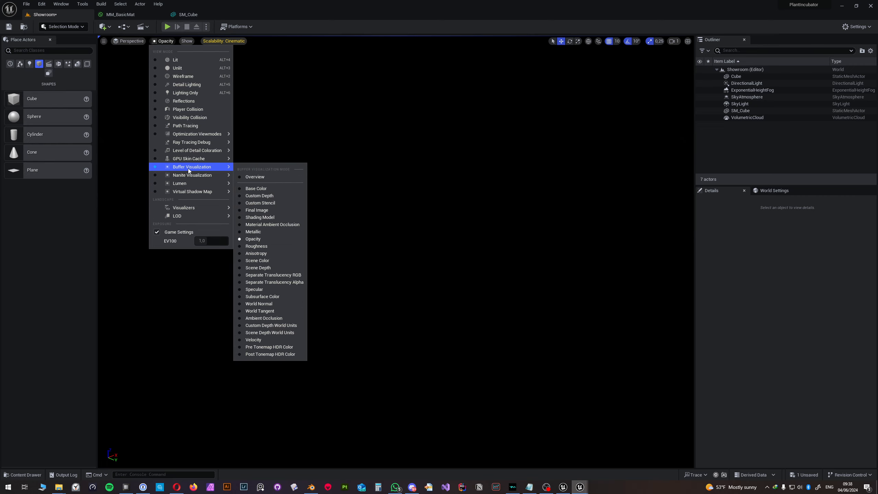
click(259, 246)
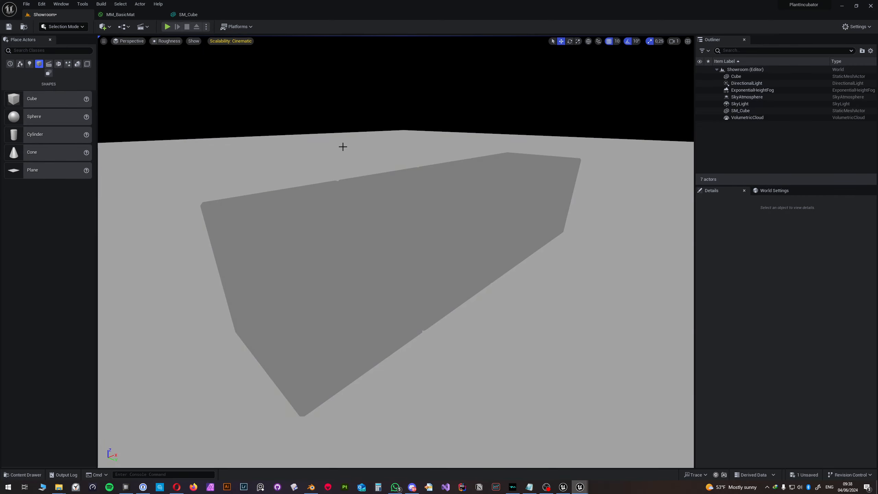
click(163, 41)
mouse_move(193, 167)
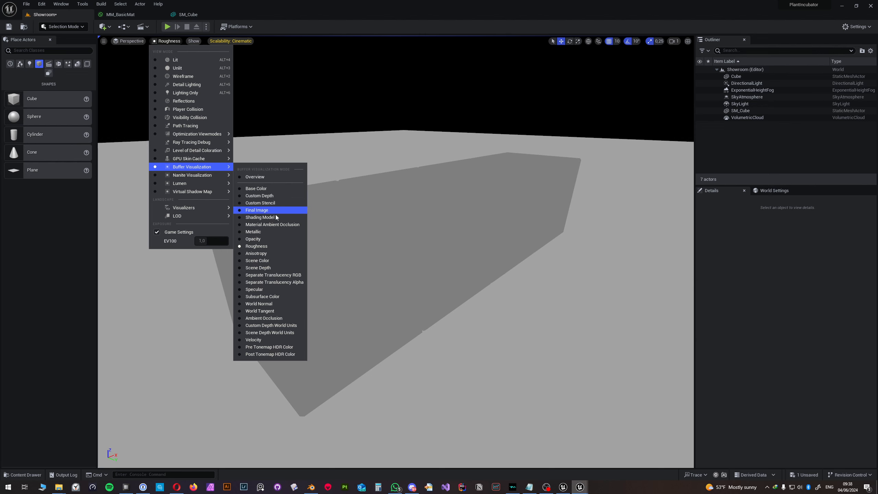
click(176, 60)
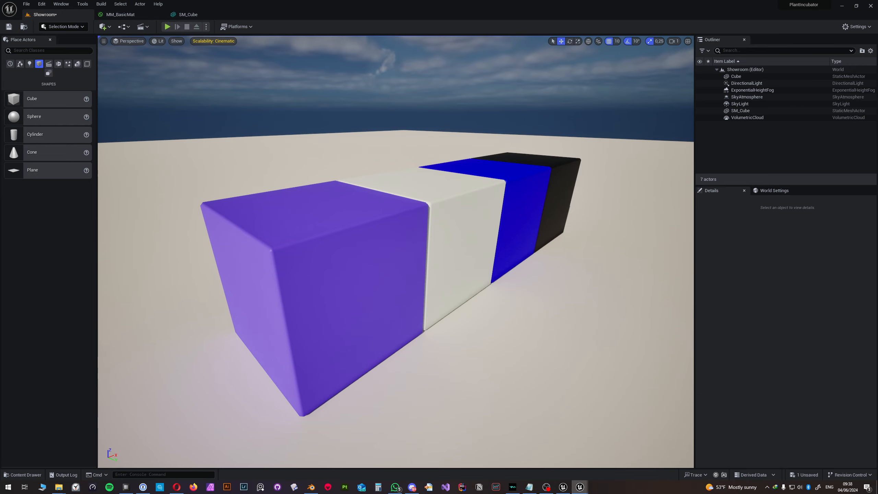
click(246, 215)
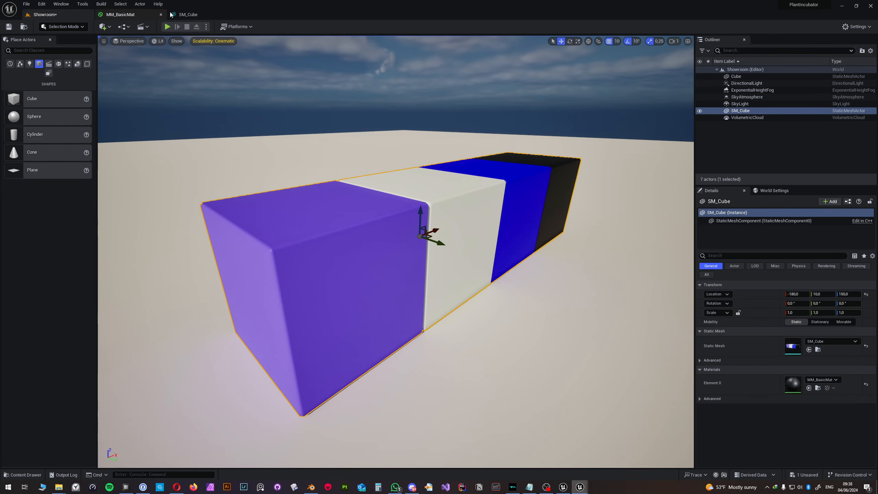
click(188, 14)
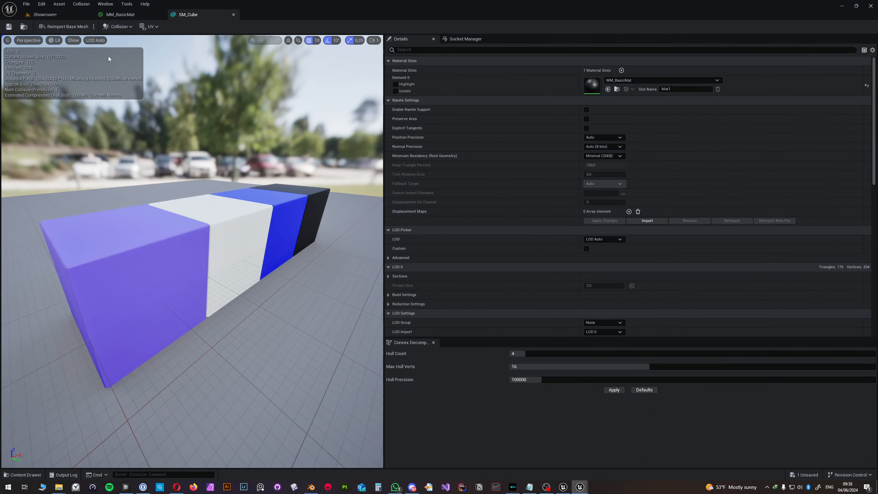
click(45, 14)
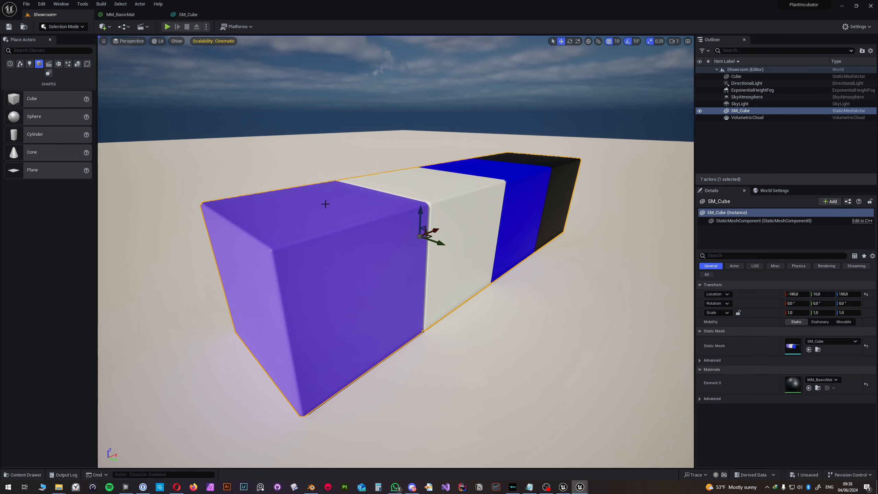
Step: From the SM_Cube editor, create a material instance of MM_BasicMat in the MasterMaterials folder and name it MI_BaseMat1
click(211, 15)
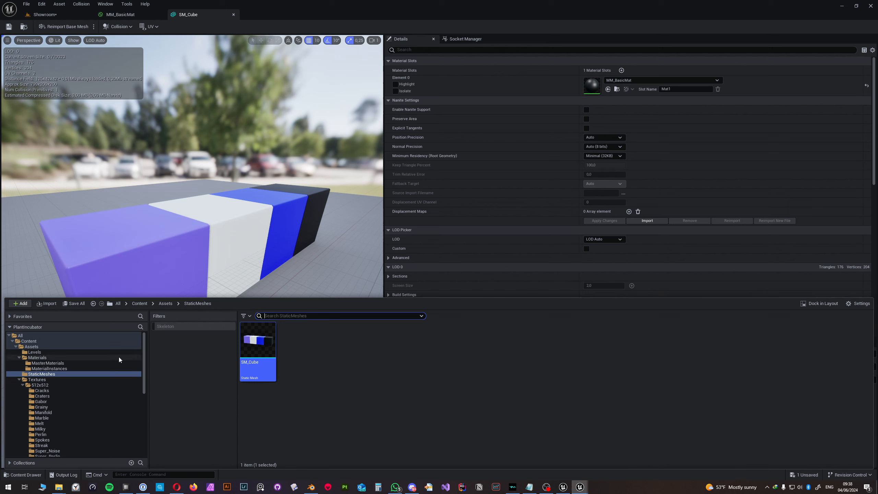
click(50, 364)
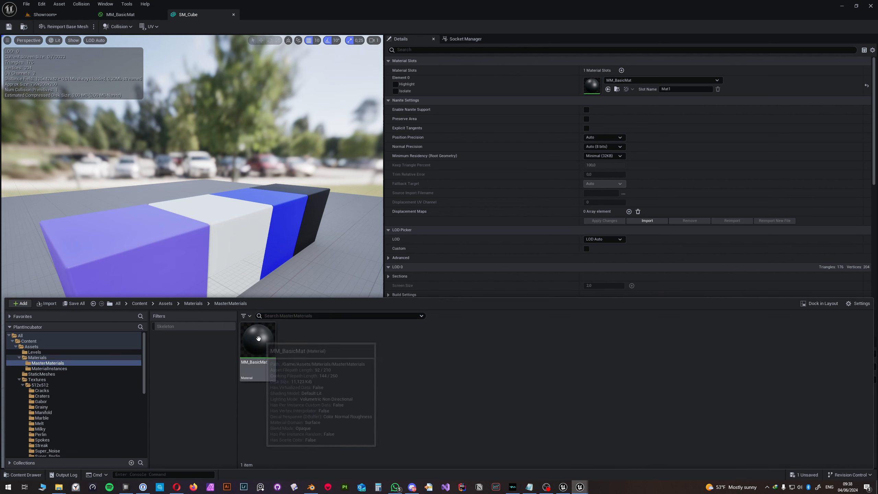
right_click(260, 339)
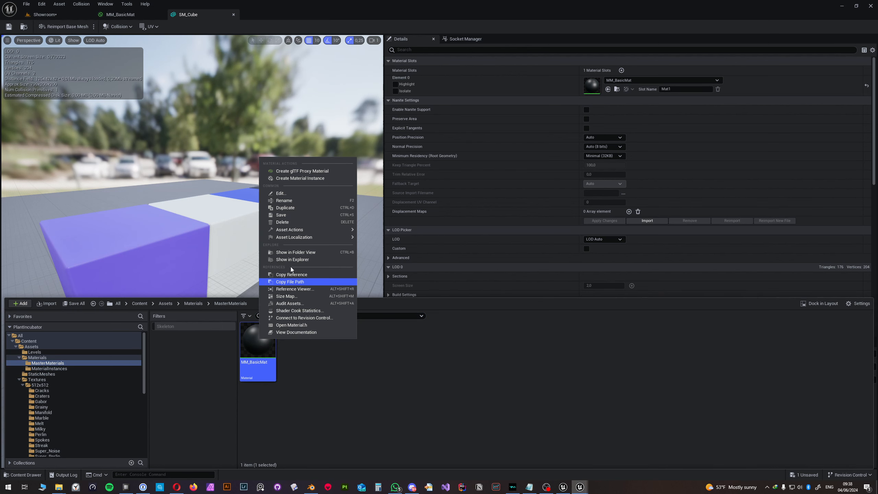
click(295, 179)
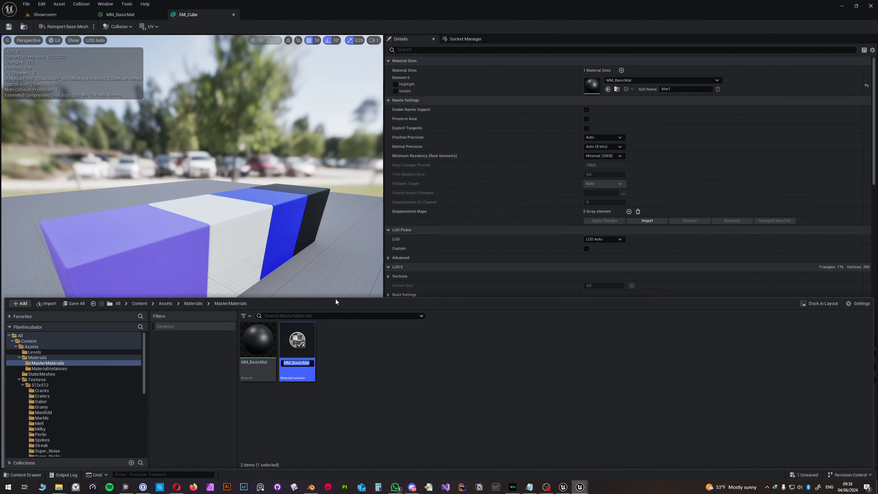
text(MI_BaseMat1)
key(Return)
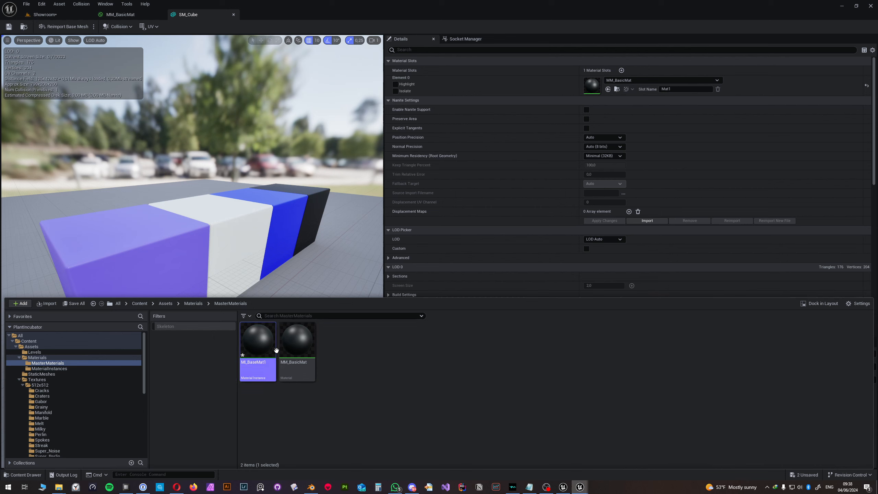
Step: Assign MI_BaseMat1 to SM_Cube's Element 0 material slot and move the instance into the MaterialInstances folder
drag(276, 351, 604, 85)
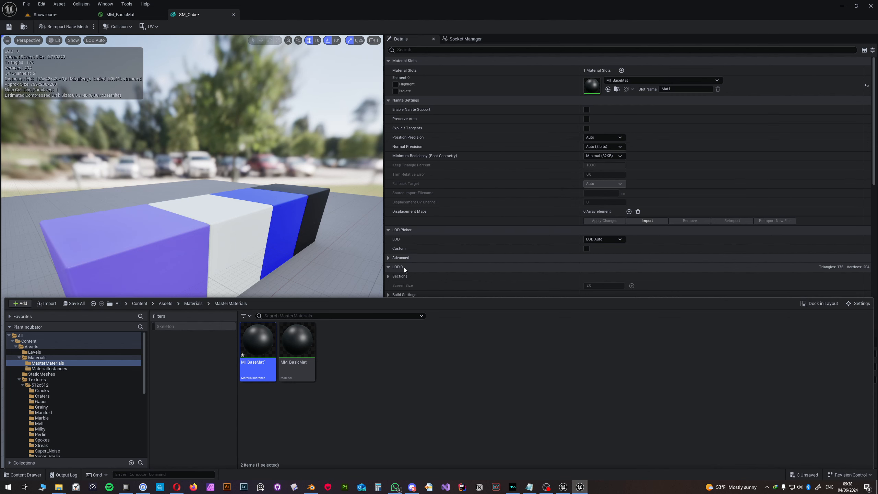
drag(259, 341, 66, 371)
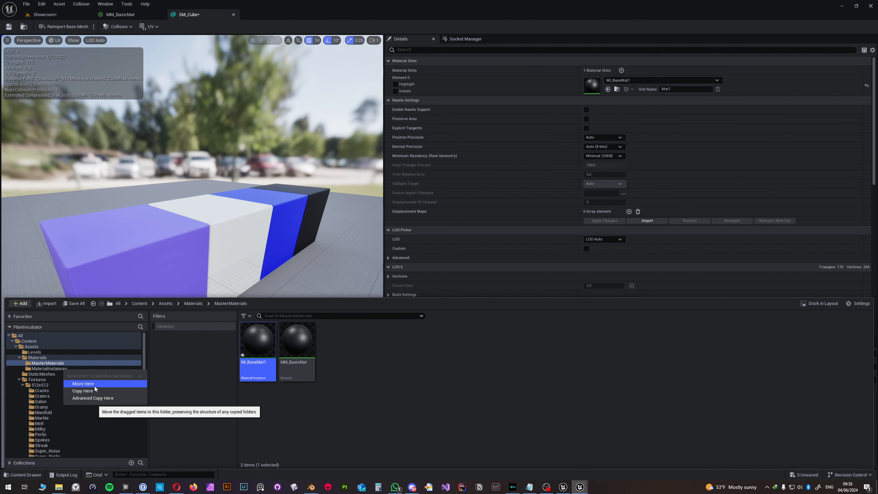
click(94, 384)
click(53, 369)
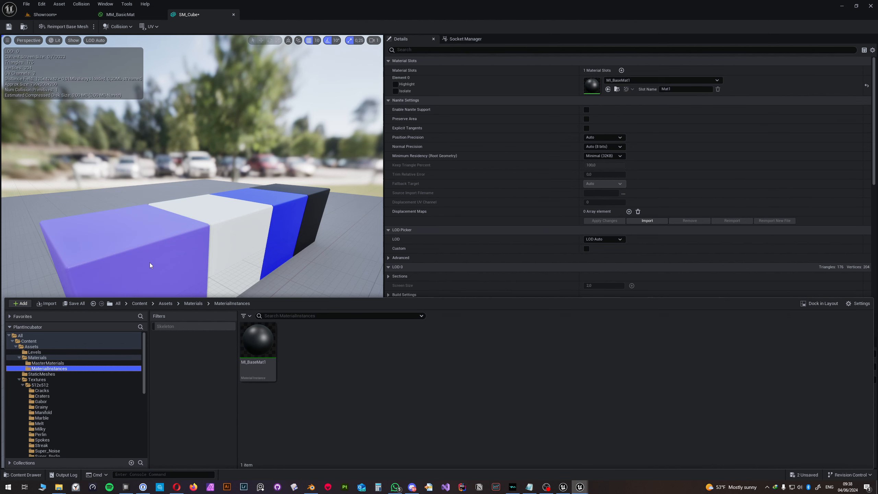
click(228, 184)
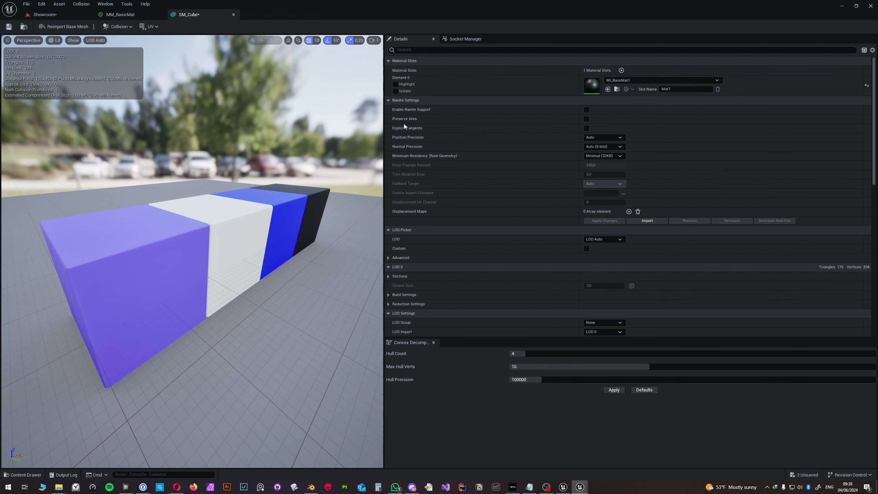
Step: Add a four-component constant node directly below the purple color constant in the MM_BasicMat graph
click(121, 15)
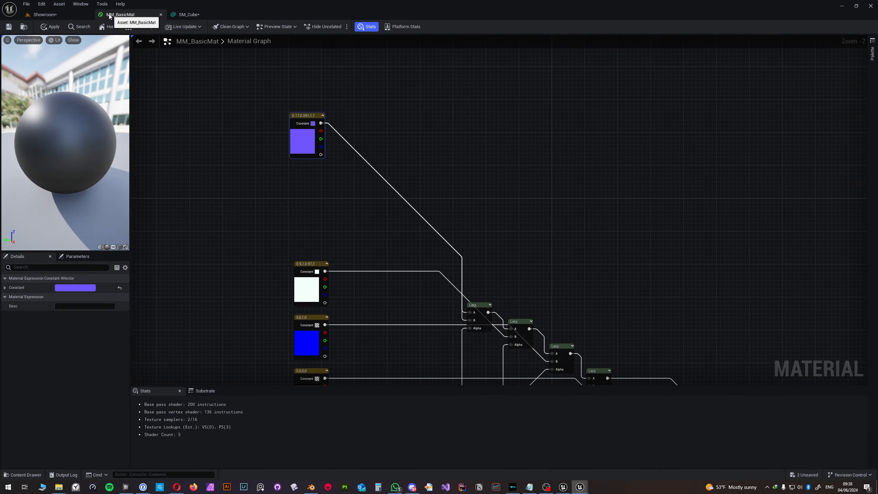
click(62, 15)
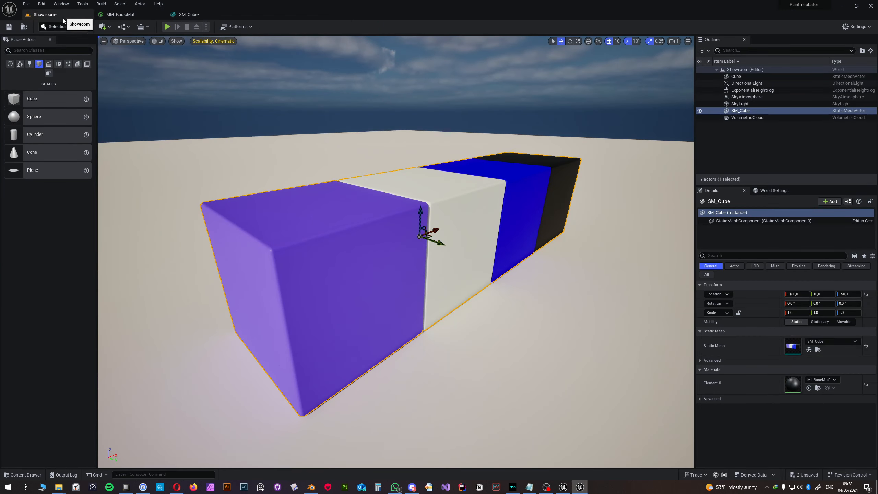
click(117, 15)
right_drag(315, 184, 333, 177)
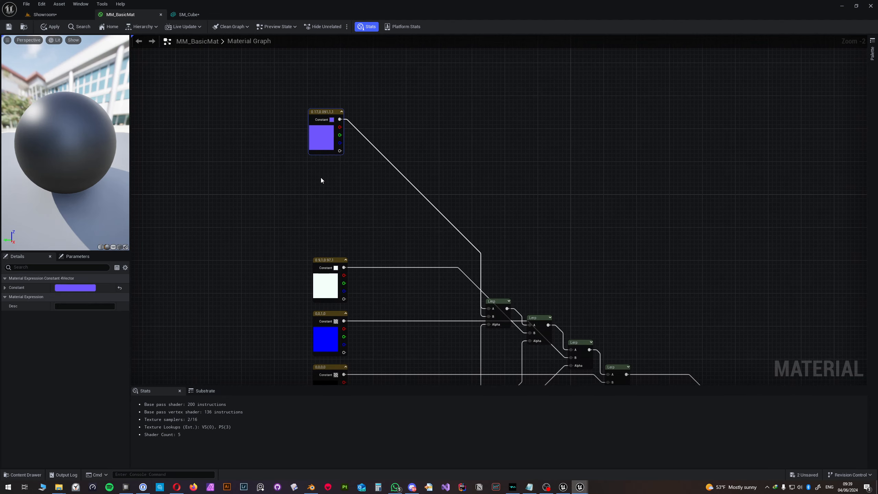
click(321, 177)
key(4)
click(316, 178)
drag(334, 182, 326, 164)
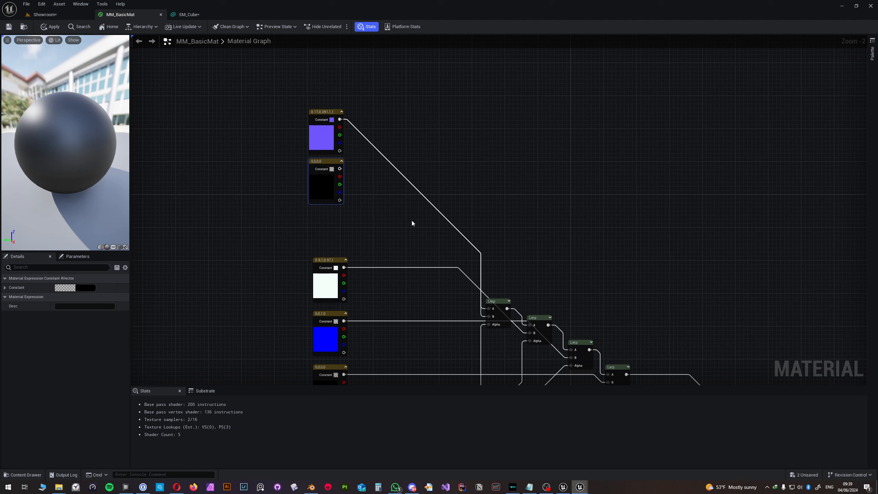
Step: Create a Lerp node beside the purple color constant, with that constant feeding its A input
drag(339, 119, 380, 122)
text(lerp)
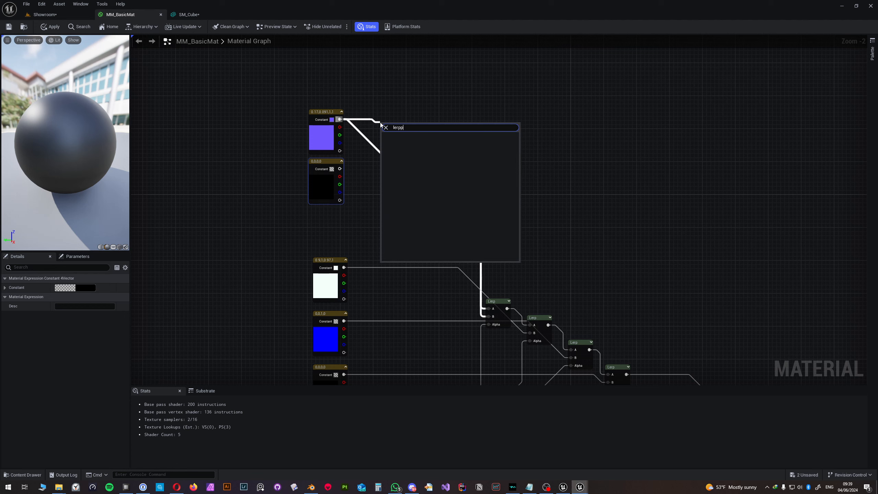
key(Return)
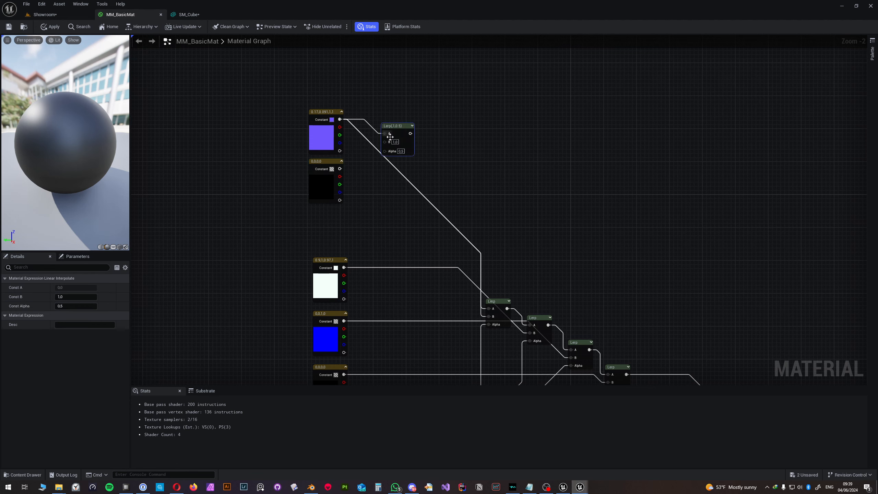
click(454, 191)
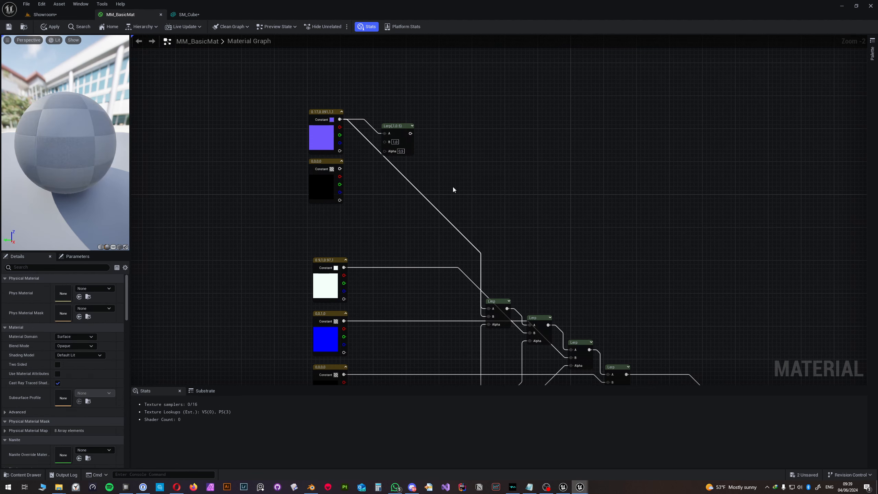
Step: Feed the black constant into the new Lerp's B input, route its output into the first Lerp of the chain, and space out both Lerps
drag(344, 171, 399, 171)
drag(416, 173, 499, 238)
right_drag(560, 234, 557, 204)
drag(501, 208, 531, 212)
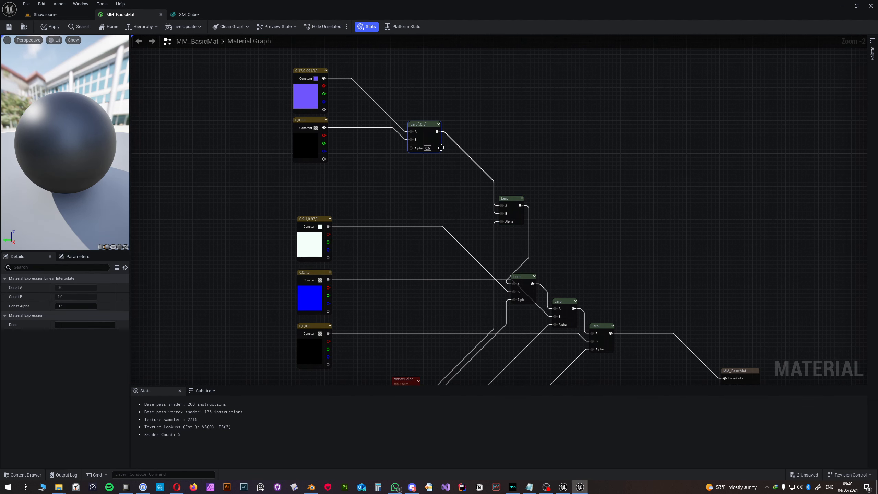
drag(421, 124, 426, 149)
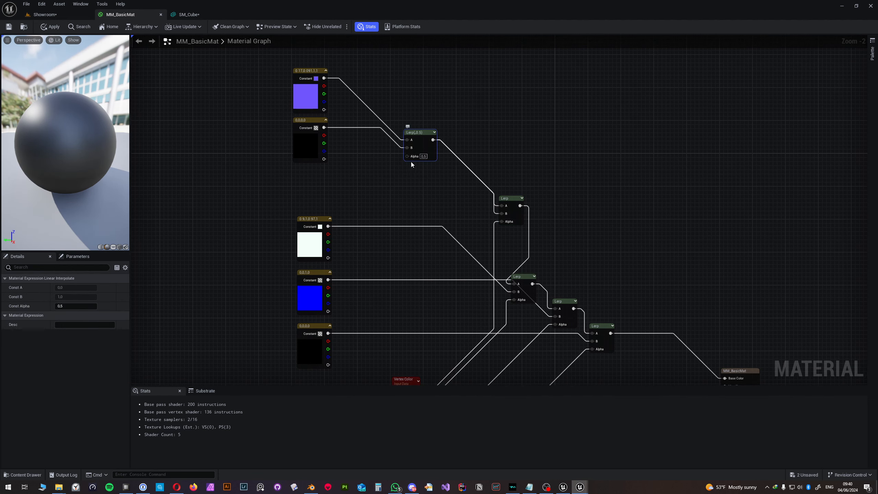
click(306, 132)
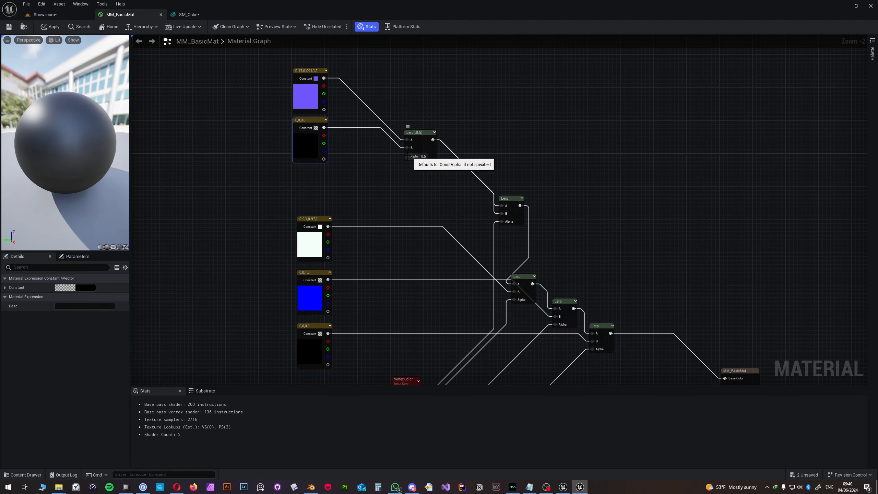
click(274, 183)
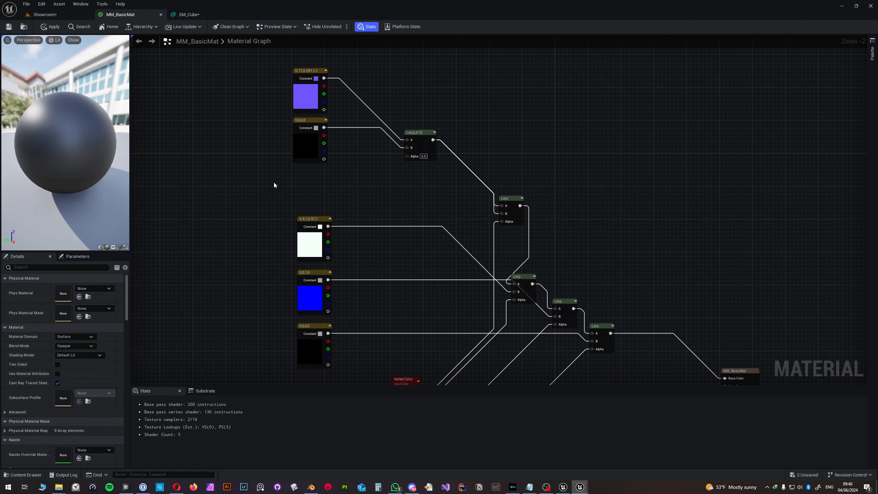
Step: Add a TextureSampleParameter2D node below the black constant and connect its RGB output to the new Lerp's Alpha input
right_click(274, 182)
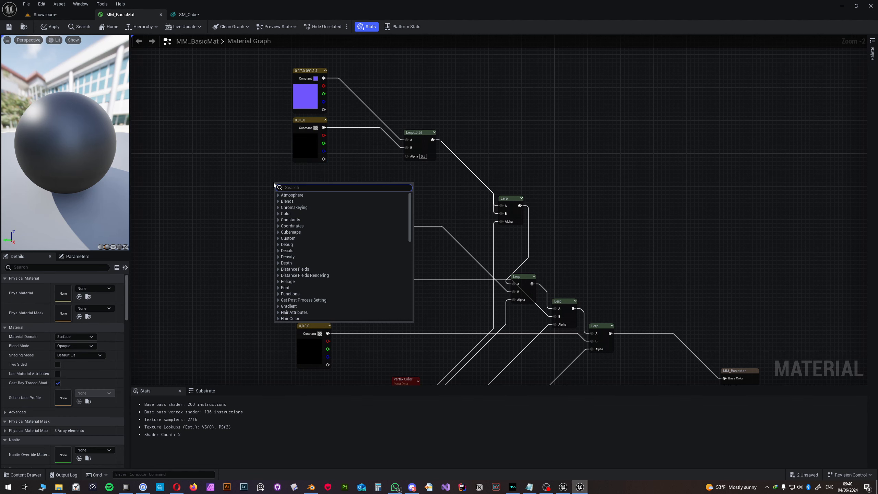
text(2d)
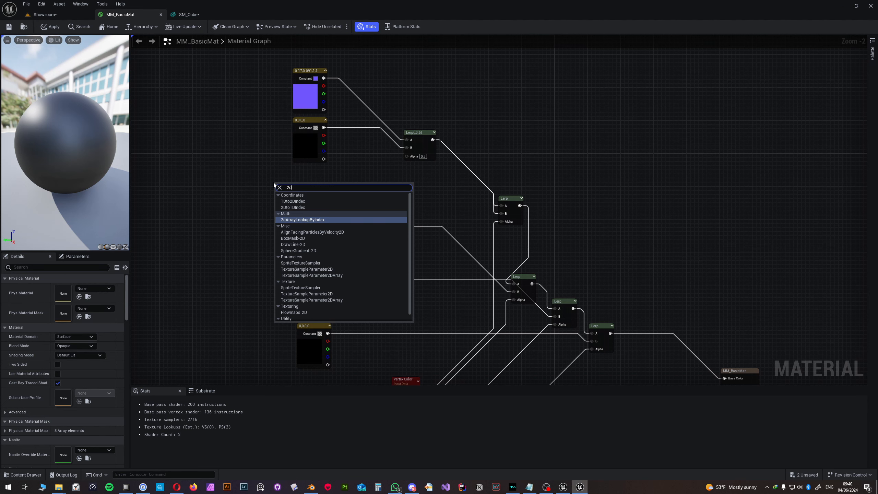
text( text)
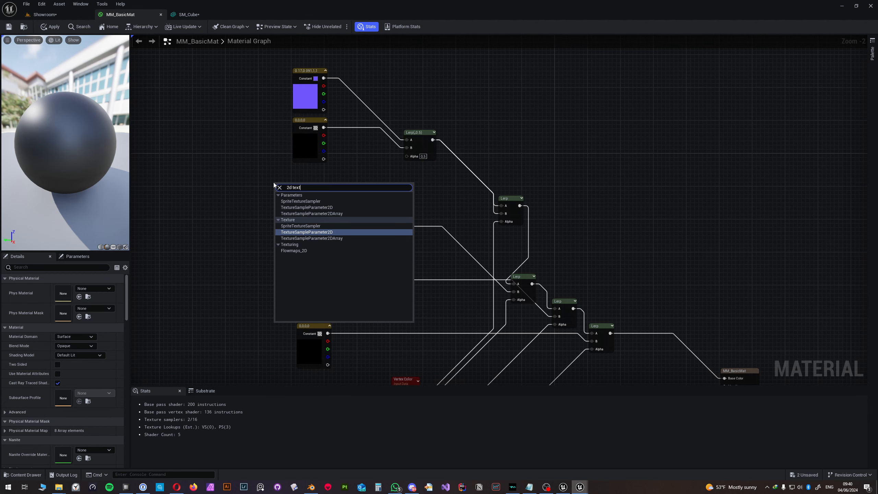
key(Return)
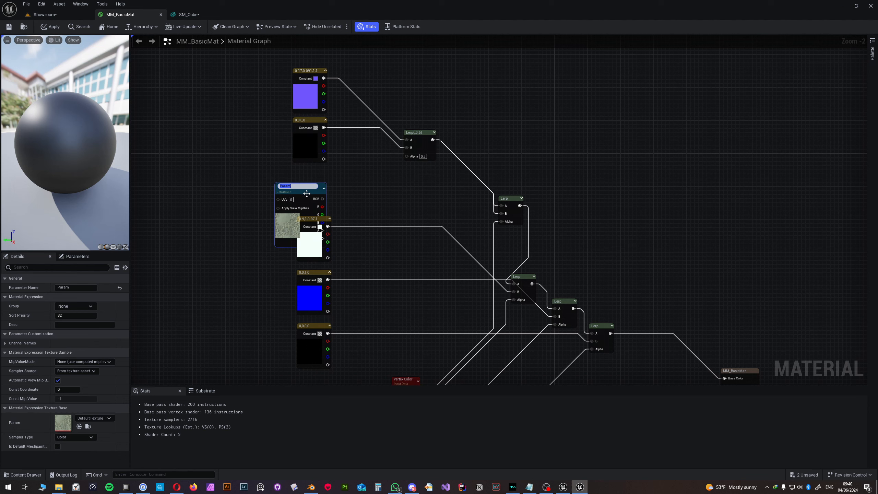
drag(306, 194, 409, 160)
drag(246, 155, 250, 164)
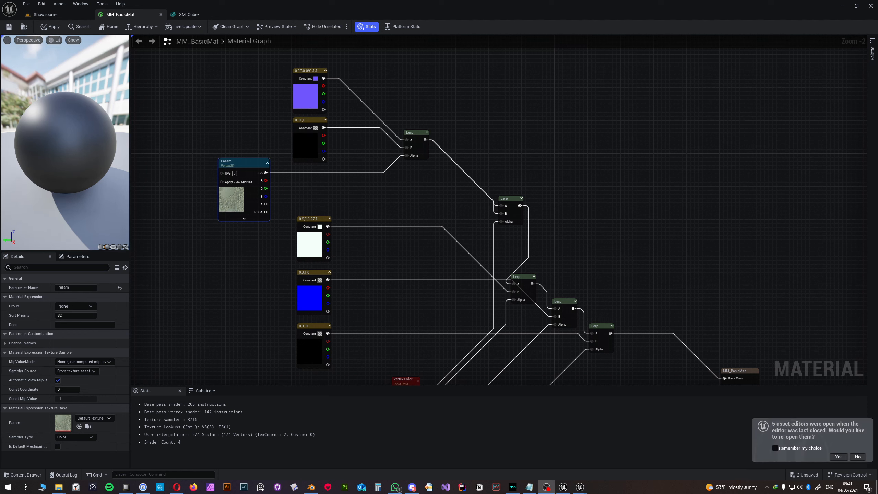
mouse_move(240, 165)
mouse_down()
mouse_move(251, 161)
mouse_move(244, 165)
mouse_up()
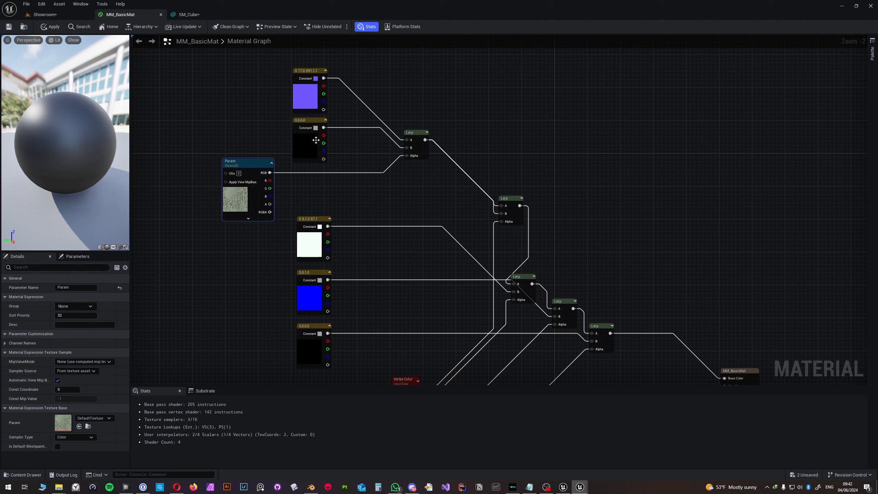
Step: Convert the purple color constant to a parameter named M1 Color
right_click(307, 73)
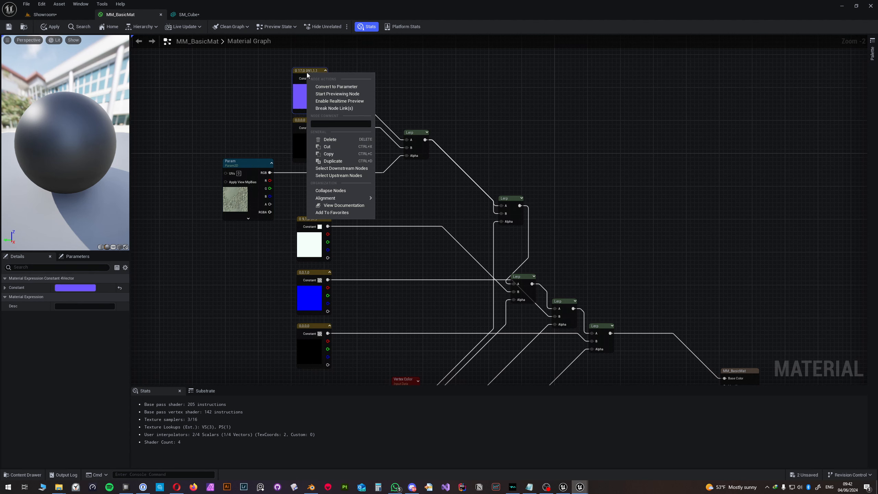
click(322, 86)
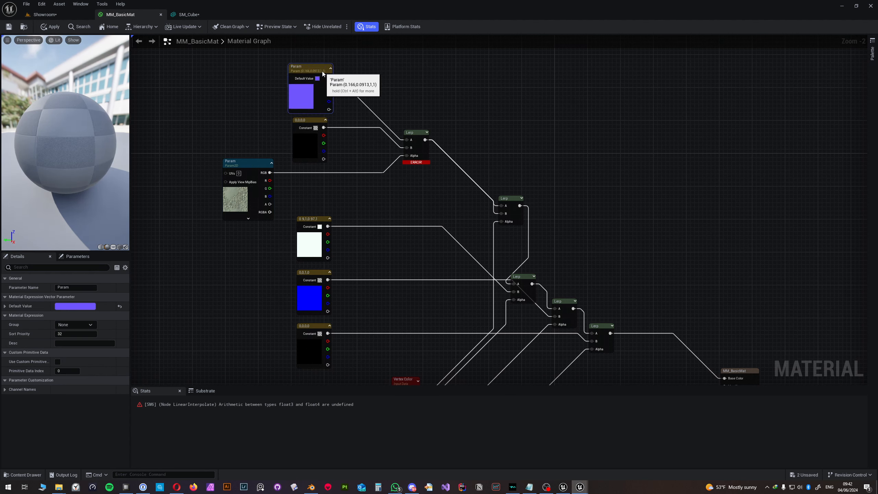
drag(313, 74, 309, 66)
double_click(308, 65)
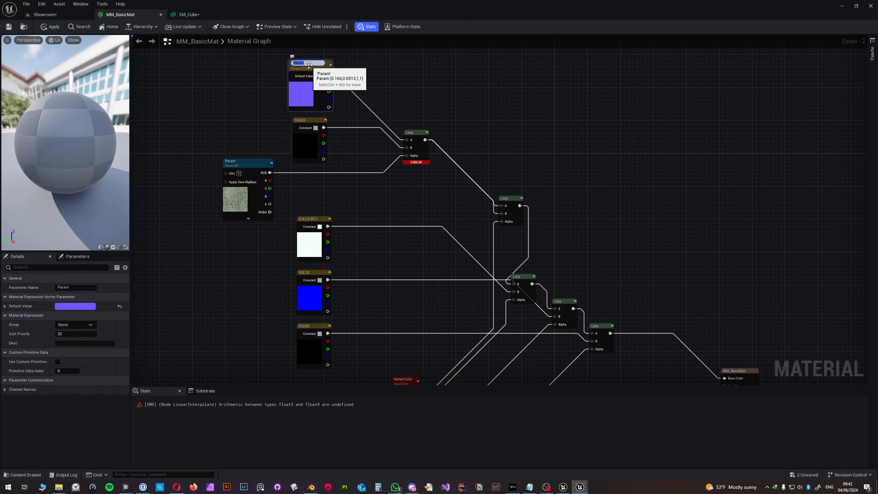
text(M1 Color)
key(Return)
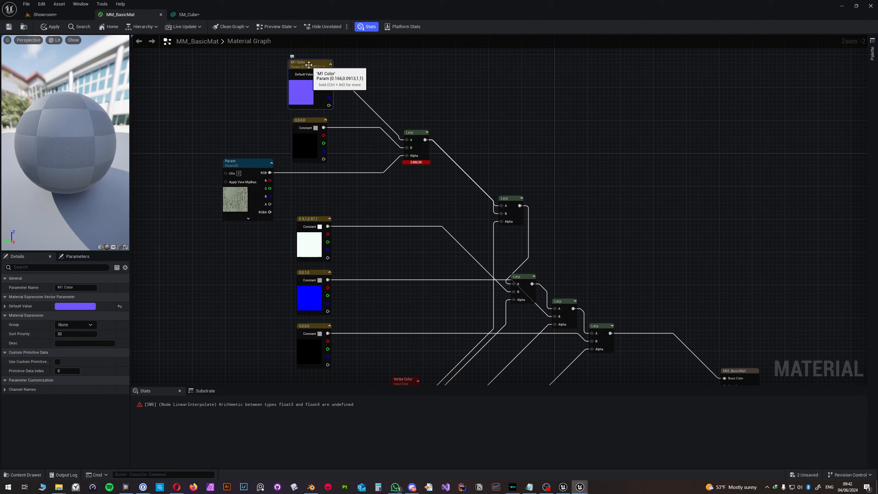
Step: Convert the black constant below M1 Color to a parameter named M1 Color Var Tint
click(307, 128)
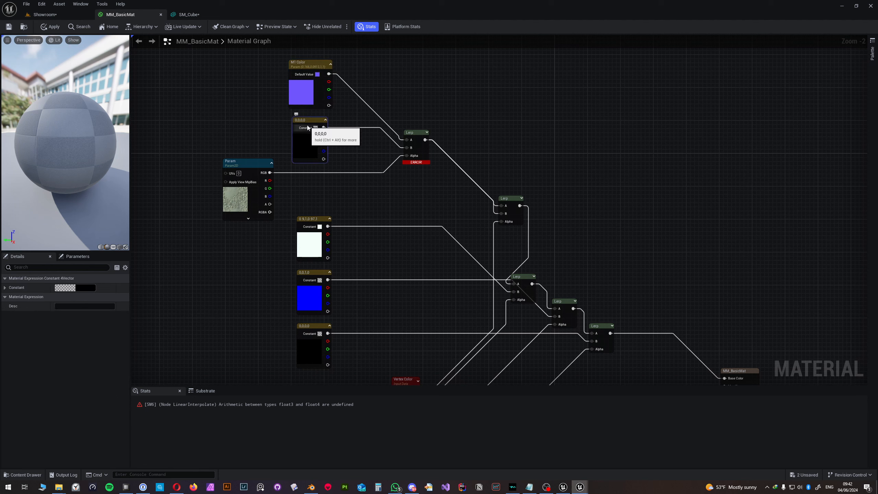
right_click(308, 125)
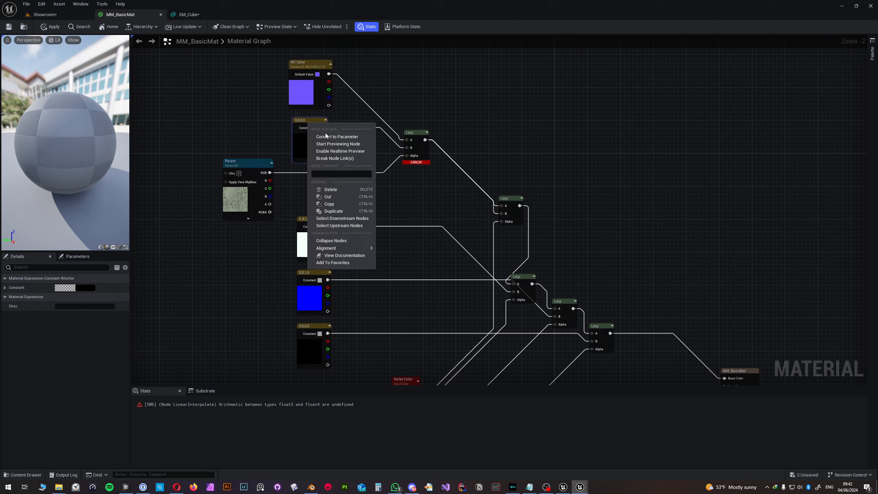
click(326, 135)
text(M1 Co)
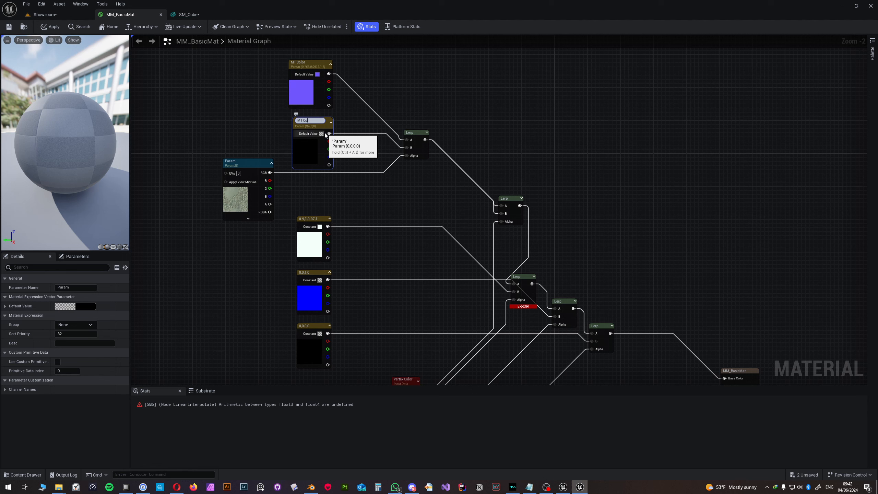
text(lor Var)
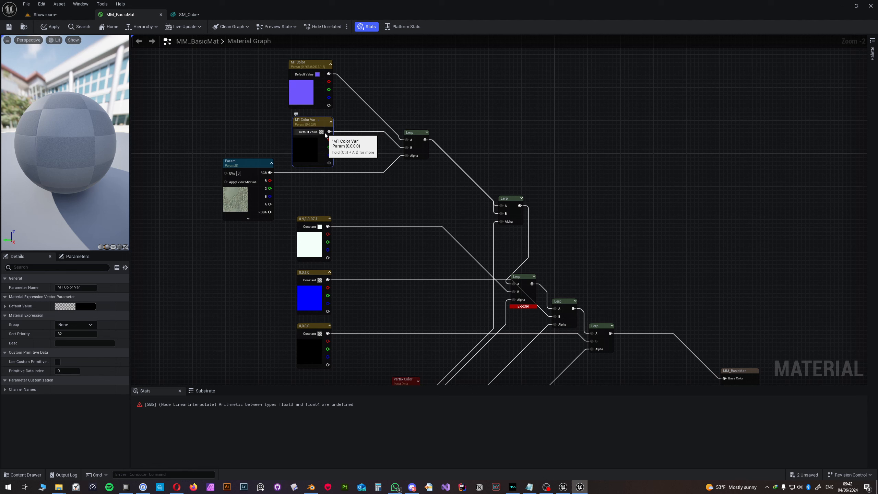
key(Return)
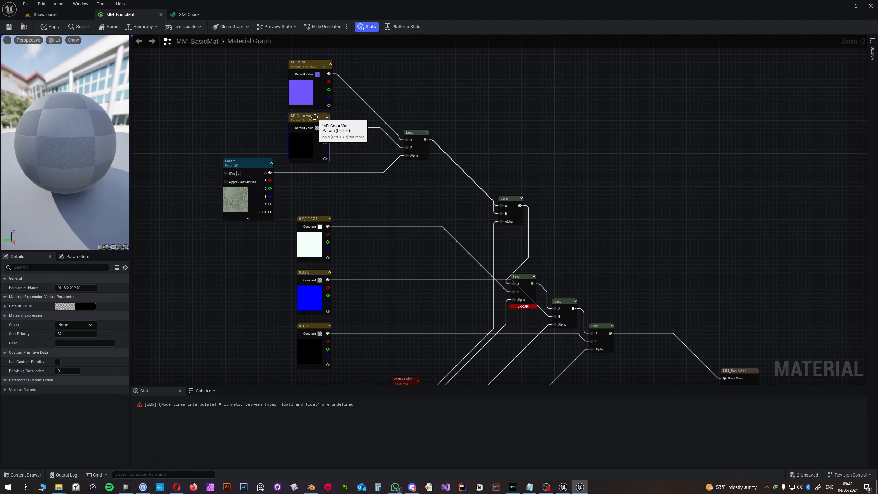
double_click(315, 120)
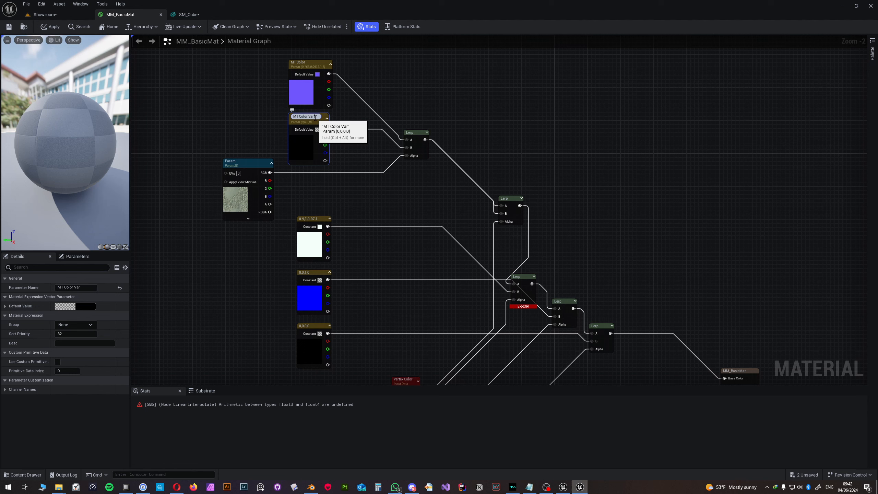
text(Tint)
key(Return)
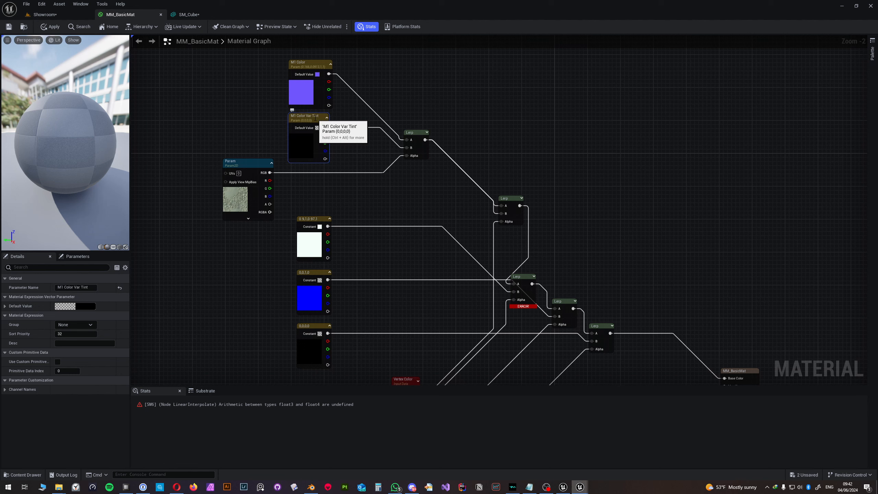
Step: Rename the texture sample parameter as M1 Color Variation Alpha Texture and adjust its position beside the tint parameter
right_click(261, 168)
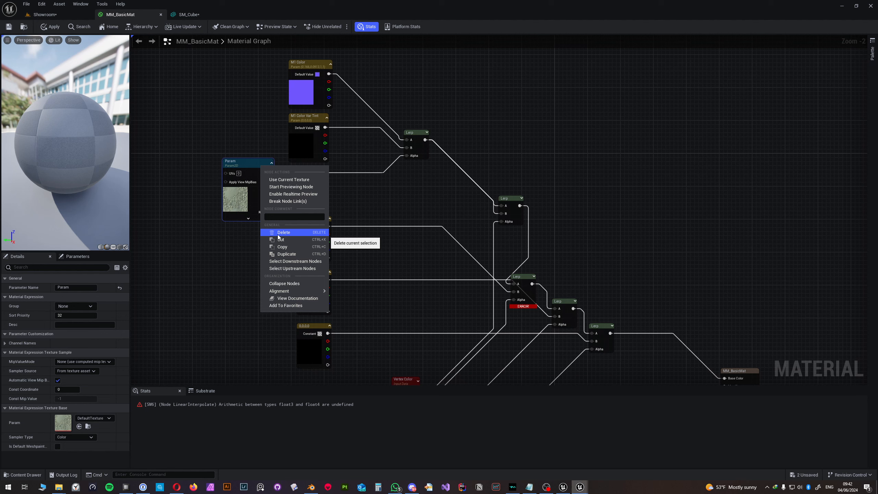
mouse_move(247, 164)
mouse_down()
mouse_move(270, 169)
mouse_move(251, 168)
mouse_up()
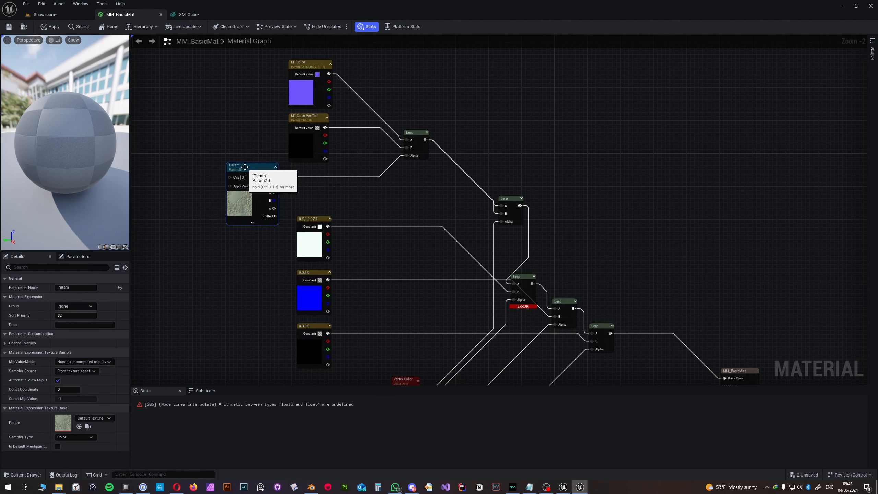
double_click(245, 167)
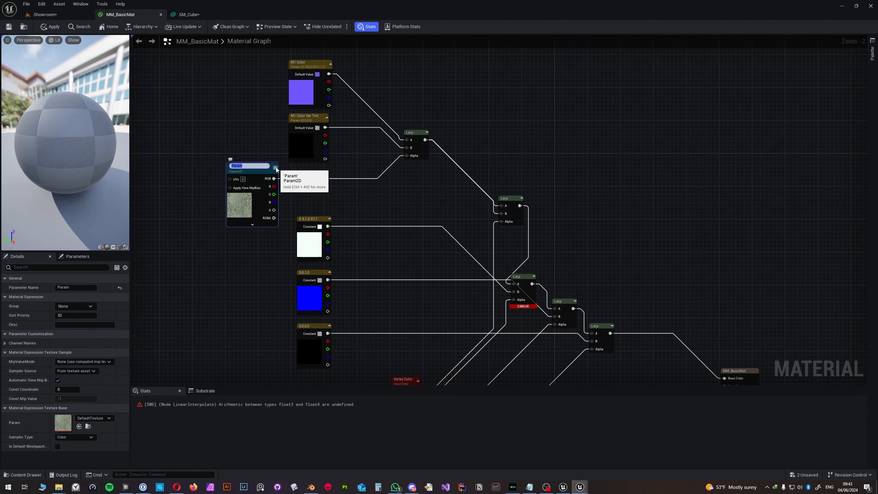
text(M1)
text(Color Variation Alpha)
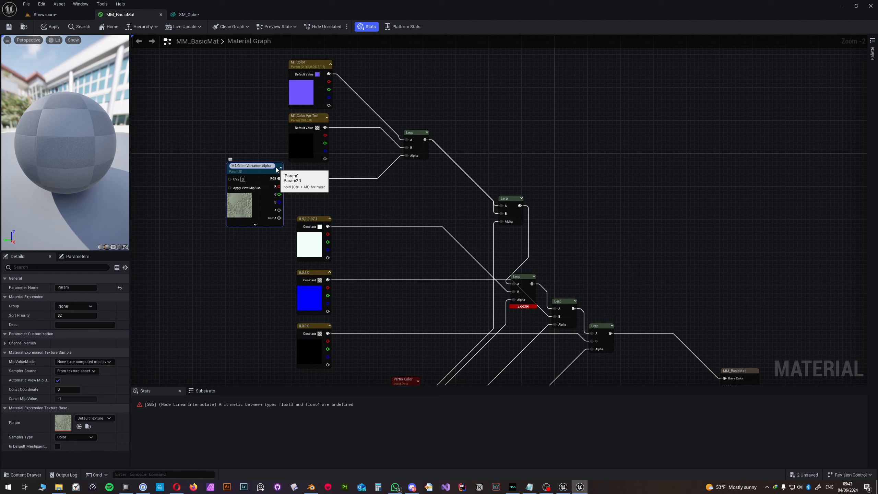
text( Texture)
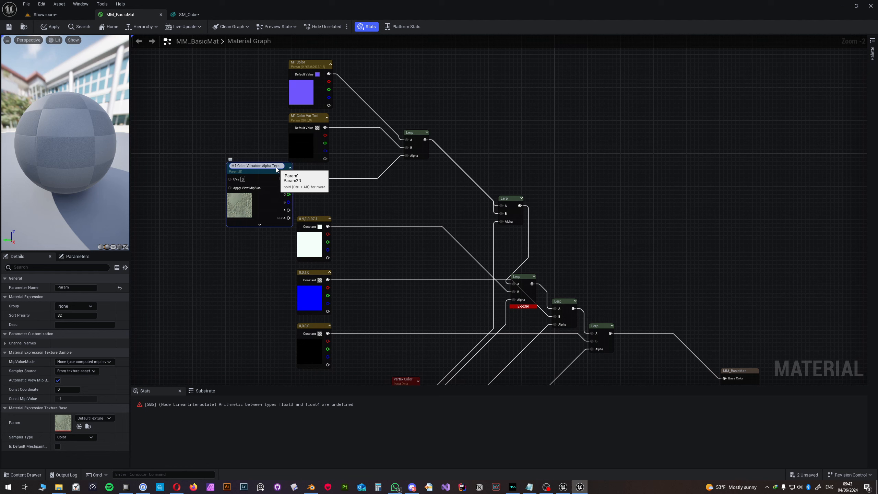
key(Return)
click(253, 154)
click(247, 167)
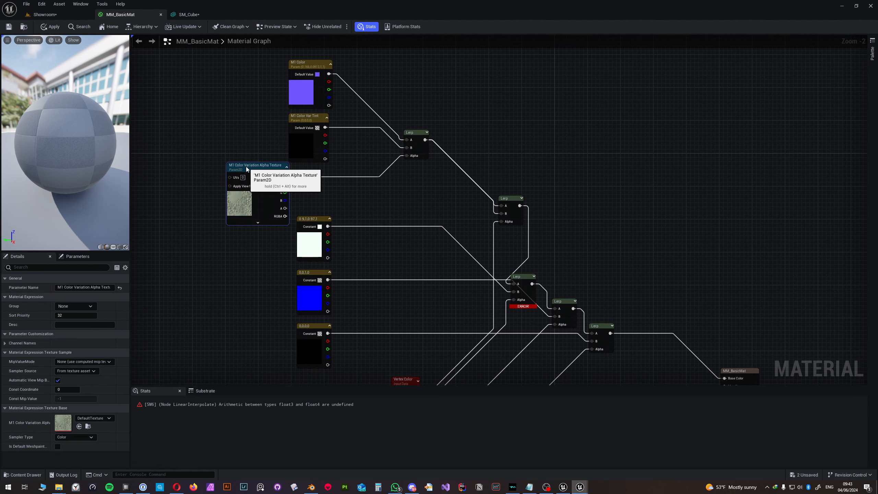
drag(246, 168, 241, 168)
Step: Add a TextureCoordinate node and connect it to the UVs input of M1 Color Variation Alpha Texture
right_drag(187, 176, 374, 196)
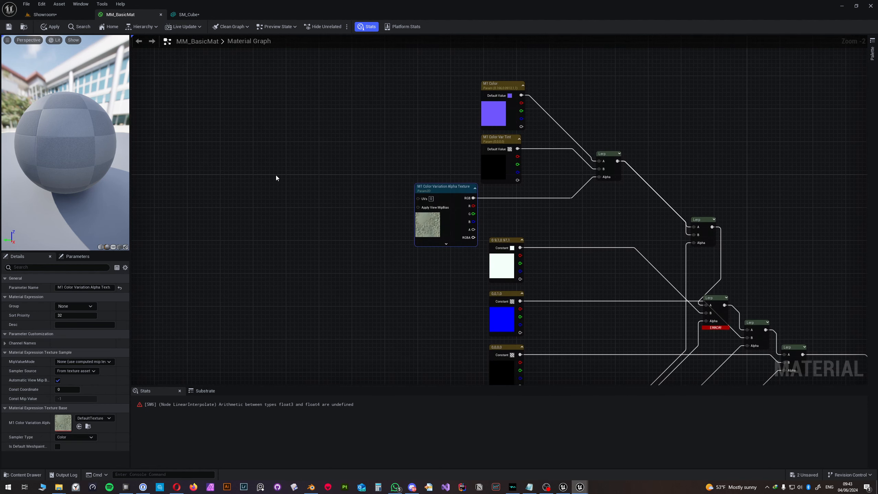
right_click(247, 175)
text(te)
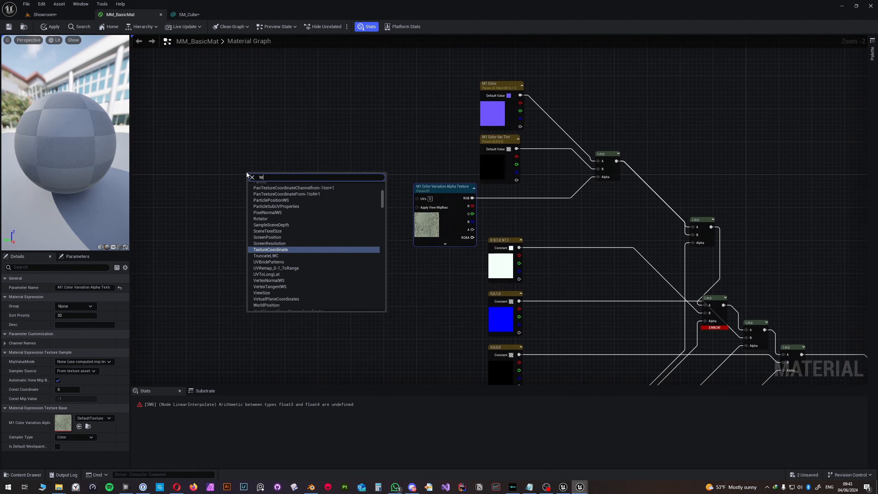
text(xture)
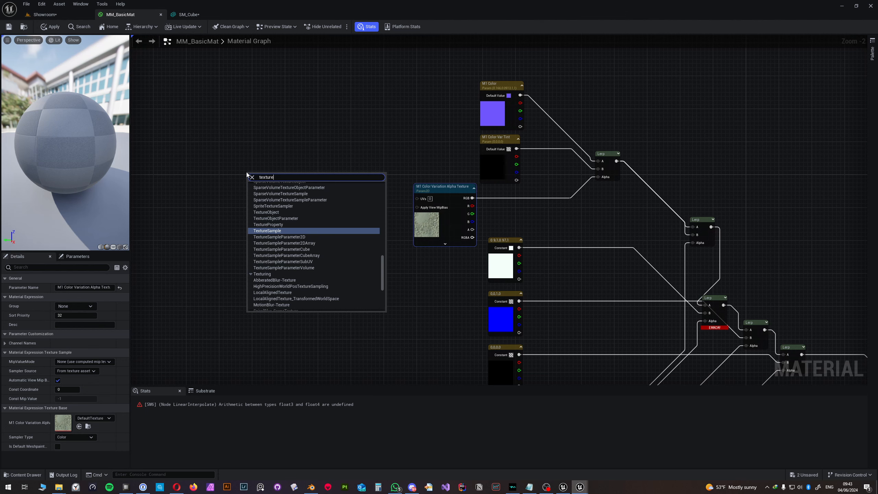
text(coord)
key(Return)
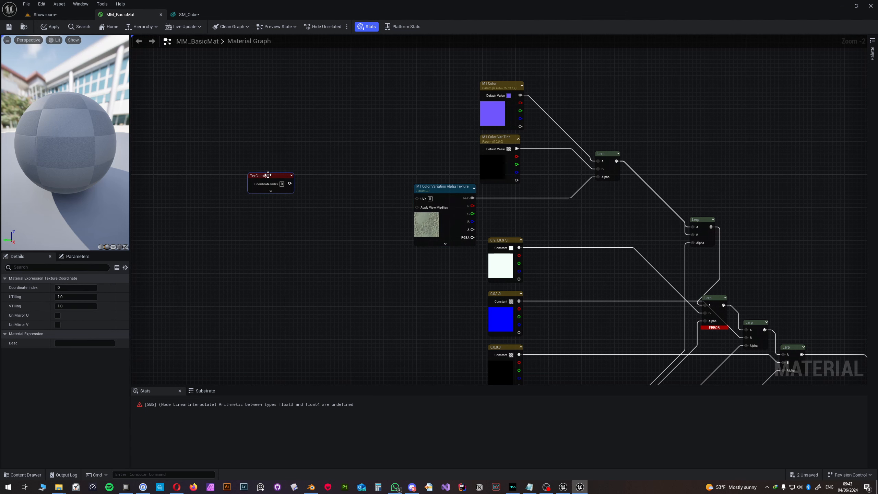
drag(268, 175, 417, 198)
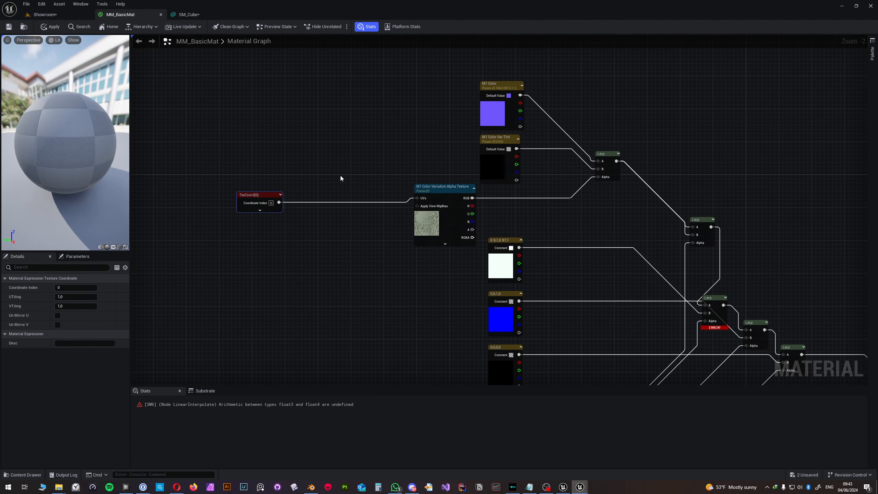
Step: Apply the MM_BasicMat changes, continuing despite the compilation errors
right_drag(341, 177, 248, 153)
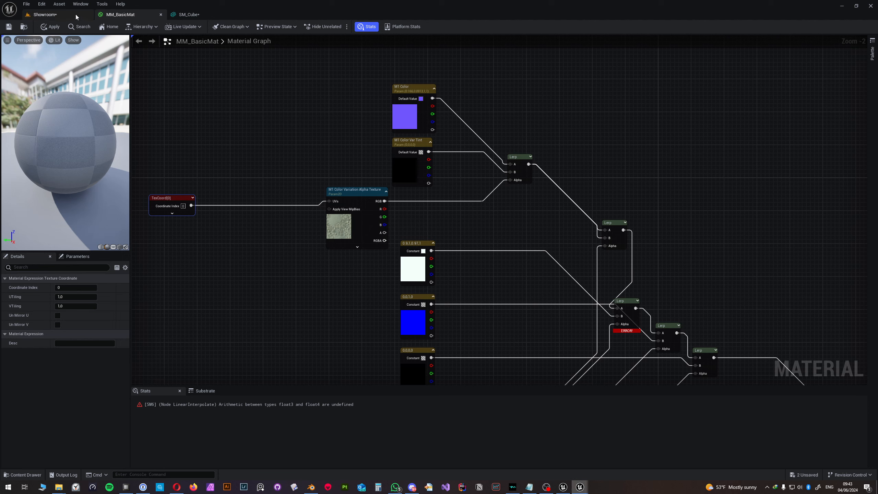
click(46, 27)
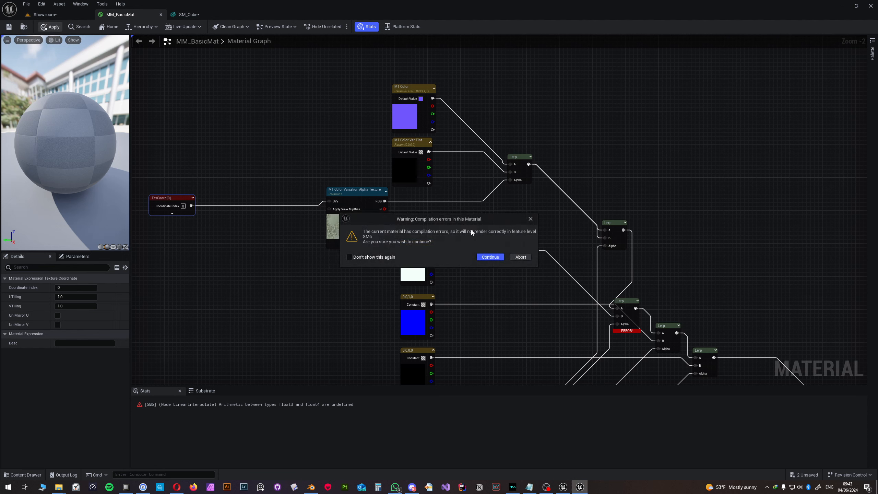
click(490, 258)
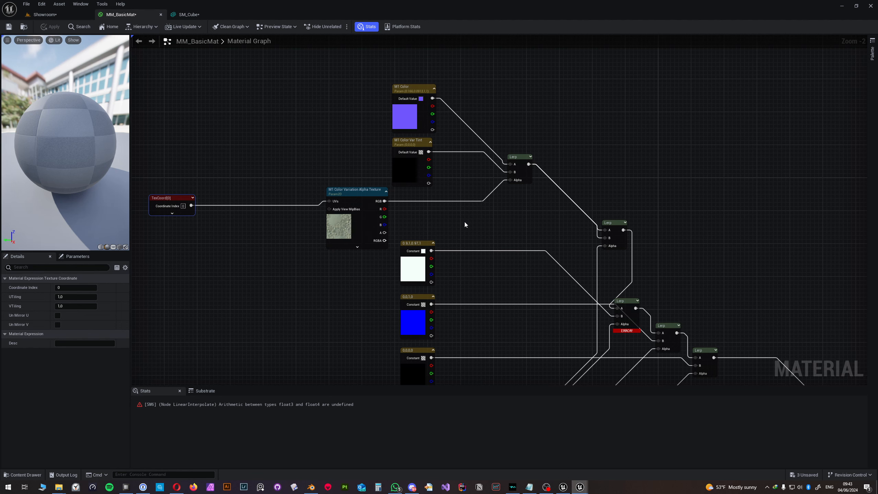
Step: Disconnect the output of the M1 color-variation Lerp from the vertex-color blend chain
right_drag(466, 220, 452, 213)
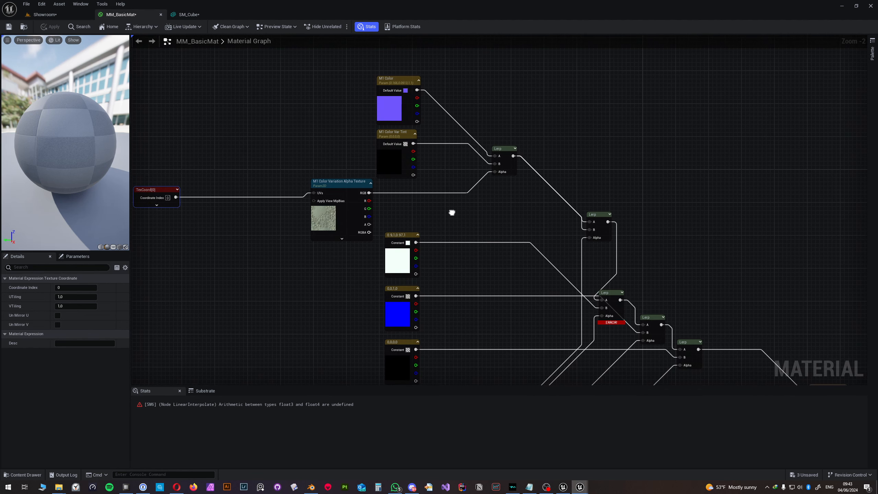
right_drag(452, 212, 455, 212)
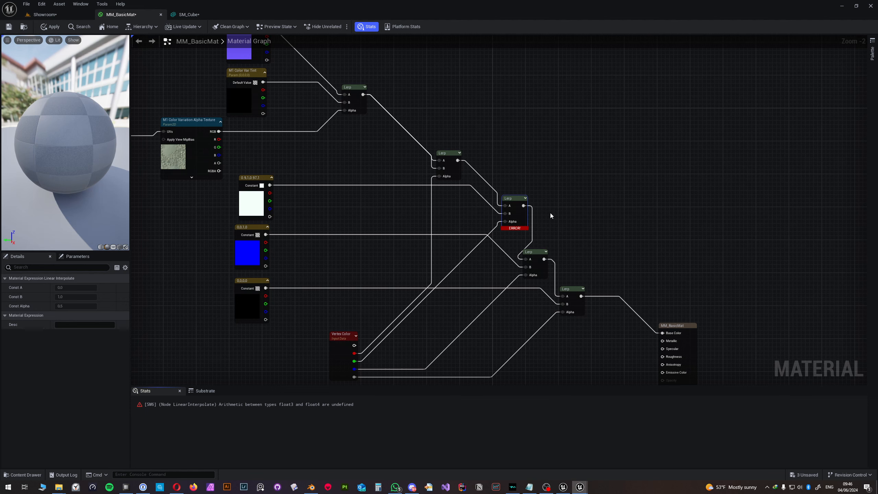
right_drag(553, 216, 548, 245)
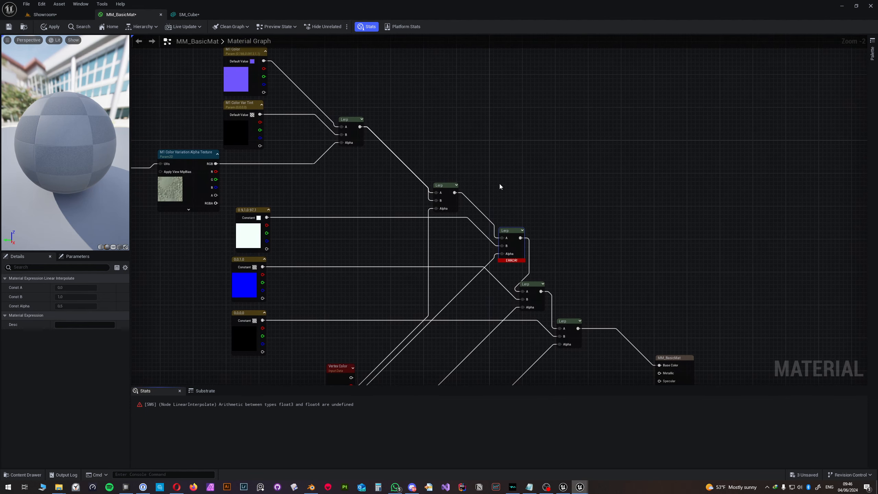
right_drag(567, 284, 567, 254)
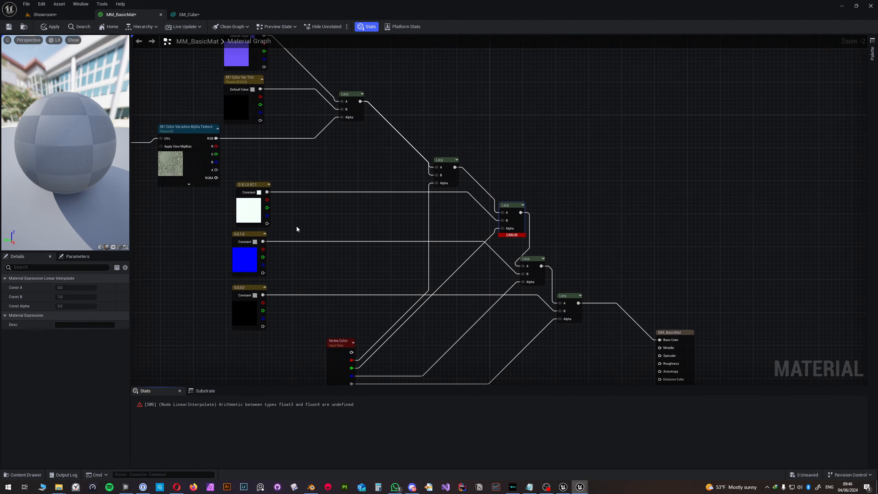
alt+click(359, 101)
Step: Move the white, blue and black constants, the Vertex Color node and the four blend Lerps away from the M1 nodes
right_drag(337, 176, 334, 122)
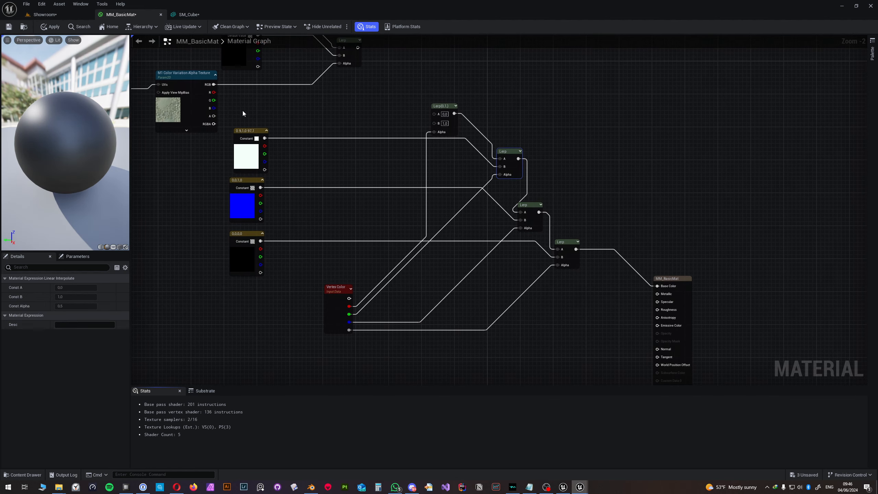
drag(243, 113, 559, 324)
drag(566, 245, 512, 306)
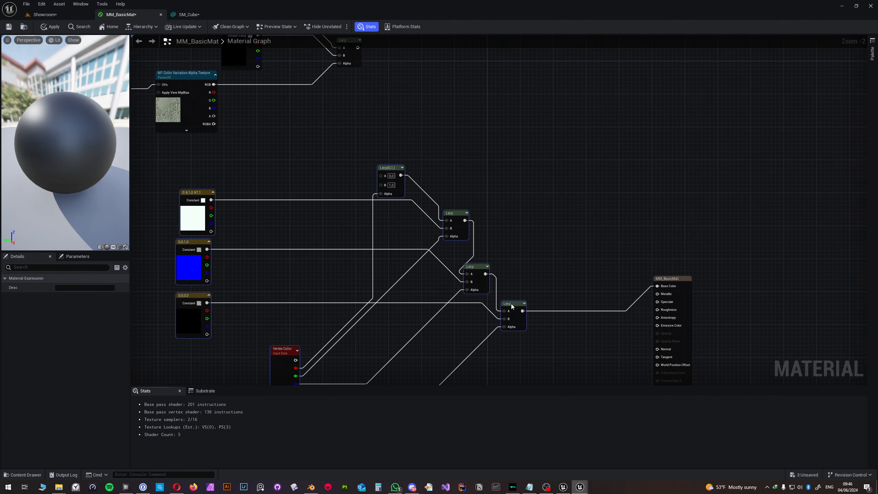
Step: Connect the M1 color-variation Lerp directly to Base Color and apply the MM_BasicMat changes
right_drag(432, 136, 454, 203)
drag(381, 118, 681, 356)
right_drag(535, 287, 640, 330)
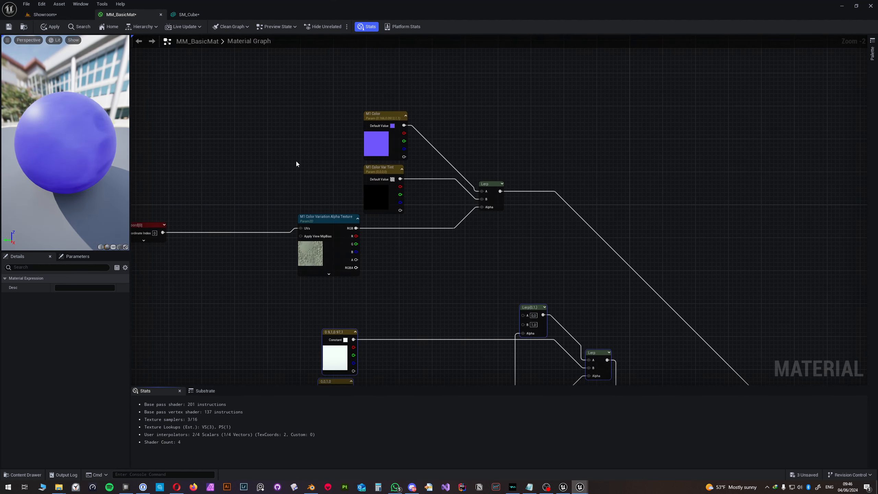
scroll(296, 163, down, 3)
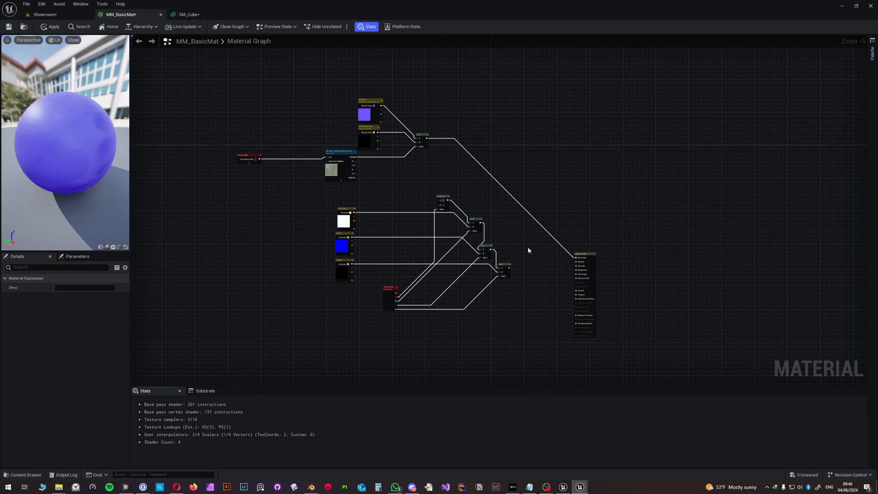
click(50, 27)
Step: Locate SM_Cube's material MI_BaseMat1 from the Showroom level and open it in a docked editor tab
scroll(354, 137, up, 3)
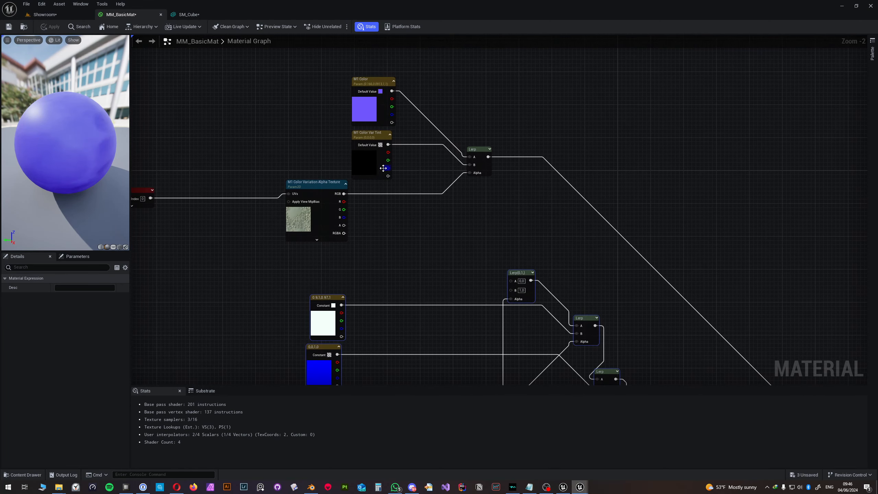
click(45, 14)
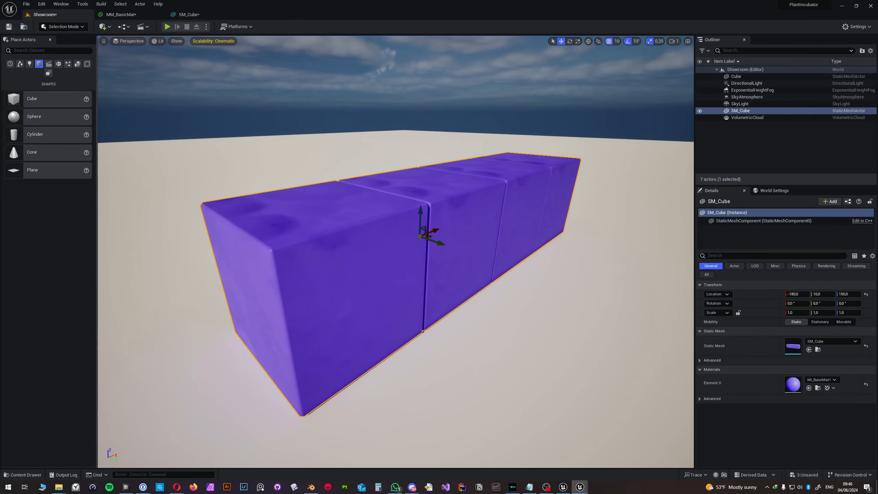
right_drag(396, 221, 421, 211)
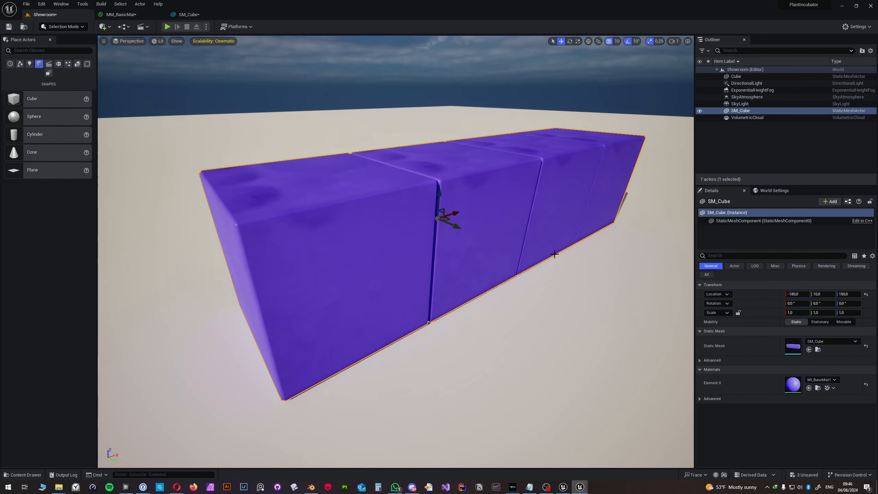
click(818, 387)
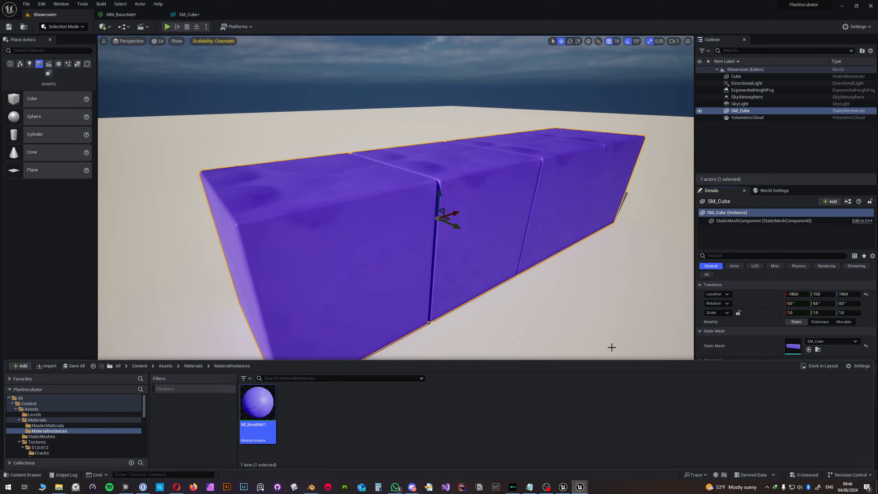
double_click(264, 404)
drag(44, 15, 138, 15)
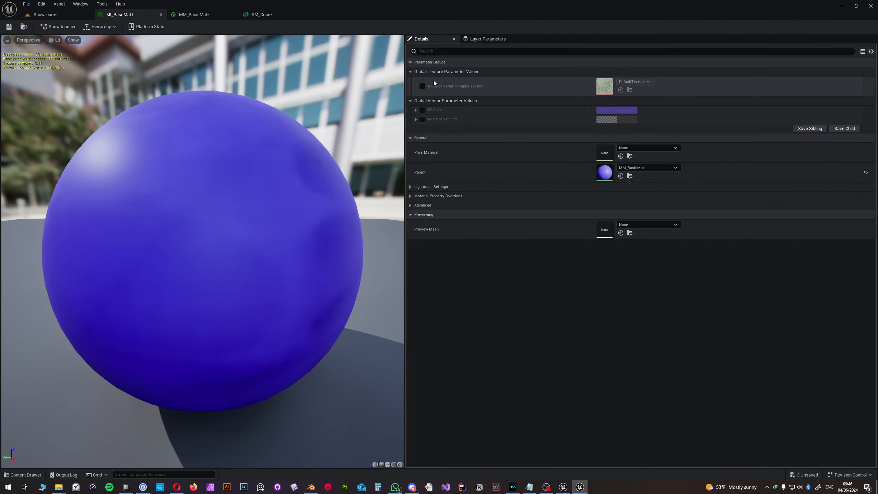
Step: Enable the overrides for M1 Color Variation Alpha Texture, M1 Color and M1 Color Var Tint in MI_BaseMat1
click(422, 86)
click(423, 109)
click(422, 119)
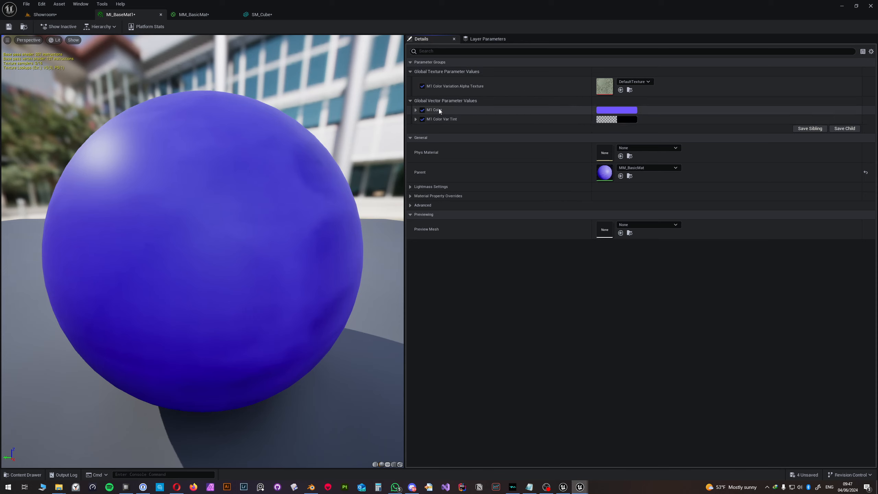
Step: Set M1 Color Variation Alpha Texture to DefaultOpacity and save the material instance
click(627, 81)
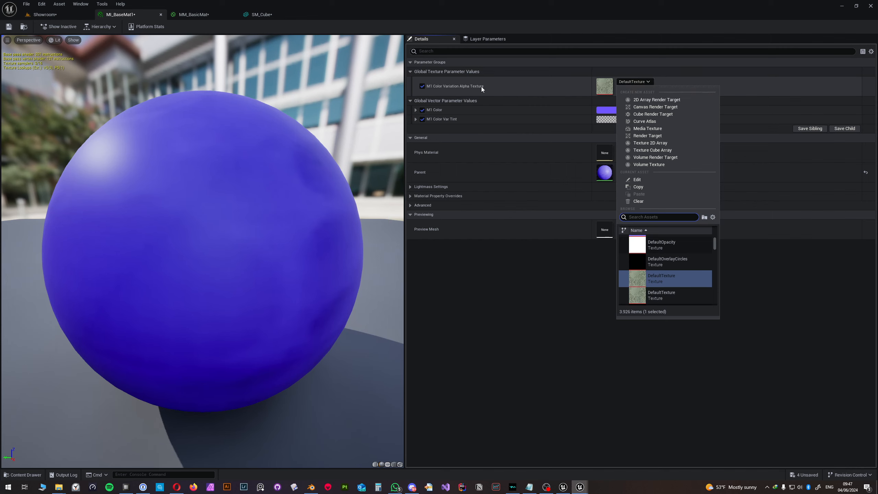
click(644, 246)
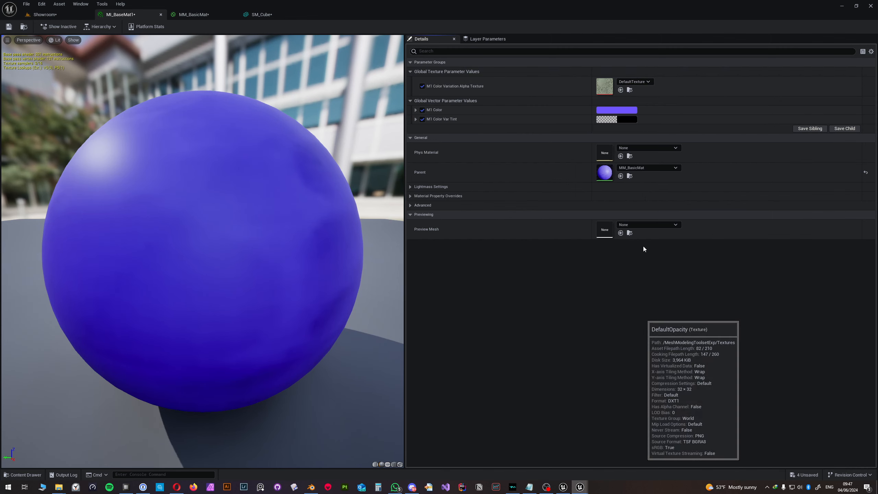
click(9, 28)
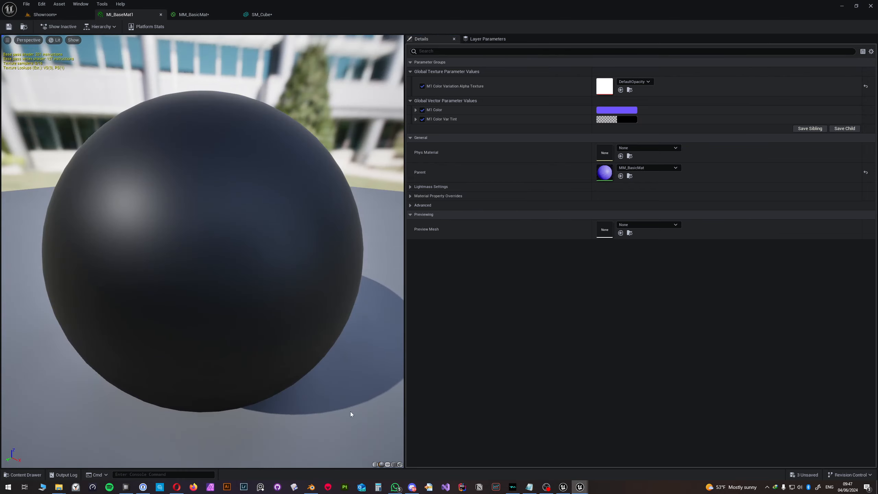
Step: Switch the MI_BaseMat1 preview to a cube mesh
click(394, 464)
drag(251, 291, 242, 274)
right_drag(239, 277, 239, 242)
drag(239, 277, 194, 249)
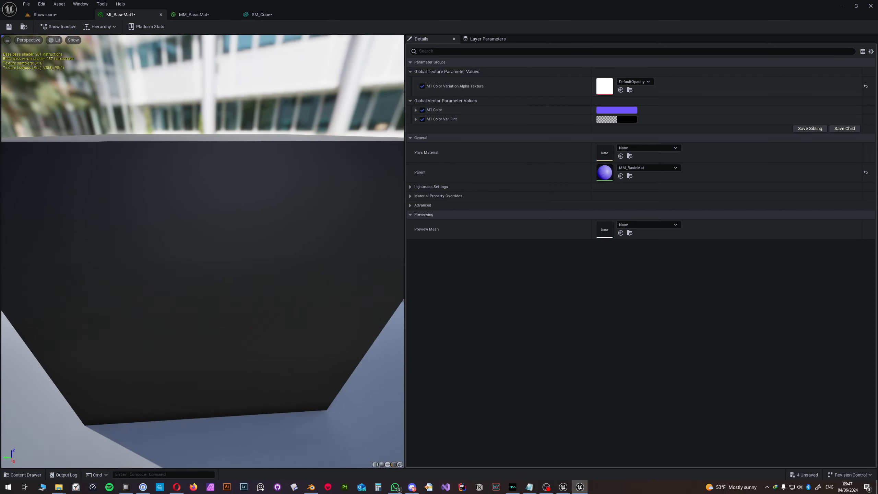
Step: Set M1 Color Variation Alpha Texture to DefaultOverlayCircles and check it on the preview cube
click(634, 82)
click(660, 294)
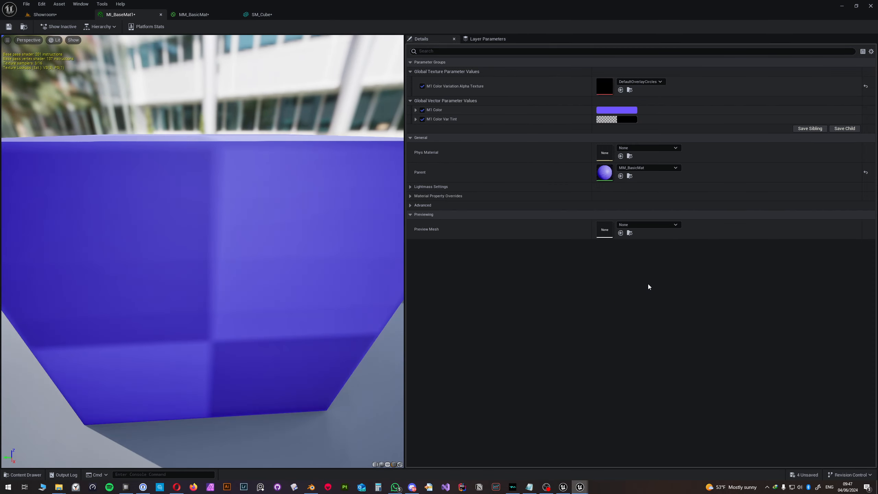
drag(126, 125, 152, 165)
scroll(170, 162, down, 5)
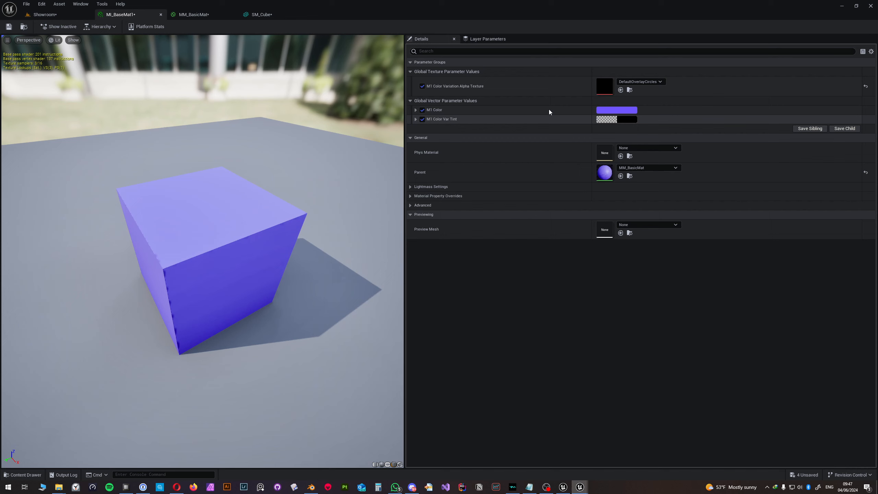
Step: Search the texture assets for "macro" and set M1 Color Variation Alpha Texture to T_MacroVariation
click(641, 81)
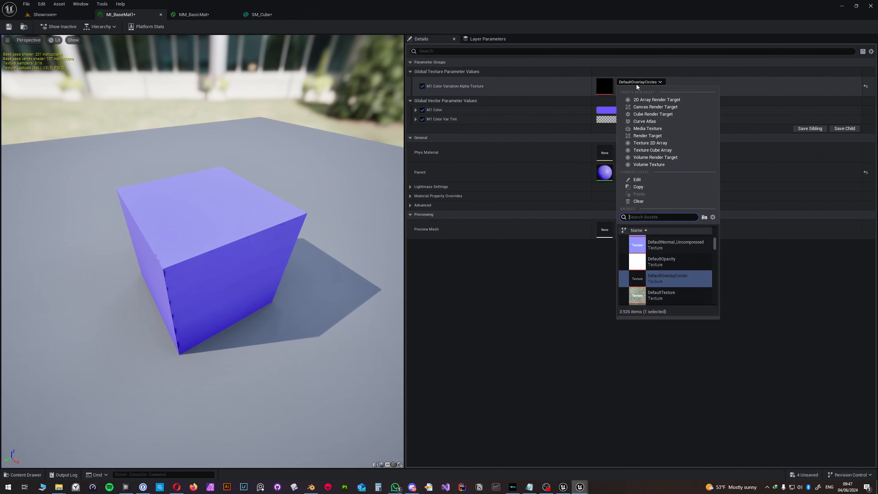
click(569, 248)
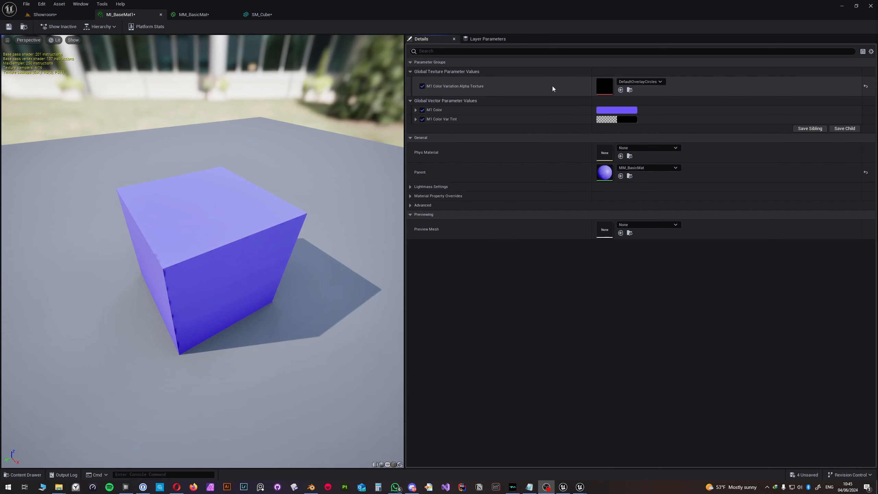
click(634, 82)
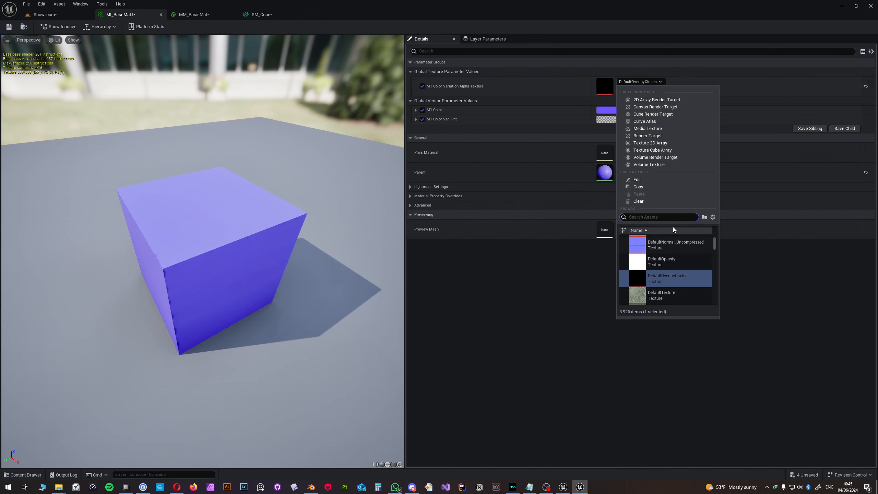
mouse_move(668, 245)
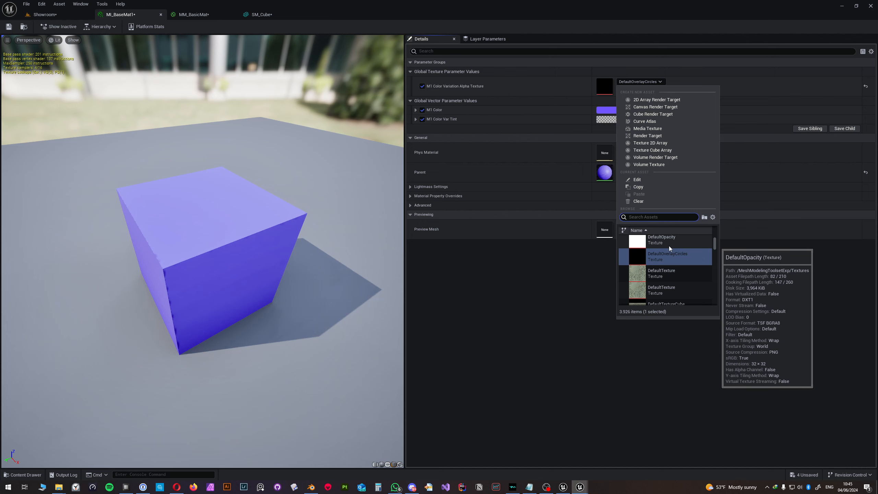
text(macro)
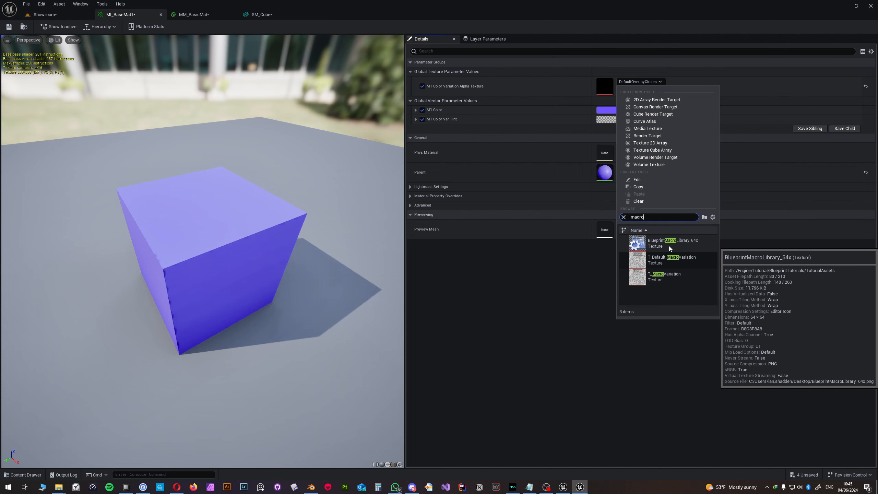
mouse_move(662, 279)
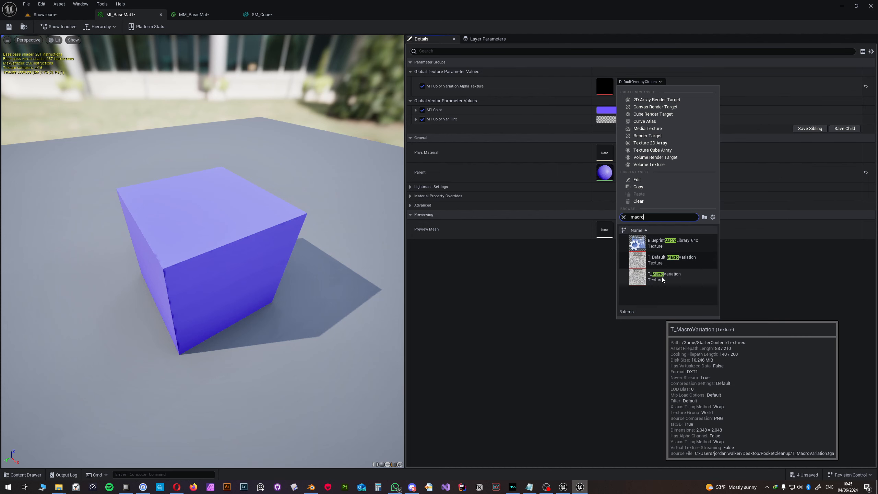
click(663, 276)
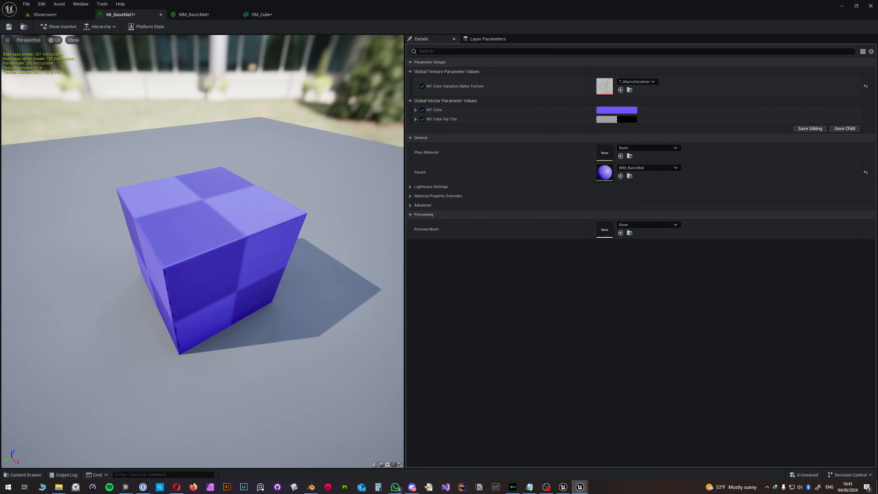
Step: Examine the macro variation pattern on the preview cube from several angles and distances
right_drag(239, 249, 238, 215)
mouse_move(187, 280)
right_down()
mouse_move(187, 267)
mouse_move(186, 280)
right_up()
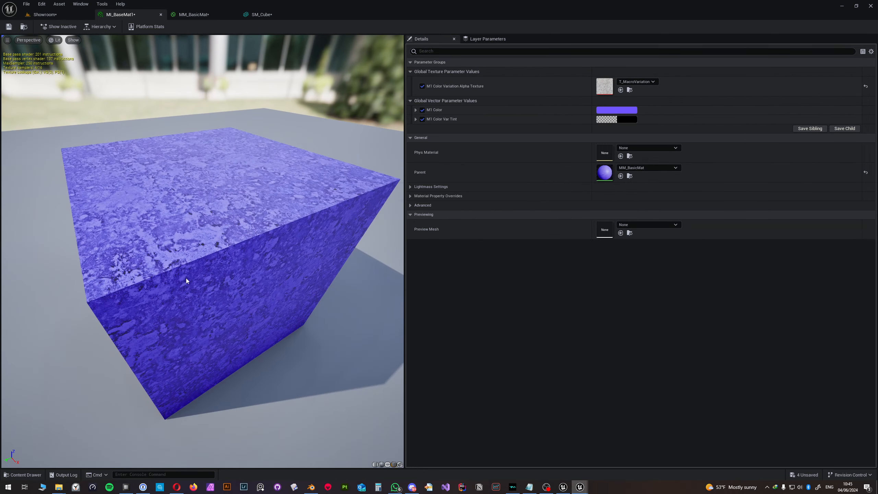
drag(186, 280, 176, 298)
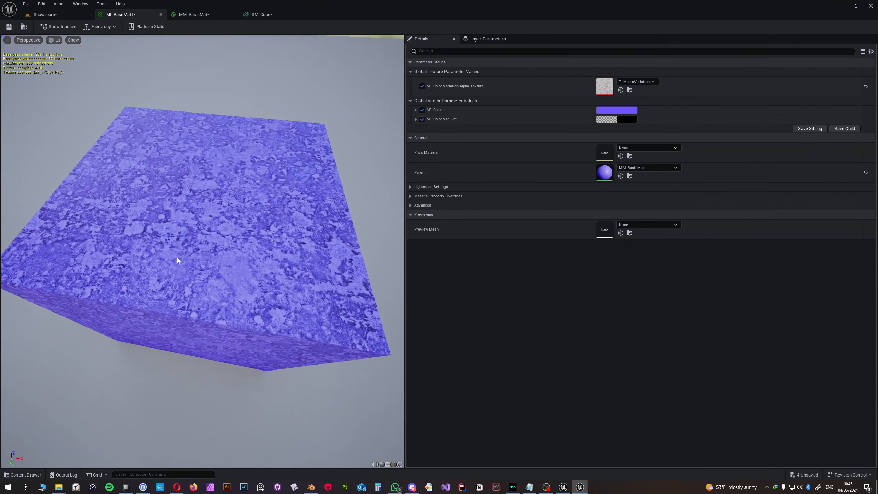
scroll(176, 255, up, 3)
scroll(175, 255, down, 1)
scroll(175, 255, down, 1)
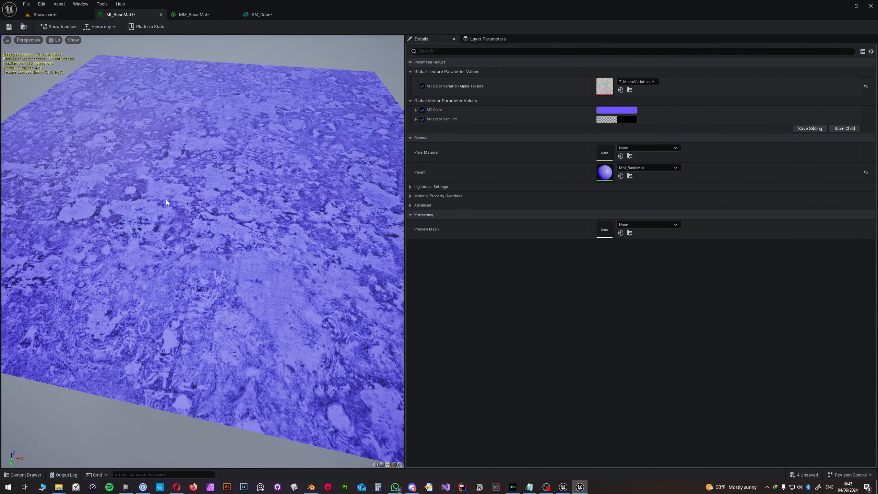
drag(166, 200, 169, 239)
Step: Locate T_MacroVariation among the content assets and open it for a closer look
click(630, 89)
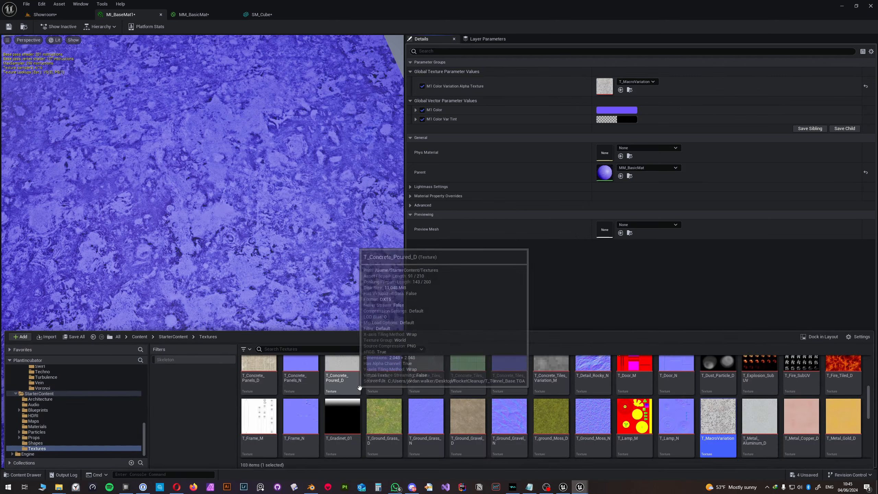
double_click(718, 411)
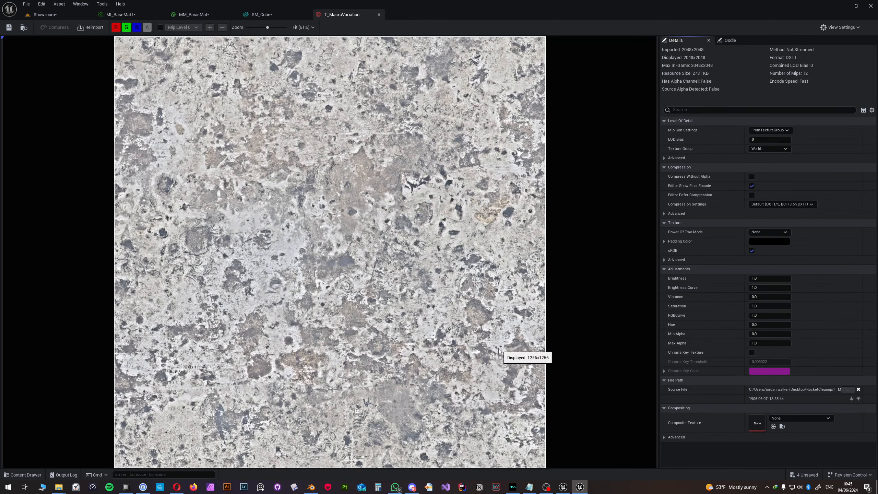
scroll(207, 244, up, 3)
Step: Compare the variation pattern on the SM_Cube mesh with the T_MacroVariation source texture
click(262, 14)
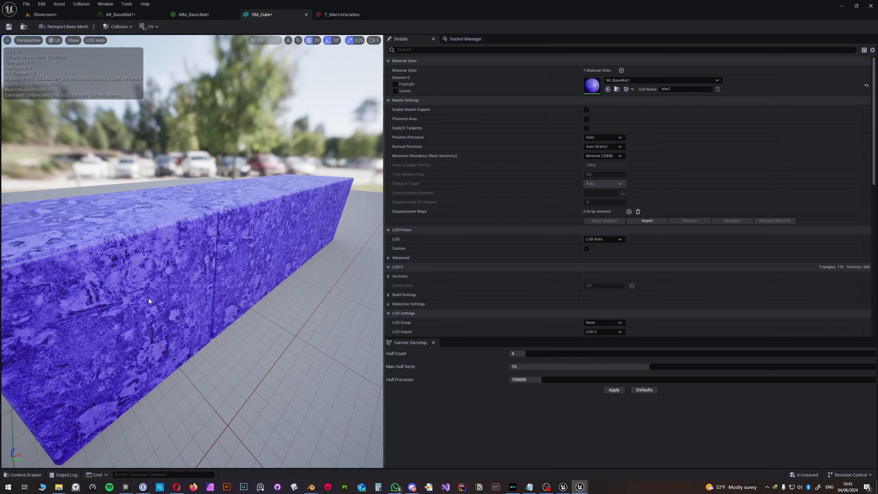
mouse_move(84, 261)
right_down()
mouse_move(152, 259)
mouse_move(77, 262)
right_up()
mouse_move(129, 245)
right_down()
mouse_move(120, 246)
mouse_move(131, 248)
right_up()
scroll(130, 245, up, 4)
click(321, 17)
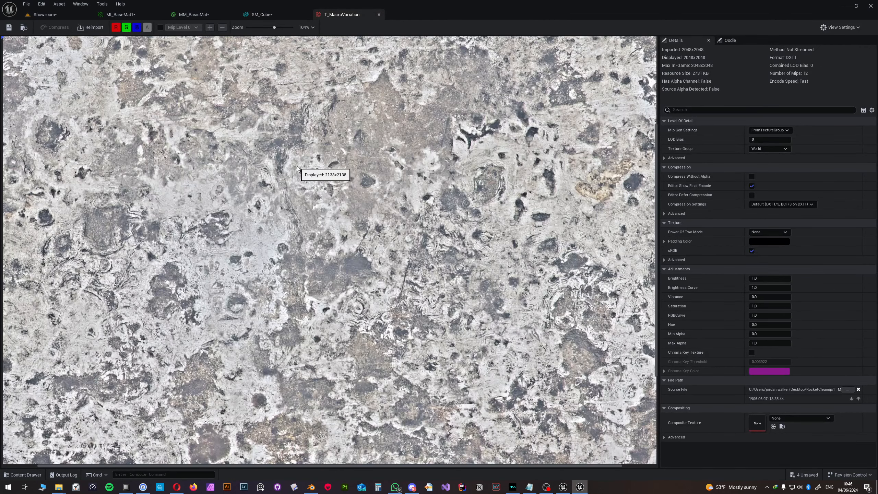
scroll(298, 169, down, 3)
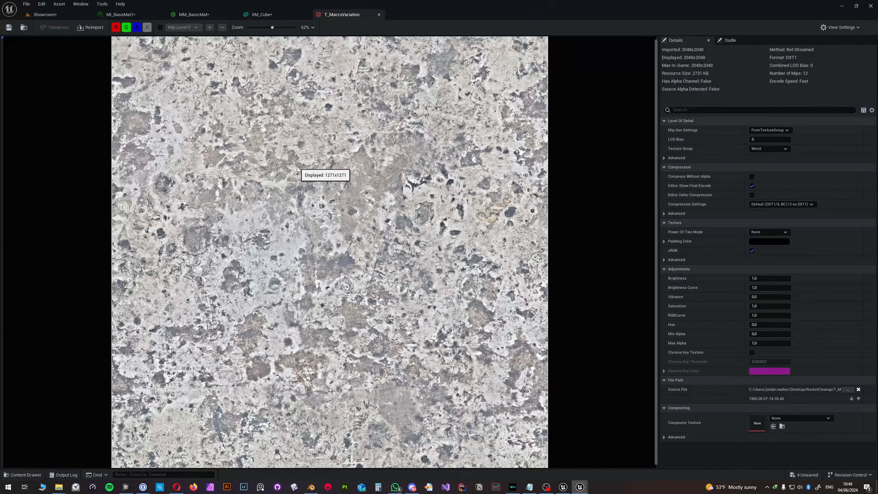
Step: Examine the end and side faces of the SM_Cube mesh up close to judge the scale of the variation
click(262, 14)
right_drag(234, 143, 171, 138)
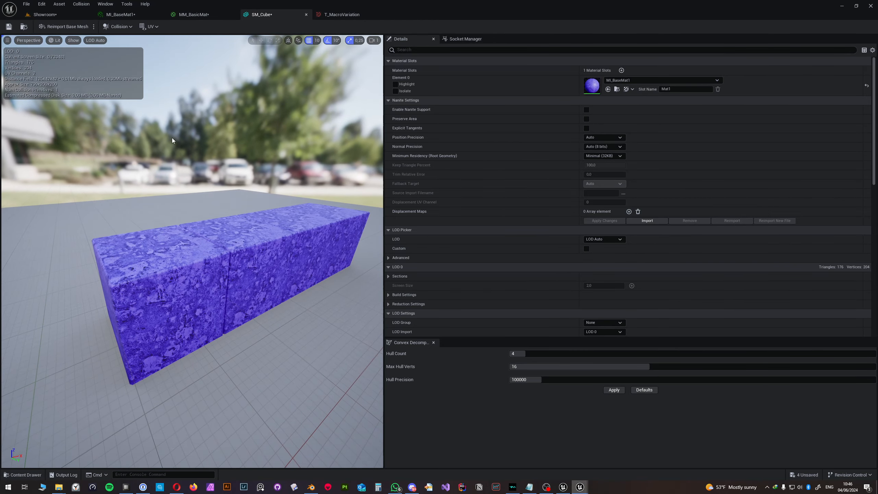
key(w)
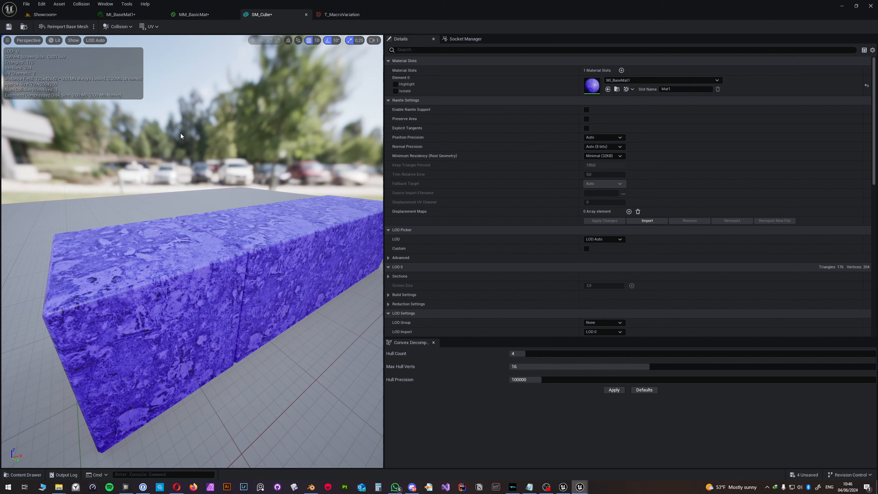
Step: In MM_BasicMat, insert a Multiply node between TexCoord and the M1 Color Variation Alpha Texture, aligned with their connection
click(194, 14)
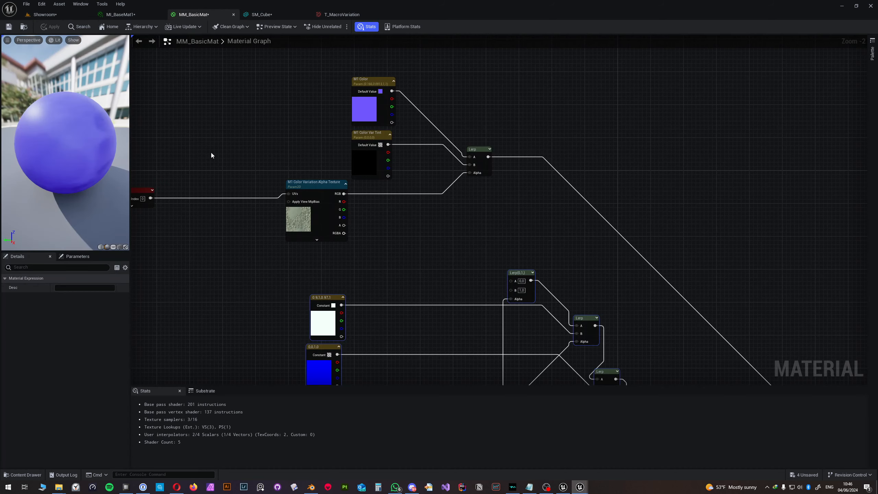
right_drag(212, 153, 366, 177)
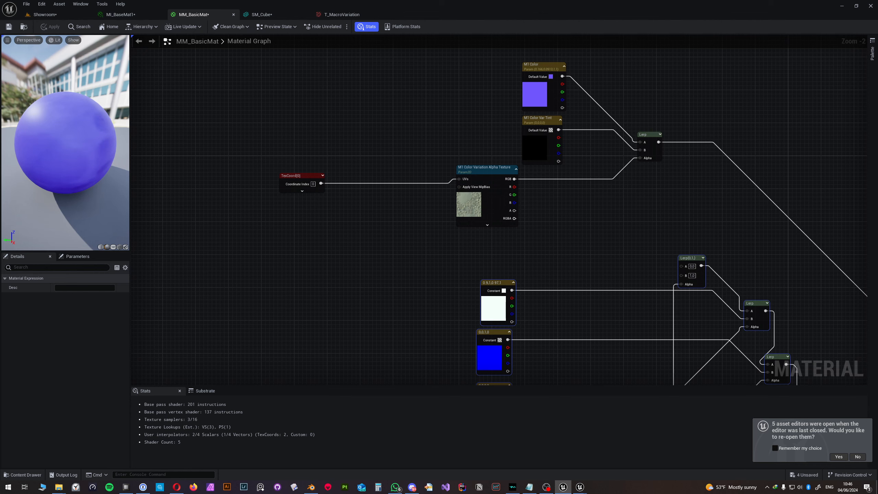
drag(289, 169, 342, 160)
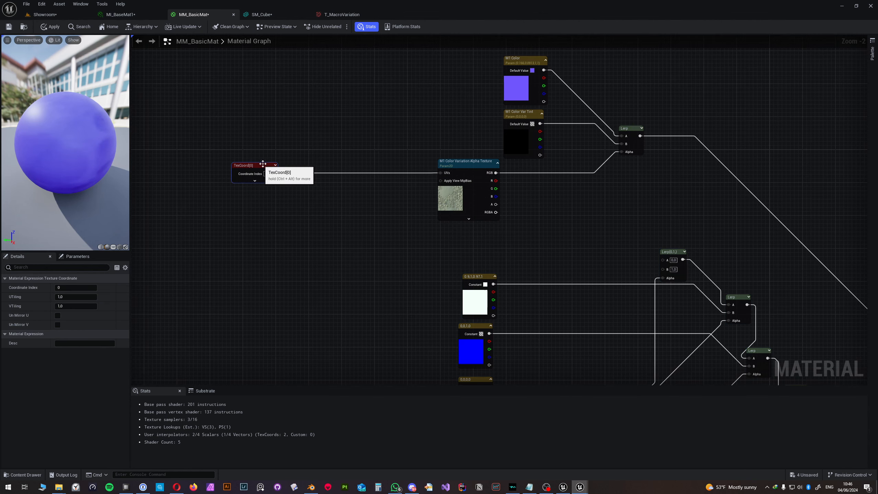
text(multiply)
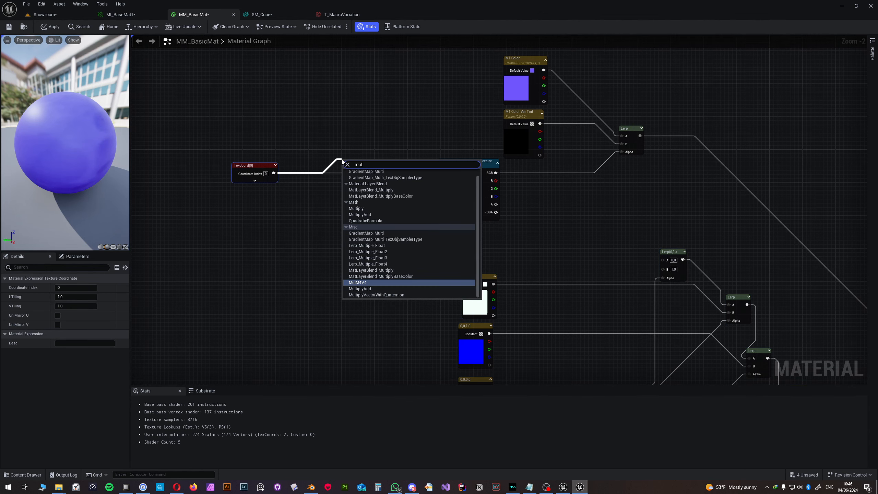
key(Return)
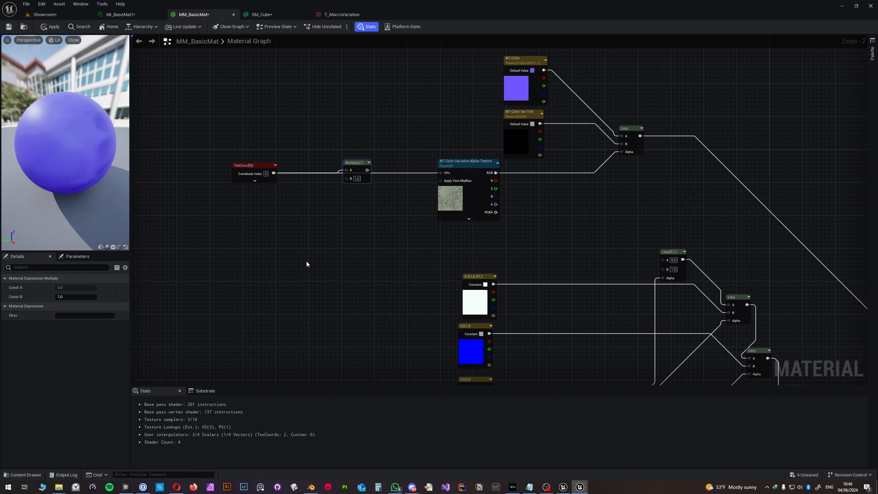
key(m)
click(307, 261)
key(Delete)
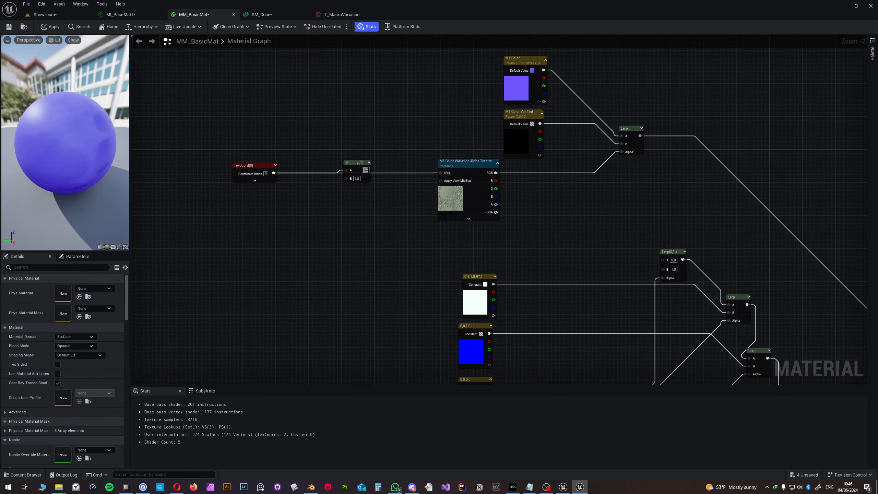
drag(357, 163, 365, 165)
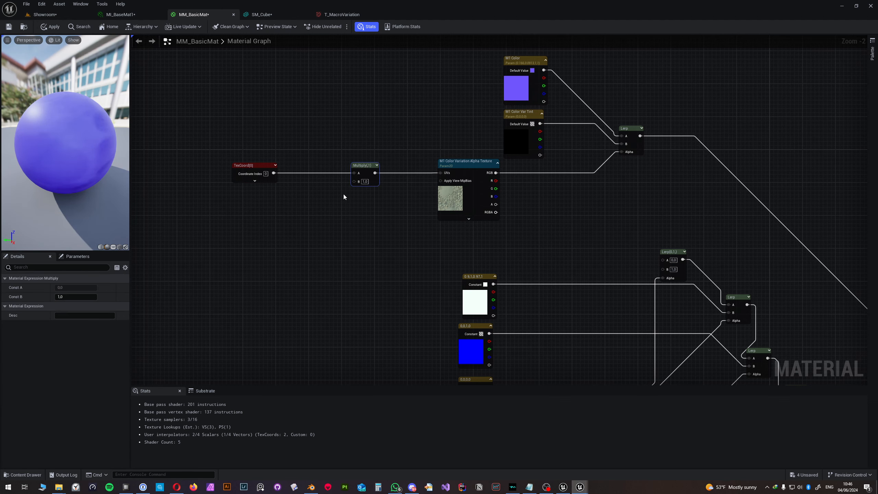
Step: Add a Constant node just below TexCoord and connect it to the B input of the Multiply node
key(1)
click(288, 202)
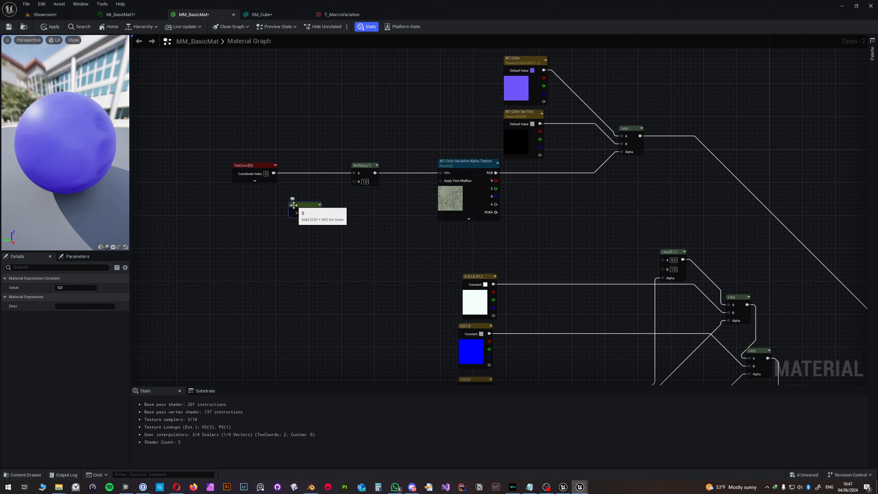
drag(317, 213, 356, 183)
drag(304, 205, 304, 190)
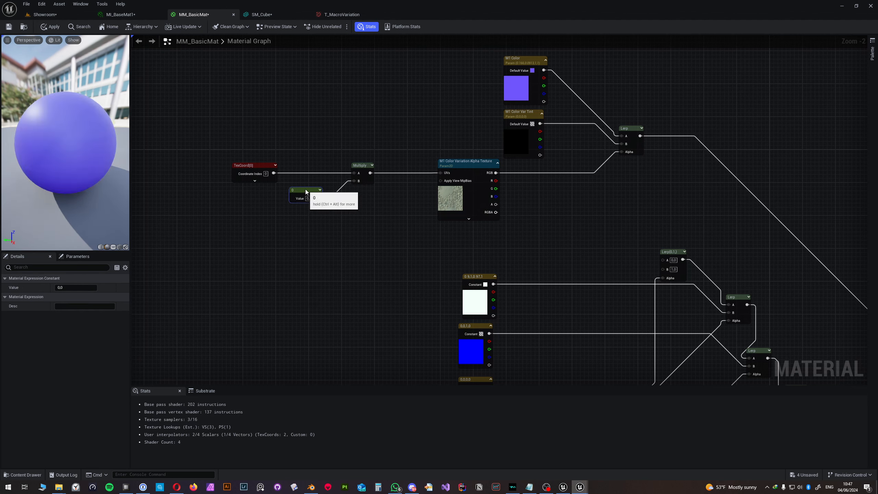
Step: Convert the constant to a parameter named "M1 Micro Variation Alpha tile" and apply the material changes
right_click(306, 190)
click(327, 204)
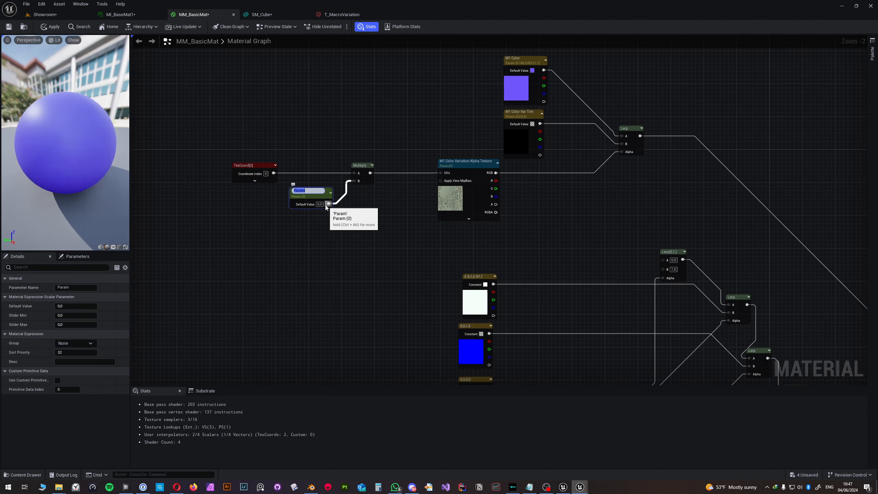
text(C)
key(BackSpace)
key(ctrl+a)
key(BackSpace)
text(M1 Micro Variation Alph)
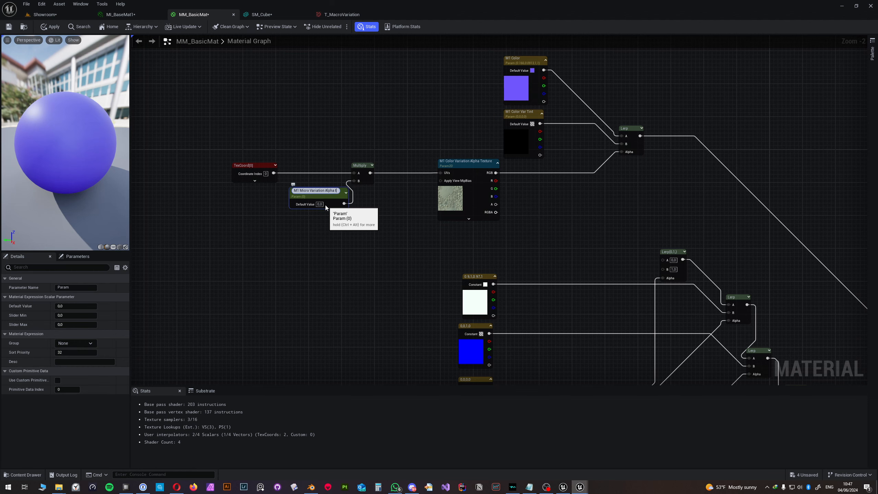
text(a tile)
key(Return)
scroll(325, 205, up, 1)
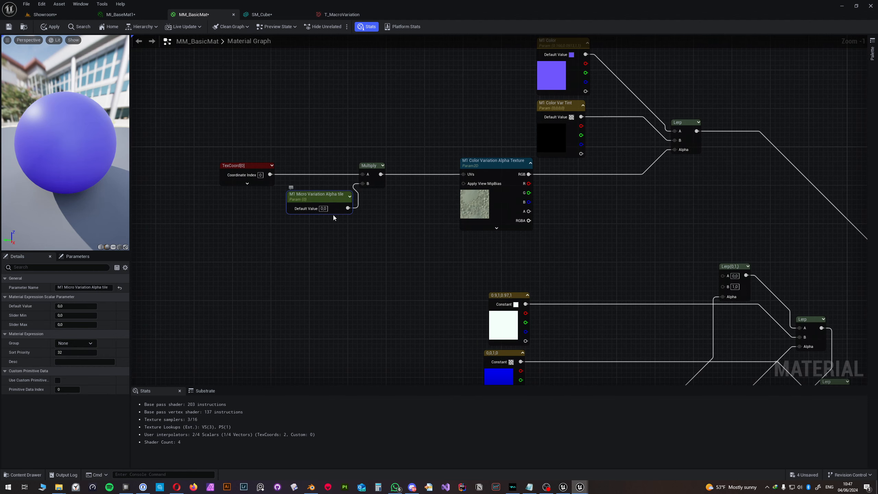
click(50, 27)
Step: Look over the SM_Cube in the Showroom level with its selection cleared
click(120, 14)
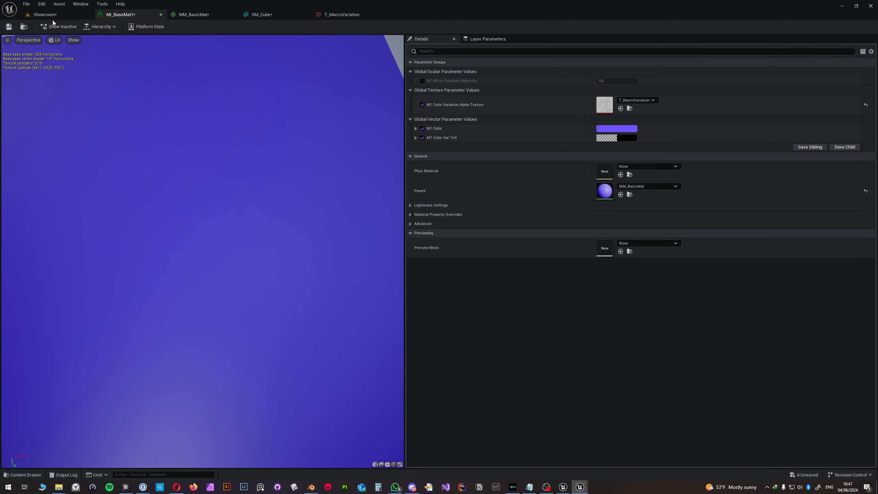
click(74, 16)
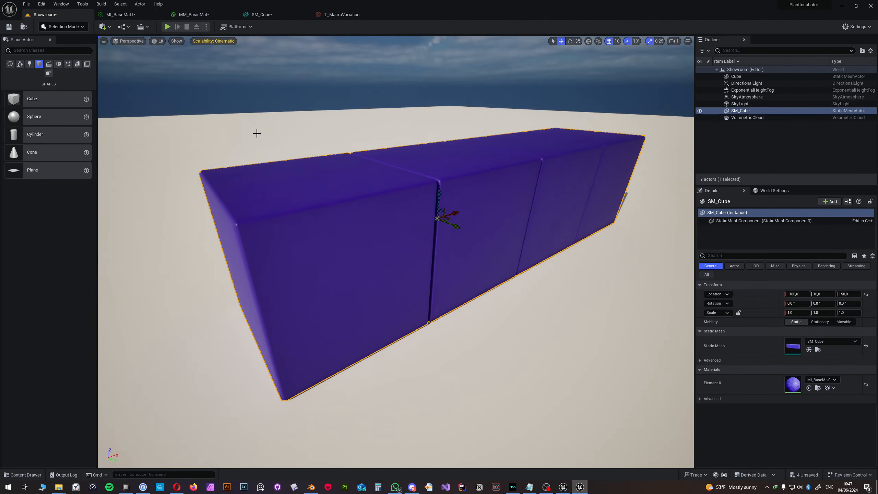
right_drag(257, 133, 263, 128)
scroll(262, 140, down, 3)
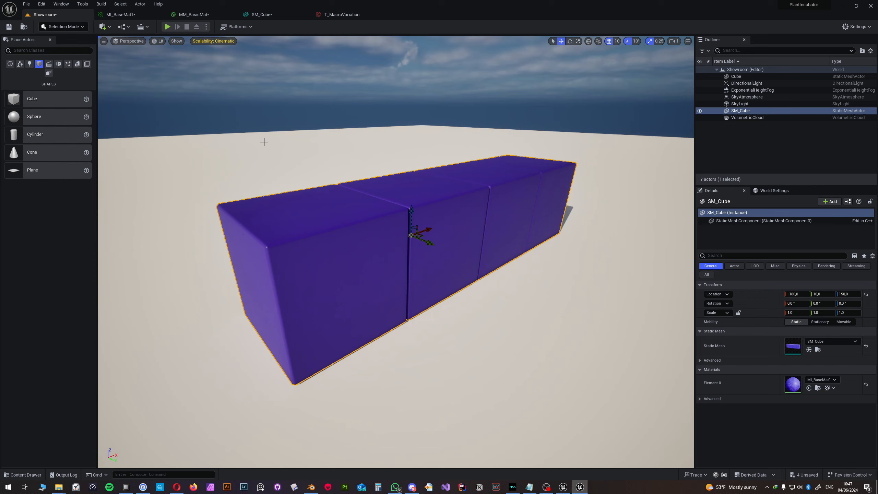
right_click(288, 186)
click(277, 78)
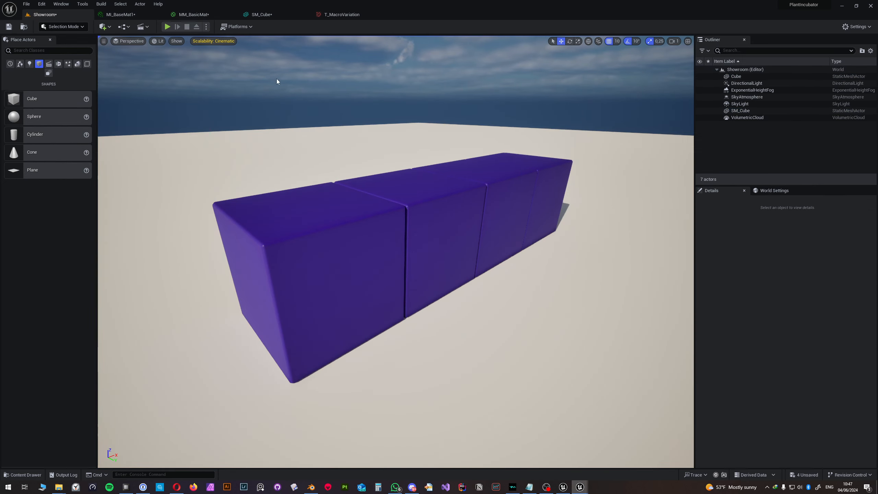
Step: Enable the M1 Micro Variation Alpha tile override in the MI_BaseMat1 material instance
click(340, 15)
click(263, 15)
click(194, 15)
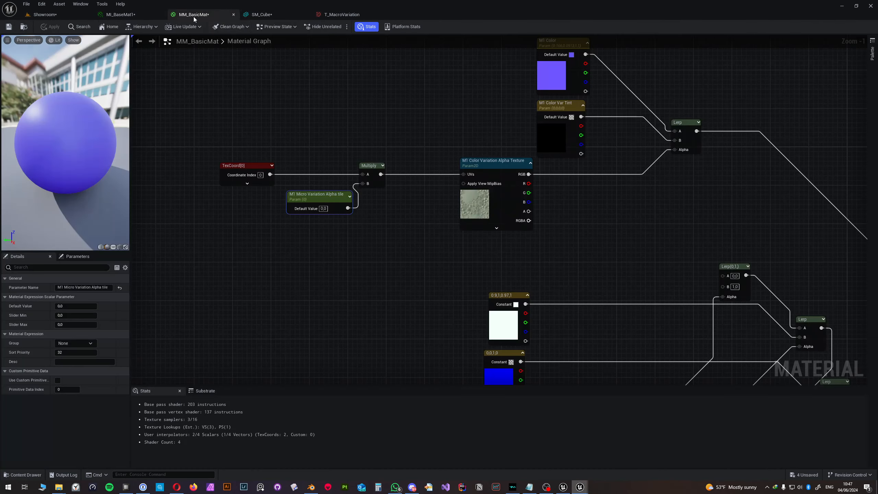
click(118, 15)
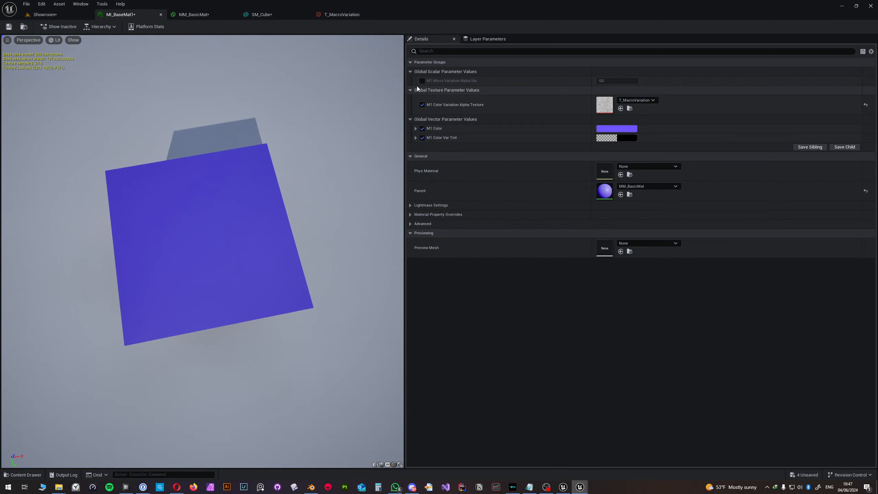
click(423, 80)
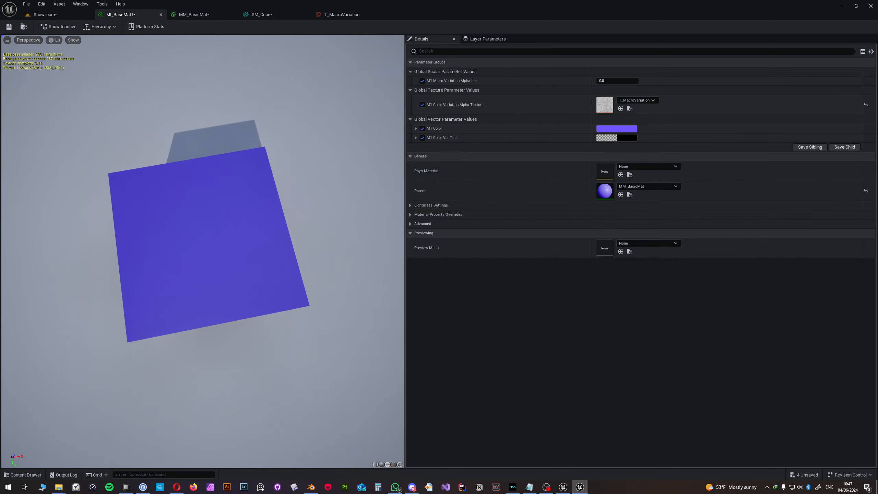
Step: Detach the MI_BaseMat1 editor into a floating window and show it over the Showroom level
drag(117, 15, 227, 89)
drag(357, 95, 688, 121)
click(44, 16)
Step: Set M1 Micro Variation Alpha tile to about 3.25 and inspect the pattern on the cube in the level
drag(747, 194, 804, 195)
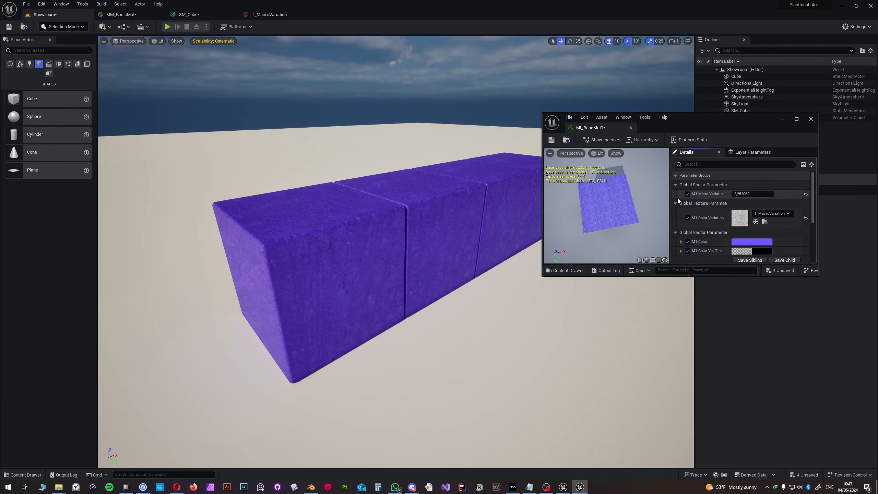
right_drag(450, 242, 428, 225)
key(w)
key(s)
key(s)
Step: Raise M1 Micro Variation Alpha tile to about 26.7 and inspect the cube's surface at close range
drag(751, 195, 810, 194)
key(w)
right_drag(333, 247, 305, 249)
key(w)
key(w)
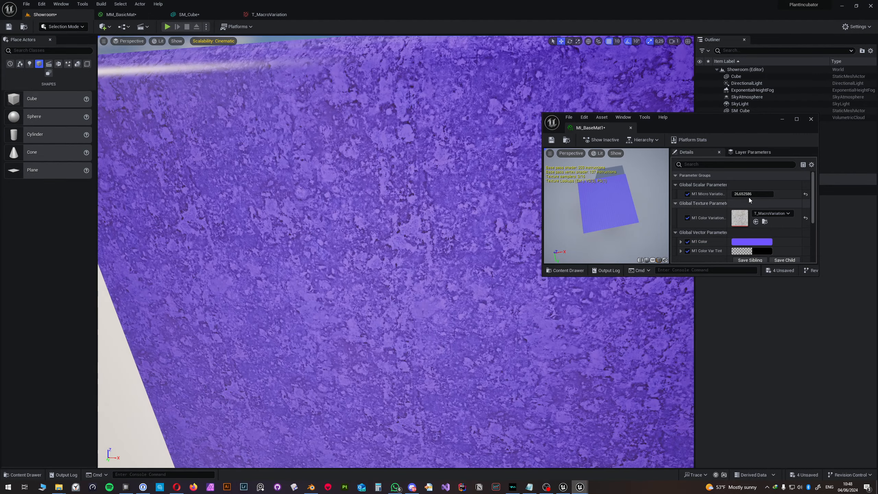
Step: Reduce M1 Micro Variation Alpha tile to about 3.94 and check the whole cube from farther back
drag(749, 196, 725, 195)
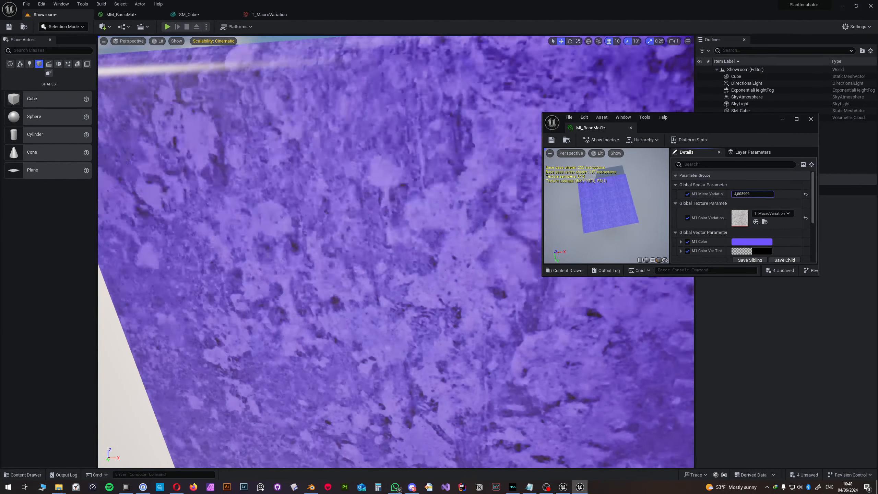
key(s)
right_drag(346, 249, 387, 250)
key(a)
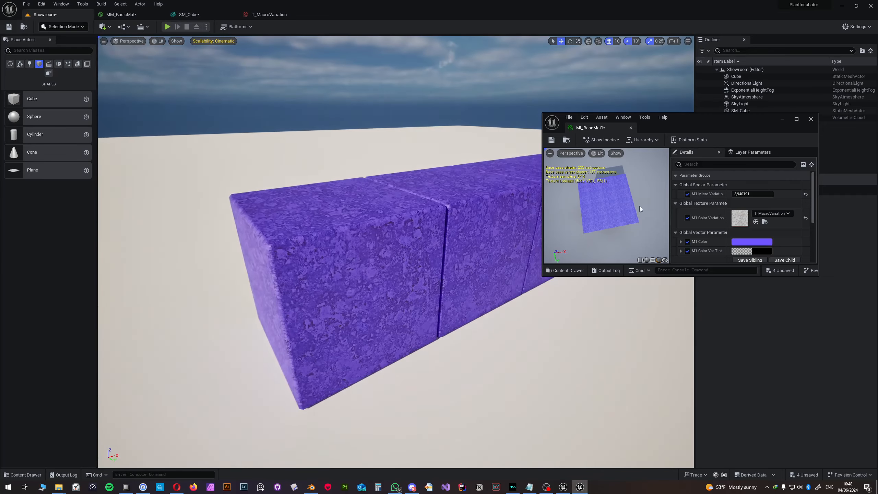
Step: Set M1 Micro Variation Alpha tile to about 9.77 and view the cube from above
drag(743, 195, 747, 195)
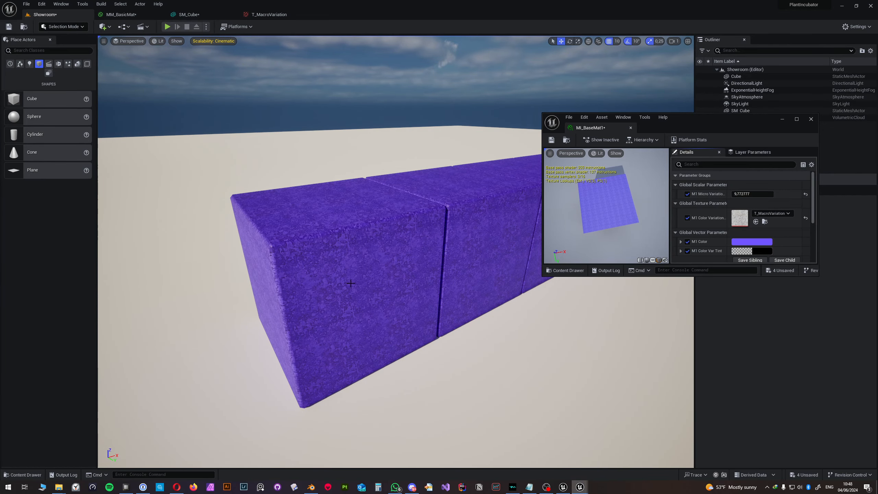
key(w)
right_drag(351, 283, 380, 293)
key(e)
key(w)
key(a)
key(w)
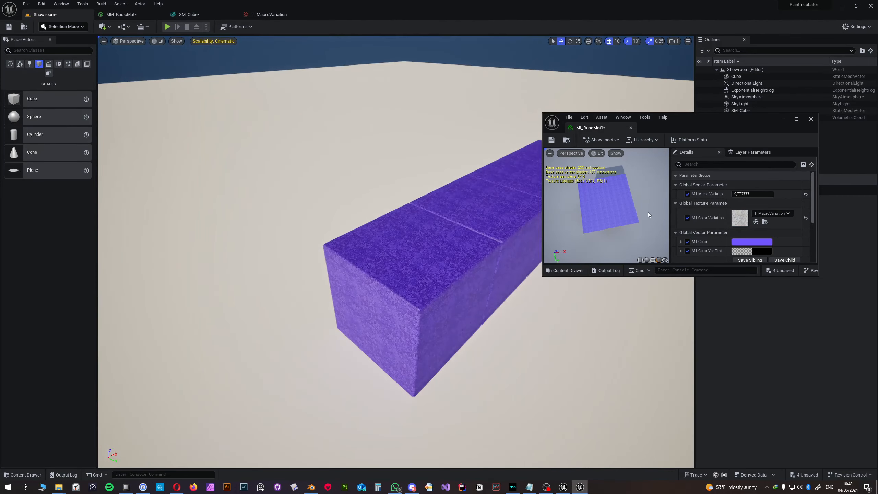
Step: Try an M1 Micro Variation Alpha tile value of about 41.67 and check the cube's top face
drag(752, 194, 778, 194)
key(w)
right_drag(402, 278, 402, 287)
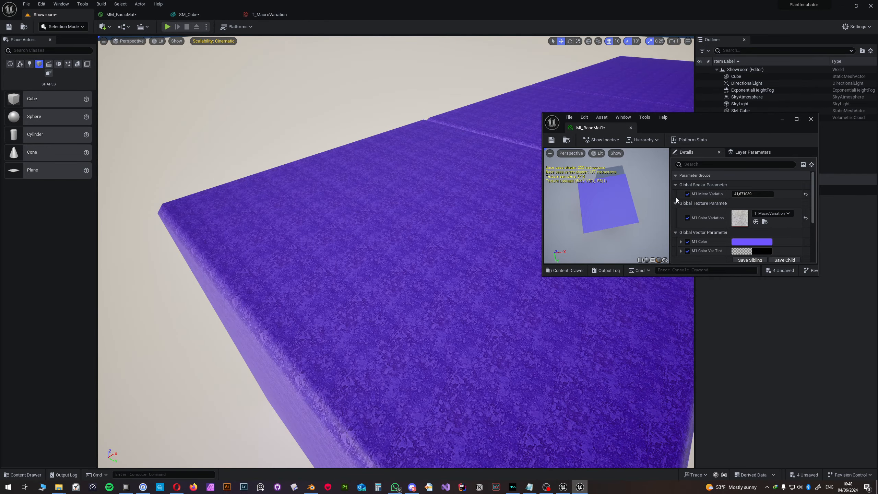
Step: Set M1 Micro Variation Alpha tile to about 8.69 and check the cube's long side in the level
drag(752, 194, 733, 194)
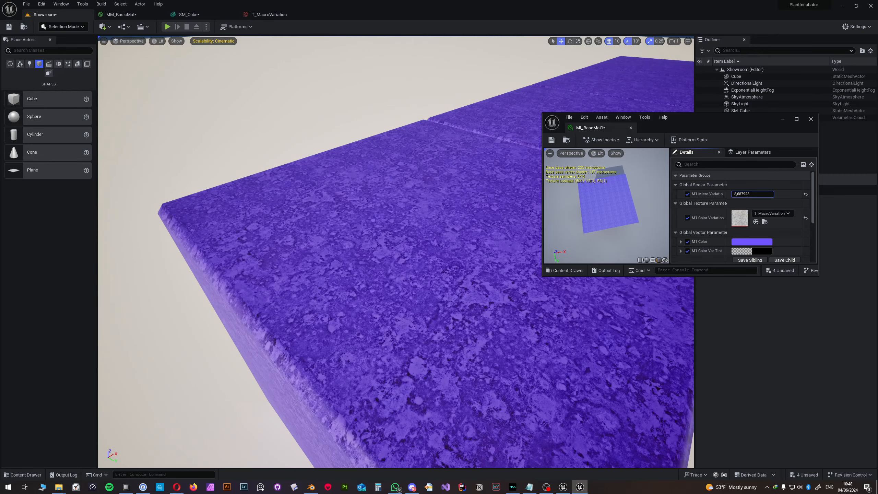
key(s)
right_drag(442, 259, 420, 224)
key(d)
key(w)
key(d)
key(w)
key(a)
key(w)
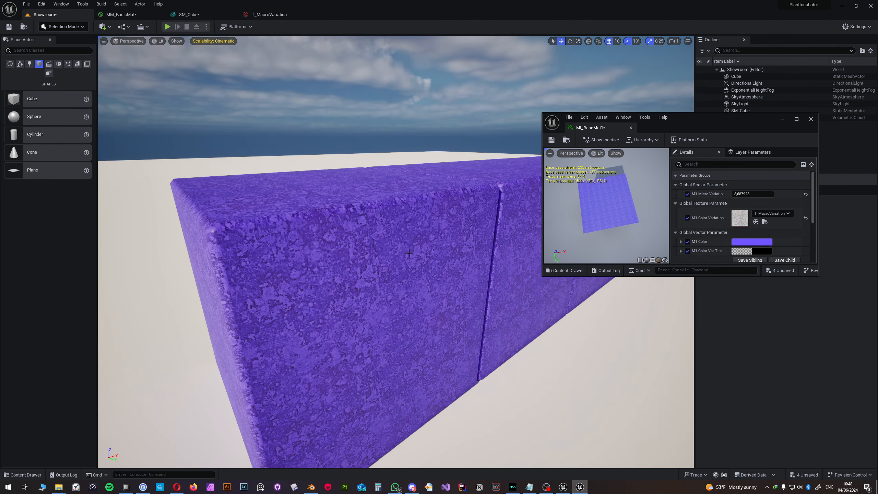
Step: Examine the tiled variation on the cube's top, front and side faces for repetition
right_drag(397, 253, 362, 269)
key(e)
key(e)
key(w)
key(a)
key(e)
key(a)
key(d)
key(w)
key(s)
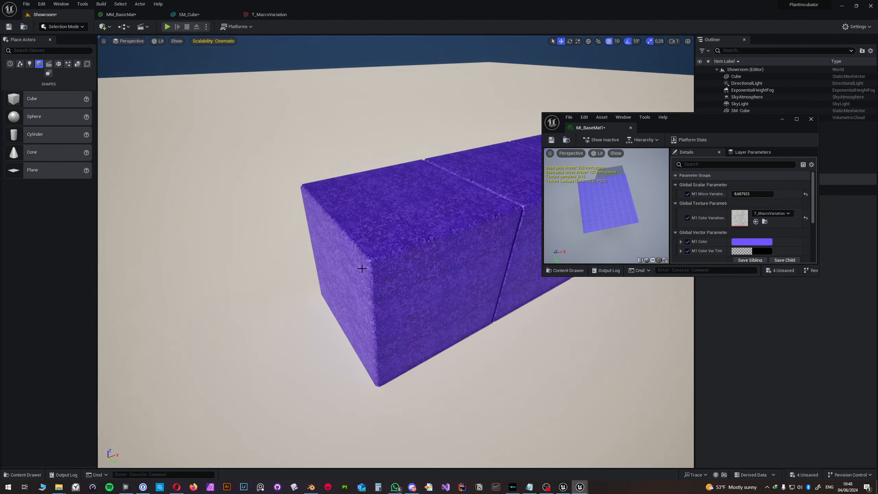
scroll(363, 268, up, 4)
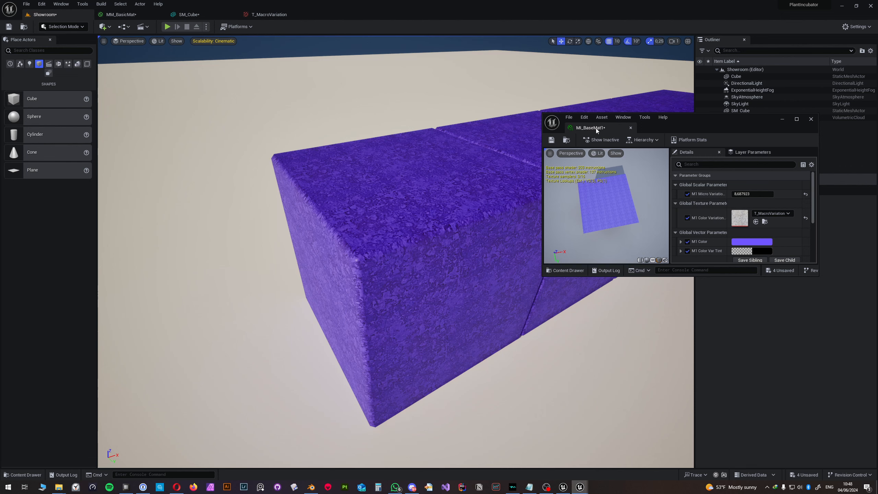
Step: Dock the MI_BaseMat1 editor back with the others and move MM_BasicMat's TexCoord node far away from the Multiply node
drag(595, 127, 211, 18)
click(121, 14)
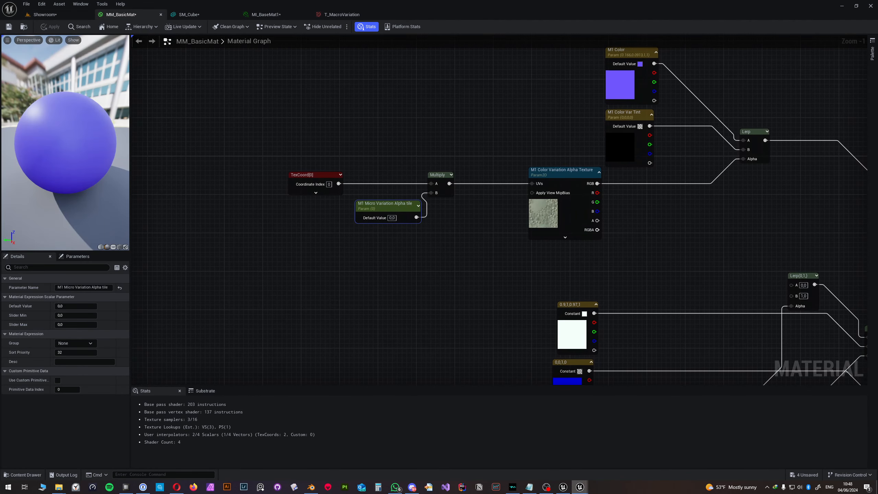
drag(320, 175, 174, 159)
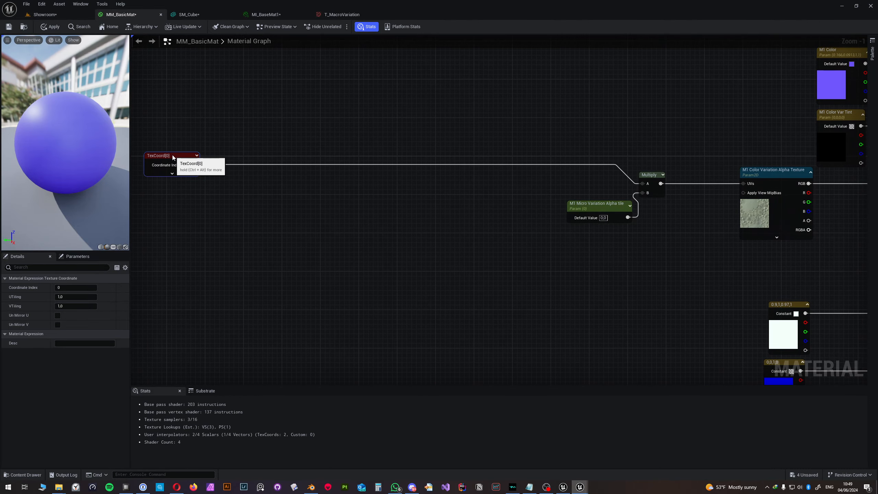
Step: Add a CustomRotator node in the space between the TexCoord and Multiply nodes
right_click(366, 218)
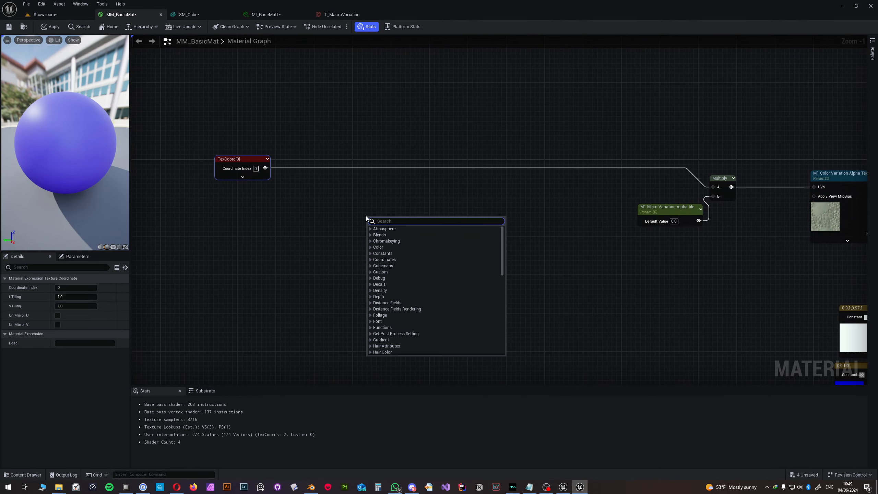
text(custom rot)
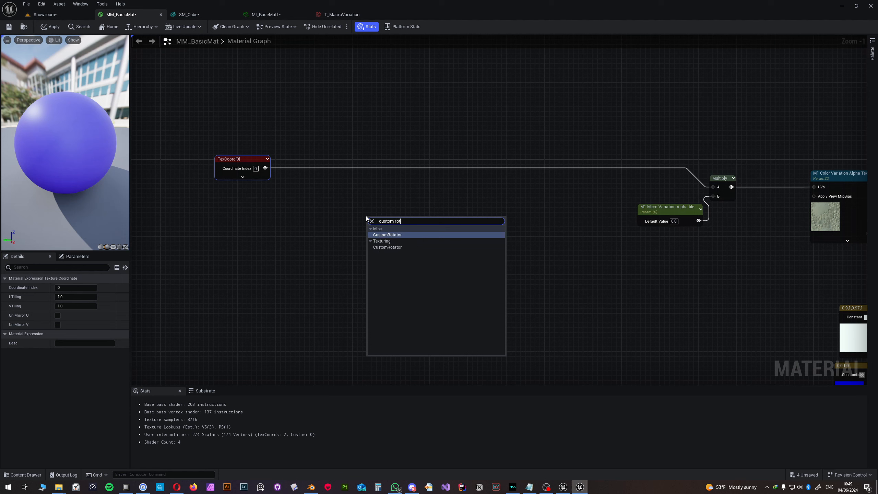
Step: Add a CustomRotator node and two scalar Constant nodes between the TexCoord node and the tiling Multiply
key(Return)
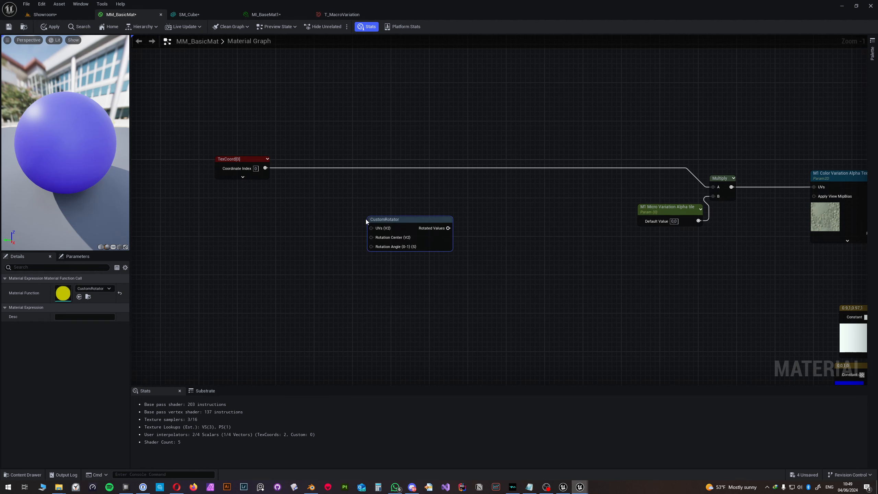
drag(382, 231, 417, 213)
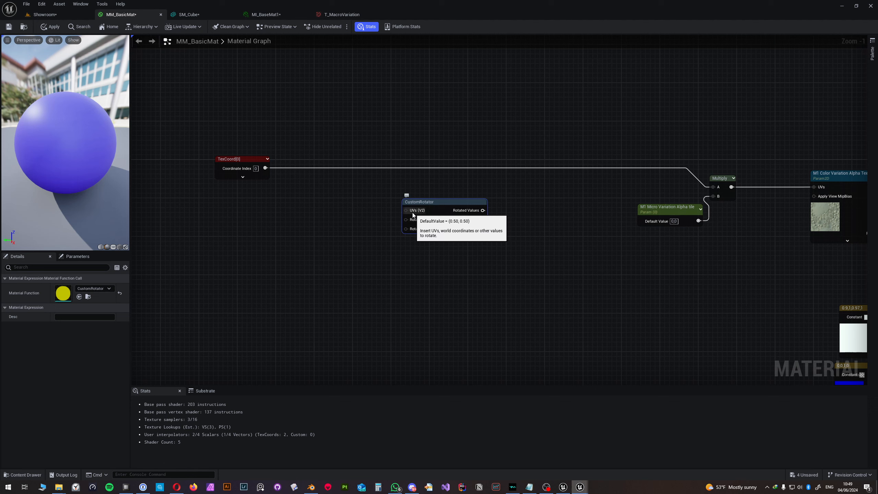
click(248, 215)
click(247, 217)
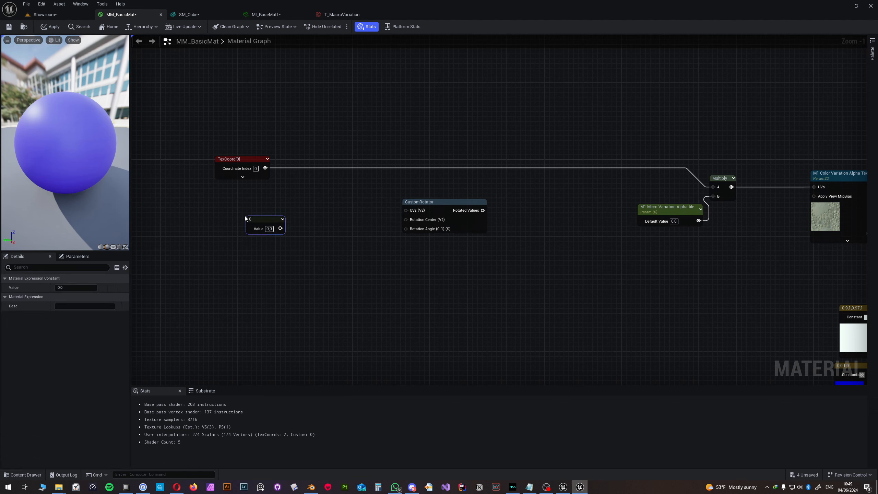
click(250, 262)
drag(261, 231, 268, 229)
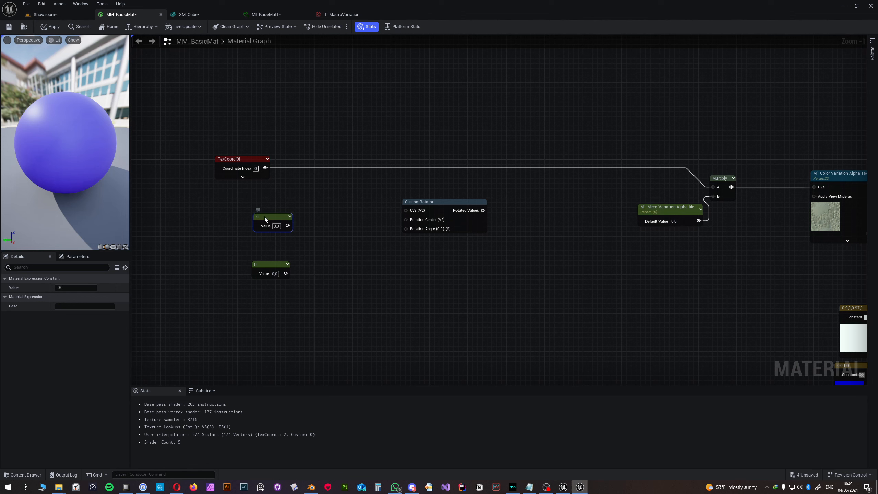
Step: Convert the two new constants into scalar parameters named U and V
right_click(264, 218)
click(287, 232)
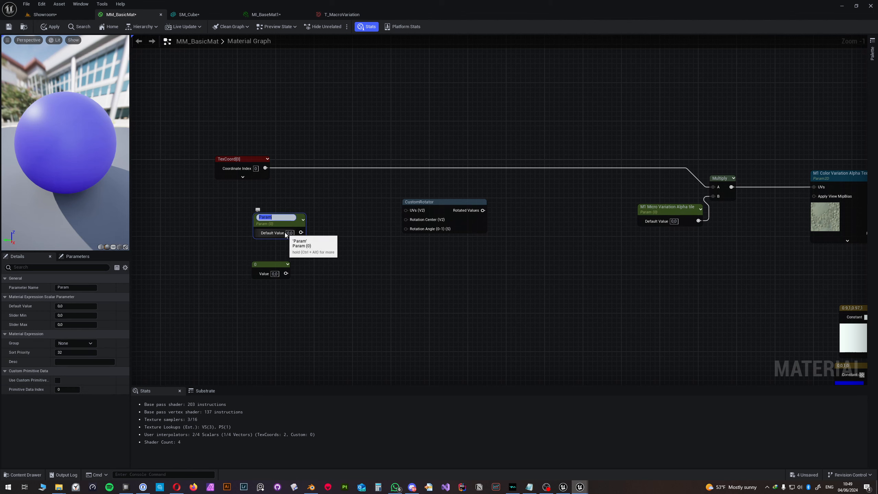
text(U)
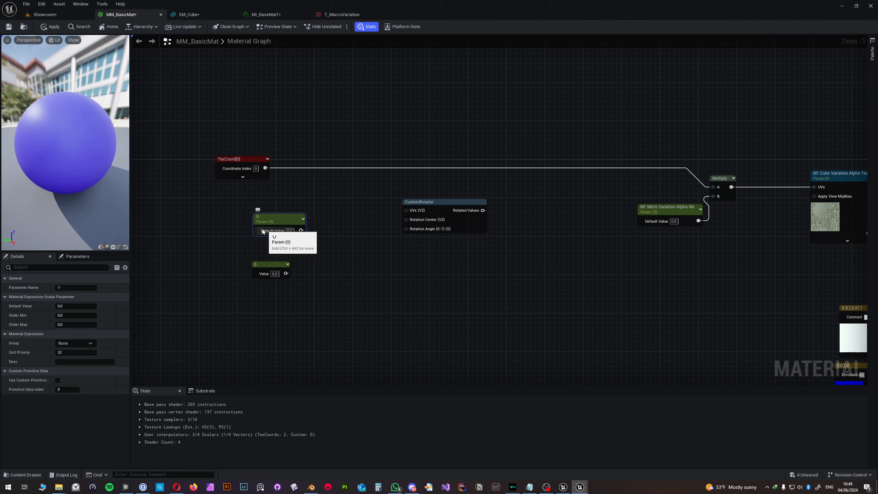
key(Return)
right_click(271, 269)
click(300, 281)
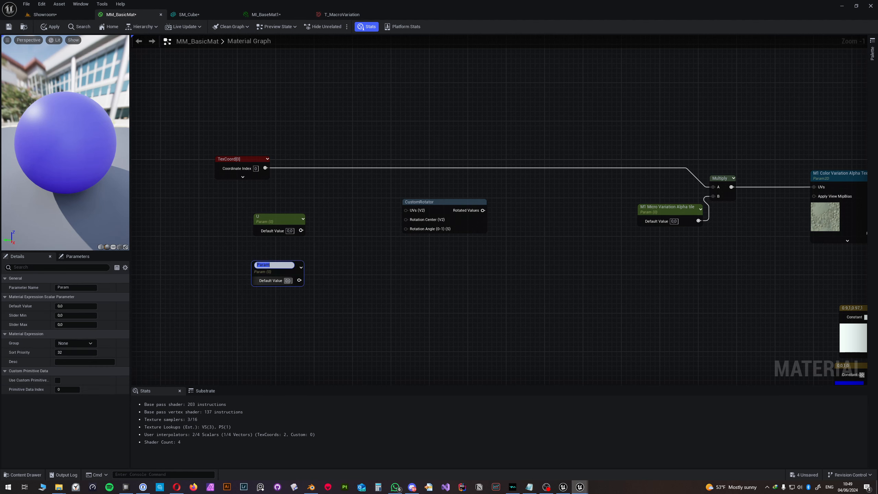
key(Return)
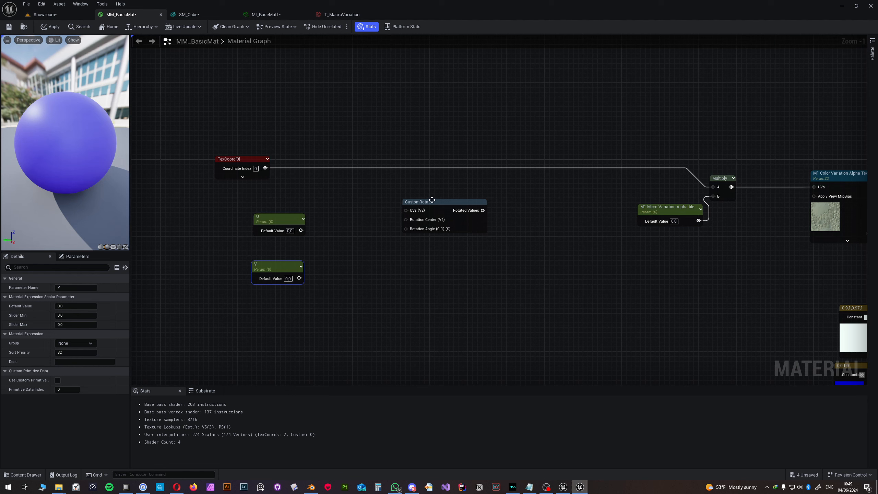
Step: Make room beside the CustomRotator and add a Multiply node with TexCoord feeding its A input
drag(432, 200, 489, 201)
drag(265, 168, 397, 202)
click(309, 179)
key(m)
click(357, 198)
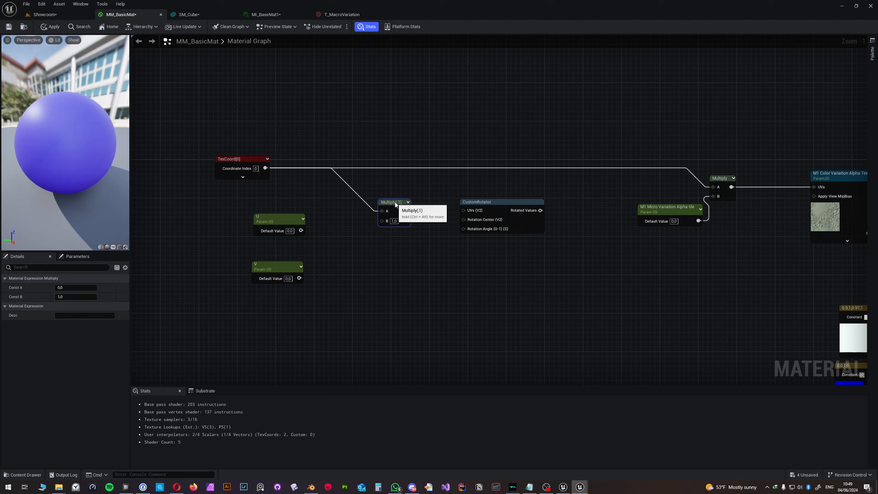
Step: Stack U and V below TexCoord, combine them with an AppendVector node, and feed the result into the new Multiply's B input
drag(287, 224, 271, 229)
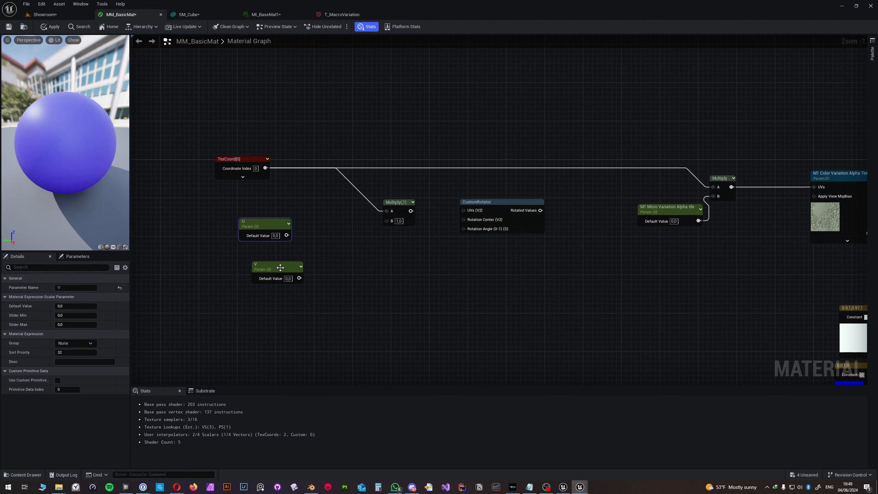
drag(283, 269, 271, 255)
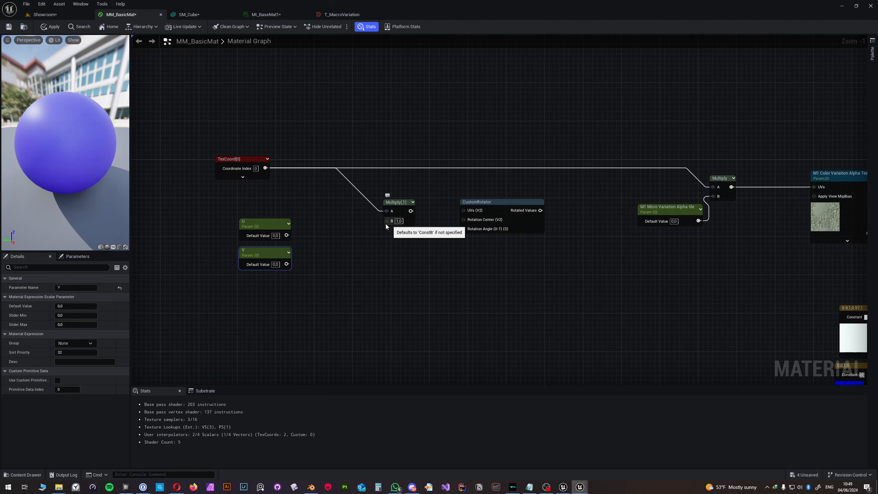
click(329, 247)
right_drag(328, 247, 326, 251)
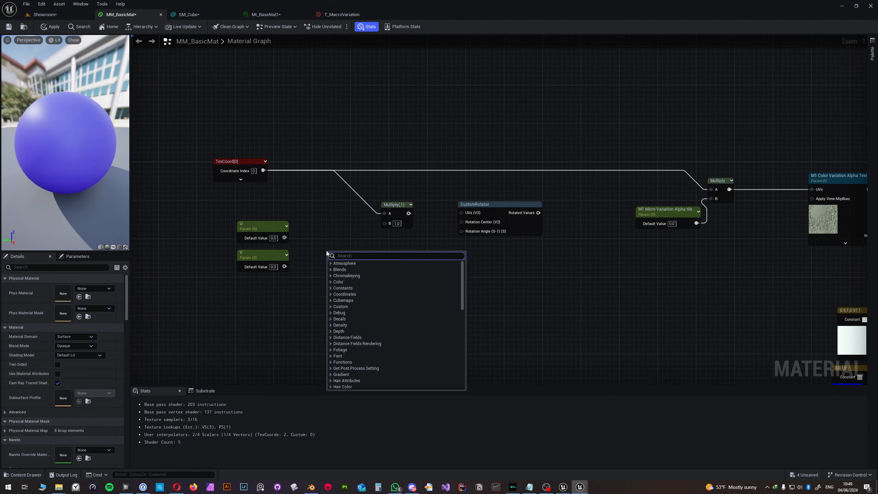
text(append)
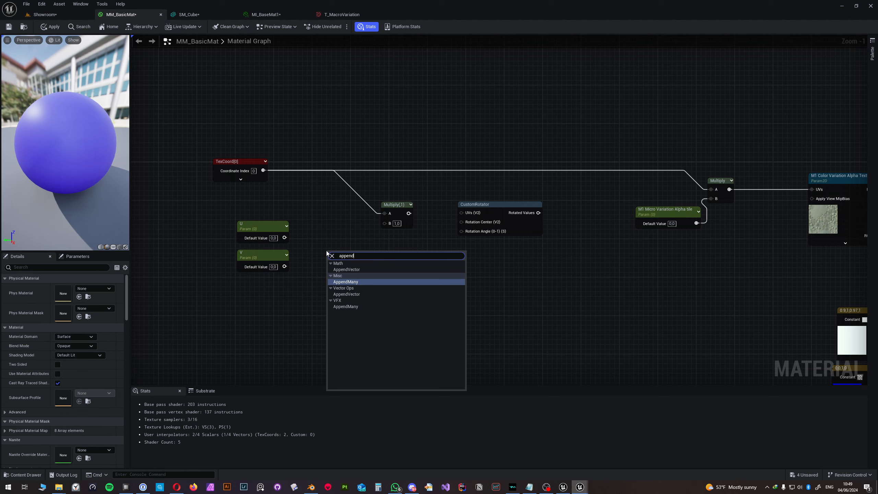
click(355, 270)
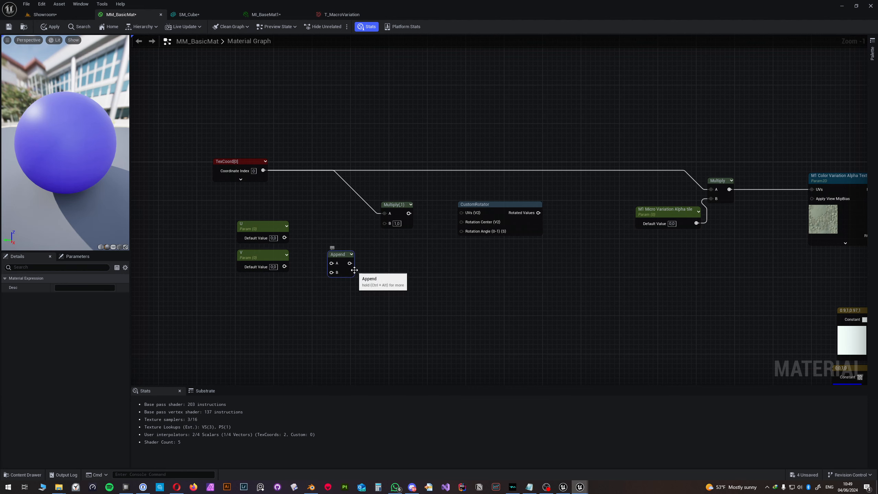
drag(354, 270, 345, 248)
drag(284, 238, 322, 242)
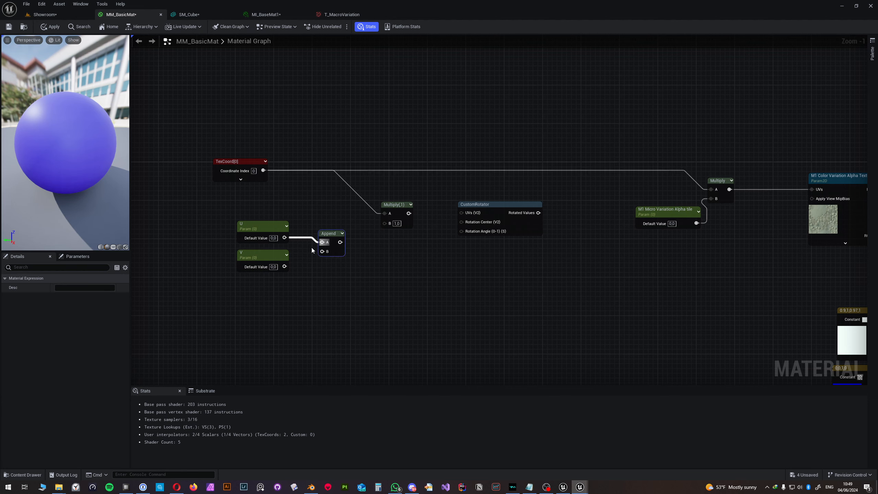
drag(285, 267, 385, 223)
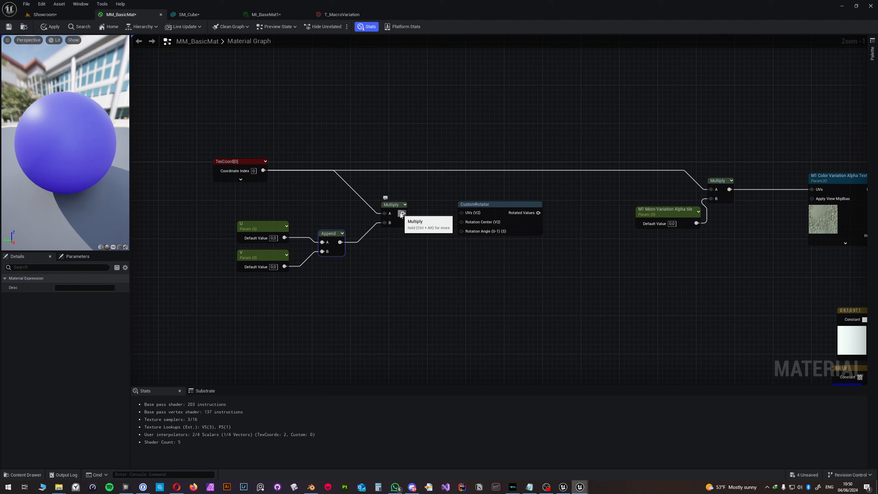
Step: Connect the new Multiply to the CustomRotator's UVs and the Rotated Values to the tiling Multiply's A input
drag(402, 213, 497, 224)
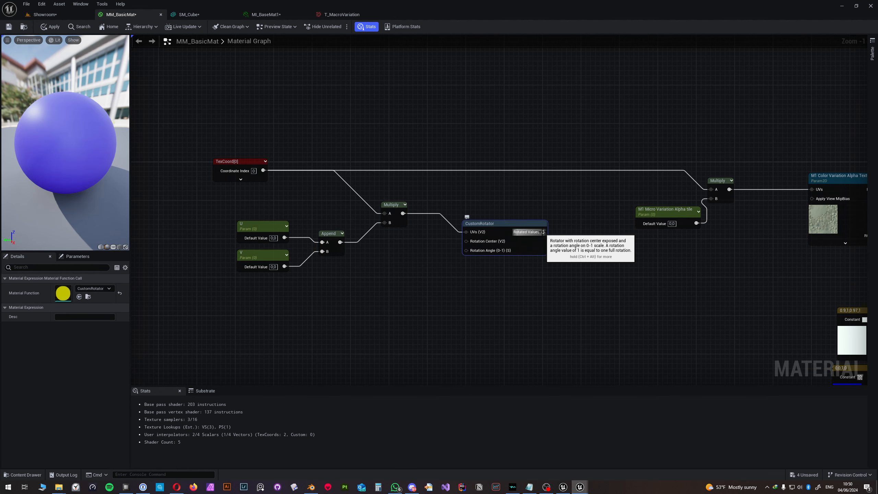
right_drag(543, 232, 459, 231)
drag(459, 230, 580, 255)
right_drag(471, 195, 560, 189)
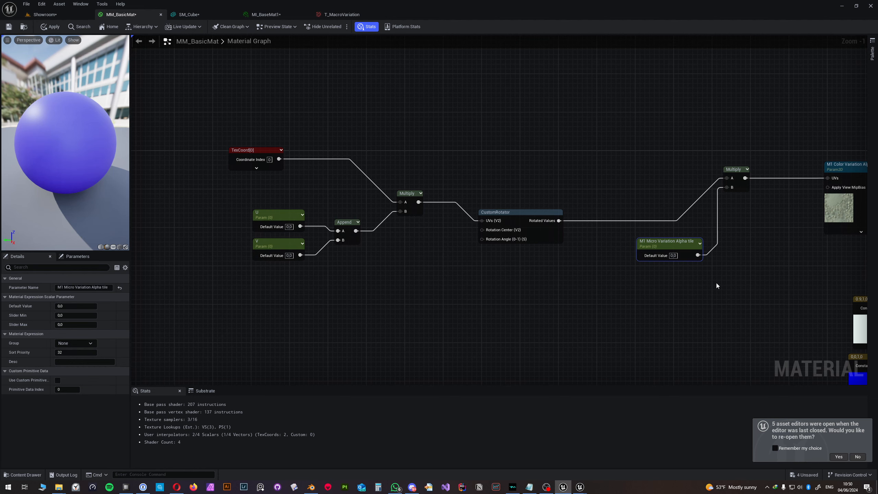
Step: Add a two-component constant vector set to 0.5, 0.5 and connect it to the CustomRotator's Rotation Center
click(390, 281)
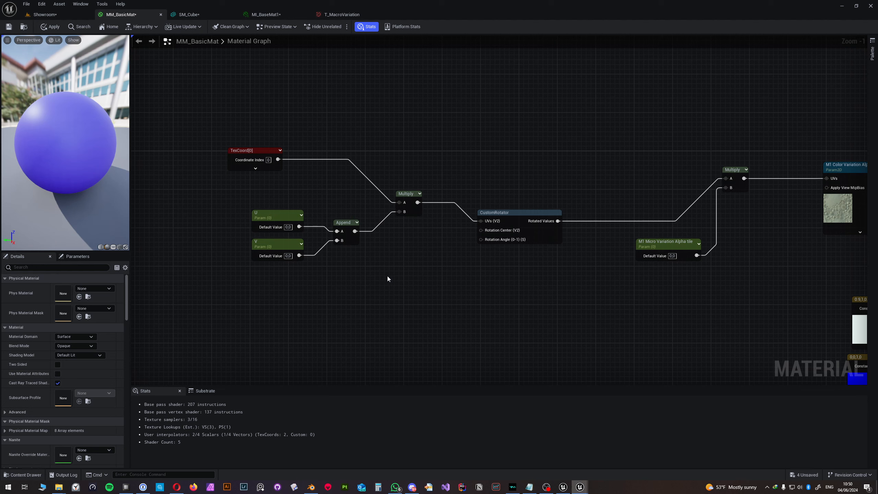
click(398, 270)
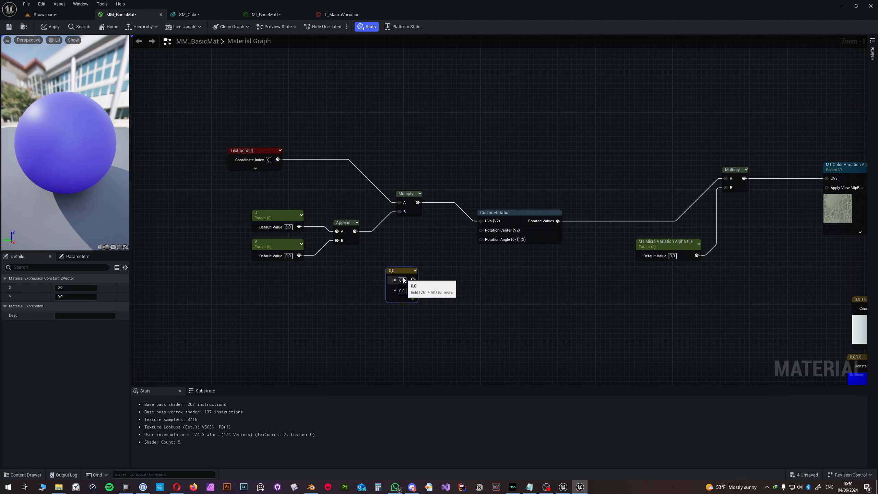
text(.5,0)
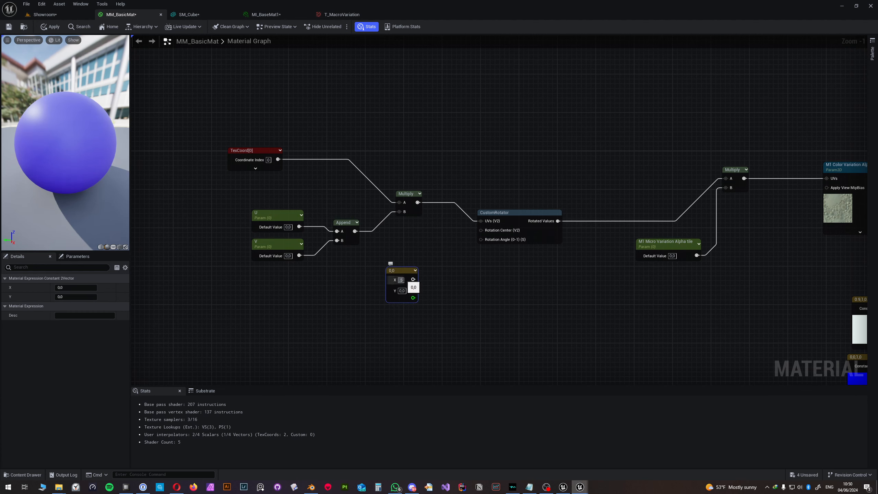
text(.5)
key(Return)
drag(412, 280, 481, 231)
drag(403, 272, 412, 233)
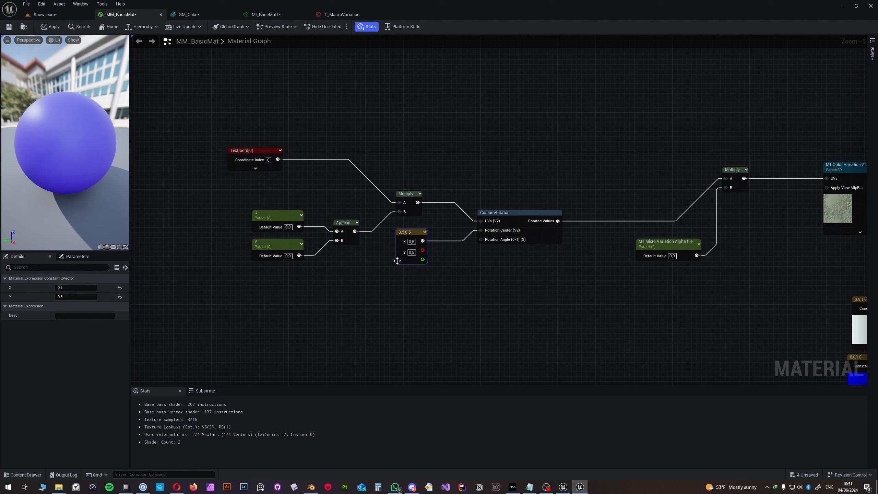
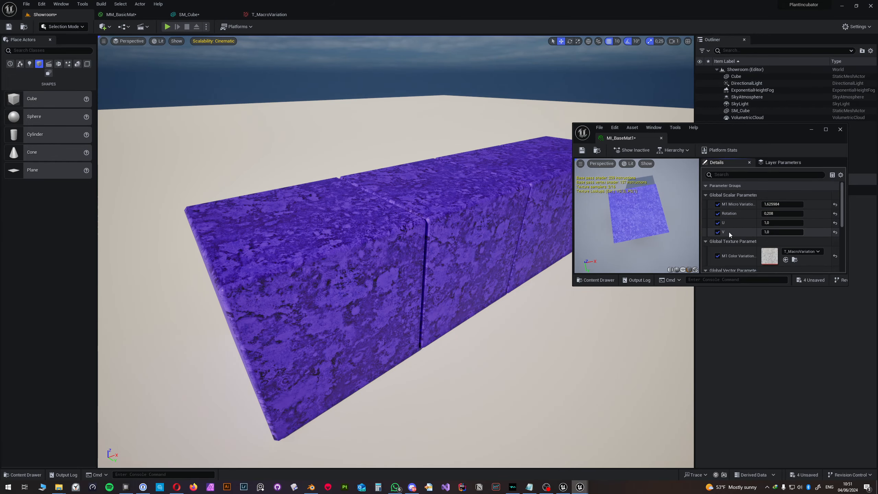
Step: In the MM_BasicMat graph, set the default values of the U and V parameters to 1
click(119, 14)
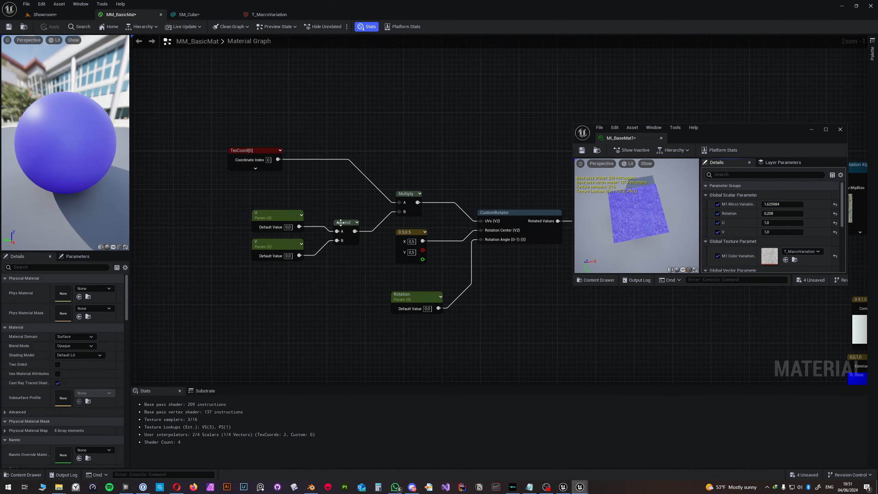
click(274, 220)
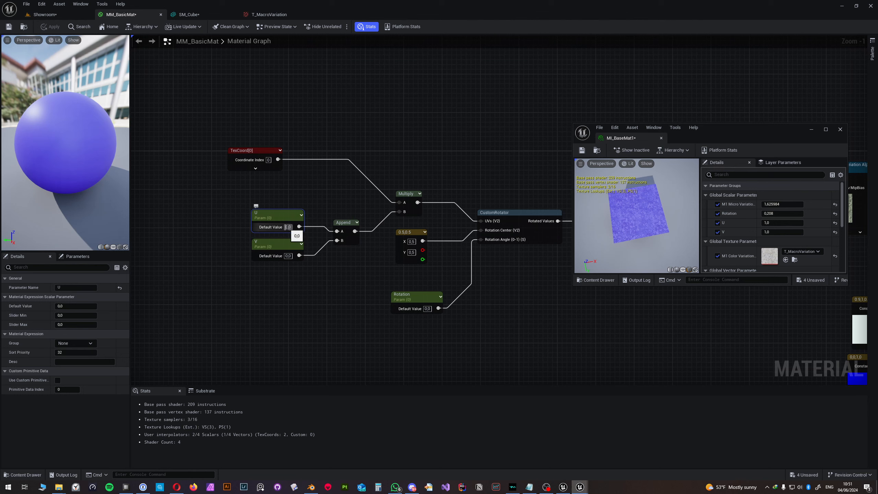
click(286, 227)
text(1)
click(287, 256)
text(1)
key(Delete)
key(Return)
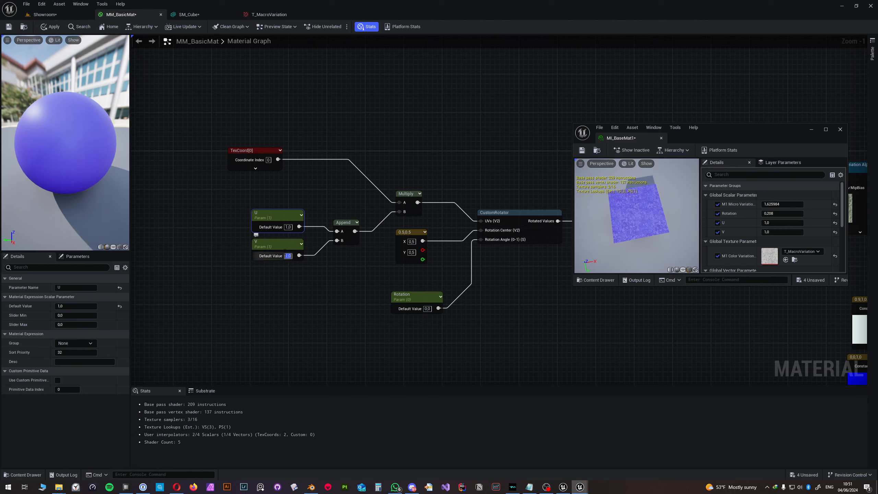
click(242, 283)
click(263, 251)
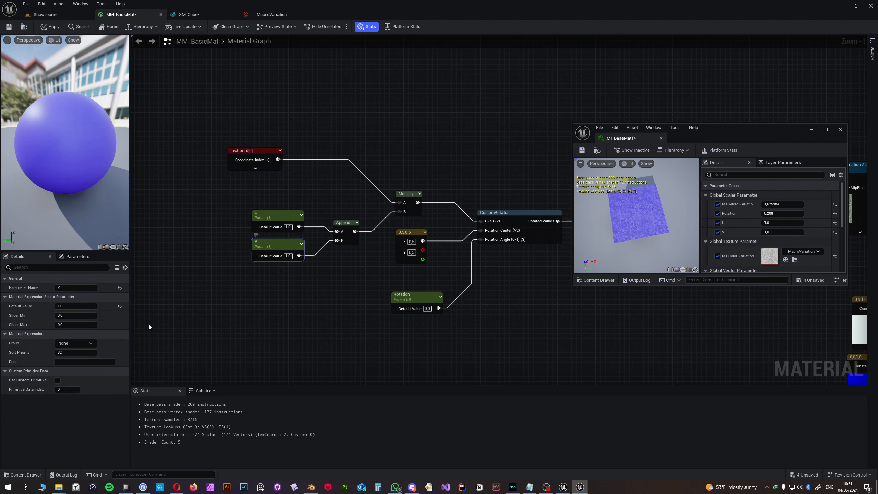
click(265, 221)
Step: Return to the Showroom level and test the U and V parameters of MI_BaseMat1 at 2
click(44, 14)
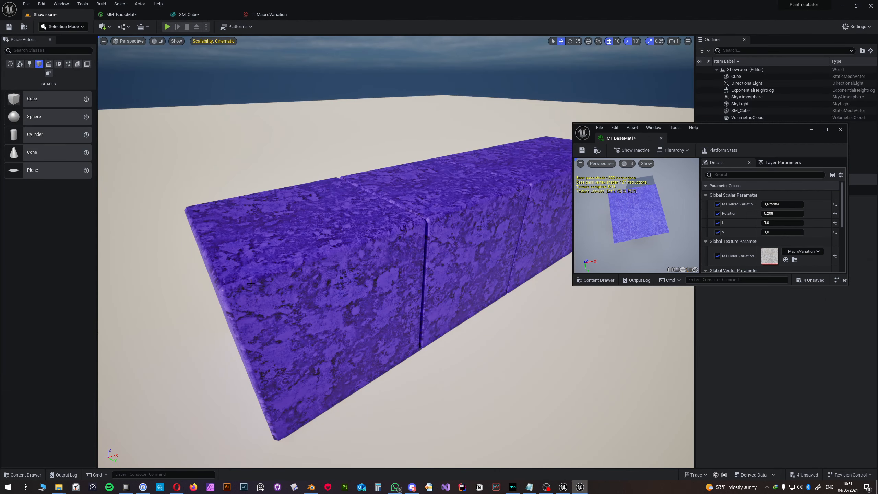
drag(782, 222, 823, 223)
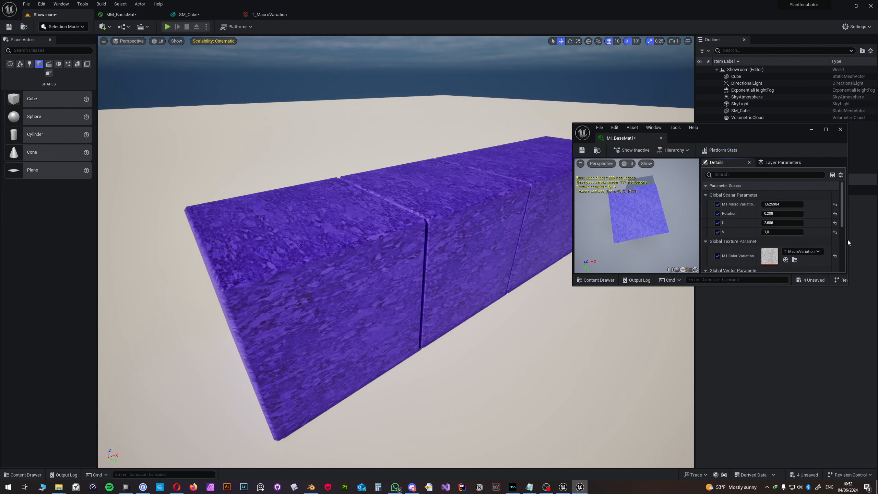
click(774, 221)
text(2)
key(Tab)
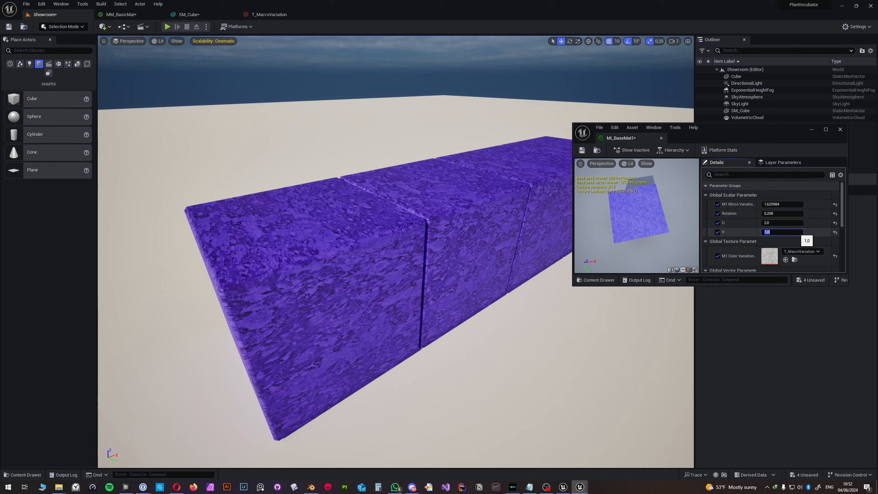
key(Return)
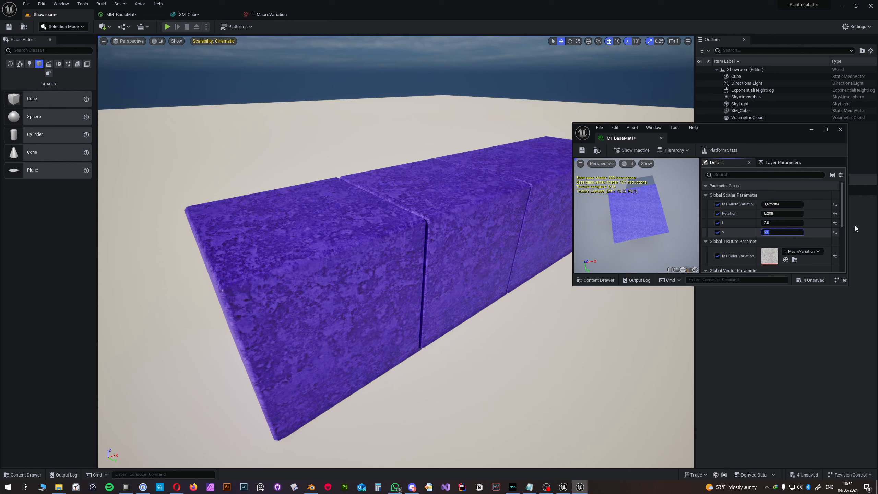
Step: Set the U and V parameters of MI_BaseMat1 to 1
click(773, 223)
text(1)
key(Tab)
key(Tab)
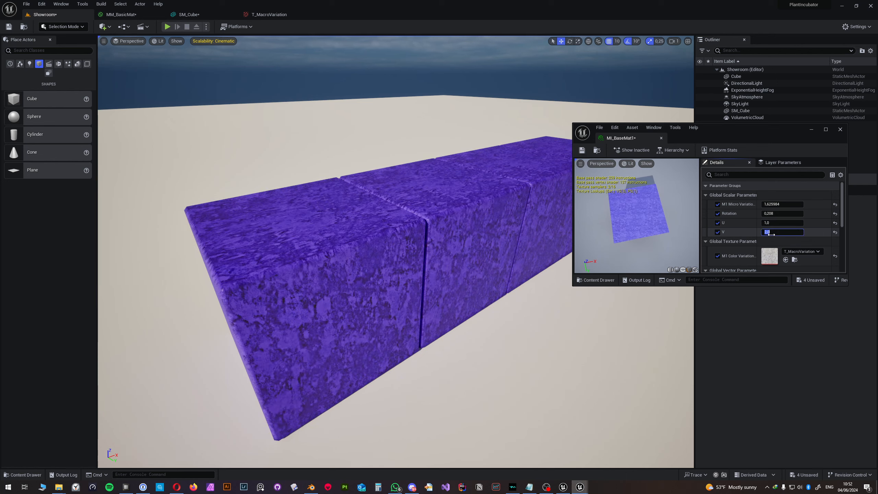
text(1)
key(Return)
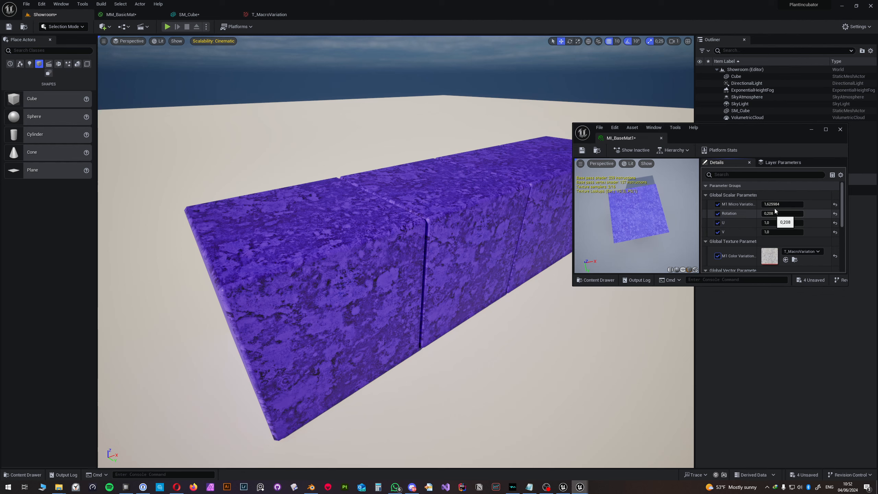
Step: Adjust MI_BaseMat1's M1 Micro Variation tiling to about 0.68, U to about 3.03 and V to about 4.73
mouse_move(773, 204)
mouse_down()
mouse_move(798, 205)
mouse_move(760, 204)
mouse_up()
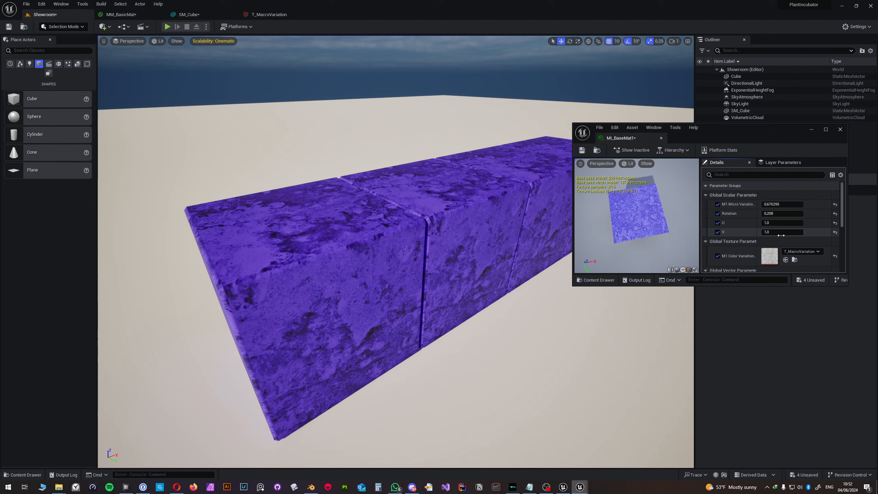
mouse_move(778, 223)
mouse_down()
mouse_move(796, 223)
mouse_move(770, 231)
mouse_move(795, 231)
mouse_up()
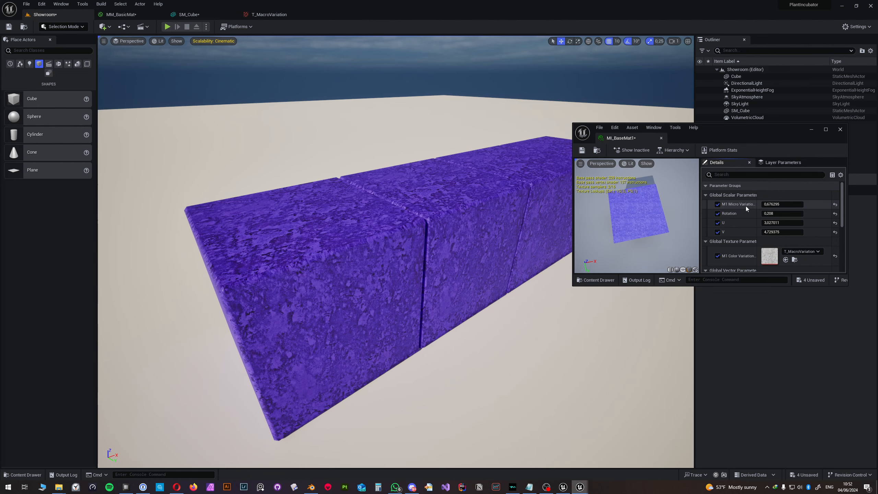
Step: In the MM_BasicMat graph, spread out the TexCoord, U, V, Append and Multiply nodes that feed the CustomRotator
click(256, 14)
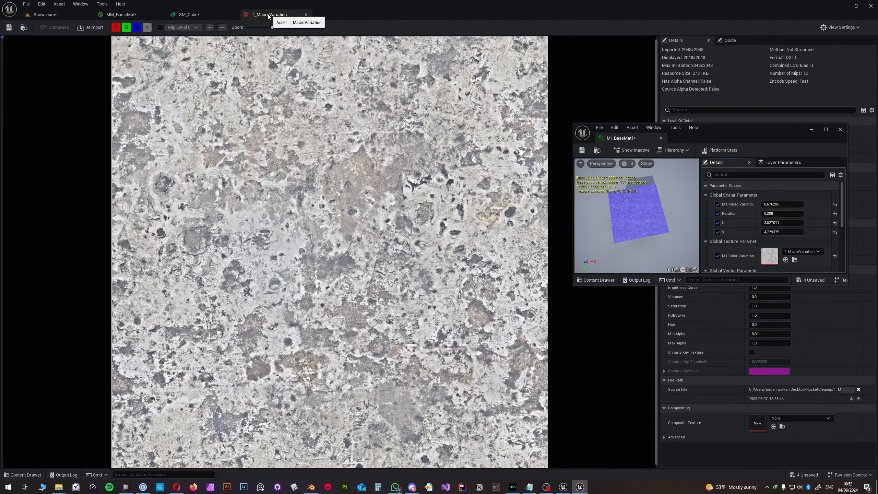
click(133, 15)
right_drag(306, 204, 332, 204)
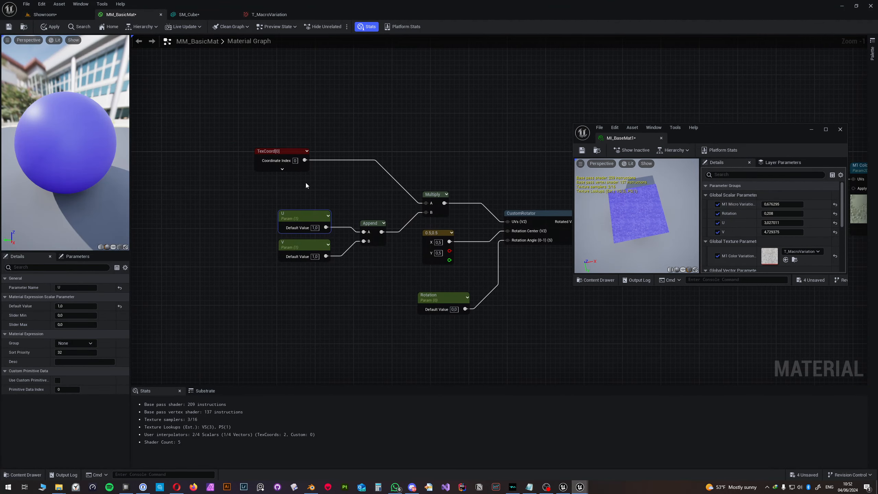
drag(241, 133, 293, 238)
drag(438, 195, 337, 196)
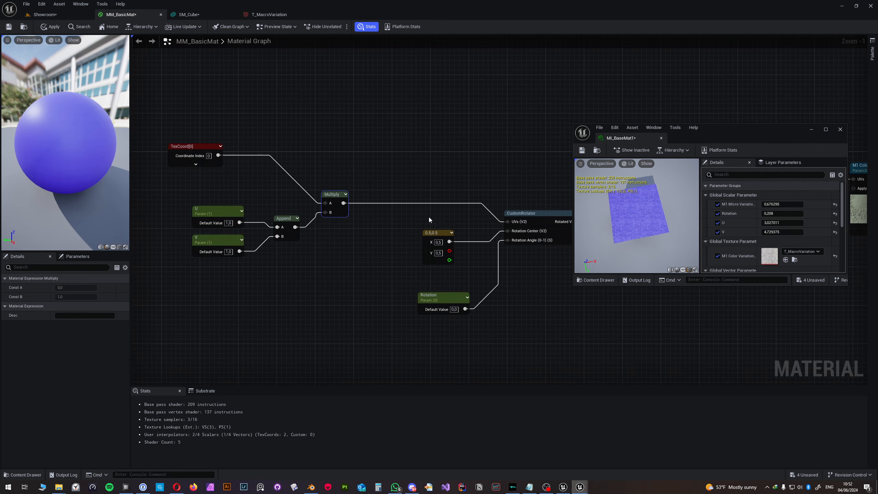
right_drag(391, 227, 417, 231)
drag(355, 196, 454, 195)
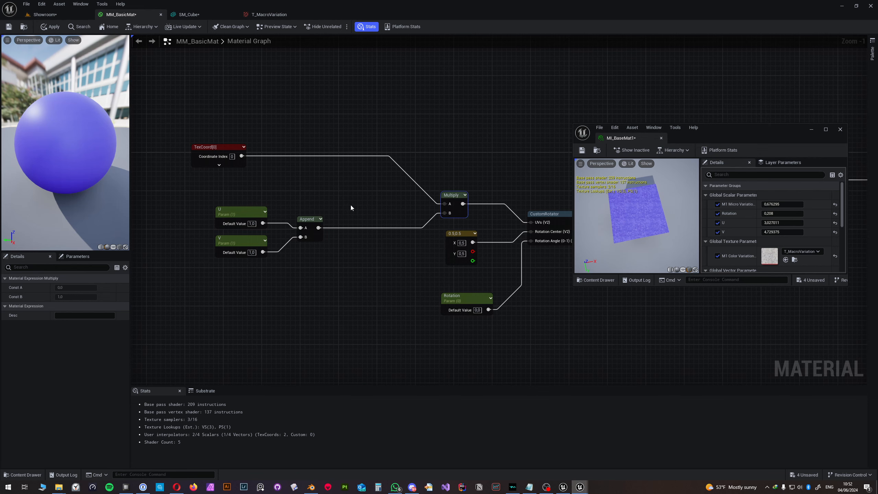
right_drag(481, 212, 378, 149)
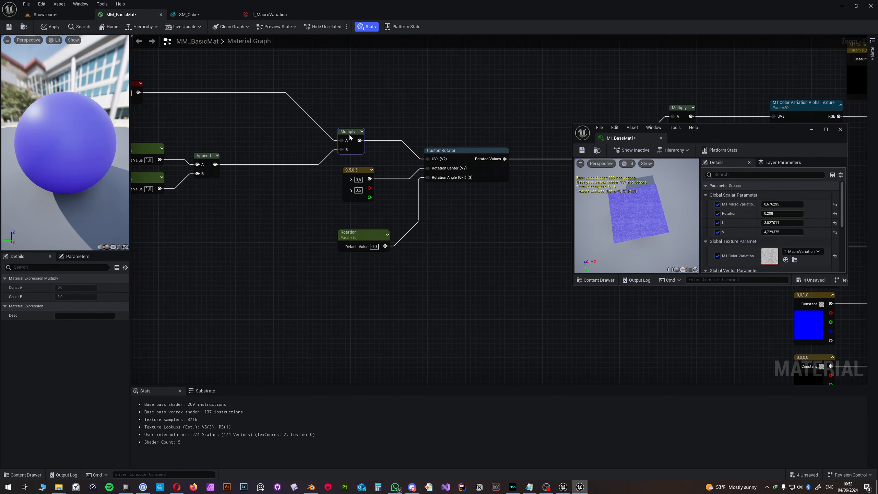
drag(350, 138, 365, 127)
Step: Examine the node chain from the UV scaling and CustomRotator through the micro variation tiling Multiply to the color variation texture
right_click(484, 122)
right_drag(509, 114, 311, 109)
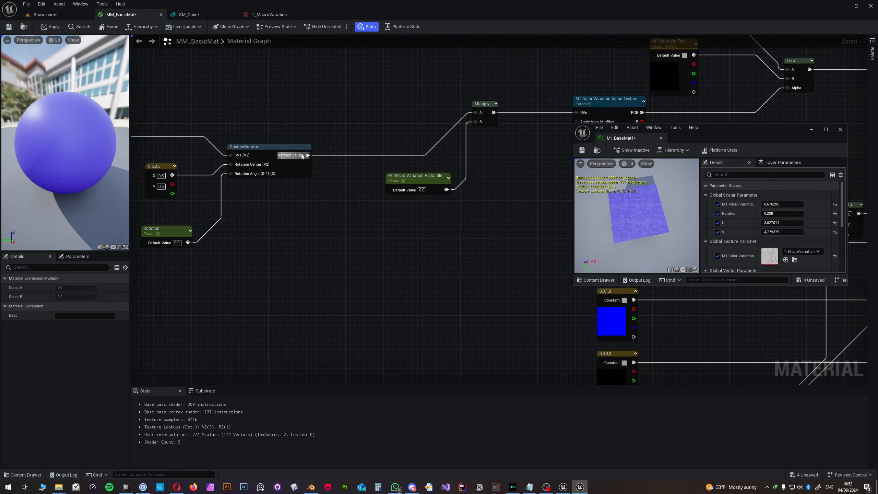
drag(302, 155, 470, 284)
right_click(258, 225)
right_drag(243, 225, 488, 232)
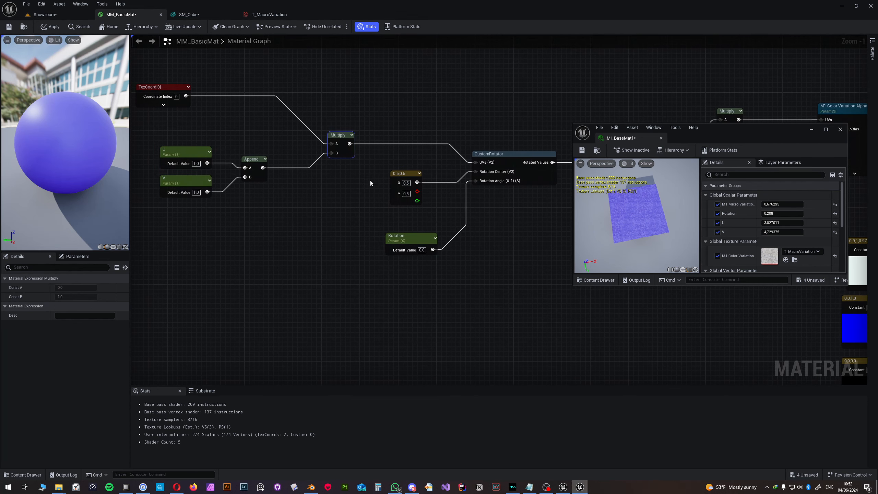
scroll(307, 126, down, 4)
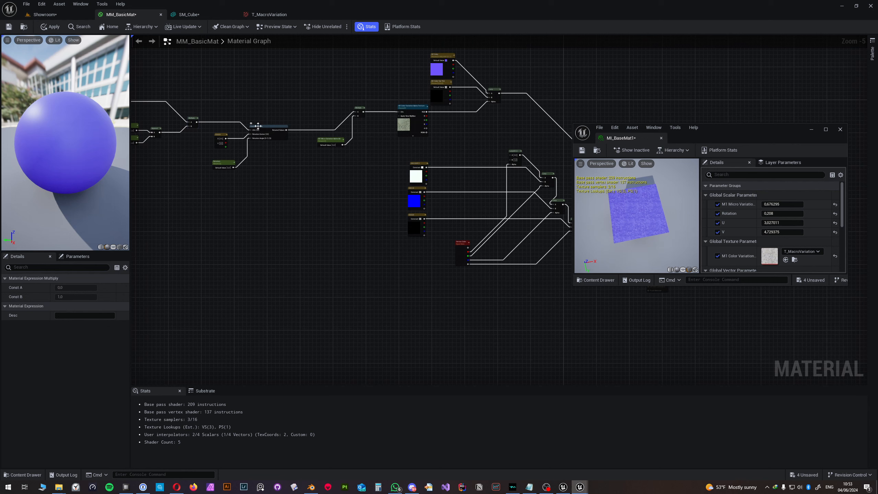
click(258, 126)
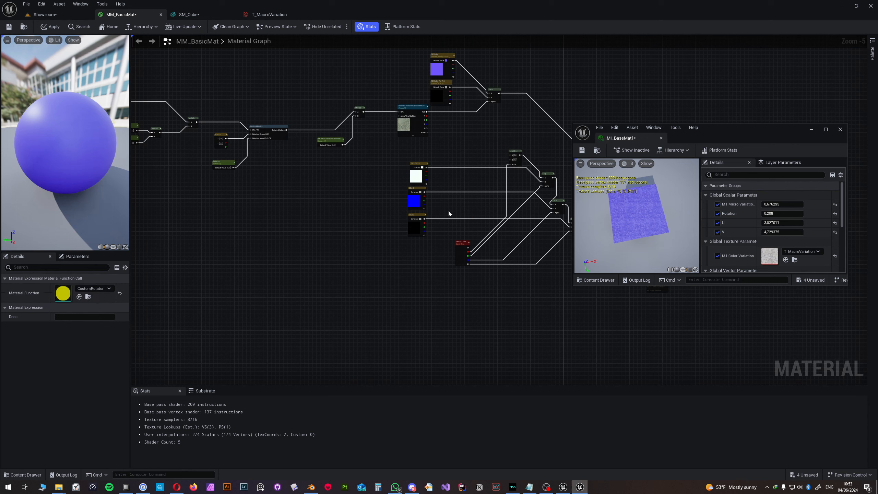
scroll(281, 137, up, 3)
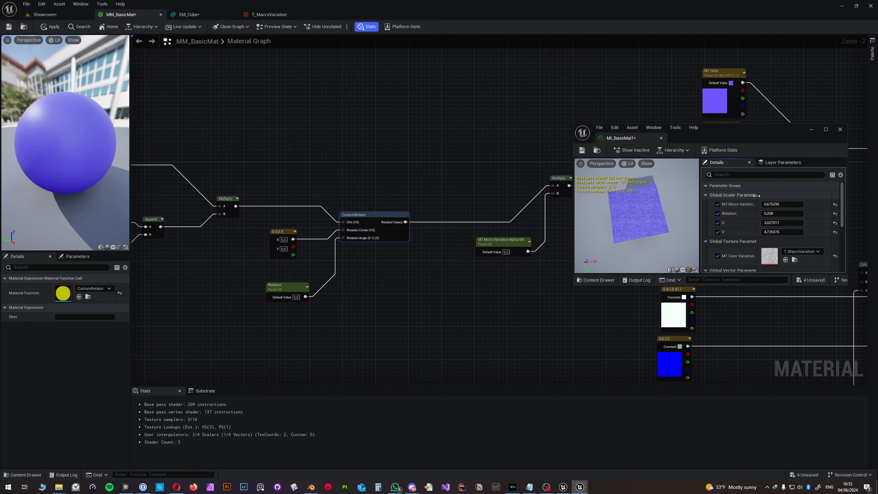
Step: Widen MI_BaseMat1's parameter name column, return to the Showroom level and set the M1 Micro Variation Alpha tile parameter to 1
drag(756, 196, 772, 196)
click(62, 14)
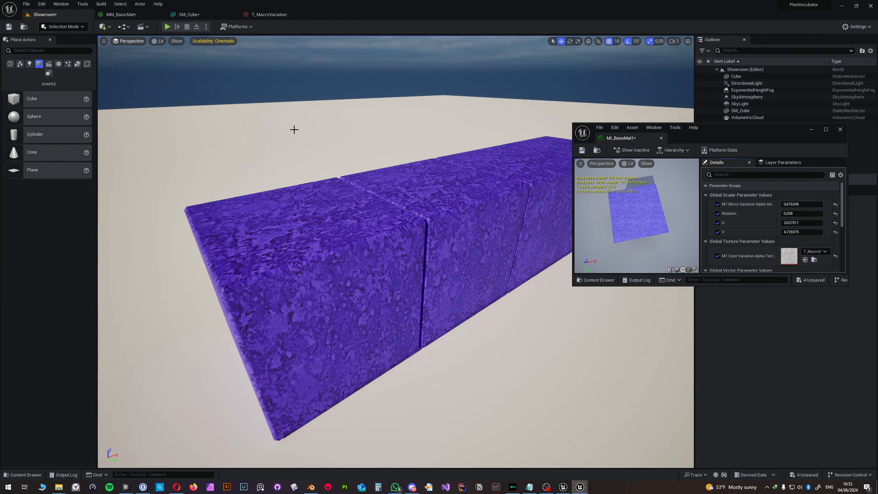
drag(802, 205, 766, 204)
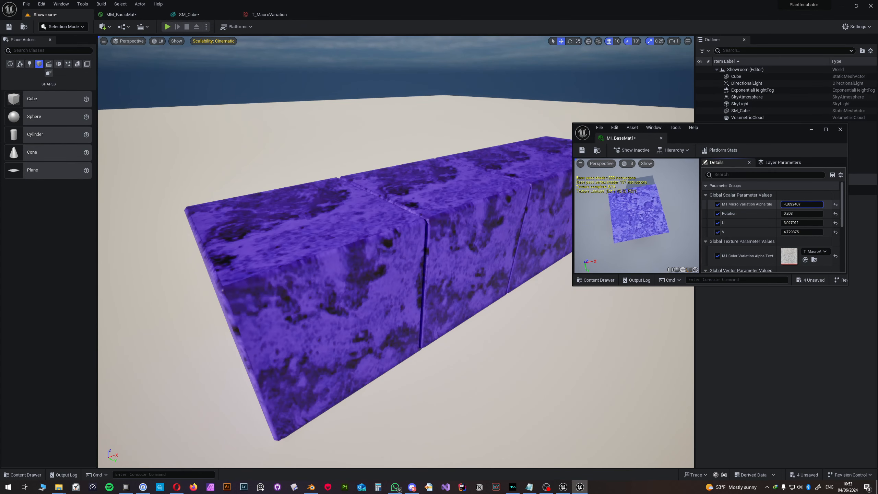
click(800, 205)
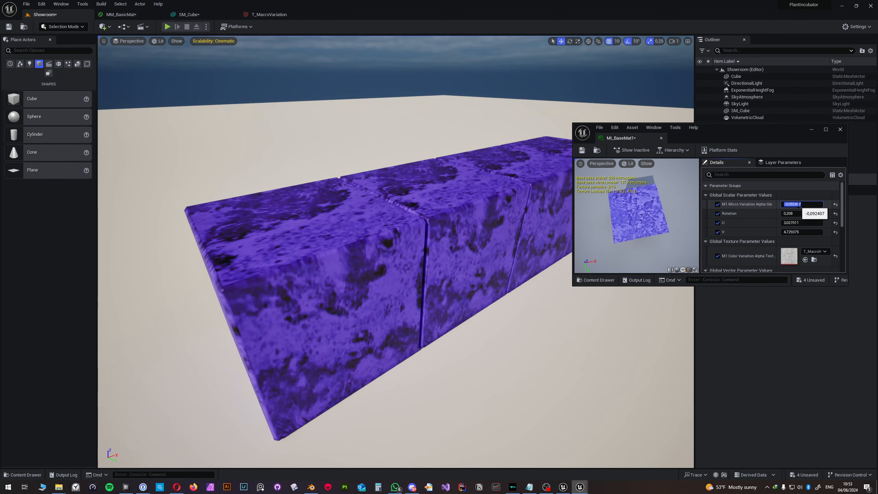
text(1)
key(Return)
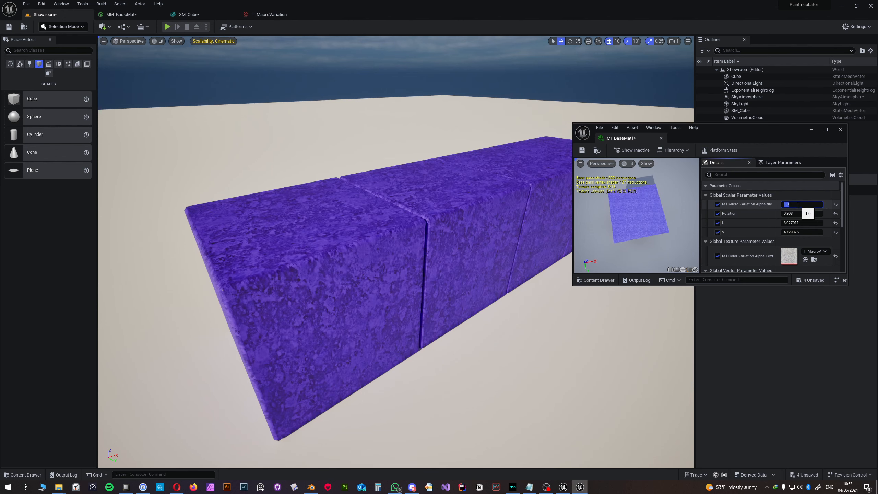
Step: Set MI_BaseMat1's U and V parameters to 1 and disable both overrides
click(799, 223)
text(1)
key(Tab)
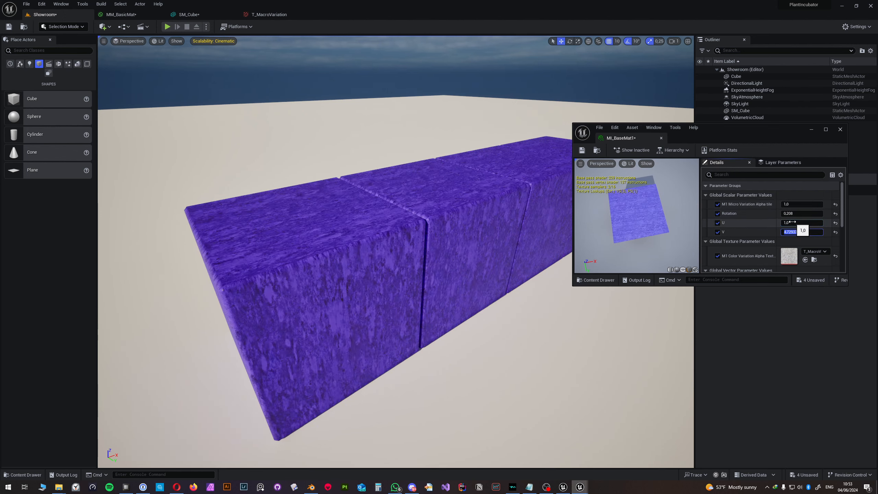
key(Return)
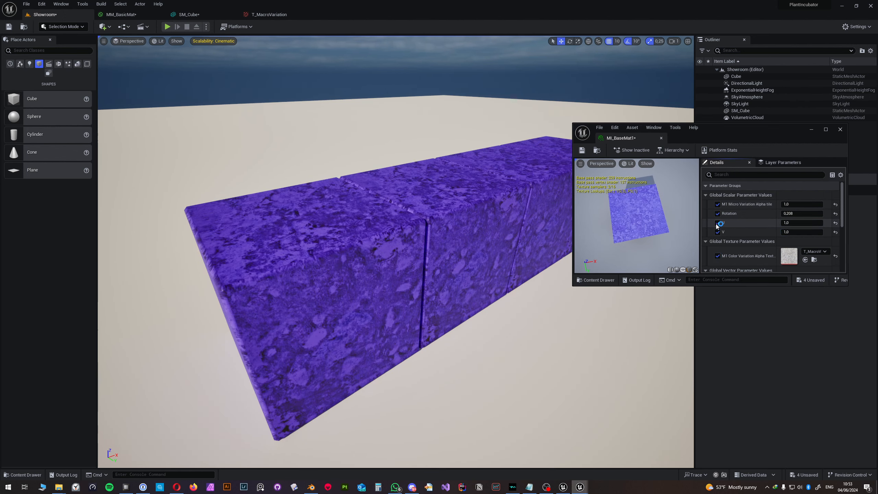
click(718, 223)
click(717, 232)
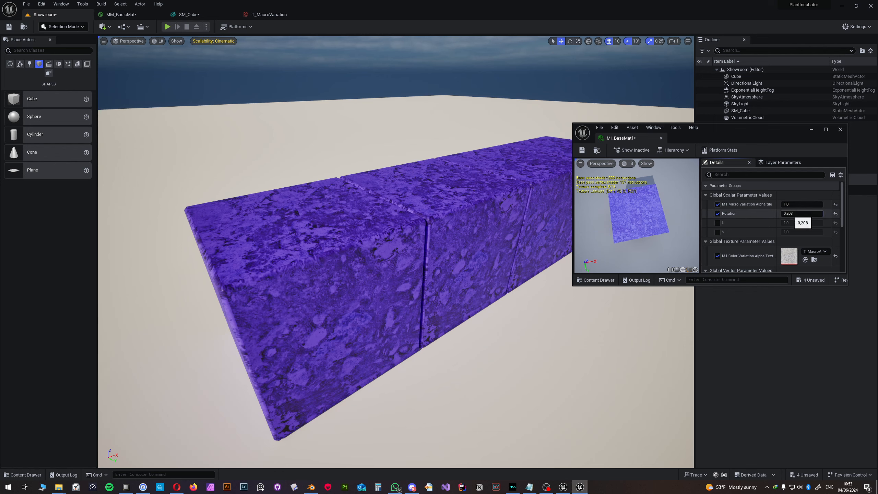
Step: Test MI_BaseMat1's Rotation up to about 4.4, with its editor window maximized, and inspect the texture on the preview cube's faces
drag(795, 214, 866, 214)
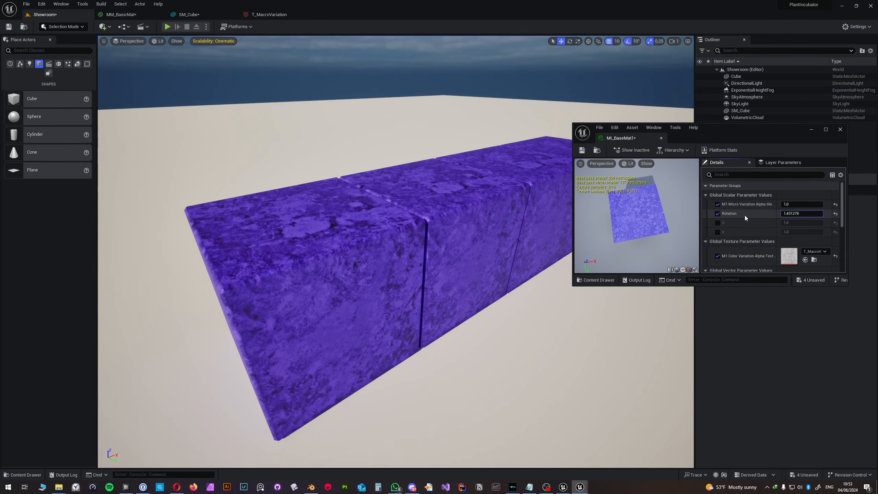
double_click(719, 140)
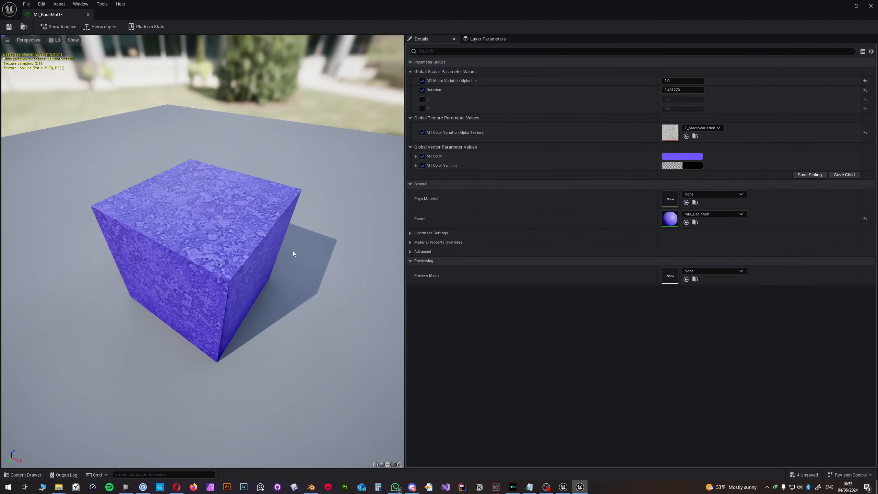
drag(677, 90, 759, 89)
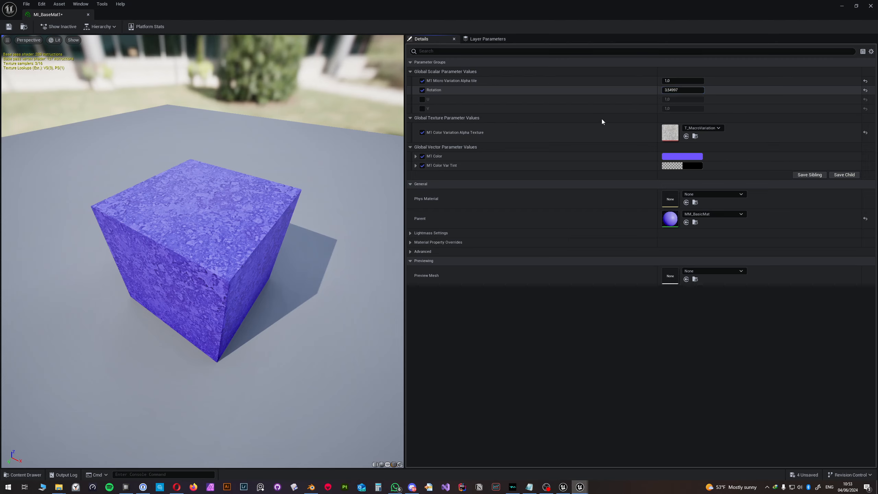
drag(684, 91, 715, 90)
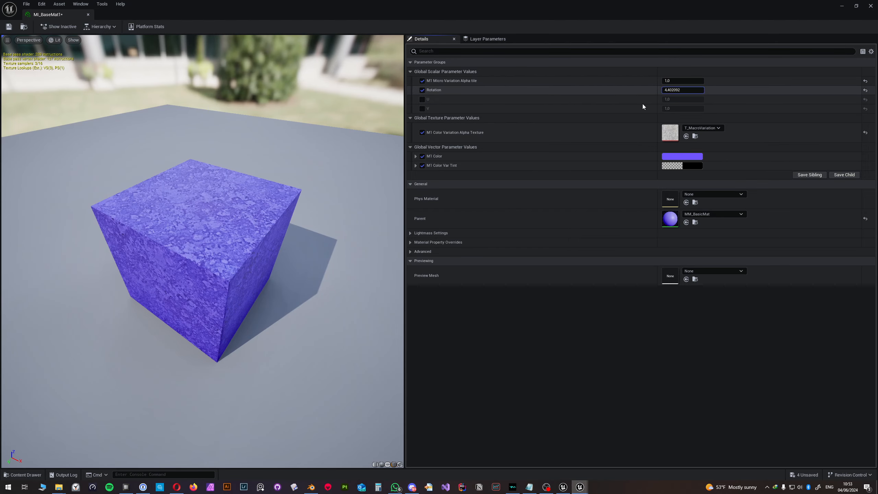
scroll(252, 247, down, 5)
scroll(252, 247, up, 8)
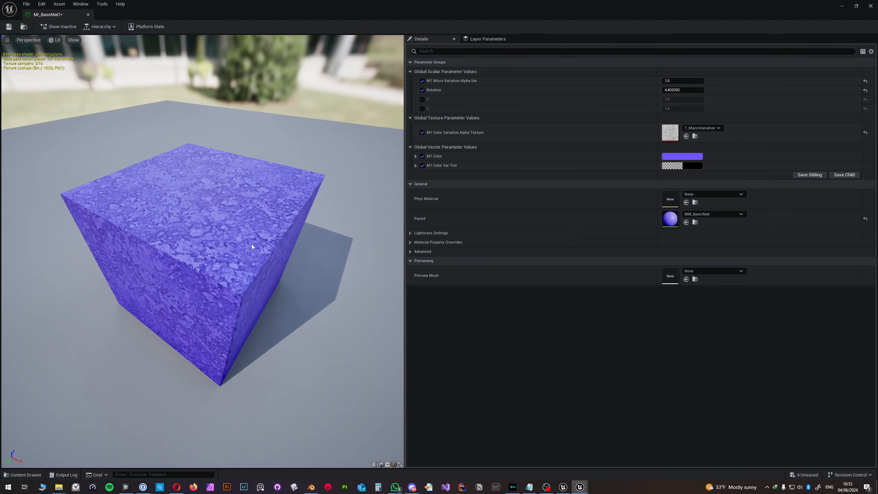
drag(252, 247, 227, 263)
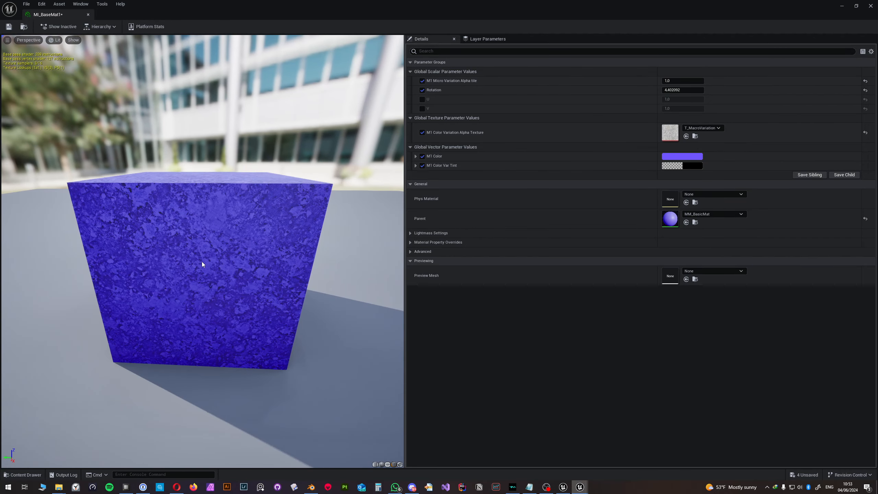
drag(208, 242, 233, 256)
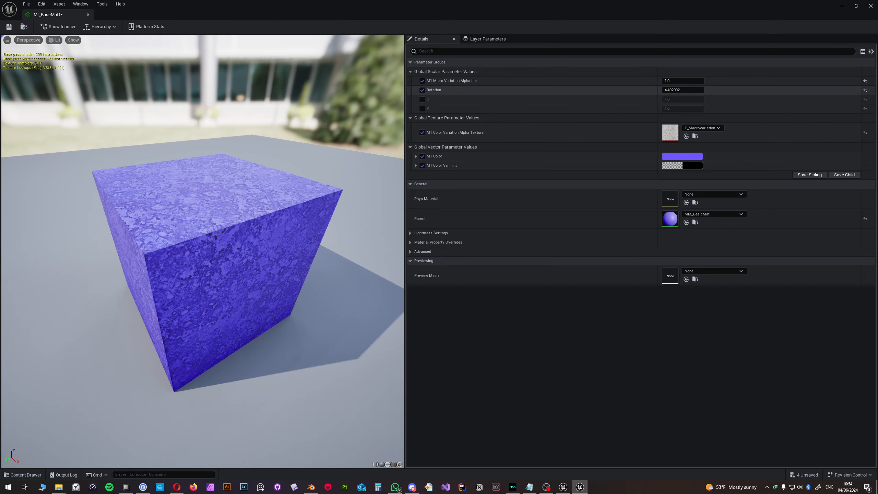
Step: Set MI_BaseMat1's Rotation to 0, disable its override and dock the material instance editor in the main window
mouse_move(672, 90)
mouse_down()
mouse_move(660, 90)
mouse_move(673, 90)
mouse_up()
click(672, 90)
text(0)
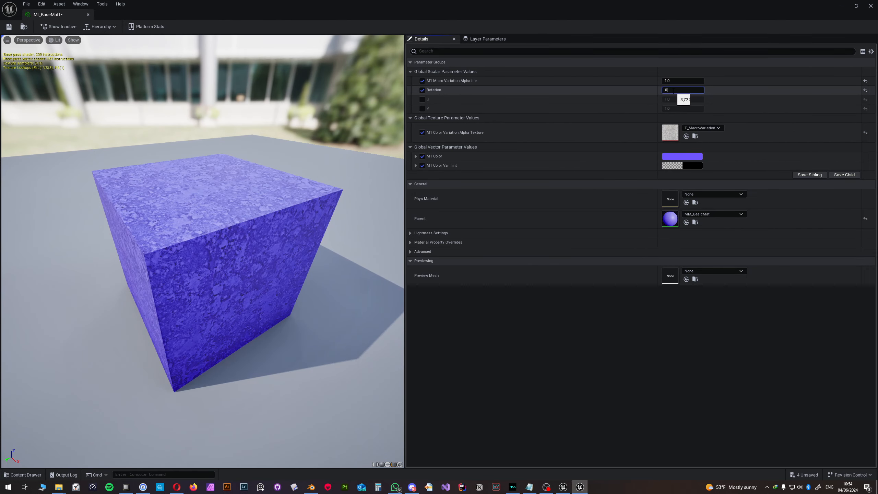
key(Return)
click(422, 91)
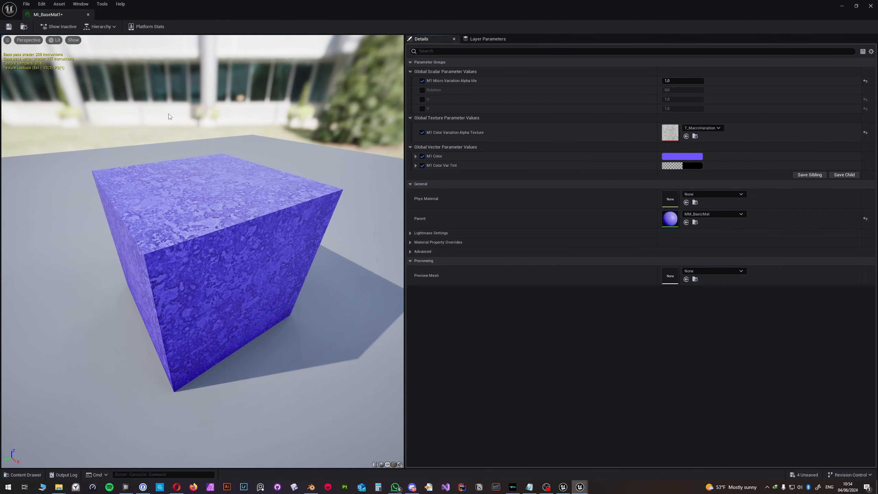
drag(81, 16, 322, 13)
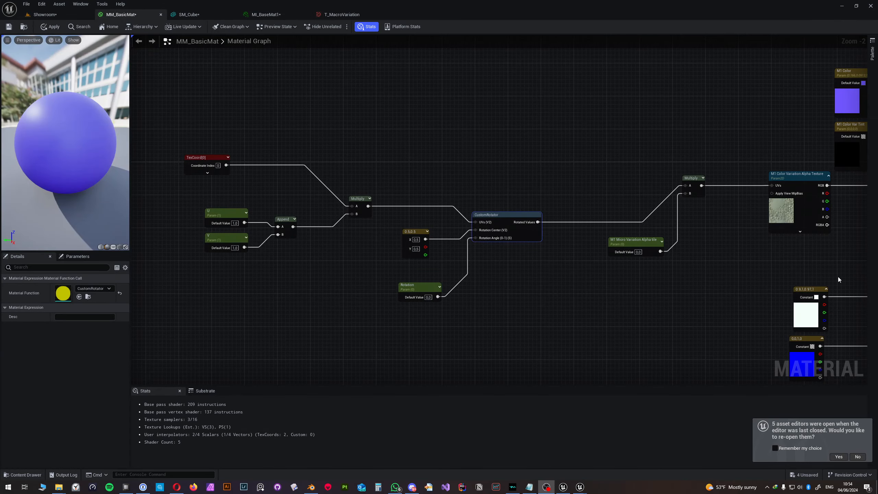
Step: Review the MM_BasicMat graph from the UV nodes to the material output, including the group of M1 color variation nodes
scroll(554, 204, down, 4)
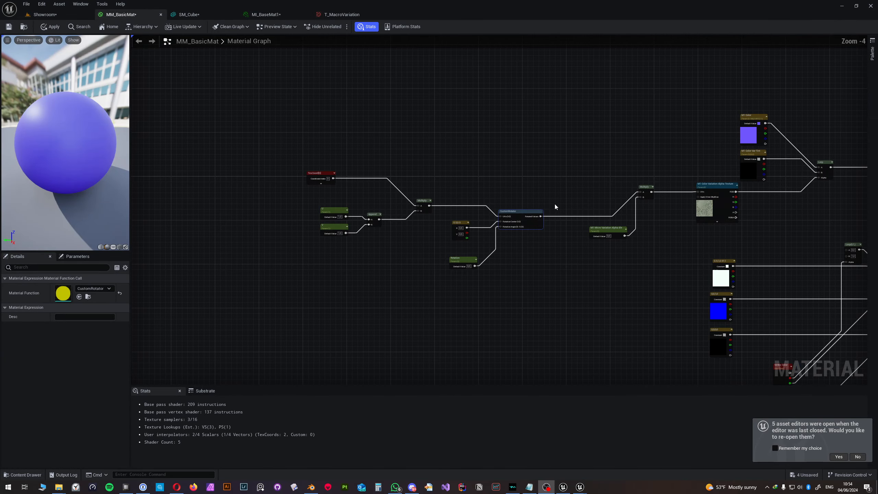
right_drag(501, 201, 347, 178)
scroll(423, 192, up, 2)
right_drag(423, 194, 561, 200)
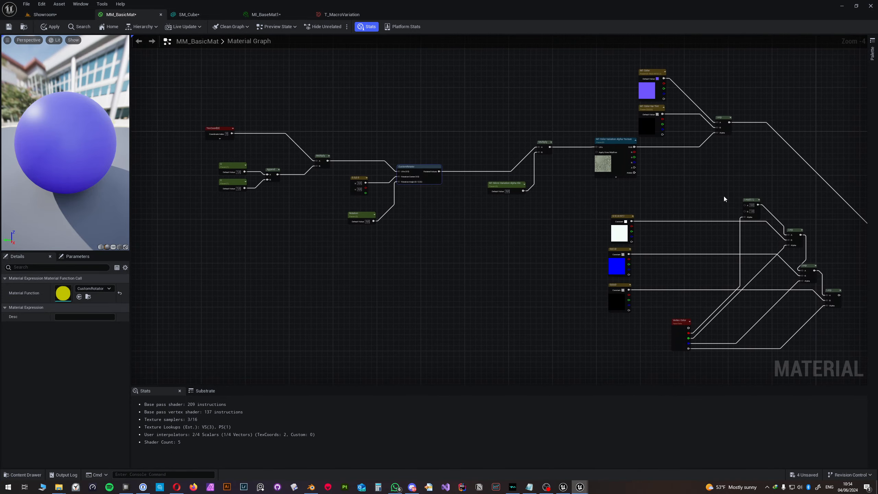
right_drag(738, 183, 565, 174)
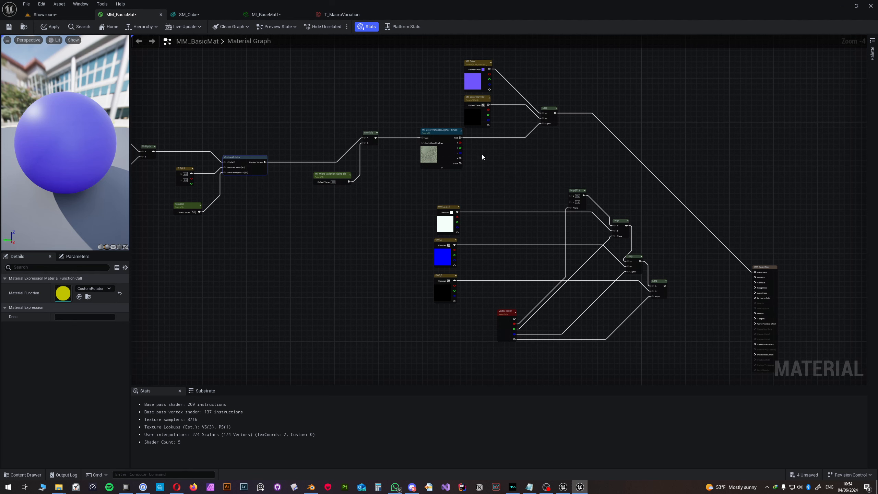
right_drag(482, 157, 560, 195)
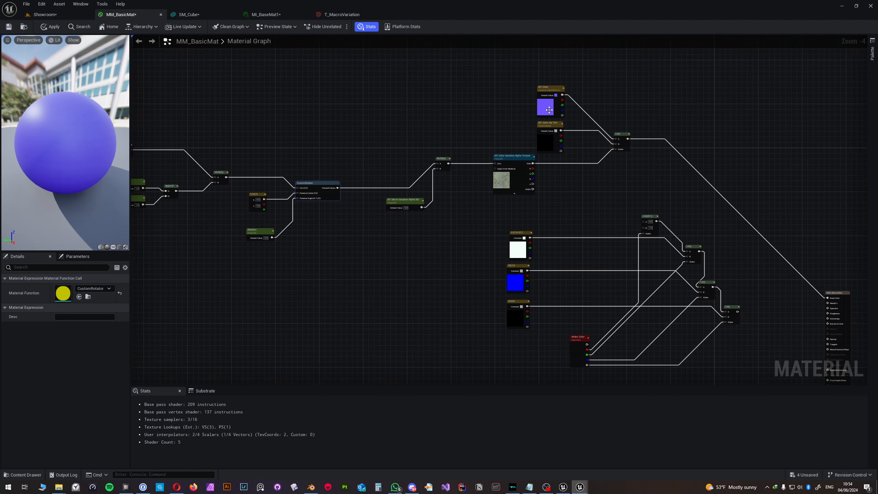
drag(479, 69, 640, 197)
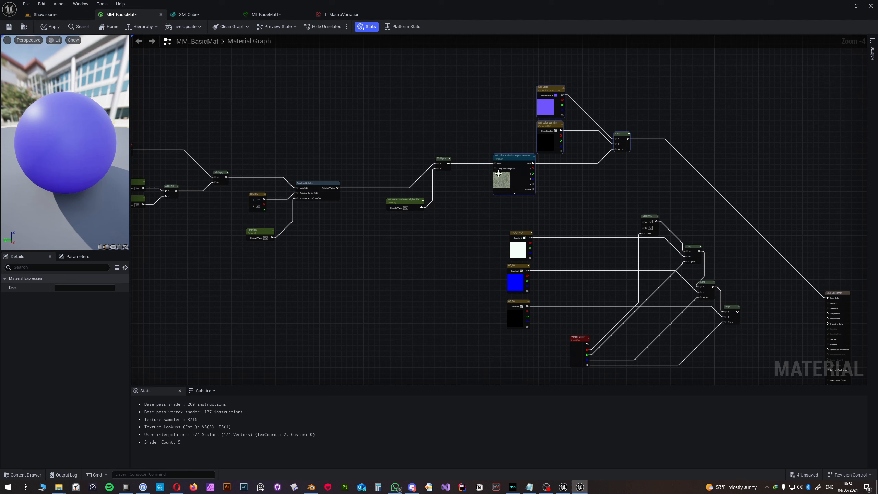
drag(389, 74, 562, 152)
click(413, 145)
right_drag(398, 141, 562, 149)
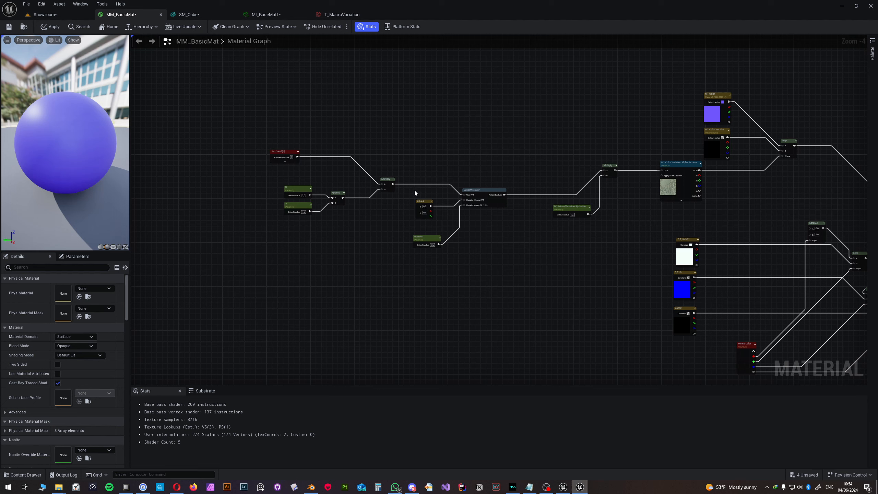
Step: Tighten the UV section by moving TexCoord above U, Multiply beside Append, and the CustomRotator with its 0.5,0.5 and Rotation inputs closer
drag(281, 152, 295, 165)
drag(387, 182, 365, 183)
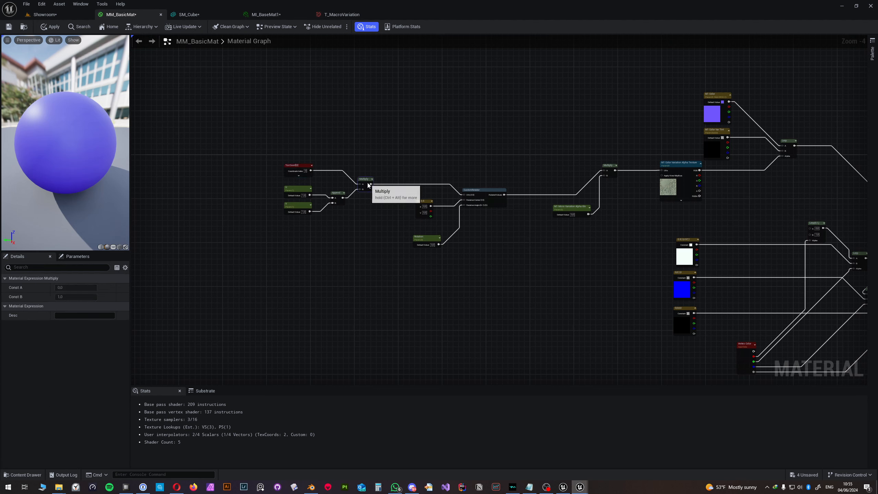
drag(433, 197, 487, 244)
drag(484, 193, 426, 201)
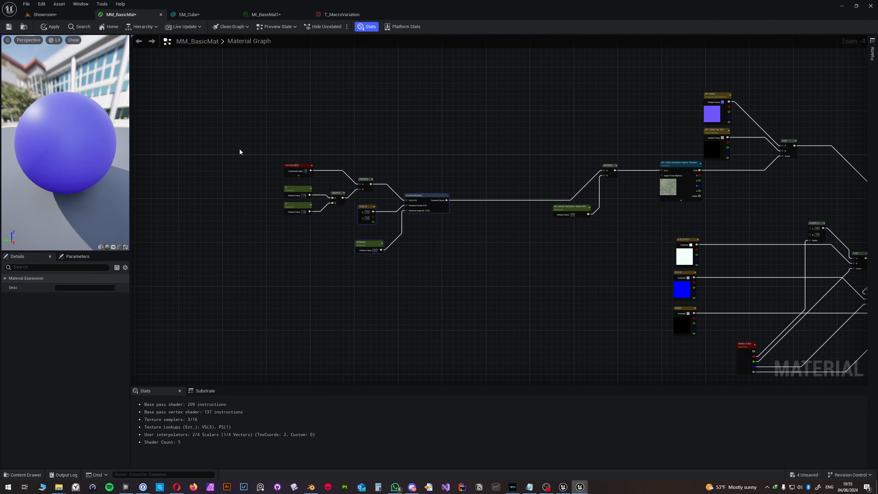
Step: Collapse TexCoord, U, V, Append, Multiply, 0.5,0.5, Rotation and CustomRotator into one subgraph node
drag(247, 141, 490, 288)
right_click(423, 199)
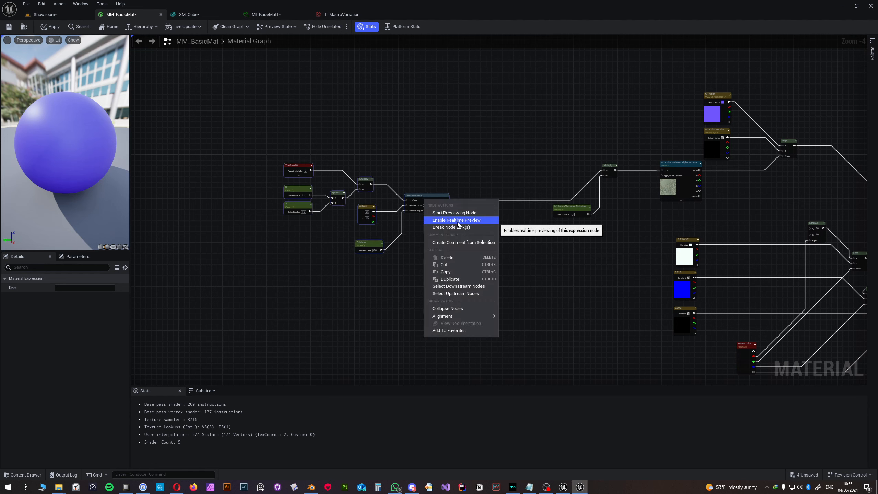
click(400, 163)
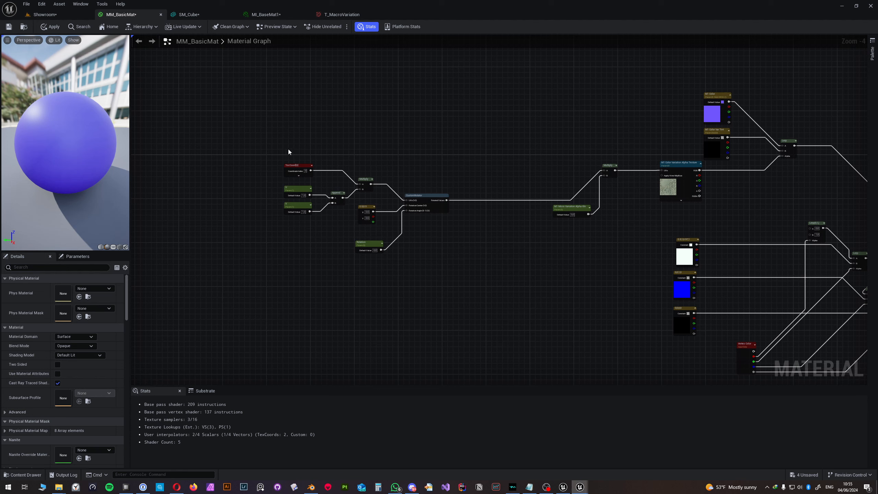
drag(290, 153, 483, 302)
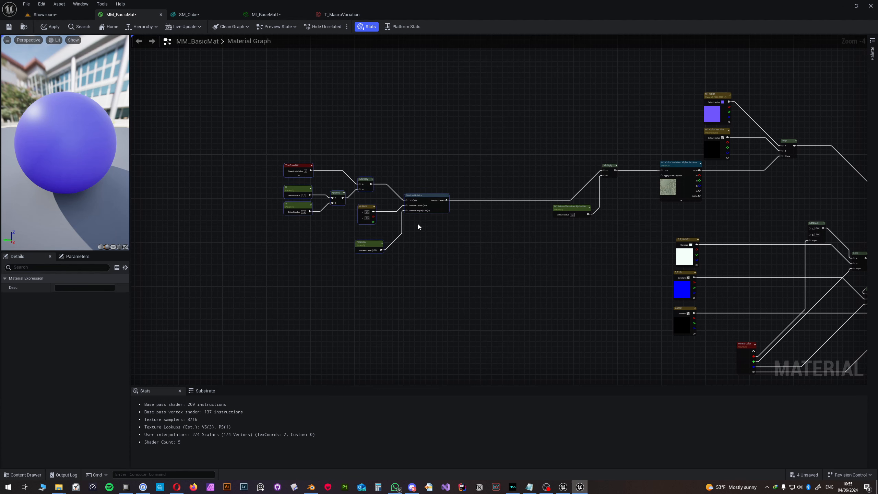
drag(265, 150, 518, 284)
right_click(432, 202)
right_click(425, 198)
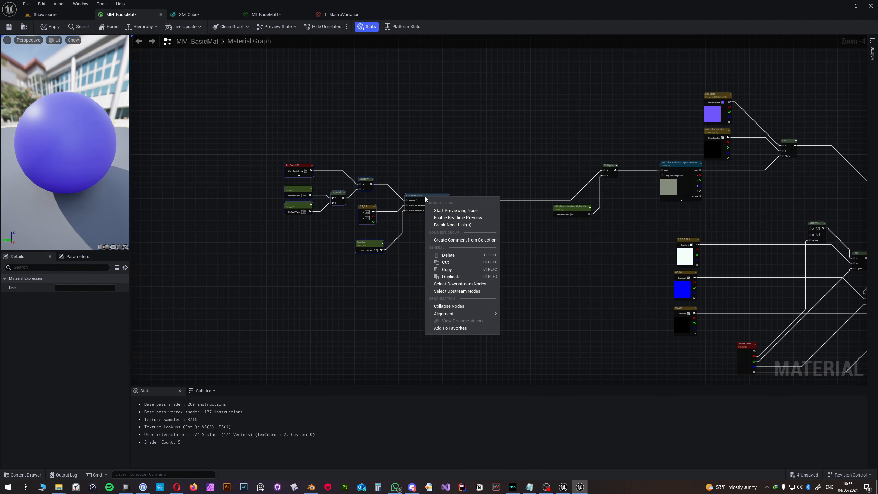
drag(260, 156, 468, 301)
right_click(422, 199)
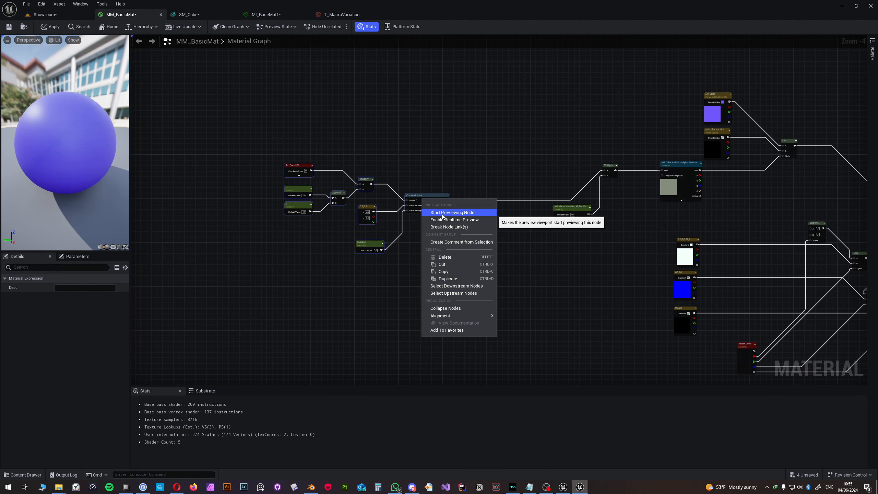
click(445, 308)
drag(338, 196, 365, 199)
scroll(365, 198, up, 4)
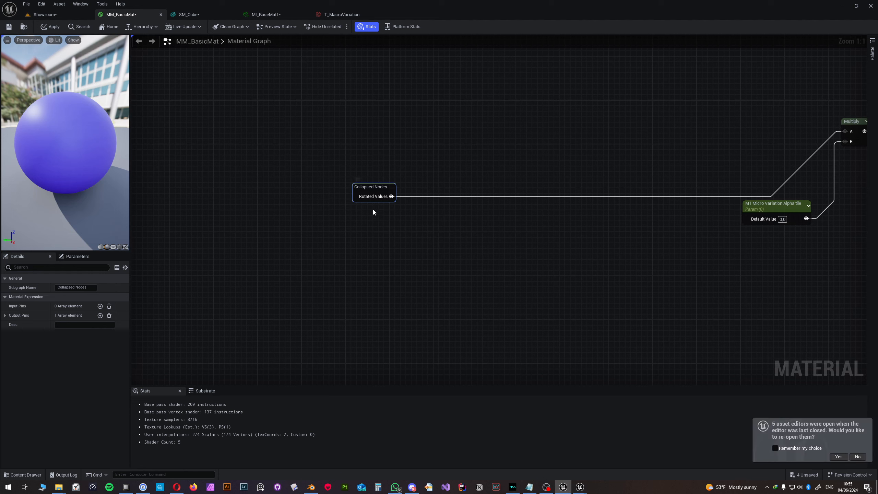
Step: Rename the collapsed UV subgraph node as Rotation Logic
click(368, 185)
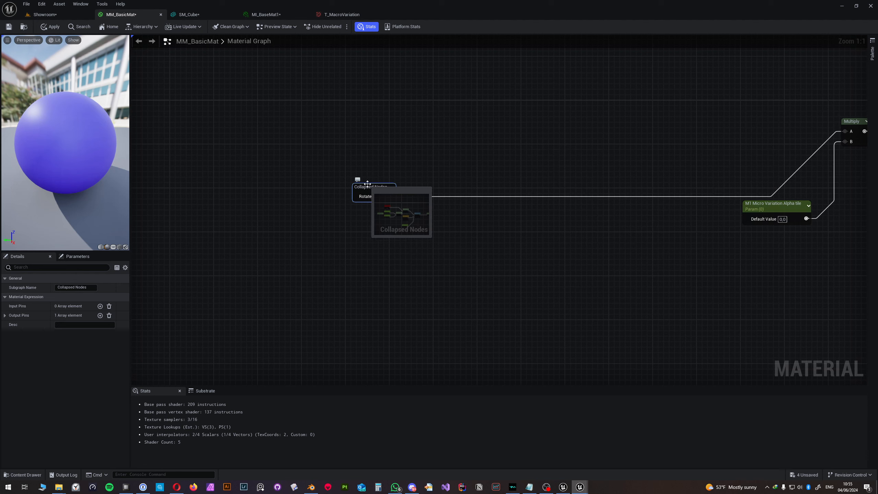
click(72, 287)
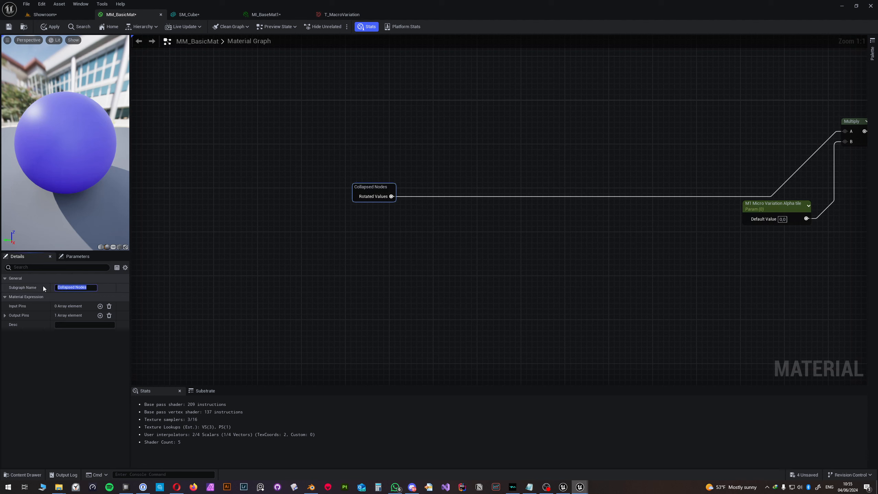
text(Rotation Logic)
key(Return)
Step: Space the Output node farther from CustomRotator inside the Rotation Logic subgraph and return to the main material graph
mouse_move(363, 200)
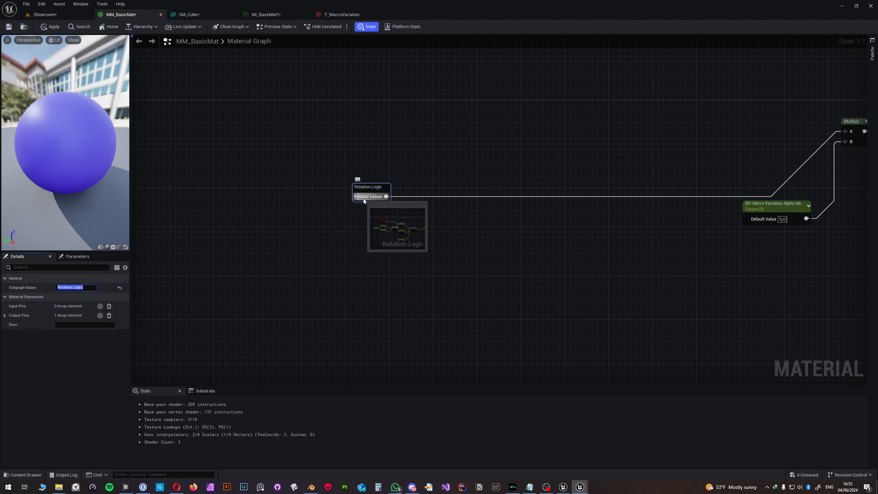
right_drag(447, 174, 412, 180)
double_click(333, 193)
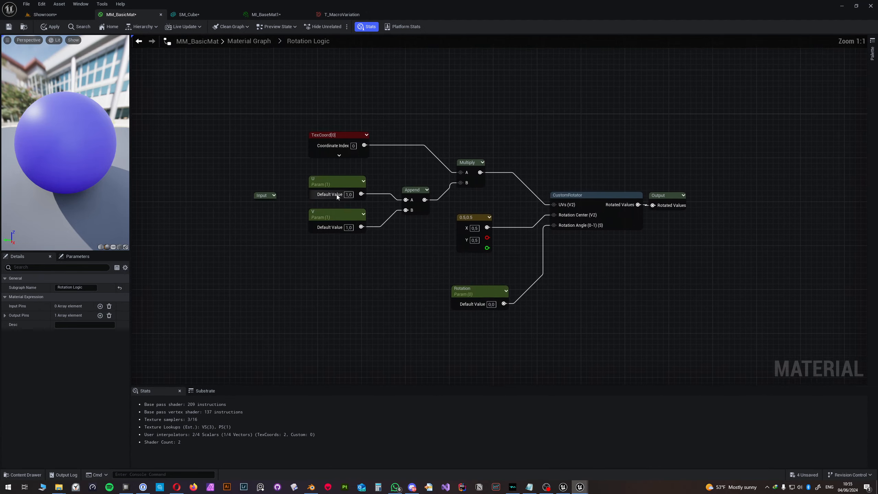
drag(712, 198, 767, 165)
right_drag(750, 223, 659, 227)
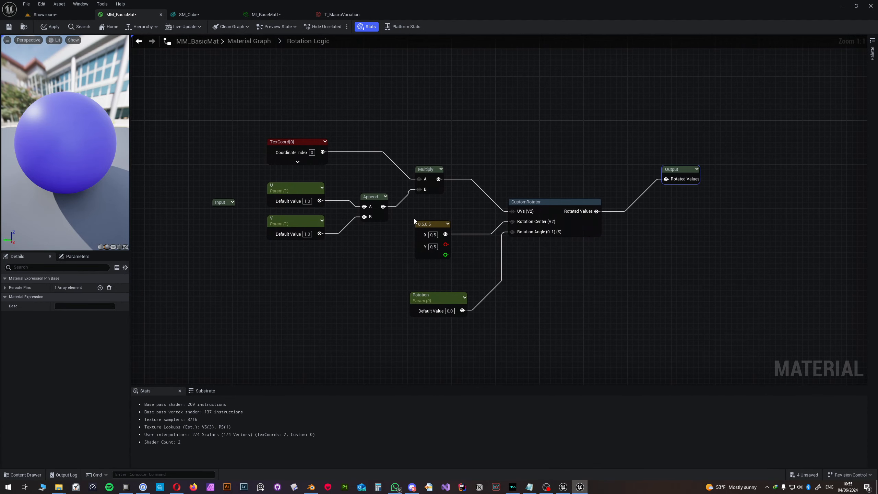
drag(678, 168, 679, 175)
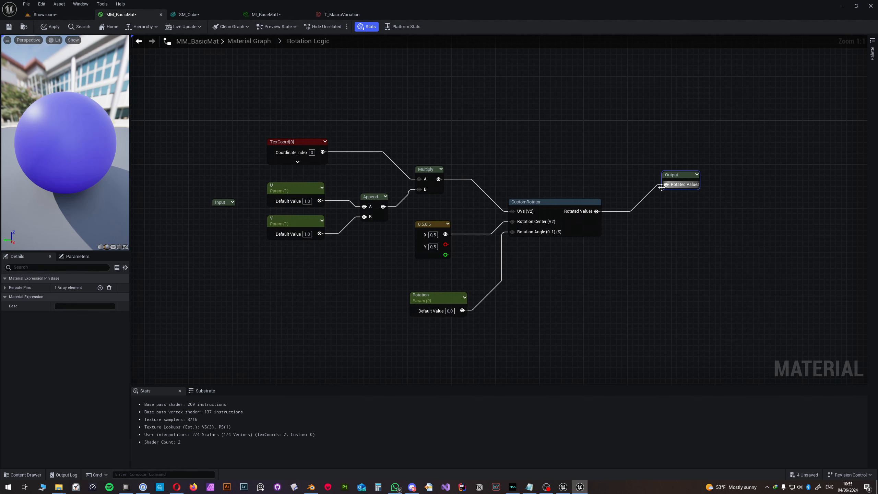
click(237, 42)
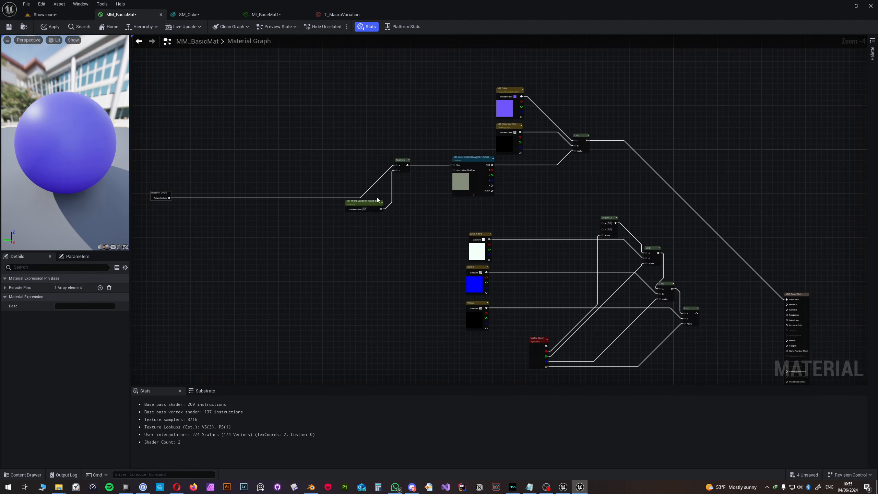
Step: Move M1 Micro Variation Alpha tile, its Multiply and M1 Color Variation Alpha Texture closer together beneath the M1 Color nodes
drag(377, 198, 399, 195)
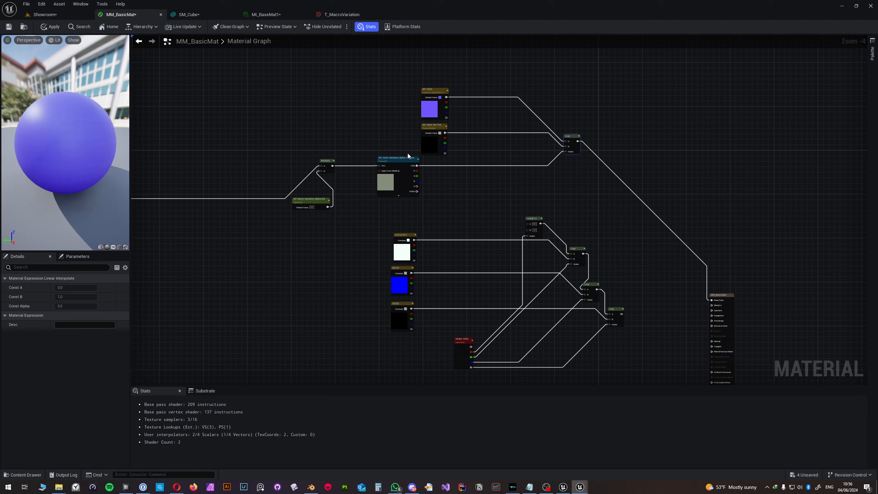
drag(269, 141, 353, 221)
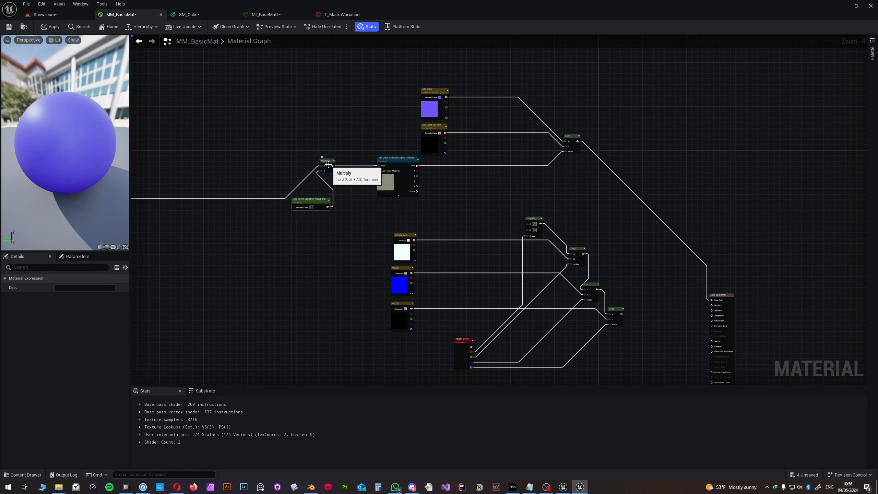
drag(329, 164, 416, 227)
drag(395, 163, 477, 166)
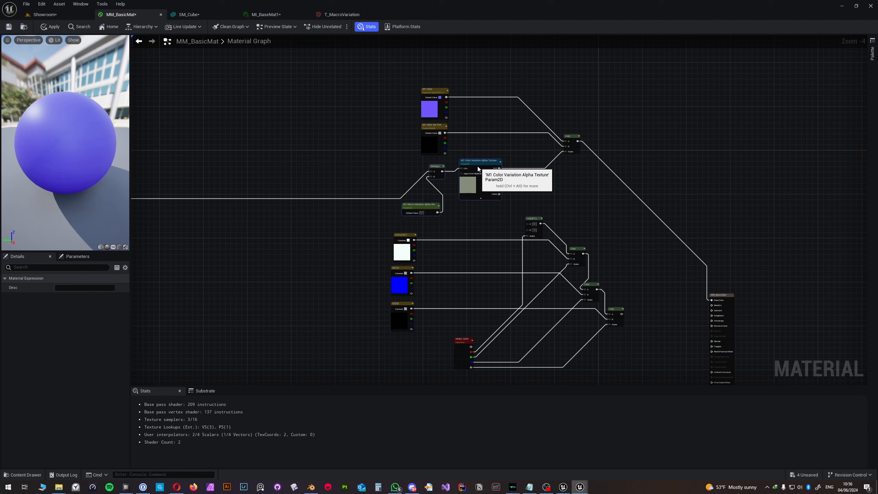
drag(426, 203, 408, 184)
click(422, 200)
Step: Collapse the M1 Color, M1 Color Var Tint, alpha texture, Multiply and alpha tile nodes into a subgraph aligned with the Lerp
drag(339, 88, 521, 208)
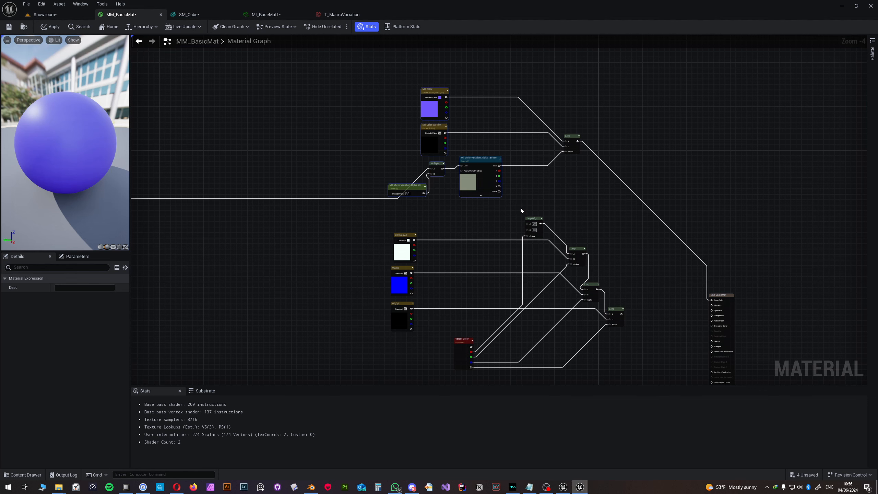
right_click(481, 194)
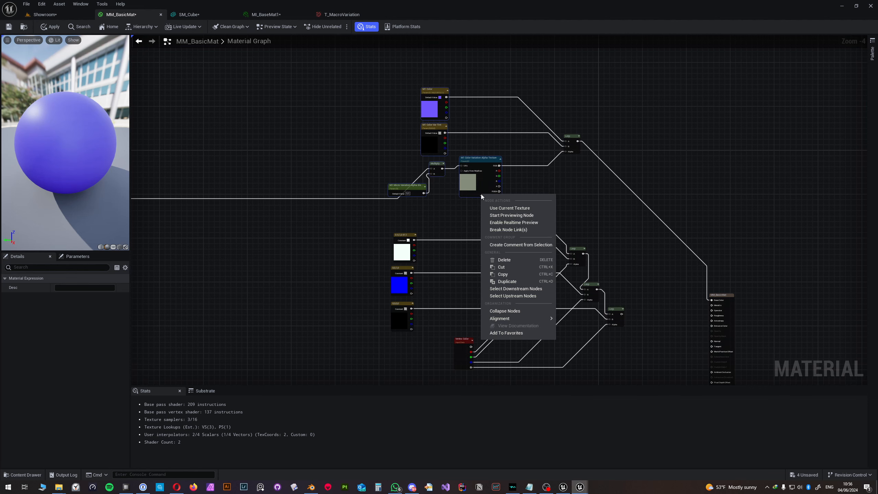
click(505, 314)
scroll(458, 187, up, 5)
right_drag(478, 140, 406, 180)
drag(356, 181, 373, 165)
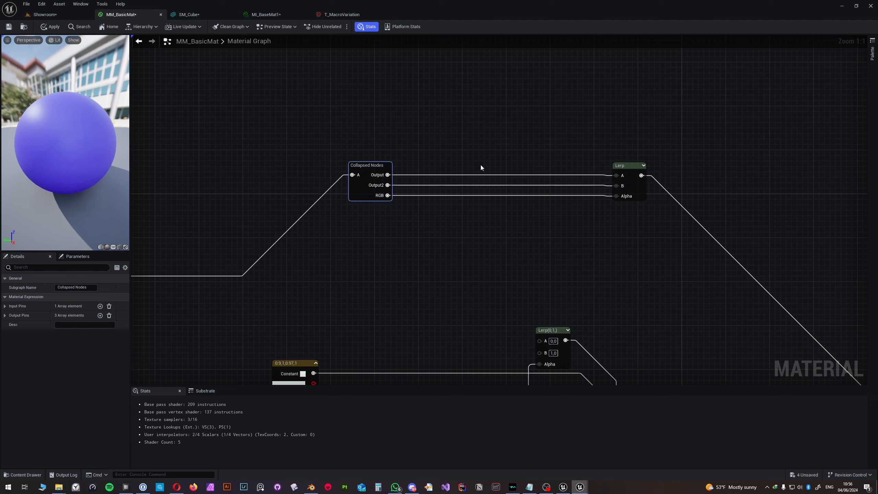
mouse_move(364, 187)
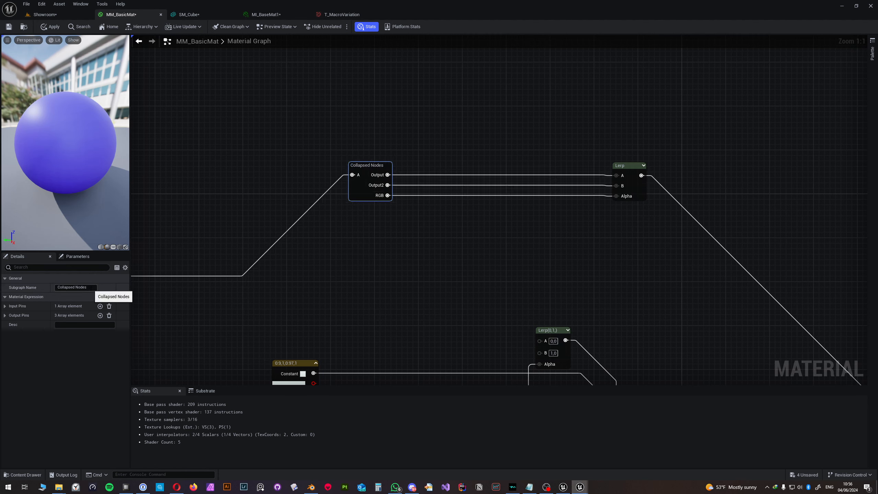
click(91, 287)
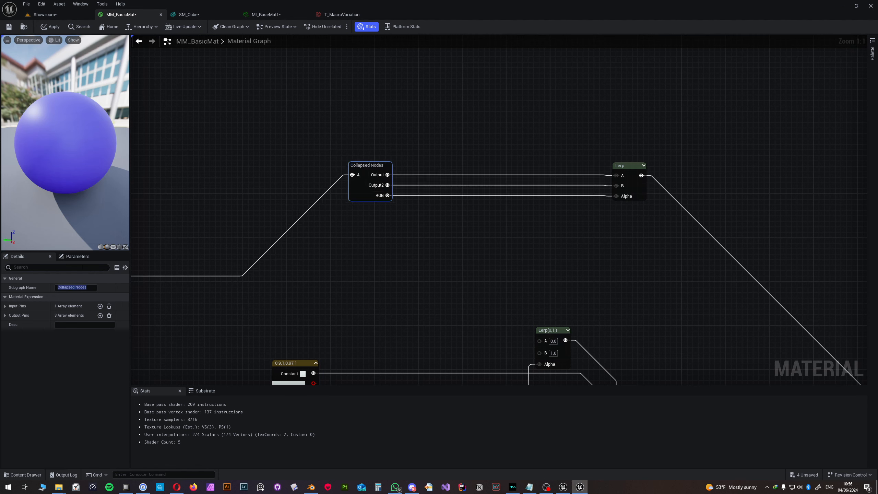
key(shift+c)
shift+click(139, 187)
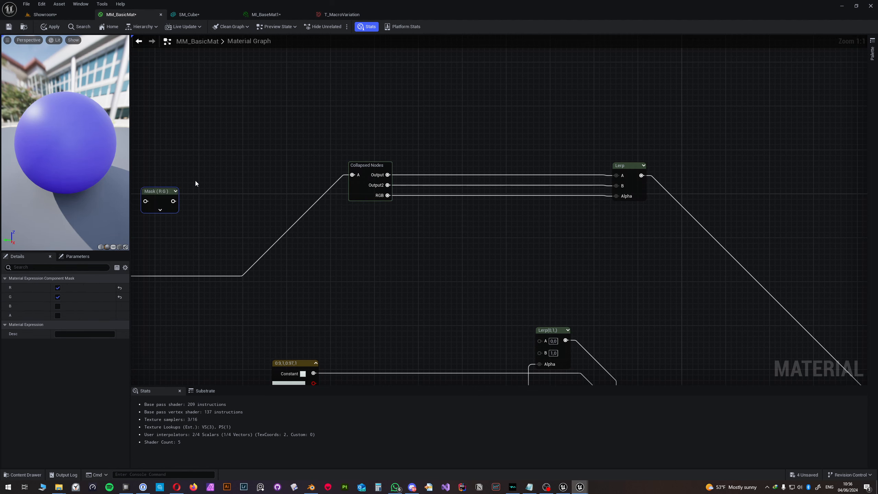
key(Delete)
Step: Rename the collapsed color subgraph node as M1 Color Logic
click(367, 167)
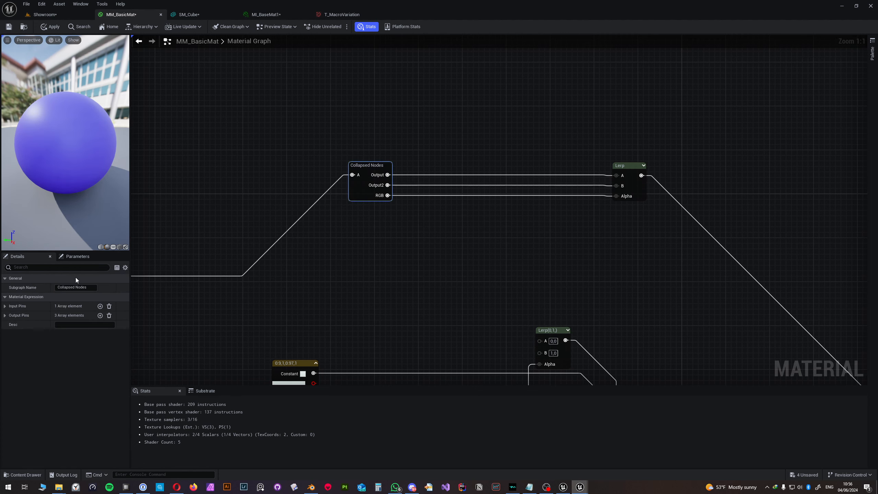
click(93, 288)
text(M)
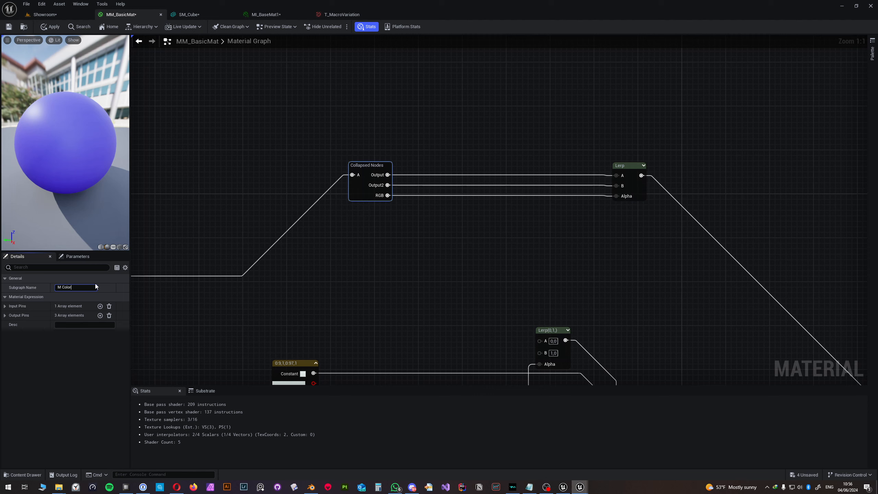
text(1c)
key(Return)
click(237, 199)
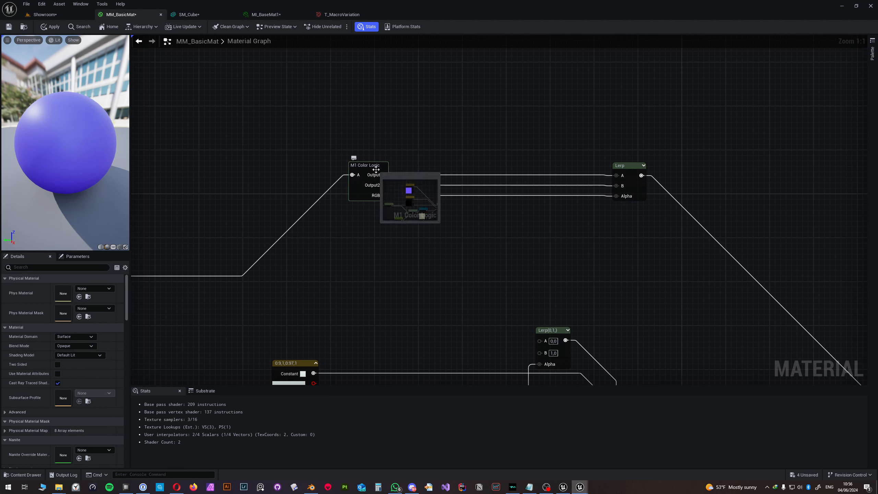
Step: Rename the M1 Color Logic node's input pin as Rotation Input
click(376, 170)
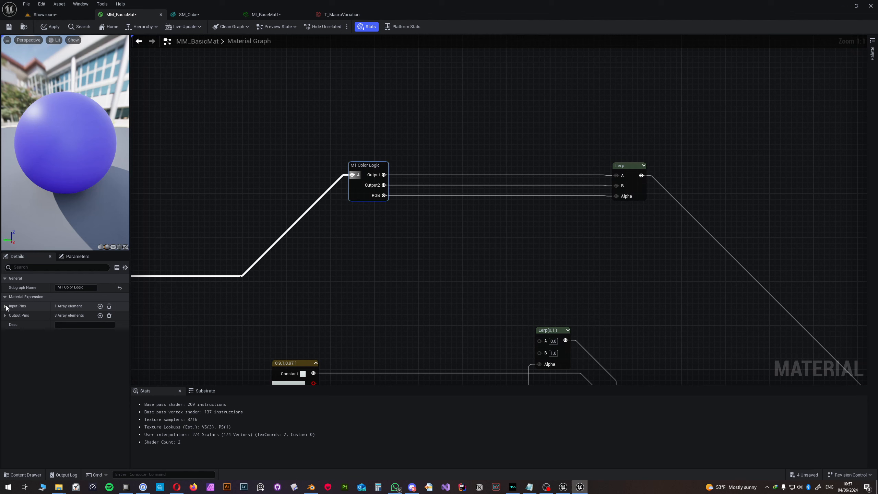
click(5, 306)
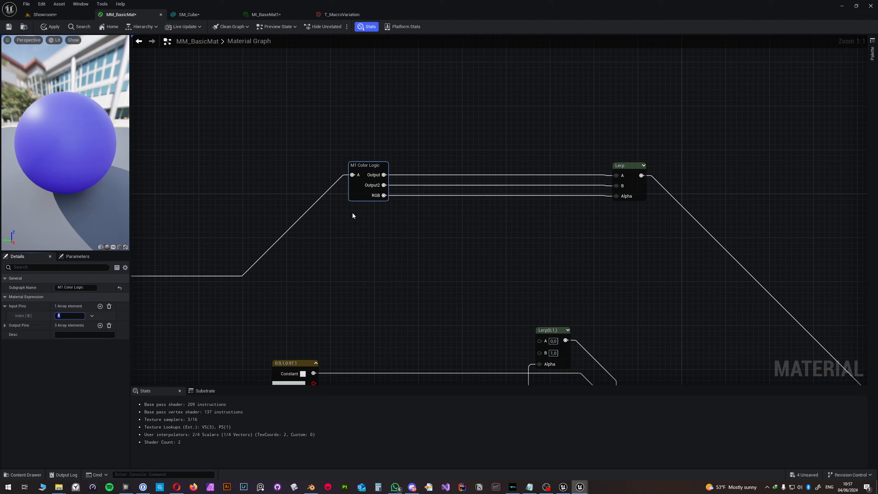
click(77, 315)
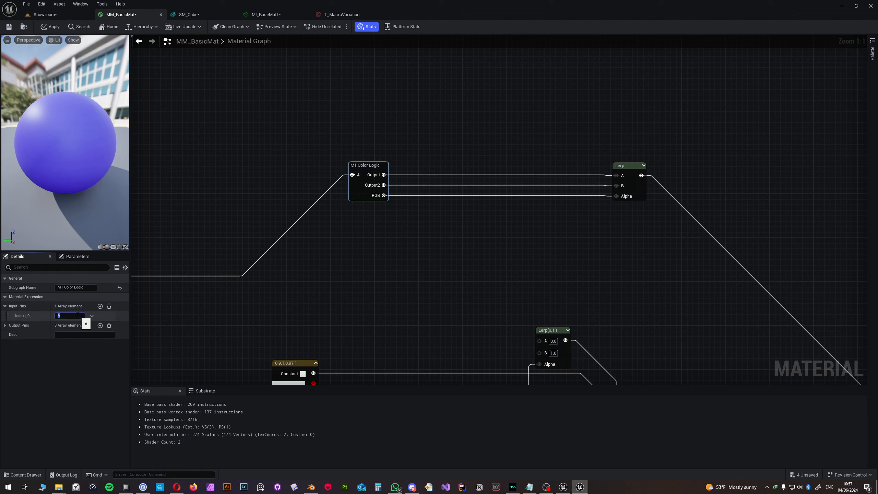
text(Rotation Input)
key(Return)
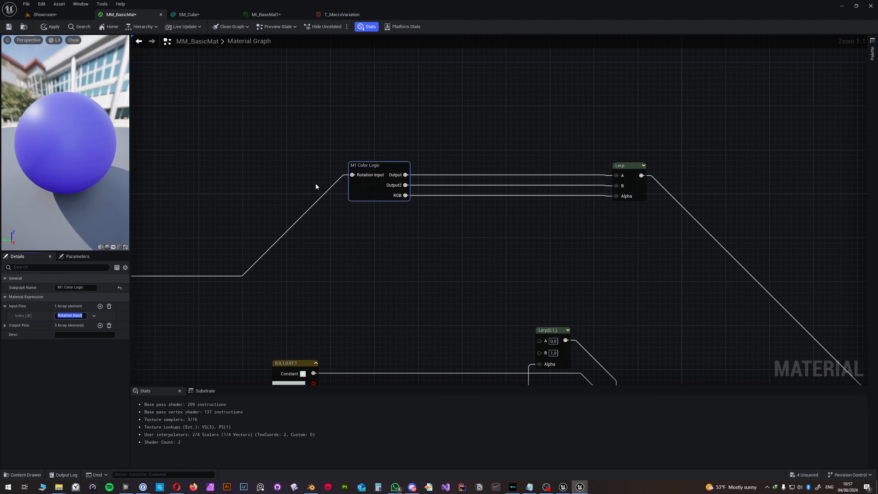
Step: Open the M1 Color Logic subgraph and reposition its Output node beyond M1 Color Variation Alpha Texture
click(5, 325)
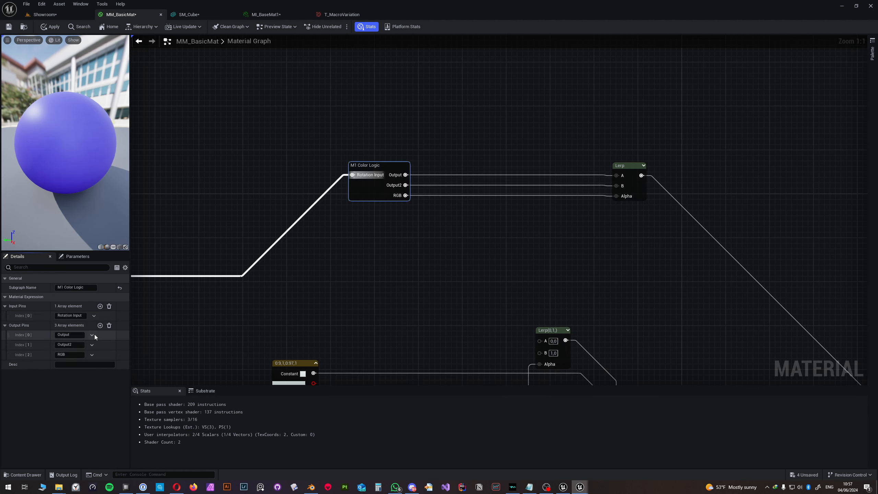
double_click(391, 164)
right_drag(562, 213, 458, 182)
drag(554, 211, 559, 201)
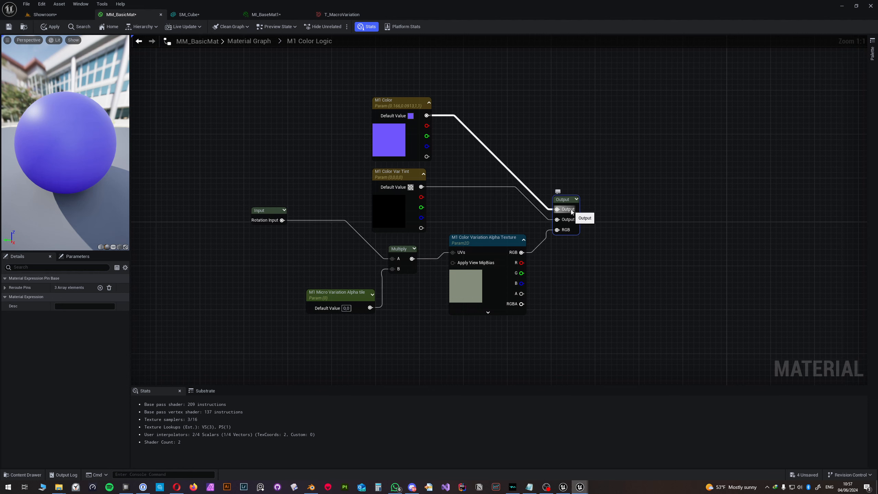
Step: Name the first two pins of the M1 Color Logic Output node M1 Base Color and M1 Color Var Tint
click(5, 287)
click(55, 297)
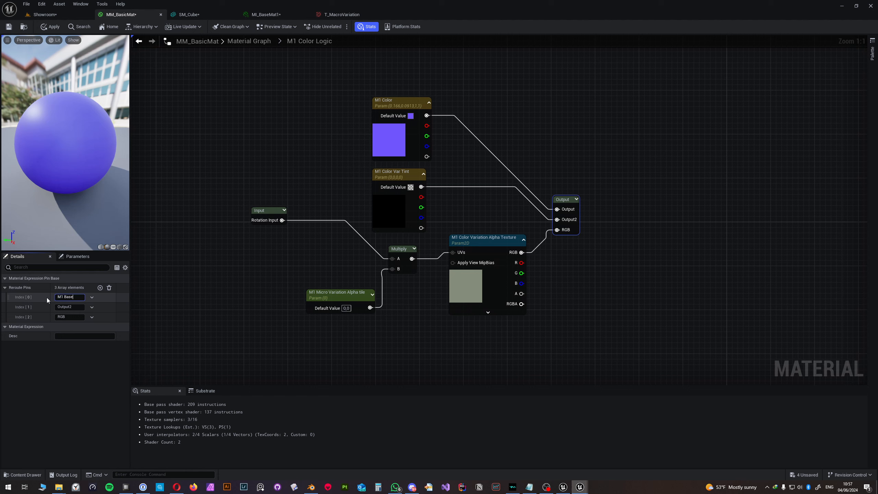
text(M1 Base Color)
key(Return)
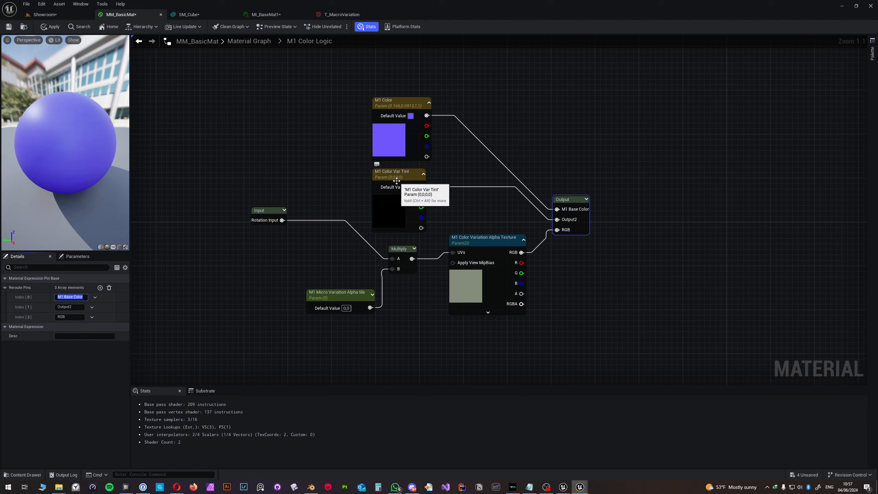
click(65, 306)
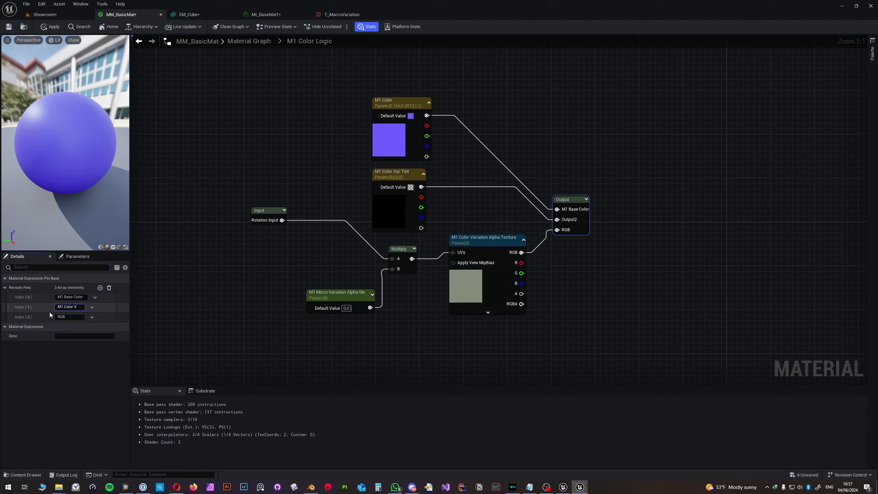
text(M1 Color Var Tint)
key(Return)
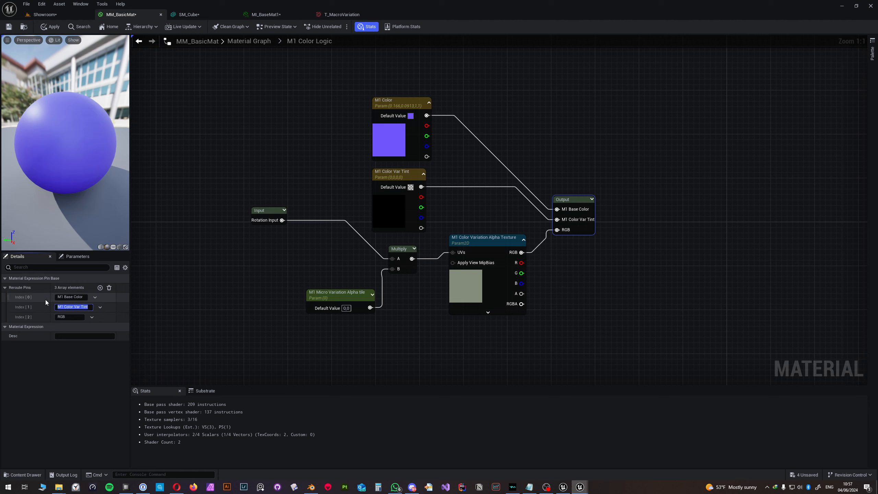
Step: Name the third pin of the M1 Color Logic Output node M1 Color Alpha
click(69, 317)
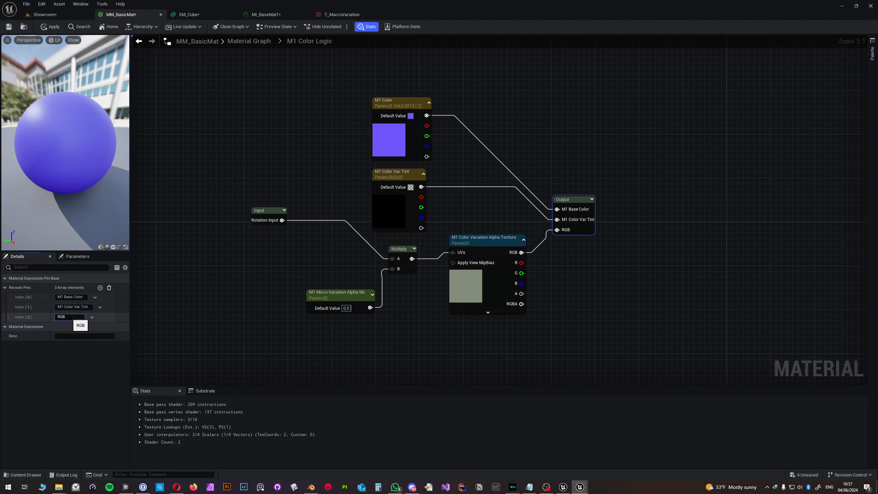
double_click(70, 317)
text(pha)
key(Return)
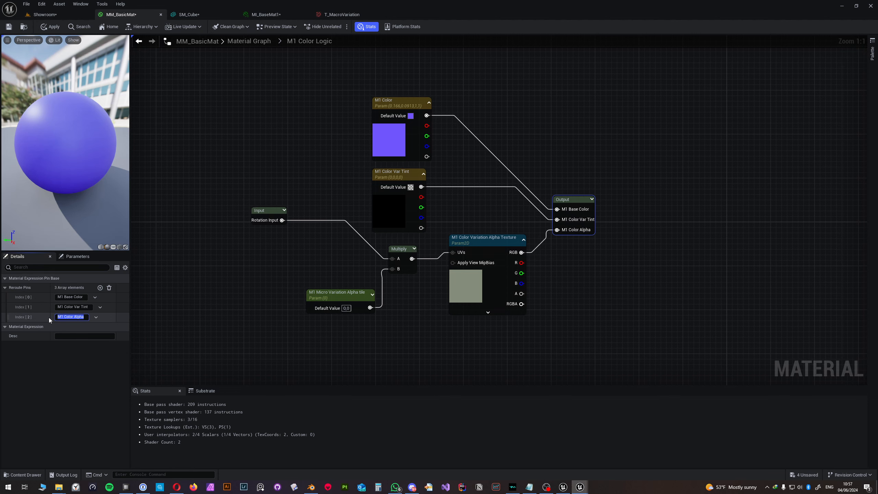
Step: Return to the main Material Graph and move the Vertex Color, constants and Lerp network farther below the M1 Color Logic node
click(246, 42)
scroll(578, 133, up, 4)
right_drag(574, 131, 446, 260)
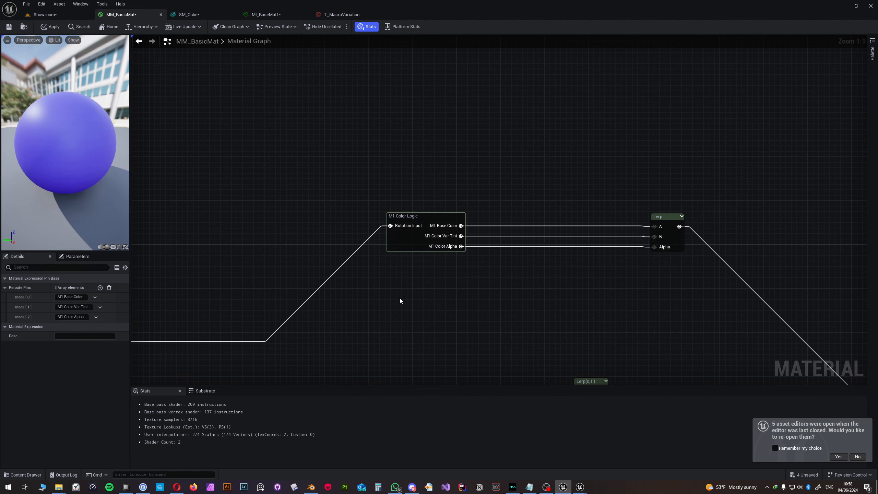
right_drag(400, 301, 437, 191)
scroll(285, 229, down, 2)
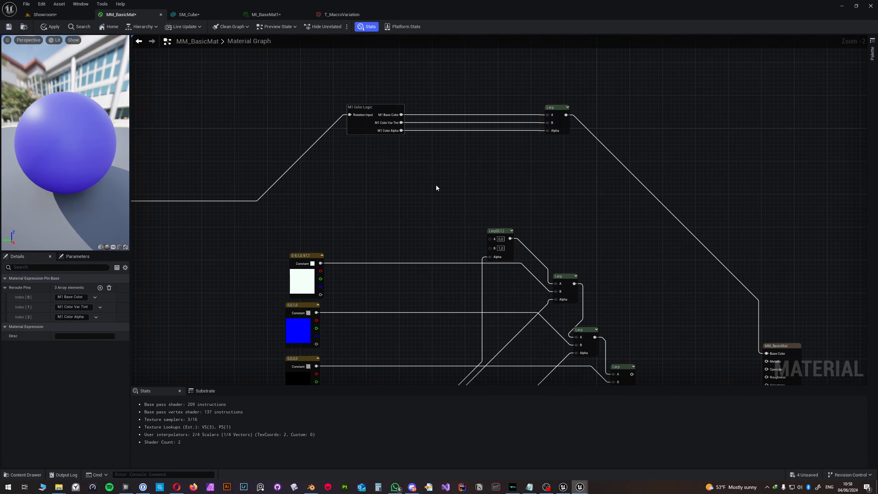
mouse_move(368, 128)
right_drag(376, 297, 398, 182)
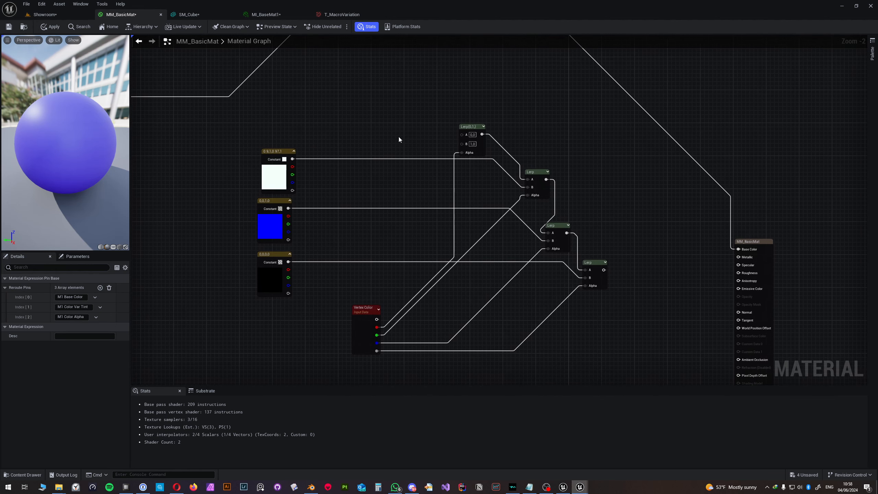
drag(244, 119, 603, 383)
drag(359, 224, 339, 391)
Step: Open the M1 Color Logic subgraph and spread out its Input, tiling, texture and Output nodes to make room after the alpha texture
right_drag(399, 137, 433, 384)
right_drag(433, 235, 455, 313)
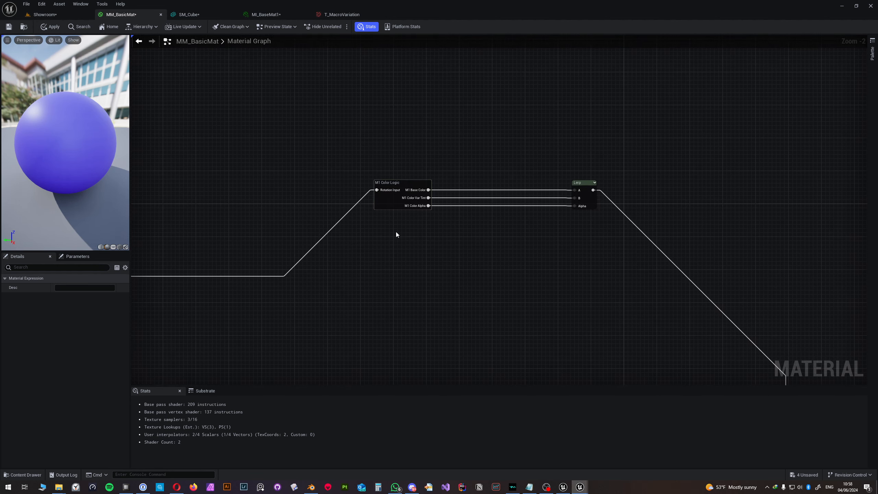
scroll(396, 232, up, 2)
right_drag(378, 193, 379, 210)
click(391, 210)
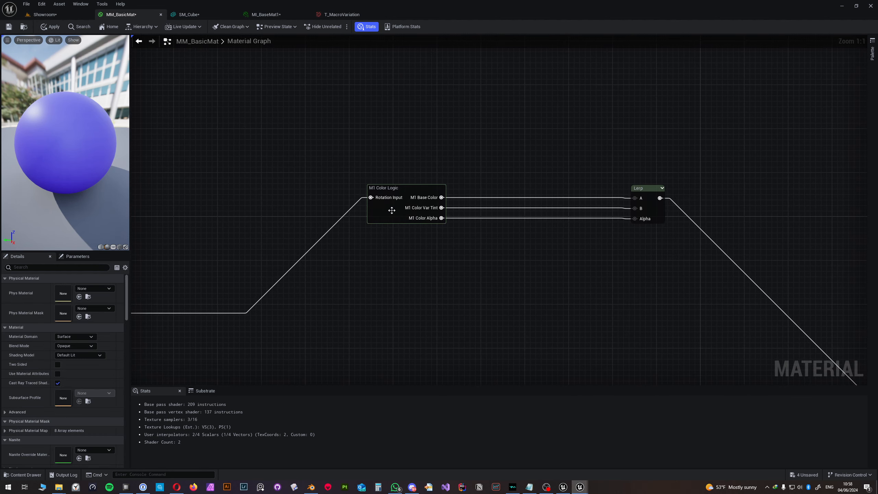
double_click(391, 210)
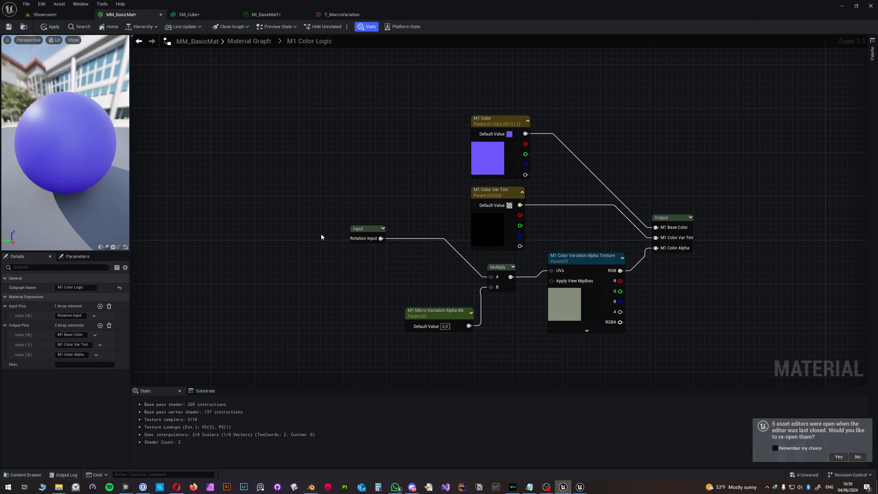
drag(591, 259, 579, 265)
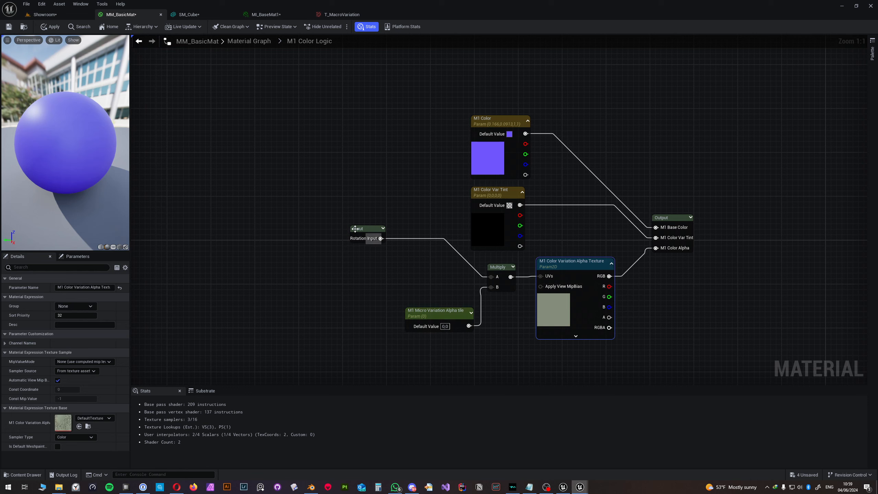
drag(376, 231, 236, 209)
drag(405, 359, 591, 262)
drag(577, 265, 473, 303)
right_drag(536, 265, 377, 183)
drag(509, 139, 598, 134)
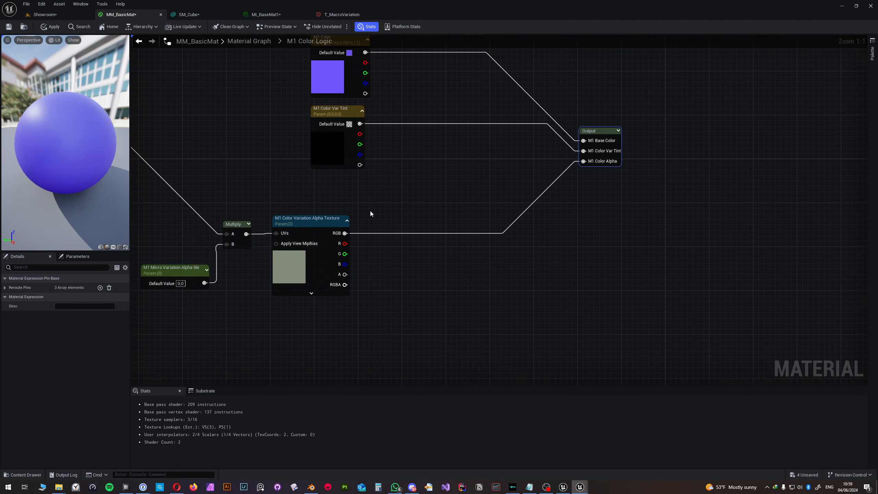
Step: Add a CheapContrast node fed by the RGB output of M1 Color Variation Alpha Texture and place it below the wire to Output
click(312, 218)
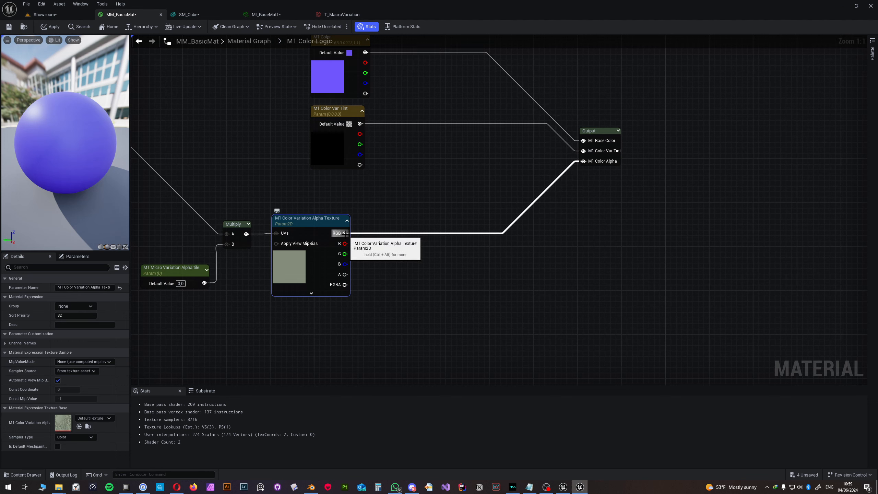
right_click(432, 225)
text(cheap co)
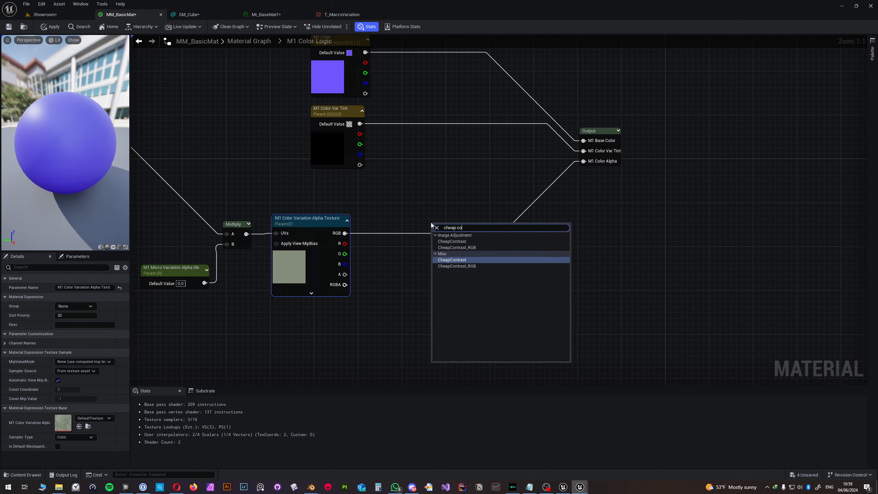
key(Return)
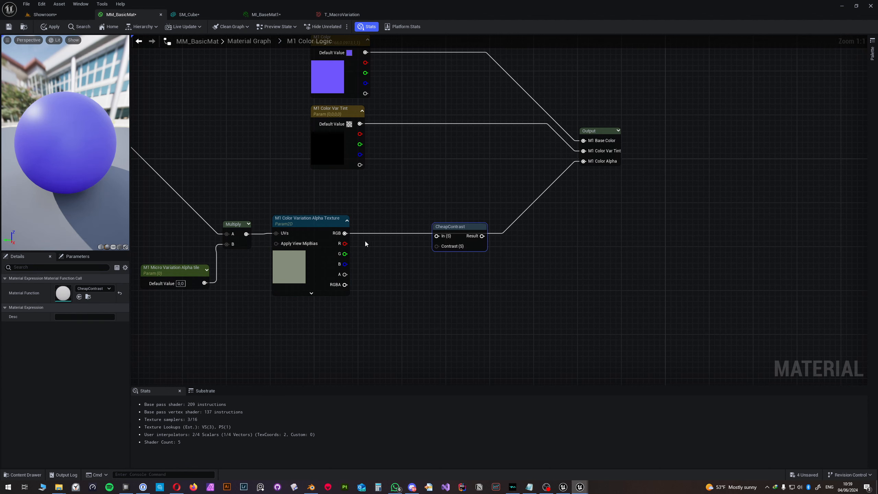
drag(345, 233, 437, 236)
drag(312, 222, 317, 222)
drag(448, 227, 465, 184)
click(407, 184)
drag(461, 230, 440, 259)
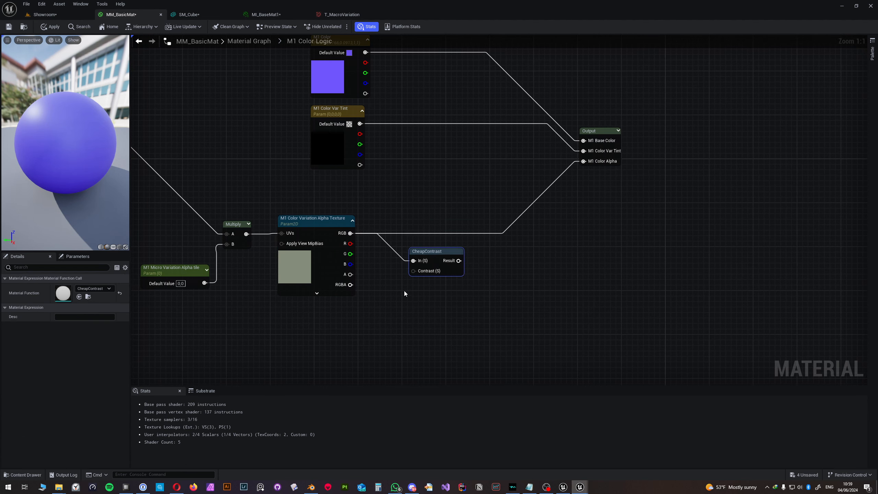
click(398, 335)
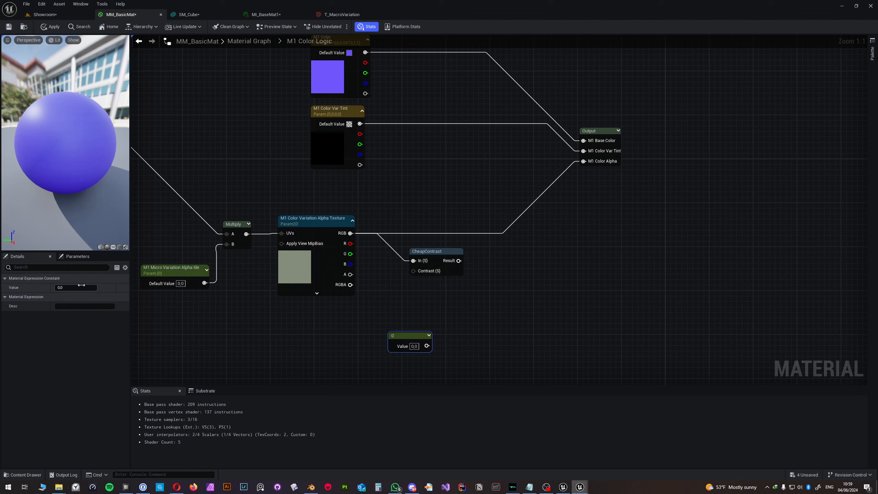
right_click(409, 336)
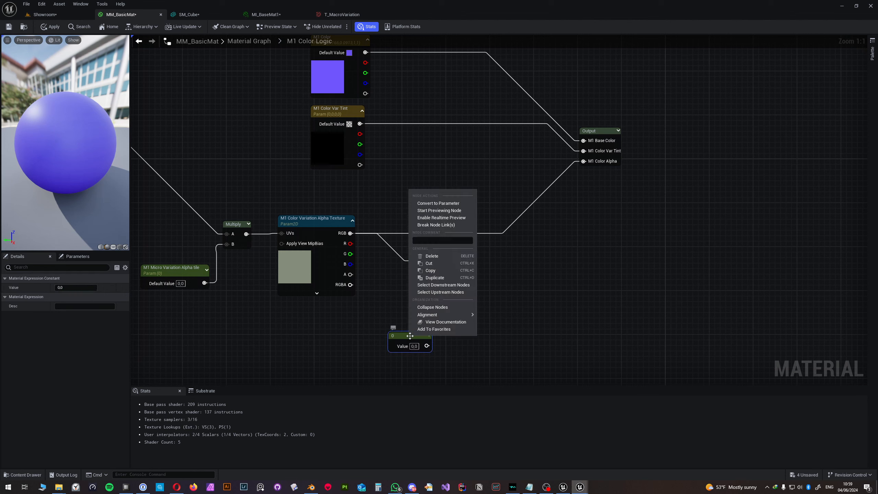
click(432, 204)
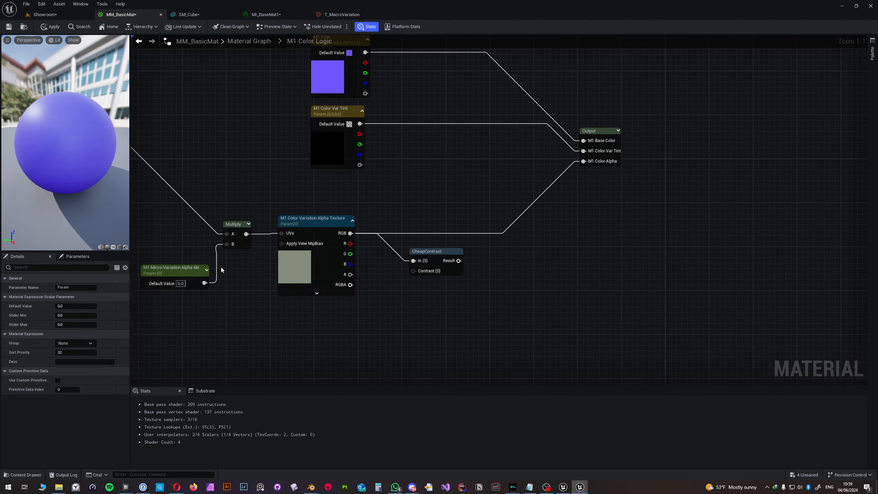
scroll(221, 267, down, 5)
click(258, 49)
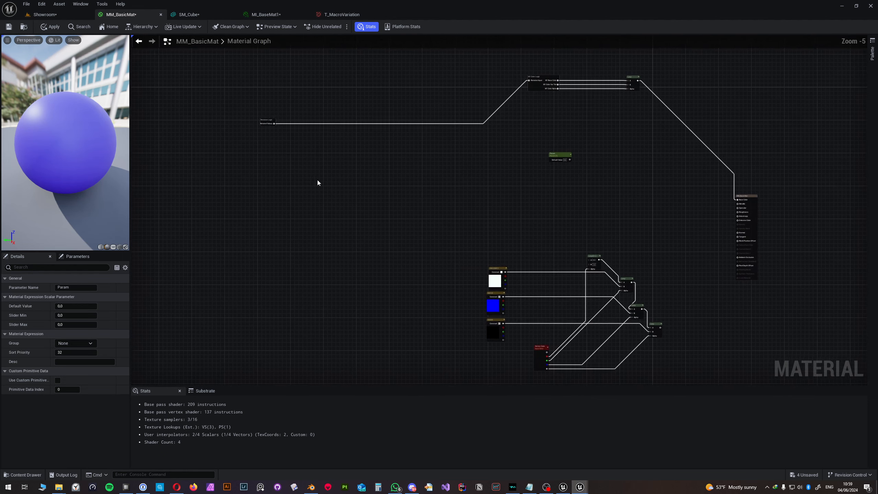
scroll(562, 145, up, 4)
right_drag(559, 151, 521, 234)
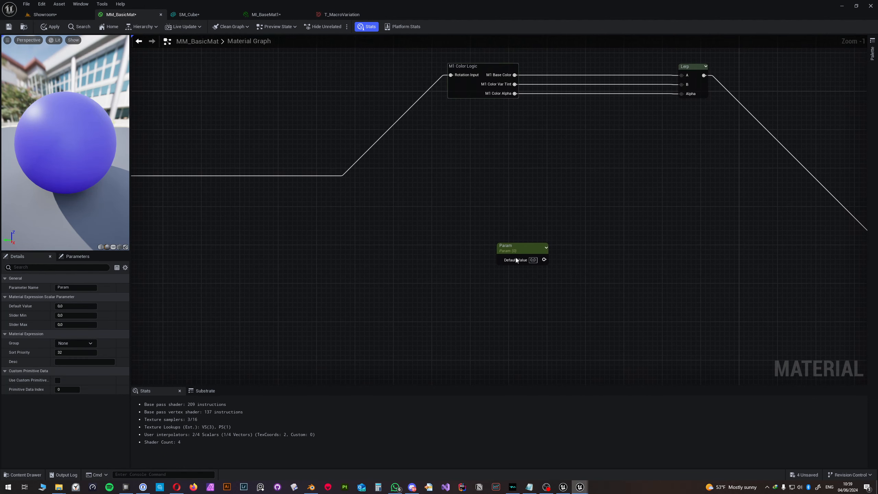
drag(517, 243, 472, 155)
click(471, 90)
key(Delete)
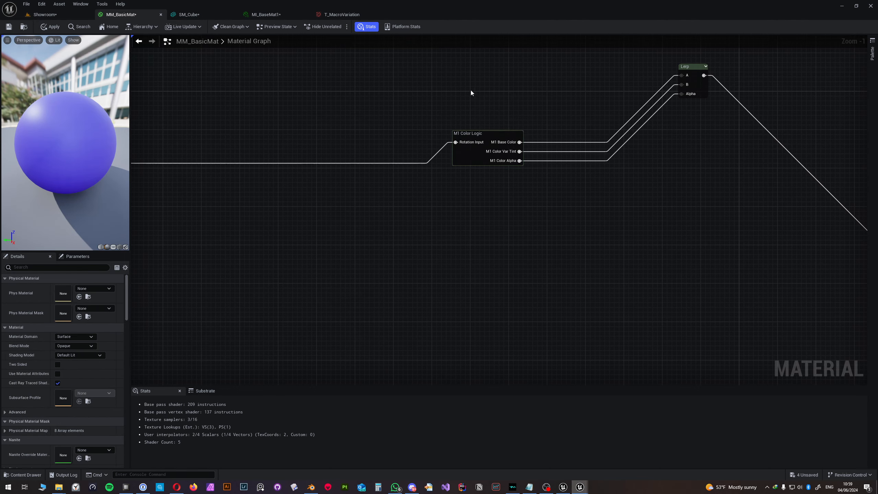
Step: Reopen the M1 Color Logic subgraph and add a scalar parameter below the alpha texture, wired to CheapContrast's Contrast input
double_click(479, 162)
right_drag(543, 298, 549, 126)
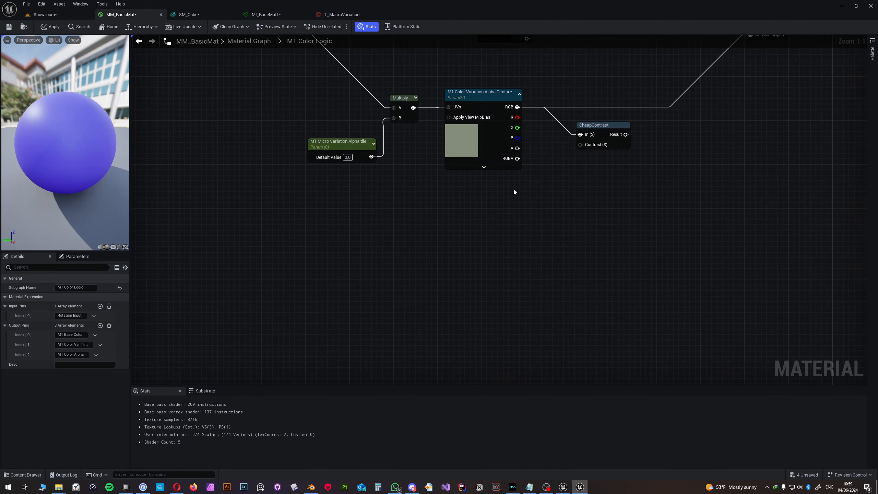
click(514, 193)
drag(534, 207, 581, 144)
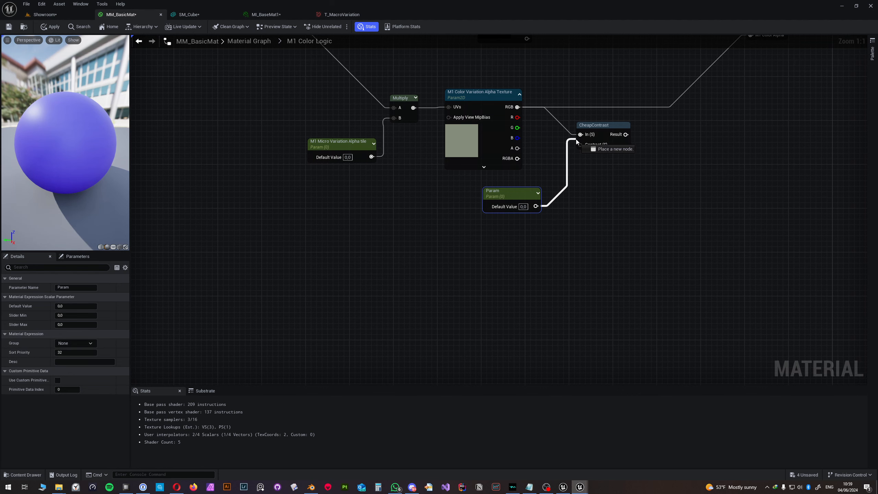
right_drag(545, 163, 495, 202)
mouse_move(462, 235)
mouse_down()
mouse_move(457, 241)
mouse_move(515, 230)
mouse_move(449, 235)
mouse_up()
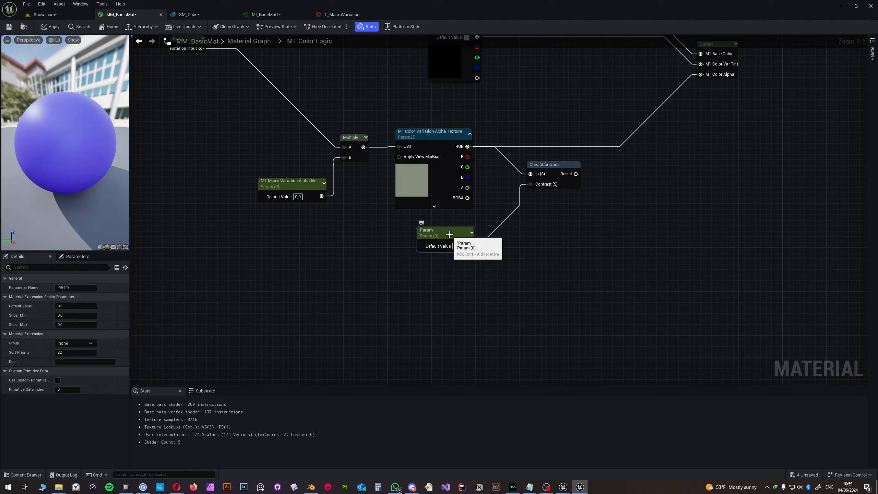
Step: Rename the new scalar parameter M1 Color Alpha Contrast and align it beneath the alpha texture node
double_click(450, 234)
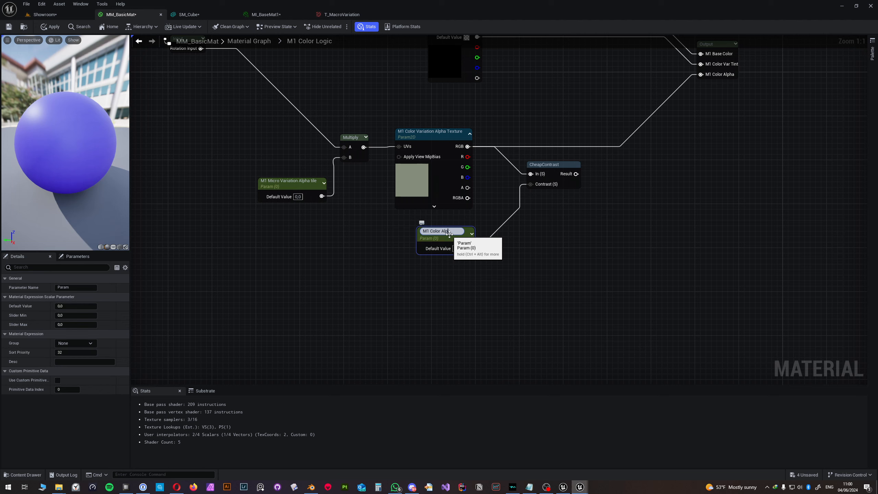
text(M1 Color Alpha Contrasyt)
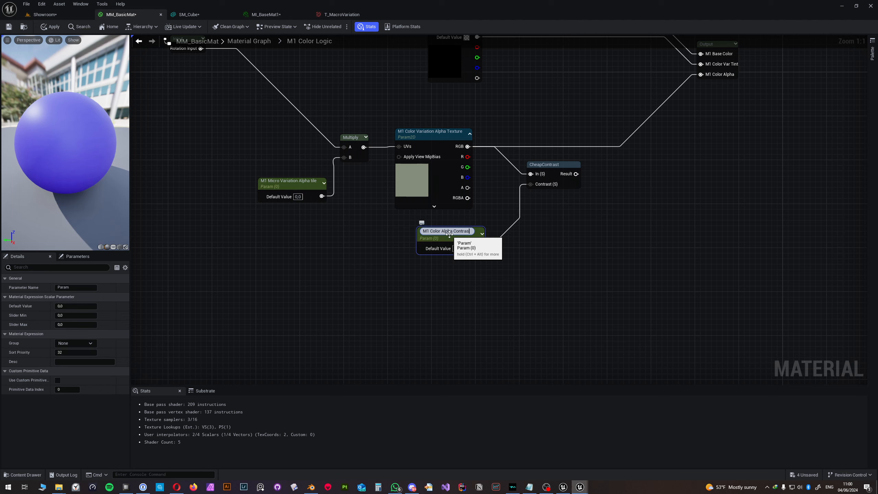
key(Return)
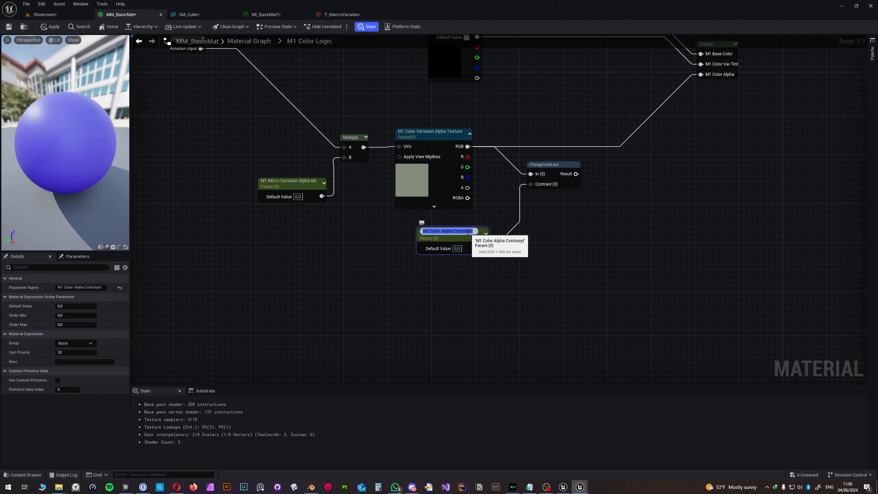
double_click(472, 231)
key(BackSpace)
key(BackSpace)
text(t)
key(Return)
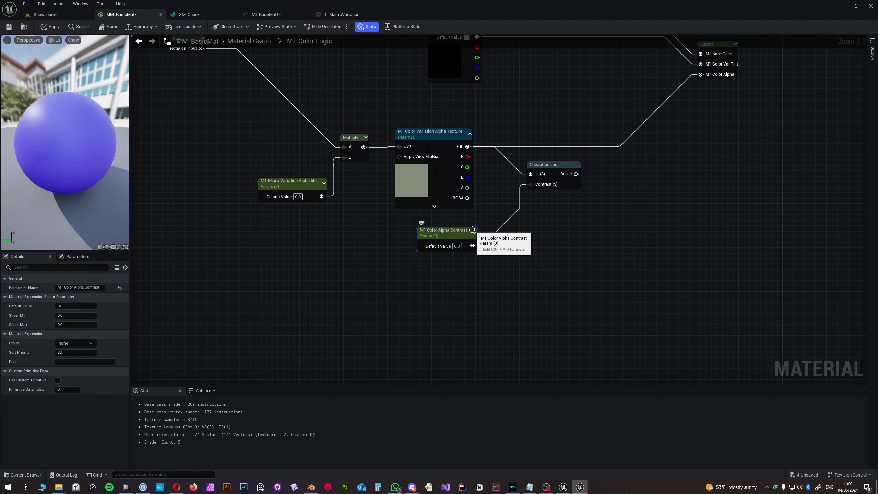
click(481, 214)
drag(455, 231, 449, 227)
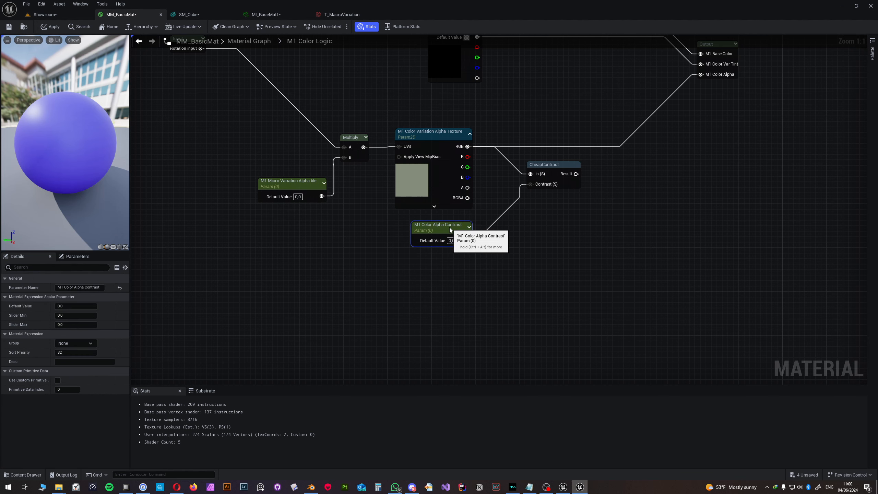
Step: Add a Lerp node after CheapContrast, with M1 Color feeding A and the CheapContrast Result feeding B
right_drag(490, 211, 421, 254)
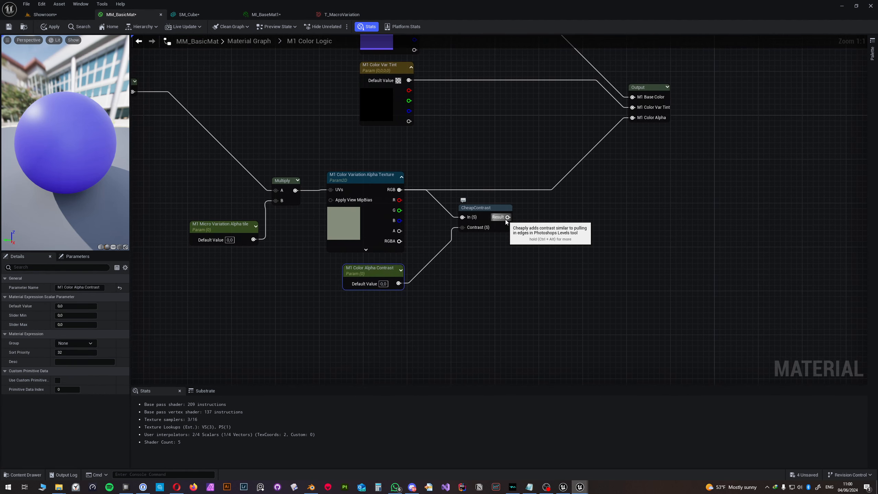
right_drag(562, 210, 468, 274)
click(463, 279)
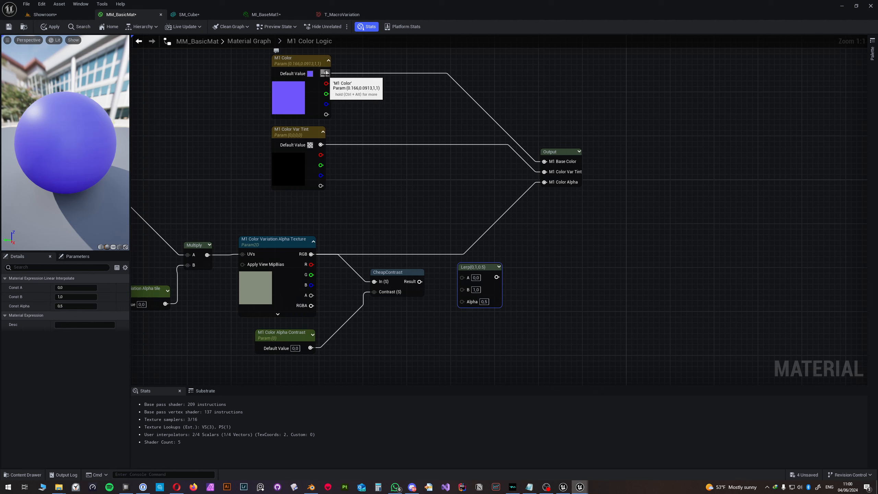
drag(326, 74, 459, 278)
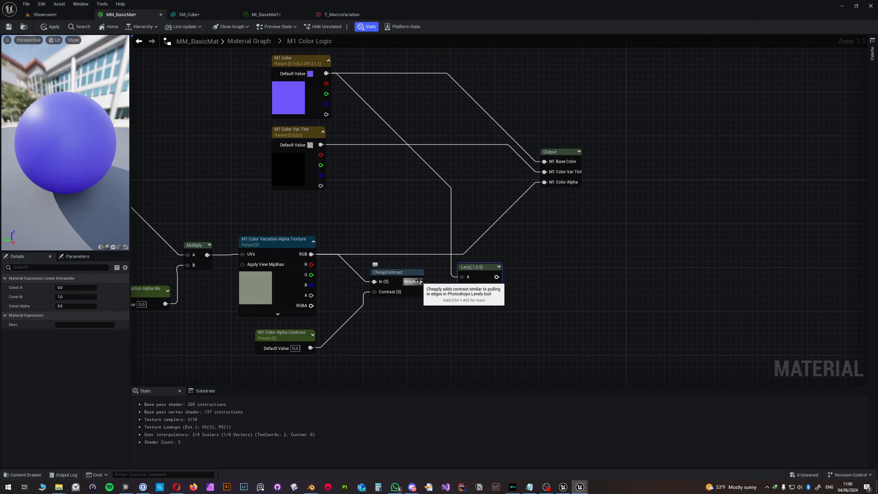
drag(419, 281, 463, 288)
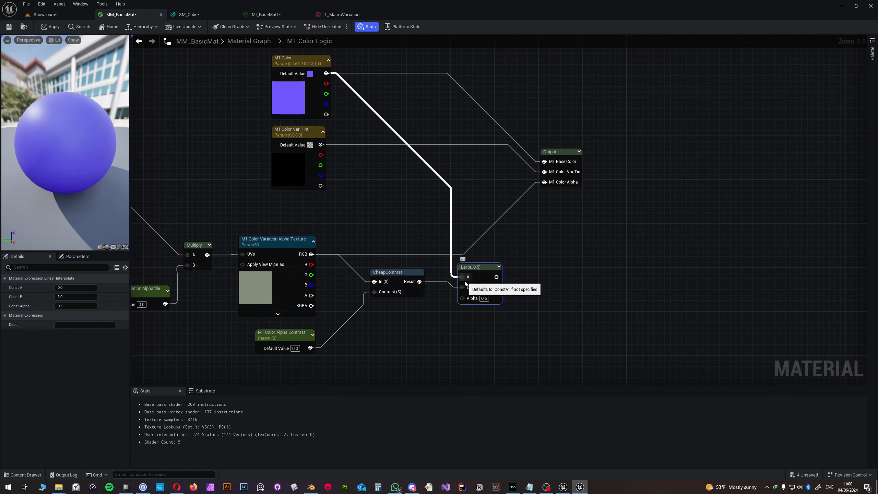
Step: Connect the Lerp result to the M1 Color Alpha output pin and space the Output and Lerp nodes farther apart
right_drag(538, 272, 507, 270)
drag(439, 275, 514, 187)
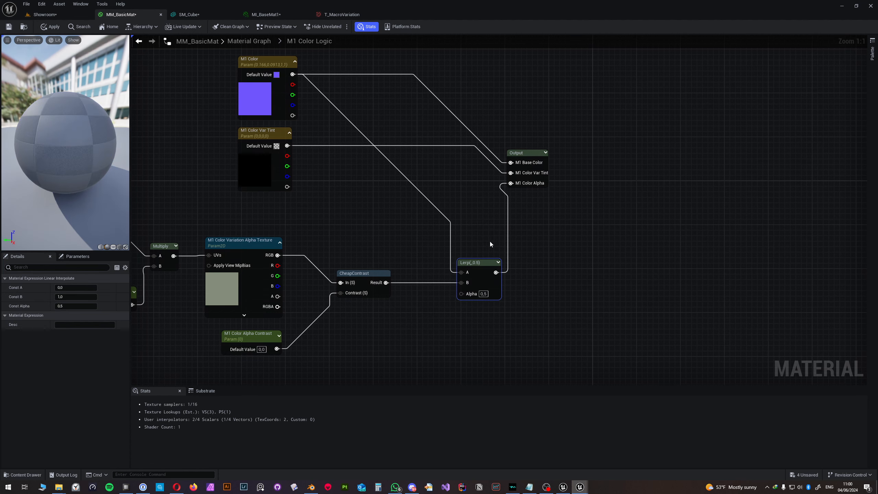
right_drag(479, 241, 500, 193)
drag(497, 214, 494, 211)
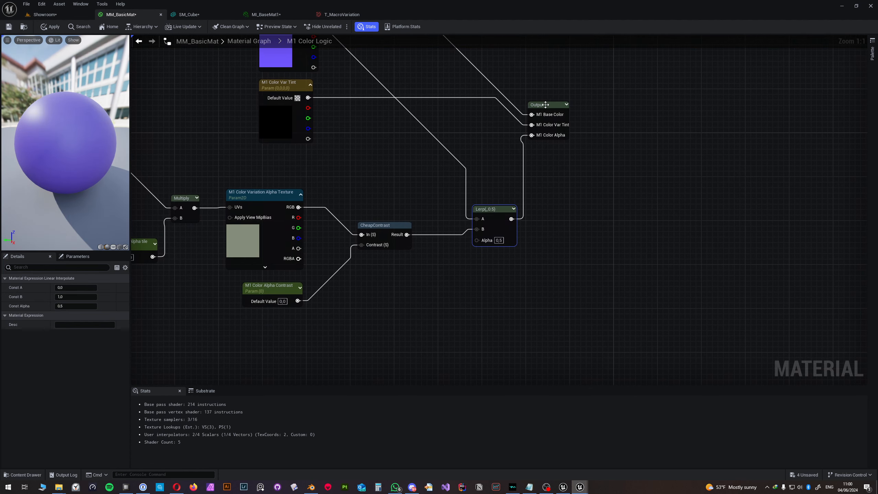
drag(546, 105, 650, 105)
drag(496, 210, 518, 205)
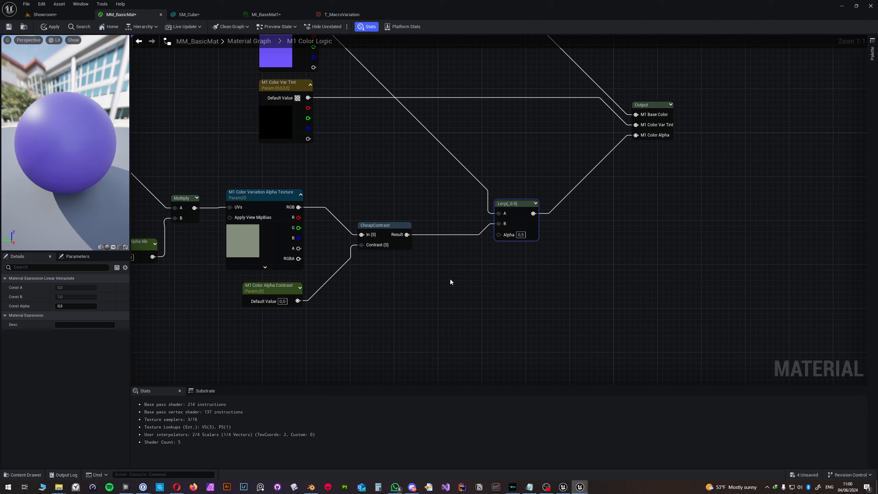
Step: Duplicate the M1 Color Alpha Contrast parameter, wire the copy to the Lerp's Alpha input and place it below CheapContrast
click(279, 288)
key(ctrl+c)
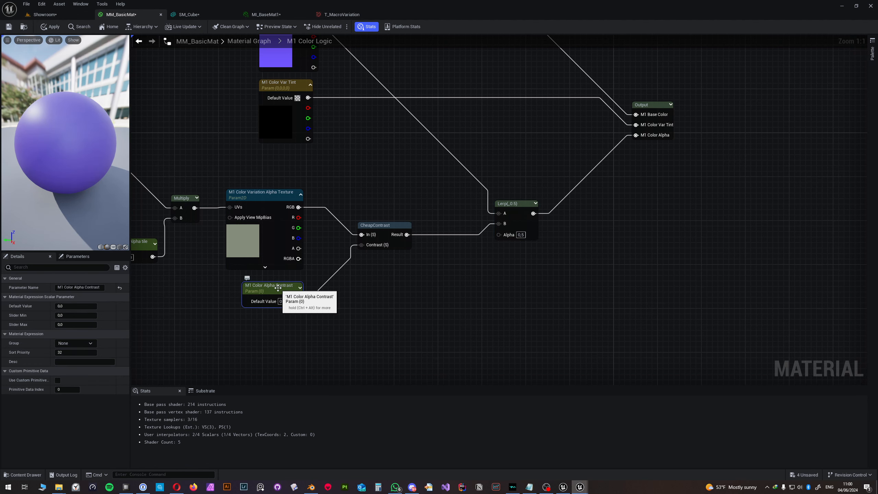
key(ctrl+v)
drag(464, 307, 498, 234)
drag(450, 292, 445, 287)
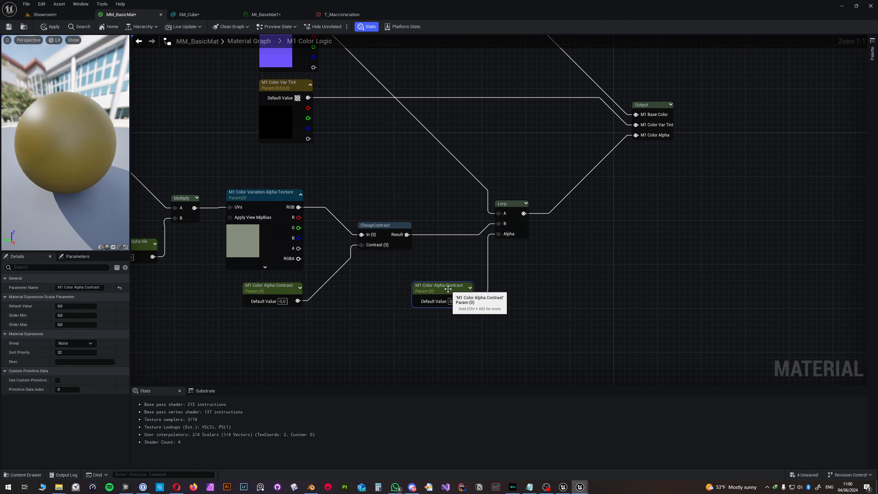
Step: Rename the duplicated scalar parameter M1 Color Alpha On or Off
key(F2)
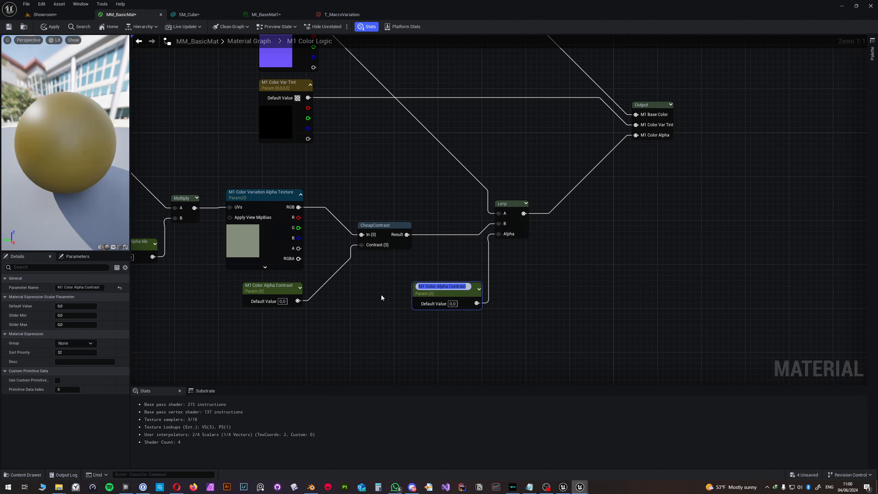
key(End)
key(BackSpace)
key(BackSpace)
key(BackSpace)
key(BackSpace)
key(BackSpace)
key(BackSpace)
key(BackSpace)
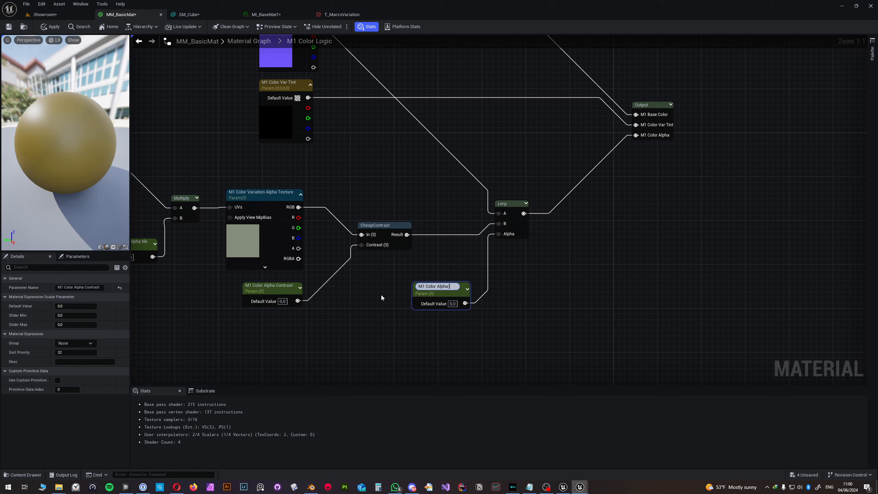
text(On or Off)
key(Return)
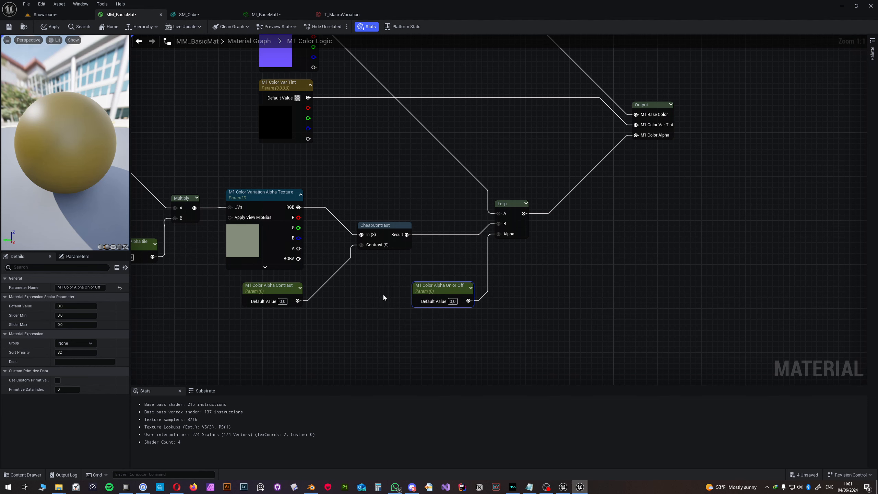
Step: Set the default value of the M1 Color Alpha Contrast parameter to 1
double_click(450, 295)
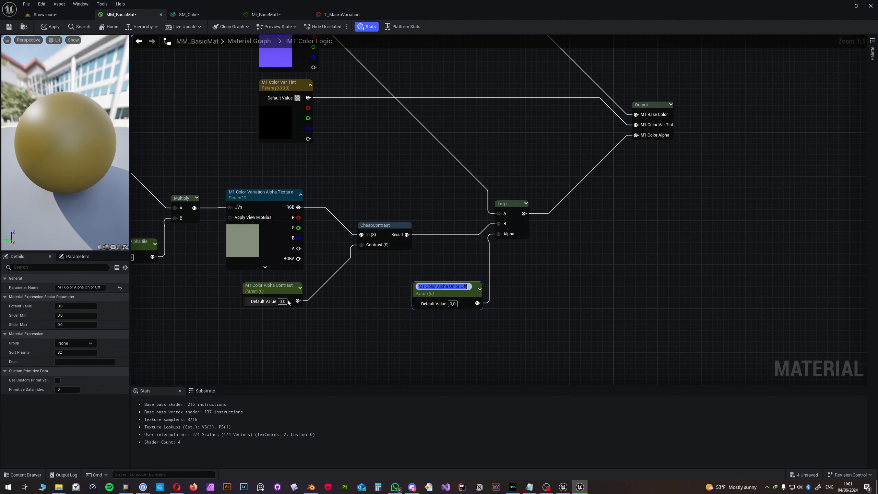
click(272, 287)
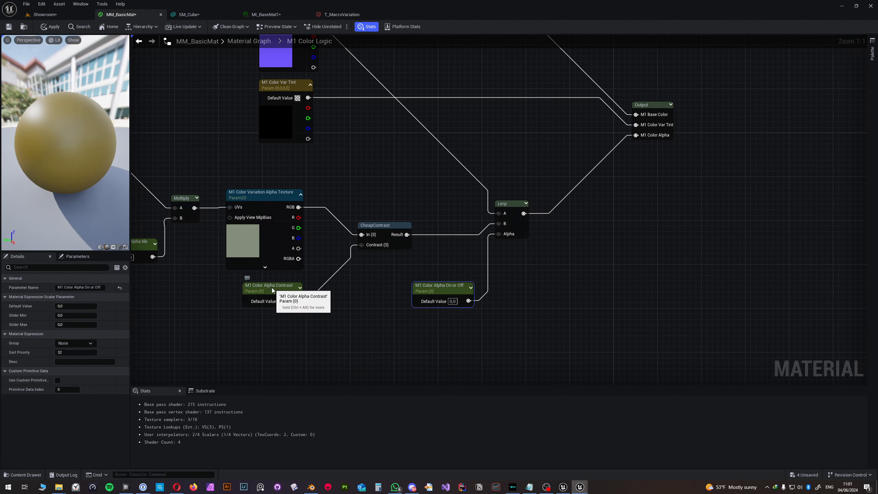
click(81, 306)
text(1)
click(149, 315)
right_drag(180, 308, 269, 311)
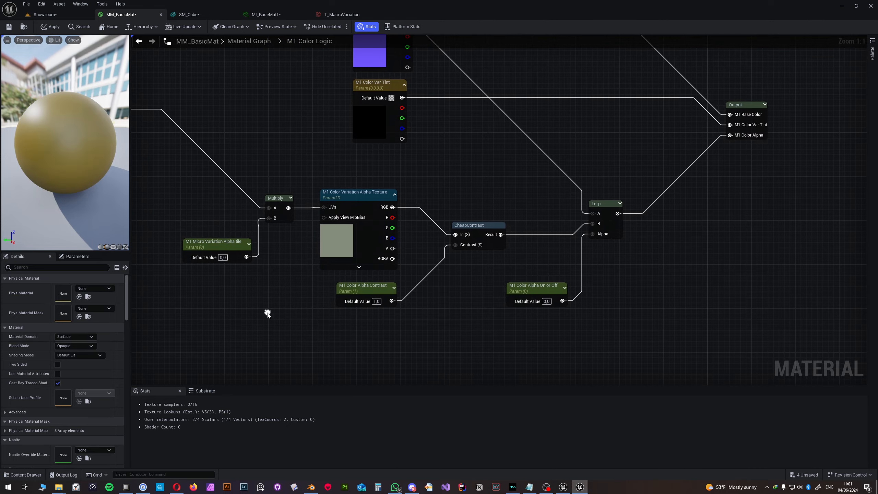
Step: Set the default values of the M1 Micro Variation Alpha tile and M1 Color Alpha On or Off parameters to 1
click(236, 246)
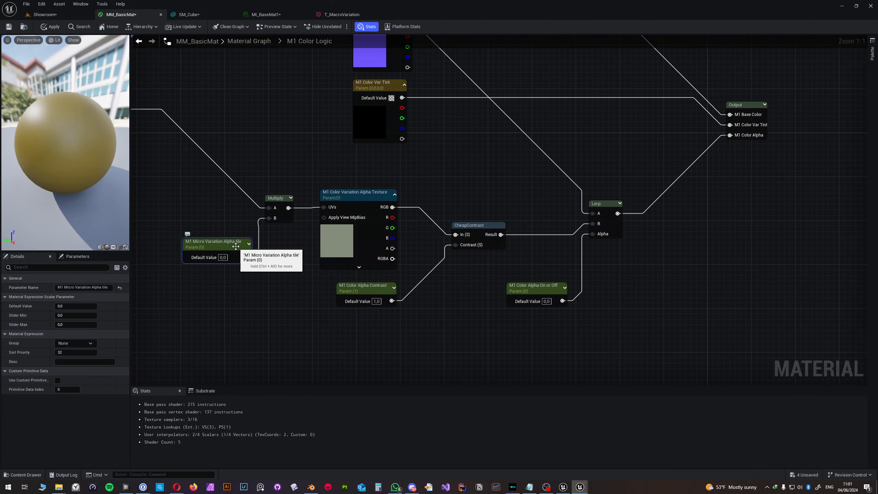
click(76, 305)
text(1)
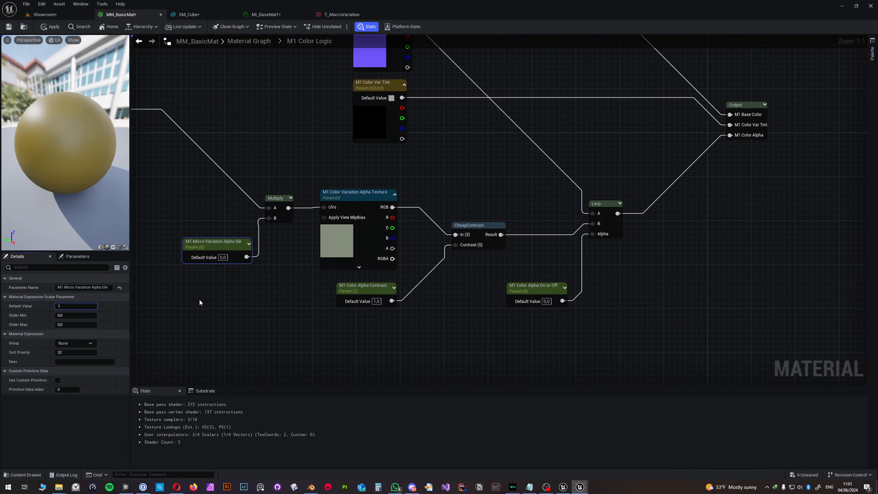
click(271, 302)
click(529, 291)
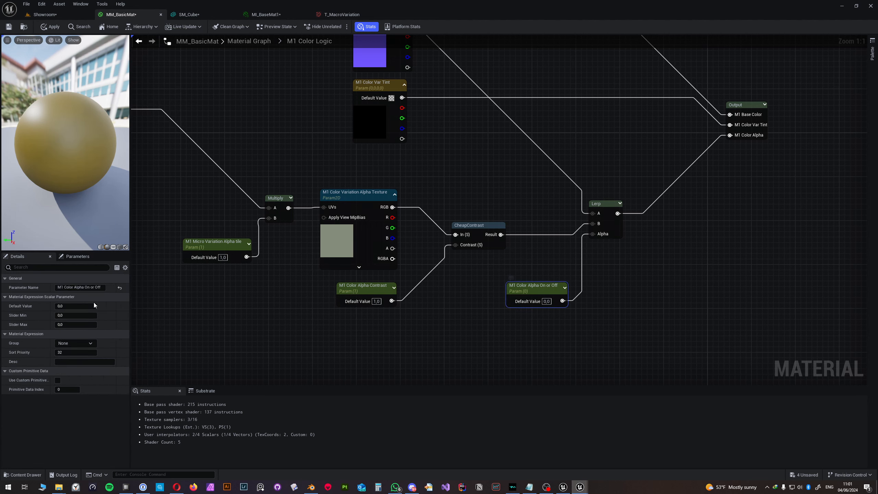
click(75, 306)
text(1)
click(233, 319)
Step: Switch the material preview shape to a cube and set M1 Color Alpha On or Off's default value to 0
right_drag(496, 229, 410, 293)
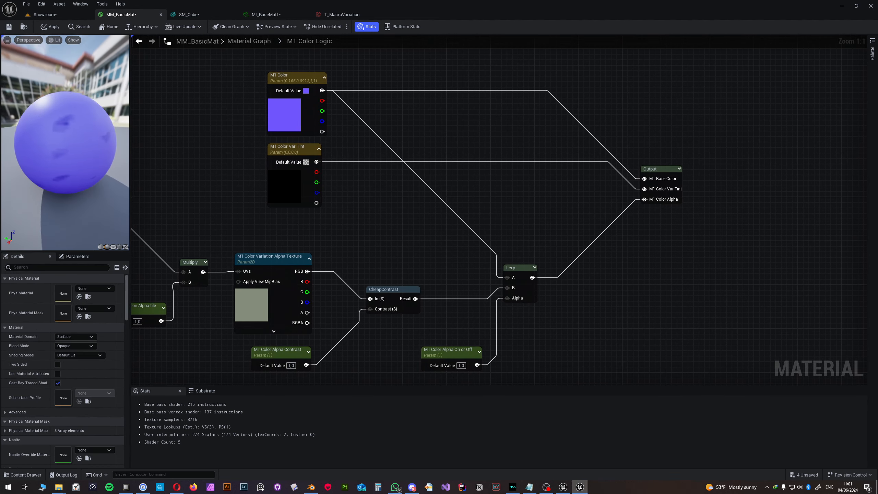
click(119, 247)
mouse_move(72, 168)
mouse_down()
mouse_move(101, 156)
mouse_move(82, 158)
mouse_up()
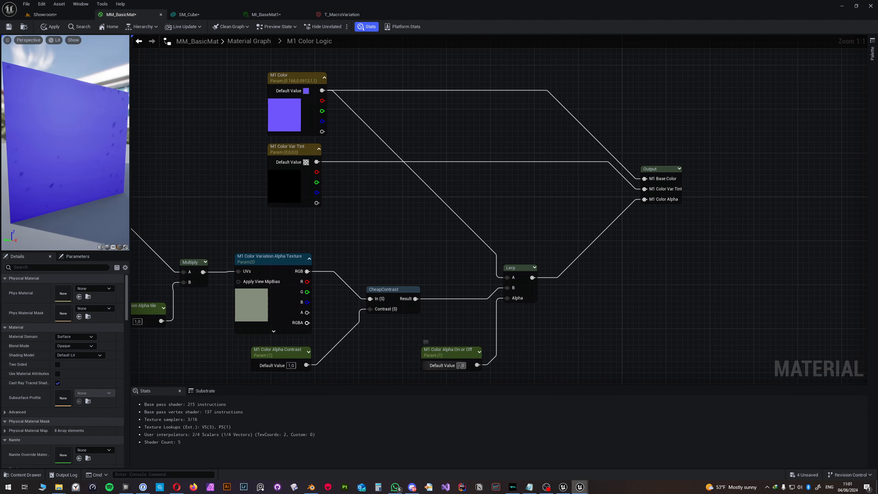
text(0)
key(Return)
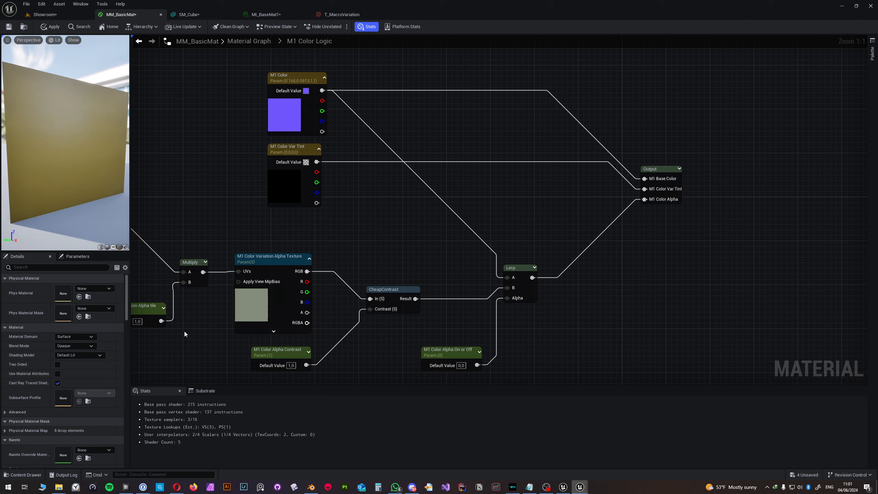
Step: Try a higher default value for M1 Color Alpha On or Off, and set it back to 1
click(458, 352)
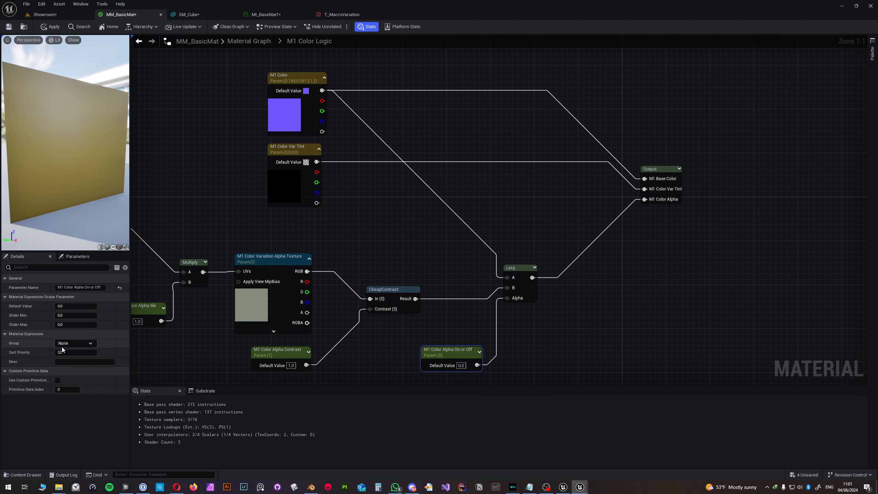
mouse_move(66, 306)
mouse_down()
mouse_move(97, 306)
mouse_move(52, 306)
mouse_up()
click(69, 307)
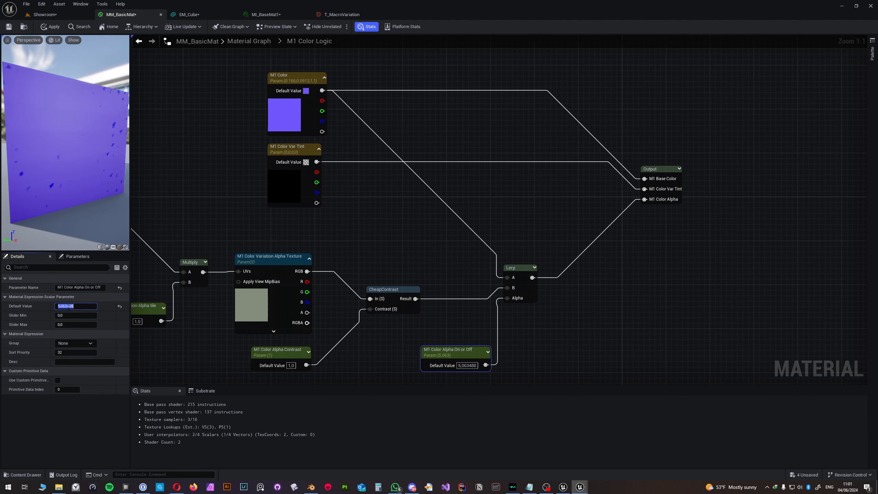
text(1)
key(Return)
Step: Set the default value of M1 Color Alpha Contrast to 0 and check its effect on the preview cube
right_drag(273, 332, 294, 300)
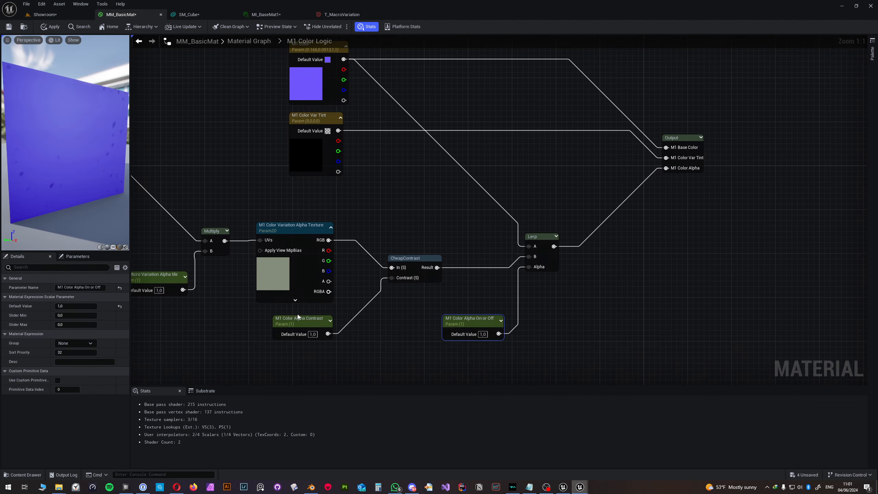
click(300, 320)
text(0)
key(Return)
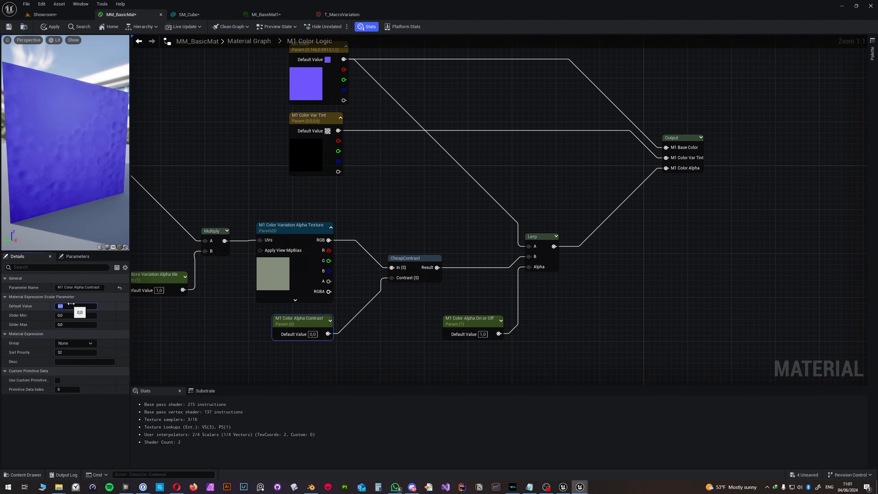
mouse_move(59, 186)
mouse_down()
mouse_move(48, 187)
mouse_move(70, 187)
mouse_move(59, 187)
mouse_up()
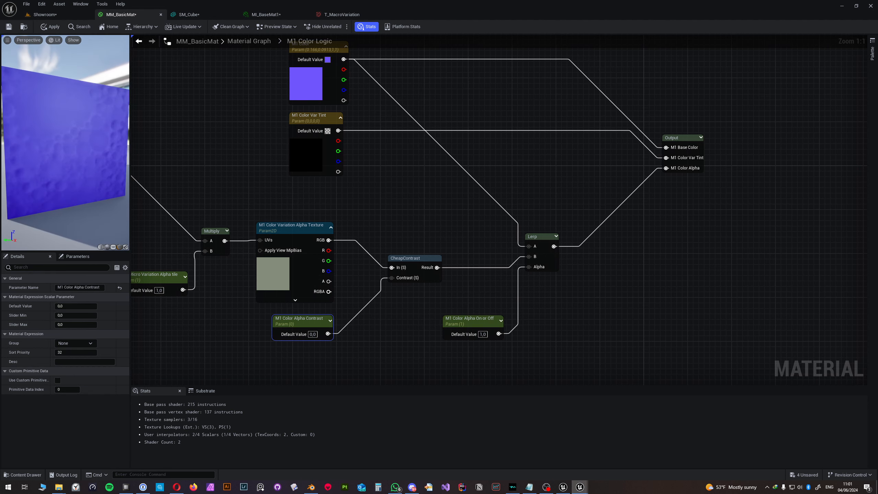
drag(71, 307, 88, 306)
click(71, 307)
text(0)
key(Return)
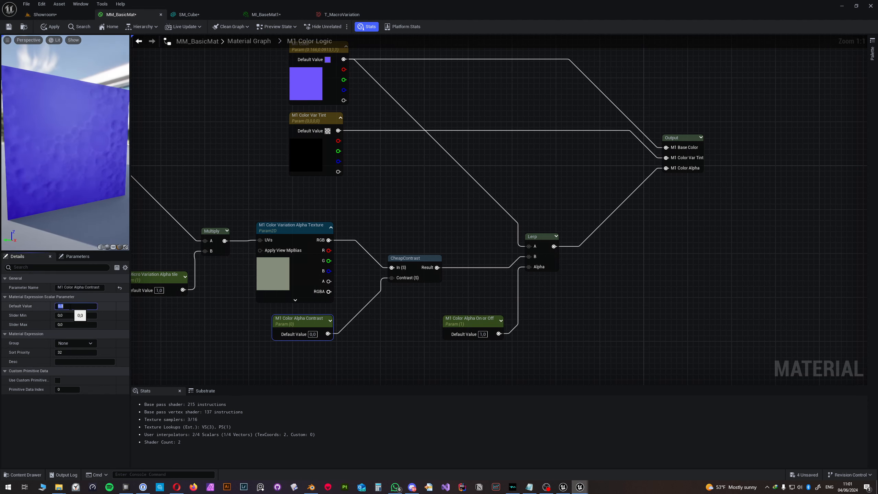
Step: Apply the changes to MM_BasicMat and open the MI_BaseMat1 material instance with its preview cube in view
click(50, 27)
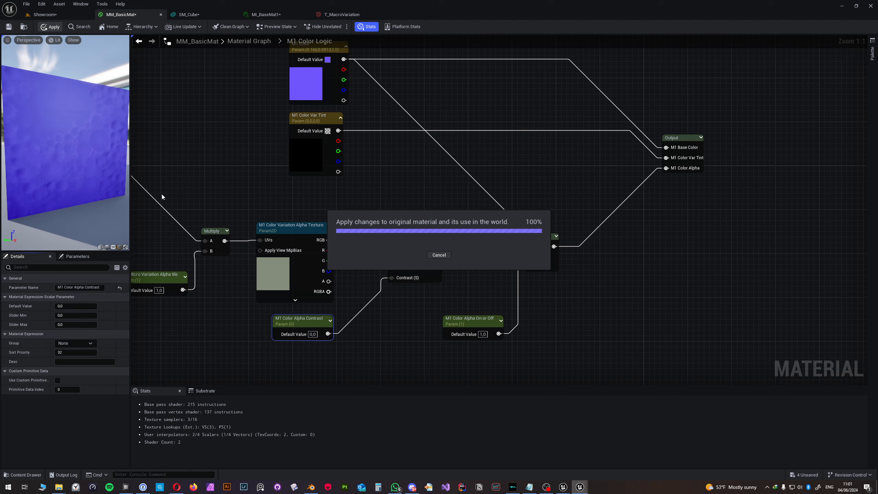
click(45, 14)
click(270, 15)
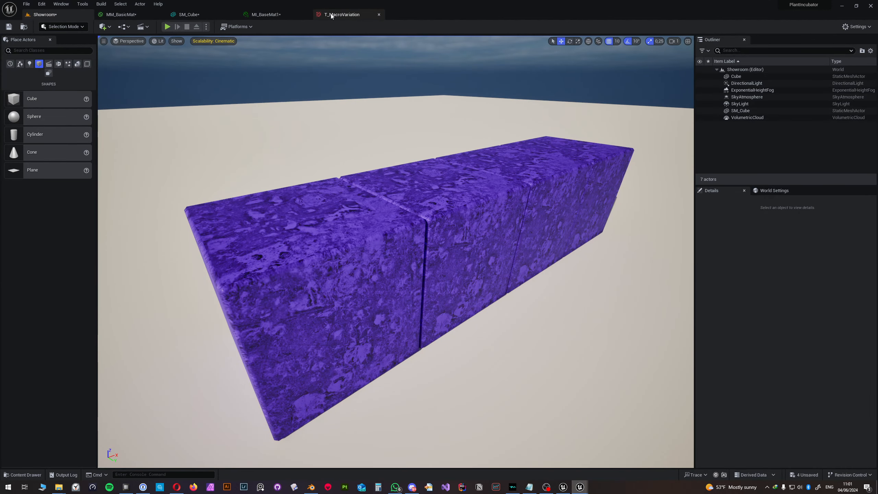
drag(229, 213, 189, 204)
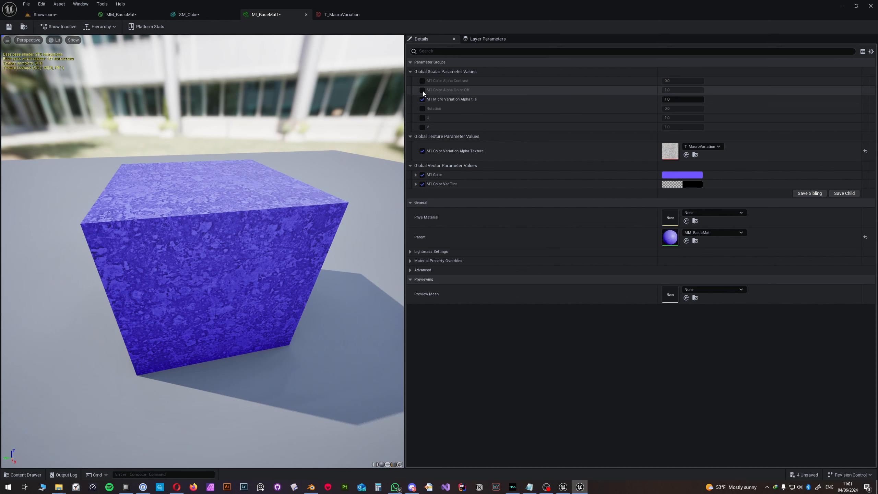
Step: Enable the M1 Color Alpha On or Off override and test it at 0 and 1, leaving it at 1
click(423, 92)
drag(671, 92, 640, 91)
click(676, 90)
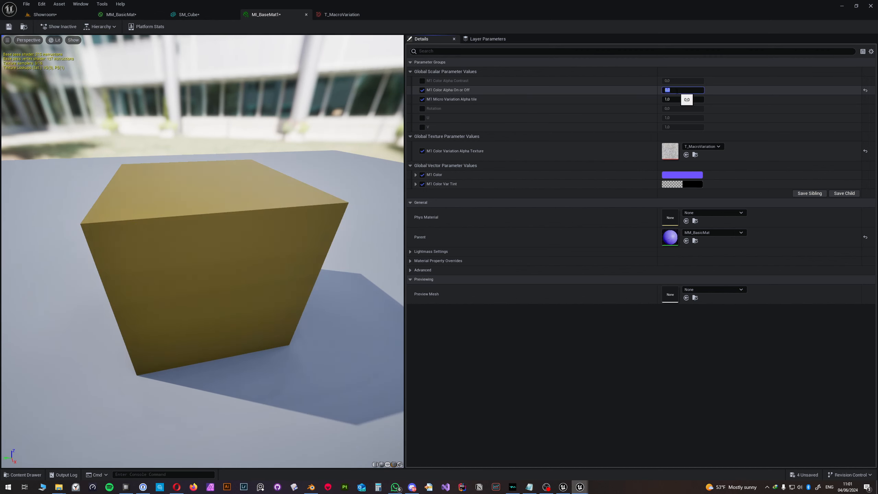
text(1)
key(Return)
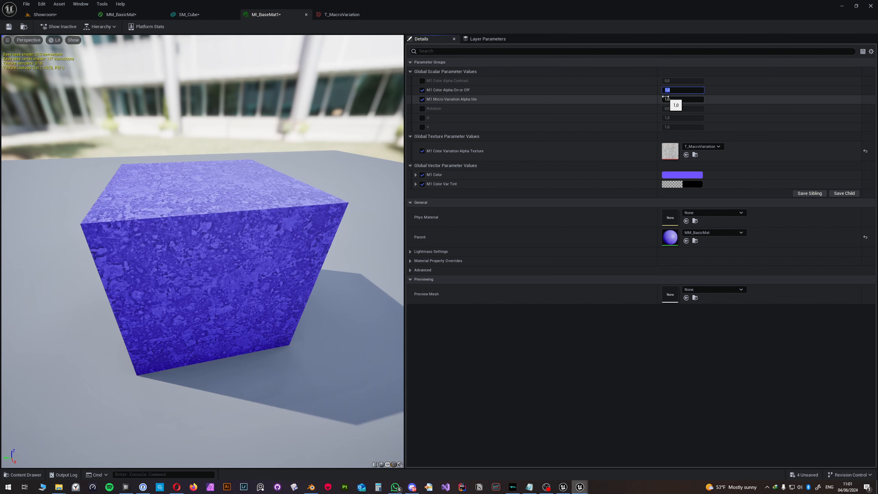
text(0)
key(Return)
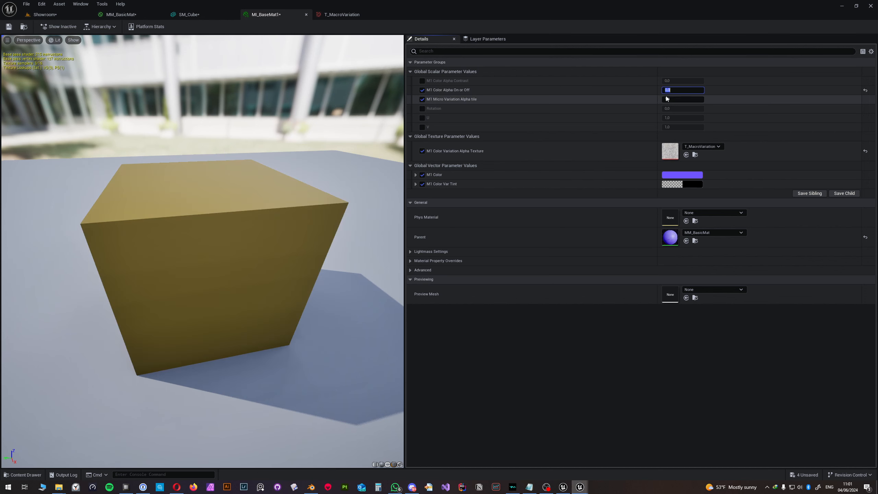
text(1)
key(Return)
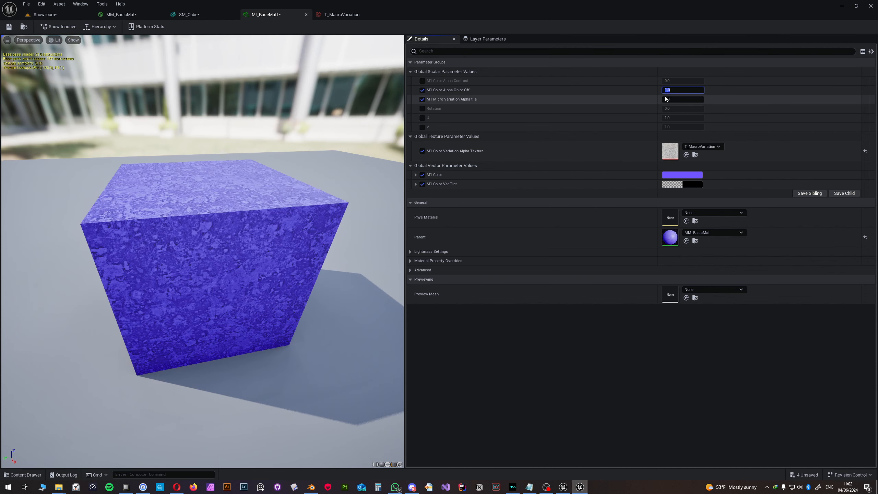
Step: Enable the M1 Color Alpha Contrast override, raise it to about 65.58 and inspect the preview cube up close
click(422, 81)
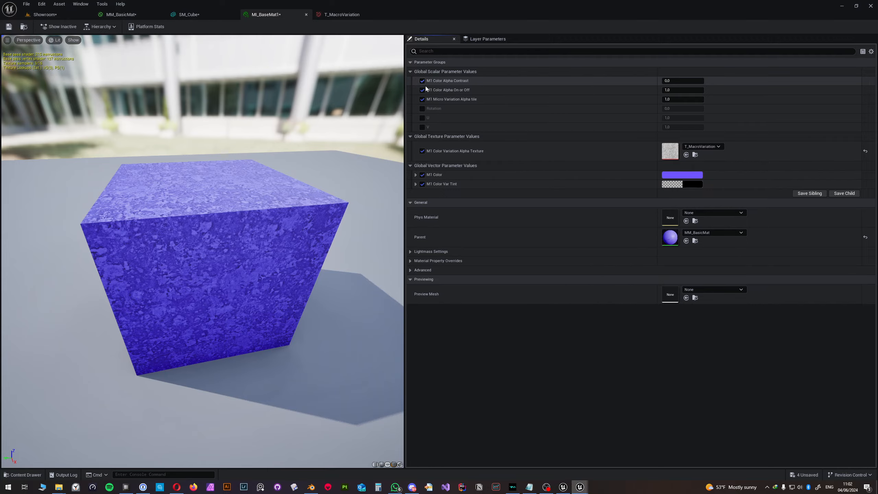
drag(683, 81, 699, 81)
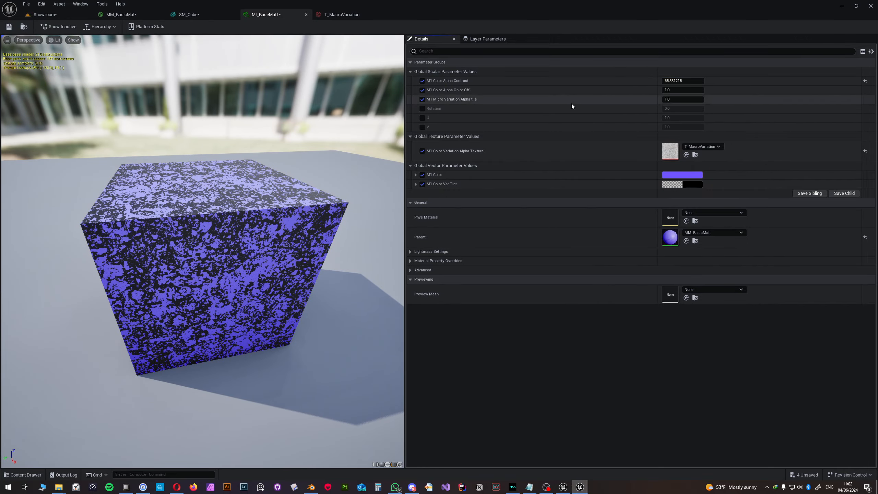
mouse_move(263, 193)
right_down()
mouse_move(294, 254)
mouse_move(268, 186)
right_up()
drag(221, 208, 273, 256)
right_drag(273, 256, 277, 274)
drag(277, 273, 277, 294)
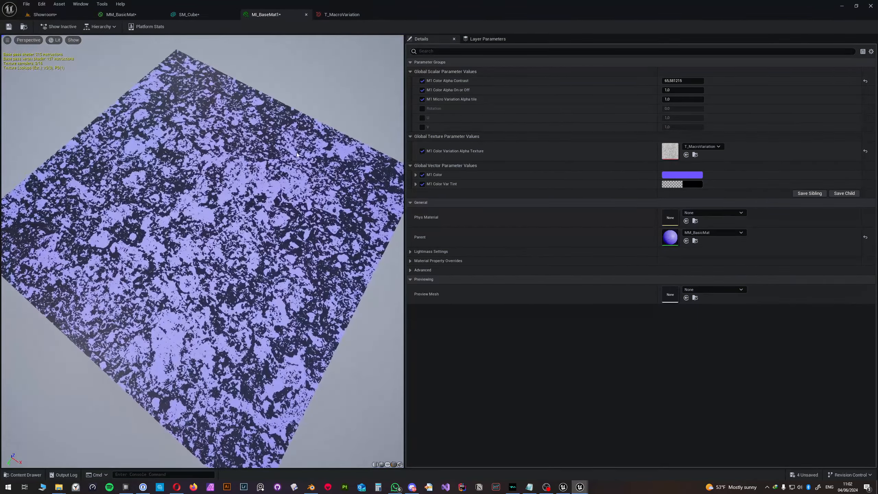
Step: Try negative M1 Color Alpha Contrast values, ending at about -0.447, and inspect the preview cube from several angles
drag(686, 81, 666, 81)
drag(683, 80, 707, 81)
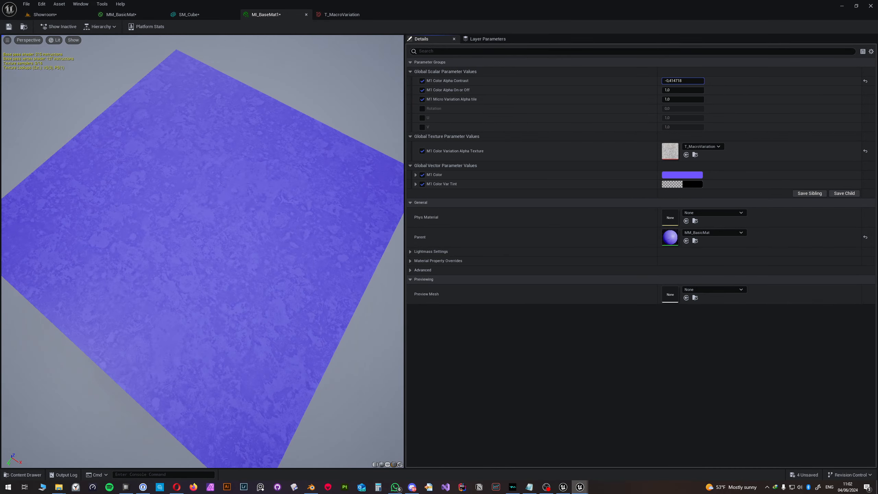
scroll(310, 204, down, 5)
scroll(272, 247, up, 5)
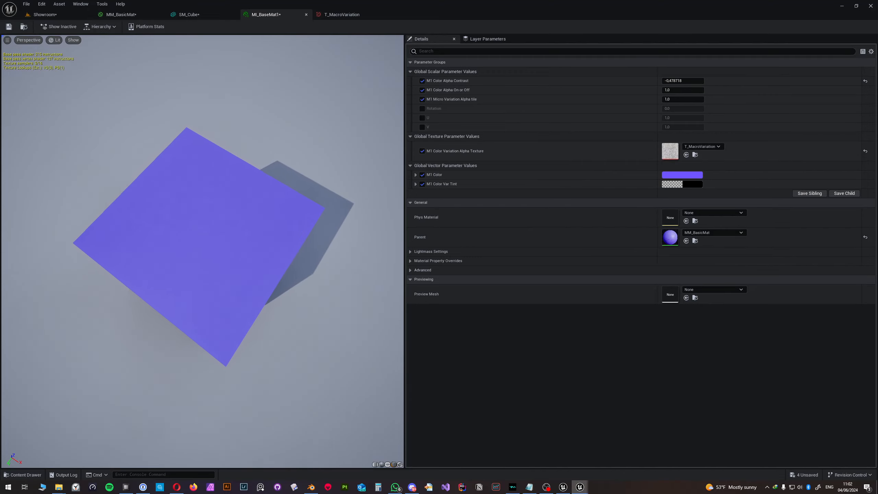
drag(273, 247, 314, 298)
scroll(288, 243, up, 3)
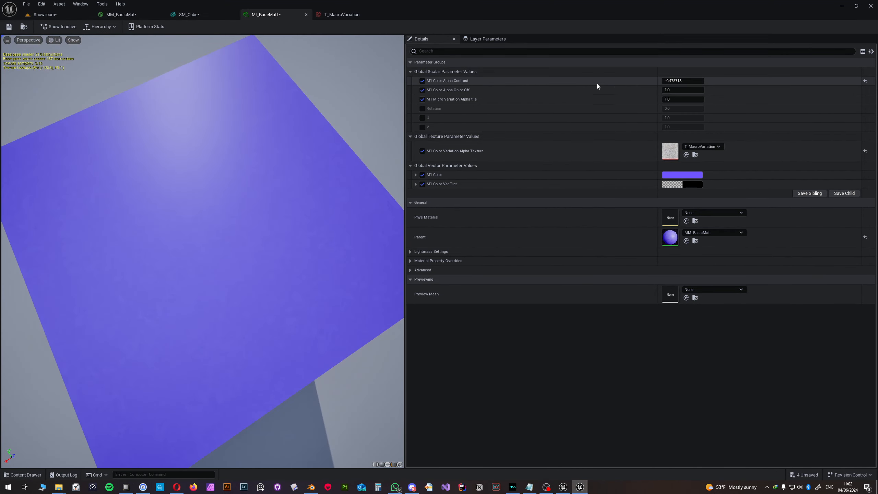
drag(679, 81, 690, 81)
drag(287, 235, 244, 212)
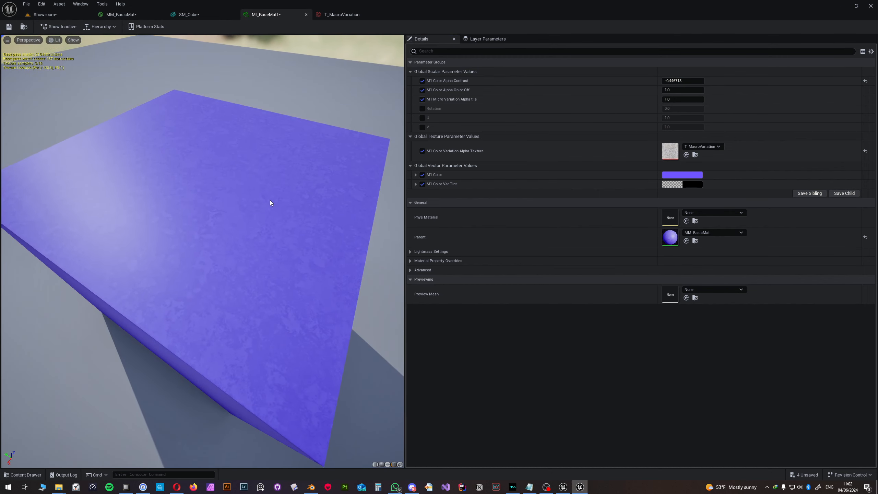
Step: Test M1 Color Alpha Contrast at 1, then set it to 0 and keep its override enabled
click(676, 80)
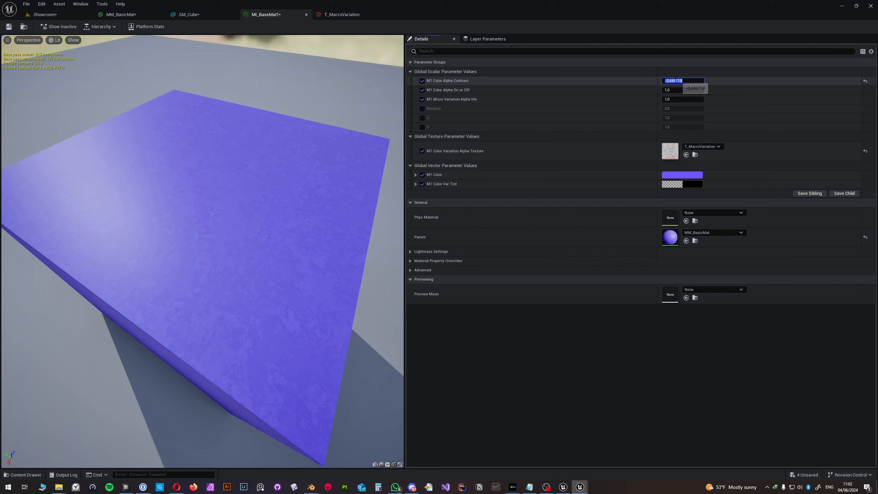
text(1)
key(Return)
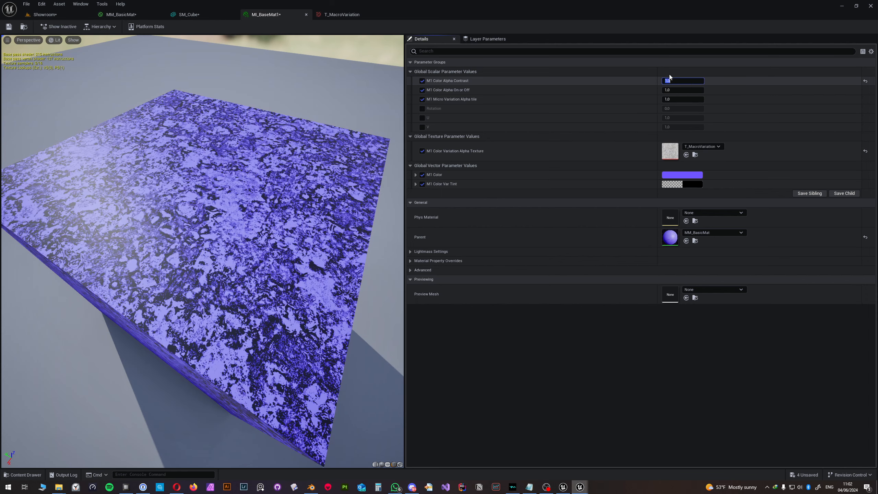
text(0)
key(Return)
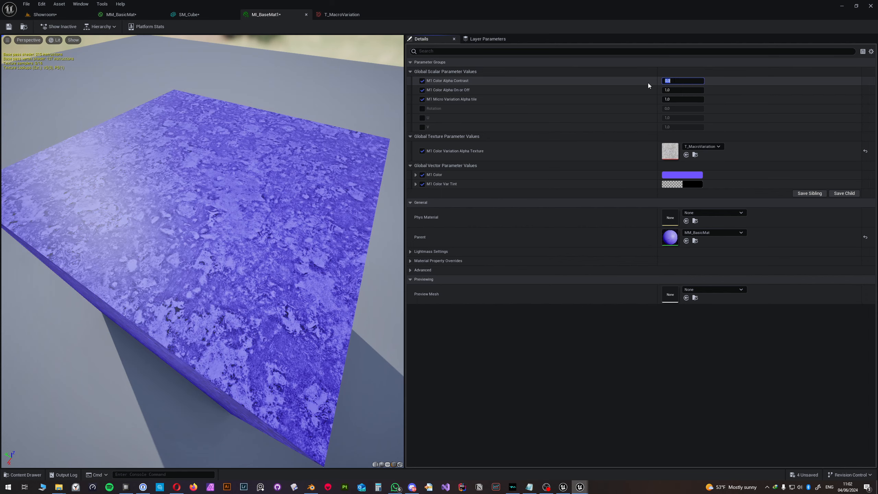
click(422, 81)
click(422, 80)
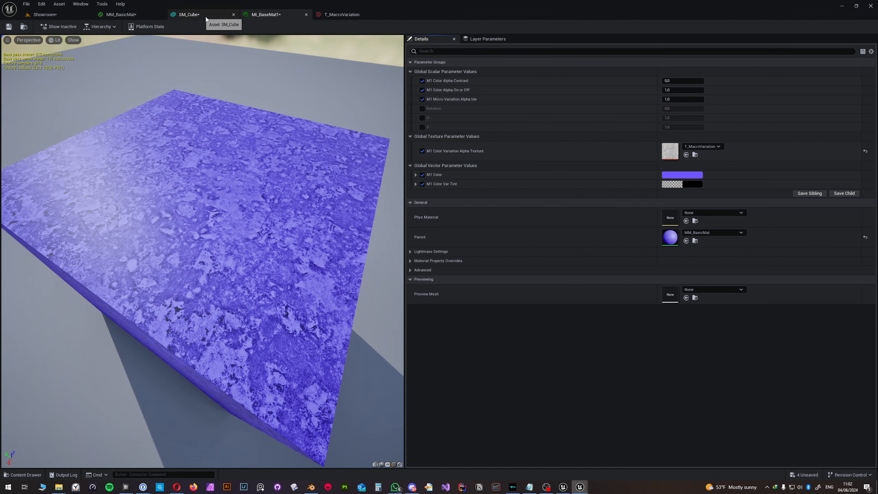
Step: Return to MM_BasicMat and examine the parameters, contrast and Lerp nodes inside the M1 Color Logic subgraph
click(119, 14)
right_drag(439, 222, 537, 198)
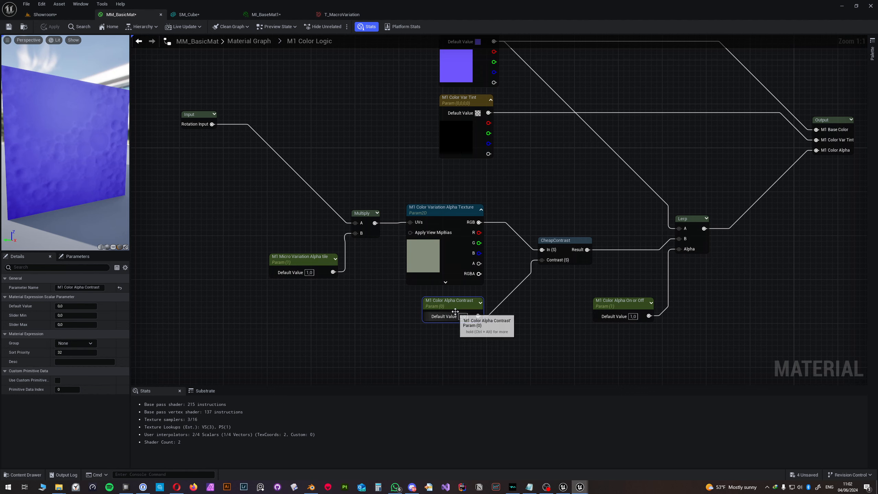
right_drag(423, 85, 332, 152)
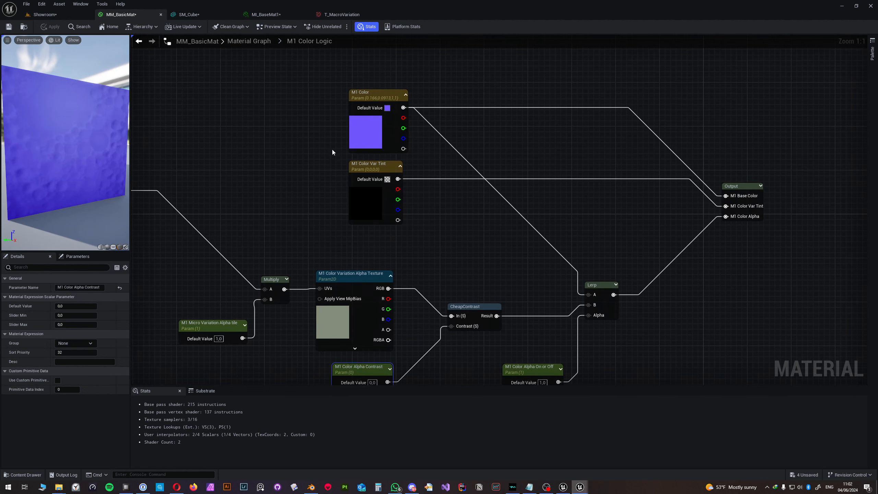
drag(308, 100, 377, 172)
click(471, 233)
right_drag(637, 225, 653, 153)
scroll(382, 170, down, 1)
right_drag(378, 171, 447, 196)
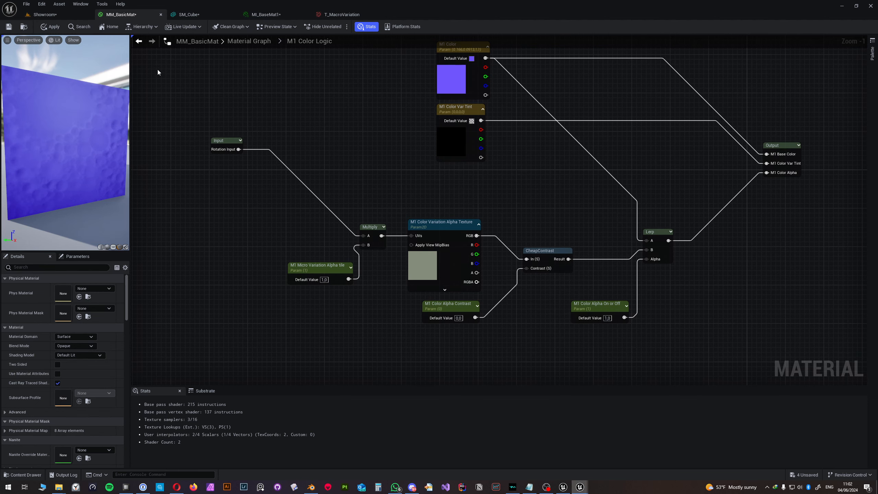
Step: Go back to the main material graph and move the M1 Color Logic node level with the Lerp node
click(248, 41)
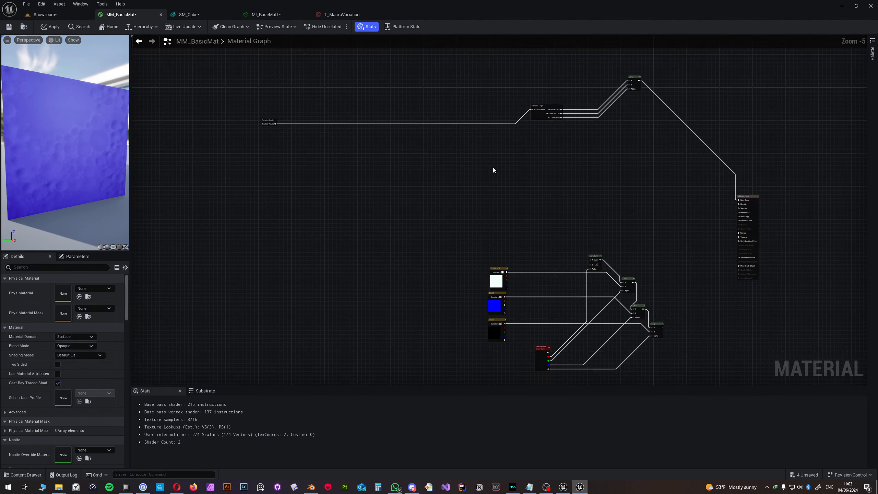
right_drag(494, 170, 355, 204)
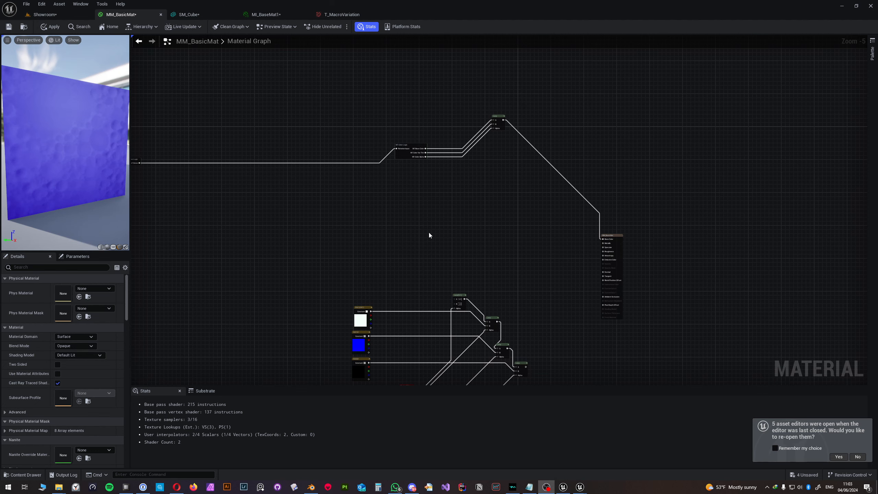
right_drag(449, 193, 407, 191)
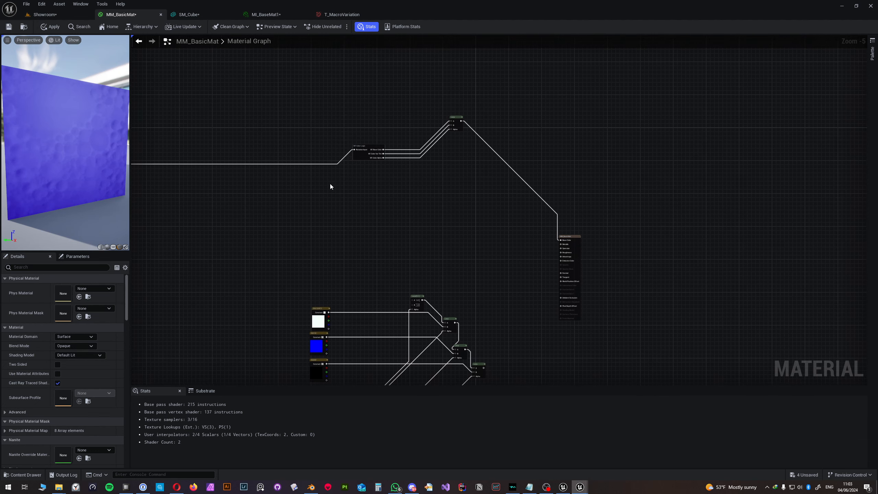
drag(360, 155, 363, 127)
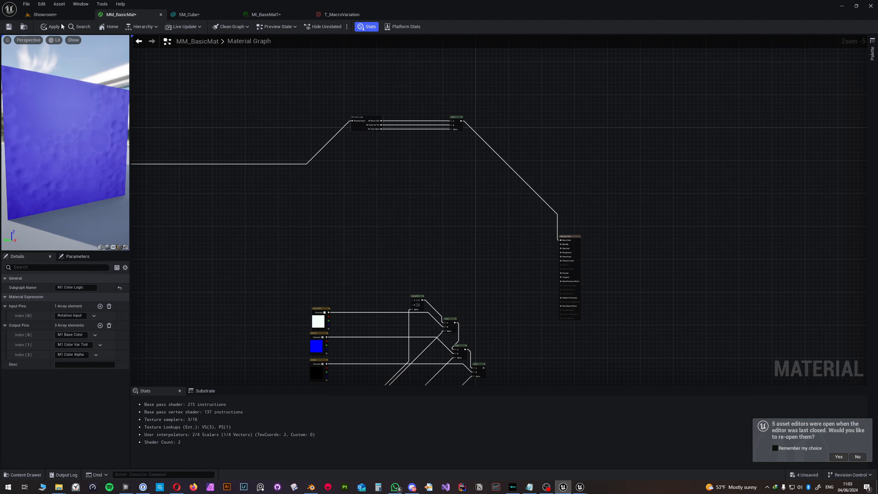
Step: Duplicate the M1 Color Logic subgraph node and place the copy directly below the original
click(45, 14)
click(120, 14)
scroll(375, 149, up, 5)
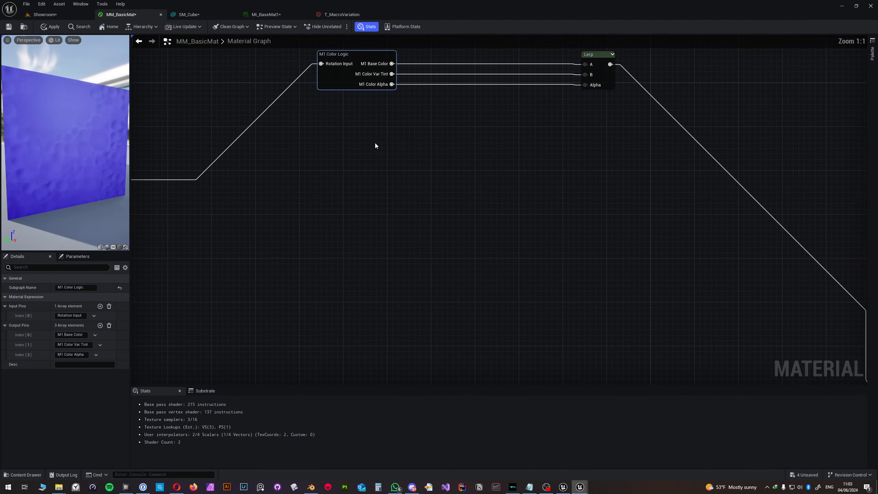
right_drag(375, 144, 387, 224)
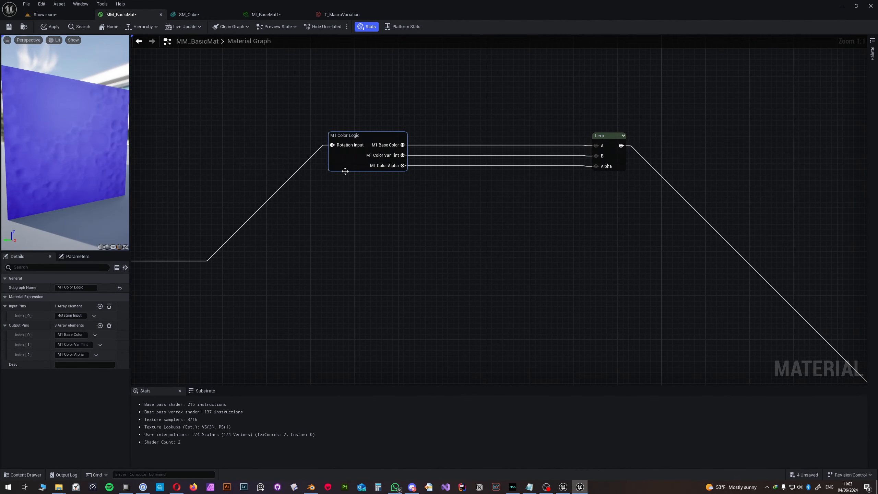
key(ctrl+d)
drag(356, 250, 348, 216)
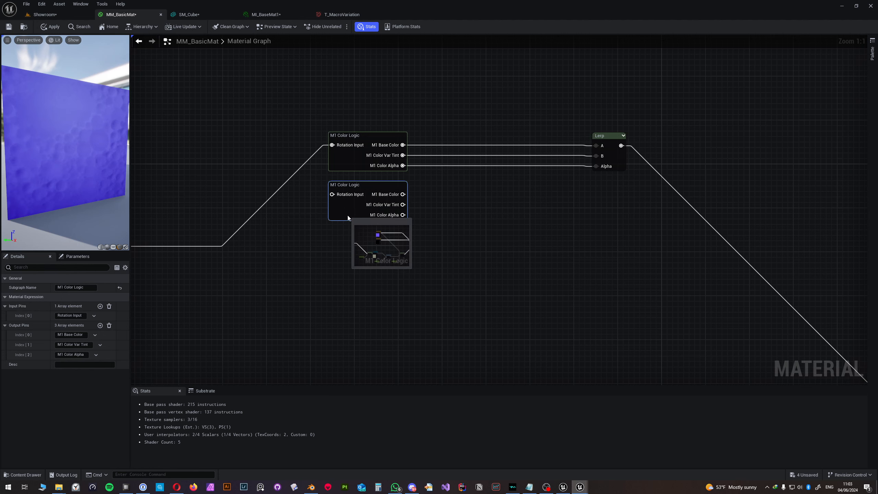
Step: Connect the Rotation Logic output to the Rotation Input of the duplicated subgraph node
right_drag(280, 239, 625, 234)
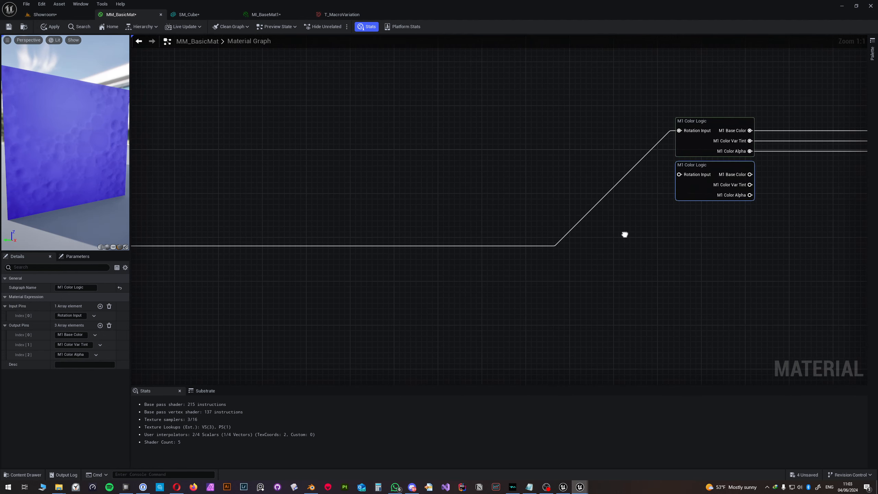
scroll(625, 235, down, 4)
scroll(310, 244, up, 1)
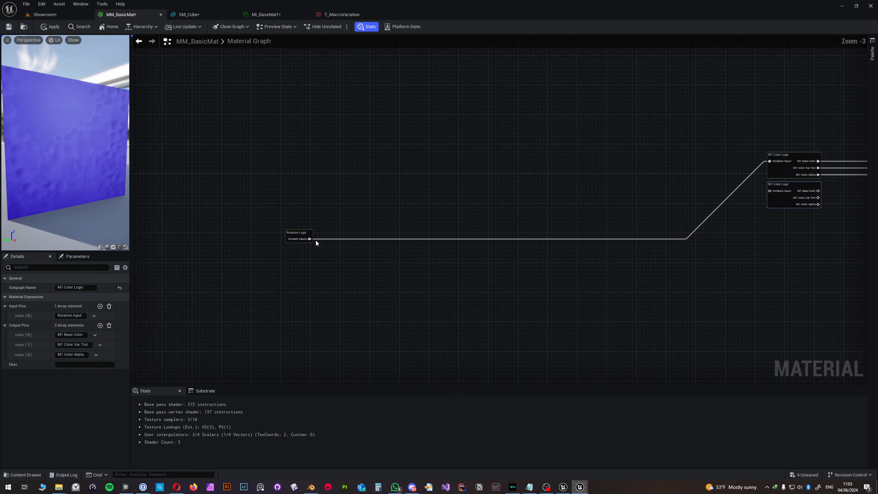
drag(309, 239, 771, 191)
Step: Rename the duplicated subgraph as M2 Color Logic
right_drag(740, 238, 507, 286)
scroll(538, 268, up, 3)
right_drag(567, 244, 438, 271)
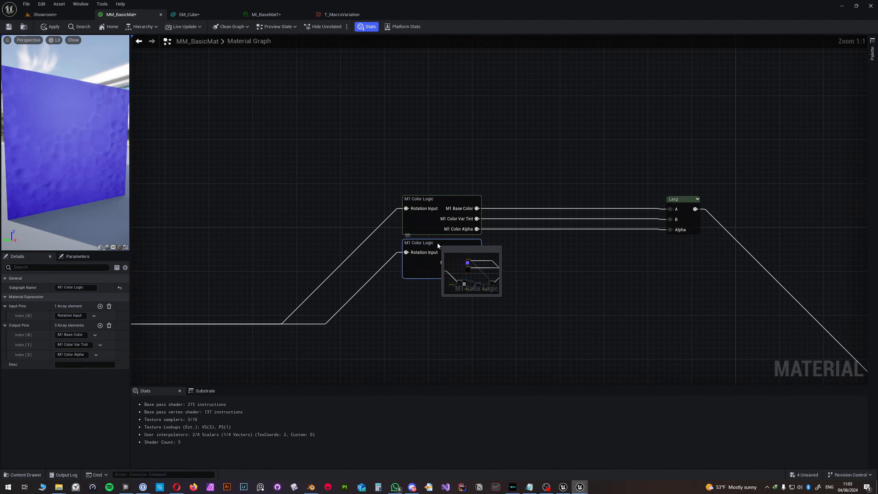
click(78, 287)
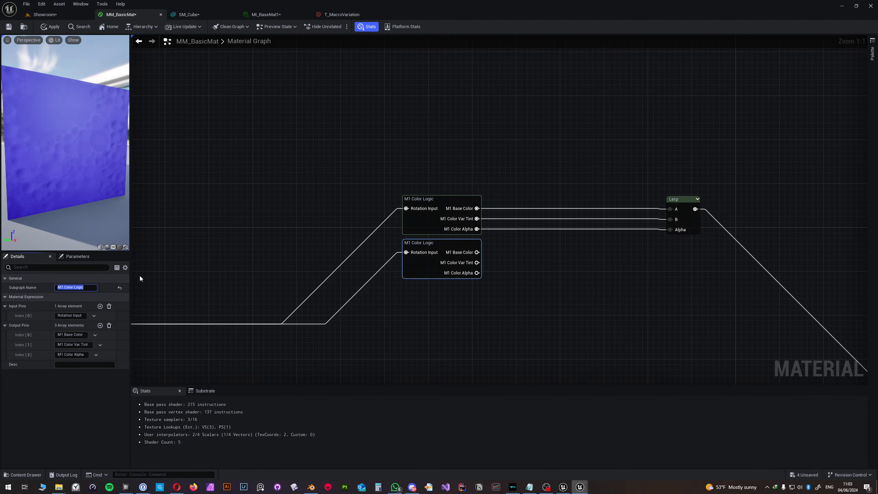
key(Left)
key(Right)
key(Right)
key(BackSpace)
text(2)
key(Return)
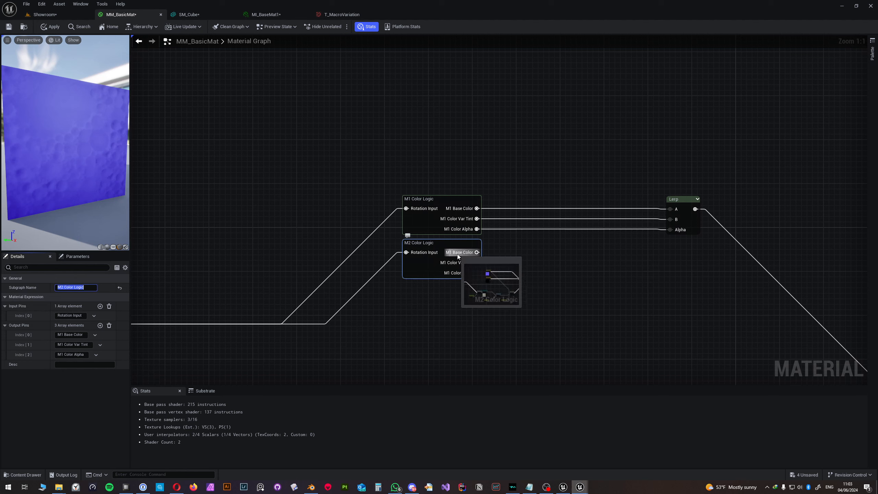
Step: Rename the output pins of M2 Color Logic as M2 Base Color, M2 Color Var Tint and M2 Color Alpha
click(447, 243)
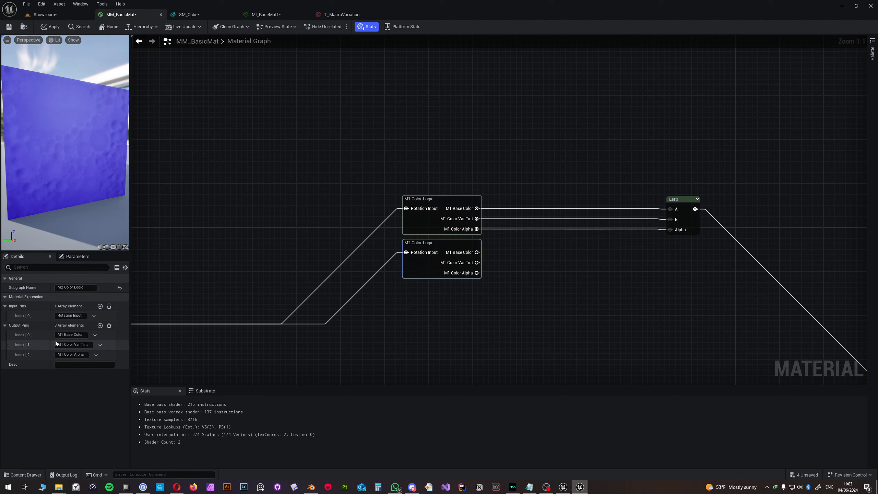
click(64, 334)
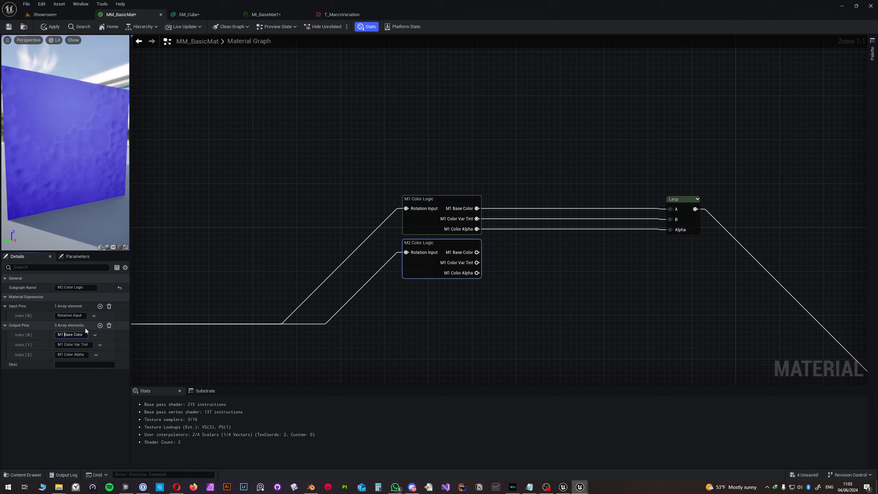
key(Tab)
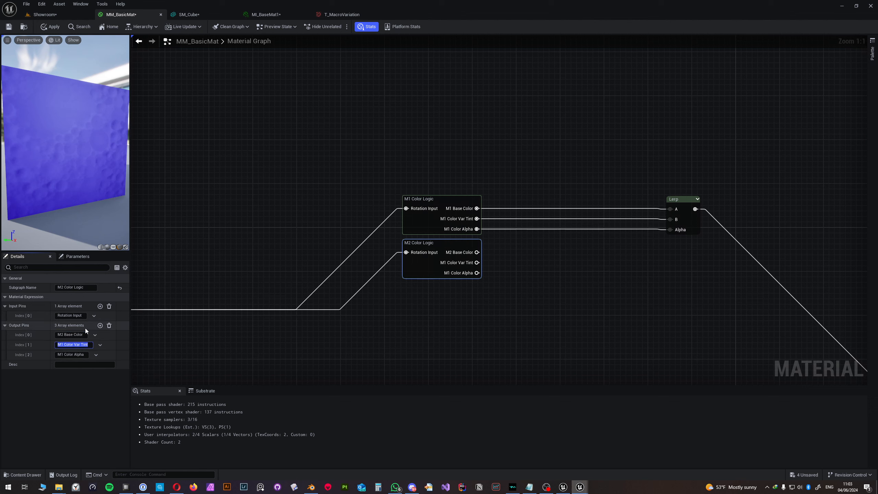
text(2)
key(Tab)
key(Home)
key(Right)
key(Right)
text(2)
click(396, 302)
Step: Inspect the M1 Color parameter inside the M2 Color Logic subgraph, then return to the main material graph
double_click(425, 263)
right_drag(391, 216, 389, 272)
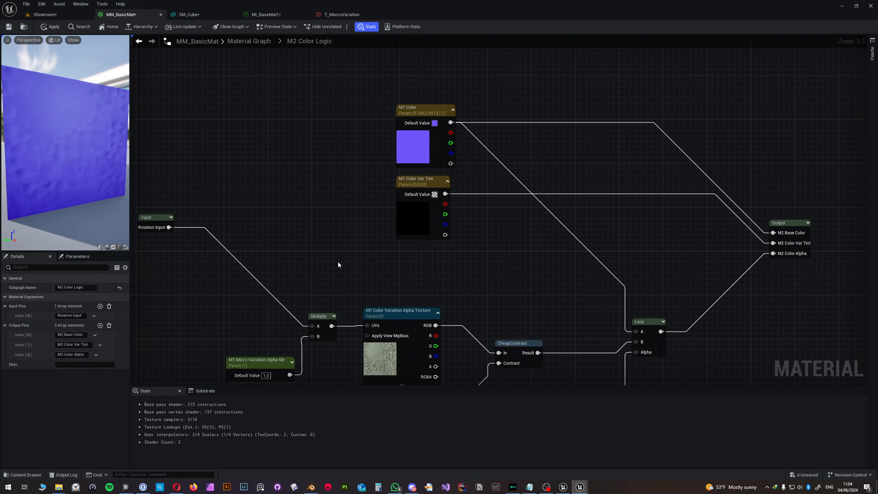
click(429, 111)
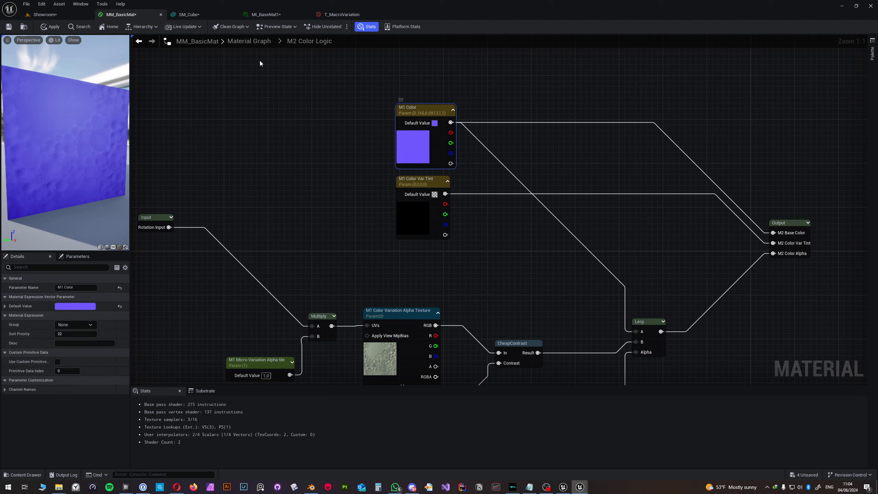
click(266, 43)
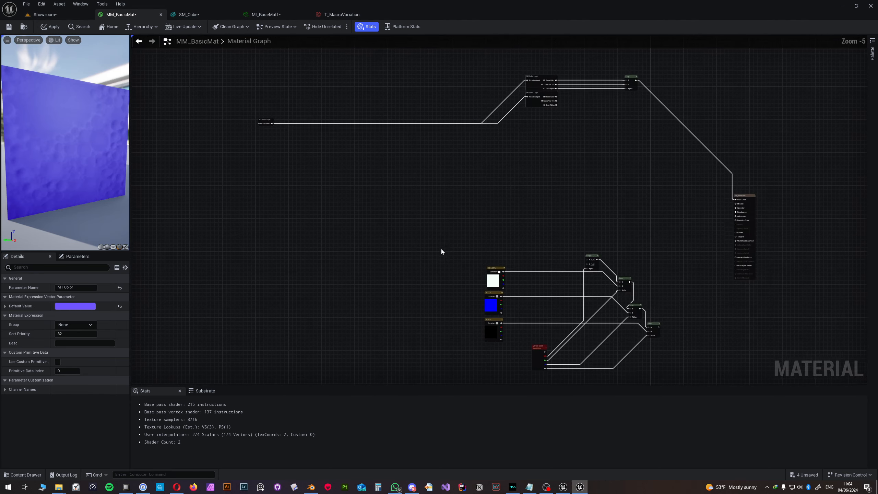
Step: Change the default value of M1 Color inside the M1 Color Logic subgraph to a pinkish red
double_click(538, 86)
double_click(457, 113)
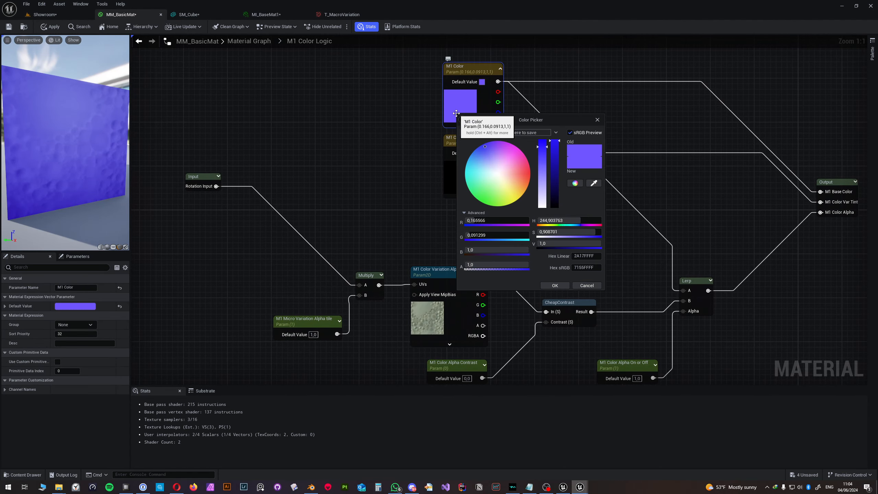
click(529, 171)
click(555, 285)
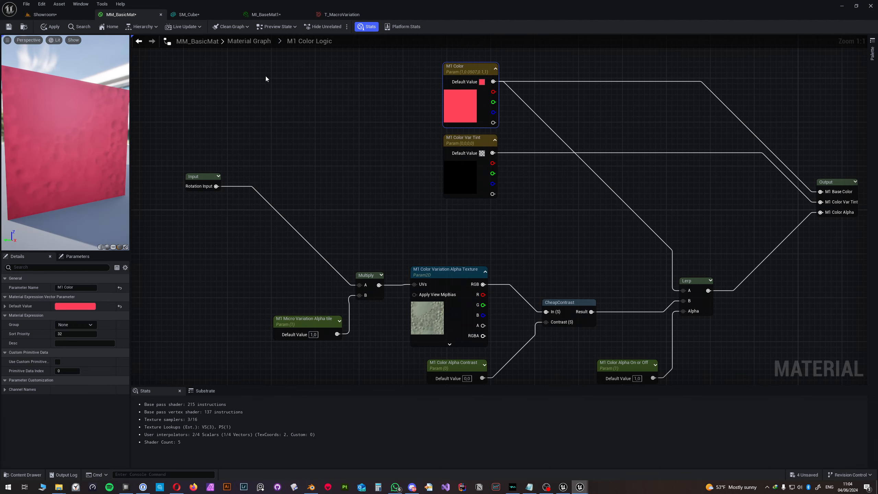
Step: Rename the M1 Color parameter inside the M2 Color Logic subgraph as M2 Color
click(249, 41)
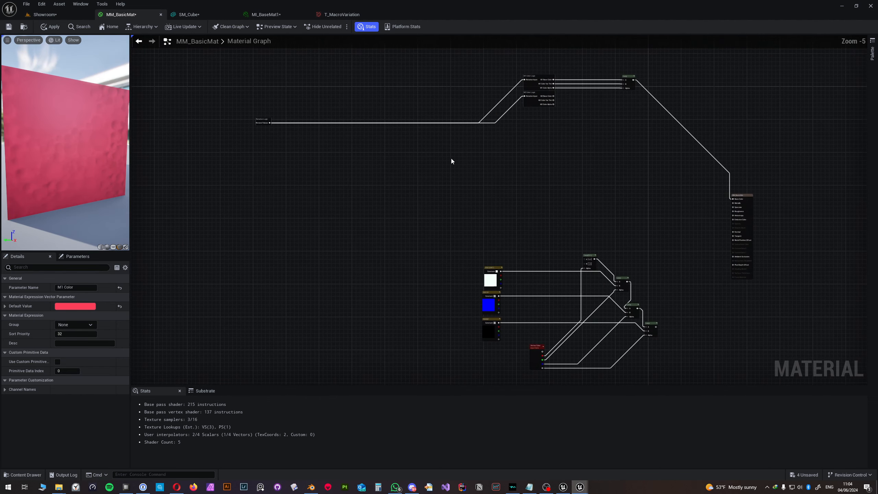
double_click(538, 101)
right_drag(423, 99, 338, 180)
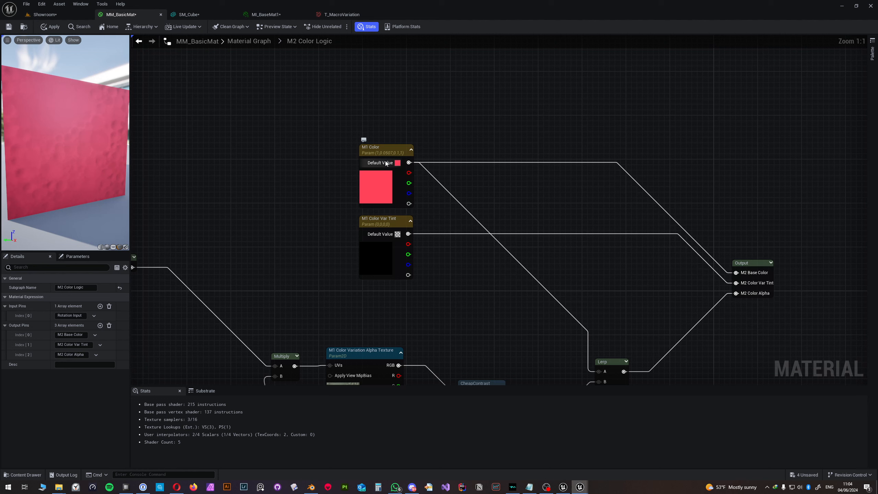
click(384, 150)
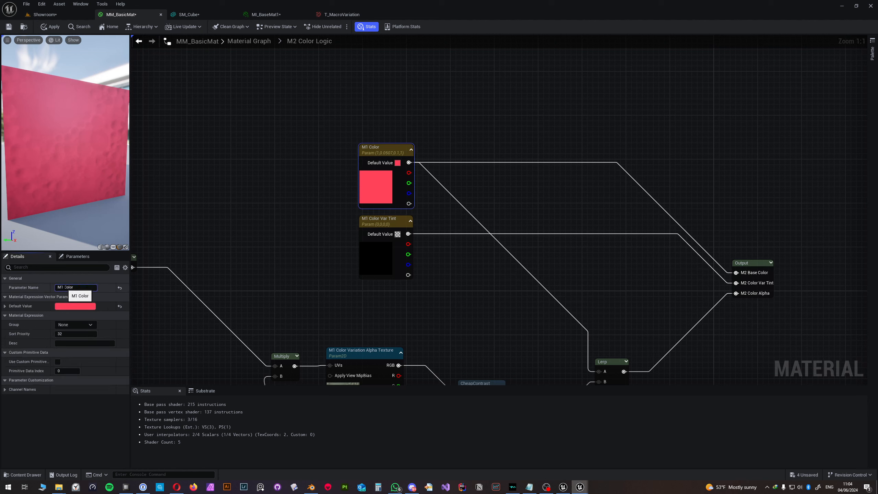
key(BackSpace)
text(2)
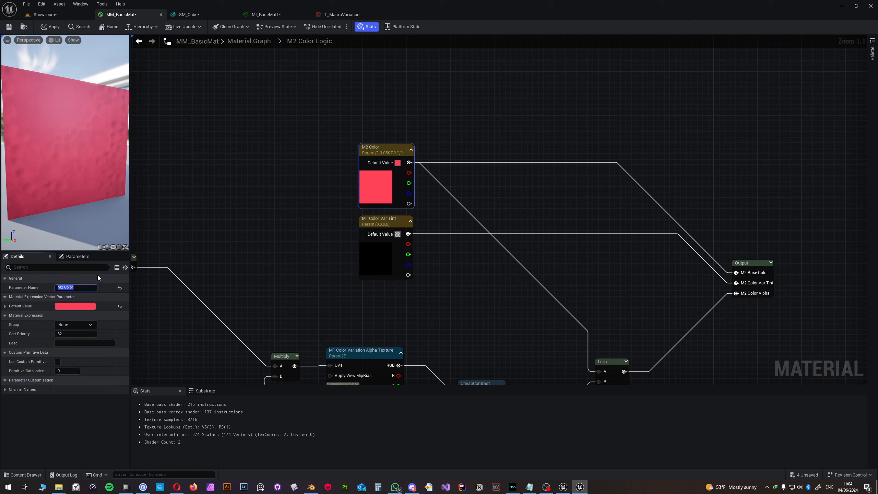
Step: Set the default value of M2 Color inside the M2 Color Logic subgraph to pure green (0, 1, 0)
key(Return)
double_click(380, 188)
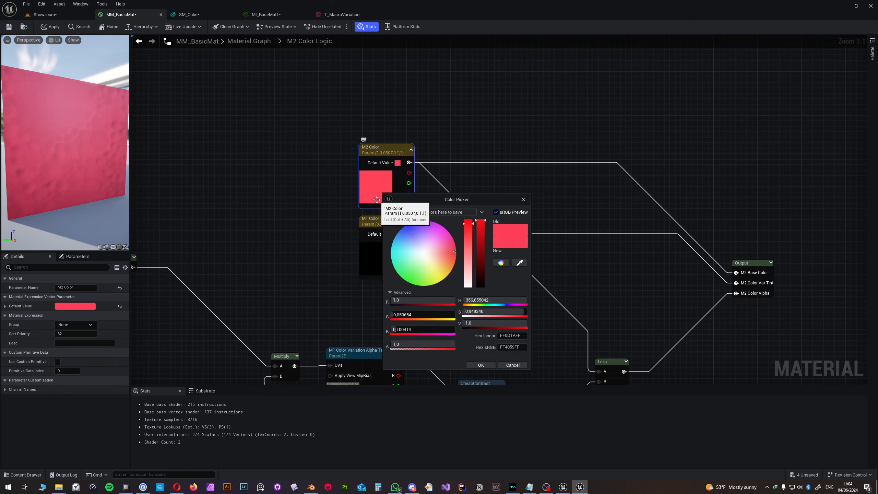
click(406, 229)
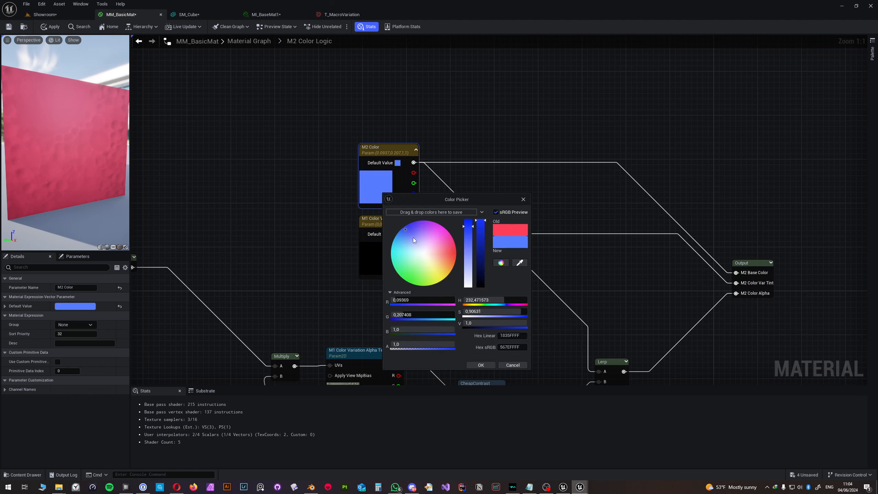
mouse_move(408, 300)
mouse_down()
mouse_move(397, 301)
mouse_move(456, 315)
mouse_move(393, 329)
mouse_up()
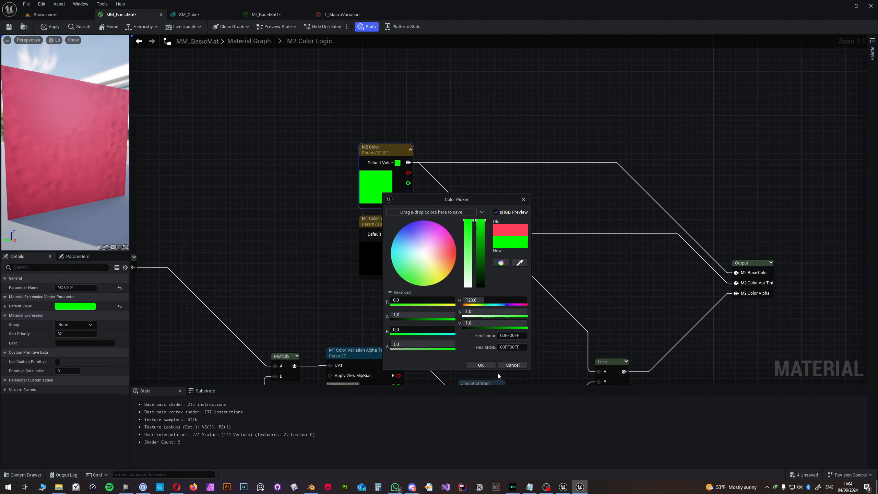
click(482, 365)
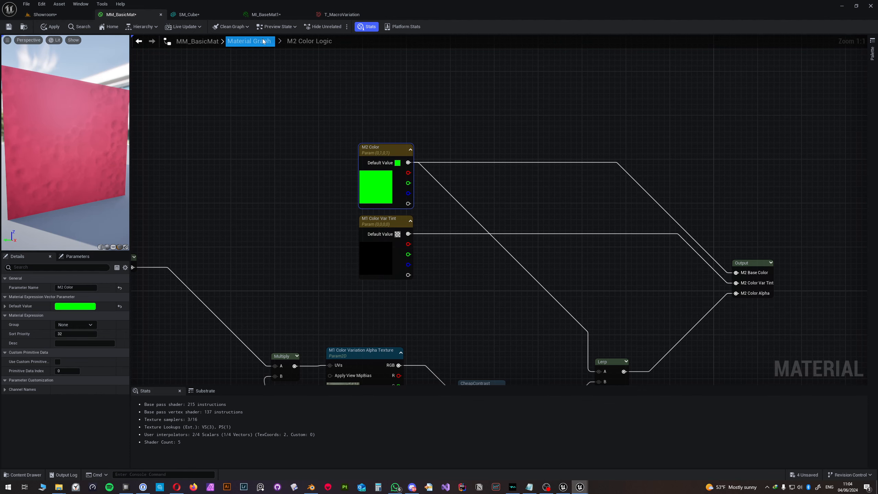
Step: Set the default value of M1 Color inside the M1 Color Logic subgraph to pure red (1, 0, 0)
click(250, 41)
double_click(540, 88)
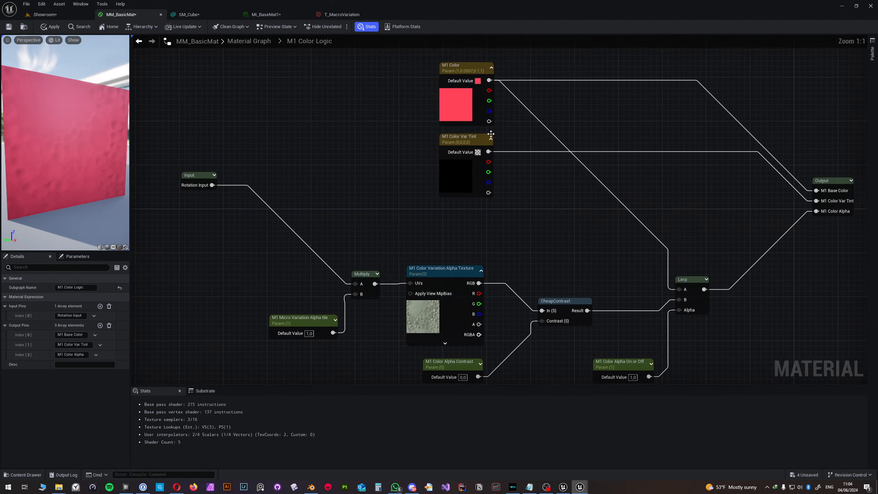
double_click(460, 113)
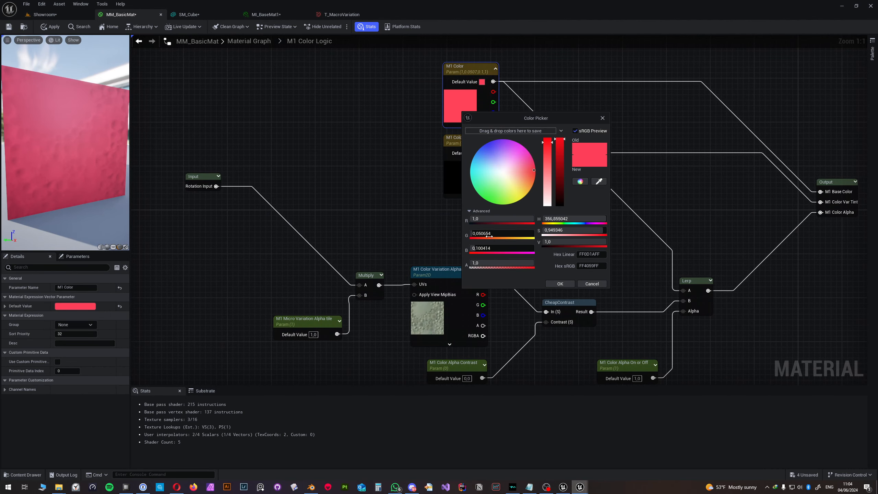
drag(490, 236, 471, 249)
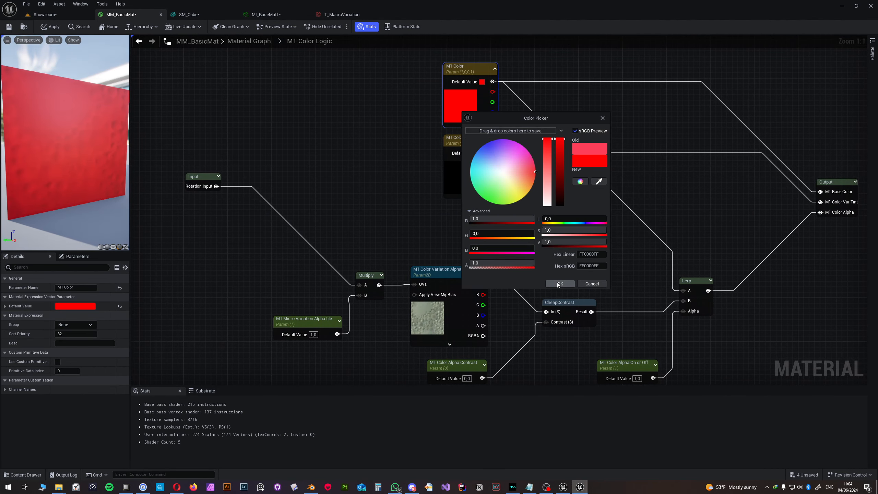
click(559, 283)
Step: Rename the M1 Color Var Tint parameter inside the M2 Color Logic subgraph as M2 Color Var Tint
click(260, 41)
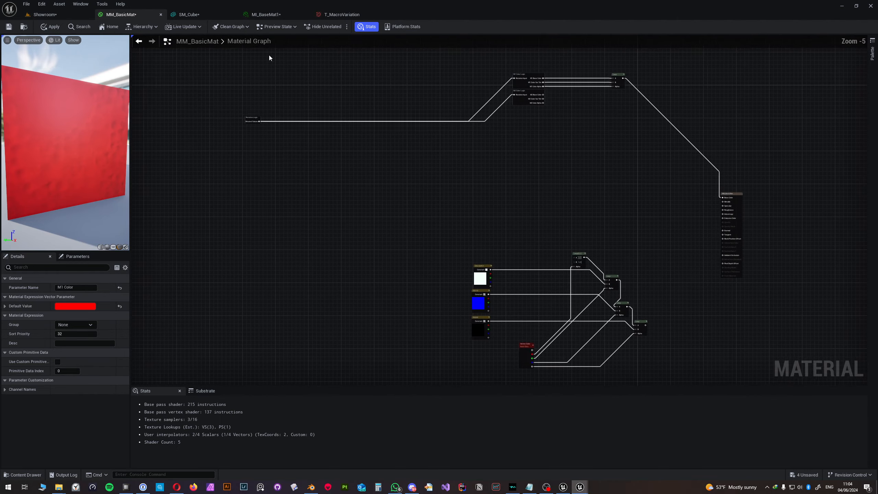
double_click(507, 139)
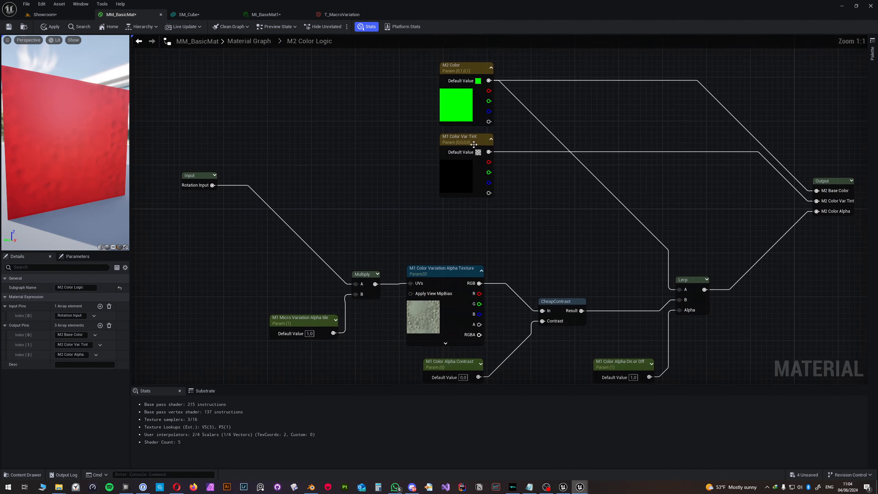
click(461, 140)
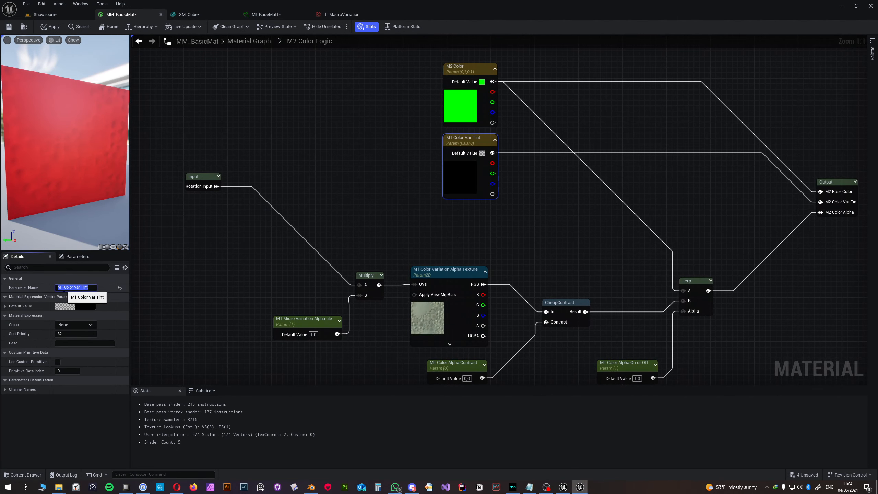
click(79, 286)
text(2)
key(Return)
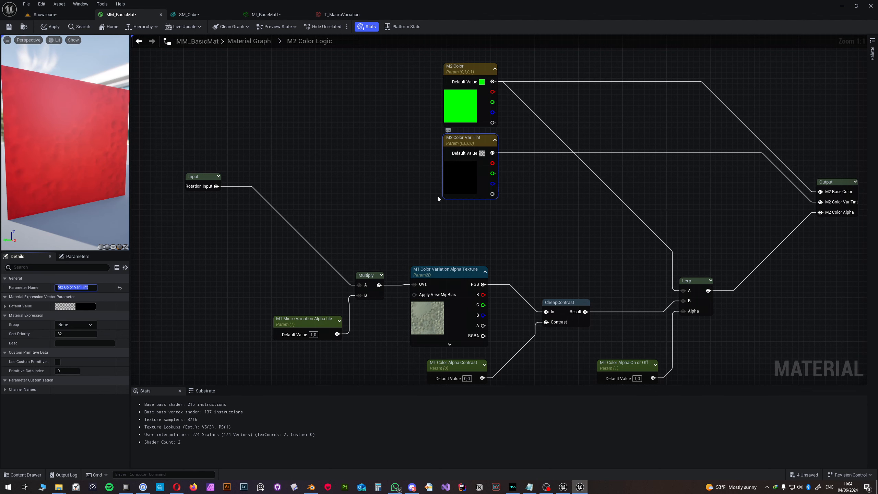
Step: Rename the M1 Micro Variation Alpha tile parameter in M2 Color Logic as M2 Micro Variation Alpha tile
right_drag(394, 251, 393, 210)
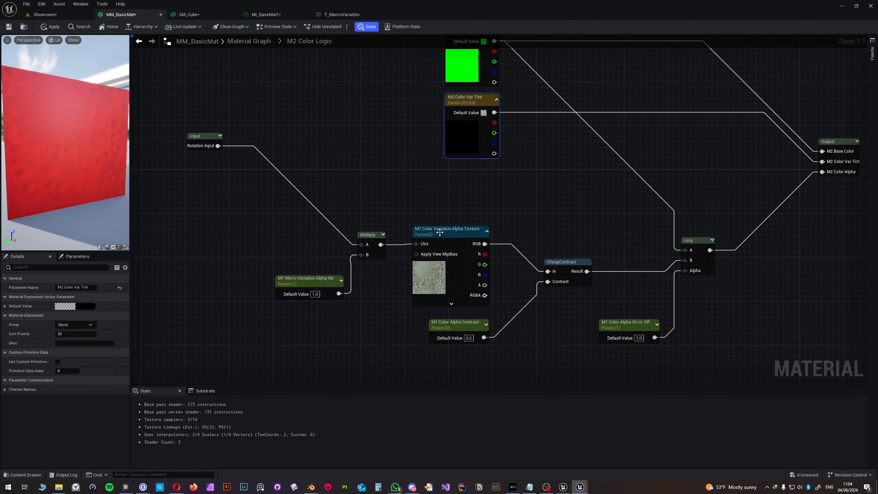
click(299, 284)
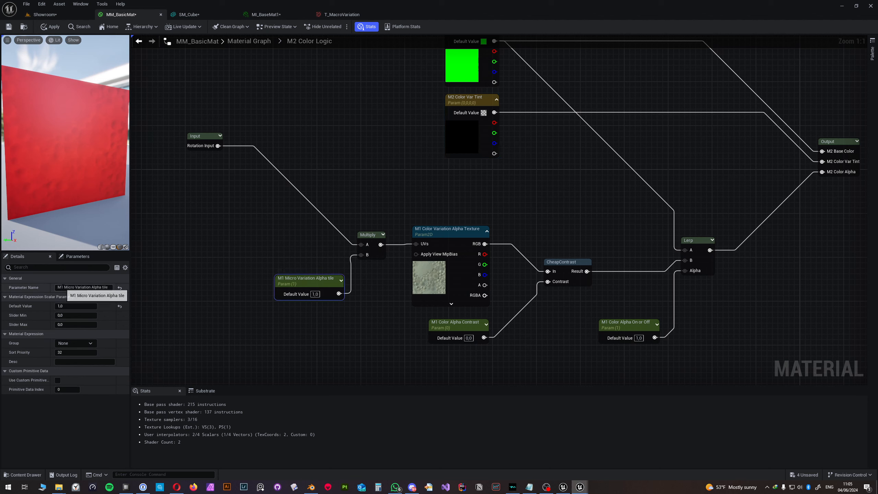
click(83, 287)
key(Right)
key(Right)
key(BackSpace)
text(2)
key(Return)
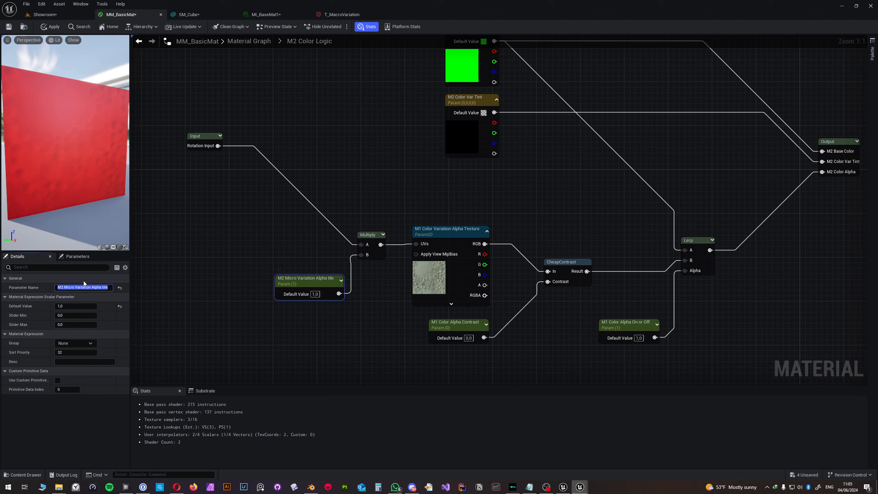
Step: Rename the texture parameter in M2 Color Logic as M2 Color Variation Alpha Texture
click(445, 235)
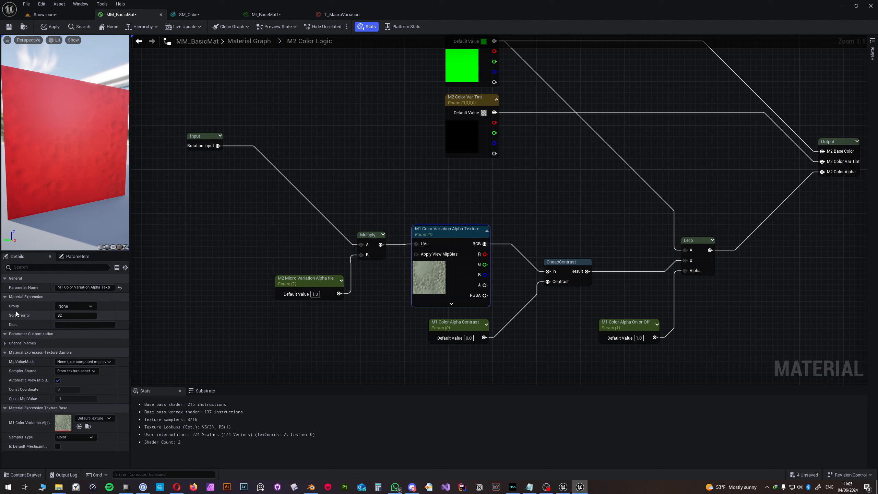
click(63, 287)
click(62, 287)
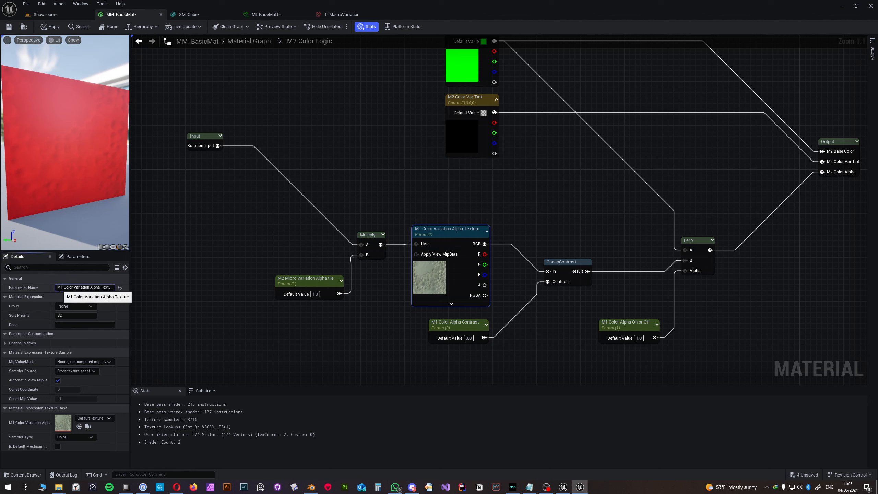
key(BackSpace)
text(2)
key(Return)
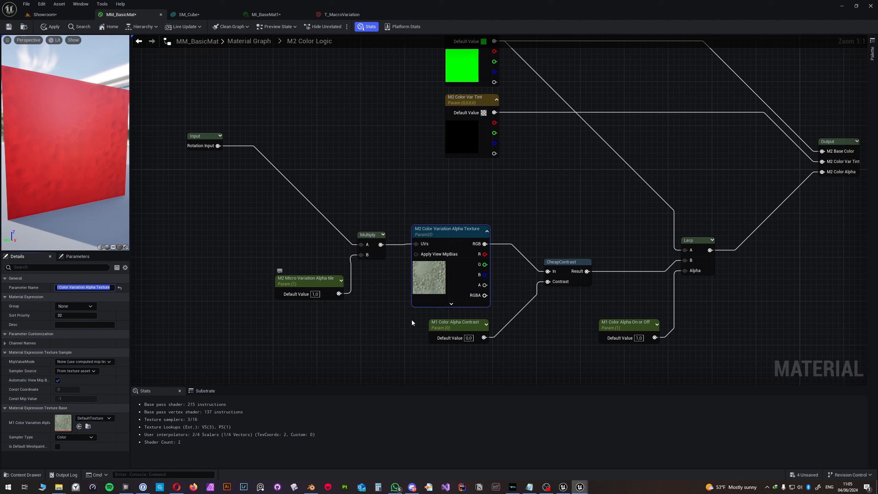
Step: Rename the contrast parameter in M2 Color Logic as M2 Color Alpha Contrast
click(431, 322)
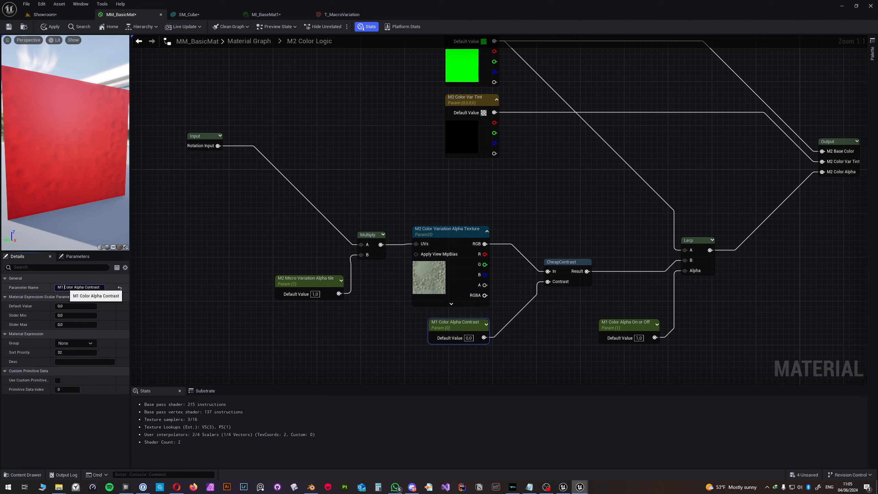
click(83, 287)
key(BackSpace)
text(2)
key(Return)
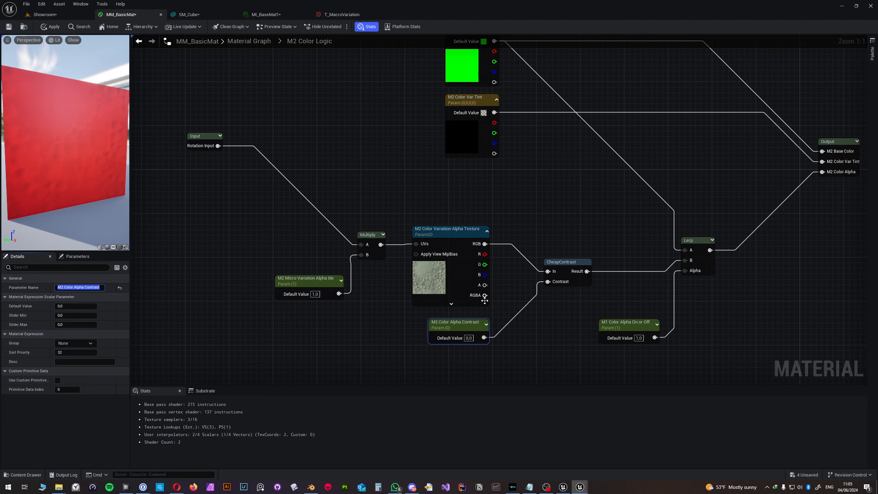
Step: Rename the parameter feeding the Lerp's Alpha in M2 Color Logic as M2 Color Alpha On or Off
click(612, 324)
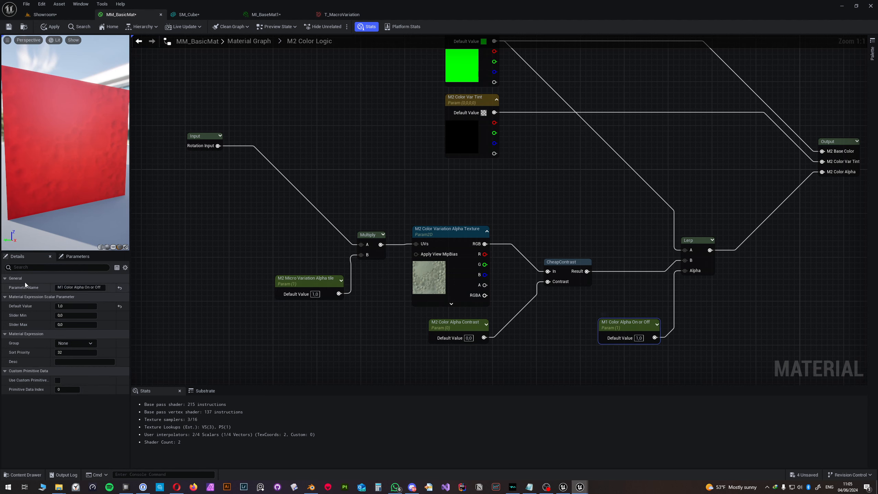
click(74, 287)
text(2)
key(Return)
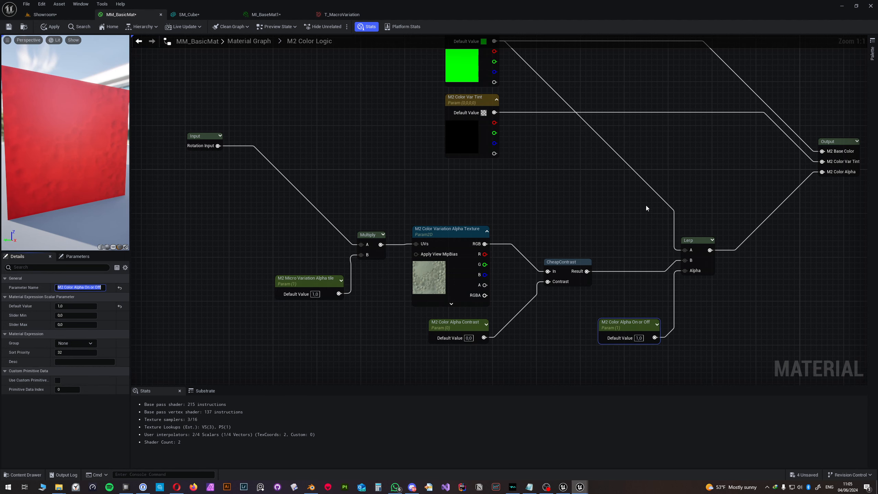
Step: Move the M2 Color Variation Alpha Texture node slightly up and to the right within the subgraph
right_drag(647, 208, 442, 237)
right_drag(343, 212, 373, 209)
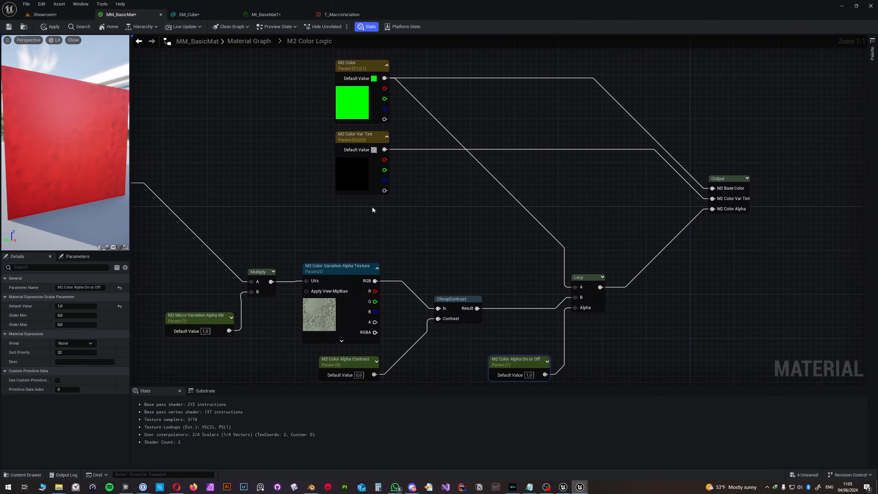
right_drag(340, 241, 388, 221)
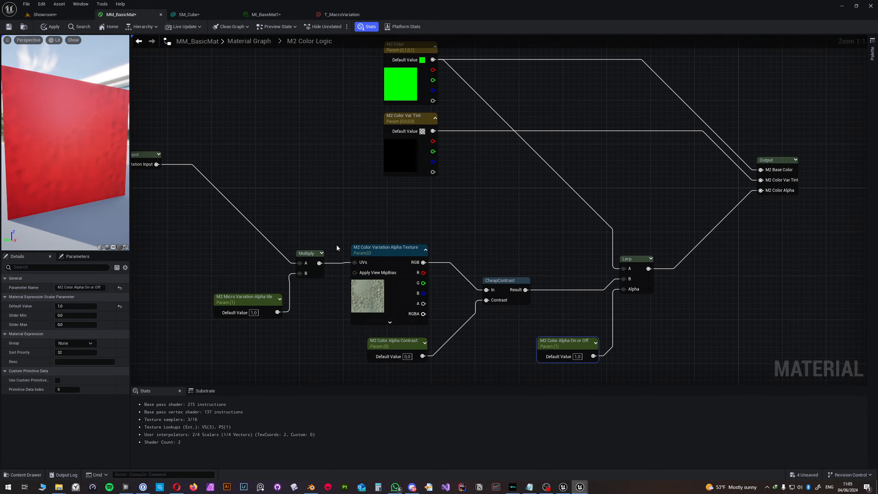
click(381, 250)
mouse_move(381, 249)
mouse_down()
mouse_move(391, 232)
mouse_move(381, 247)
mouse_up()
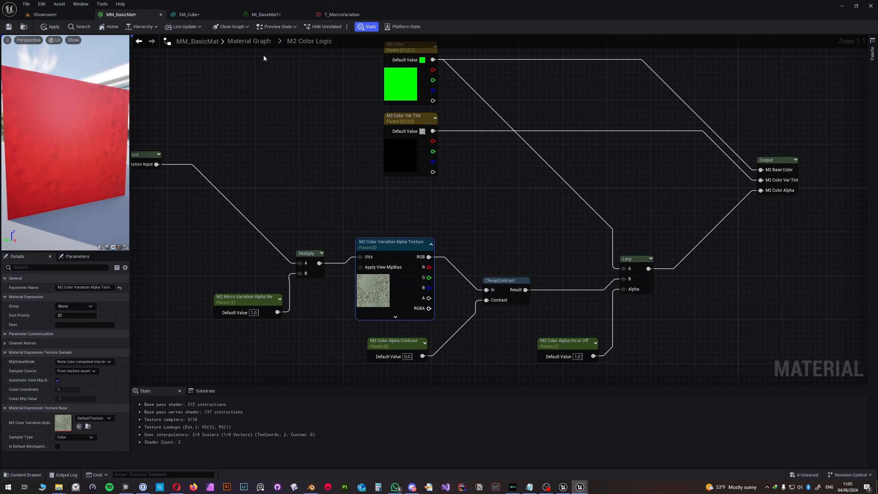
Step: In the main material graph, add a Lerp and connect M2 Base Color, M2 Color Var Tint and M2 Color Alpha to A, B and Alpha
click(250, 41)
right_drag(488, 165, 409, 257)
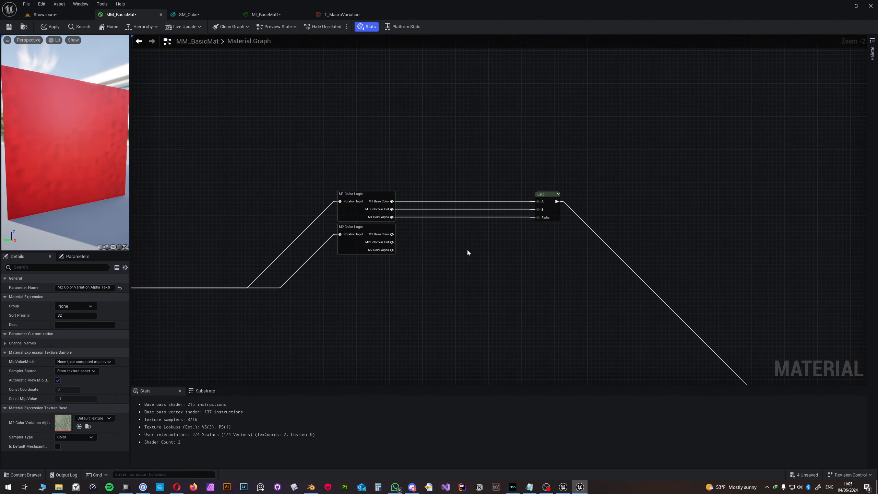
click(513, 249)
drag(527, 257, 547, 235)
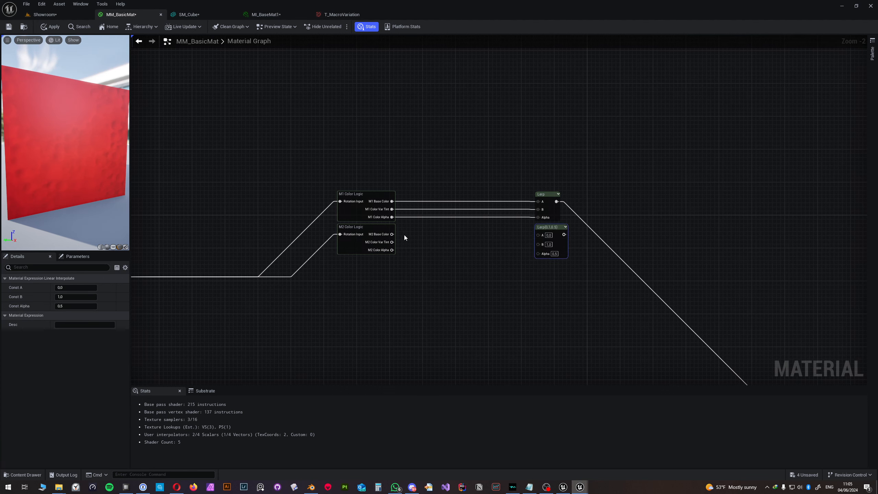
drag(392, 234, 538, 235)
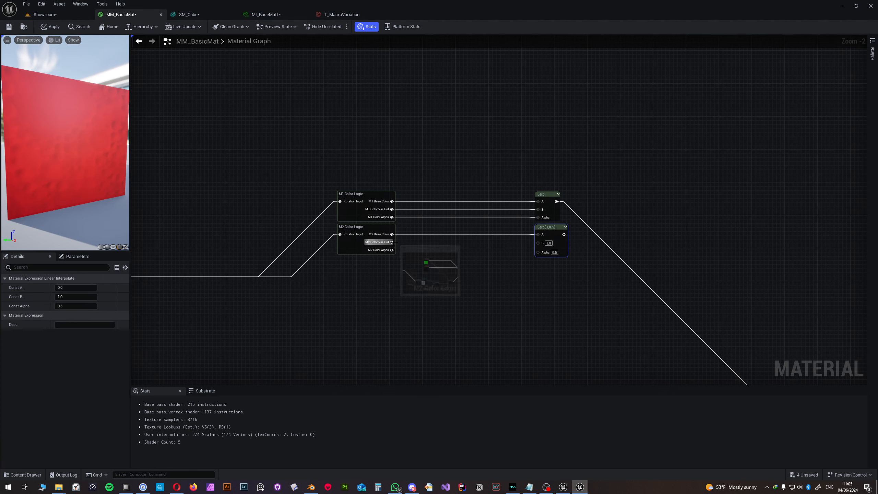
drag(392, 242, 538, 243)
drag(392, 250, 538, 252)
Step: Move both Lerp nodes close to their color logic subgraphs and space the M2 row slightly below the M1 row
click(552, 213)
drag(511, 205, 433, 201)
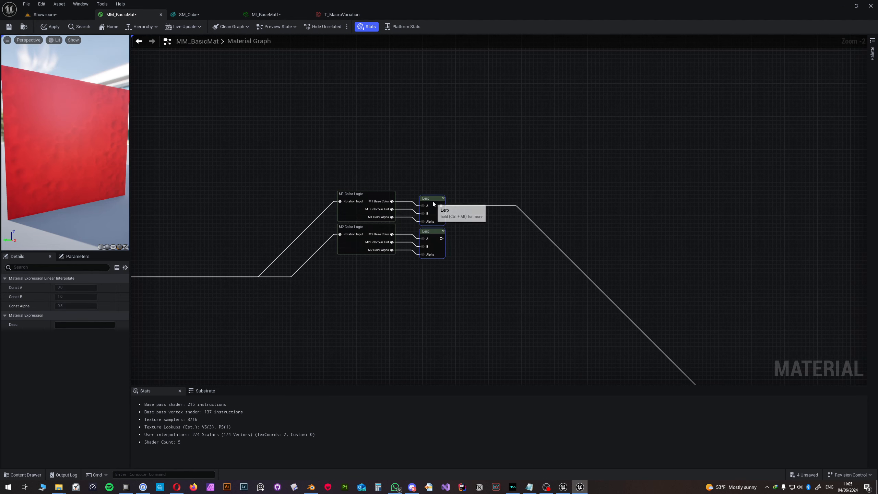
drag(347, 279, 429, 235)
right_click(477, 258)
click(391, 295)
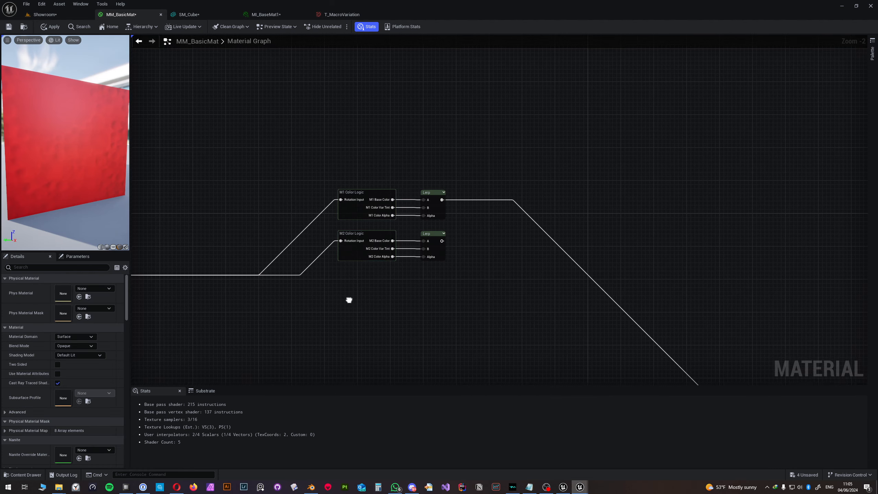
right_drag(349, 300, 696, 225)
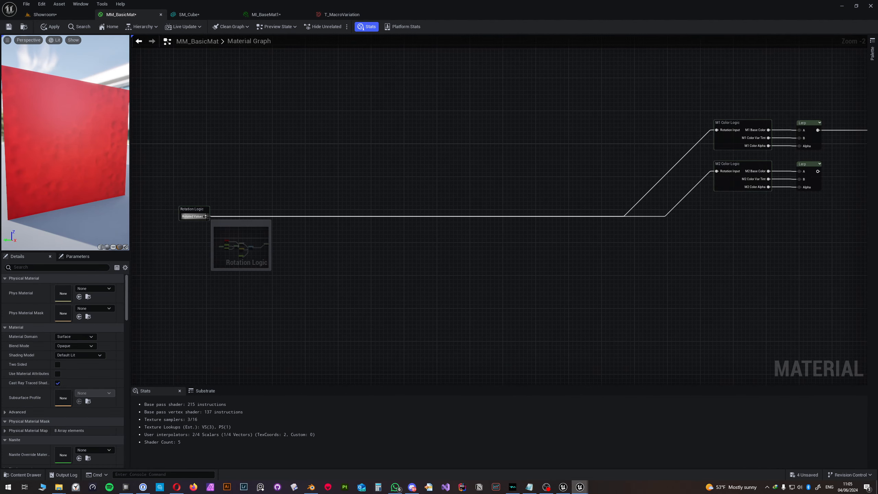
drag(207, 216, 484, 237)
click(703, 231)
Step: Duplicate the M2 Color Logic subgraph and align the copy directly below the original
right_drag(733, 202, 599, 211)
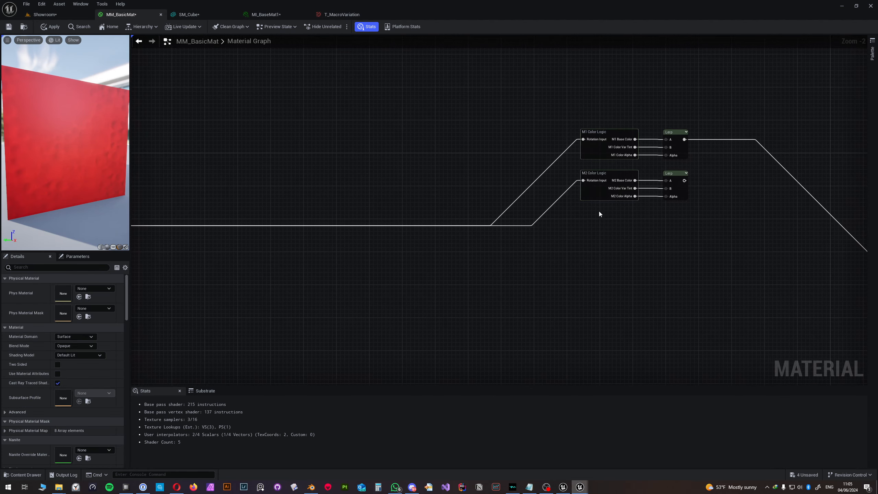
click(595, 192)
key(ctrl+c)
key(ctrl+v)
drag(601, 250, 596, 232)
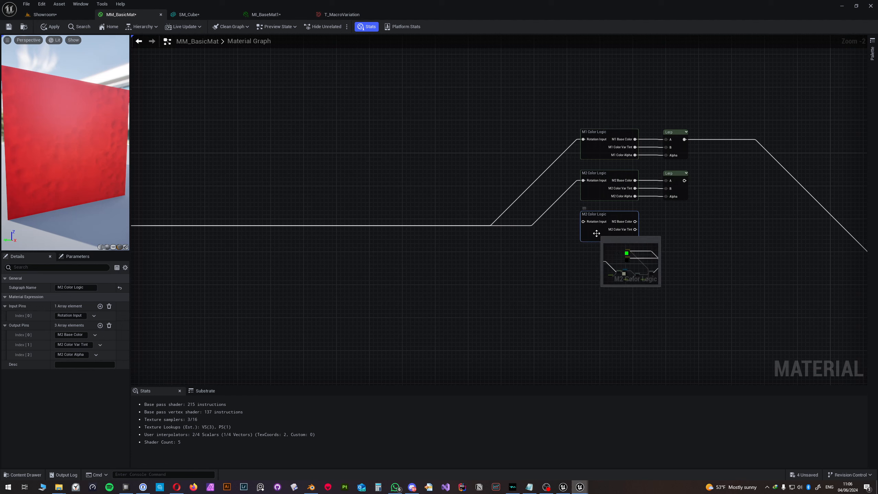
Step: Duplicate the M2 Lerp beside the copied subgraph and connect the copy's base color, tint and alpha outputs to A, B and Alpha
click(677, 181)
key(ctrl+c)
key(ctrl+v)
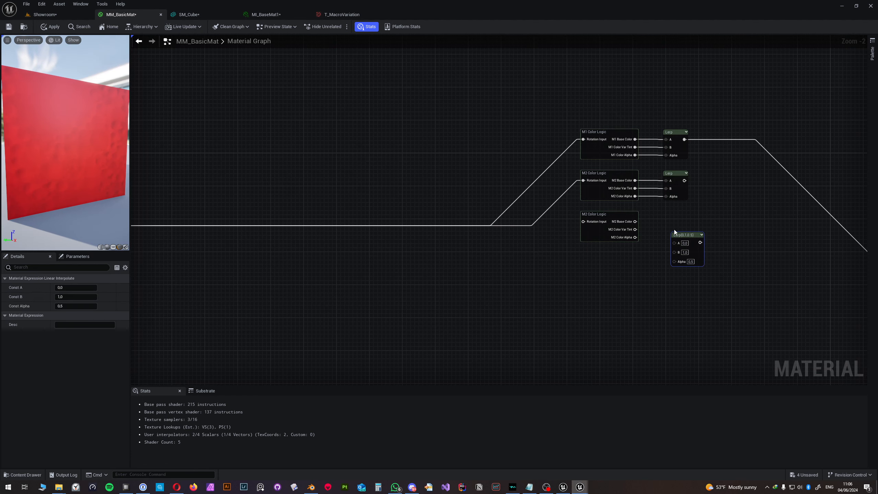
drag(686, 234, 690, 229)
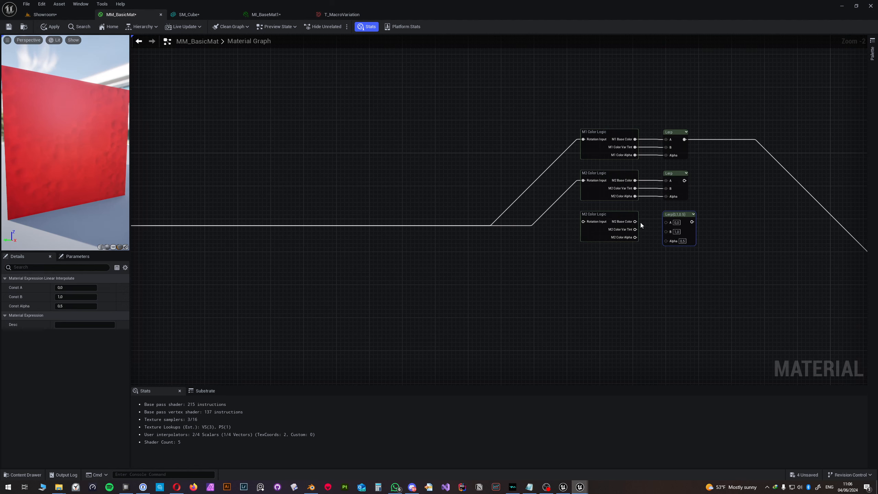
drag(635, 221, 666, 240)
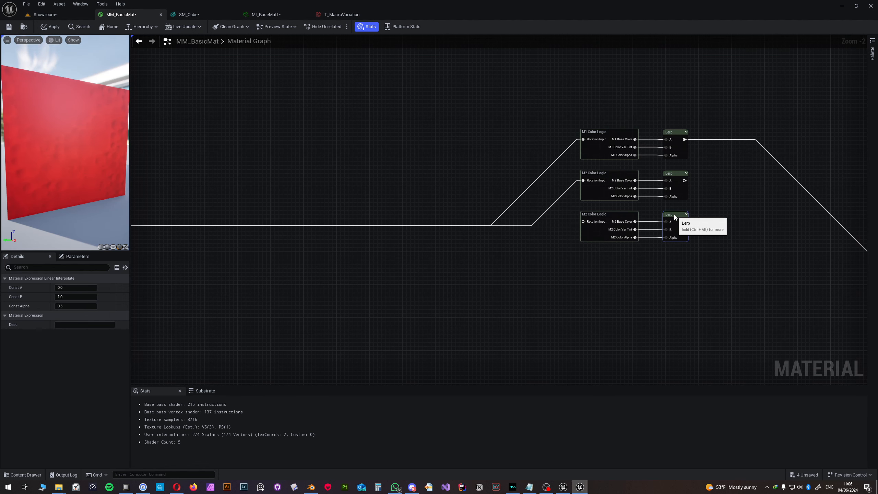
Step: Connect the shared rotation output to the Rotation Input of the third color logic subgraph
right_drag(257, 240, 387, 242)
drag(202, 228, 713, 224)
right_drag(670, 261, 354, 281)
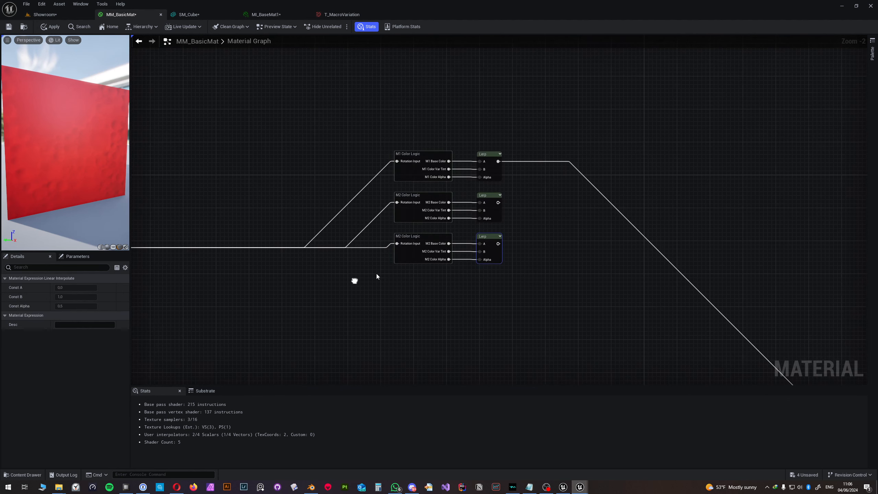
right_drag(507, 223, 500, 172)
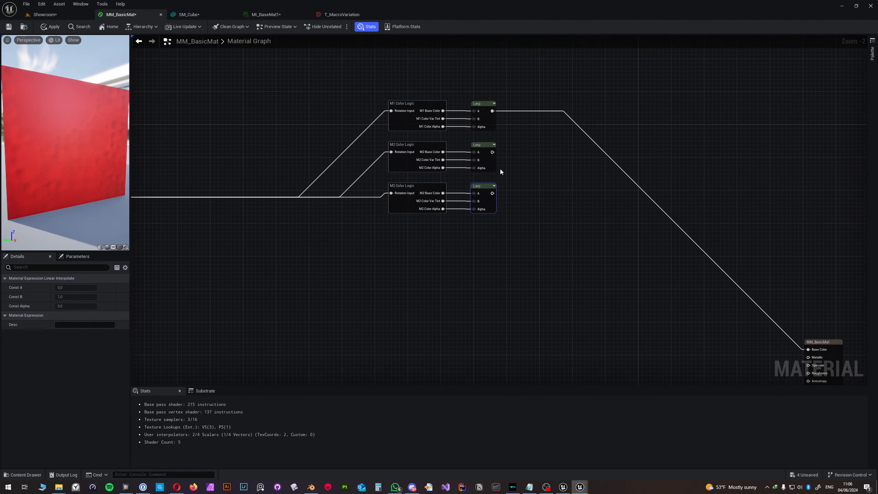
right_drag(559, 204, 605, 260)
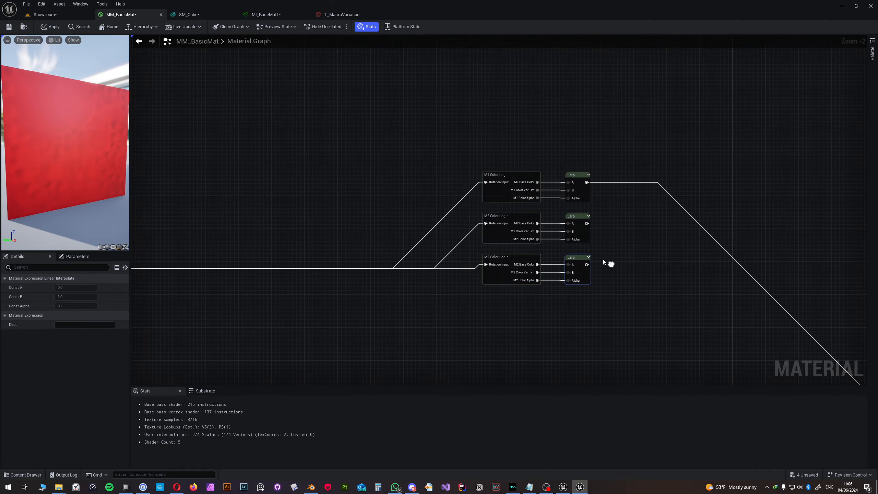
Step: Inside the third color logic subgraph, rename the two color parameters to M3 Color and M3 Color Var Tint
scroll(519, 243, up, 2)
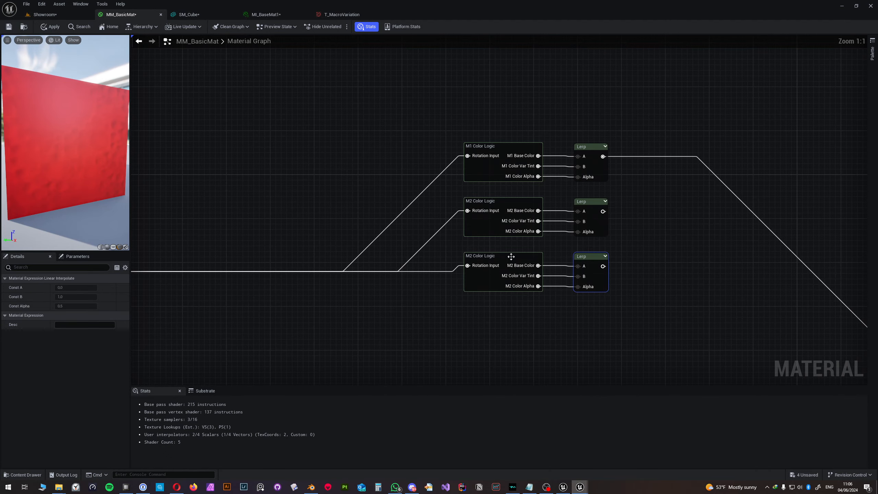
double_click(491, 282)
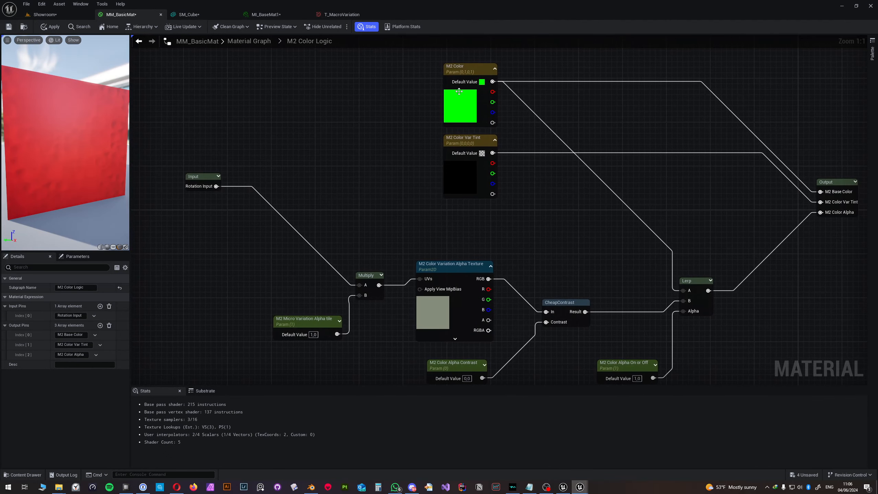
click(460, 68)
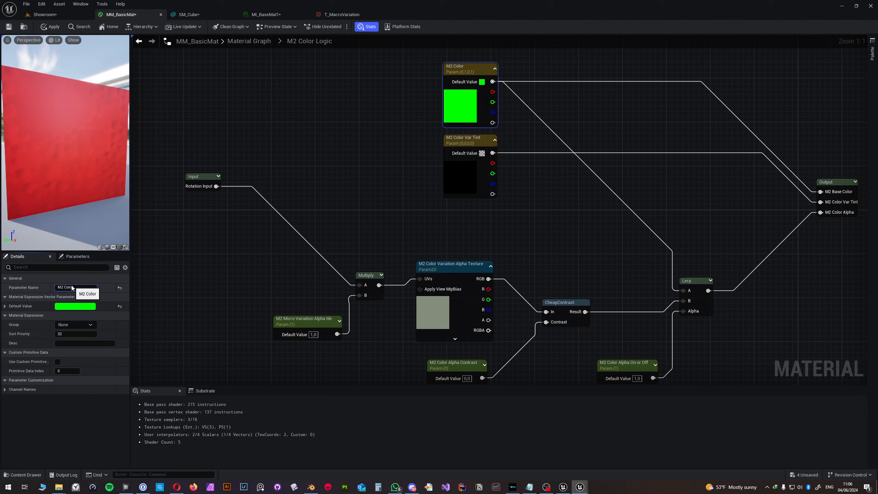
key(Return)
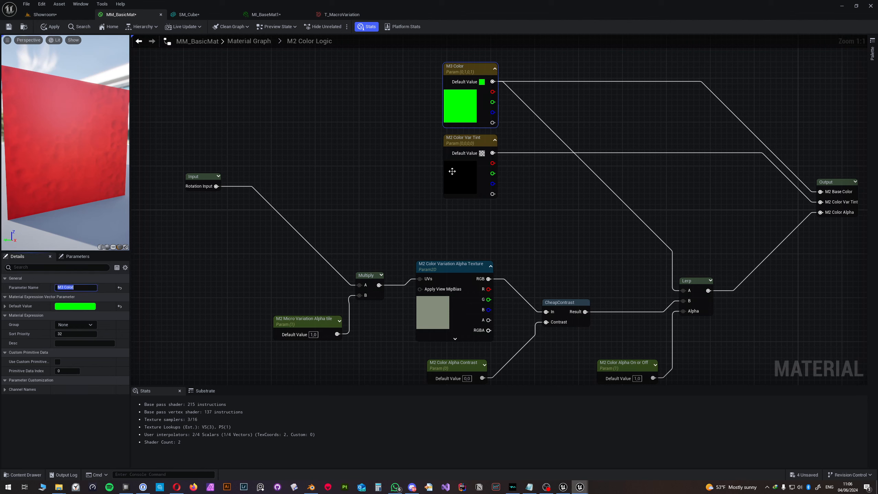
click(465, 143)
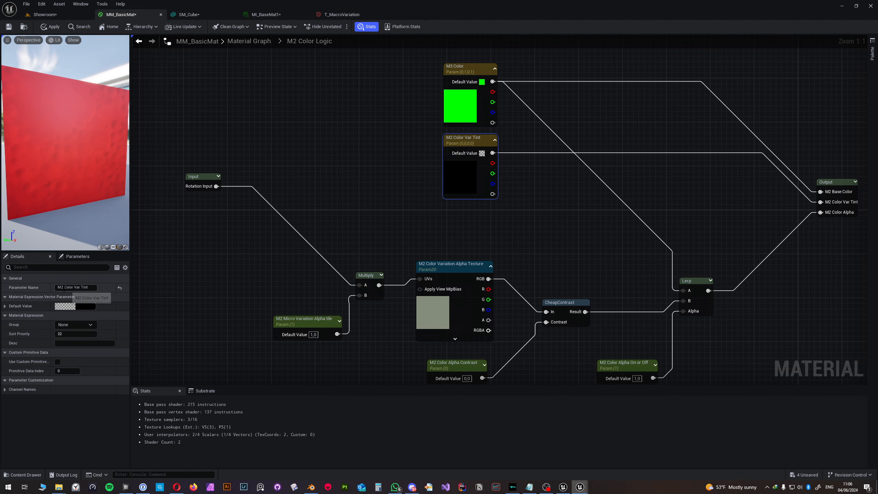
click(64, 288)
click(64, 288)
key(BackSpace)
text(3)
Step: Rename the tiling and texture parameters to M3 Micro Variation Alpha tile and M3 Color Variation Alpha Texture
click(301, 321)
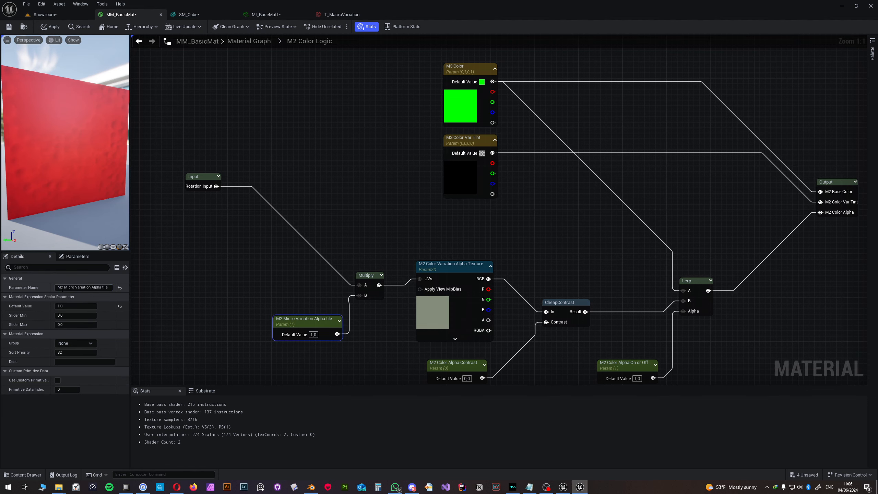
click(63, 288)
text(3)
click(434, 271)
click(60, 286)
text(3)
Step: Rename the remaining two scalar parameters to M3 Color Alpha Contrast and M3 Color Alpha On or Off
right_drag(363, 362, 308, 261)
click(391, 263)
click(62, 287)
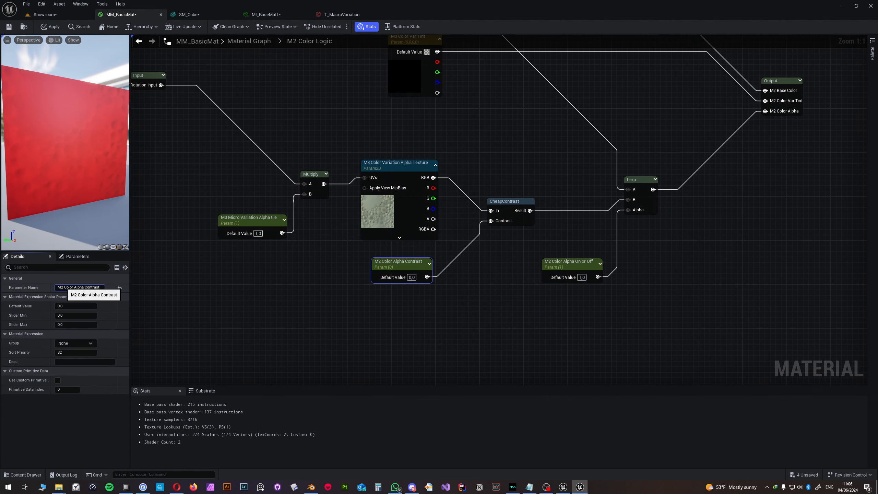
text(3)
click(551, 264)
click(61, 287)
text(3)
Step: In the main graph, rename the third subgraph to M3 Color Logic and give its three output pins the M3 prefix
right_drag(445, 320, 592, 226)
click(249, 41)
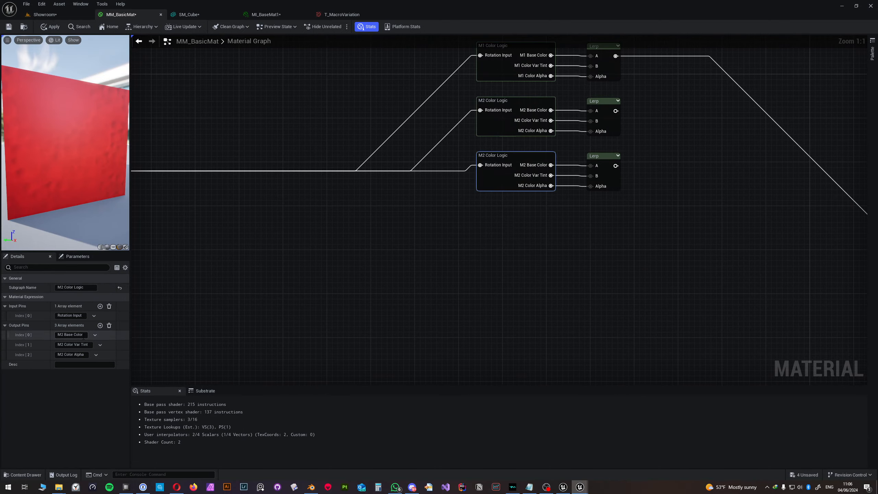
click(64, 333)
click(63, 344)
text(3)
click(64, 354)
text(3)
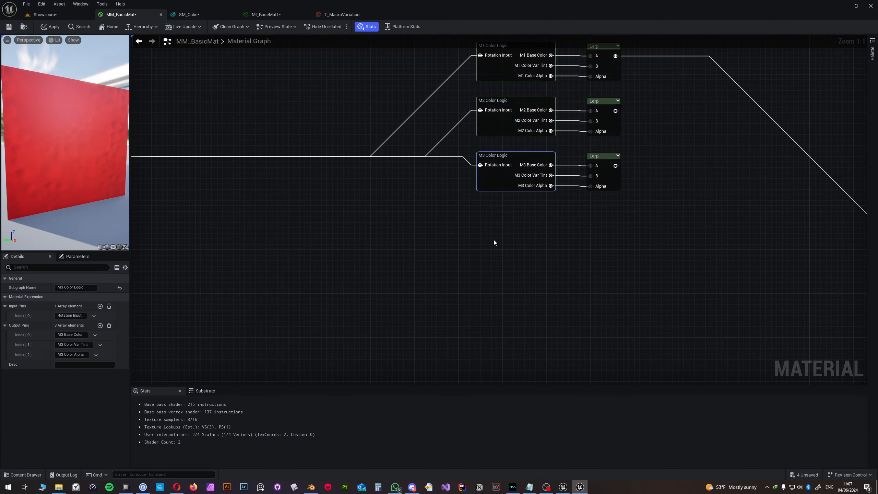
Step: Duplicate the M3 Color Logic subgraph and its Lerp, and align the copies directly below the originals
key(ctrl+d)
drag(484, 222, 506, 214)
click(506, 208)
Step: Rename the new subgraph M4 Color Logic and its outputs M4 Base Color, M4 Color Var Tint and M4 Color Alpha
click(63, 288)
text(4)
click(63, 335)
text(4)
click(63, 345)
text(4)
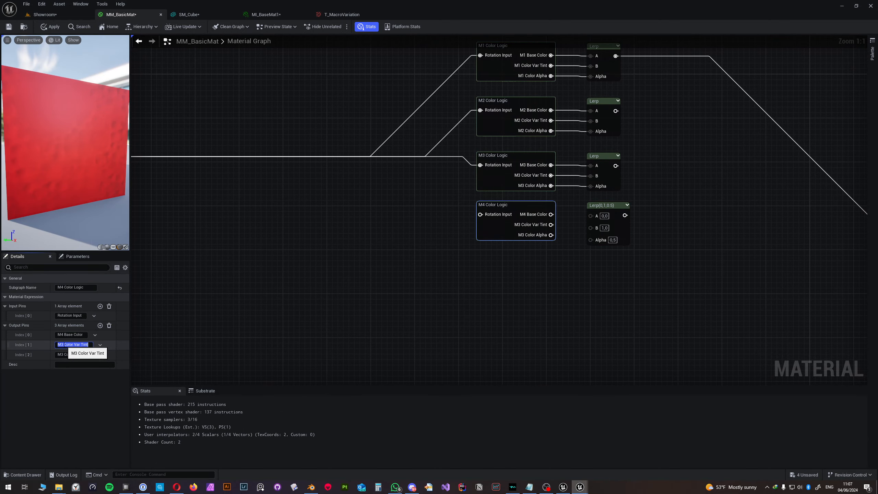
click(64, 355)
text(4)
key(Return)
Step: Wire the M4 outputs to the new Lerp's A, B and Alpha, and connect the rotation output to M4's Rotation Input
right_click(608, 211)
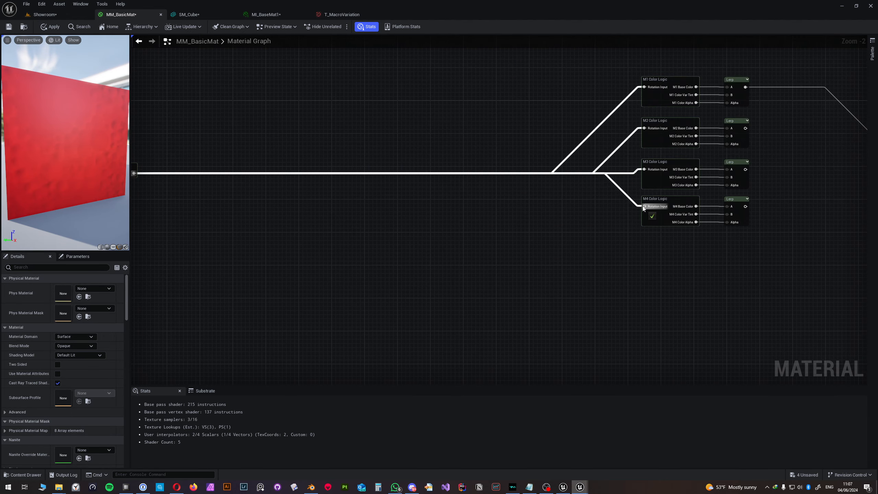
drag(643, 208, 644, 207)
right_drag(743, 207, 554, 205)
Step: Inside M4 Color Logic, rename the two color parameters to M4 Color and M4 Color Var Tint
double_click(446, 196)
click(464, 69)
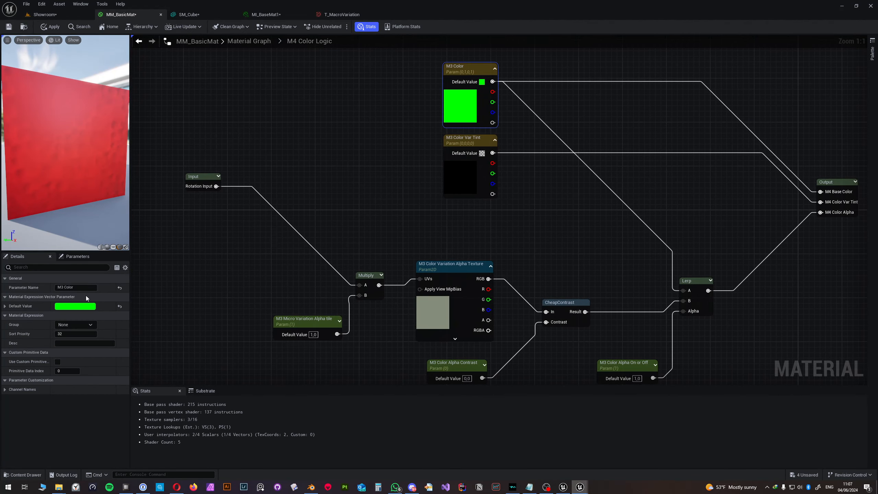
click(64, 287)
text(4)
click(463, 140)
click(64, 287)
text(4)
Step: Rename the texture and tiling parameters to M4 Color Variation Alpha Texture and M4 Micro Variation Alpha tile
click(453, 266)
click(64, 288)
text(4)
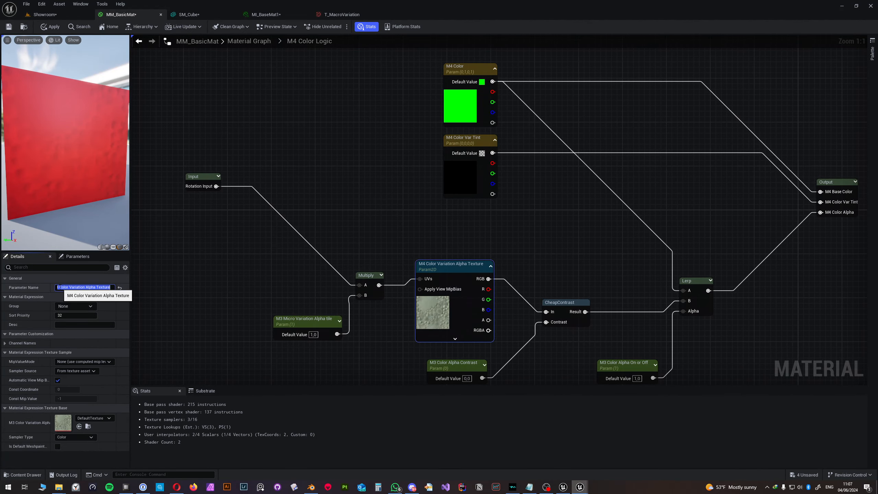
click(305, 321)
click(64, 288)
text(4)
Step: Rename the remaining two scalar parameters to M4 Color Alpha Contrast and M4 Color Alpha On or Off
click(454, 365)
click(62, 289)
key(BackSpace)
text(4)
click(620, 369)
click(63, 288)
key(BackSpace)
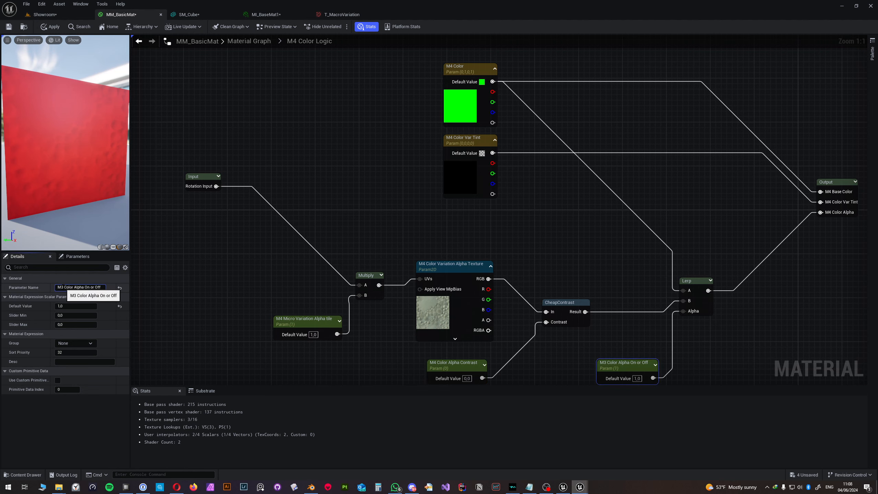
text(4)
Step: Apply the material changes and return to the main material graph with the four color logic subgraphs
click(51, 27)
click(259, 43)
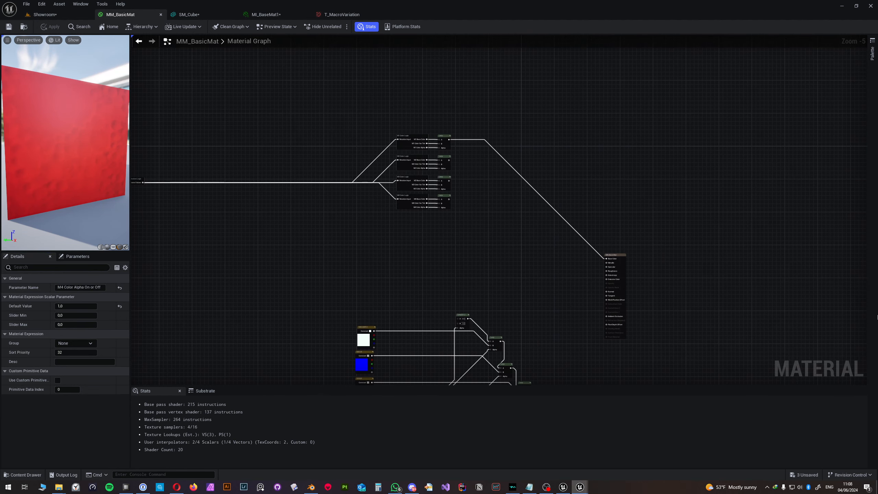
scroll(373, 162, up, 3)
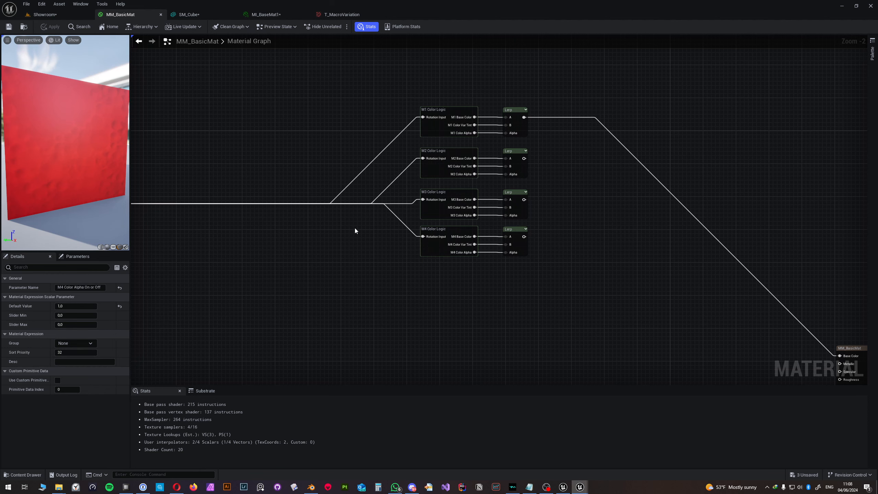
scroll(354, 228, up, 2)
Step: Open M1 Color Logic and assign the M1 Color parameter to a new group named M1 Properties
click(387, 162)
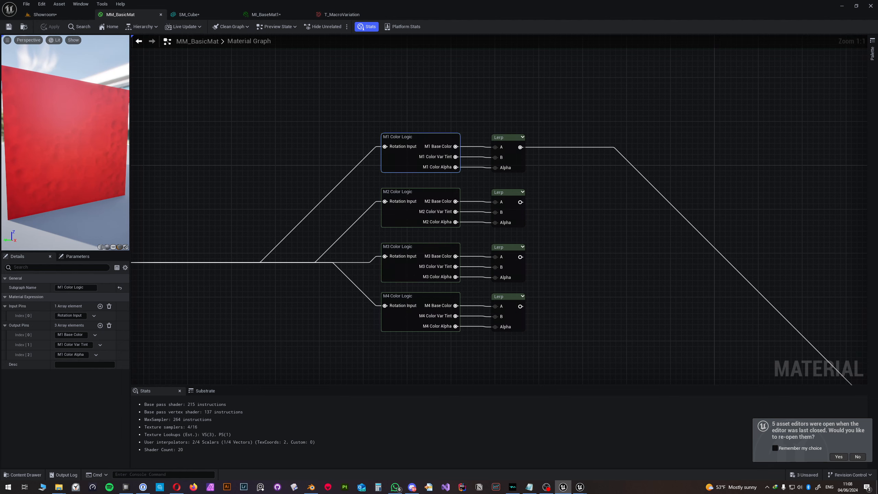
double_click(382, 143)
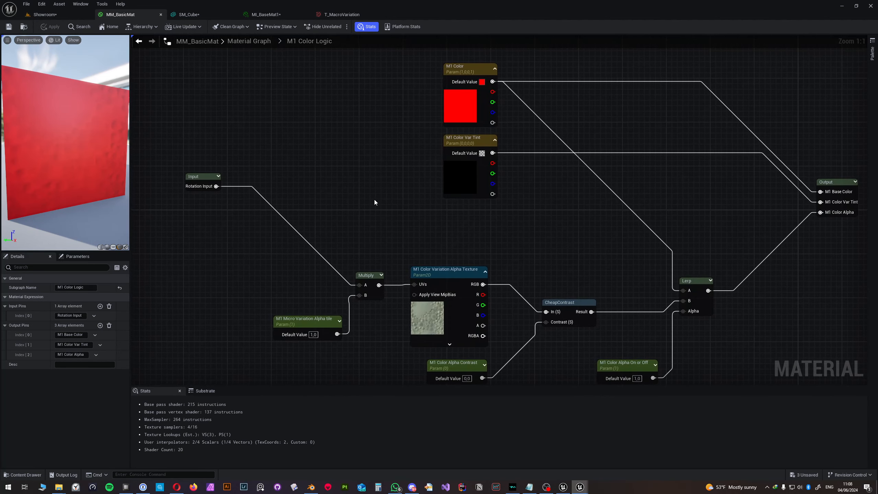
right_drag(375, 202, 427, 127)
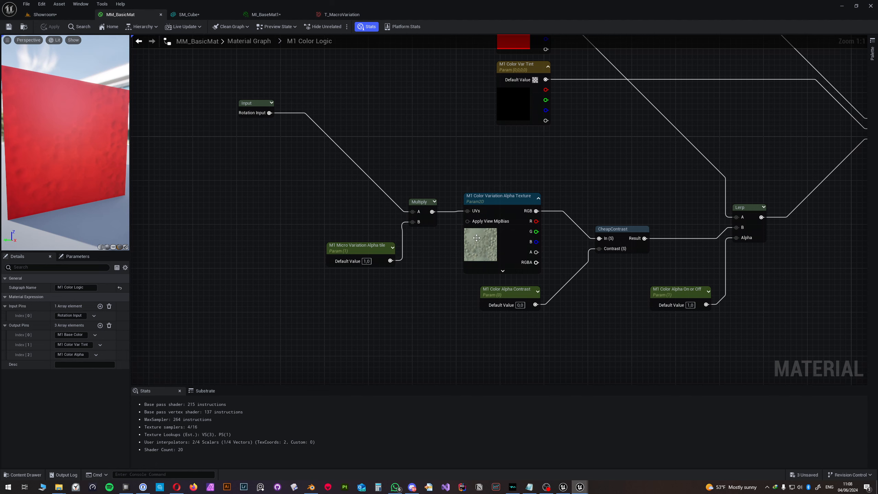
click(356, 251)
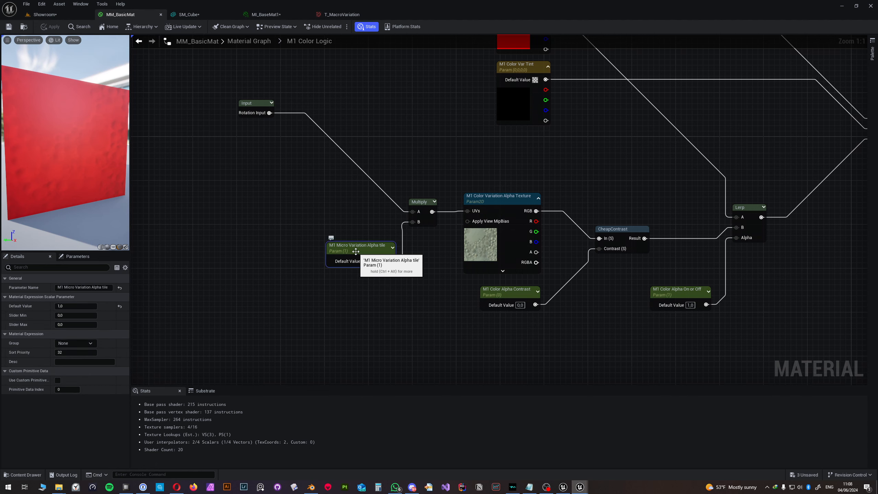
right_drag(371, 222, 317, 239)
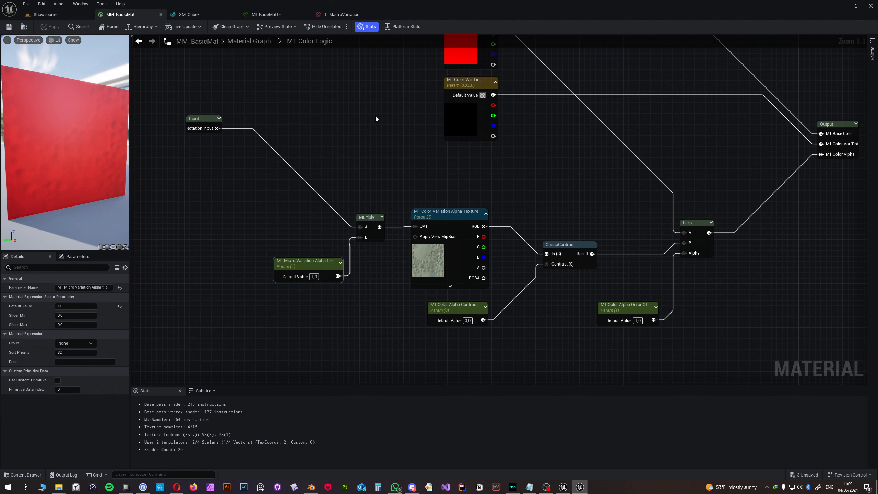
right_drag(377, 119, 374, 155)
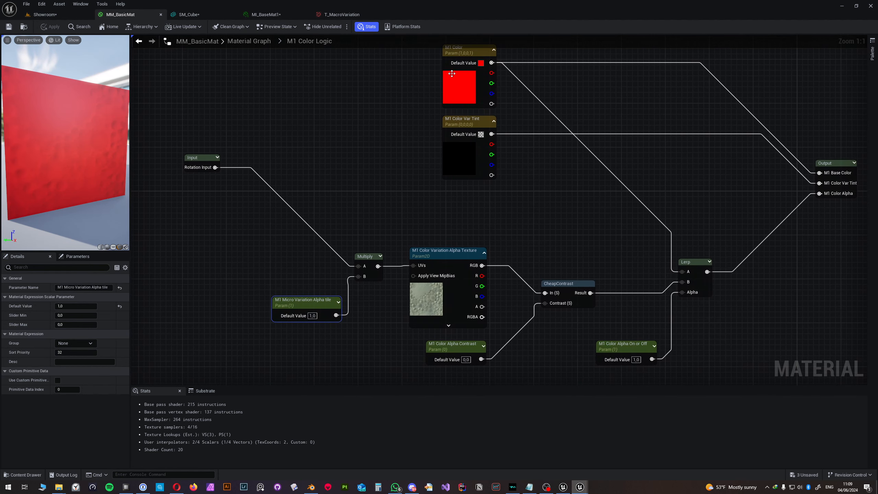
click(456, 50)
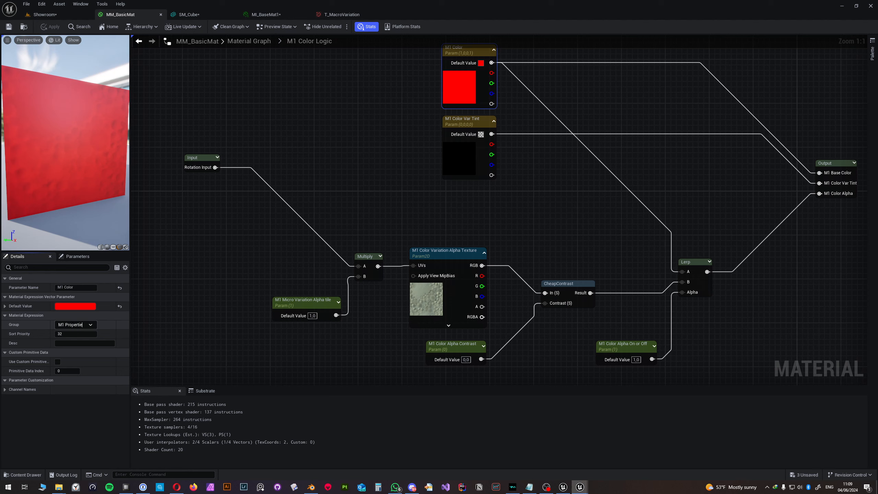
Step: Assign M1 Color Var Tint and M1 Micro Variation Alpha tile to the M1 Properties group
click(475, 121)
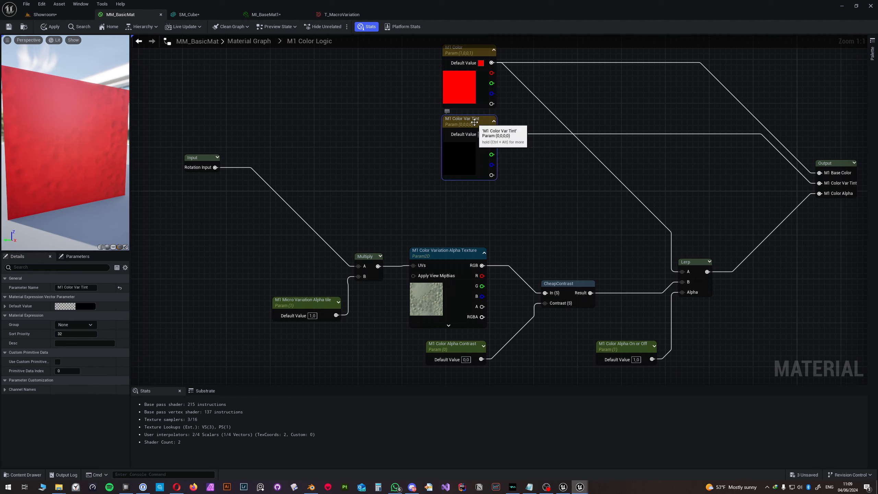
click(75, 334)
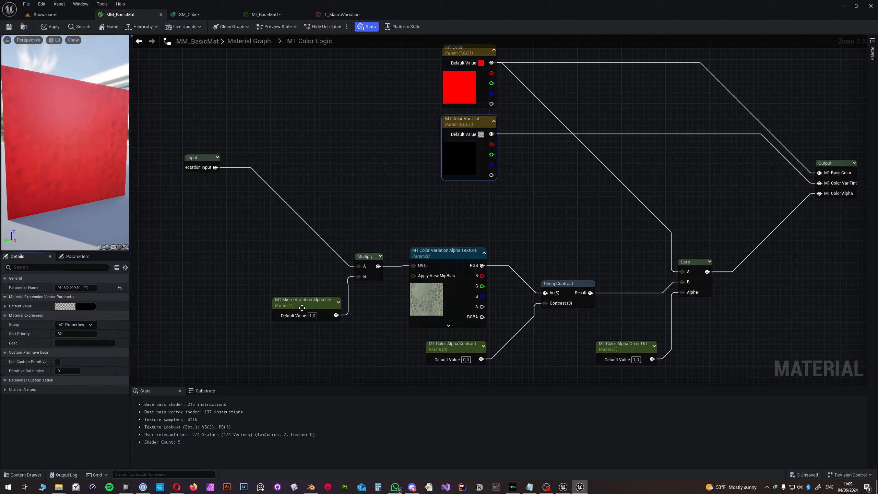
click(300, 305)
click(75, 343)
click(71, 351)
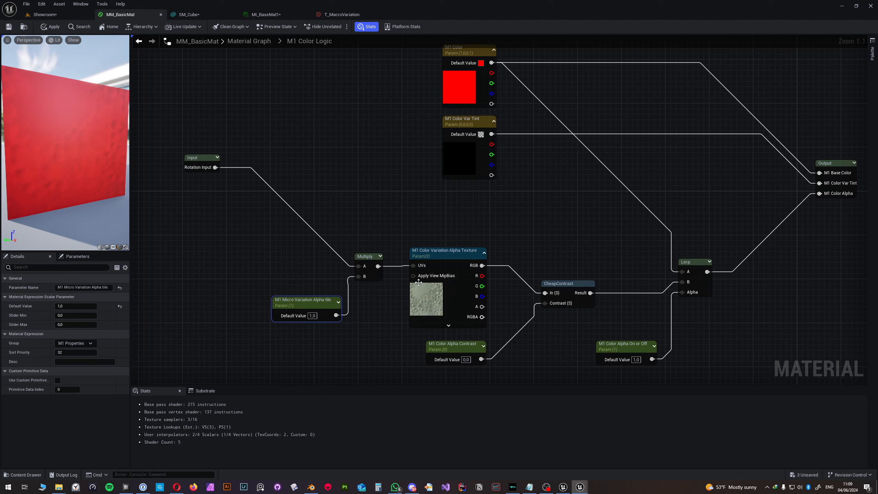
Step: Assign M1 Color Variation Alpha Texture and M1 Color Alpha Contrast to the M1 Properties group
click(443, 255)
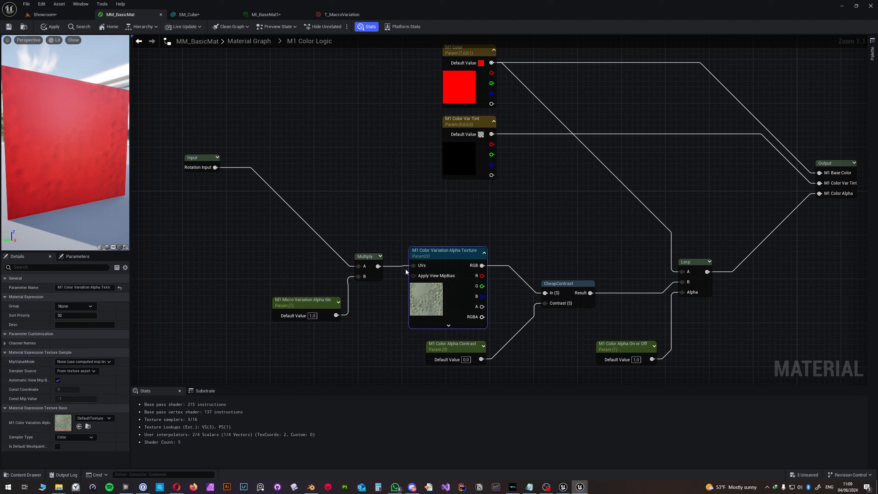
click(76, 306)
click(71, 315)
click(456, 342)
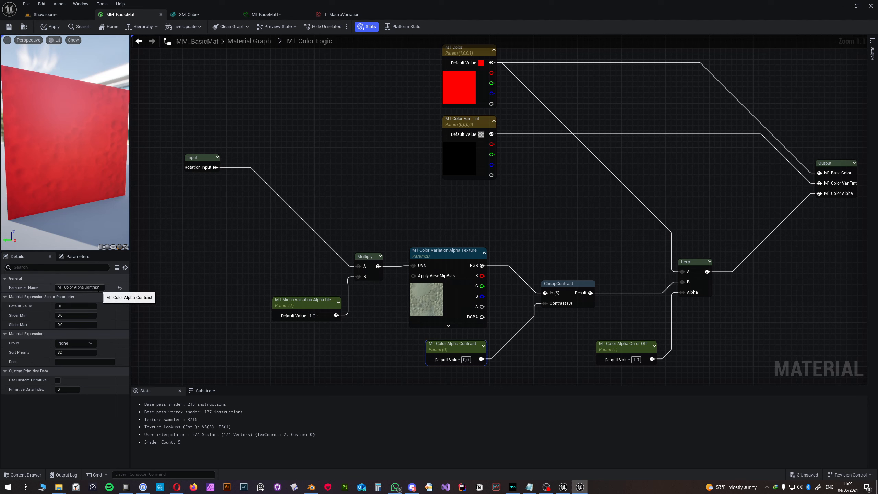
click(81, 342)
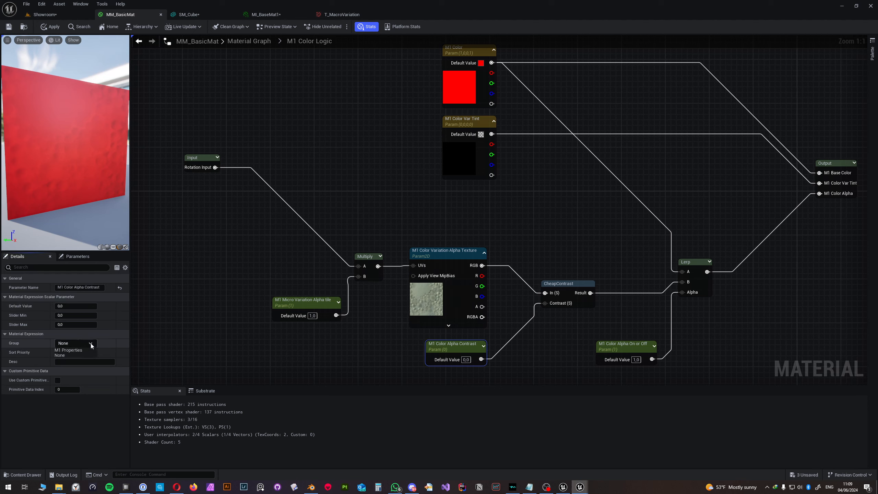
click(72, 352)
Step: Assign M1 Color Alpha On or Off to the M1 Properties group and return to the main material graph
click(604, 345)
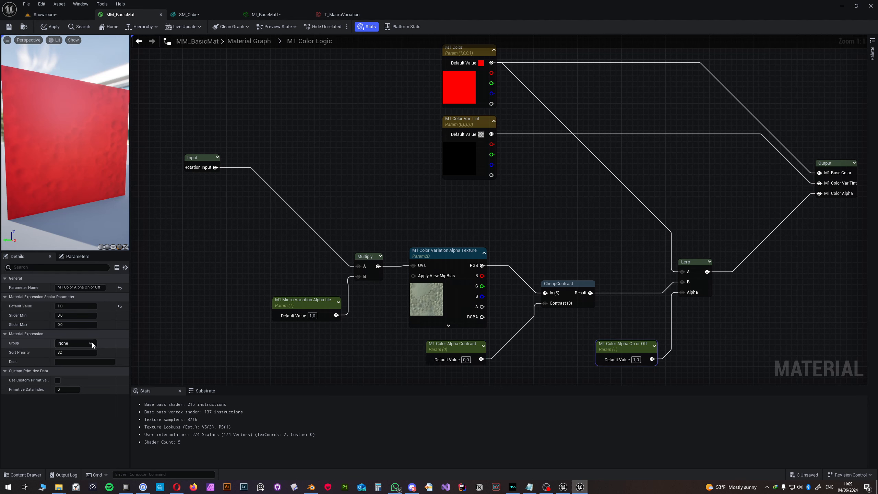
click(76, 343)
click(83, 351)
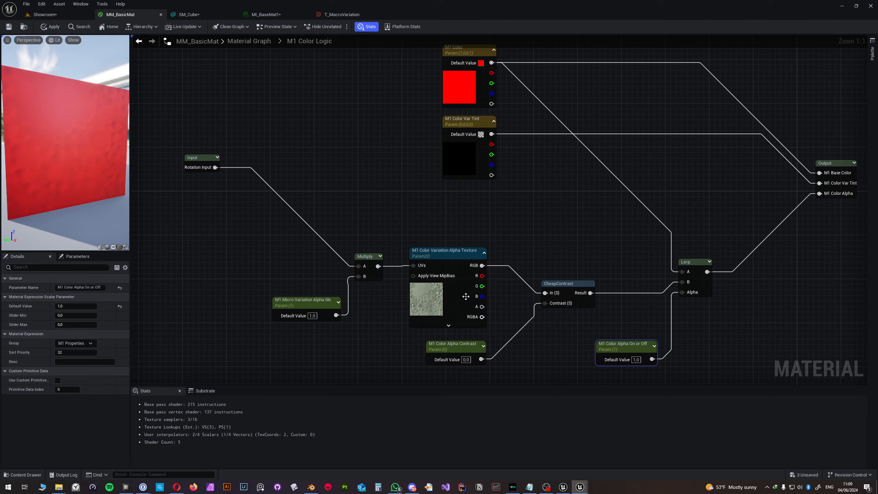
click(249, 41)
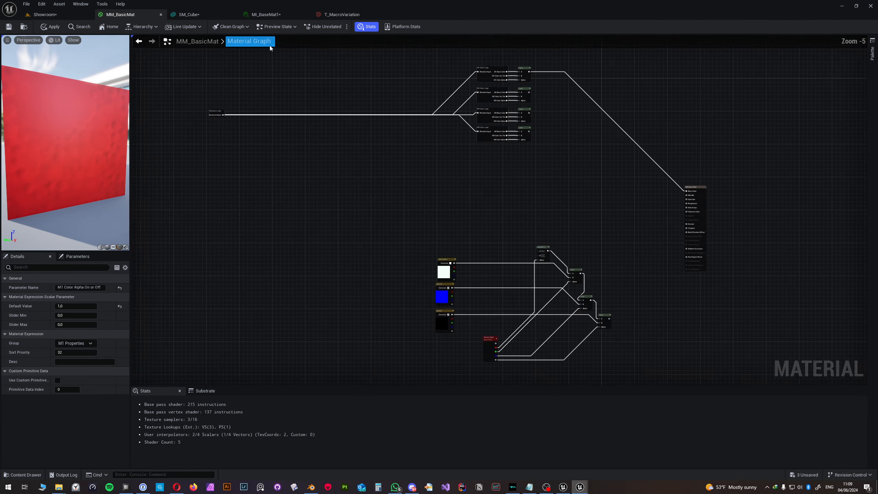
Step: Open M2 Color Logic and assign M2 Color and M2 Color Var Tint to a new group named M2 Properties
scroll(551, 112, up, 3)
double_click(525, 104)
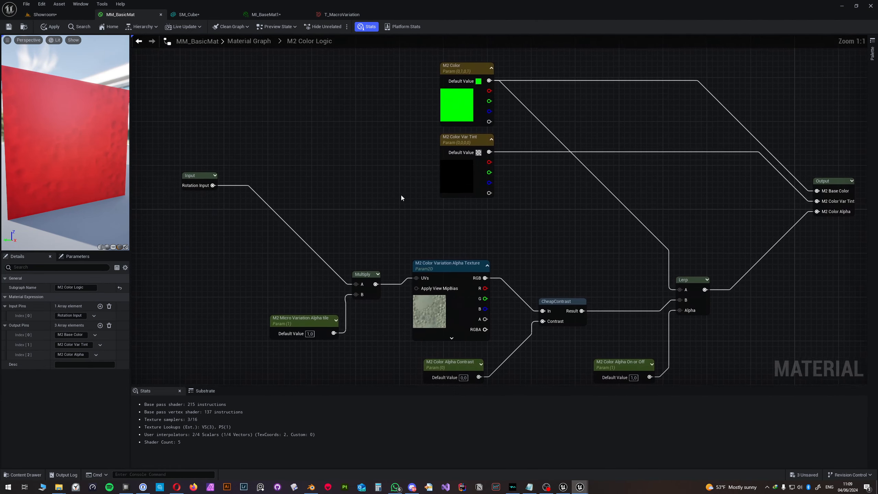
click(449, 86)
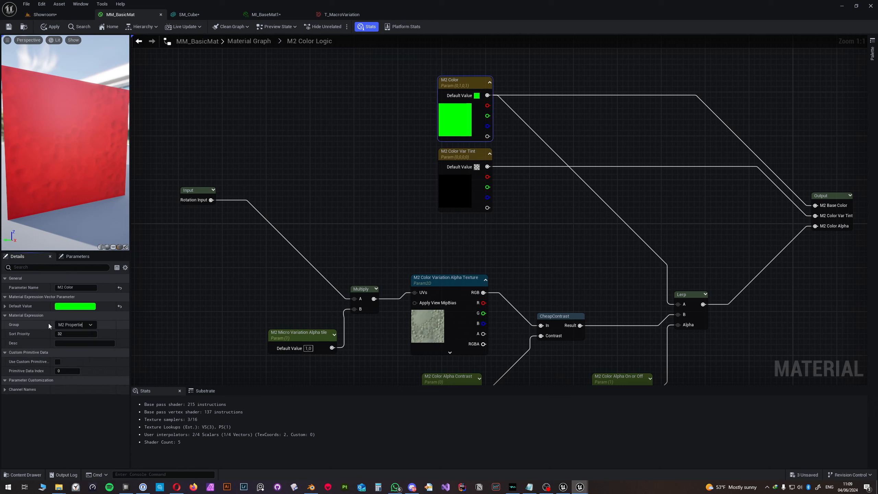
click(462, 154)
click(76, 324)
click(74, 339)
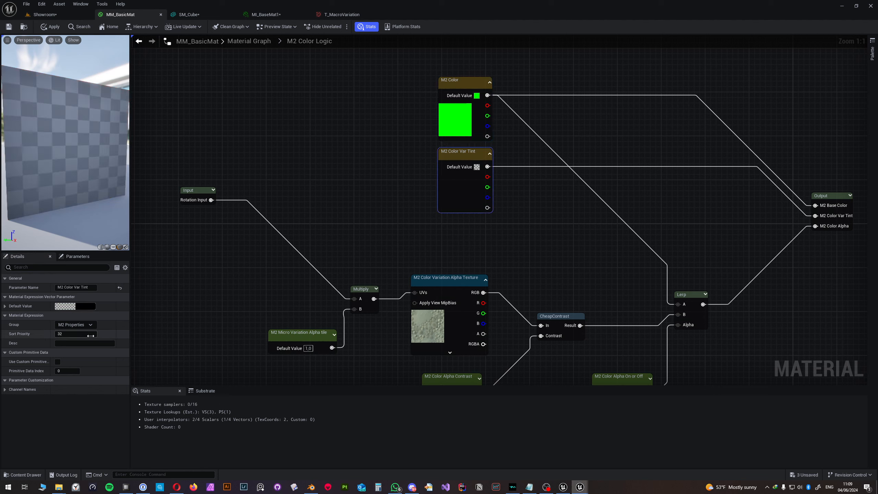
Step: Assign M2 Micro Variation Alpha tile and M2 Color Variation Alpha Texture to the M2 Properties group
click(307, 336)
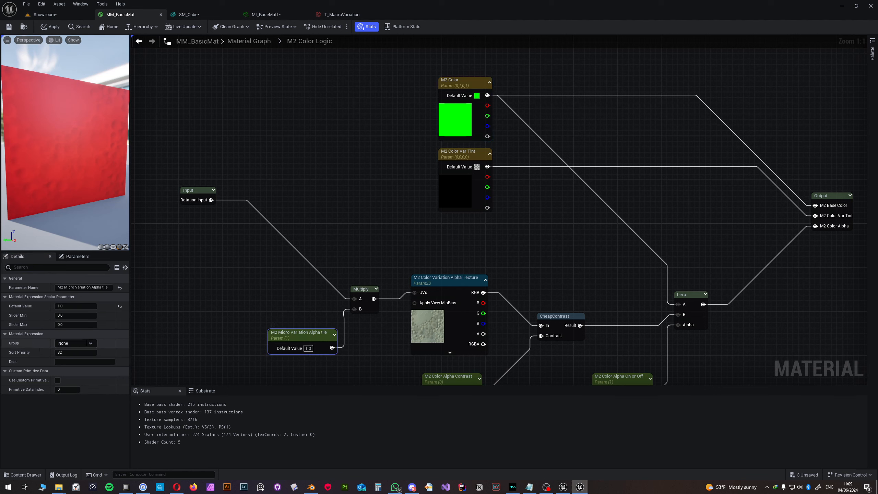
click(440, 280)
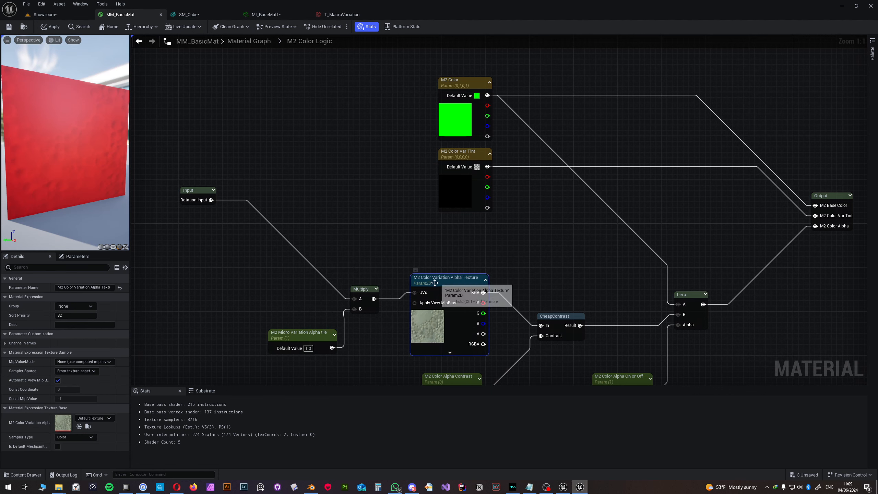
click(93, 371)
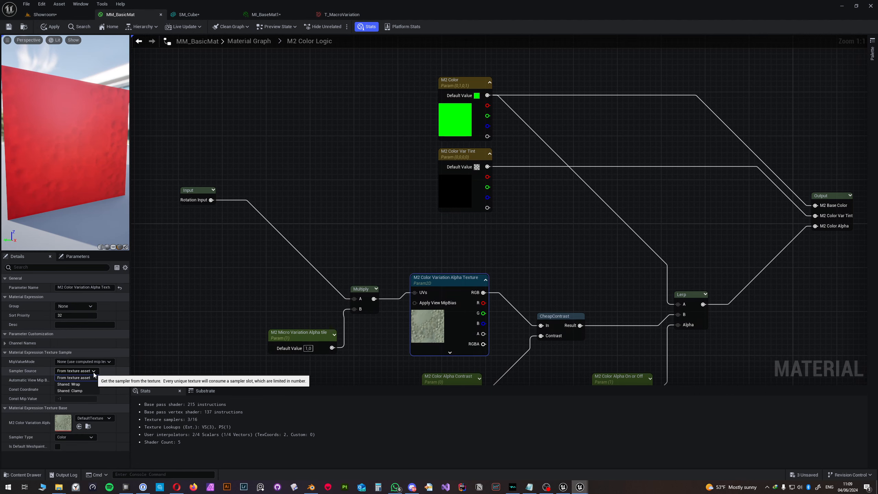
click(97, 305)
click(93, 306)
click(84, 319)
Step: Assign M2 Color Alpha Contrast and M2 Color Alpha On or Off to the M2 Properties group
right_drag(390, 305, 353, 222)
click(409, 294)
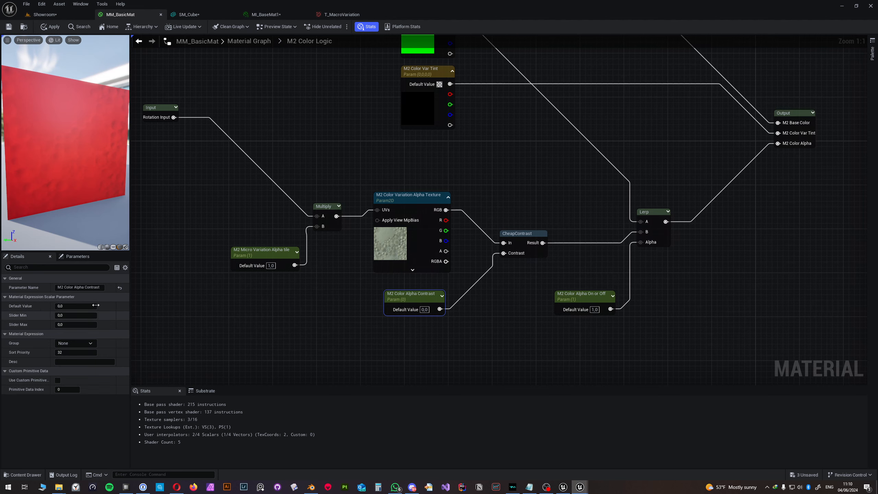
click(90, 343)
click(83, 356)
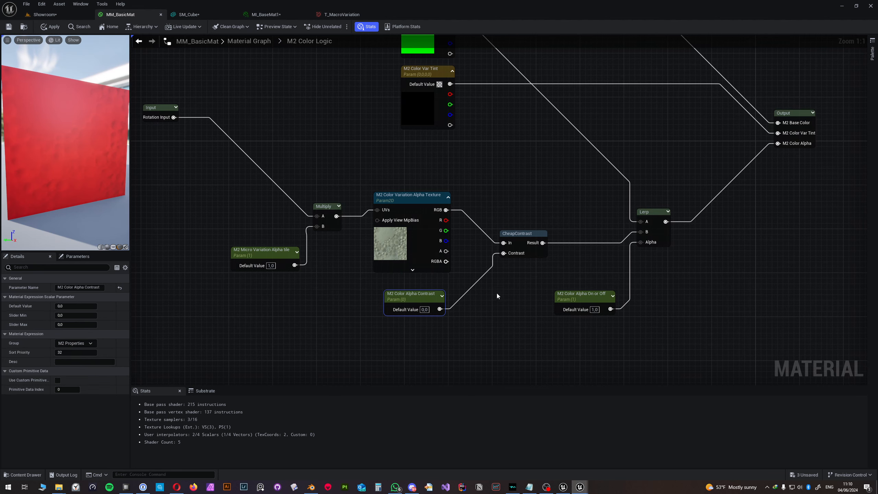
click(556, 294)
click(91, 343)
click(84, 356)
right_drag(249, 138, 300, 205)
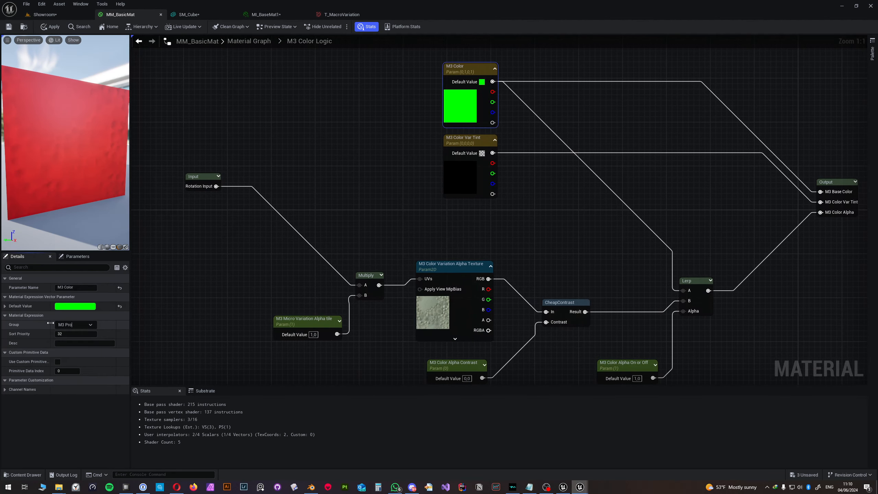
Step: Assign all the parameters in M3 Color Logic to a new group named M3 Properties
click(450, 266)
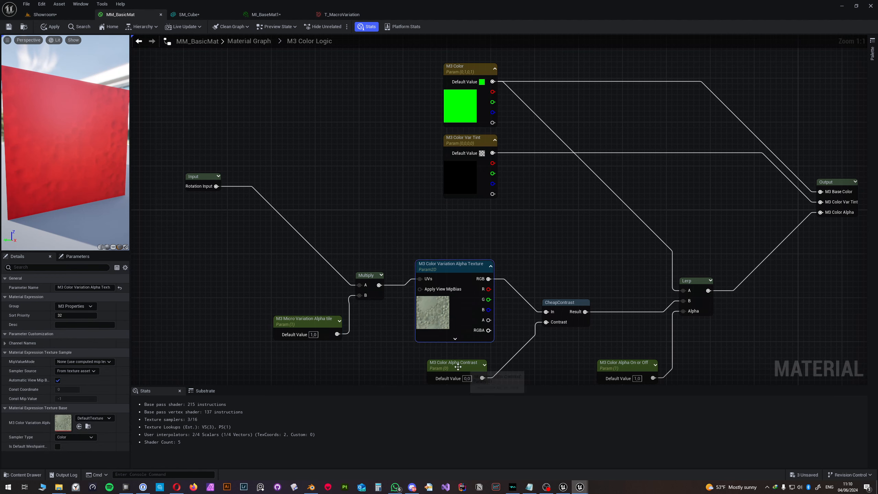
click(453, 363)
click(622, 363)
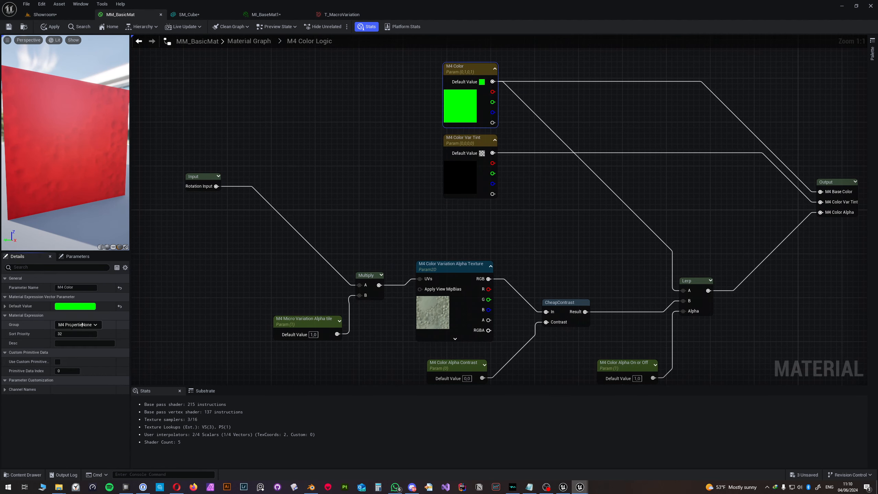
Step: Assign the M4 Color Logic parameters to a new group named M4 Properties, and apply the material from the main graph
click(452, 136)
click(446, 271)
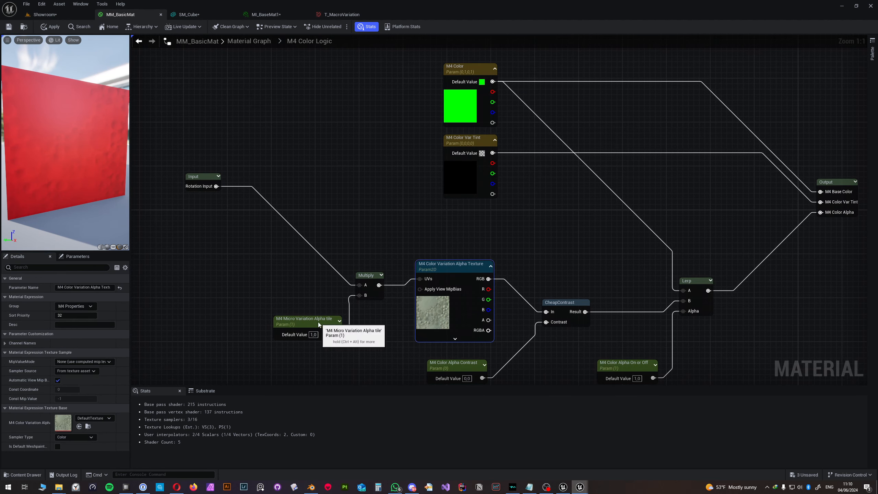
click(314, 319)
click(443, 362)
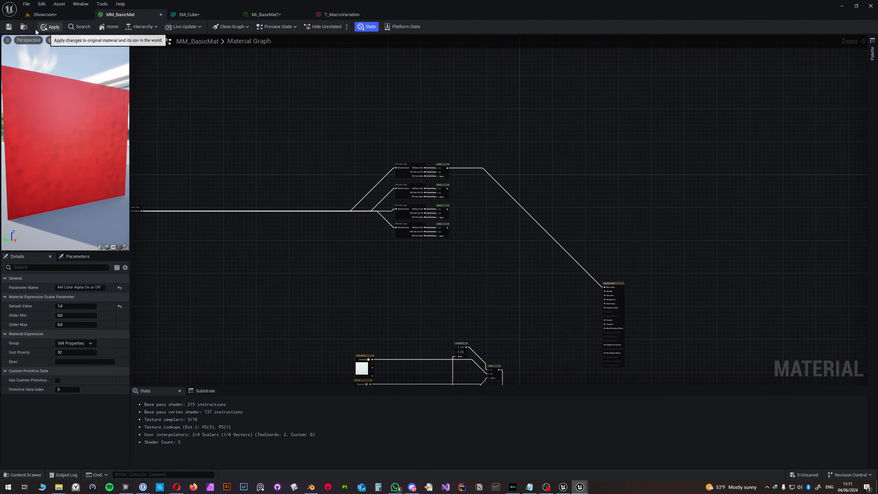
click(48, 26)
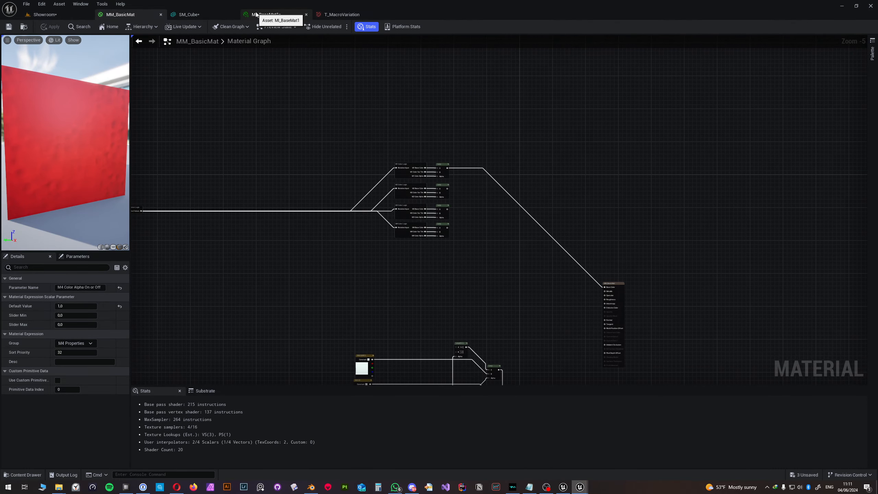
Step: Inspect the parameter groups in MI_BaseMat1, collapsing Global Scalar Parameter Values and looking through M1 Properties
click(266, 14)
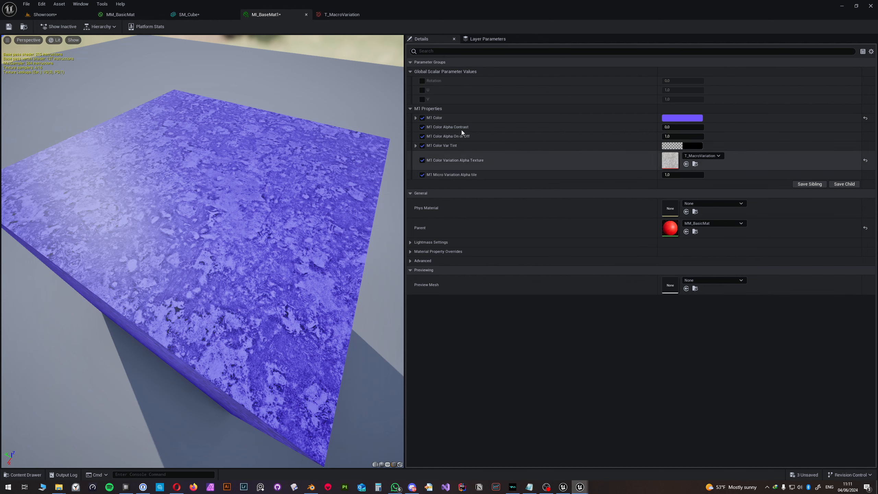
click(410, 109)
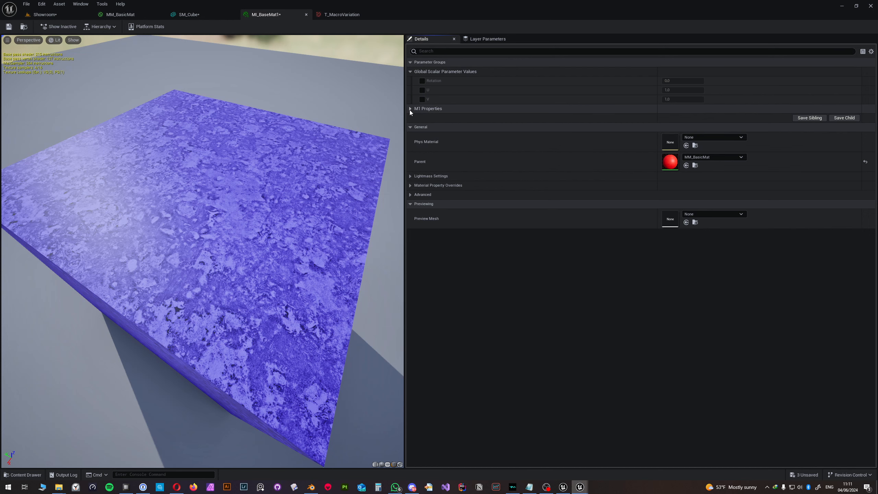
click(410, 72)
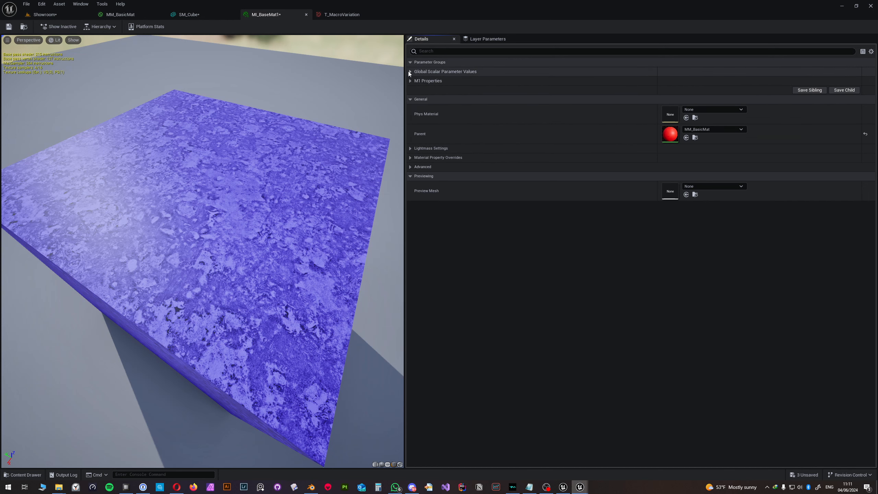
click(411, 82)
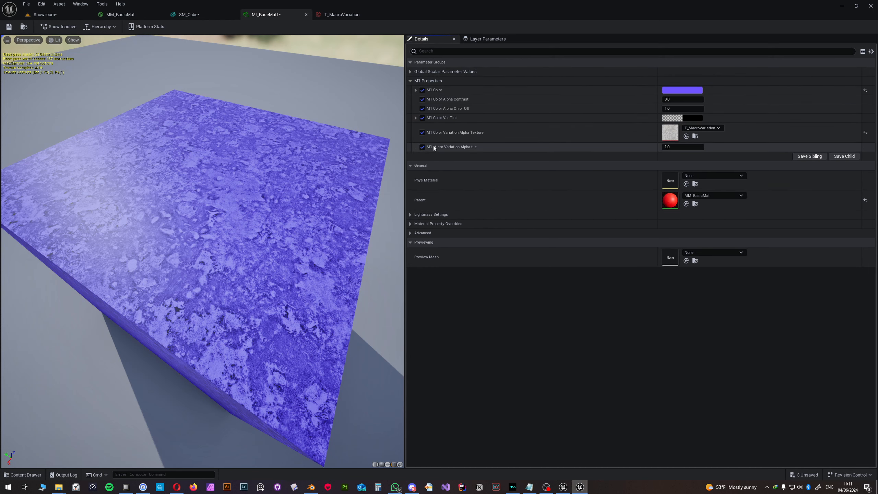
click(415, 118)
click(415, 118)
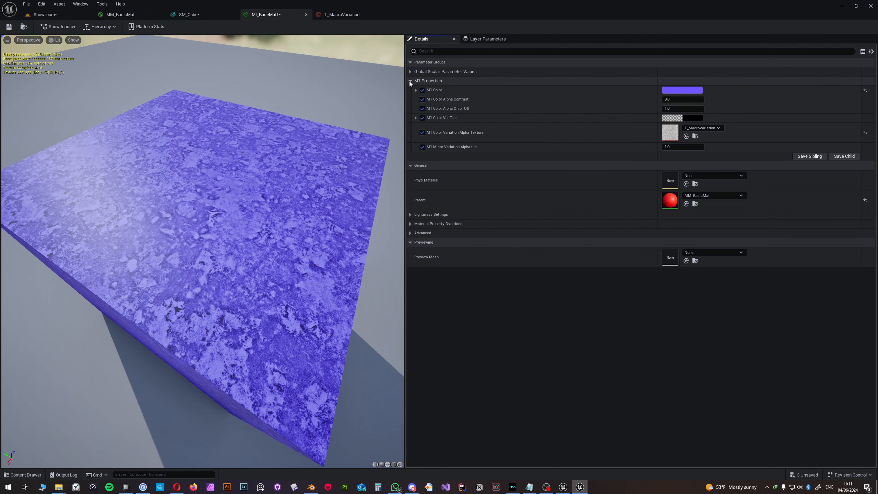
Step: Return to the MM_BasicMat graph and delete the three color constant nodes feeding the vertex color Lerp chain
click(148, 12)
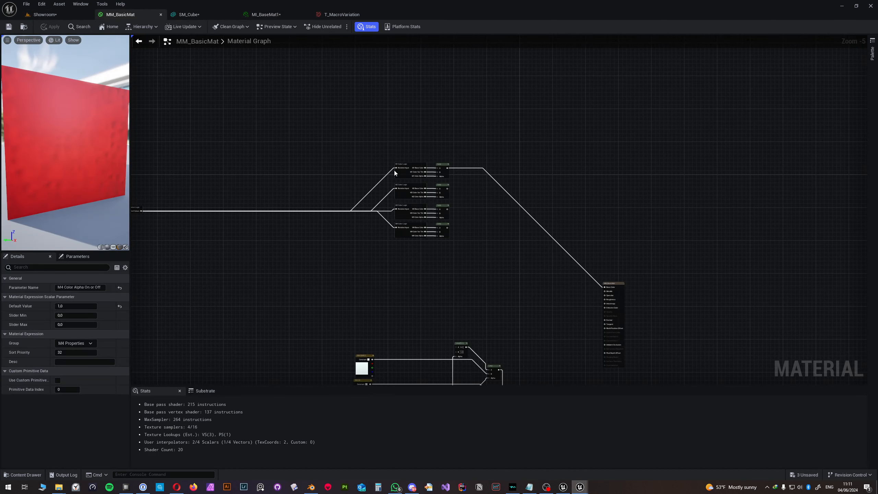
scroll(453, 198, up, 5)
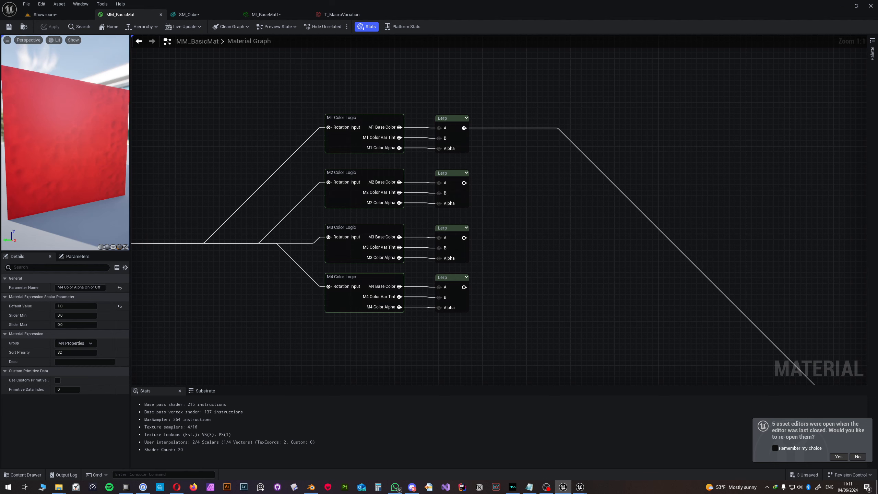
right_drag(345, 324, 312, 123)
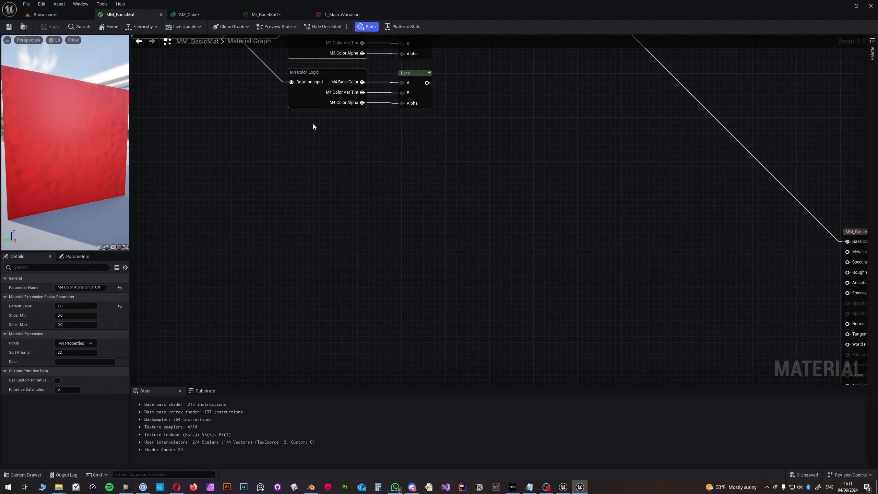
scroll(295, 210, down, 5)
right_drag(295, 210, 333, 140)
drag(296, 141, 351, 235)
key(Delete)
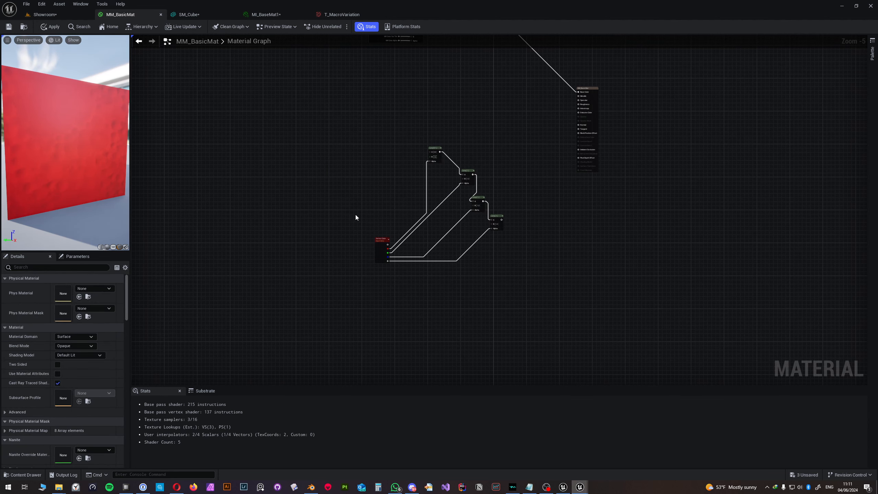
Step: Move the Vertex Color node and its Lerp chain beside the M1 to M4 Lerps, and disconnect the material's Base Color input
right_drag(355, 217, 343, 226)
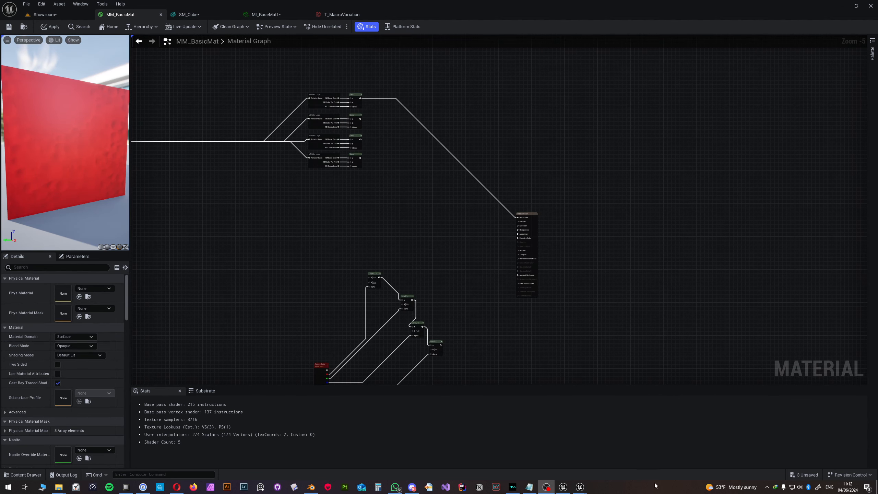
right_drag(252, 306, 237, 278)
drag(250, 233, 432, 366)
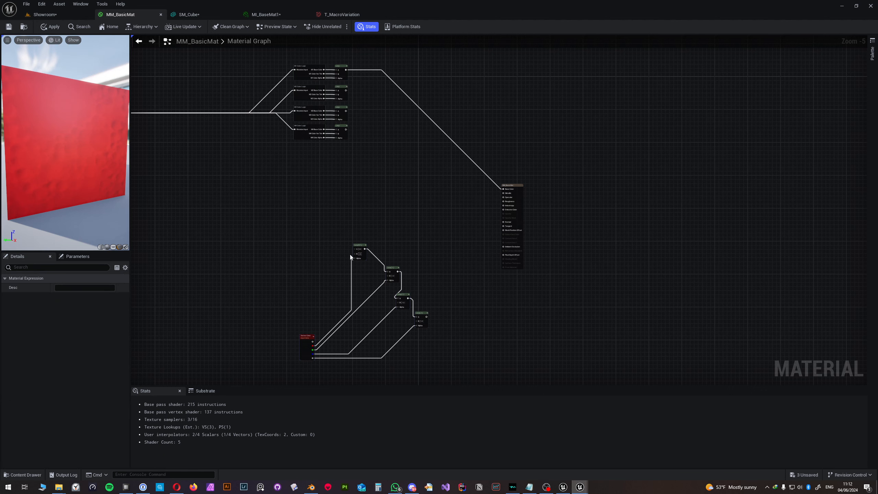
drag(358, 244, 395, 70)
alt+click(503, 190)
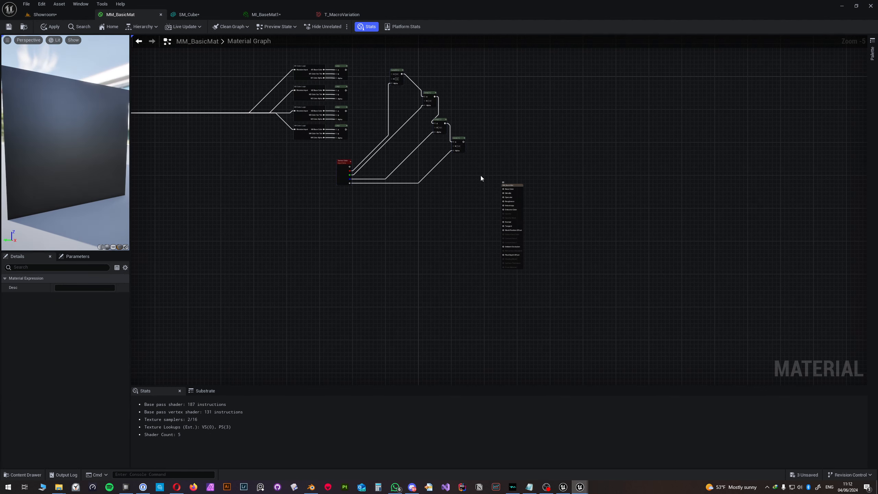
Step: Connect the M1 Lerp to A and B of the chain's first Lerp, and the M2, M3 and M4 Lerps to B of the following ones
scroll(398, 113, up, 5)
right_drag(364, 97, 357, 212)
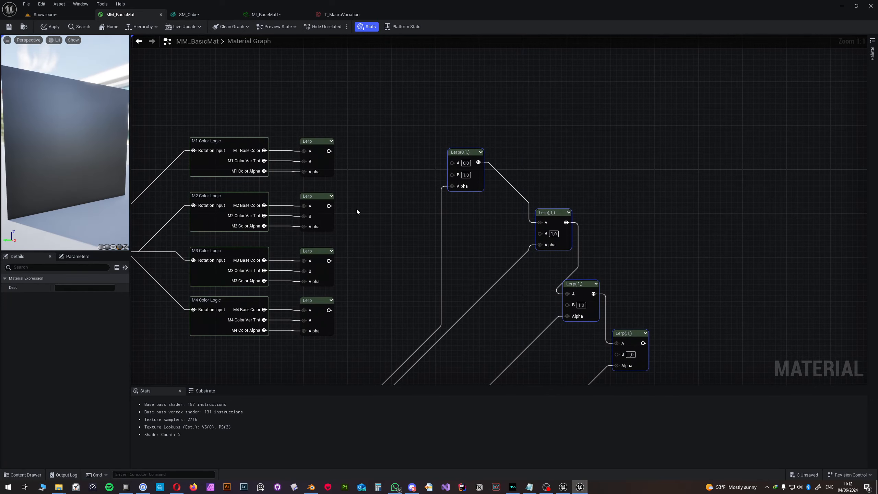
drag(329, 151, 458, 172)
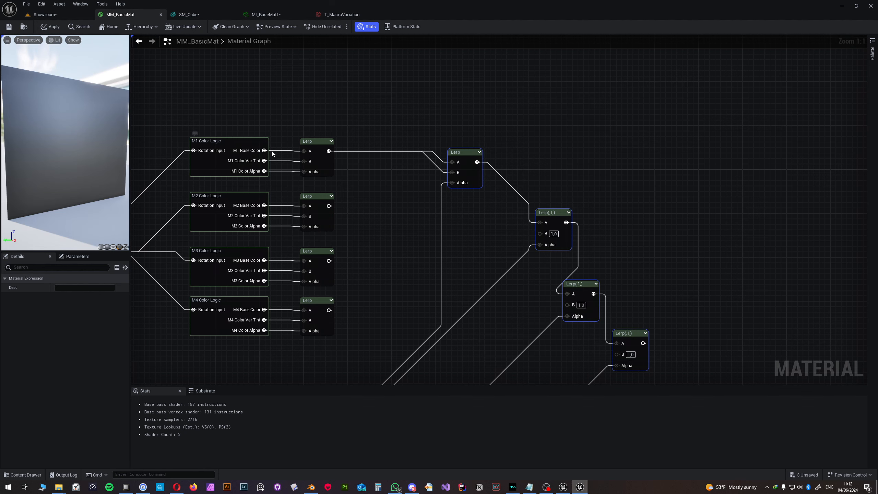
drag(327, 207, 539, 233)
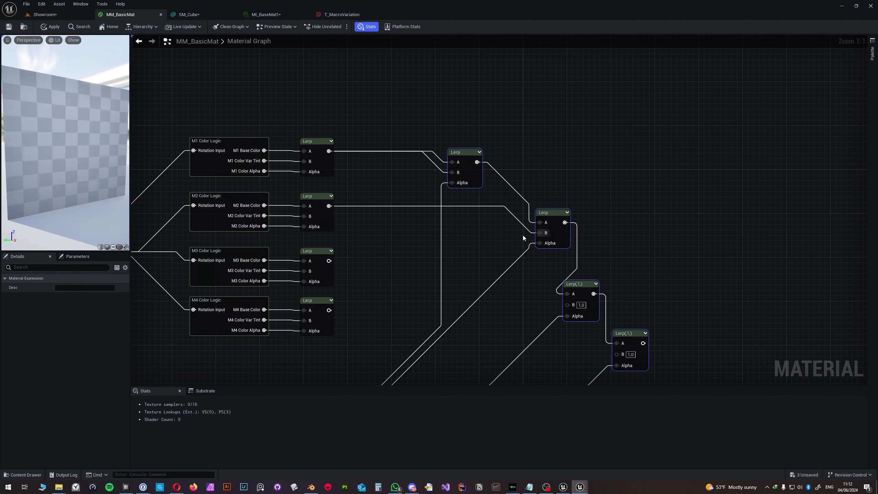
right_drag(523, 235, 450, 209)
drag(324, 227, 563, 270)
drag(324, 275, 613, 321)
Step: Move the Vertex Color node closer to the chained Lerps, just below and beyond the M4 Lerp
right_drag(525, 324, 510, 221)
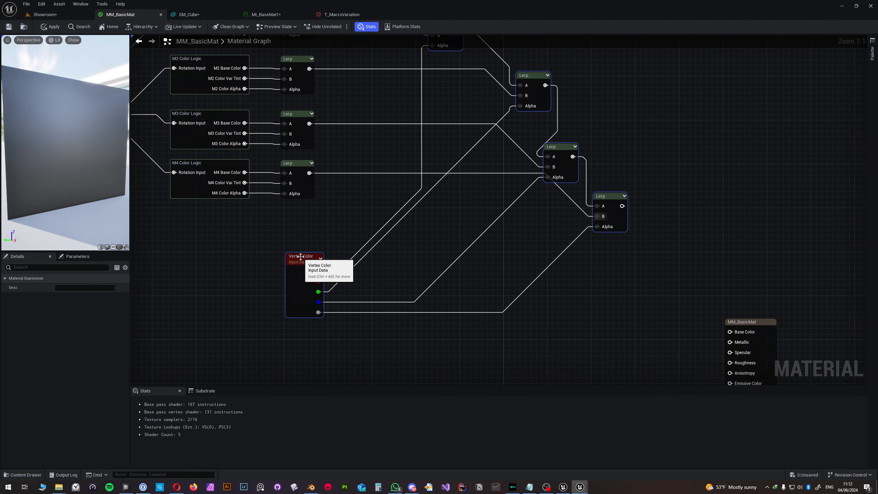
drag(300, 258, 394, 214)
click(369, 224)
right_drag(384, 188, 405, 258)
scroll(313, 258, down, 1)
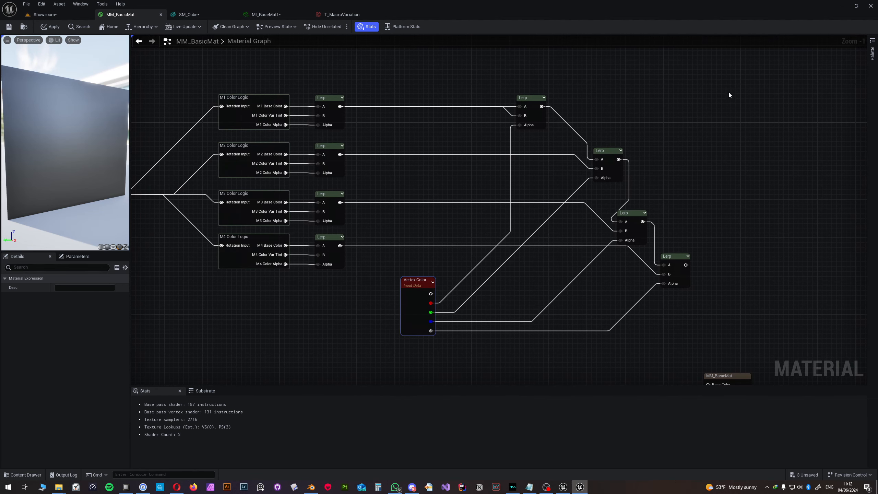
Step: Collapse the Vertex Color node and its four chained Lerps into one subgraph, and place it beside the M1 to M4 Lerps
drag(733, 82, 414, 355)
right_click(411, 300)
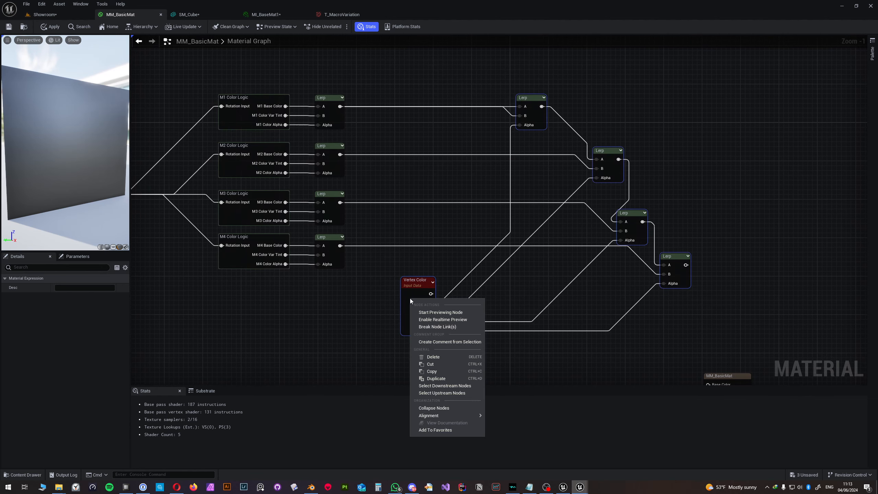
click(433, 408)
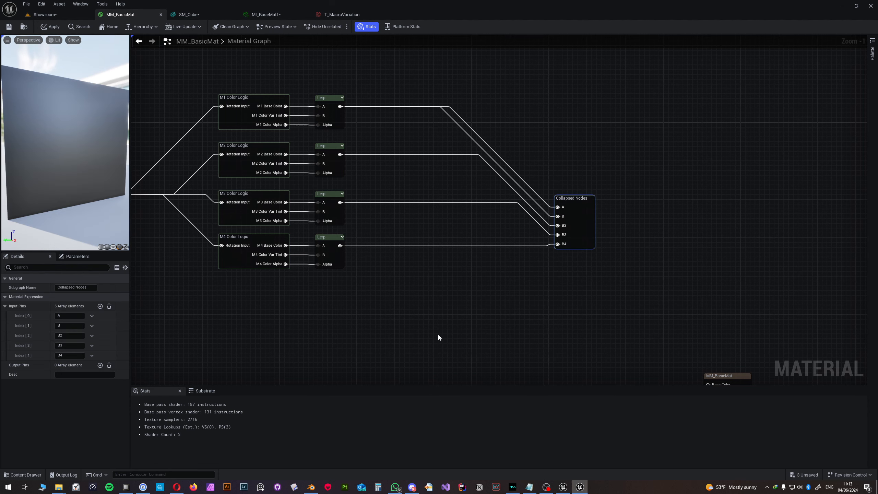
drag(578, 204, 450, 156)
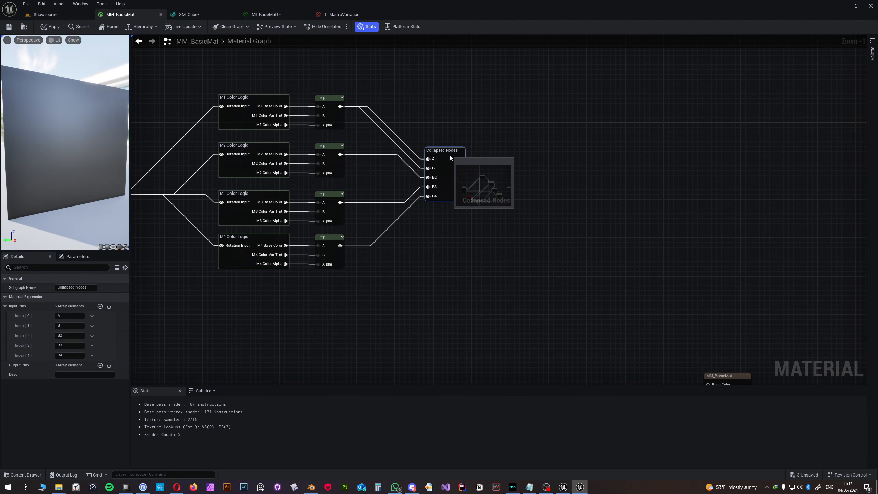
right_drag(505, 132, 584, 165)
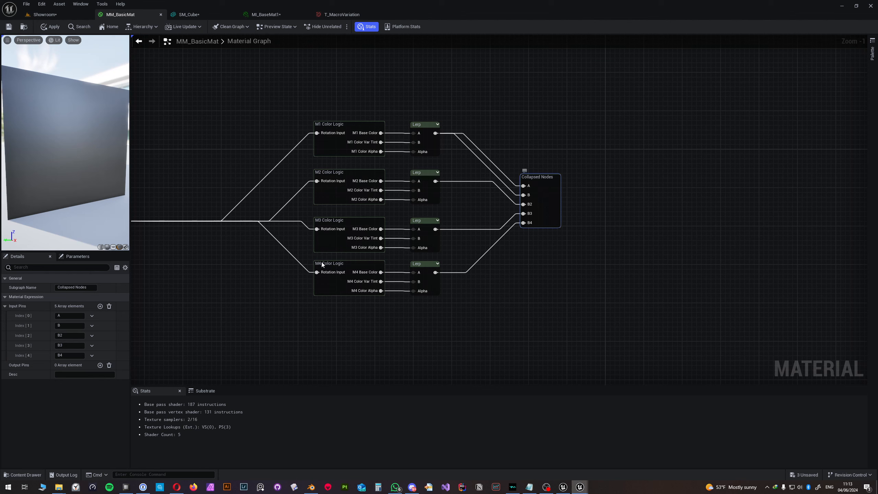
Step: Rename the collapsed subgraph as Vertex Colors
click(88, 287)
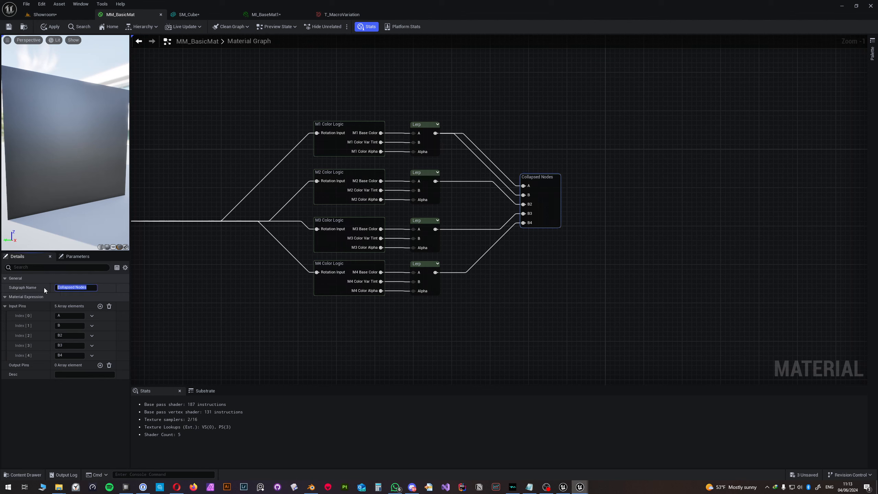
text(Vertex Colora)
key(Return)
key(End)
key(BackSpace)
text(s)
key(Return)
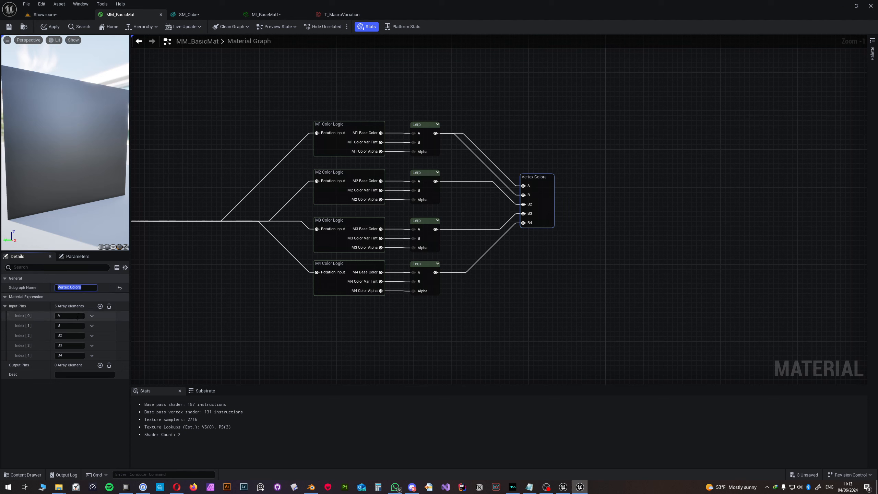
Step: Rename the Vertex Colors subgraph's first input pin as Red Vertex Color Input, and copy that name for reuse
click(77, 316)
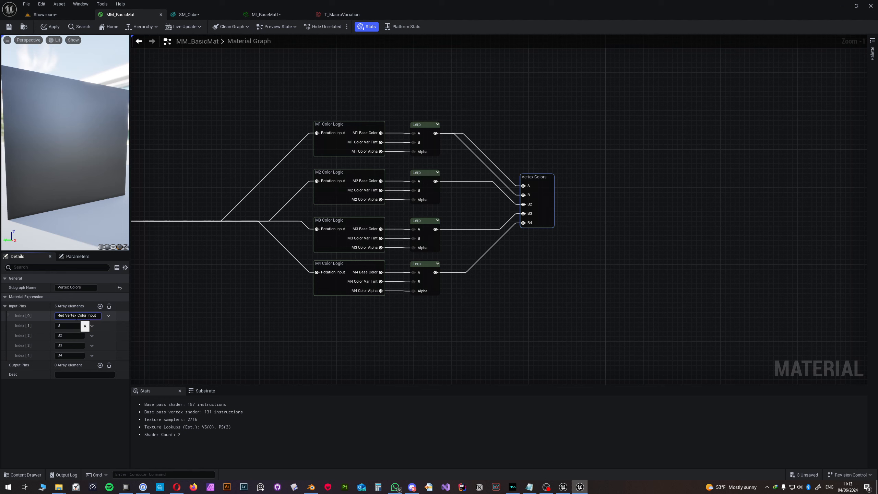
key(Return)
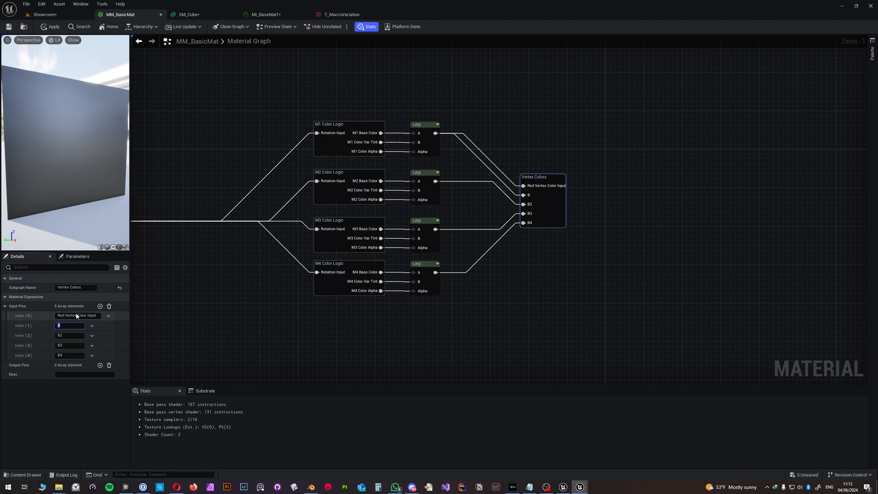
double_click(71, 315)
key(ctrl+a)
key(ctrl+c)
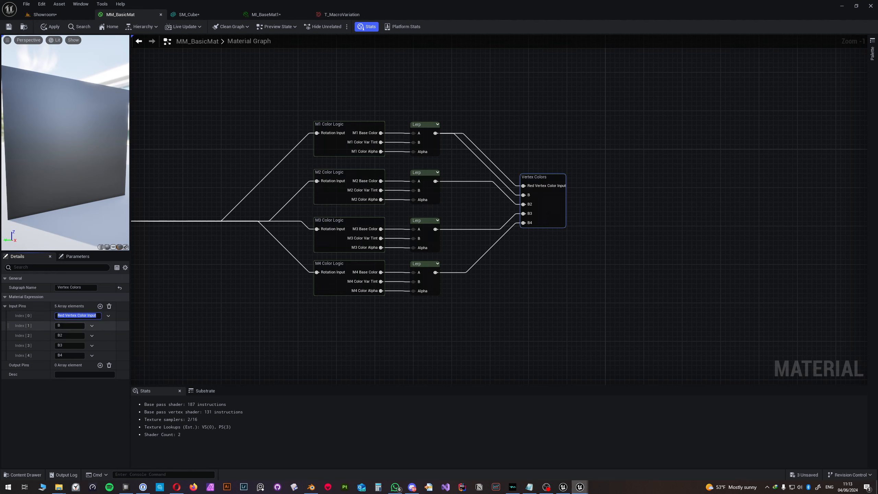
Step: Rename the second input pin, B, as Green Vertex Color Input
click(60, 325)
key(ctrl+v)
text(G)
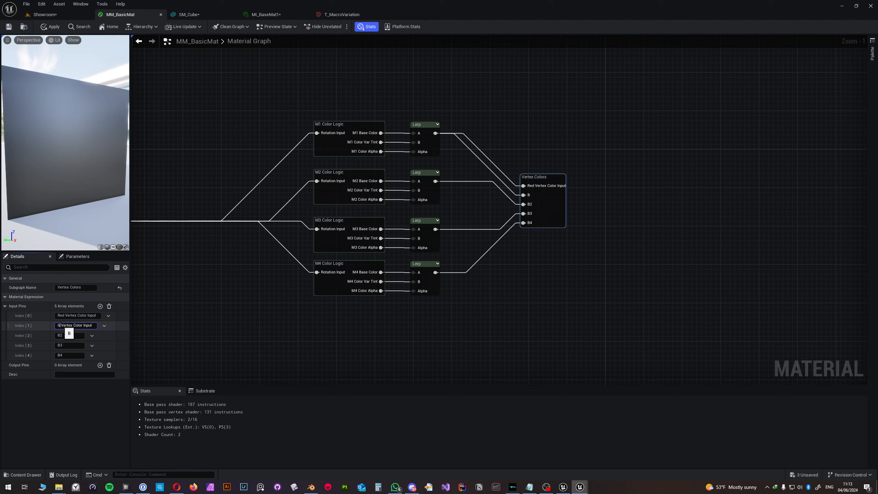
key(Tab)
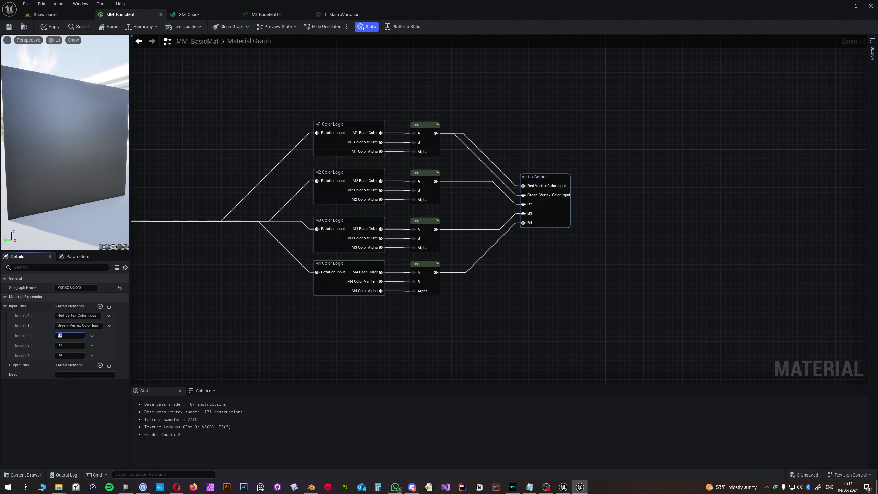
Step: Delete the second input pin, connect Red Vertex Color Input to B of the first Lerp inside Vertex Colors, and reposition the subgraph node in the main graph
click(539, 177)
click(110, 326)
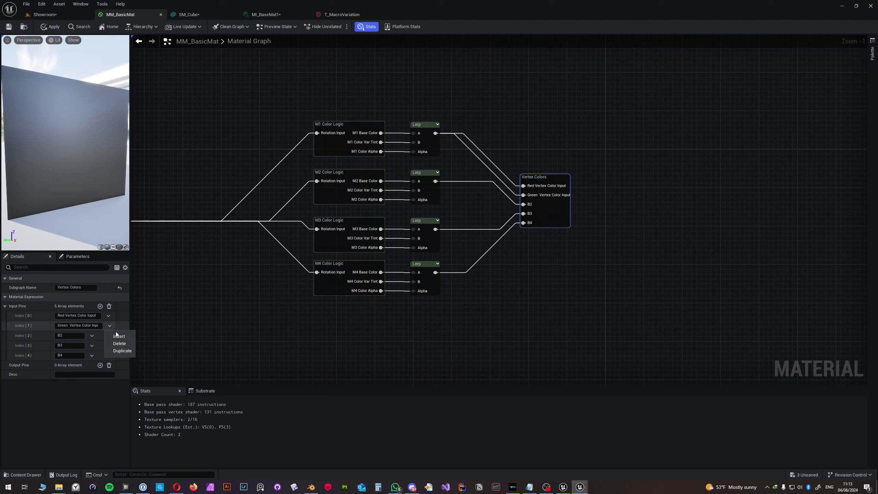
click(120, 343)
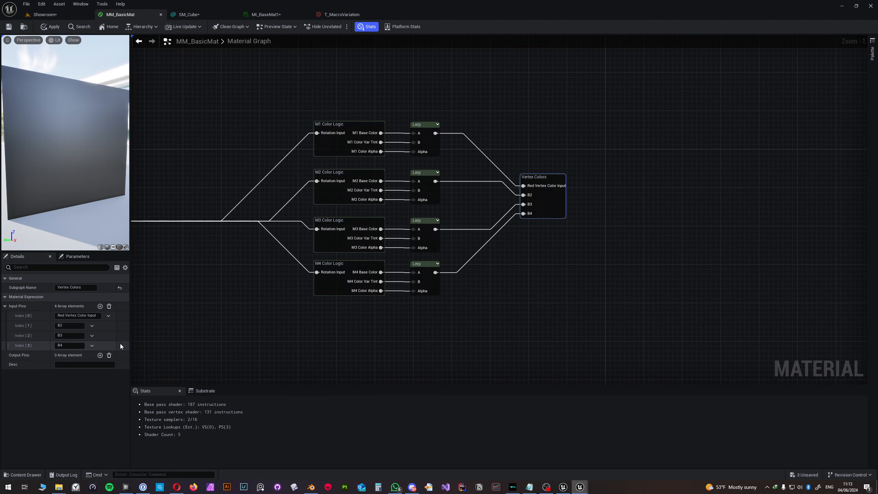
double_click(546, 181)
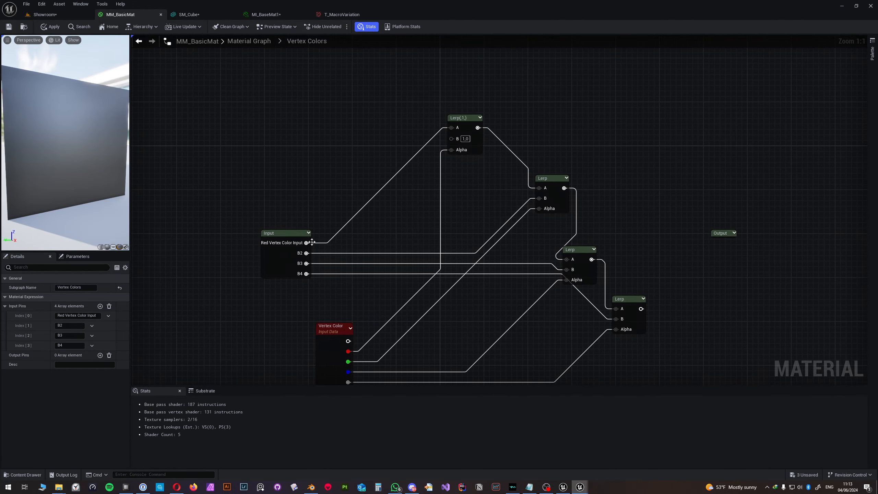
drag(312, 242, 451, 138)
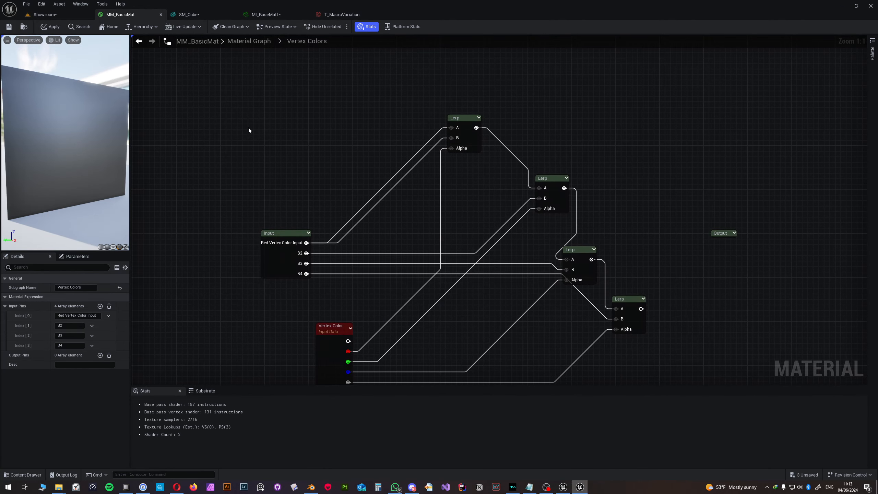
click(249, 41)
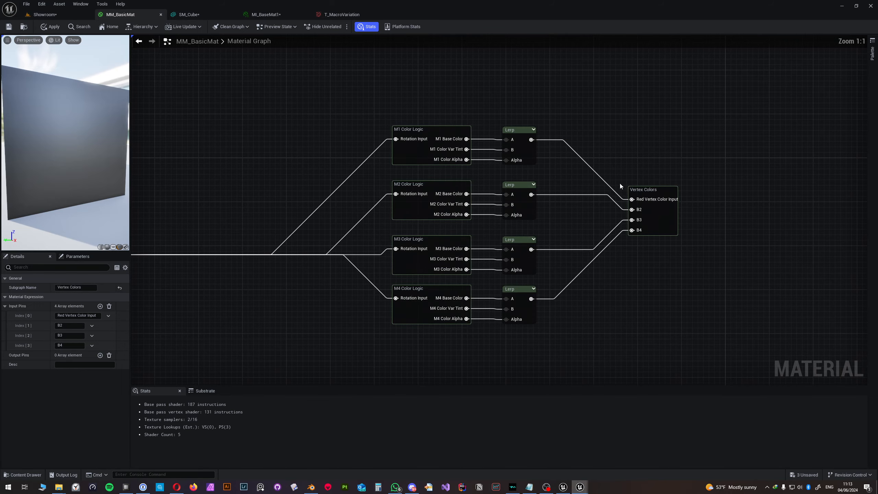
drag(650, 192, 640, 208)
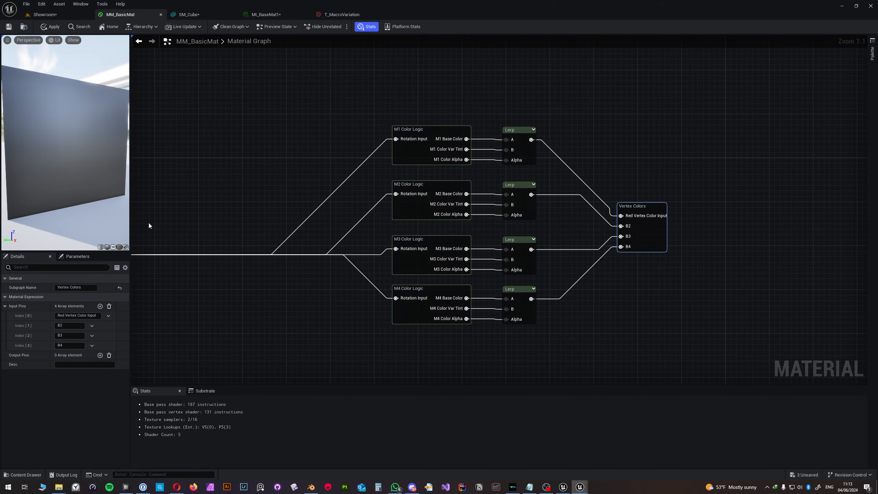
Step: Rename the B2 input pin as Green Vertex Color Input and the B3 pin as Blue Vertex Color Input
click(76, 327)
text(Red Vertex Color Input)
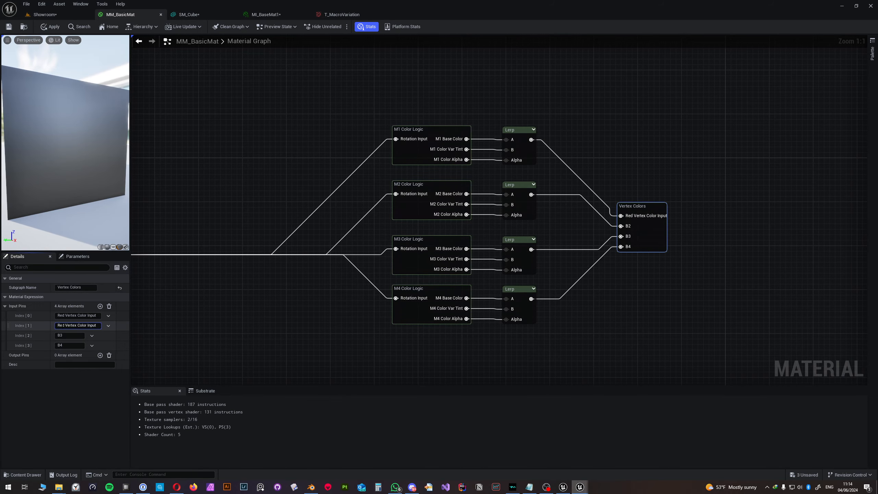
double_click(60, 326)
text(Ge)
click(60, 335)
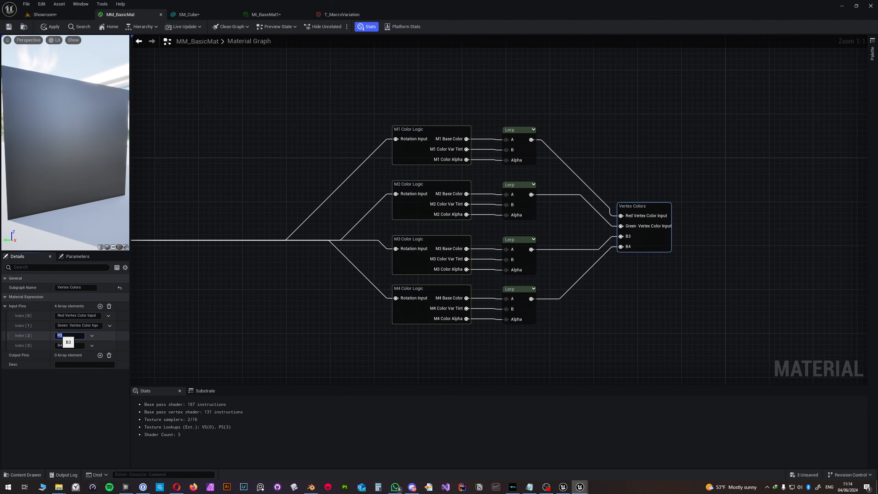
text(Red Vertex Color Input)
double_click(60, 335)
text(Blue)
key(Return)
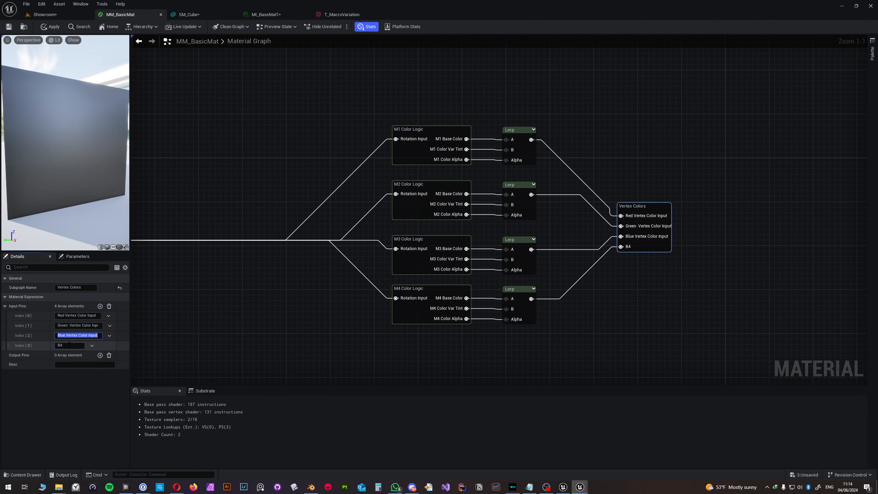
Step: Rename the B4 input pin as Alpha Vertex Color Input, and move the Vertex Colors node closer to the M1 to M4 Lerps
click(75, 346)
text(Red Vertex Color Input)
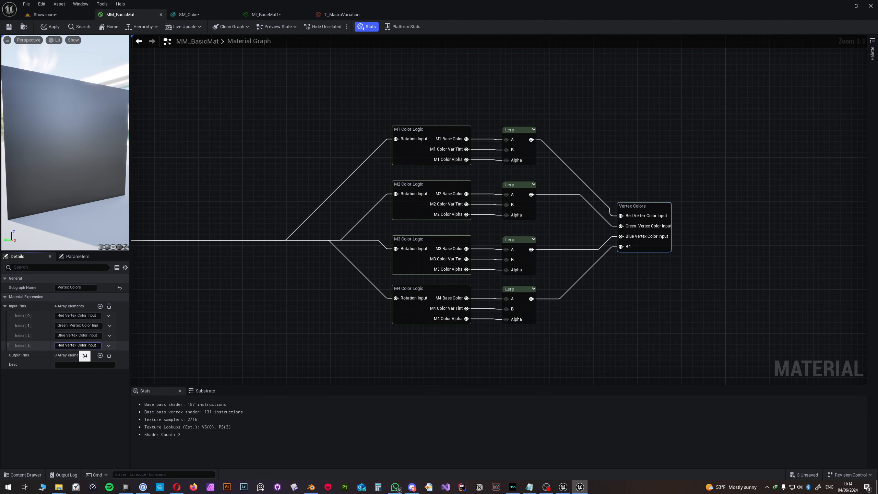
text(Alpha)
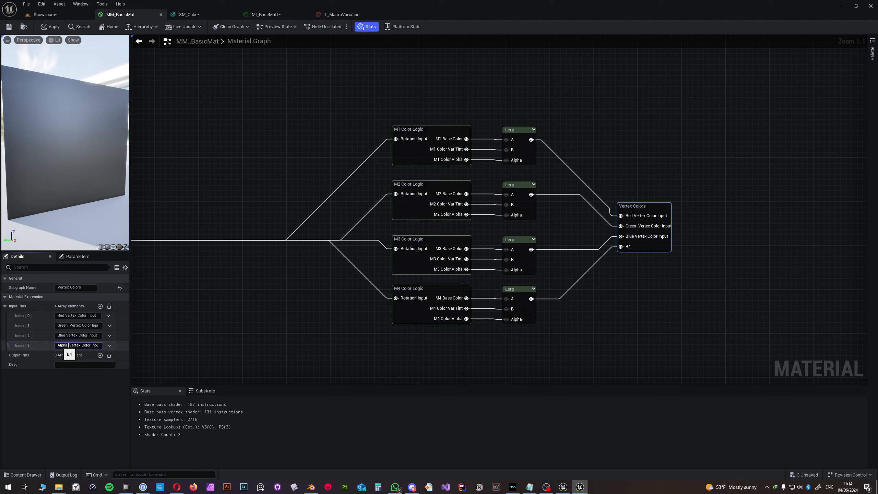
key(Return)
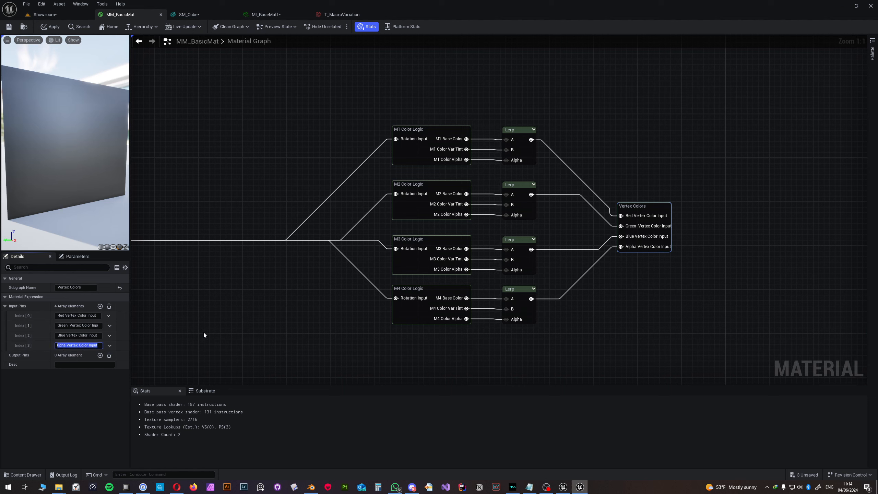
drag(654, 209, 634, 203)
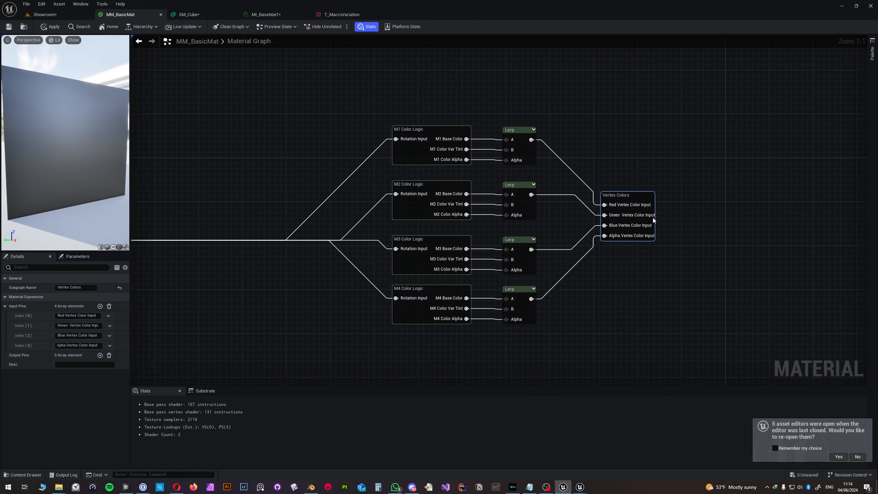
Step: Add a pin to the Output node inside the Vertex Colors subgraph and connect the last Lerp's result to it
right_drag(735, 253, 488, 184)
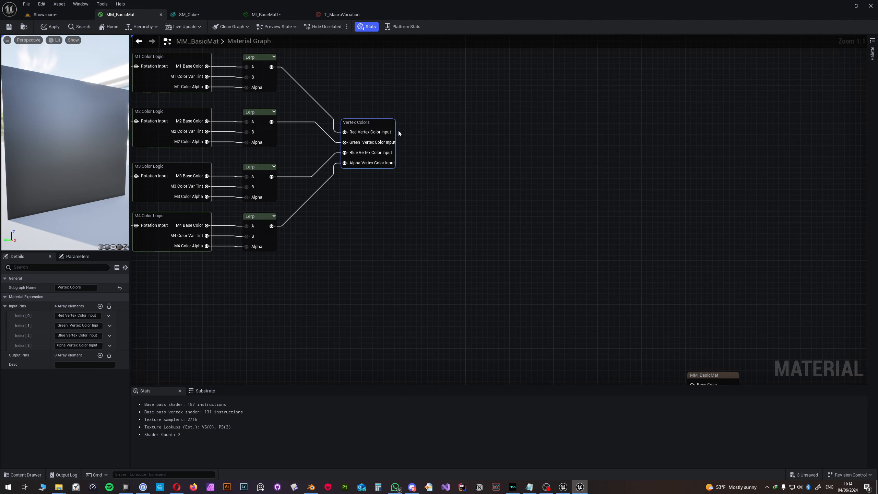
double_click(382, 125)
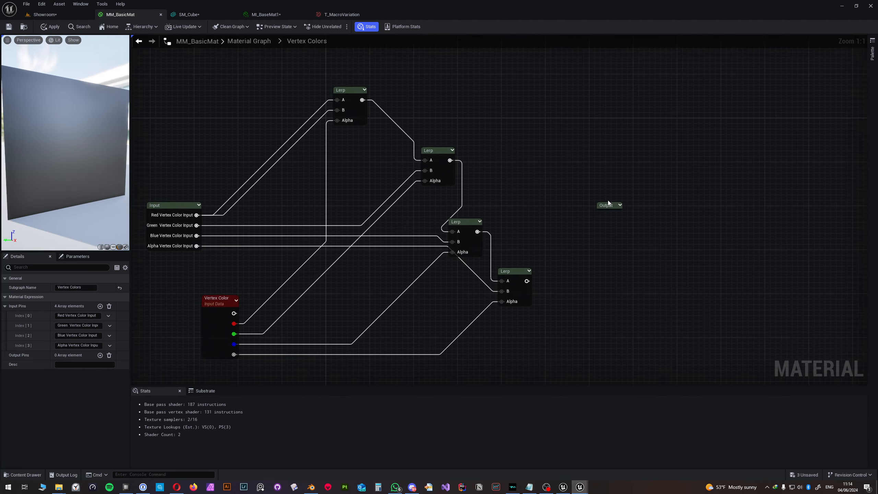
drag(609, 203, 647, 209)
drag(527, 281, 648, 214)
click(620, 216)
click(647, 210)
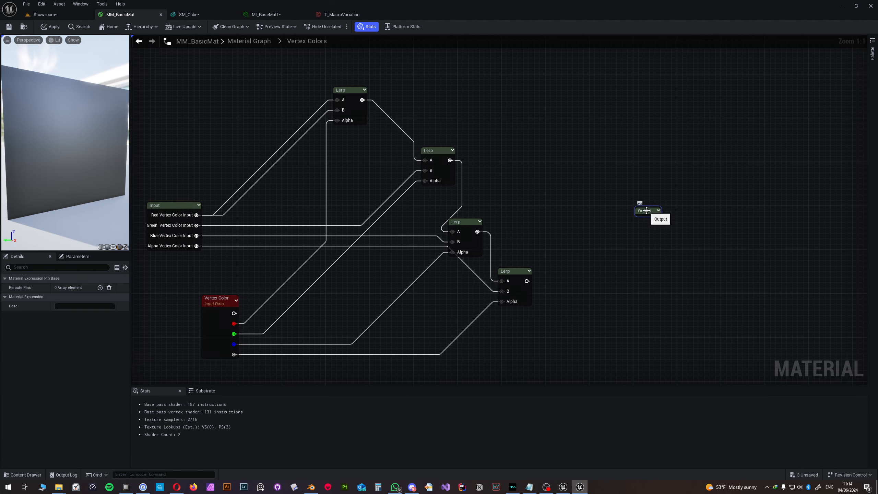
click(100, 288)
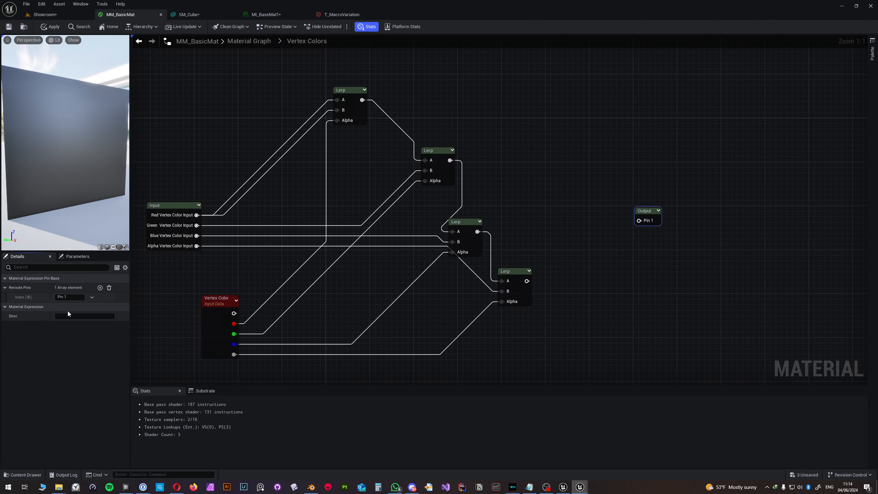
drag(527, 281, 639, 220)
Step: Rename the new output pin as Color Output, and place the Output node beside the last Lerp
click(70, 296)
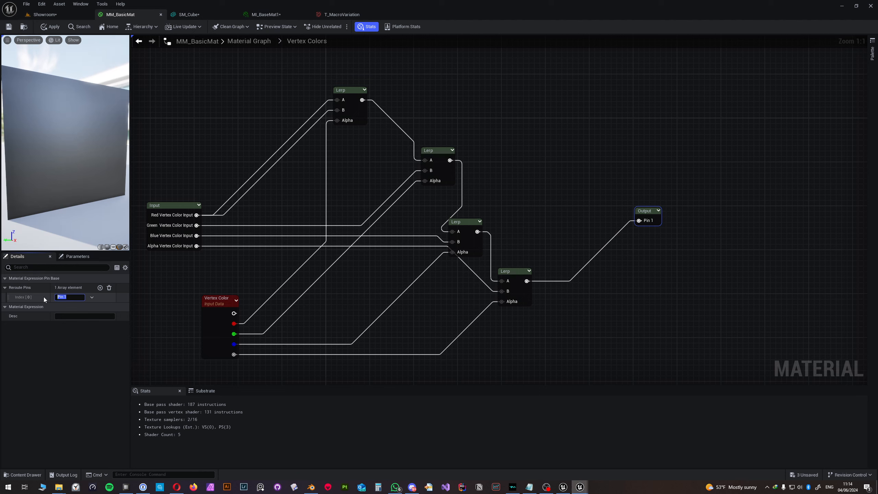
text(Color Output)
key(Return)
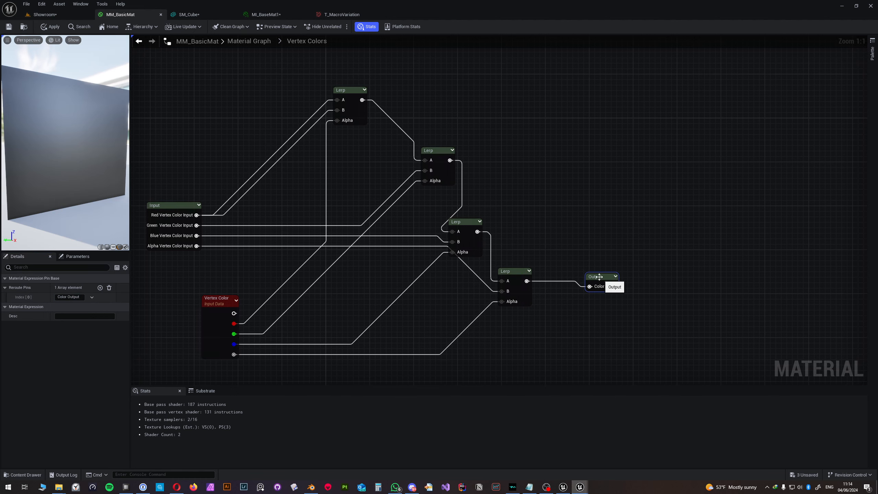
Step: Return to the main material graph and connect the Vertex Colors node's Color Output to the material's Base Color
click(249, 41)
right_drag(649, 194, 416, 186)
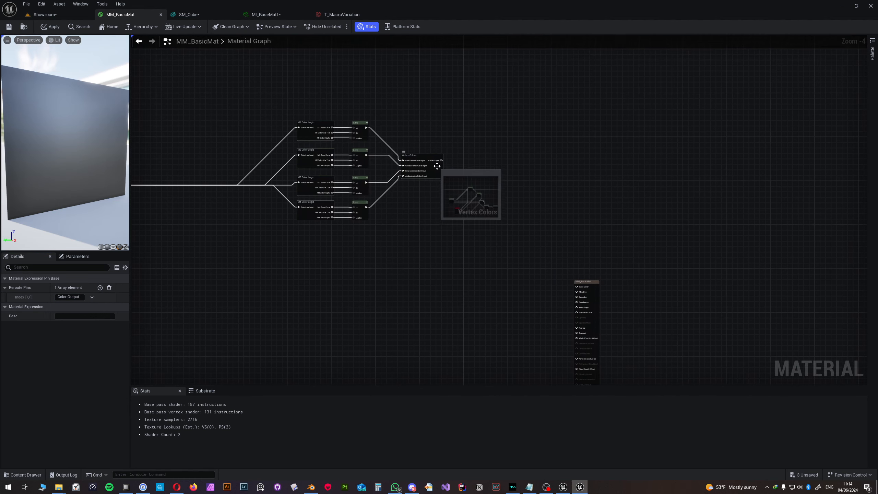
drag(441, 161, 576, 290)
scroll(575, 290, up, 4)
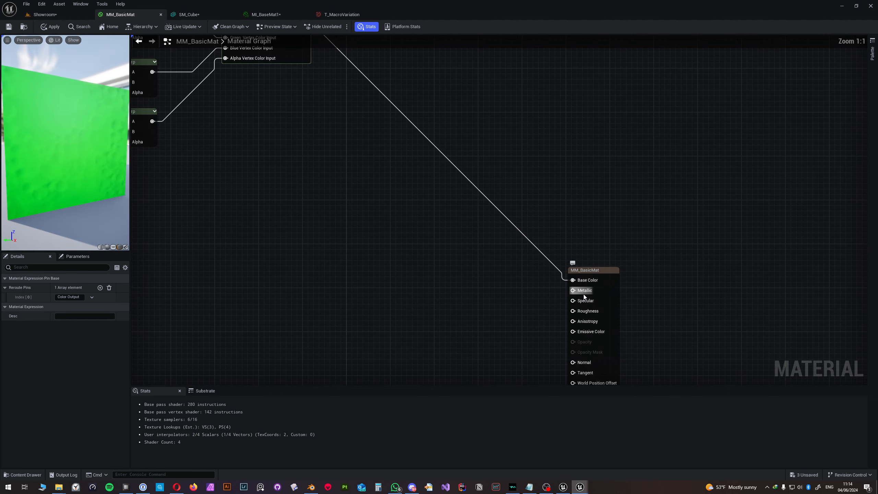
Step: Apply the changes to MM_BasicMat and save the material
right_drag(541, 282, 467, 172)
scroll(467, 172, down, 5)
right_drag(354, 143, 486, 247)
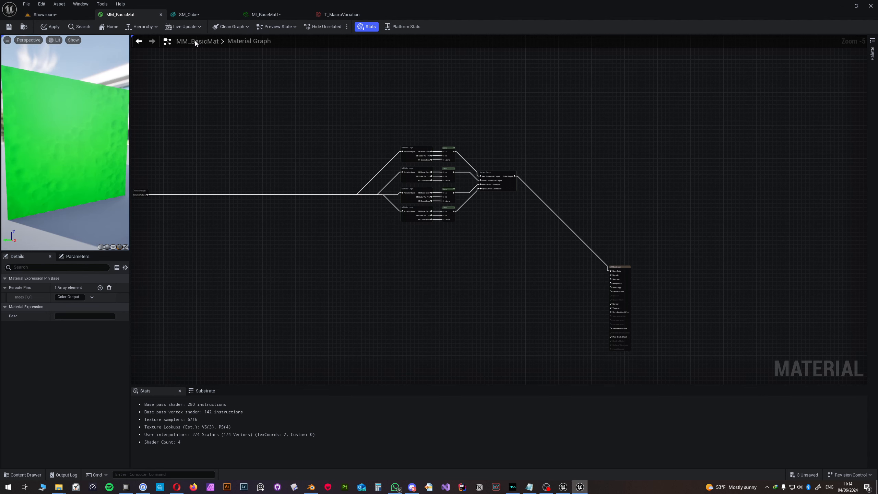
click(49, 26)
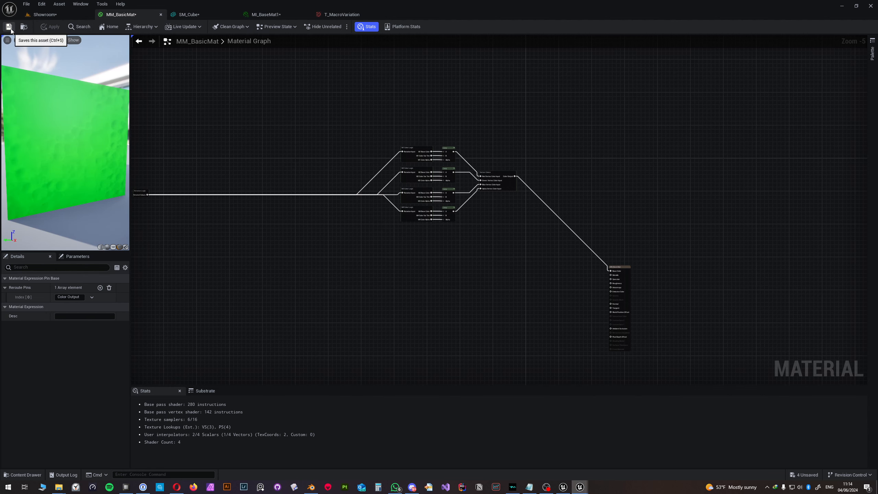
click(9, 28)
Step: Inspect the vertex-painted cubes in the Showroom level with the updated material
click(52, 17)
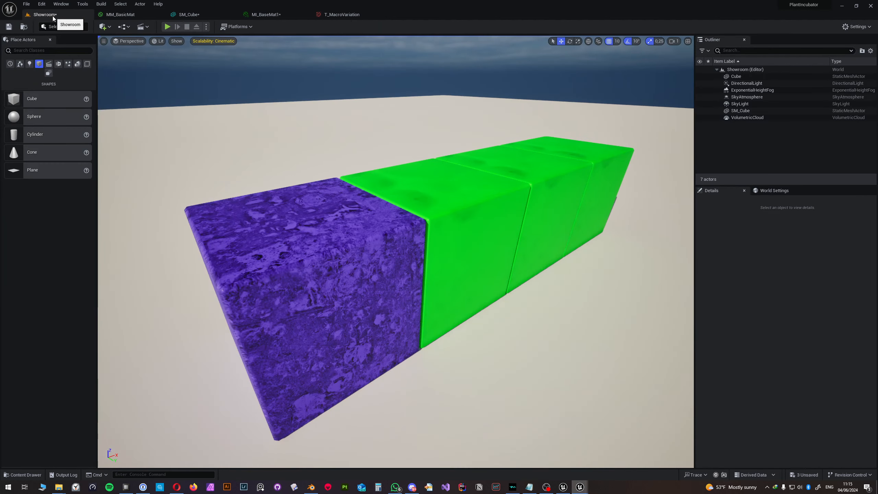
key(d)
right_drag(335, 153, 291, 144)
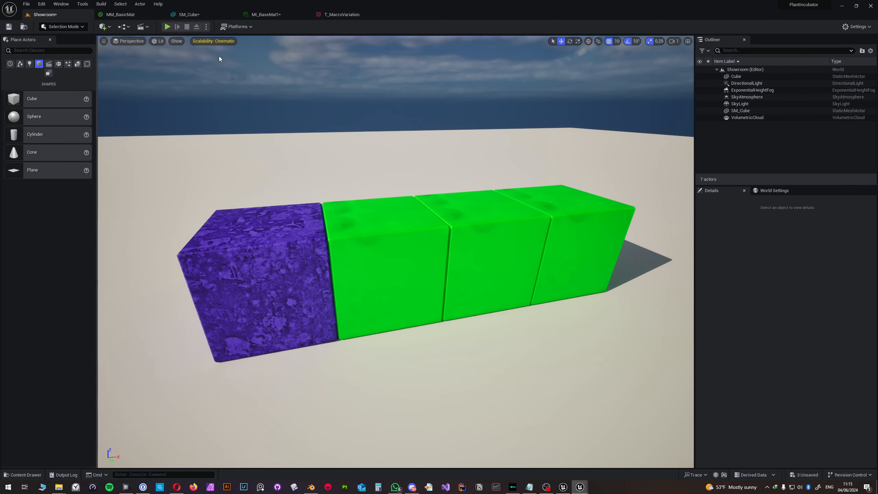
Step: Enable every M2 Properties parameter override in the MI_BaseMat1 material instance
click(268, 14)
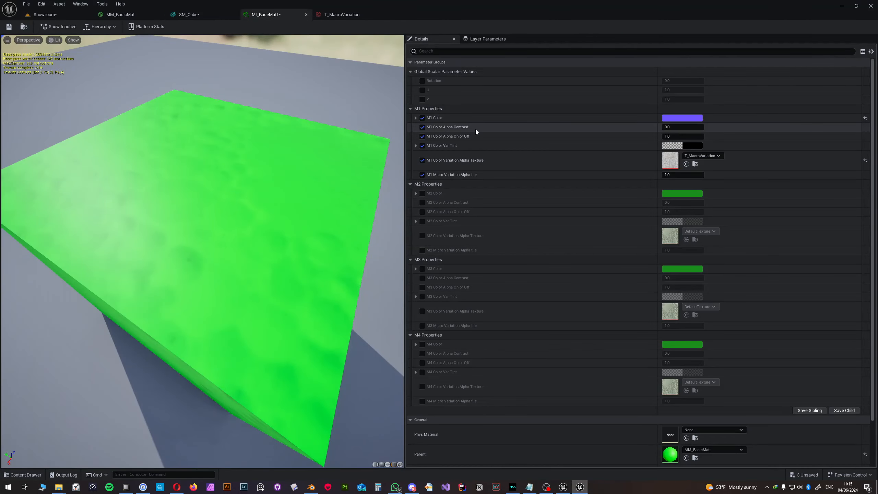
scroll(507, 150, down, 2)
click(423, 160)
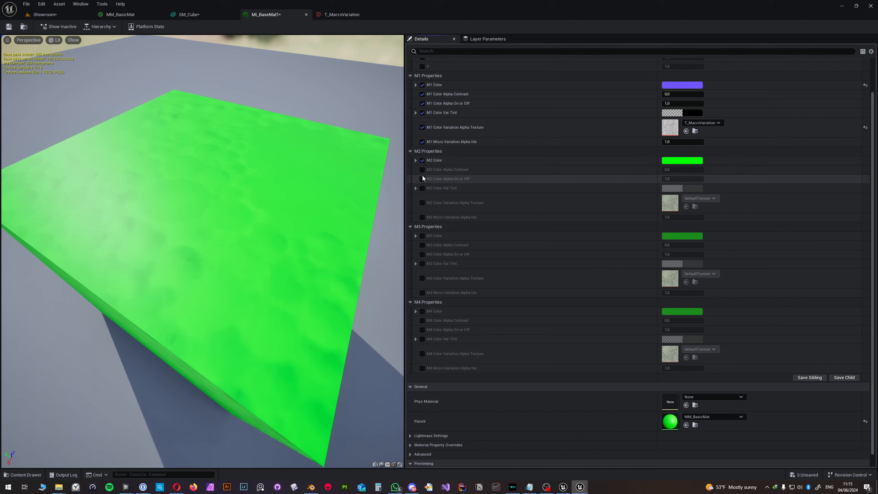
click(422, 179)
click(422, 169)
click(422, 188)
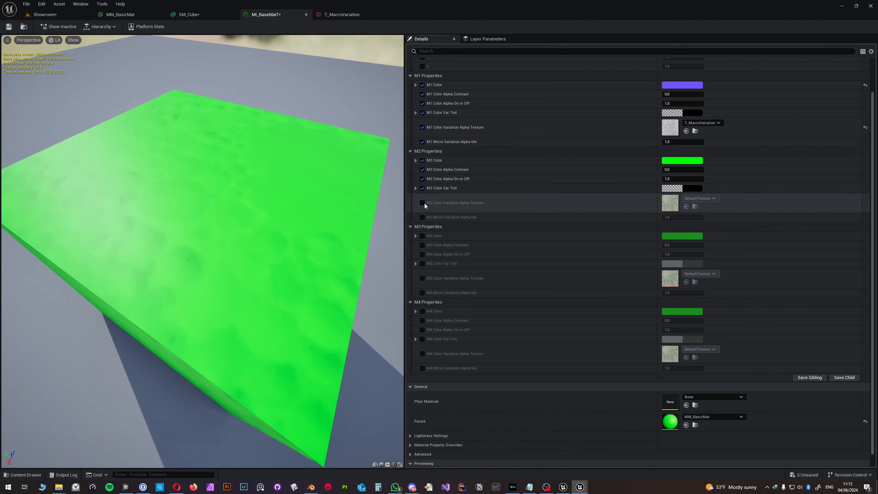
click(422, 203)
click(422, 217)
Step: Enable the M3 Properties overrides, from M3 Color through the color variation alpha texture and tile
click(422, 236)
click(422, 245)
click(423, 255)
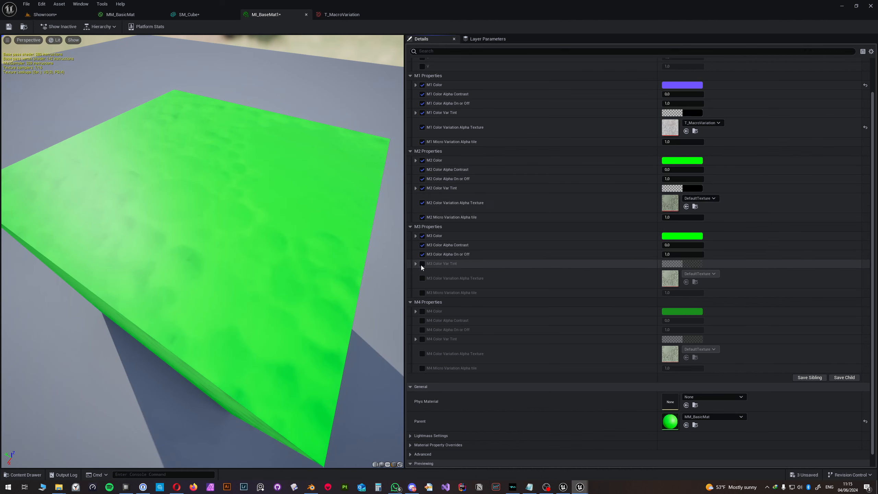
click(422, 265)
click(422, 279)
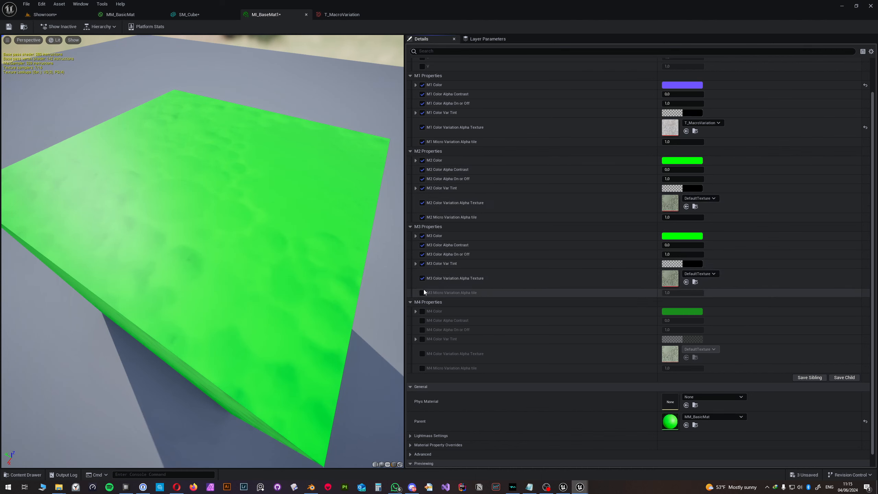
Step: Enable all M4 Properties overrides, including color, contrast, on/off, tint, variation texture and alpha tile
click(422, 311)
click(422, 321)
click(422, 330)
click(423, 339)
click(422, 354)
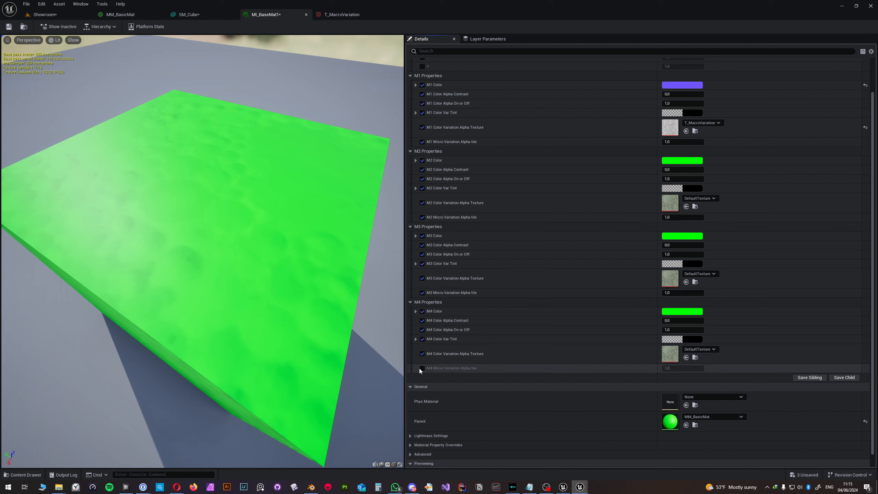
click(422, 368)
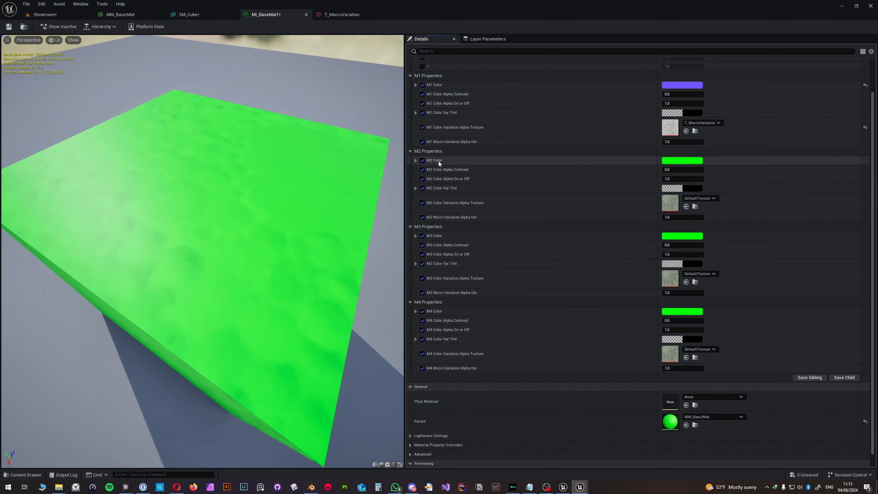
Step: Keep M2 Color green and set M3 Color to pure blue, hex 0000FFFF
click(678, 161)
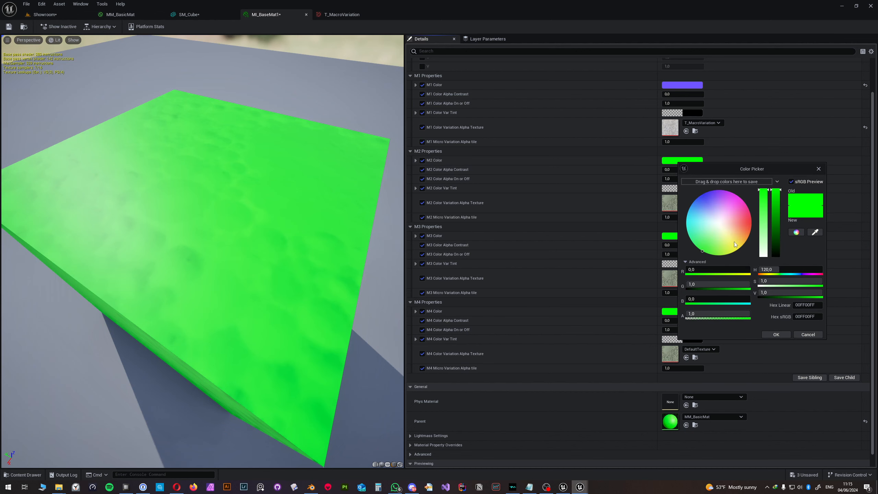
click(777, 335)
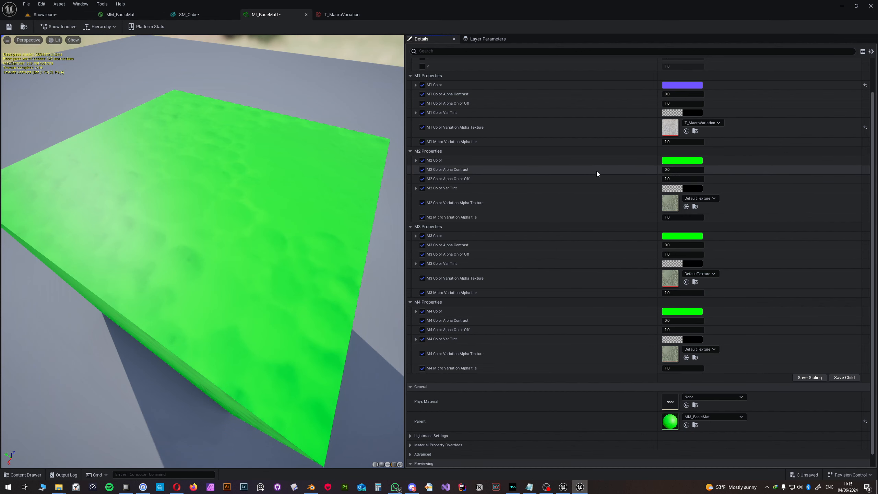
click(680, 236)
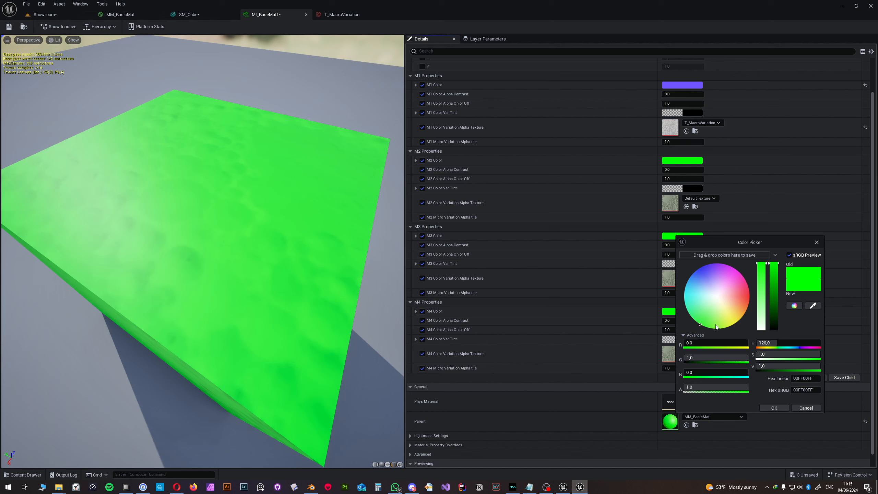
drag(717, 358, 748, 373)
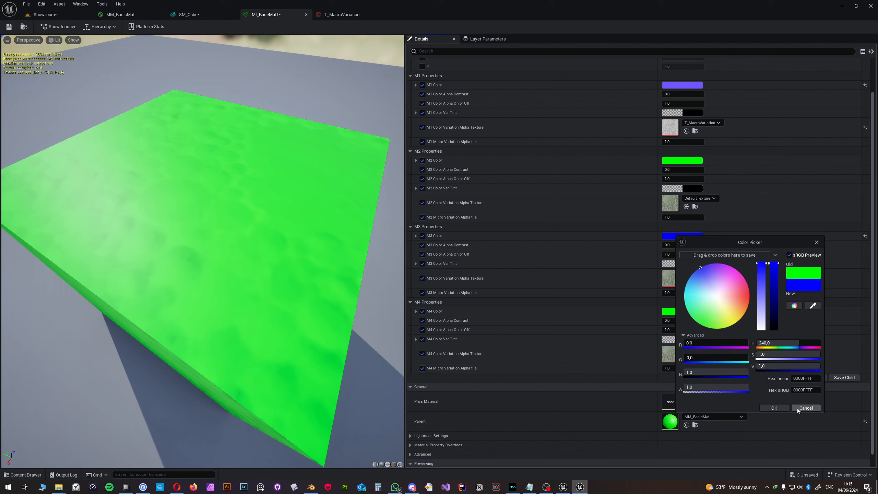
click(775, 407)
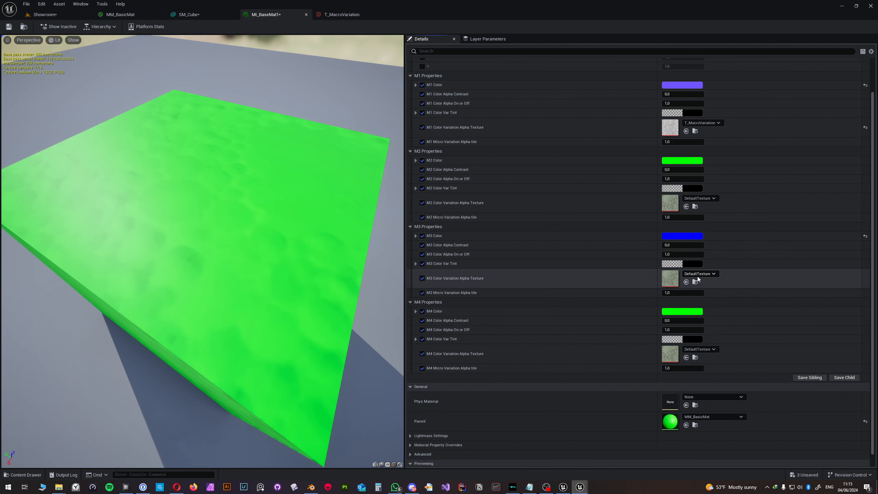
Step: Set M4 Color to white, check it on the preview mesh, and save the material instance
click(682, 313)
drag(765, 374, 766, 411)
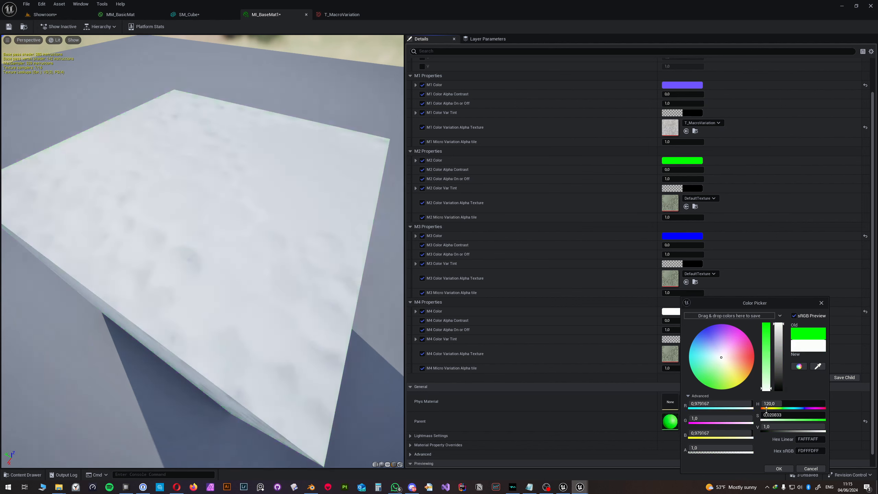
click(783, 468)
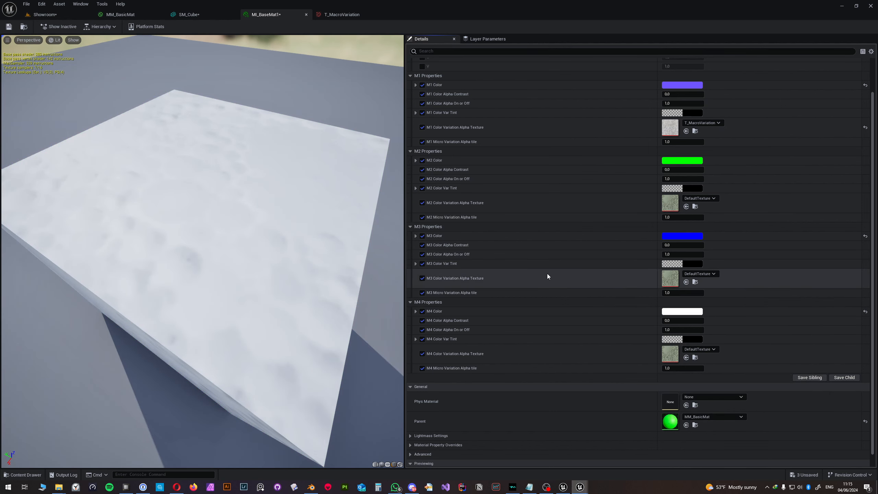
right_drag(239, 255, 239, 208)
drag(239, 255, 180, 228)
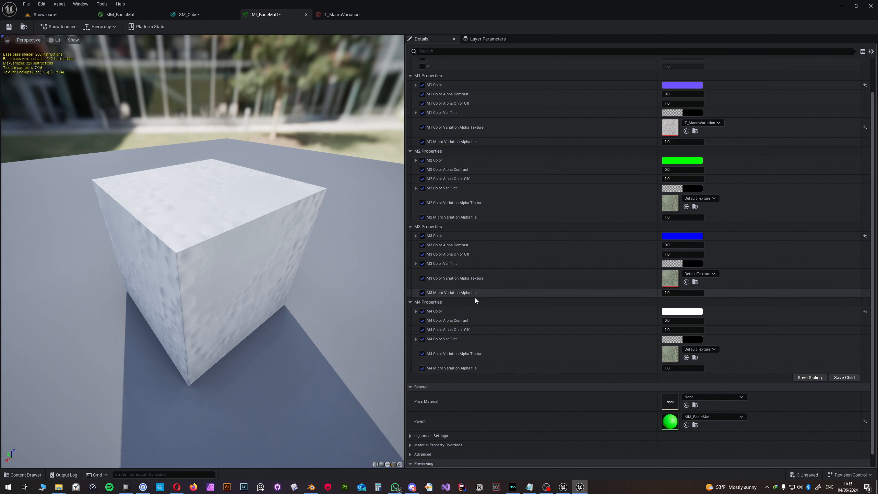
click(9, 27)
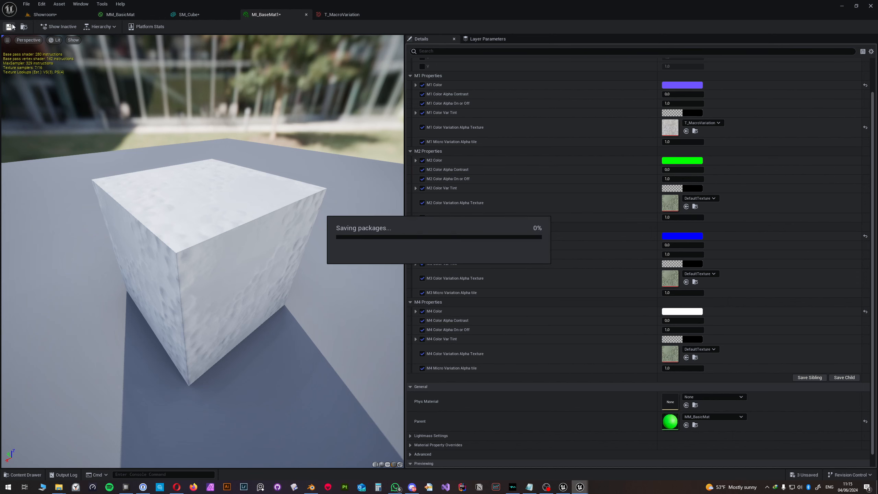
Step: Inspect the four layer colors on SM_Cube in the Showroom level, undoing a trial upward move of the mesh
click(59, 12)
right_drag(395, 252, 418, 257)
click(321, 256)
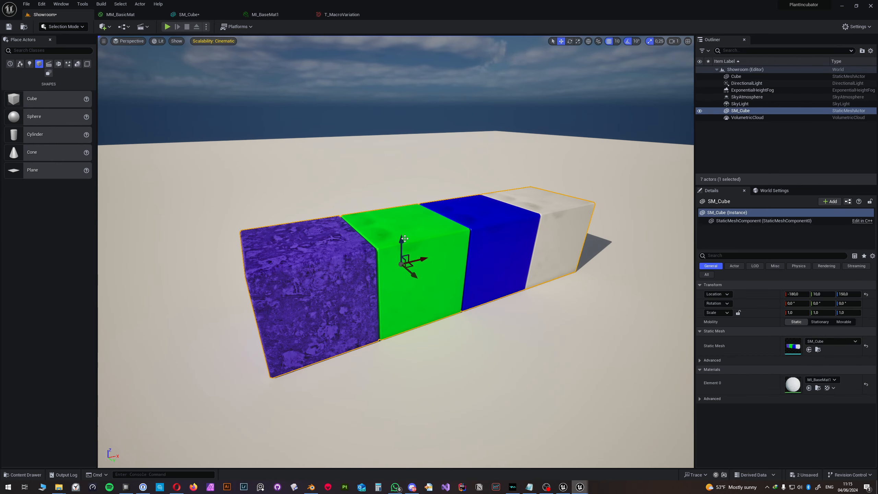
drag(401, 240, 406, 149)
key(ctrl+z)
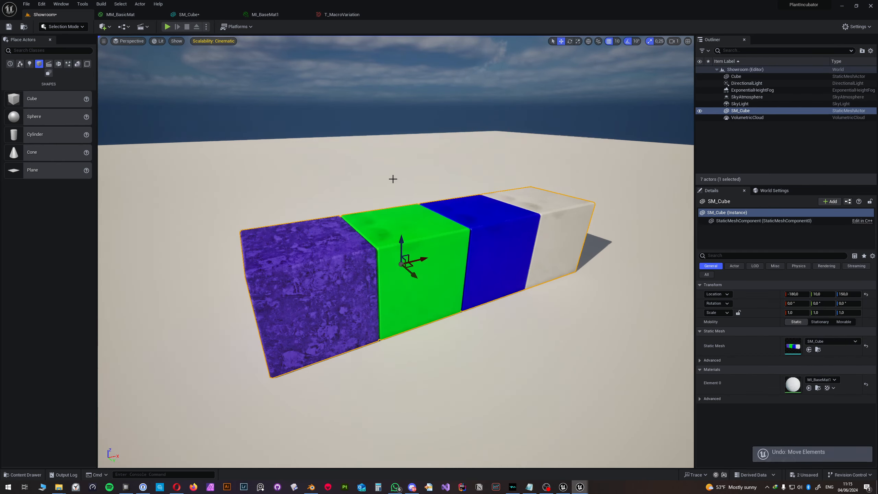
key(d)
mouse_move(372, 194)
right_down()
mouse_move(333, 197)
mouse_move(389, 197)
right_up()
key(a)
Step: Assign T_MacroVariation as the M2 and M3 Color Variation Alpha Texture in MI_BaseMat1
click(265, 14)
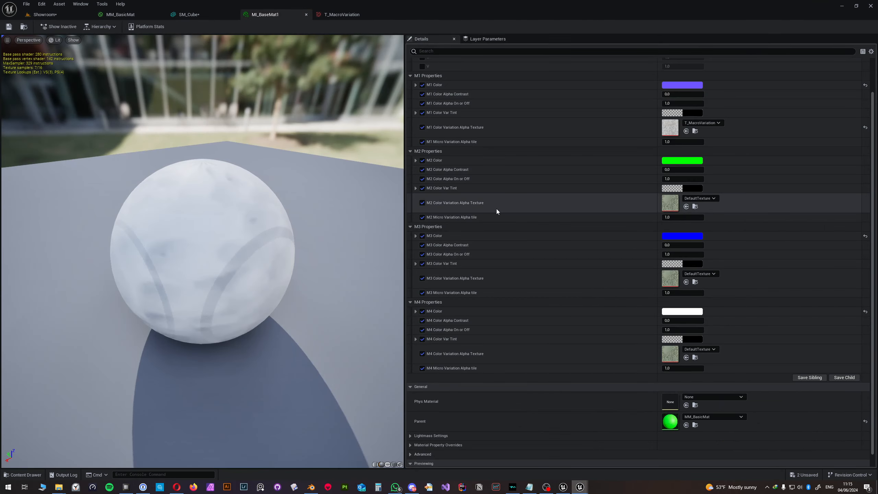
click(693, 199)
text(mic)
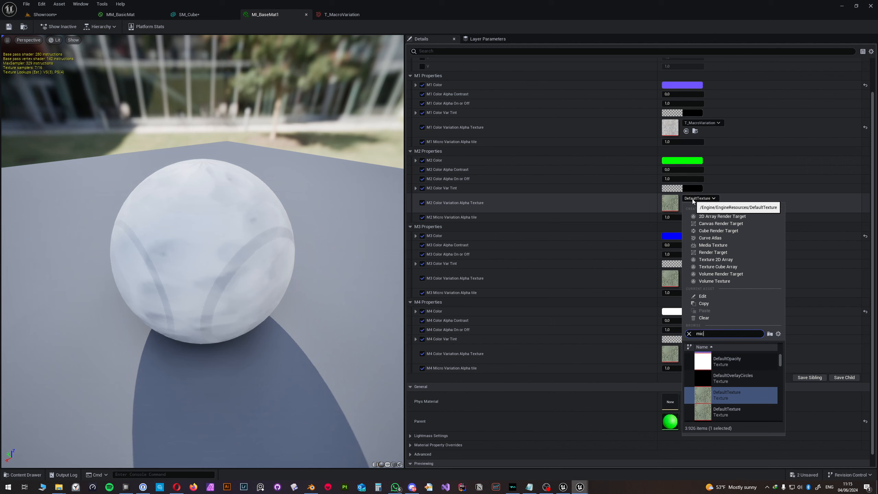
text(ro)
text(T)
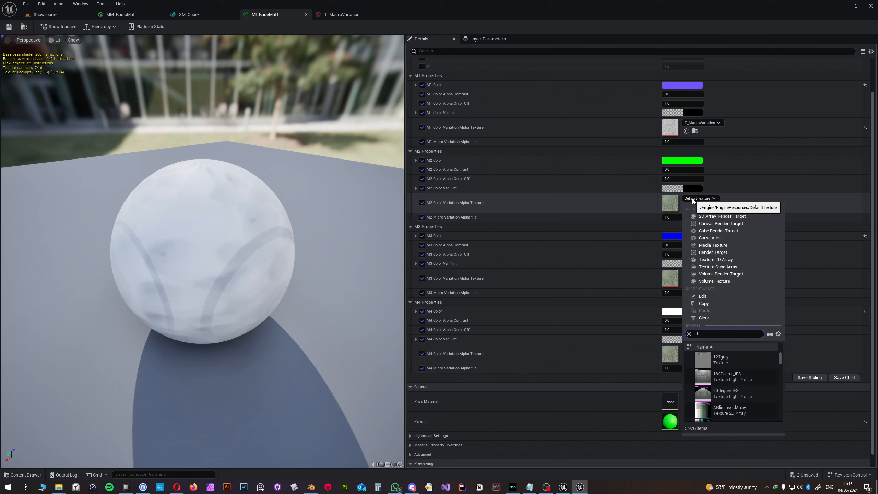
text(_Mac)
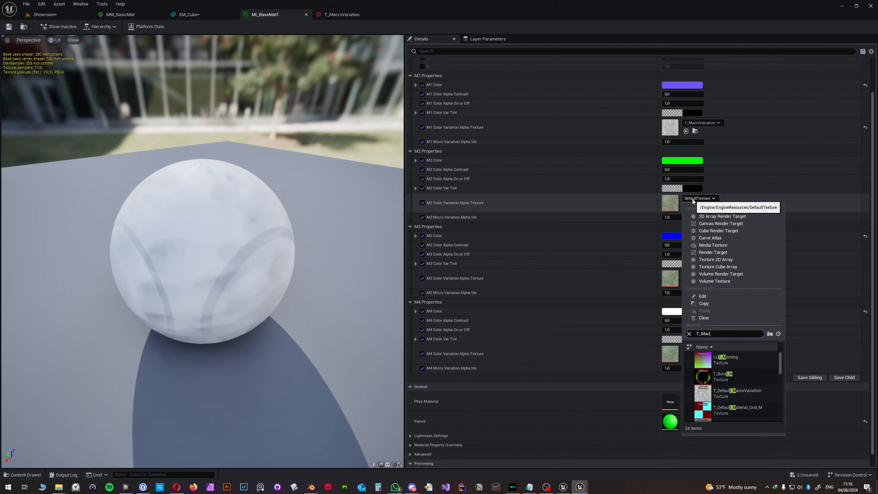
click(730, 375)
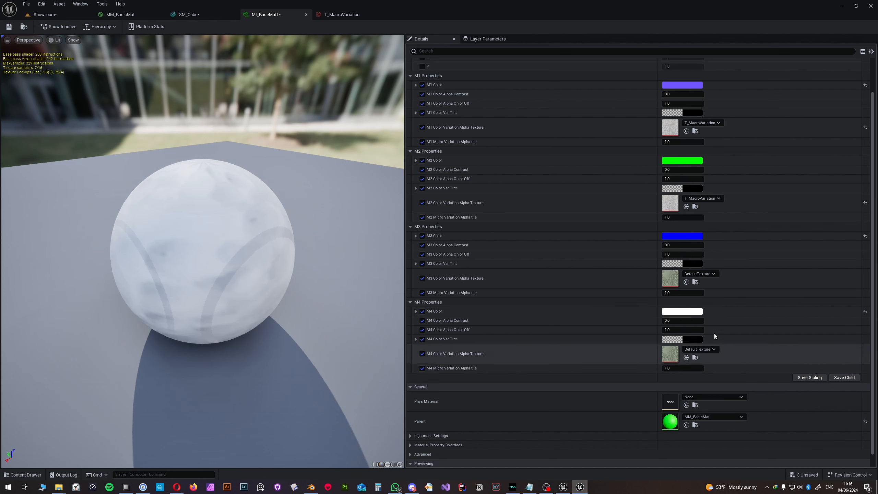
click(695, 207)
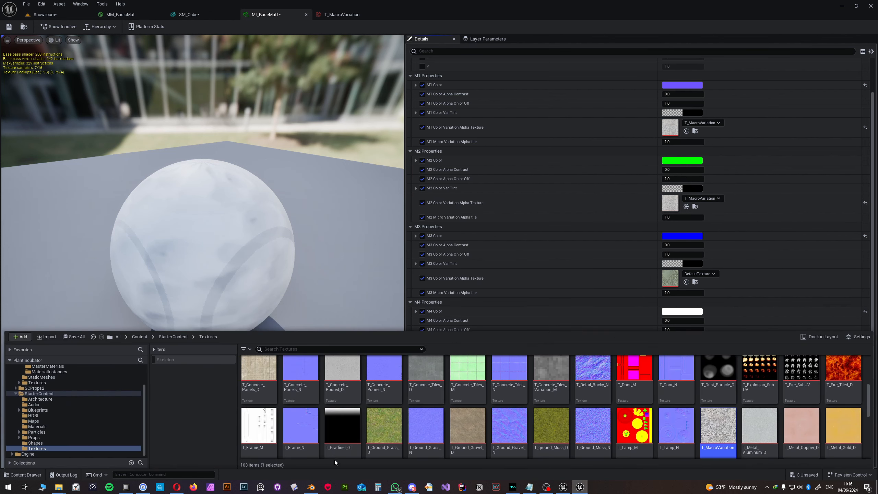
drag(718, 428, 670, 278)
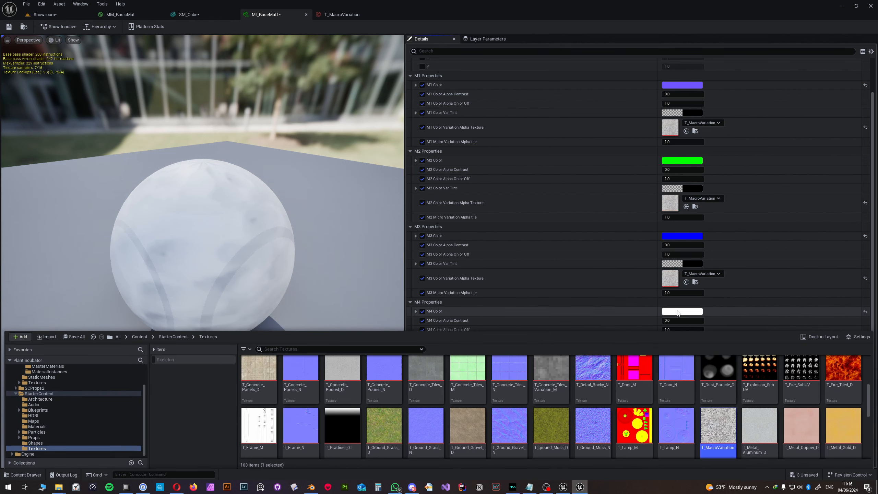
Step: Assign T_MacroVariation as the M4 Color Variation Alpha Texture
scroll(674, 304, down, 1)
drag(714, 424, 679, 328)
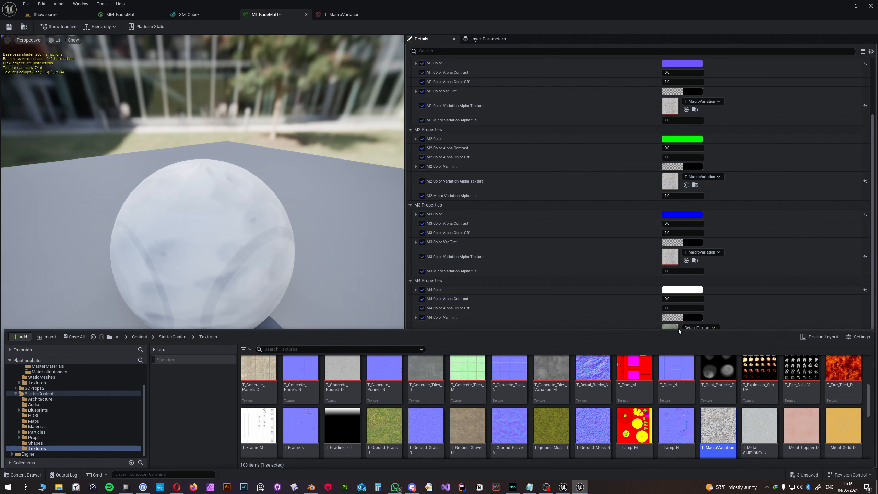
click(747, 284)
key(ctrl+space)
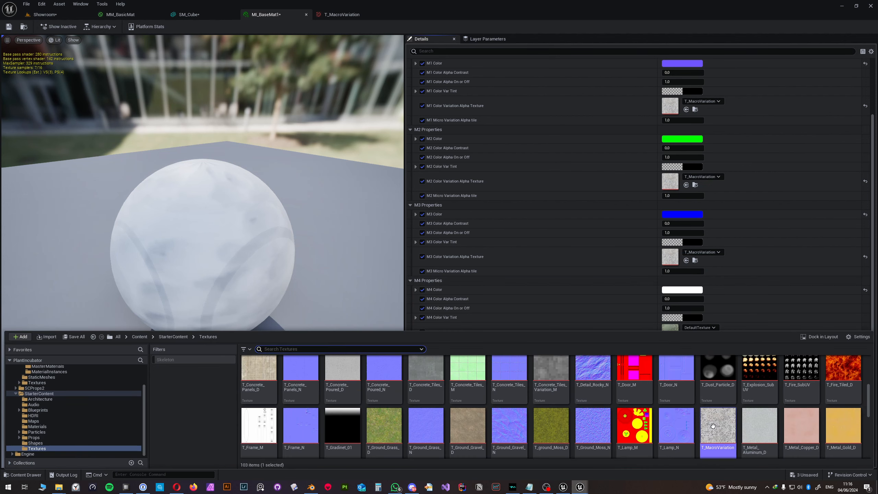
drag(718, 429, 677, 327)
click(699, 328)
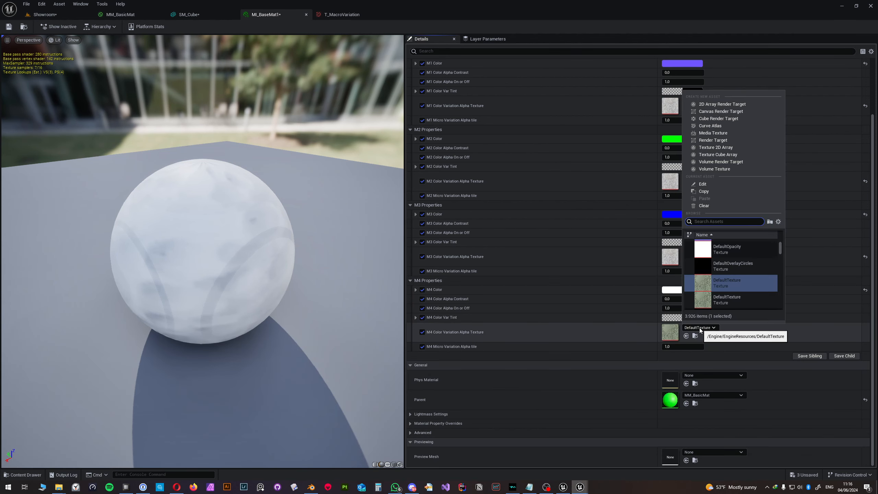
text(T_macro)
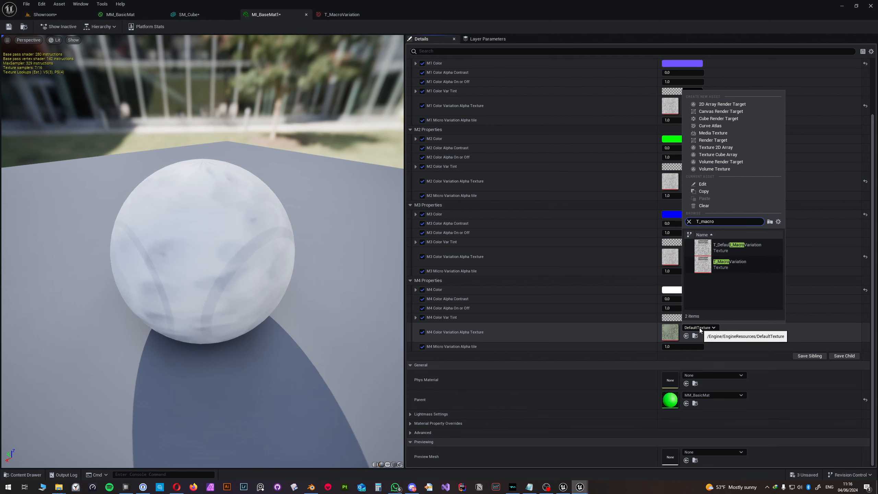
click(730, 262)
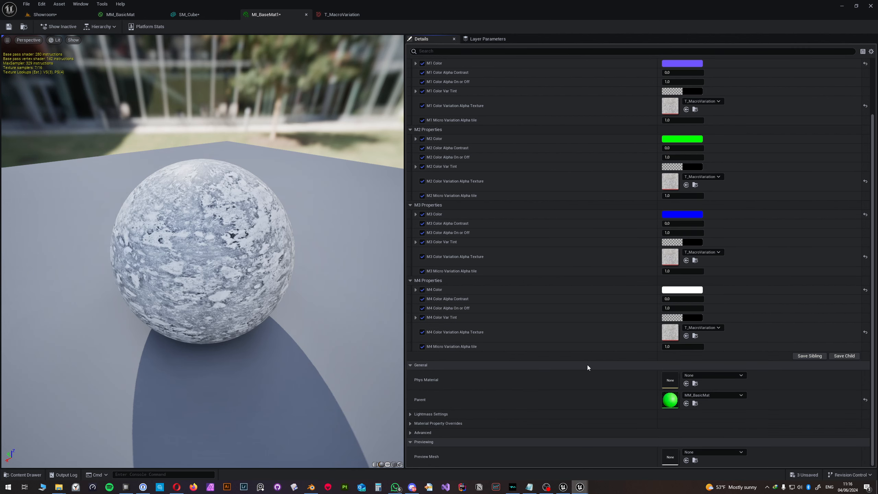
scroll(553, 341, up, 1)
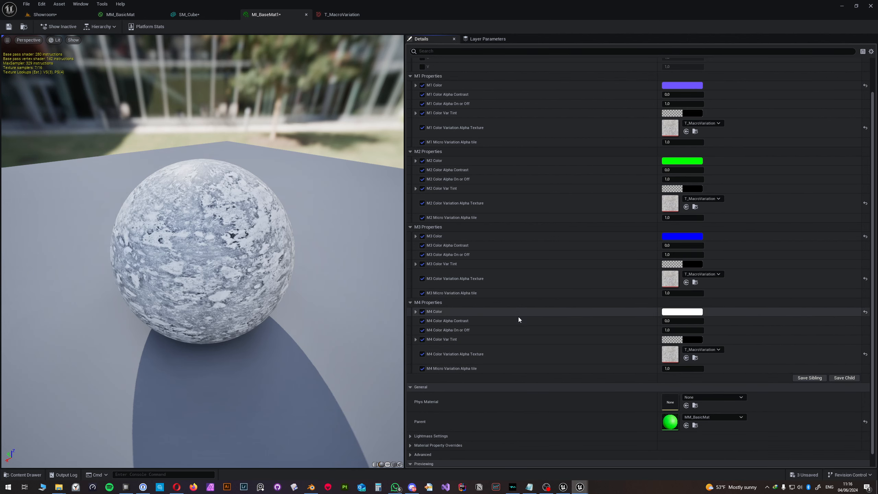
click(411, 226)
click(411, 259)
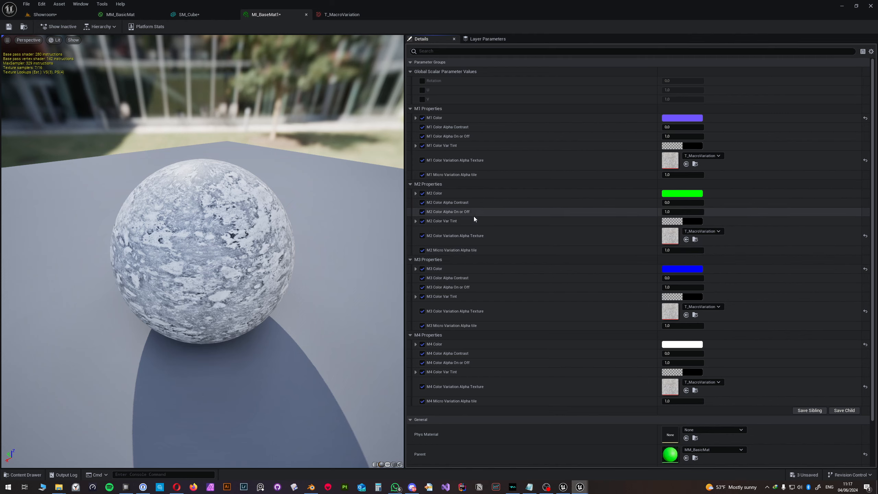
Step: Detach the MI_BaseMat1 editor into a floating window and place it over the Showroom level beside the cubes
drag(274, 15, 300, 110)
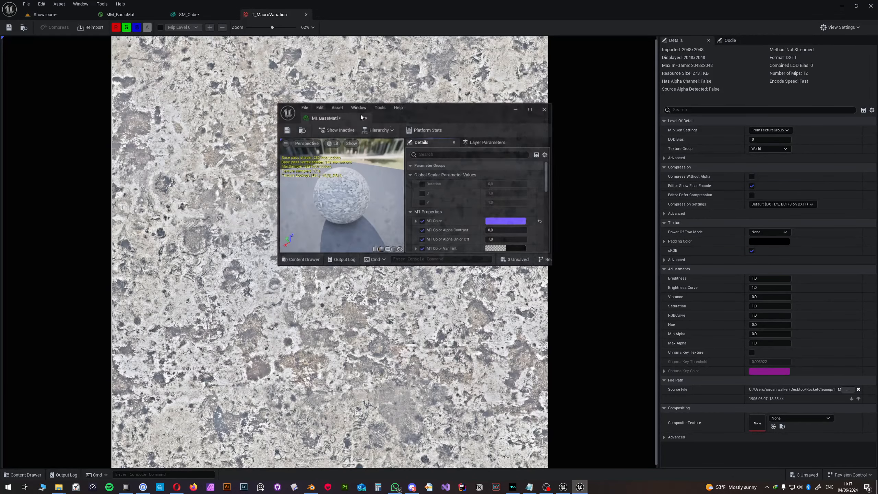
drag(417, 111, 666, 102)
click(45, 15)
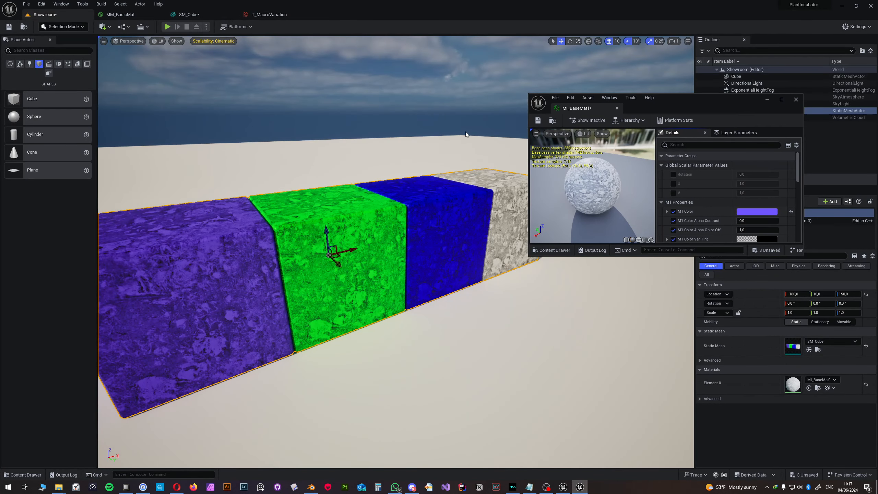
right_drag(396, 251, 430, 257)
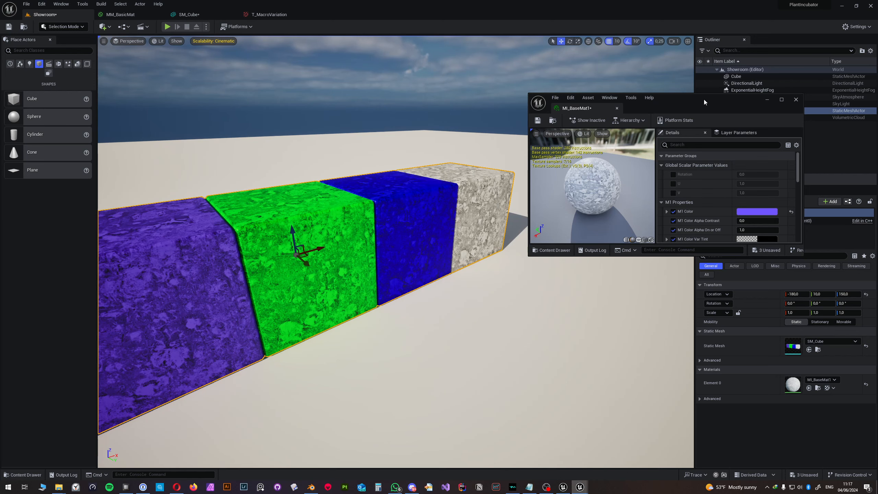
Step: Move the floating MI_BaseMat1 editor beside the cubes and enlarge it until the M1 to M4 property groups all fit
drag(704, 98, 753, 103)
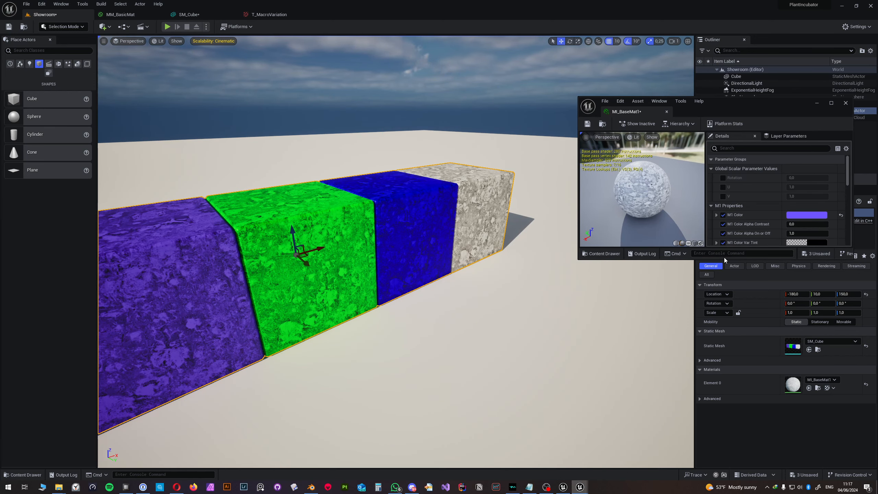
drag(693, 260, 693, 444)
drag(754, 107, 745, 26)
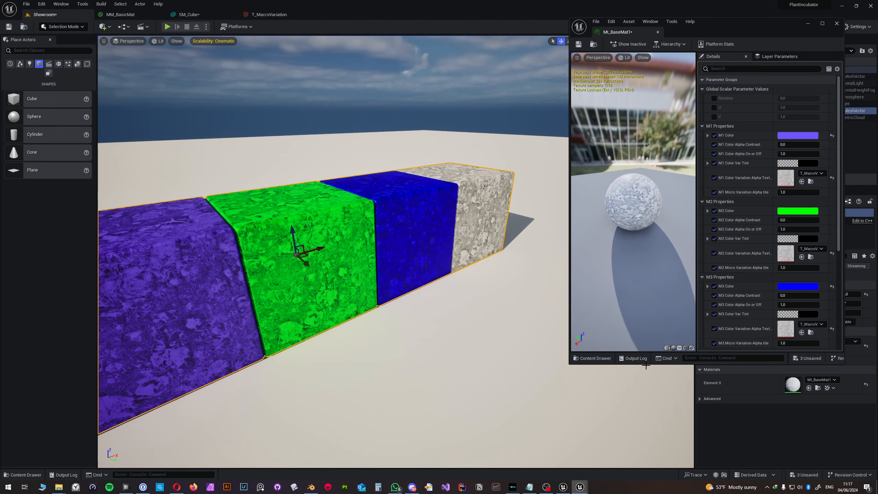
drag(648, 364, 640, 475)
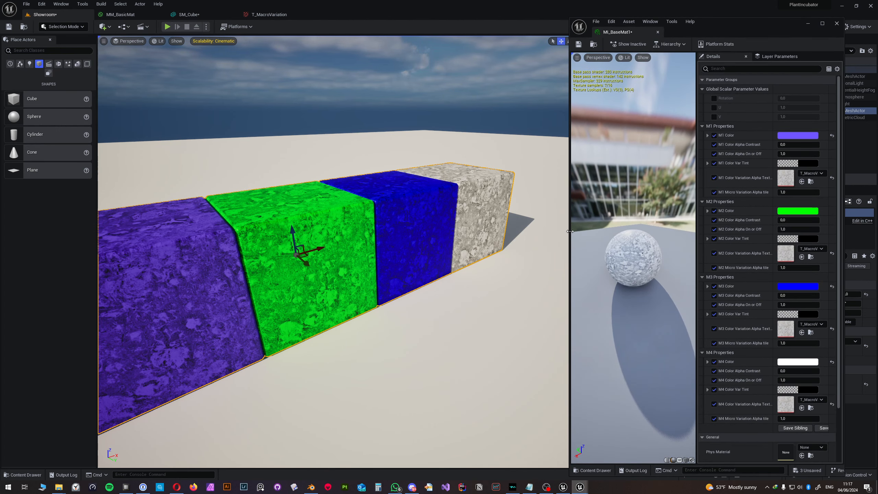
drag(570, 231, 502, 232)
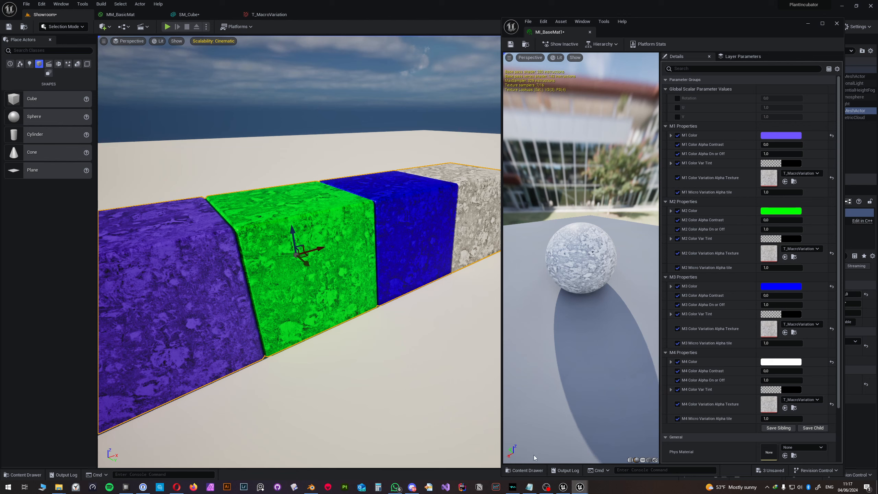
Step: Browse the Assets/Textures/512x512 folder and its Cracks subfolder for alternative variation textures
click(23, 474)
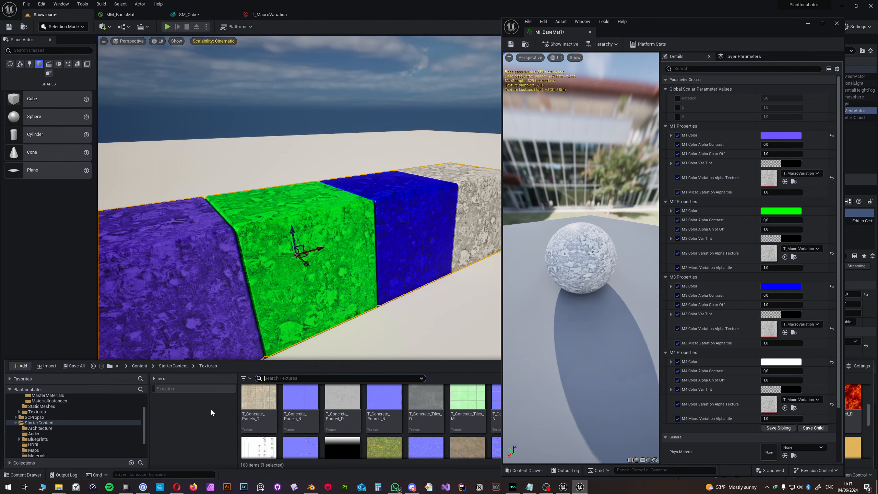
scroll(50, 429, up, 3)
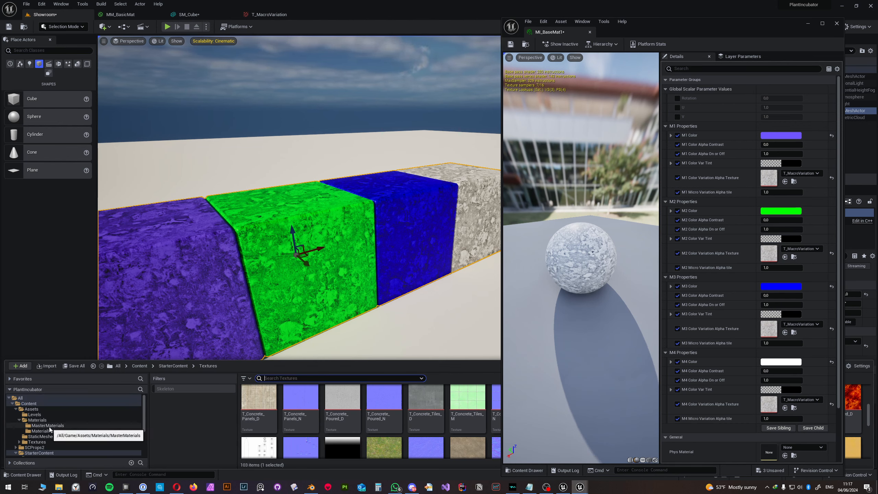
click(37, 441)
double_click(247, 404)
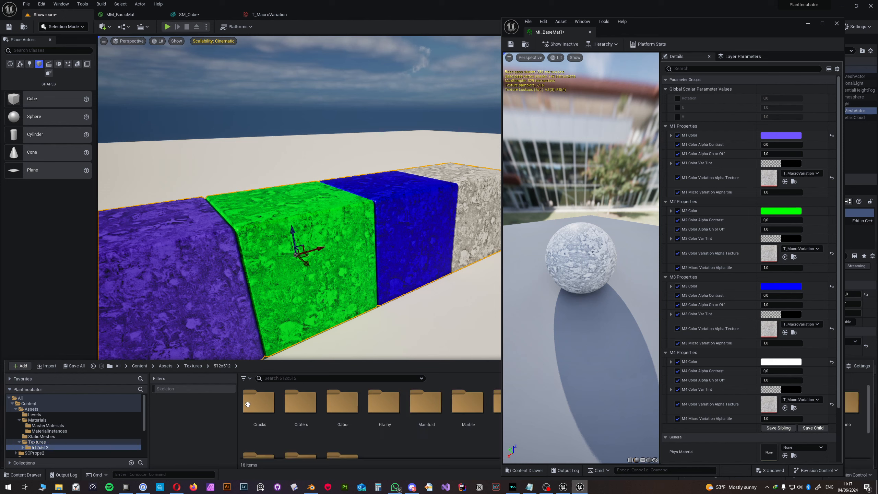
double_click(248, 404)
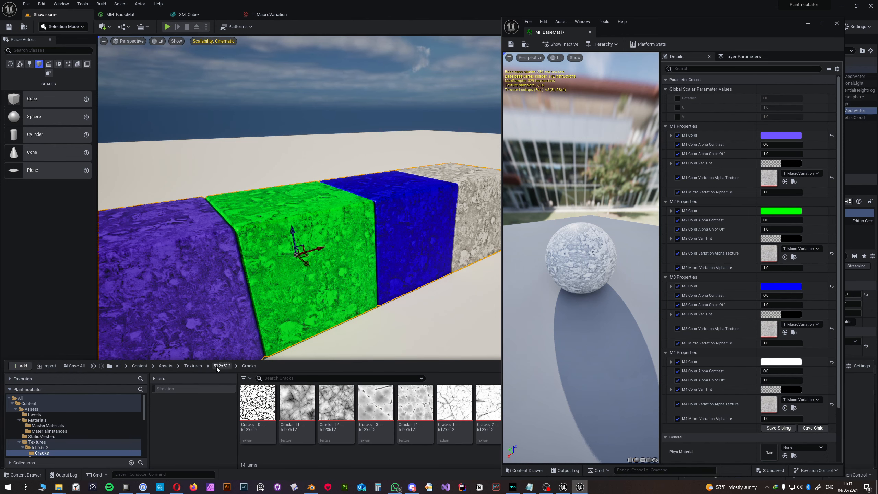
click(222, 366)
scroll(293, 428, down, 3)
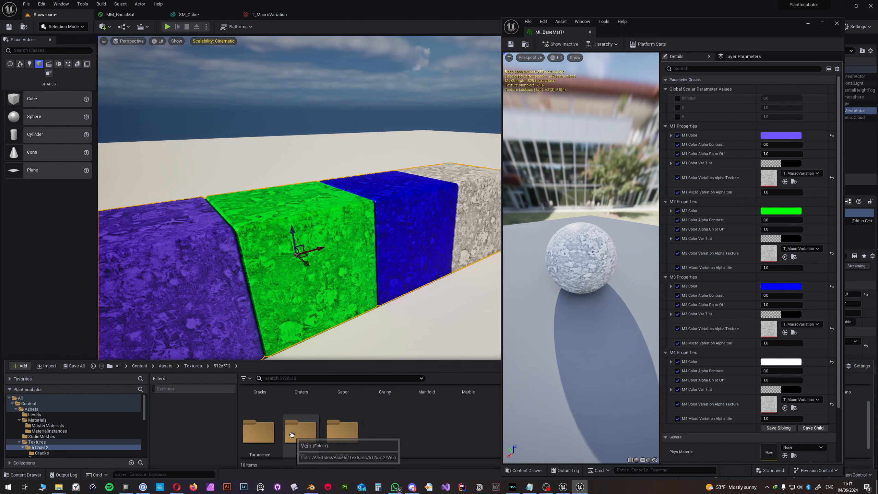
Step: Assign the Turbulence_10, Turbulence_13 and Turbulence_14 textures from the Turbulence folder as the M2, M3 and M4 Color Variation Alpha Textures
double_click(258, 432)
drag(258, 407, 785, 261)
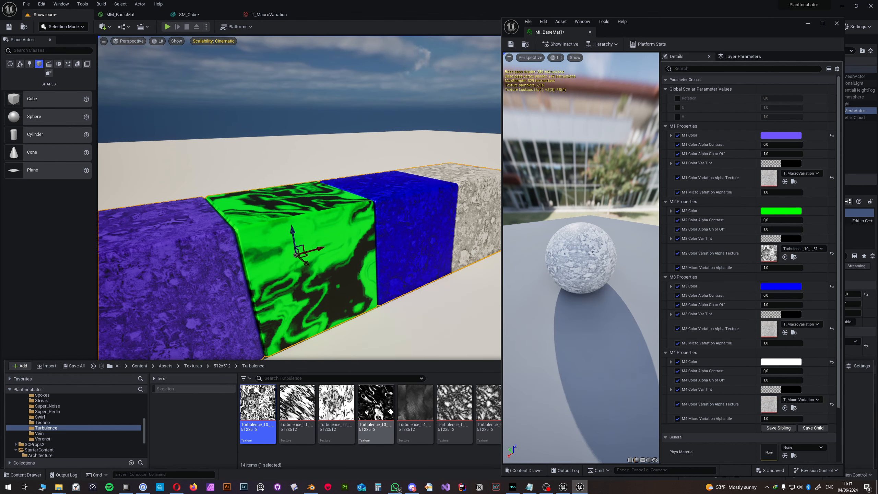
drag(372, 411, 766, 327)
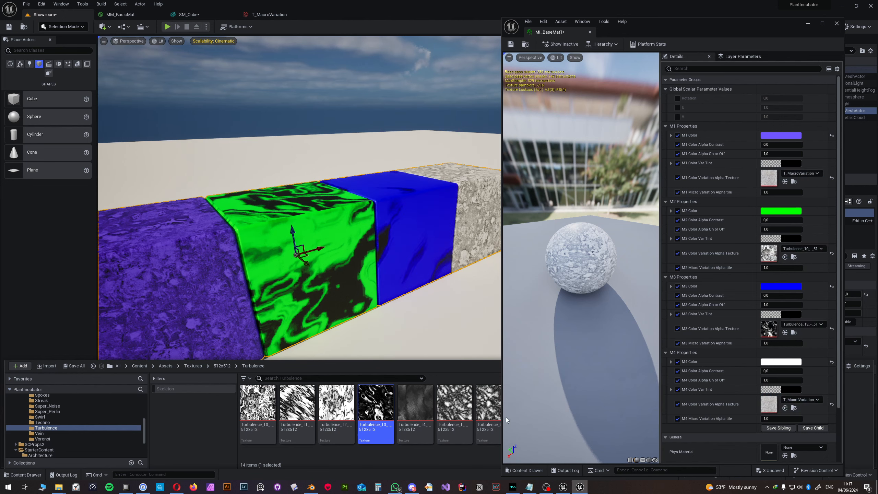
drag(408, 399, 769, 404)
Step: Raise the Micro Variation Alpha tile values to about 4.75 for M2, 9.61 for M3 and 9.09 for M4
right_drag(436, 305, 415, 305)
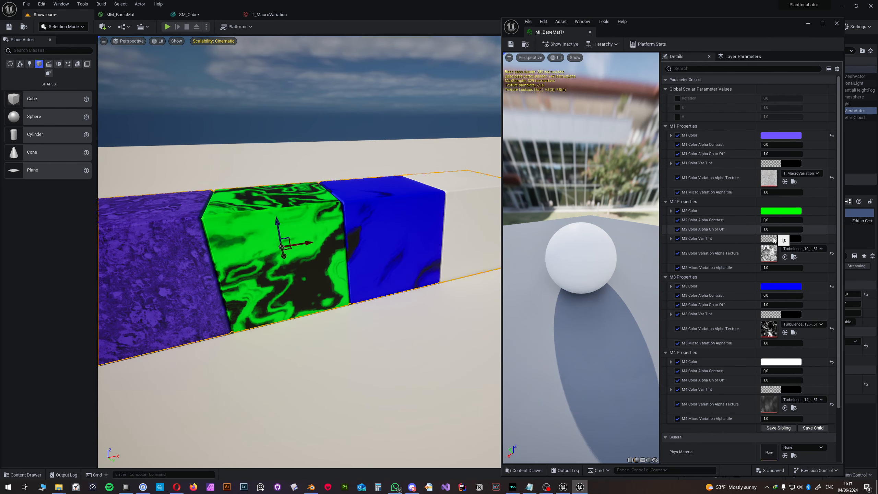
drag(768, 268, 789, 268)
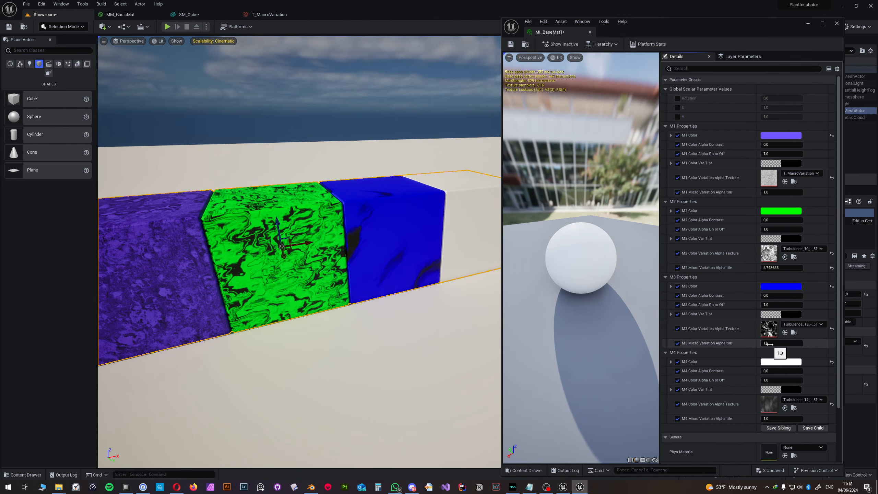
key(Return)
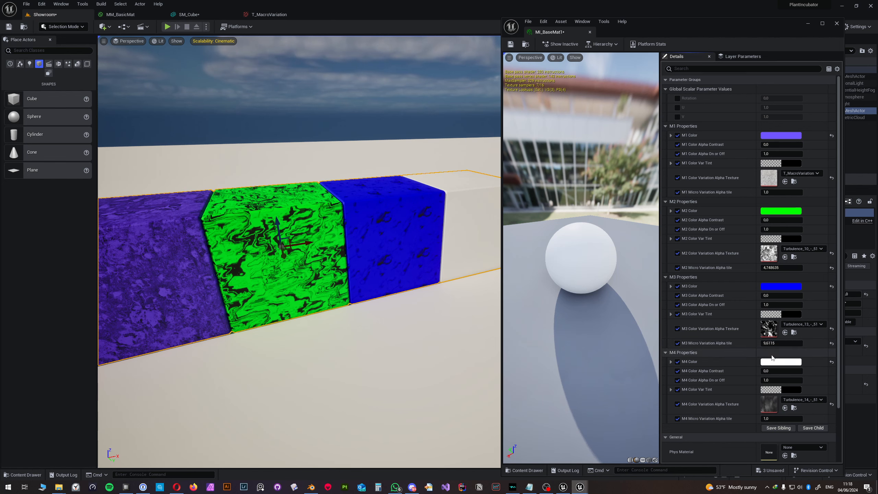
scroll(774, 356, down, 2)
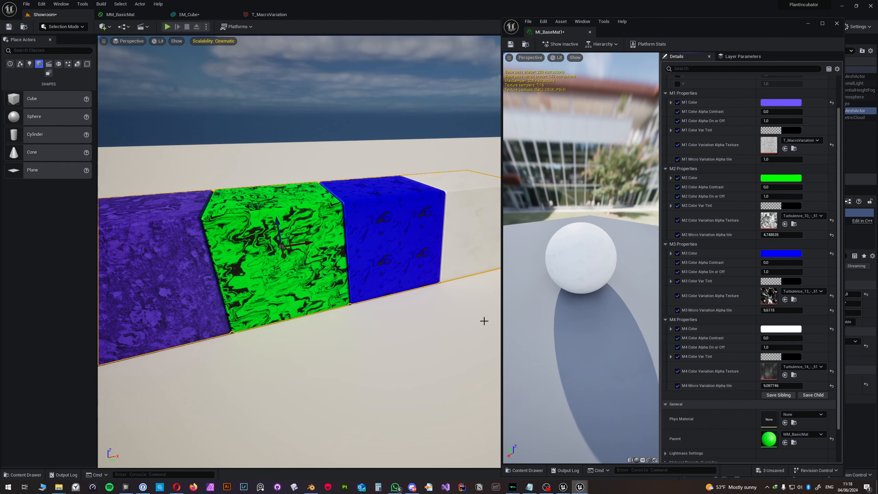
Step: Set the M4 Color Var Tint to black with an alpha of 1.0
right_drag(484, 320, 503, 320)
scroll(744, 364, down, 2)
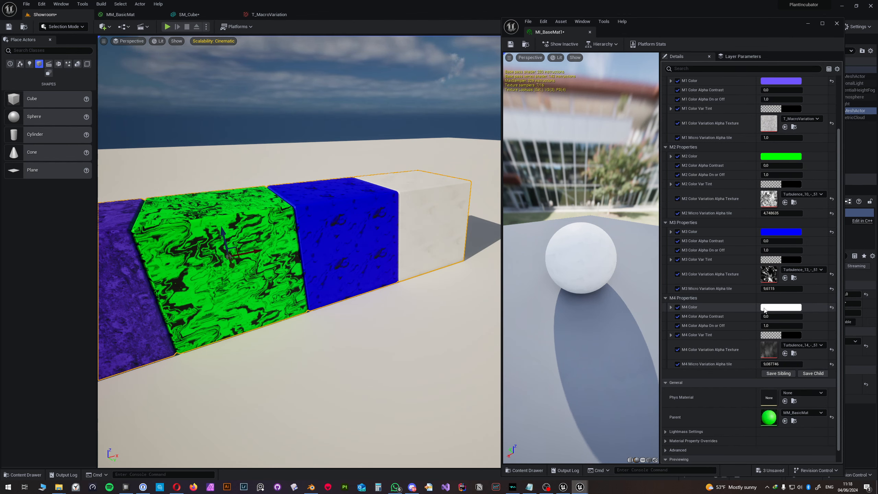
click(764, 309)
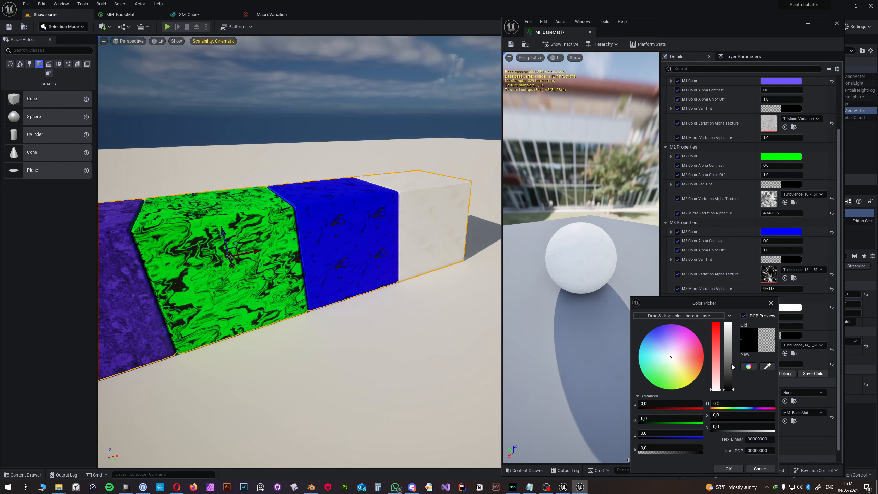
drag(731, 367, 729, 394)
drag(658, 447, 705, 447)
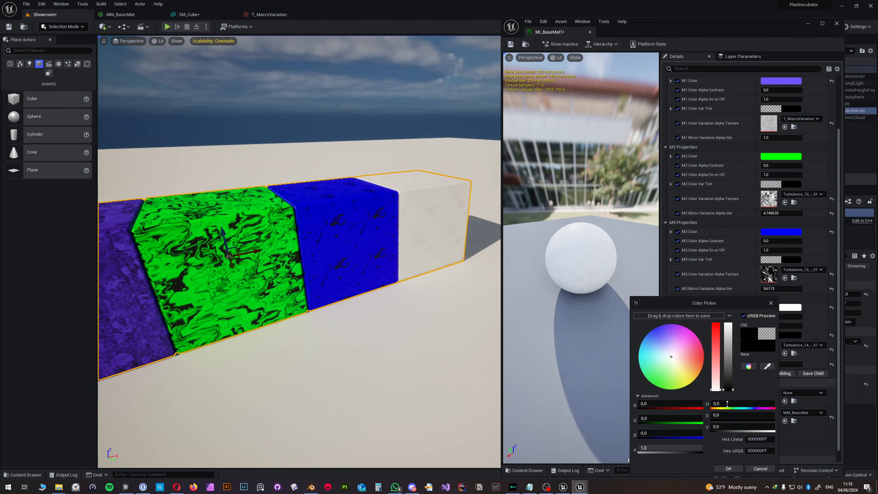
click(733, 469)
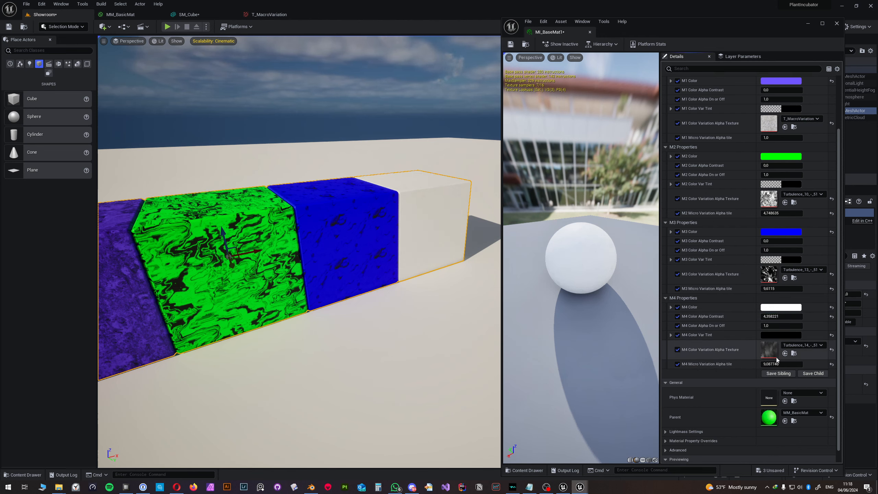
Step: Configure M4 with Turbulence_1 as the variation alpha texture, a Color Alpha Contrast of 0.0 and a tile value of about 9.22
click(803, 345)
click(810, 320)
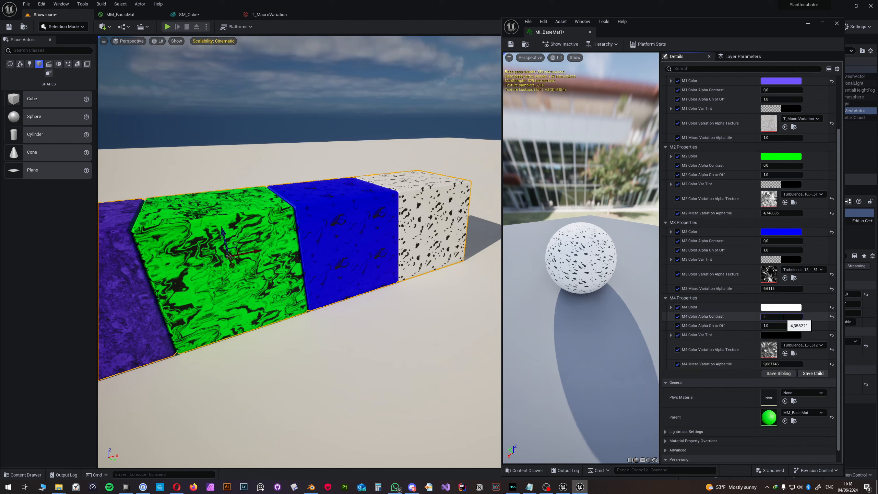
scroll(413, 234, up, 3)
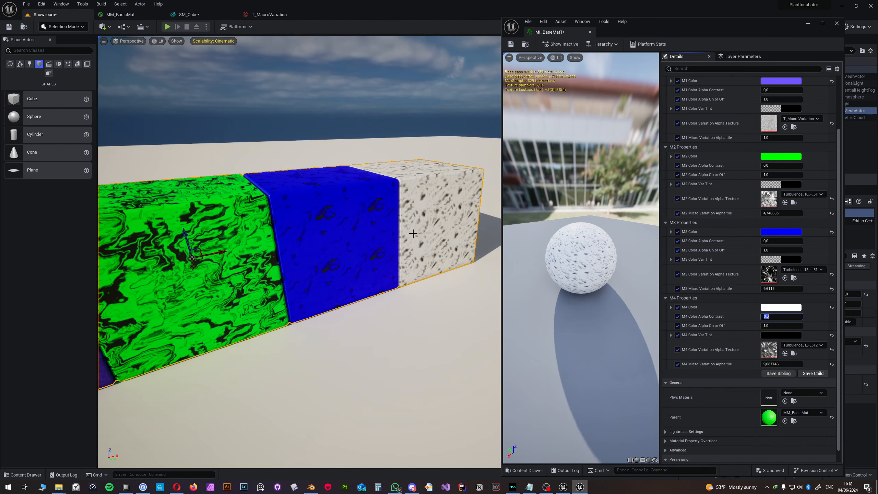
mouse_move(781, 364)
mouse_down()
mouse_move(798, 364)
mouse_move(769, 364)
mouse_up()
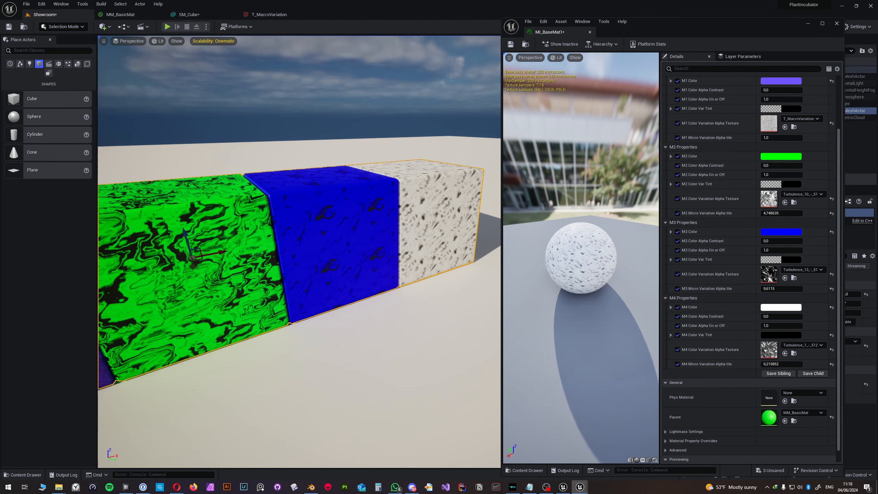
Step: Save the MI_BaseMat1 material instance and the Showroom level
key(f)
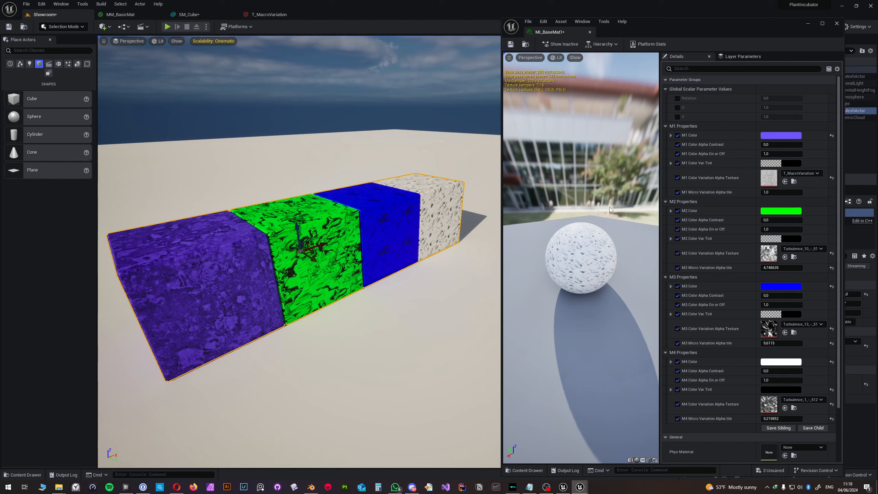
click(511, 44)
click(8, 26)
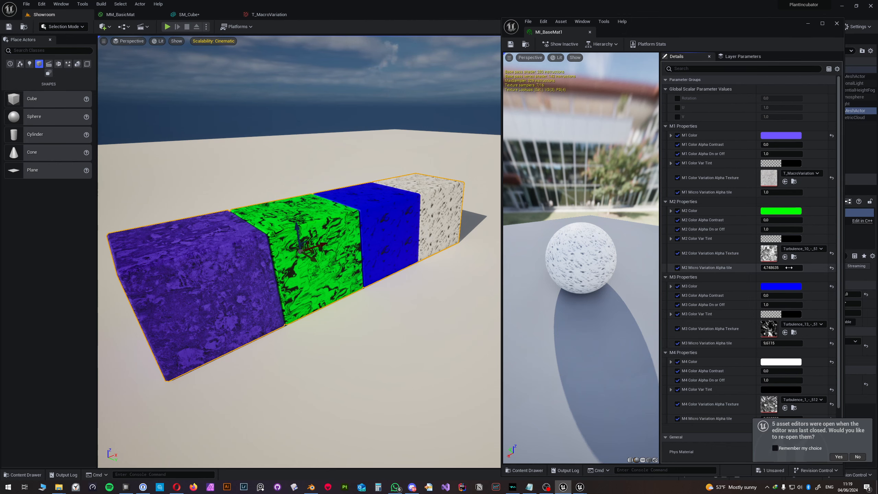
Step: Move the Rotation Logic node lower in the MM_BasicMat material graph, below the level of the color logic nodes
right_drag(368, 130, 302, 128)
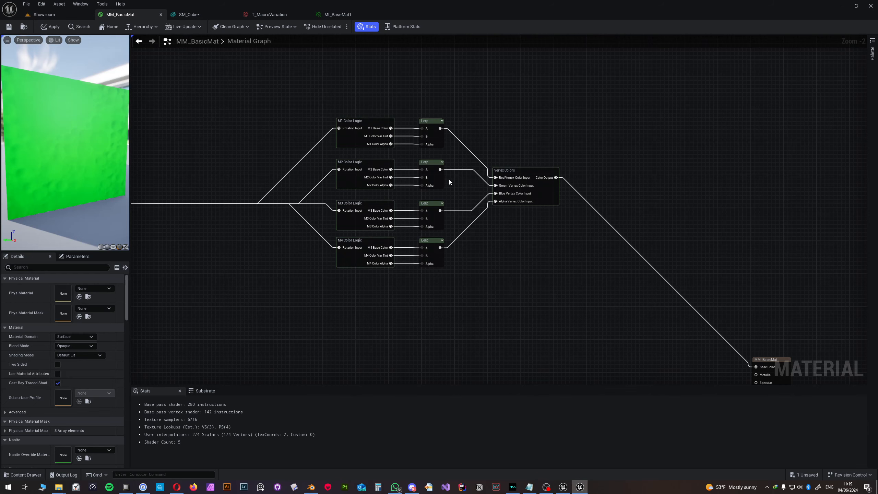
scroll(334, 132, down, 3)
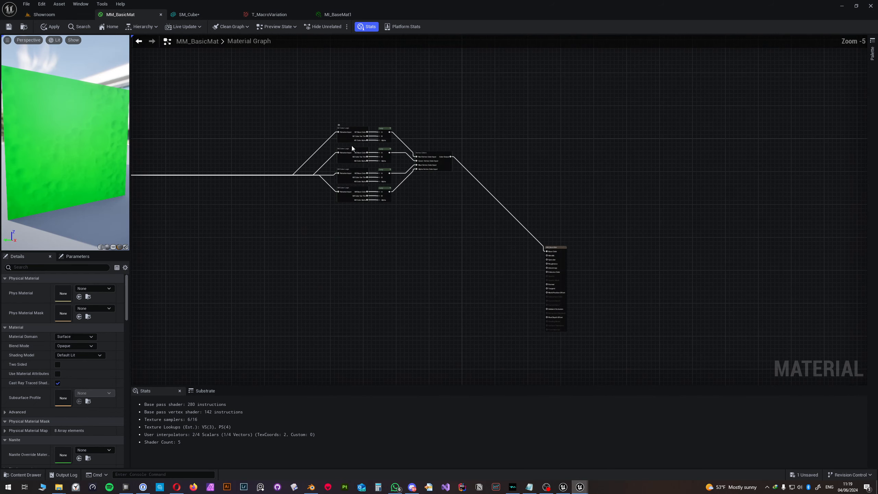
right_drag(310, 203, 504, 206)
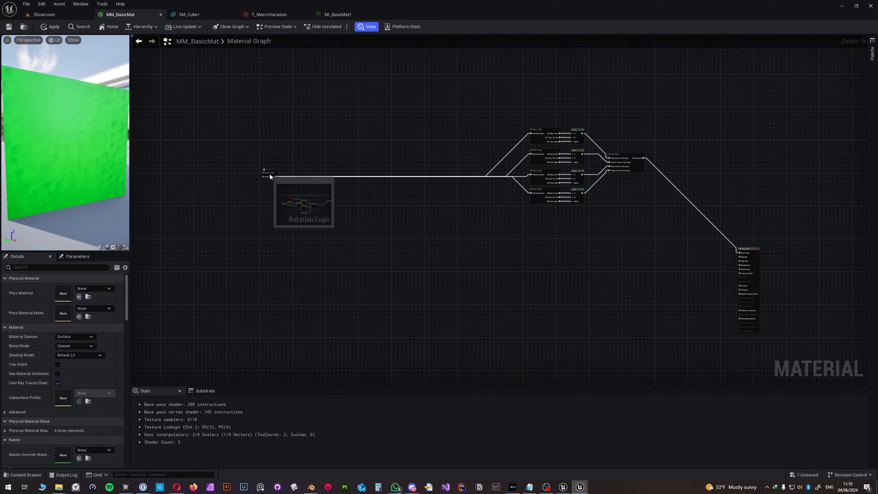
drag(275, 176, 262, 252)
Step: Enclose the four Color Logic nodes, their Lerps and the Vertex Colors node in a comment titled "Color Nodes", and extend its upper edge
right_drag(589, 212, 477, 250)
scroll(477, 251, up, 3)
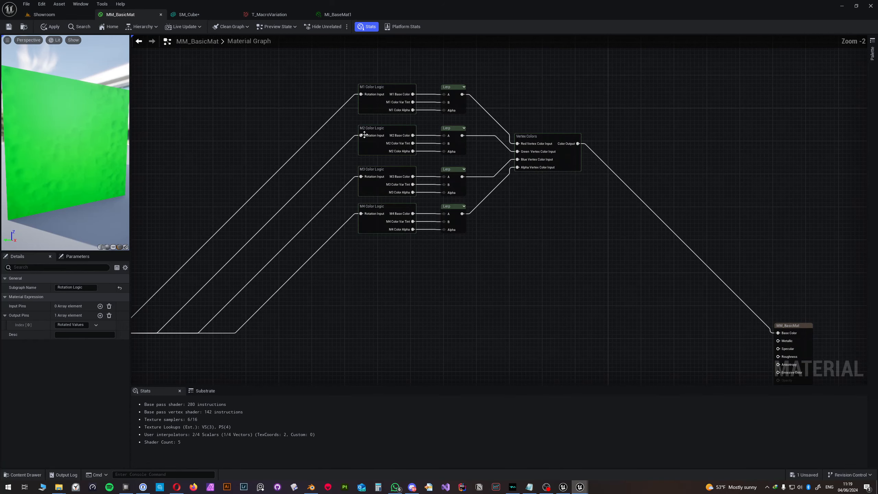
drag(319, 76, 606, 246)
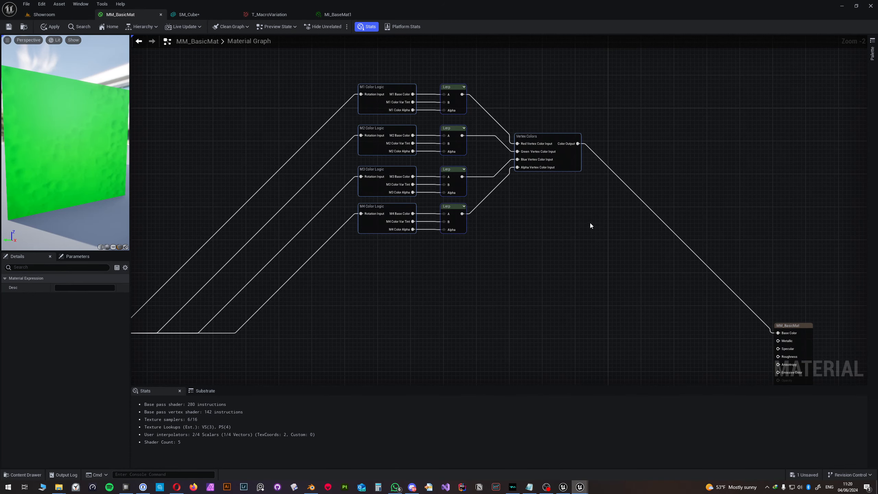
mouse_move(551, 133)
mouse_down()
mouse_move(571, 146)
mouse_move(558, 136)
mouse_move(550, 143)
mouse_up()
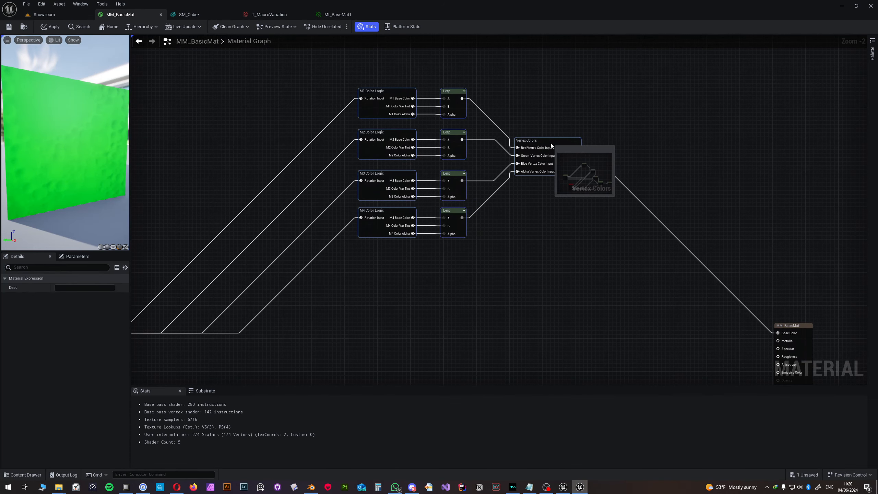
drag(303, 72, 630, 266)
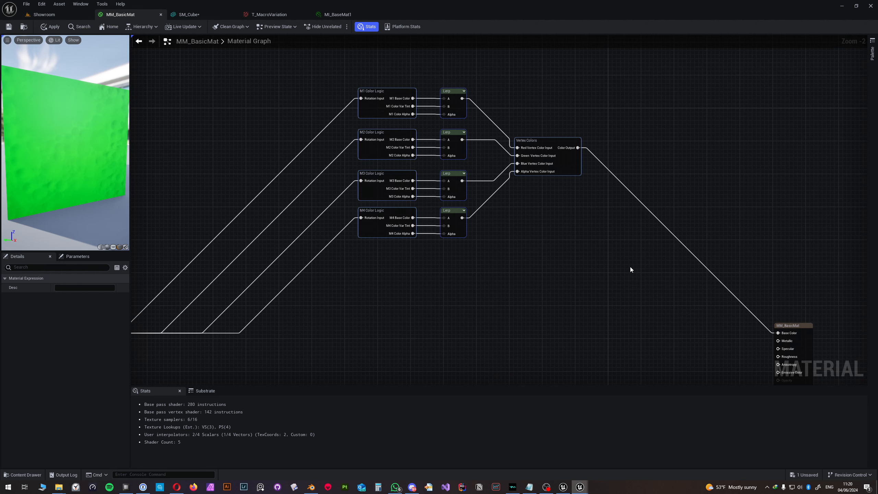
key(c)
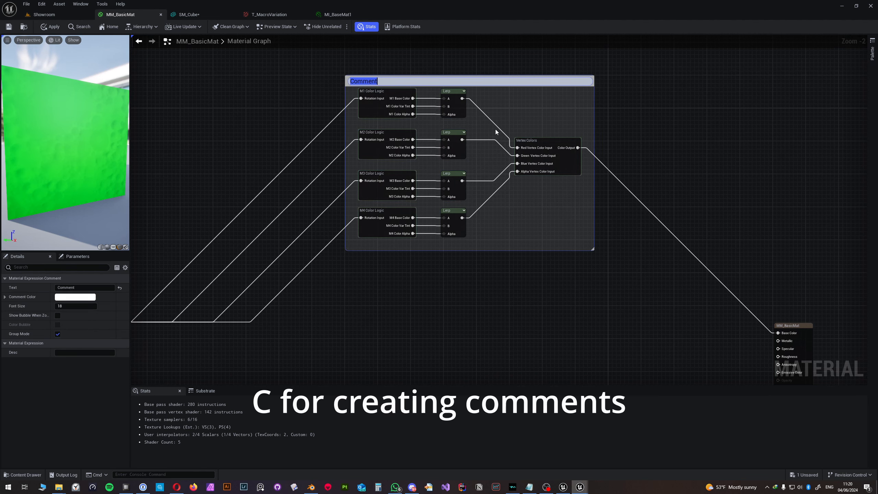
text(Color Nodes)
key(Return)
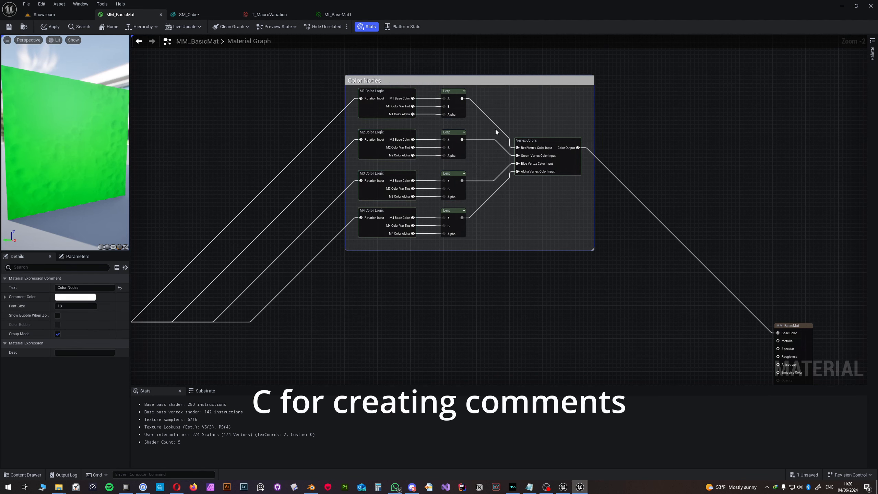
drag(438, 76, 439, 71)
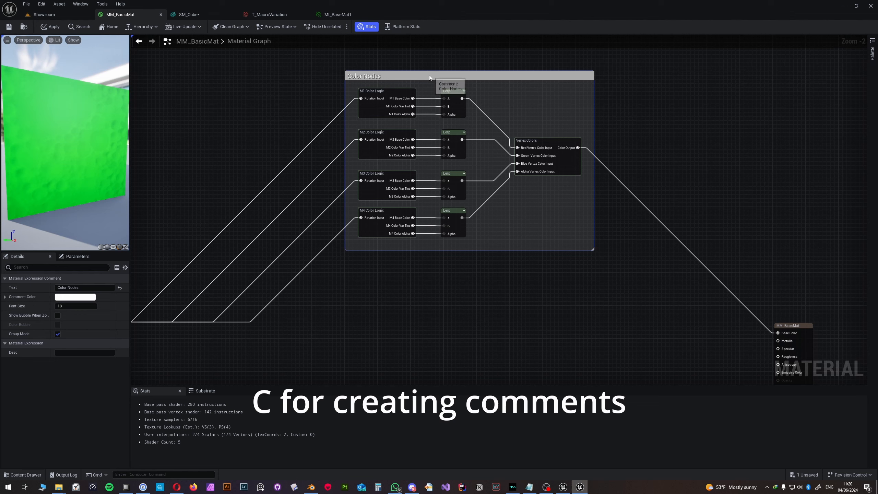
Step: Set the Color Nodes comment color to bright green, sRGB hex 00FF48FF
double_click(429, 75)
click(78, 299)
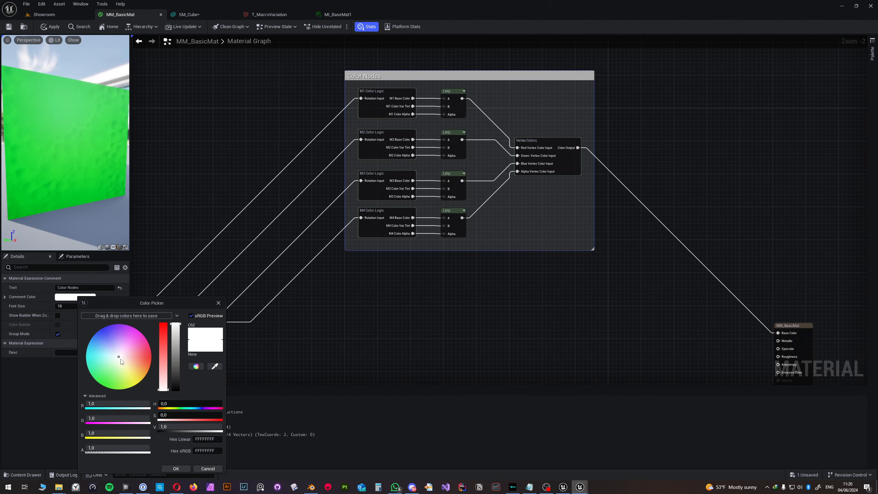
drag(121, 362, 102, 385)
drag(164, 327, 164, 321)
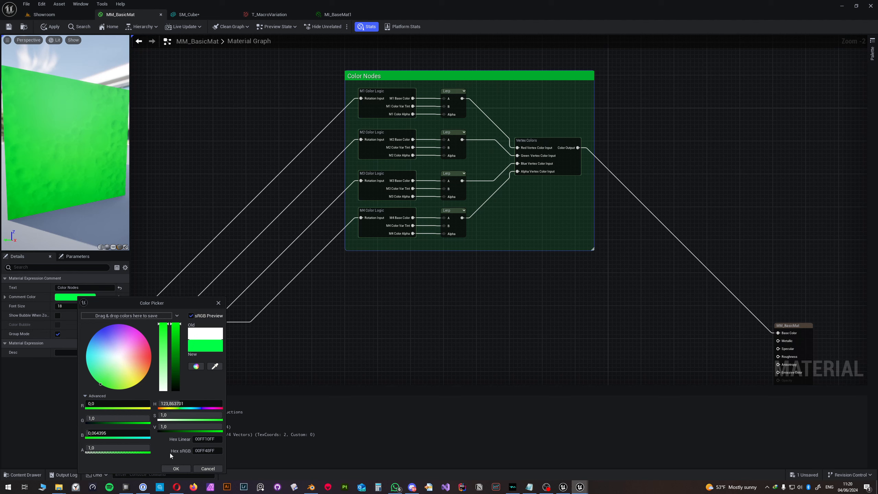
click(176, 469)
click(400, 277)
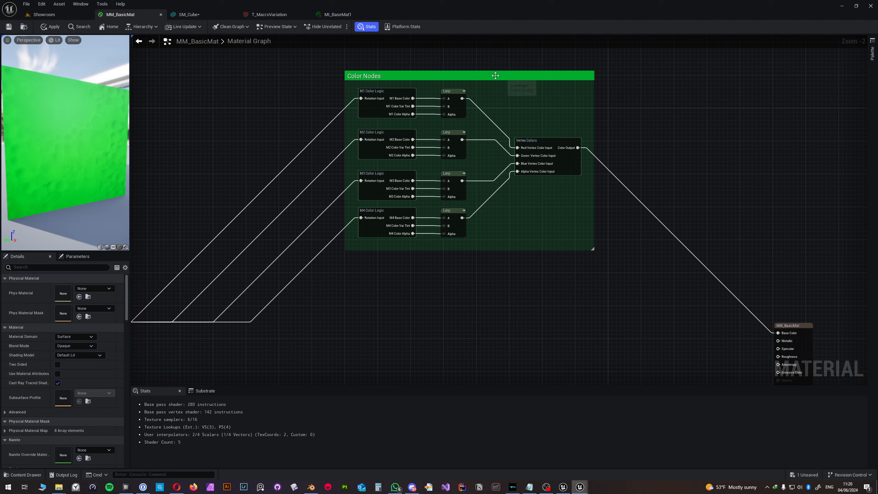
Step: Move the Vertex Colors node closer to the Lerp nodes and shift the whole Color Nodes comment slightly upward
drag(495, 75, 496, 72)
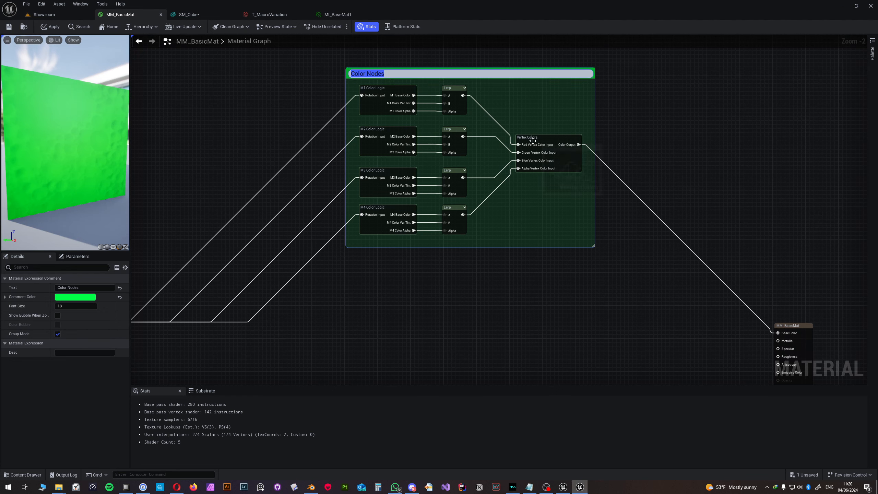
mouse_move(546, 140)
mouse_down()
mouse_move(554, 139)
mouse_move(544, 137)
mouse_up()
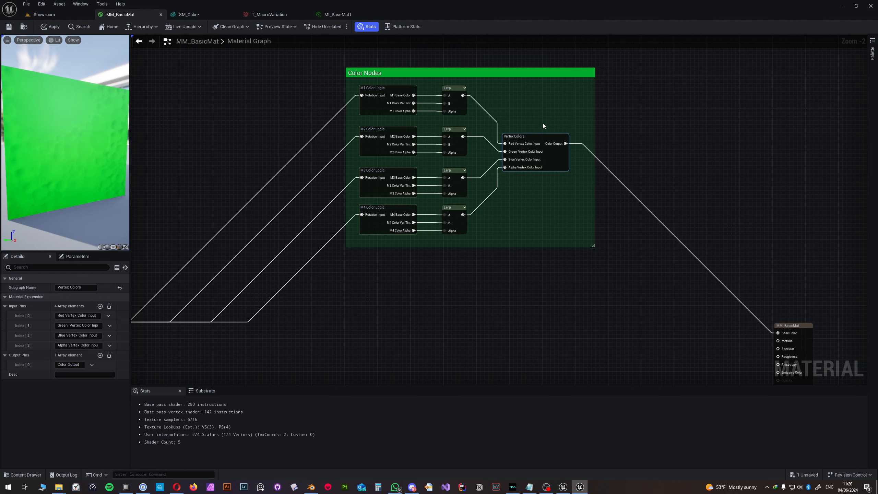
click(512, 93)
drag(511, 74, 515, 72)
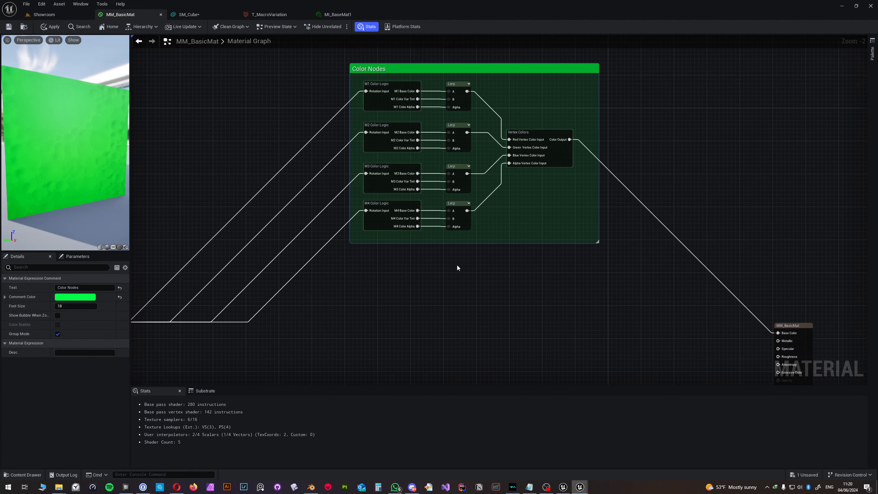
mouse_move(449, 287)
right_down()
mouse_move(518, 192)
mouse_move(436, 291)
right_up()
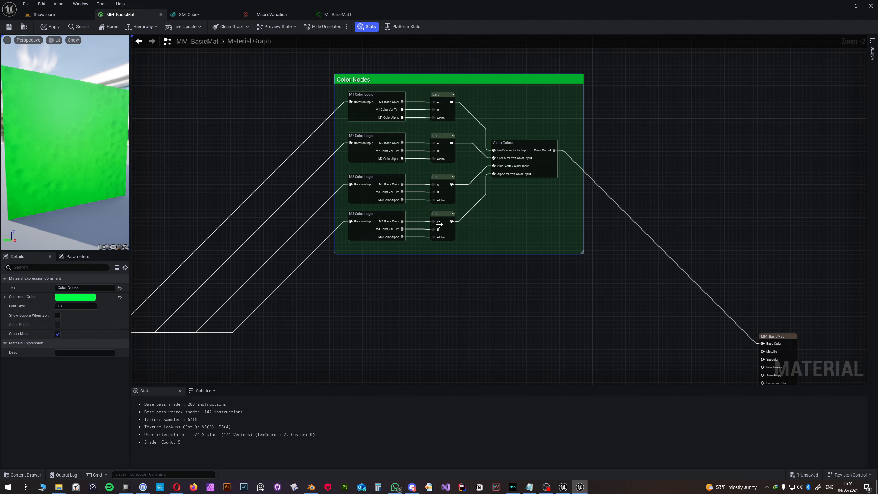
right_drag(606, 333, 436, 182)
scroll(593, 205, up, 2)
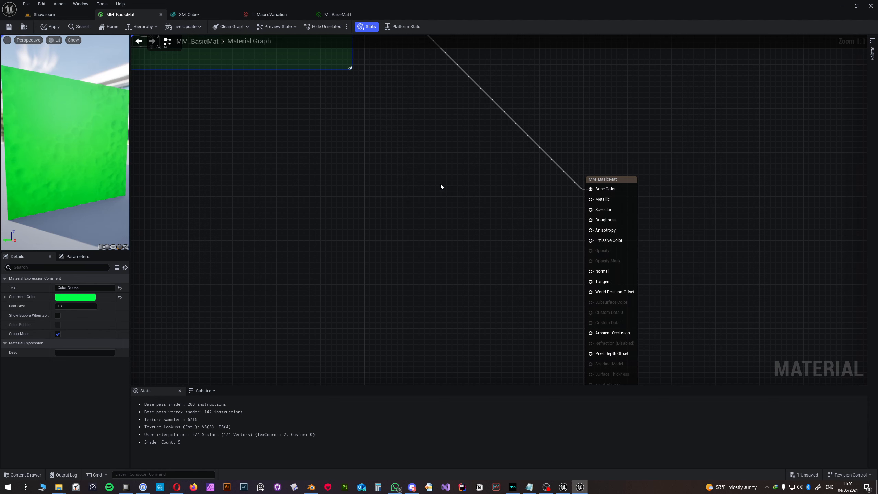
right_drag(441, 187, 500, 173)
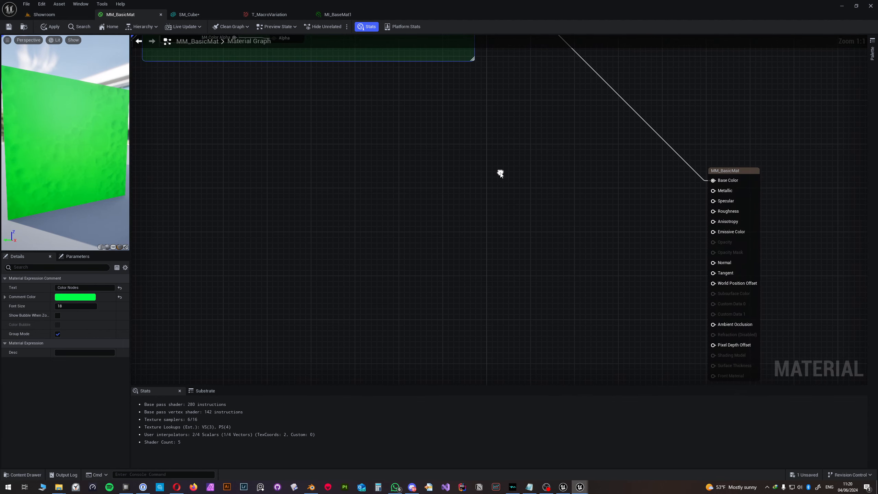
scroll(500, 173, down, 1)
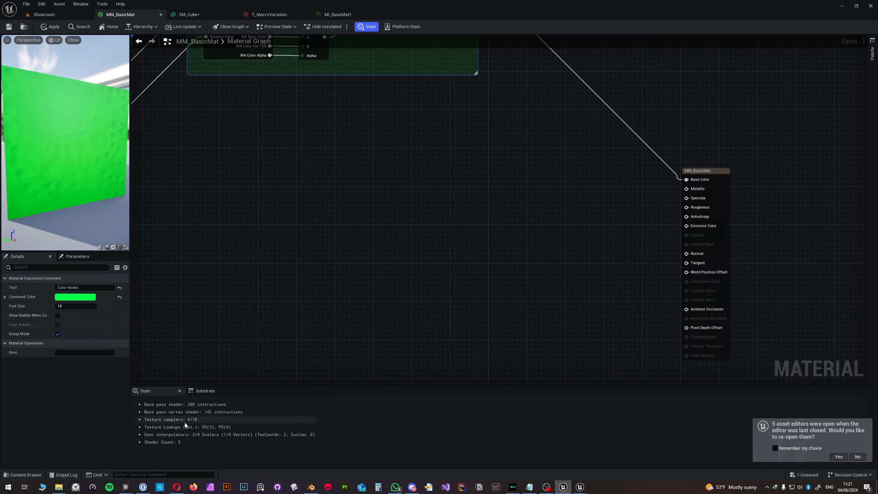
Step: Add five Constant nodes in a rough column in the empty graph area below the Color Nodes comment
right_drag(424, 233, 467, 259)
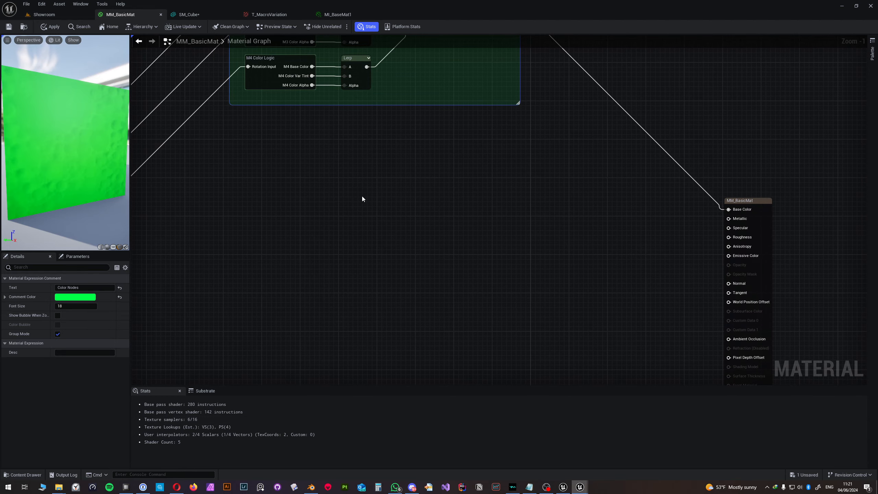
right_click(259, 154)
click(233, 159)
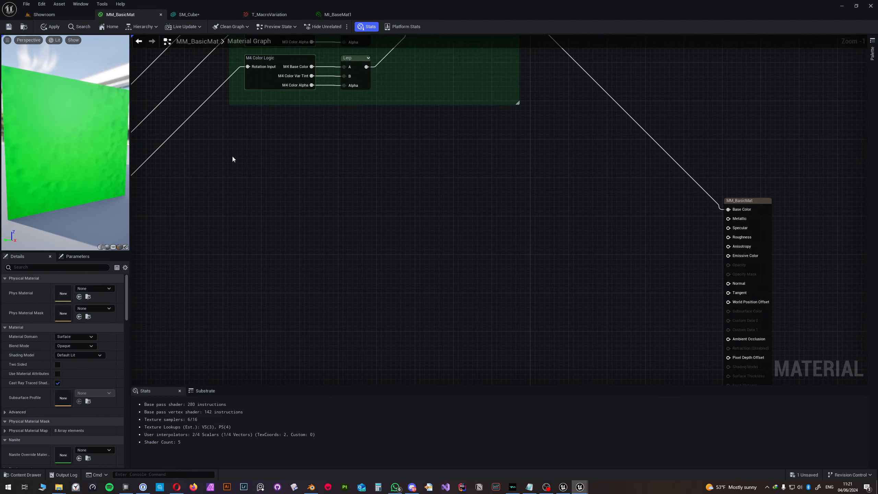
click(255, 162)
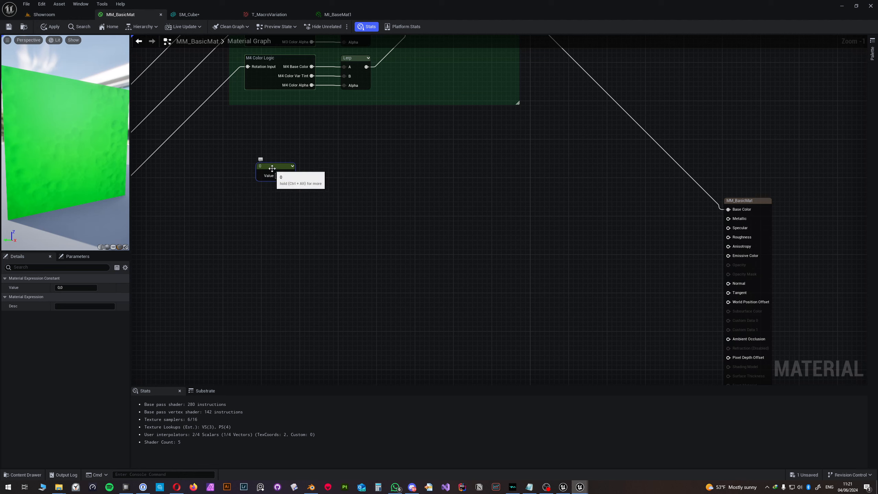
click(262, 194)
click(263, 238)
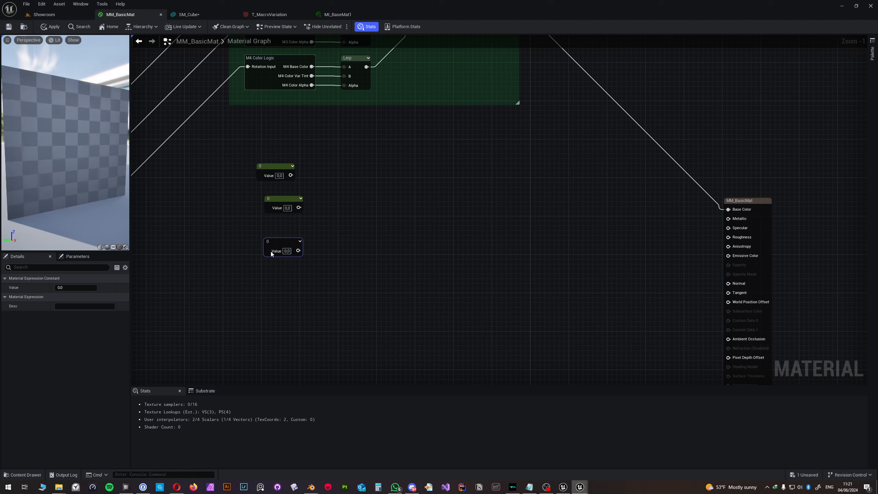
click(267, 281)
click(270, 320)
Step: Convert the uppermost new constant to a parameter named "M1 Metal or not"
click(269, 168)
right_click(271, 169)
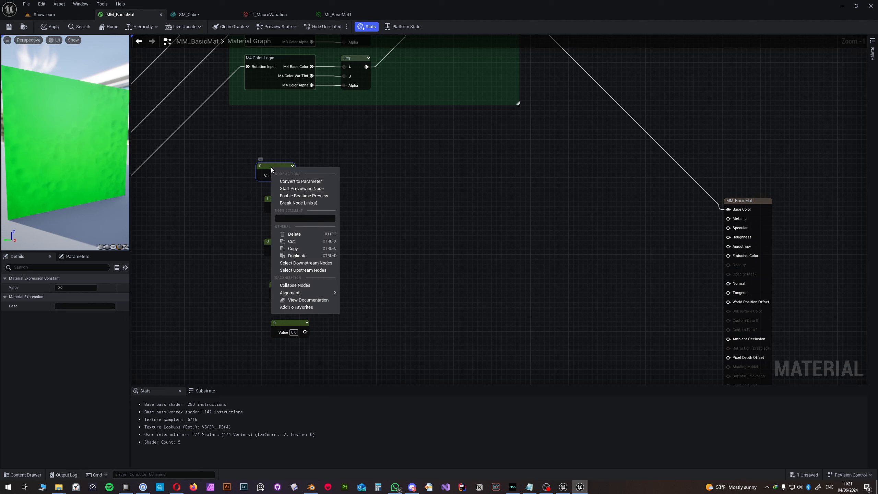
click(291, 181)
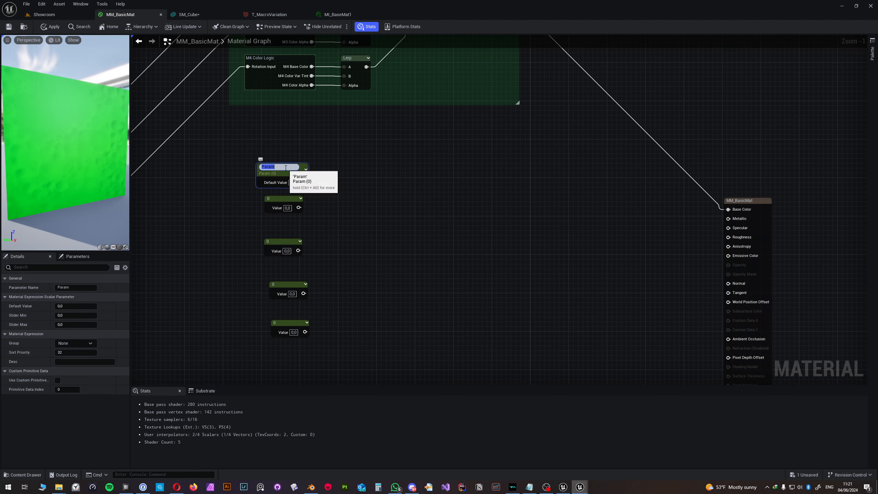
text(Me)
key(ctrl+a)
text(M1)
key(Return)
Step: Convert the second constant in the column to a parameter named "M2 Metal or not"
click(282, 203)
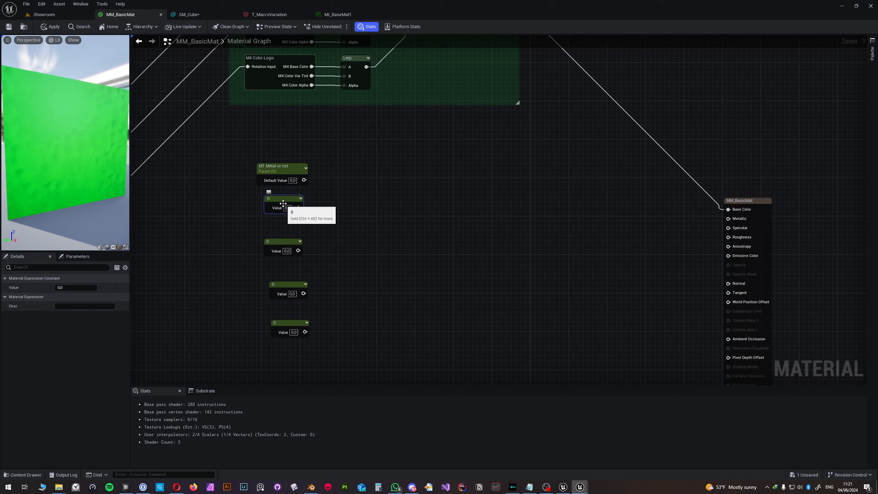
right_click(273, 203)
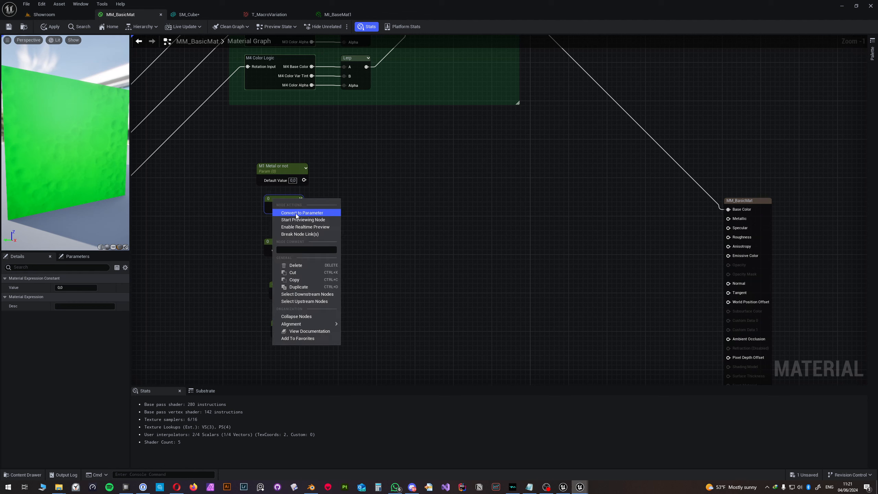
click(292, 210)
text(M3)
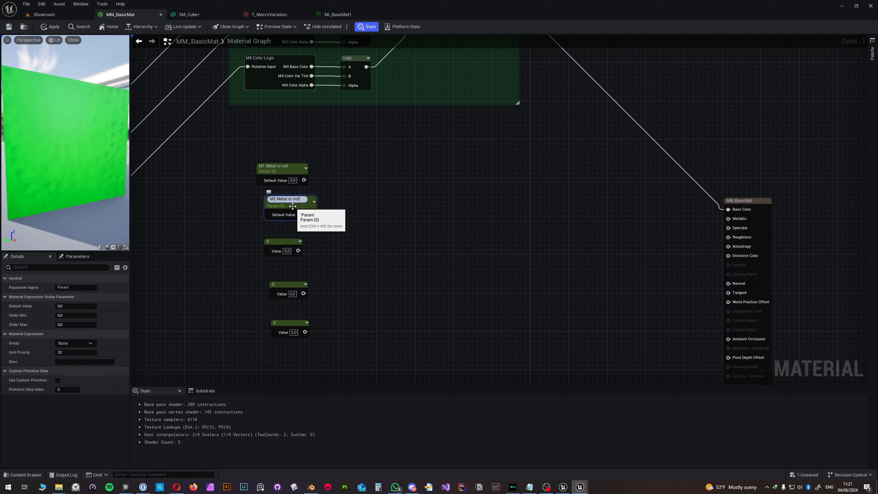
text( Metal or not)
key(Return)
Step: Convert the third constant in the column to a parameter named "M3 Metal or not"
click(276, 244)
right_click(293, 252)
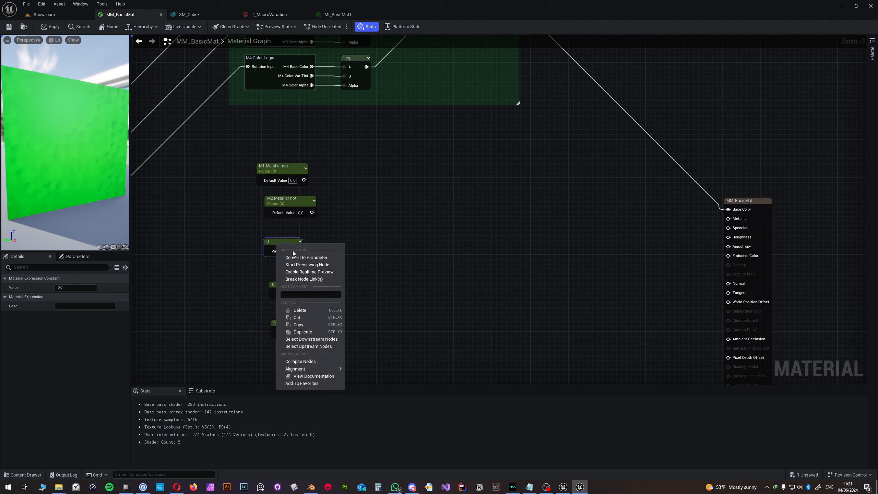
click(301, 258)
text(M3 )
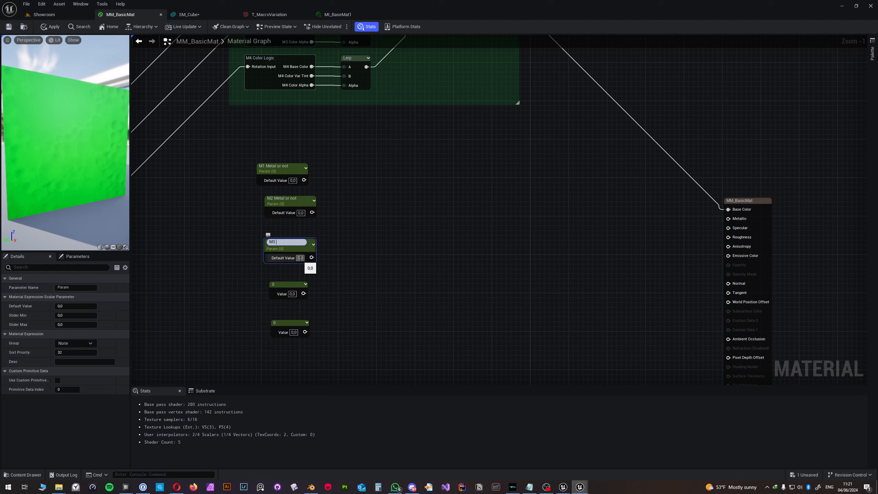
text(Metal or not)
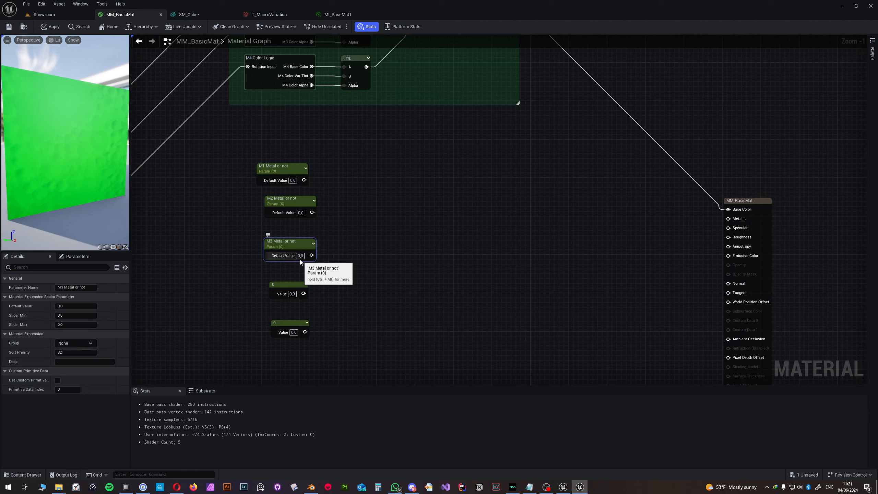
key(Return)
Step: Convert the fourth constant in the column to a parameter named "M4 Metal or not"
click(282, 287)
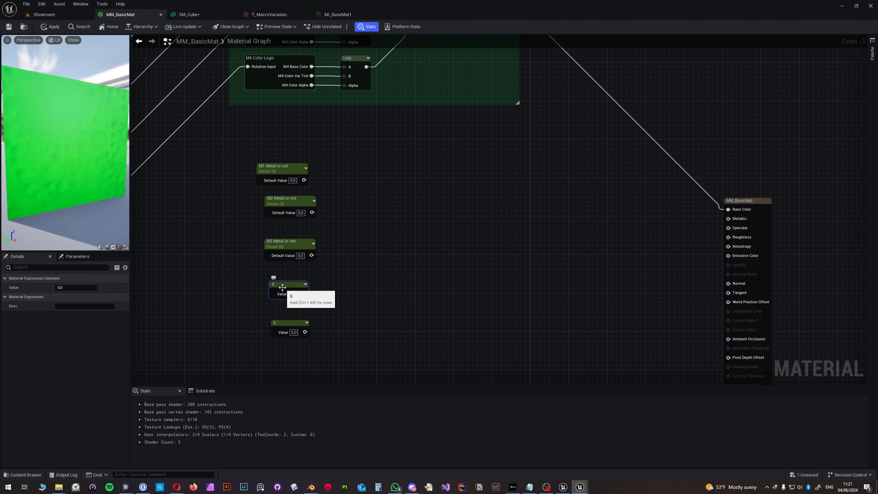
right_click(283, 288)
click(301, 302)
text(M4 Meta)
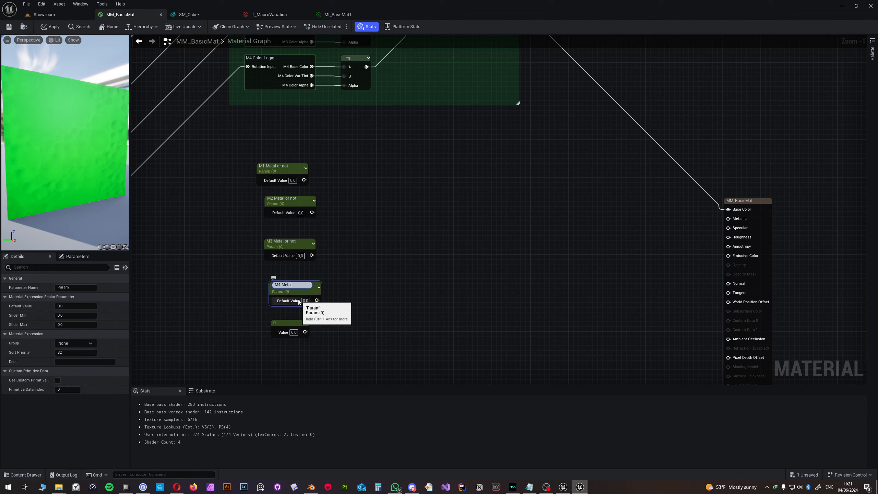
text(l or not)
key(Return)
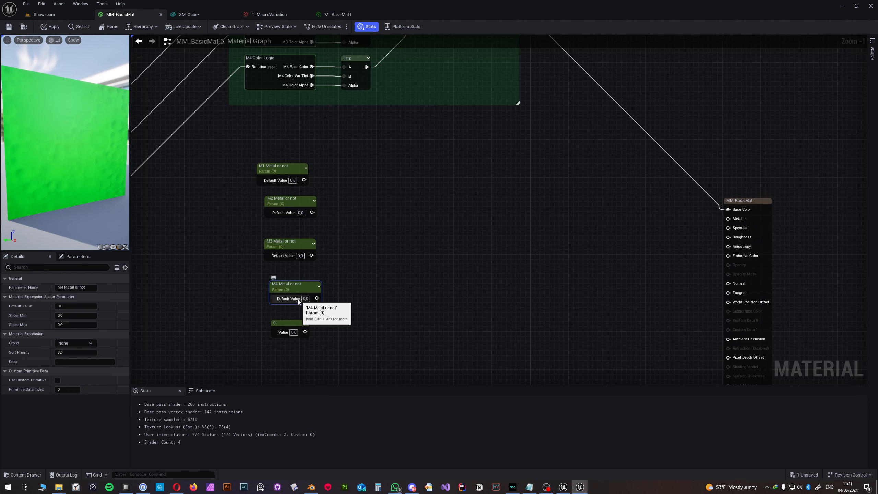
Step: Move the M4 Metal or not parameter closer to M3 and delete the leftover fifth constant
drag(307, 287, 300, 276)
drag(210, 163, 293, 269)
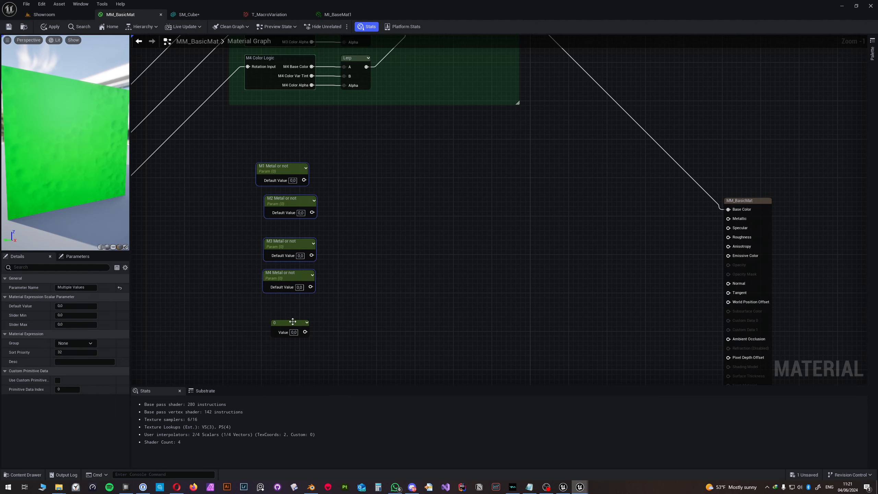
click(292, 322)
key(Delete)
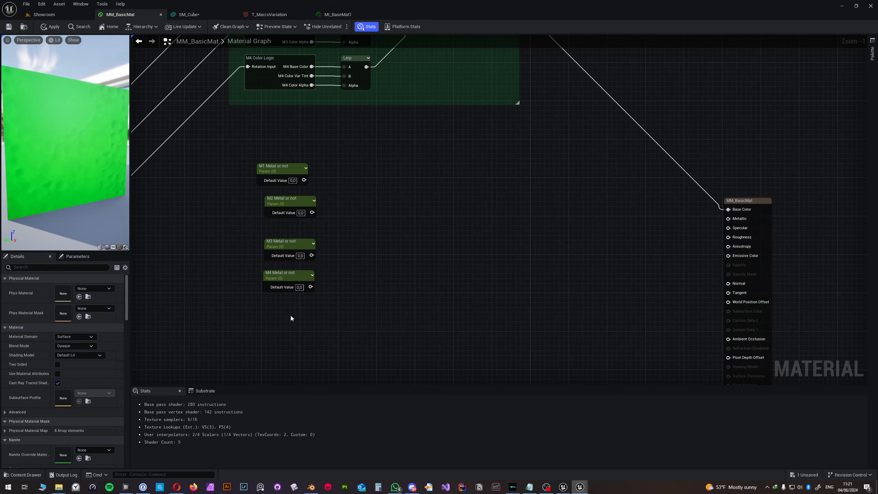
Step: Distribute the four Metal or not parameters vertically and align their centers, nudging the column slightly upward
right_drag(291, 318, 359, 330)
drag(300, 165, 402, 322)
right_click(364, 265)
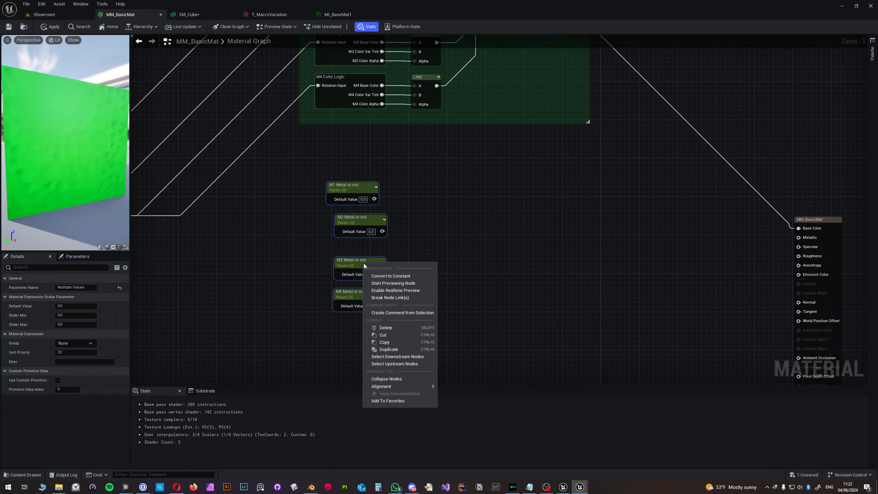
mouse_move(401, 386)
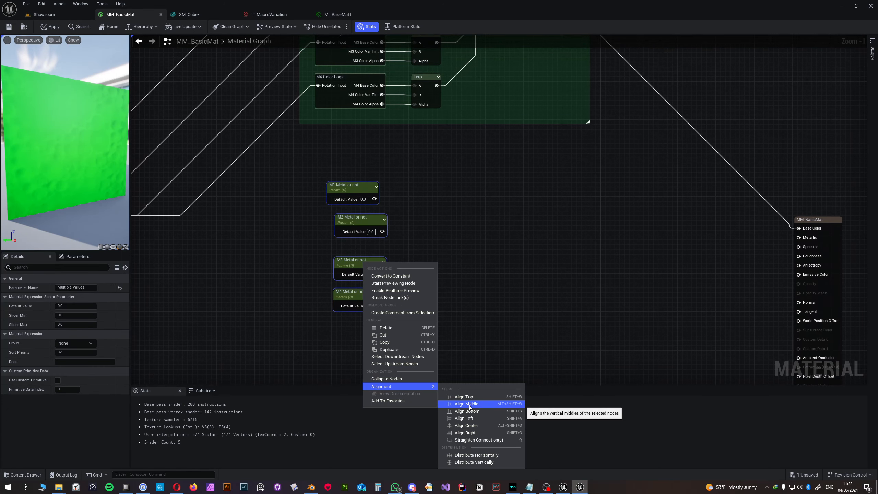
click(473, 462)
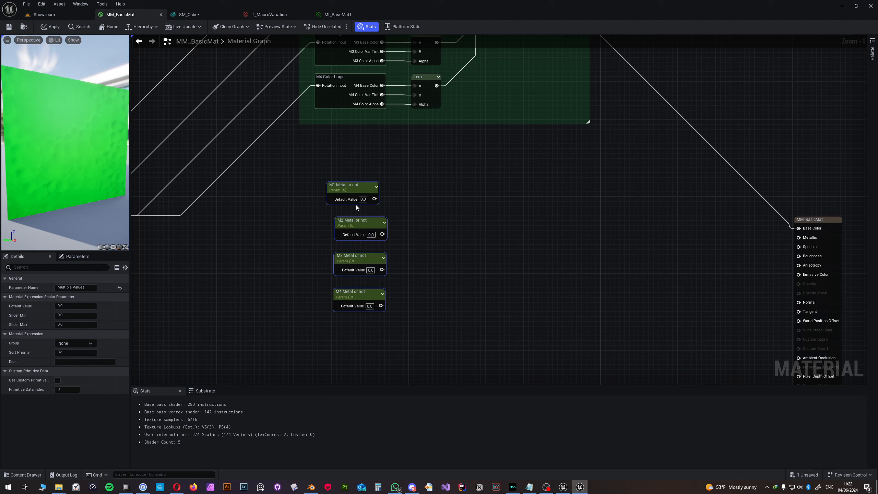
right_click(350, 195)
mouse_move(391, 316)
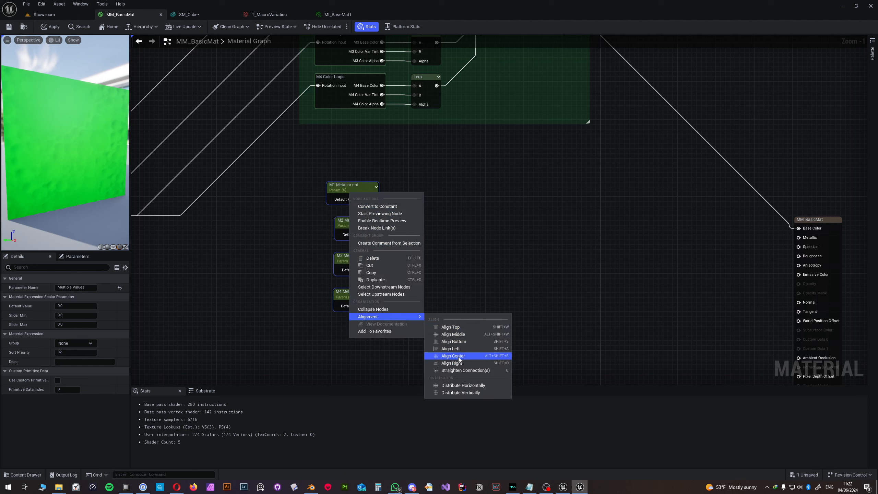
click(448, 354)
mouse_move(361, 188)
mouse_down()
mouse_move(339, 187)
mouse_move(356, 175)
mouse_up()
Step: Duplicate the Vertex Colors node and place the copy beside the Metal or not parameters, on the side facing the material output
right_drag(455, 194, 437, 285)
click(498, 86)
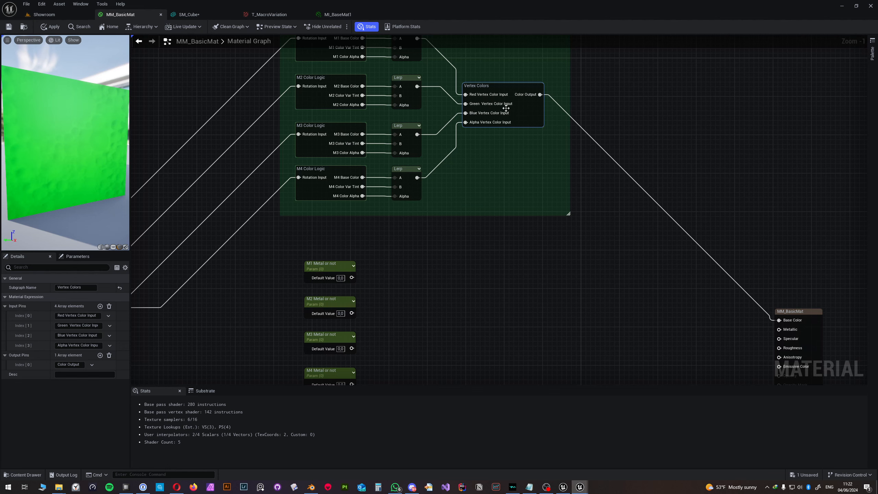
right_drag(374, 336, 341, 282)
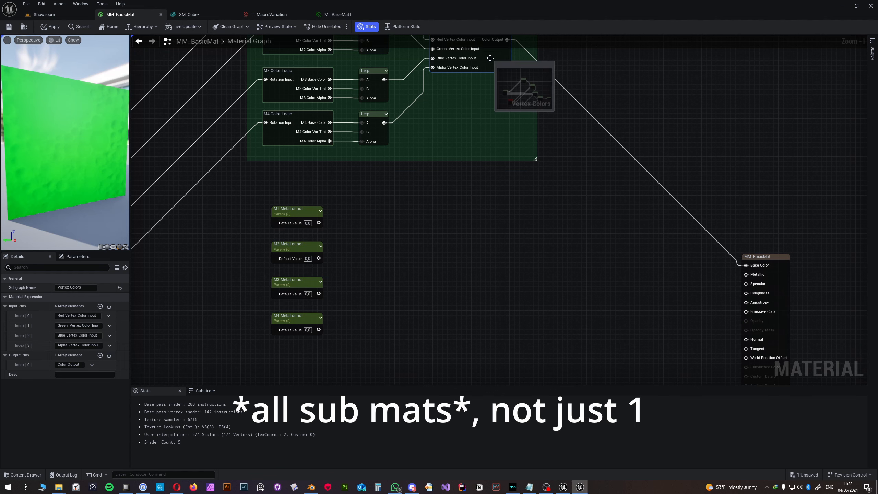
key(ctrl+d)
drag(487, 218, 478, 246)
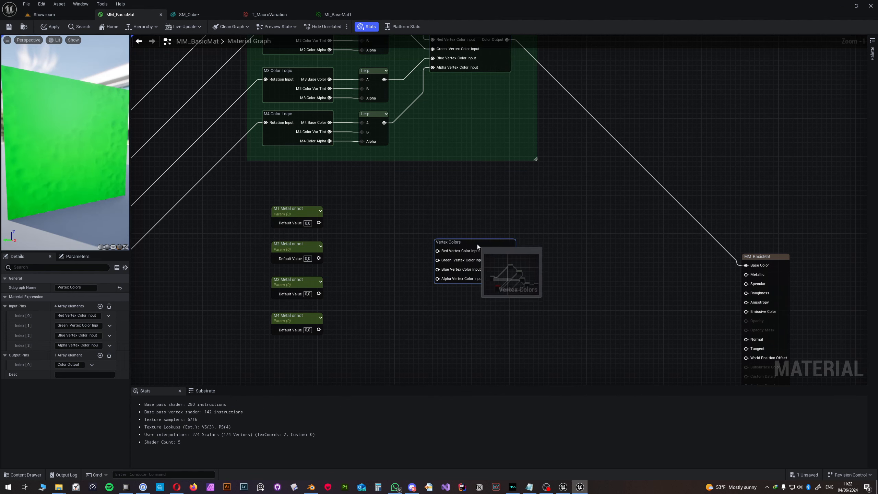
Step: Examine the original Vertex Colors node's internal graph and return to the main Material Graph
right_drag(473, 148, 468, 221)
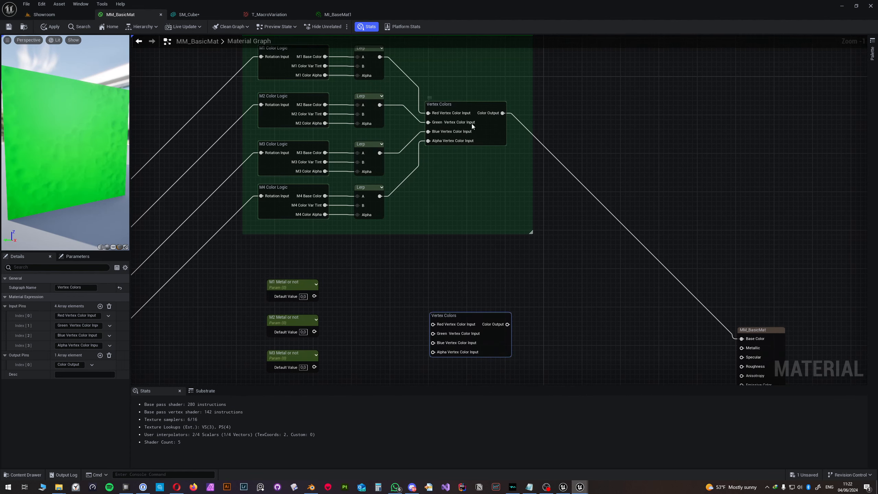
double_click(489, 127)
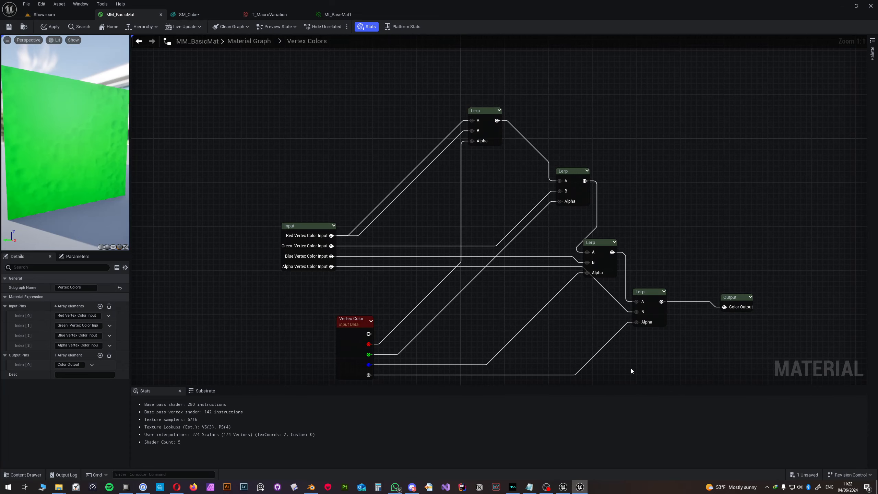
click(255, 42)
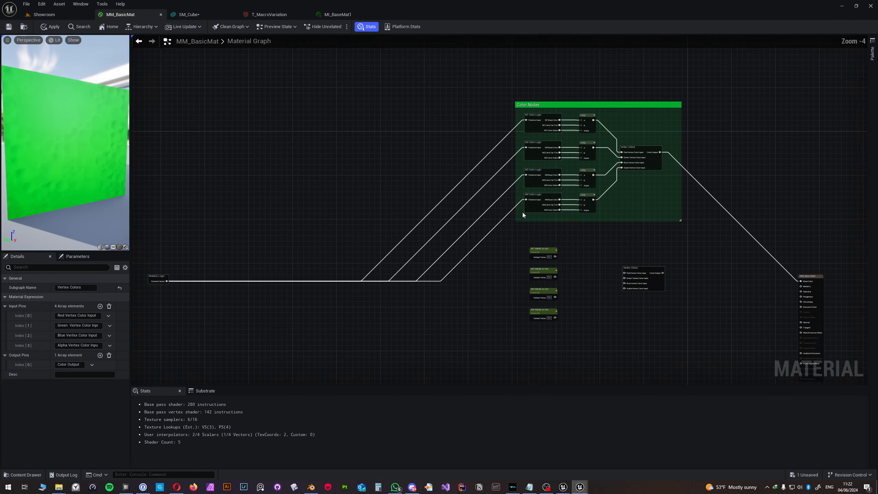
Step: Connect M1 to M4 Metal or not to the copied Vertex Colors node's Red, Green, Blue and Alpha inputs, and its Color Output to Metallic
drag(381, 207, 518, 239)
drag(381, 247, 519, 250)
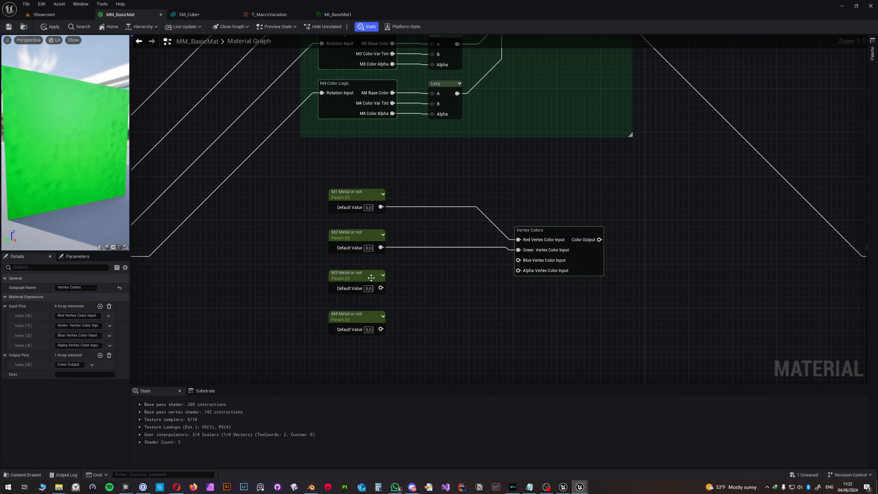
drag(380, 288, 519, 260)
drag(381, 329, 519, 271)
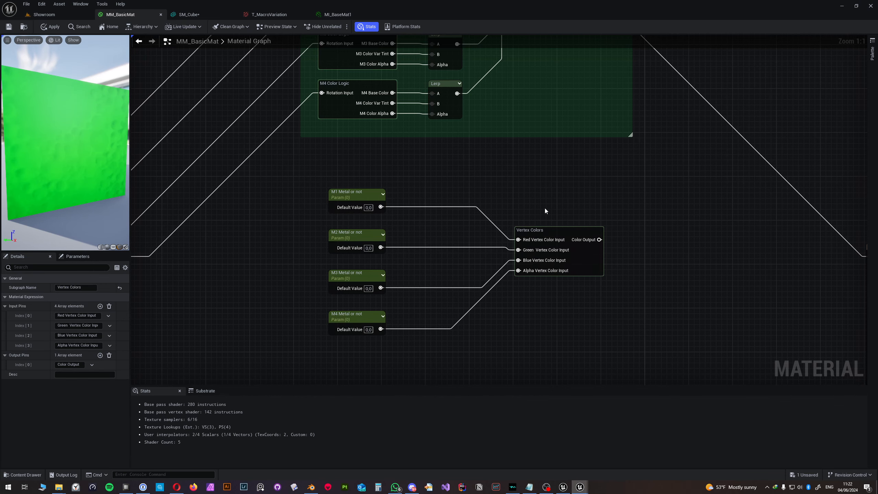
right_drag(545, 211, 345, 189)
drag(401, 218, 674, 246)
Step: Assign the M1 Metal or not parameter to the M1 Properties group and M2 Metal or not to M2 Properties
right_drag(213, 182, 506, 185)
click(457, 175)
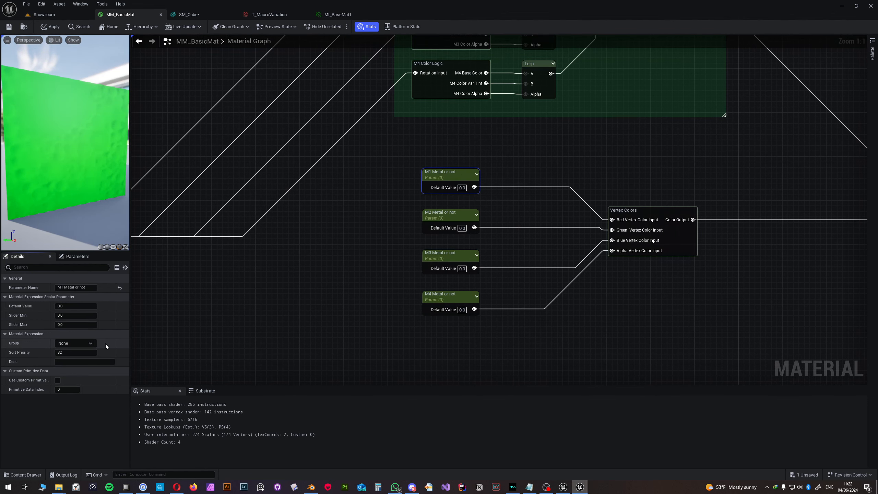
click(90, 343)
click(74, 350)
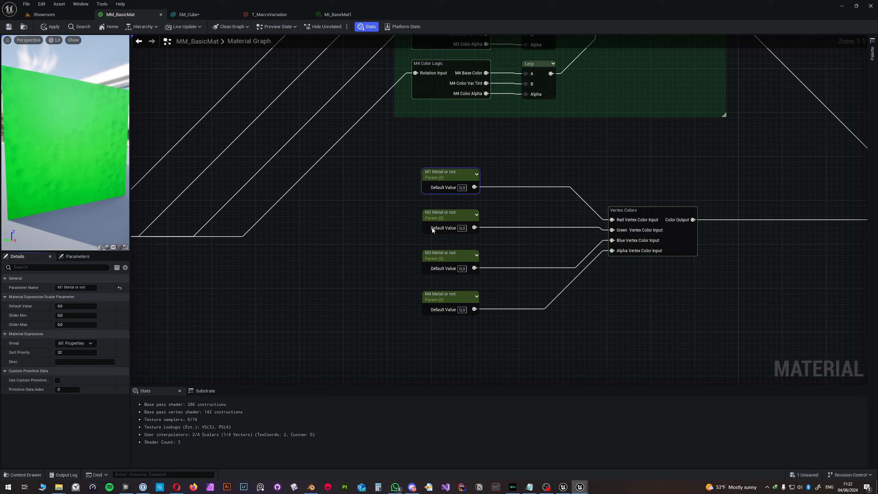
click(457, 215)
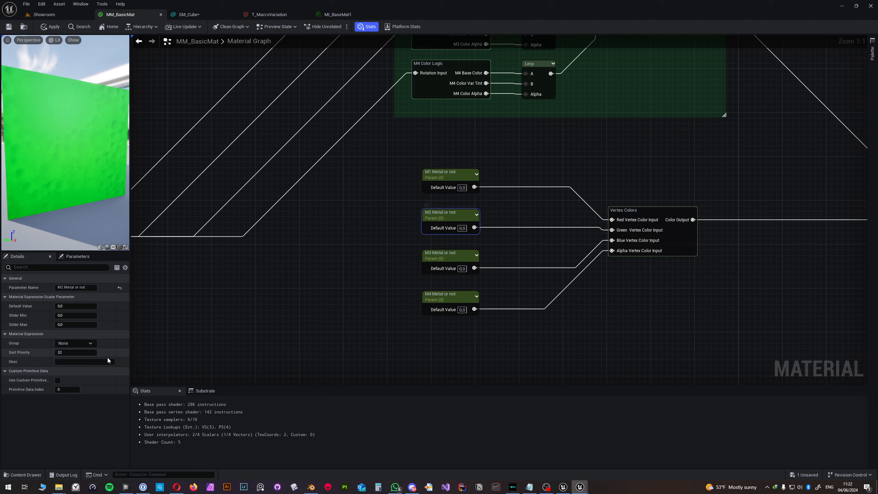
click(91, 343)
click(79, 355)
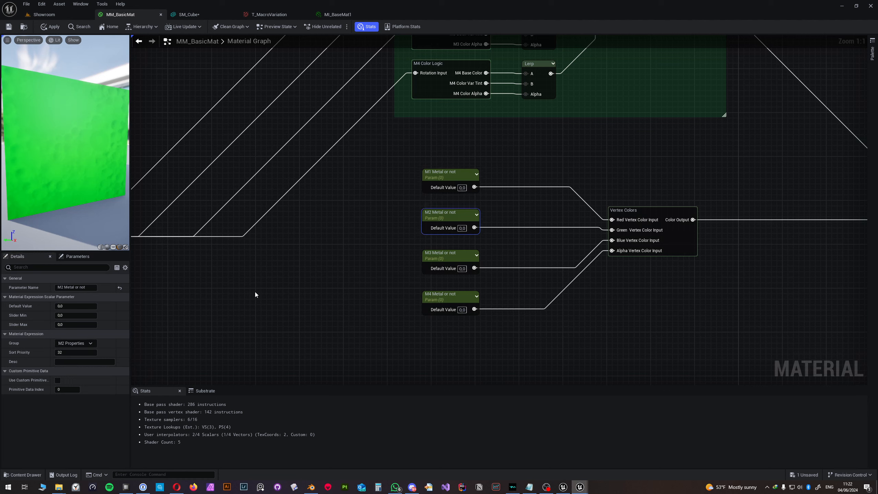
Step: Assign the M3 Metal or not parameter to the M3 Properties group and M4 Metal or not to M4 Properties
click(452, 256)
click(83, 343)
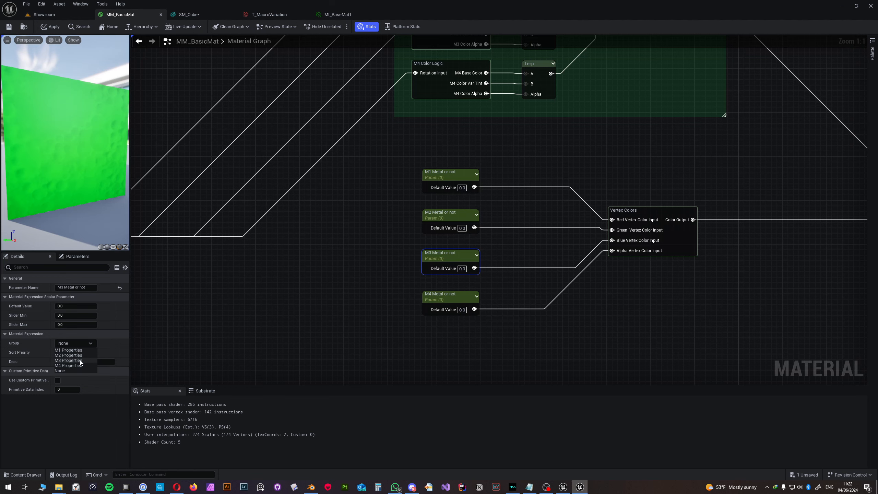
click(81, 361)
click(457, 298)
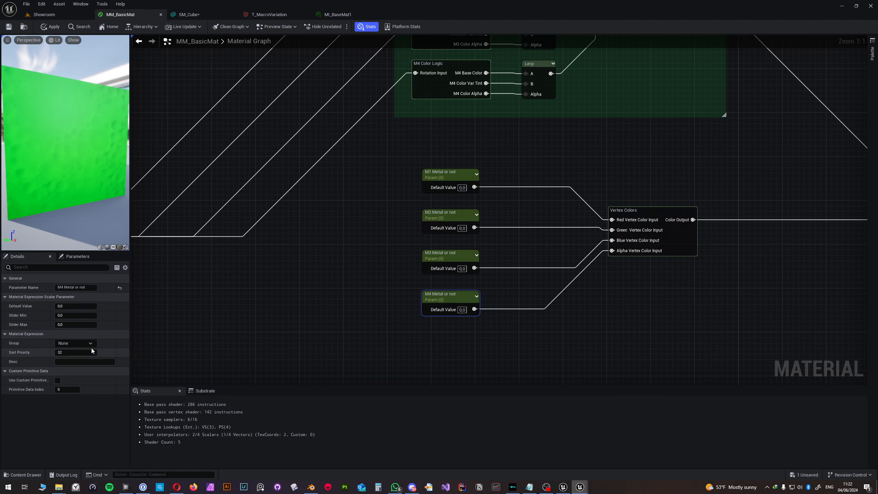
click(76, 343)
click(74, 365)
Step: Enclose the four Metal or not parameters and their Vertex Colors node in a comment titled "Metallic Nodes"
right_drag(363, 296, 298, 284)
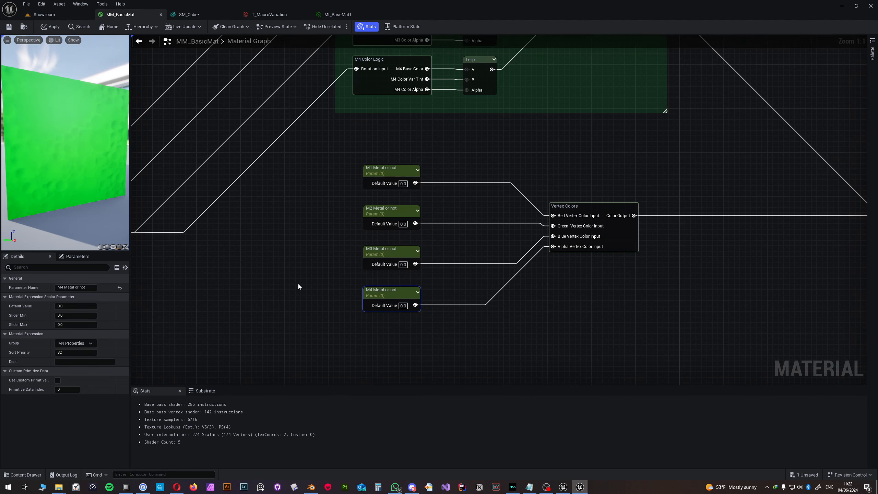
drag(346, 160, 674, 329)
key(c)
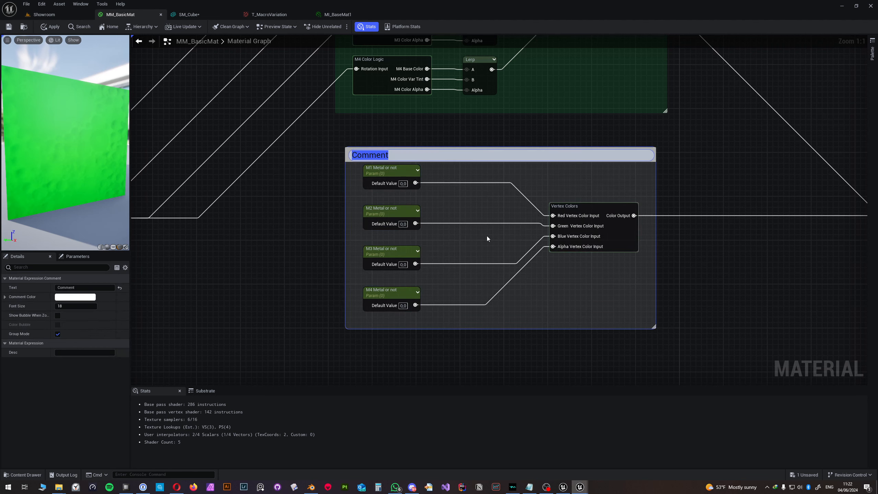
text(M)
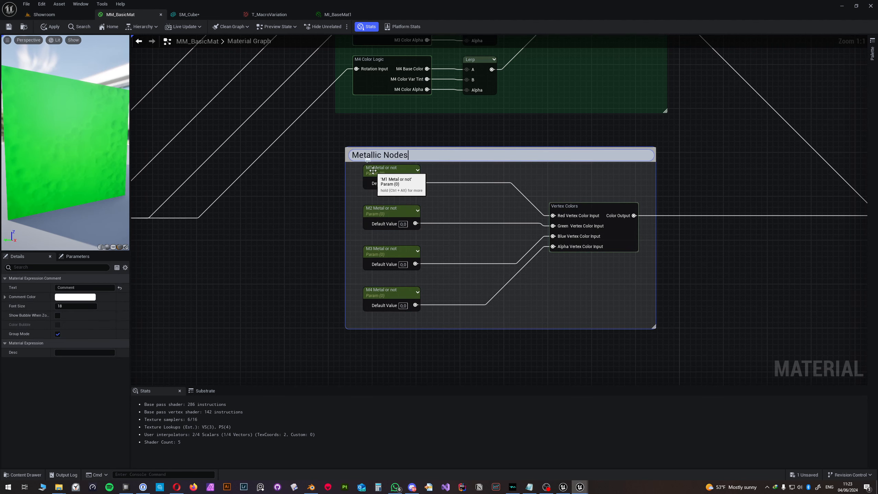
text(etallic Nodes)
key(Return)
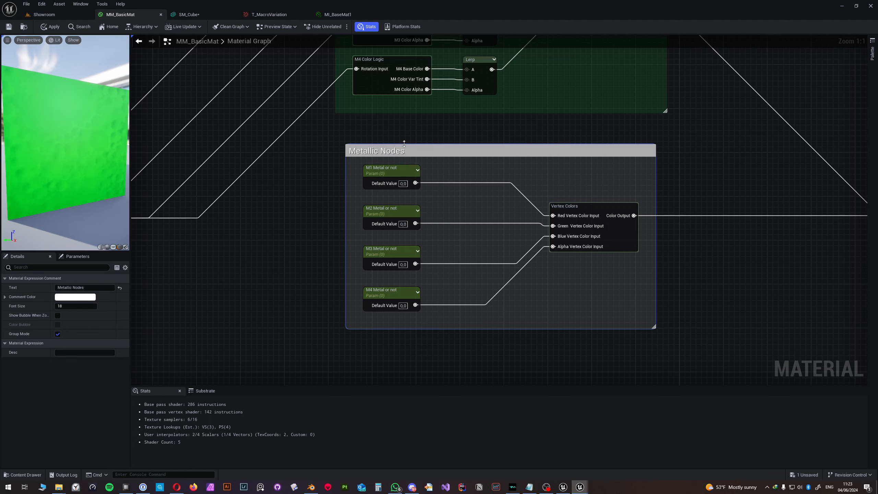
Step: Align the Metallic Nodes comment beneath Color Nodes, widen it to match, and shift its Vertex Colors node under the one above
drag(433, 152, 423, 151)
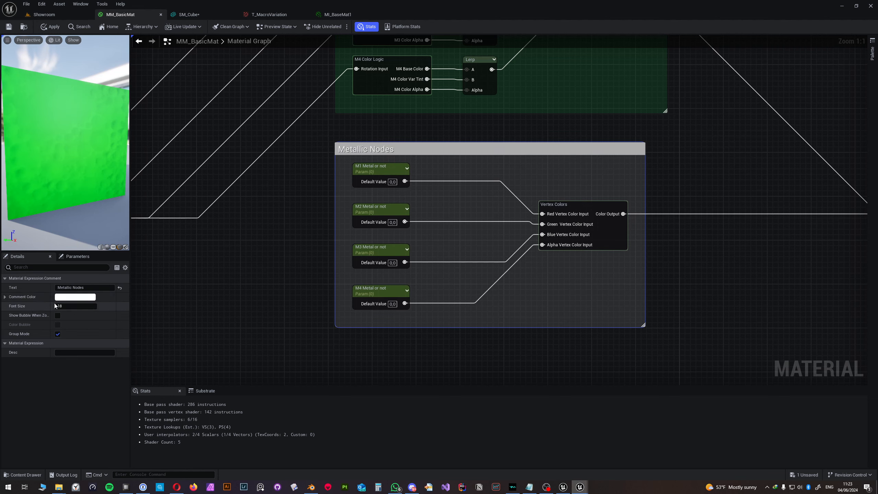
click(75, 297)
click(203, 295)
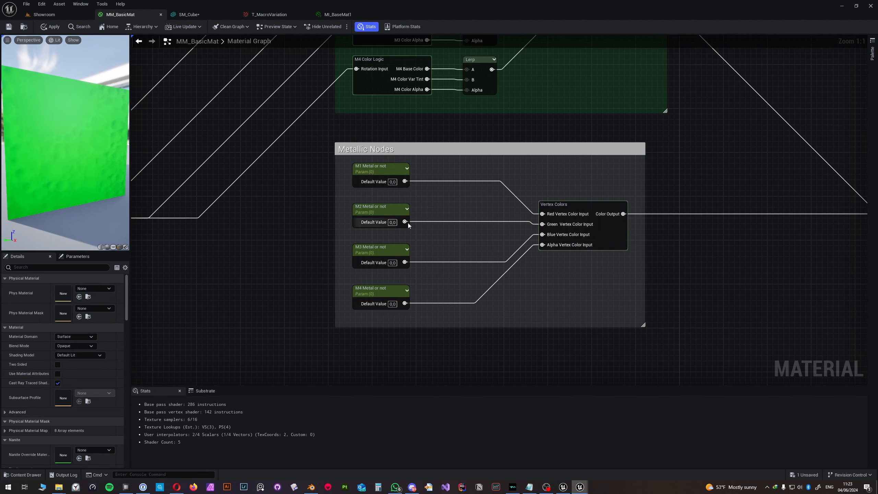
scroll(506, 318, down, 3)
right_drag(506, 317, 451, 386)
drag(494, 342, 511, 342)
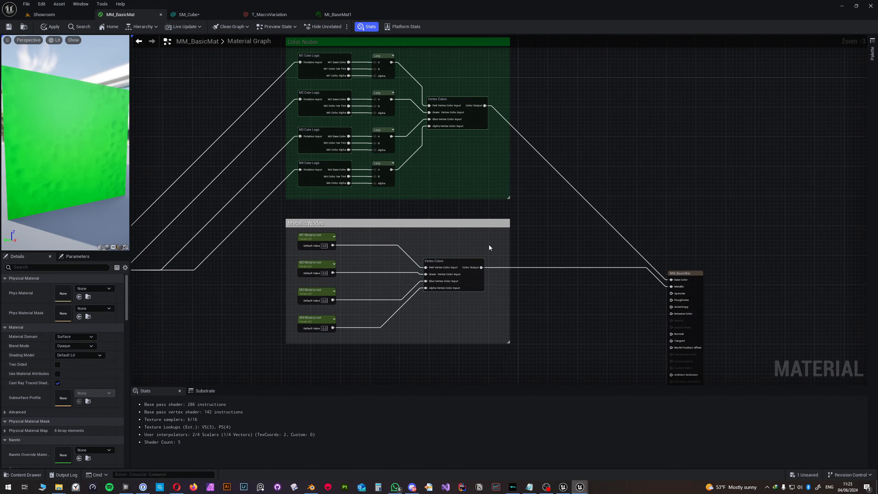
drag(447, 258, 457, 261)
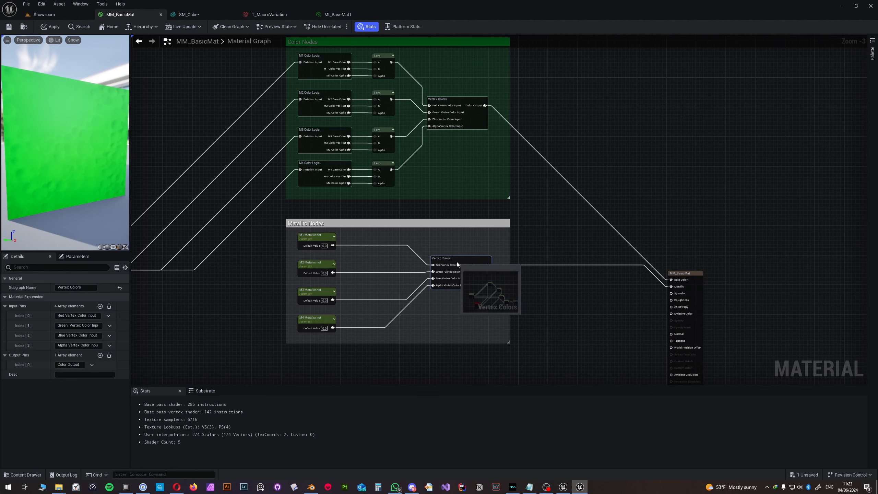
Step: Apply the material changes and view the multicoloured cube row in the Showroom level
right_drag(574, 332, 598, 270)
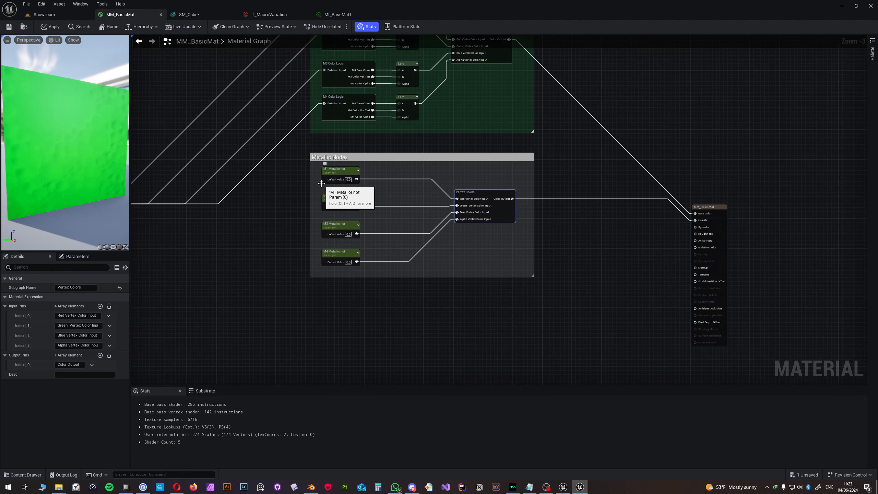
right_drag(399, 307, 406, 284)
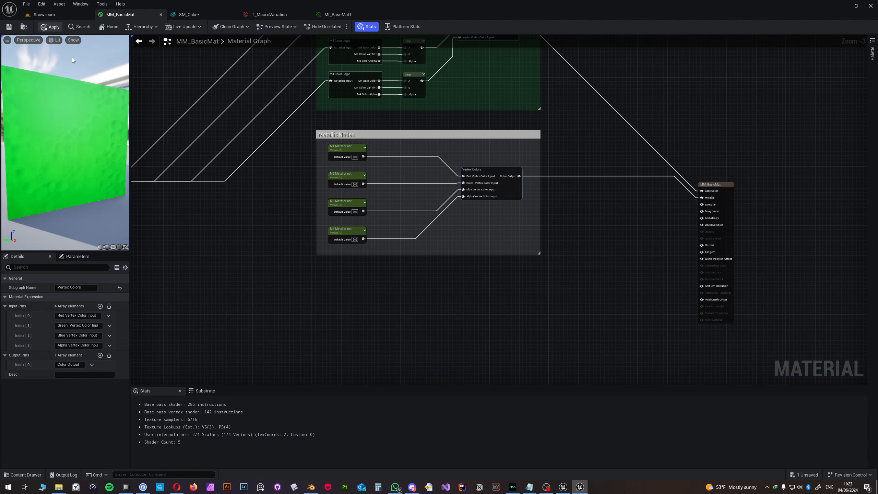
click(62, 16)
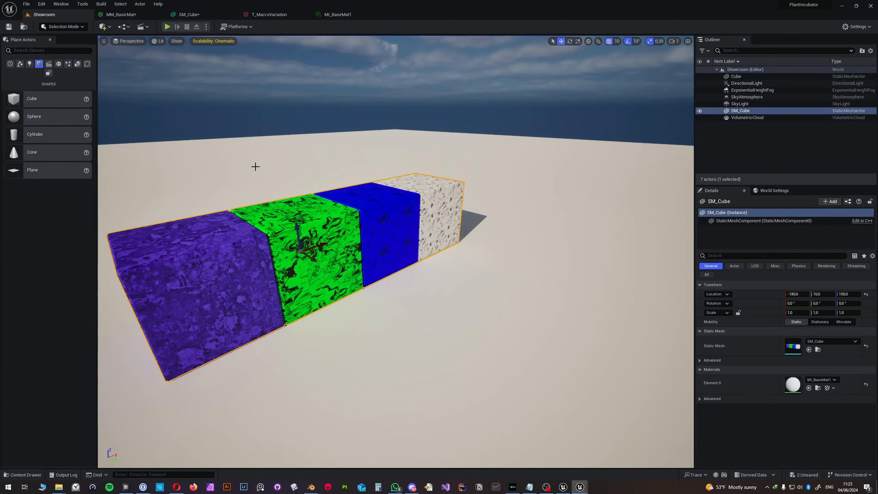
right_drag(231, 142, 208, 142)
key(d)
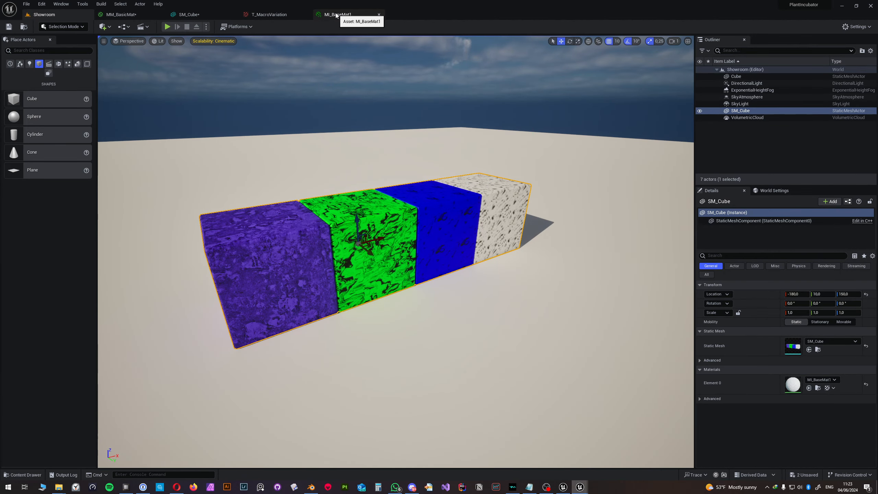
Step: Open MI_BaseMat1 in its own floating window, made taller and placed so the cubes in the Showroom viewport stay uncovered
click(577, 488)
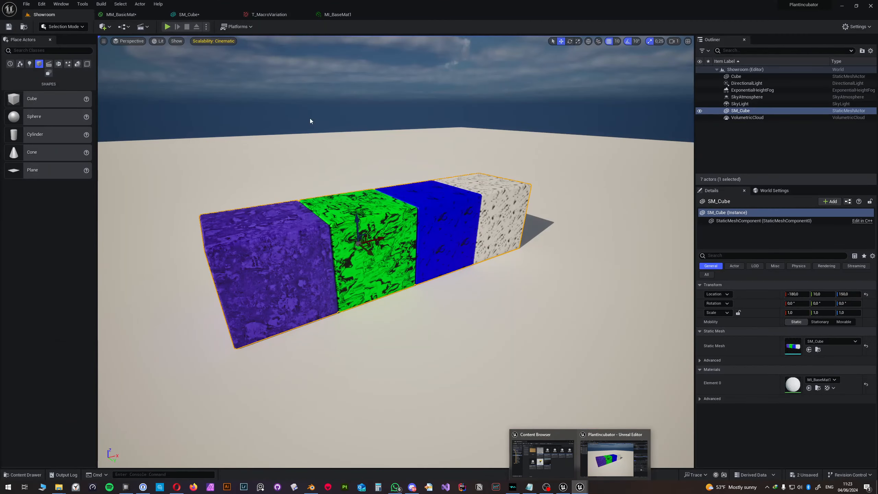
click(337, 14)
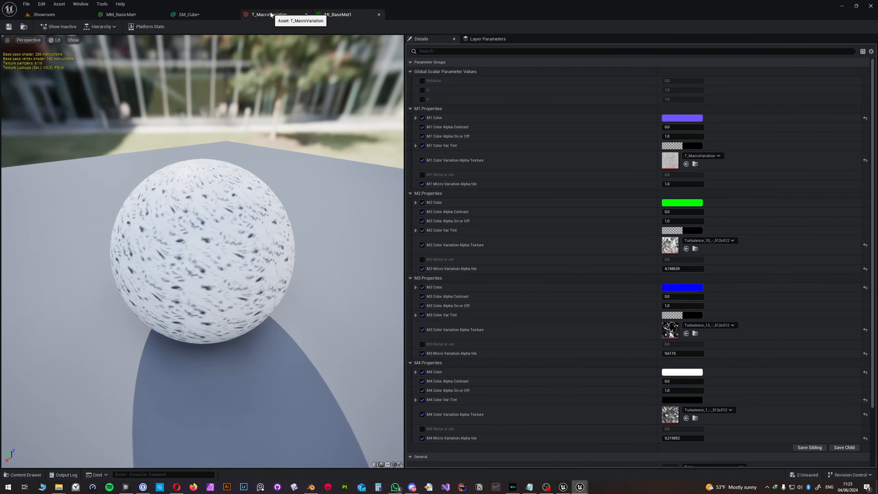
drag(347, 14, 583, 97)
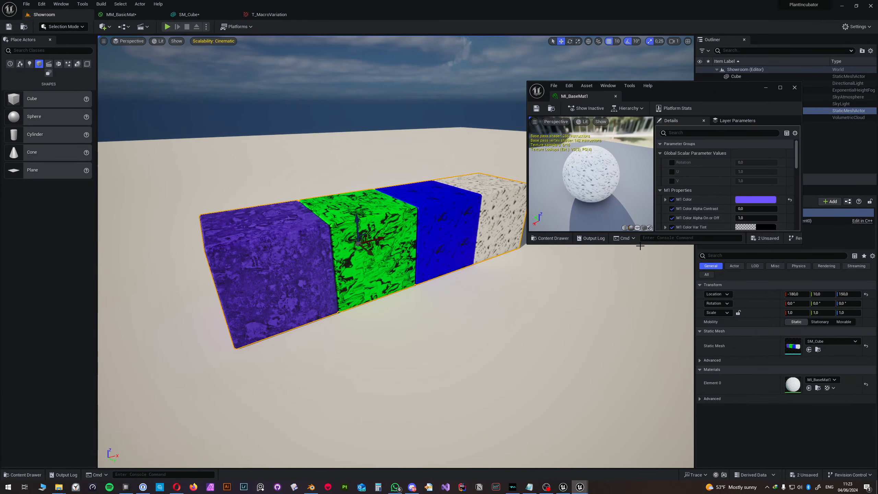
drag(641, 244, 641, 481)
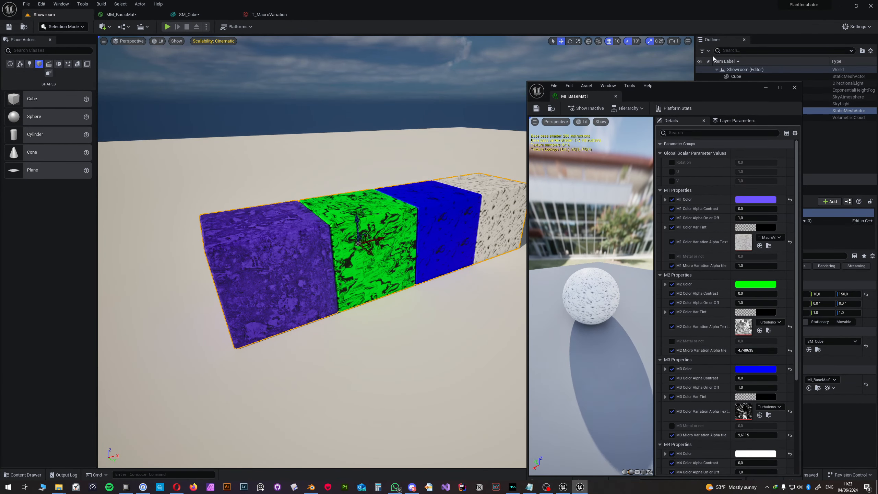
drag(688, 96, 720, 38)
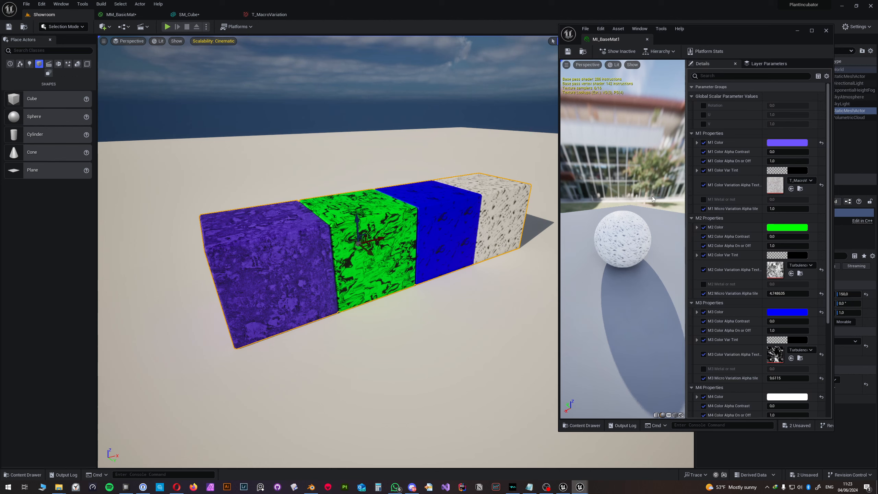
Step: Enable the M1 Metal or not override in MI_BaseMat1 and set it to 1.0
scroll(729, 166, down, 1)
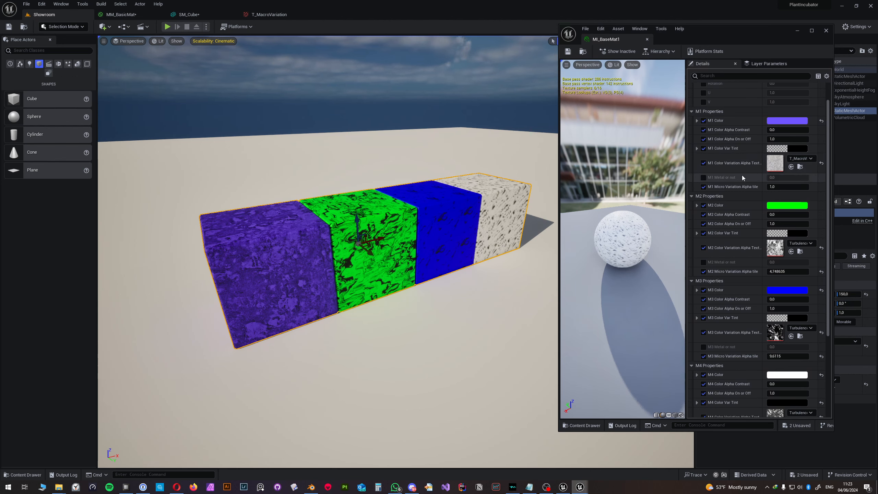
click(704, 177)
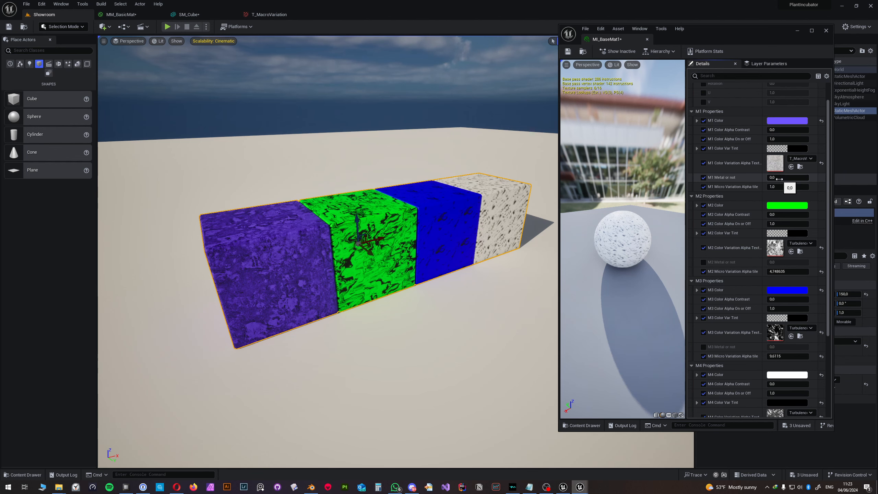
drag(779, 178, 806, 179)
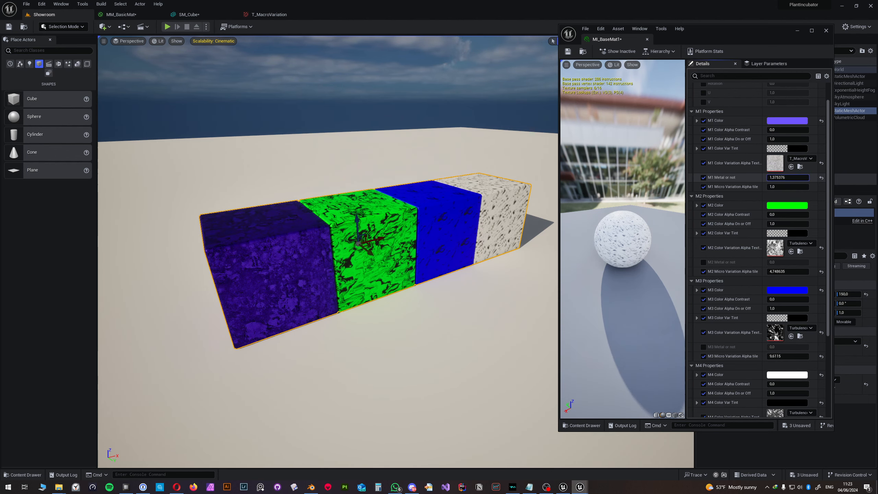
click(781, 179)
text(1)
key(Return)
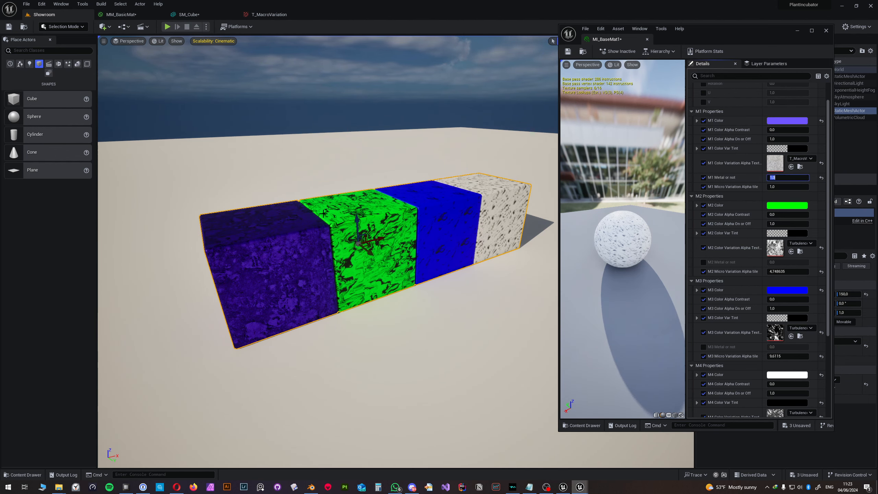
Step: Change M1 Color to a near-white shade while viewing the purple cube up close
right_drag(320, 210, 282, 209)
key(w)
key(d)
key(e)
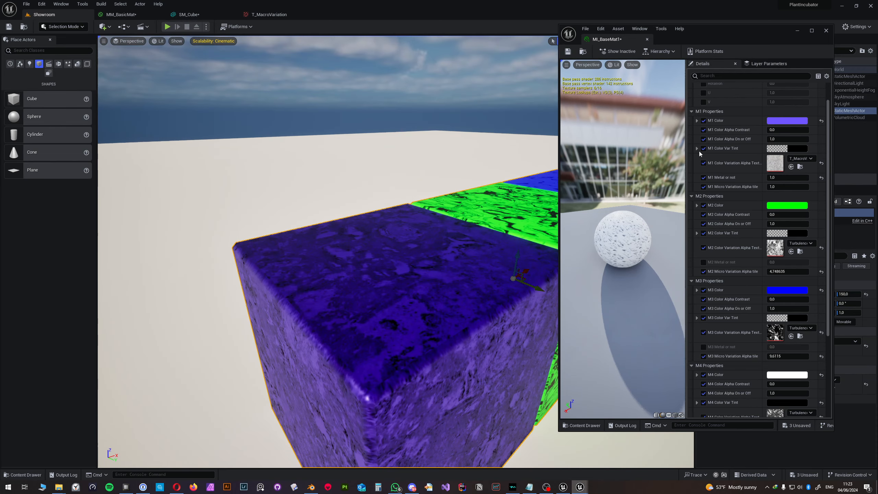
click(788, 121)
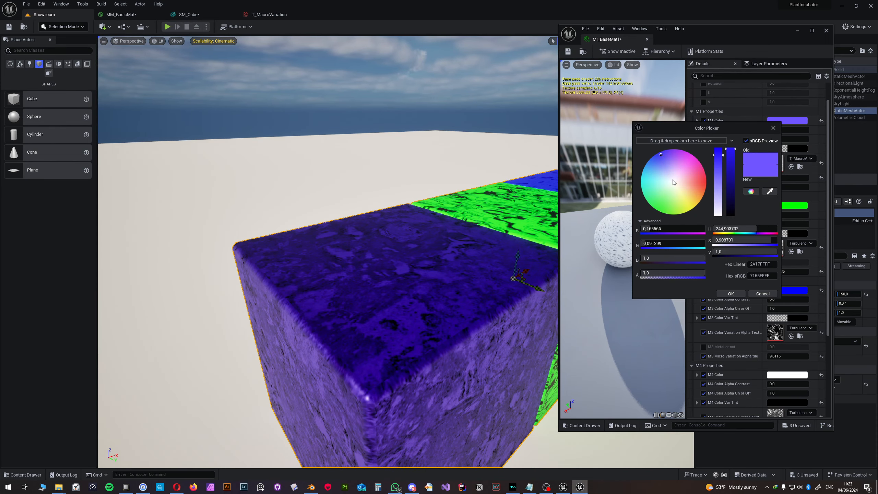
drag(673, 182, 678, 182)
click(731, 293)
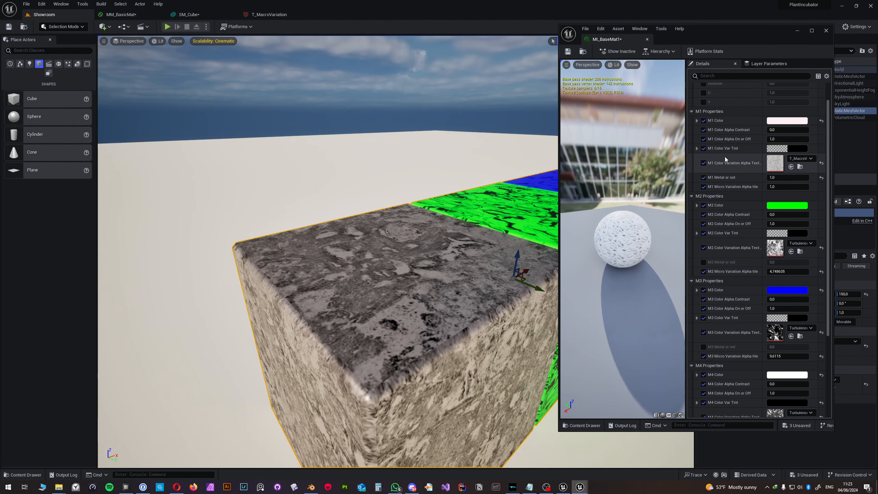
Step: Turn off the M1 Color Variation Alpha Texture override and inspect the metallic M1 cube from several angles
click(703, 163)
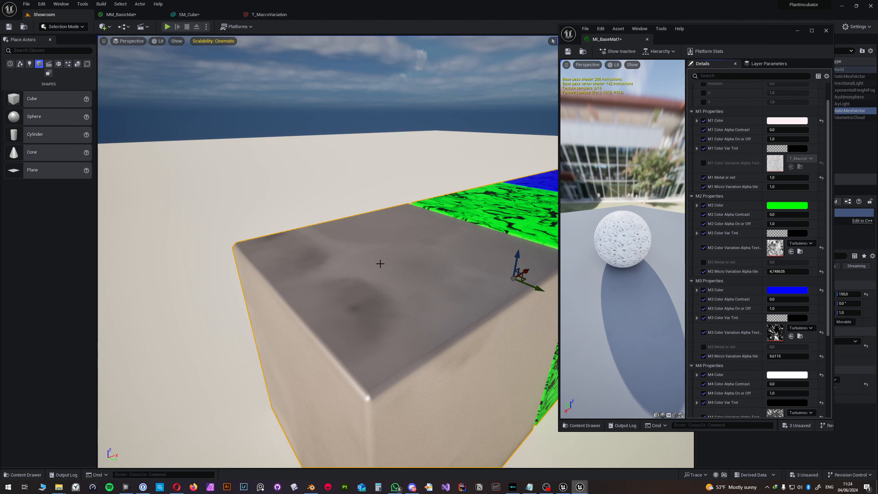
key(s)
right_drag(380, 263, 304, 299)
key(d)
key(w)
key(d)
key(w)
key(a)
key(d)
key(s)
key(w)
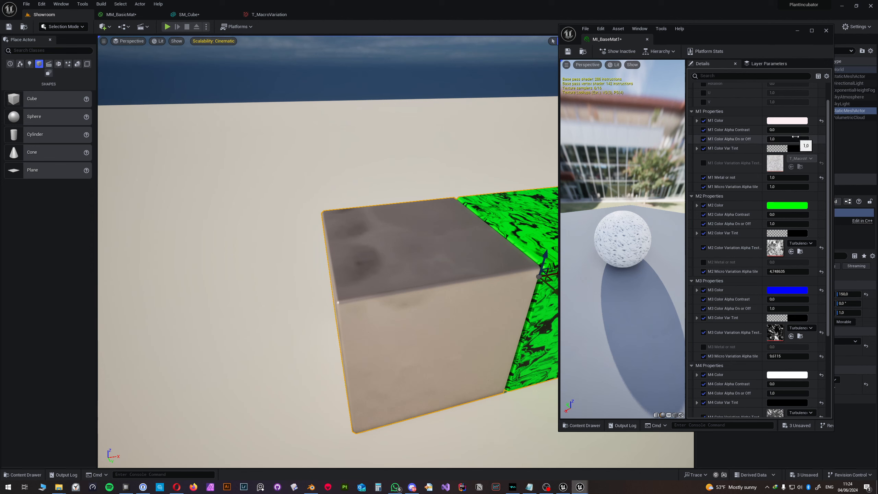
Step: Try raising M1 Color Alpha On or Off to about 270, inspect the cube, and return the value to 1.0
drag(795, 137, 823, 136)
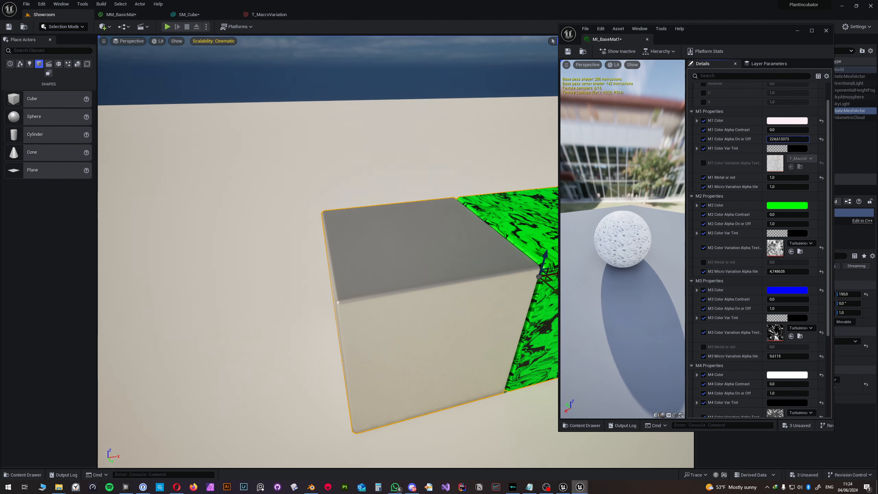
key(s)
mouse_move(490, 235)
right_down()
mouse_move(498, 221)
mouse_move(484, 251)
right_up()
key(w)
key(s)
click(778, 139)
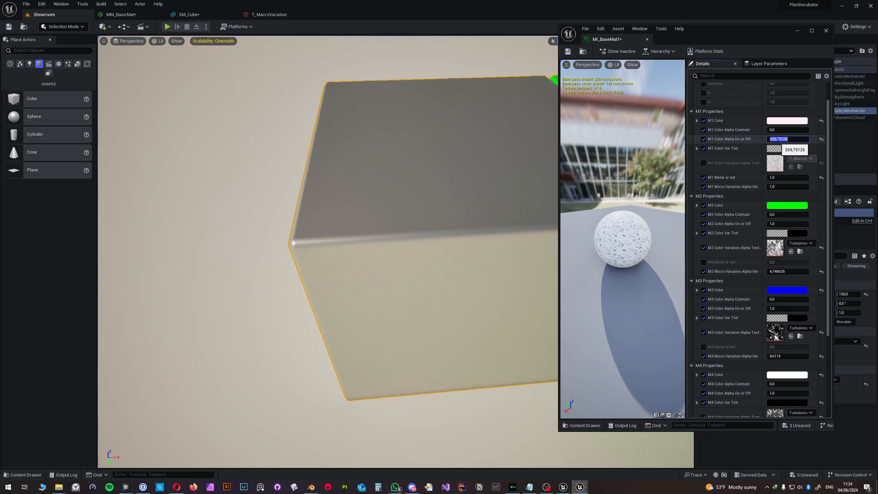
text(4)
key(Return)
key(Return)
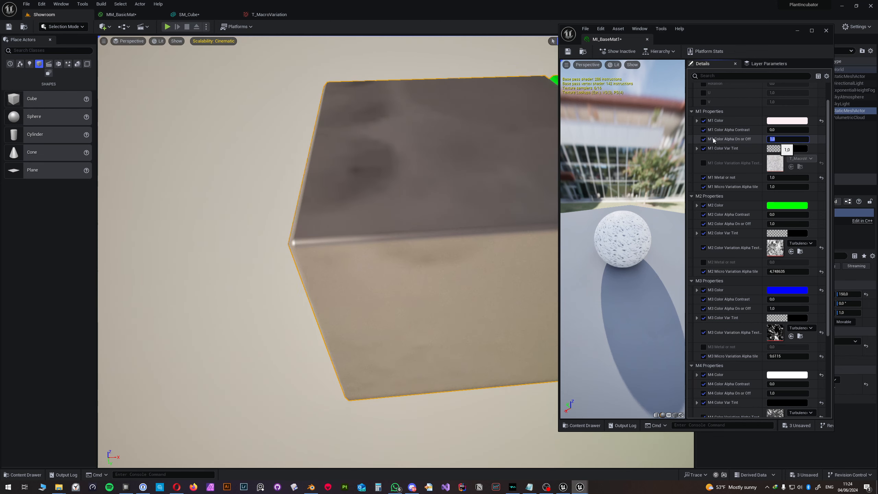
Step: Turn the M1 Color Variation Alpha Texture override back on in MI_BaseMat1 and check which texture it uses
right_drag(392, 191, 391, 191)
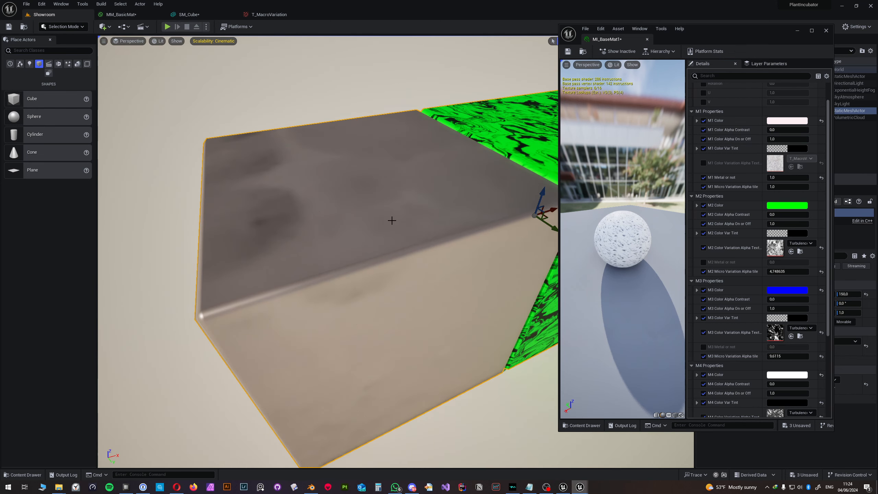
scroll(392, 220, down, 4)
click(703, 163)
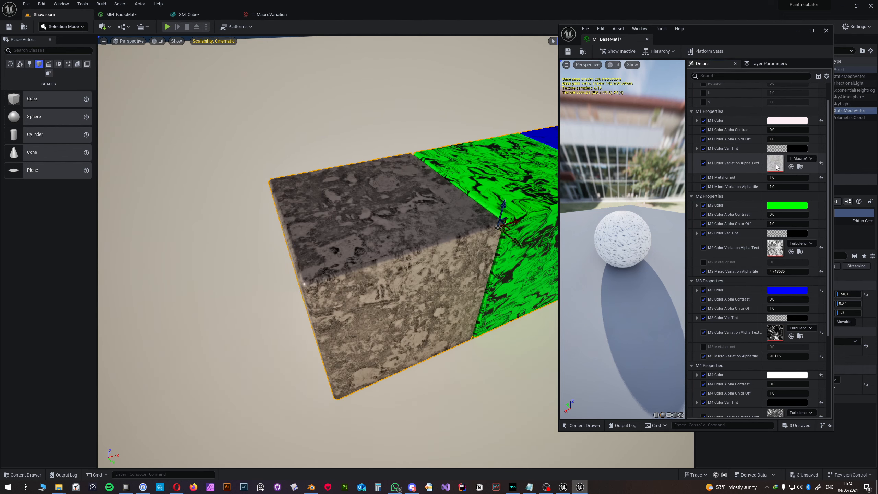
click(799, 158)
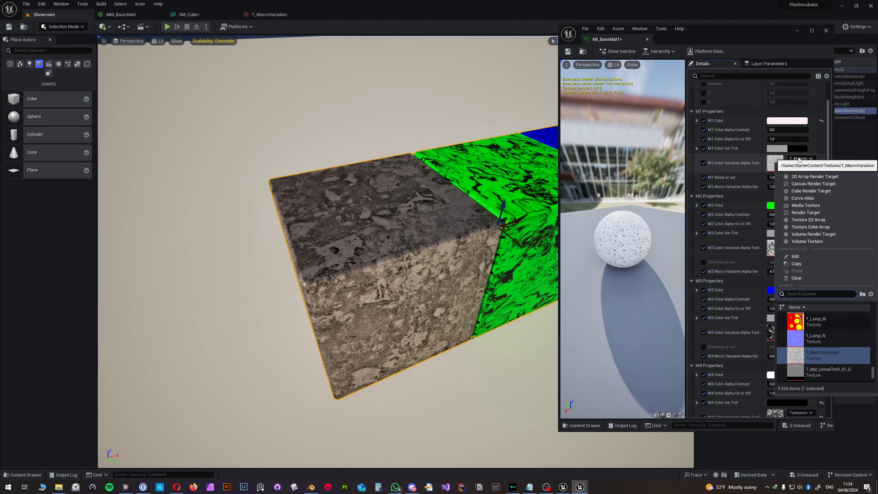
click(733, 164)
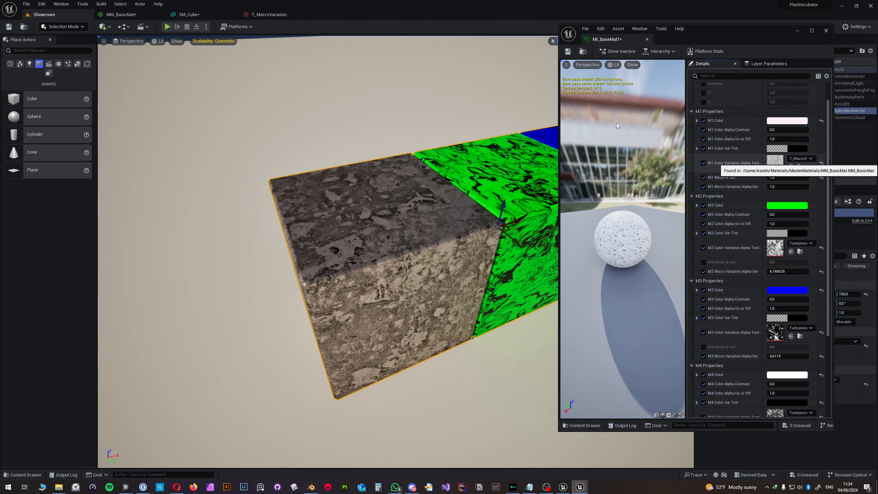
Step: Open the M1 Color Logic subgraph of MM_BasicMat and select its M1 Color Variation Alpha Texture parameter
click(121, 14)
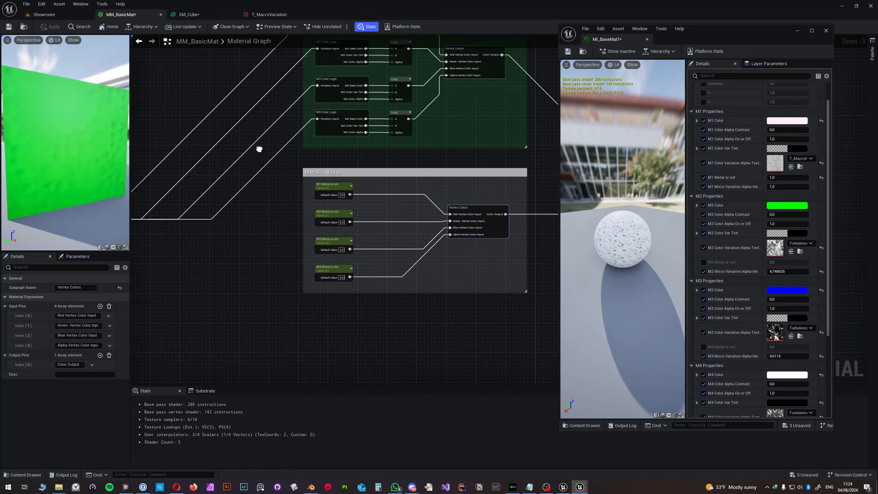
right_drag(259, 149, 290, 217)
double_click(317, 146)
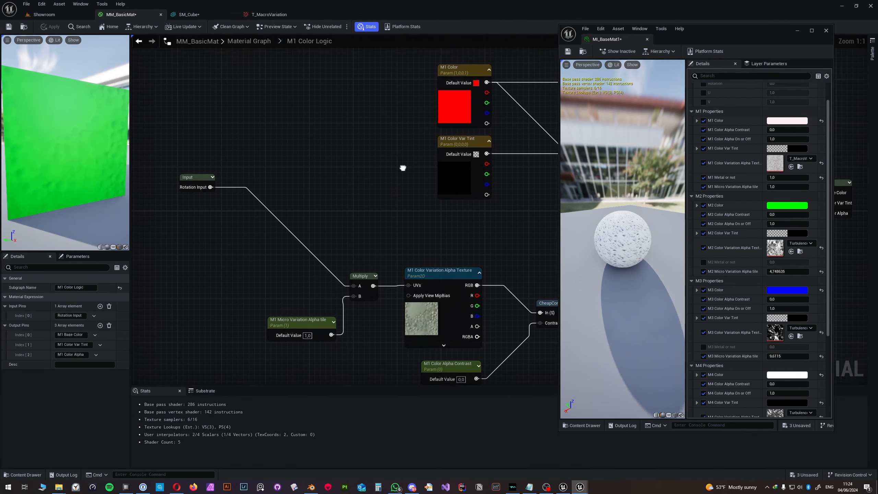
click(321, 240)
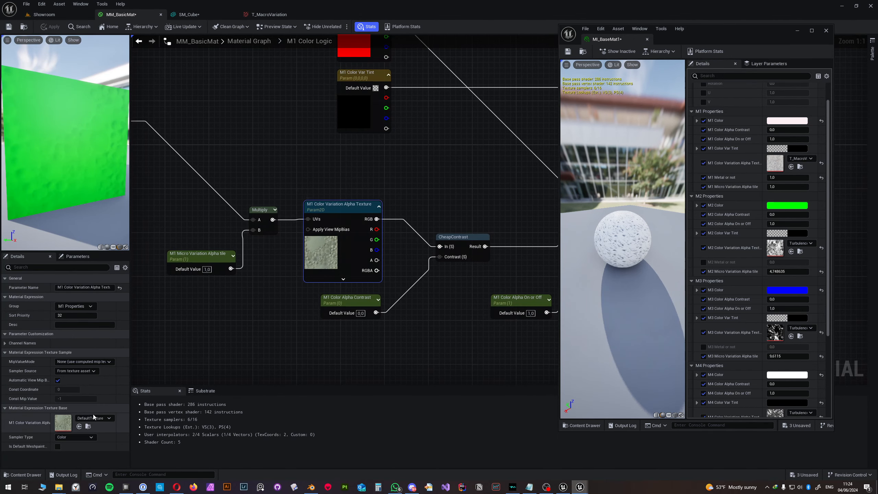
Step: Try T_White_srgb as the default texture of the M1 Color Variation Alpha Texture parameter and apply the material
click(108, 418)
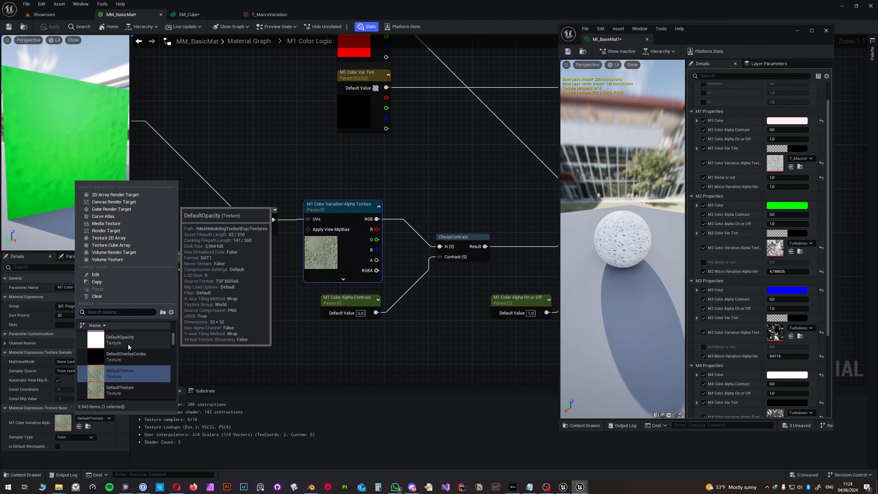
text(white)
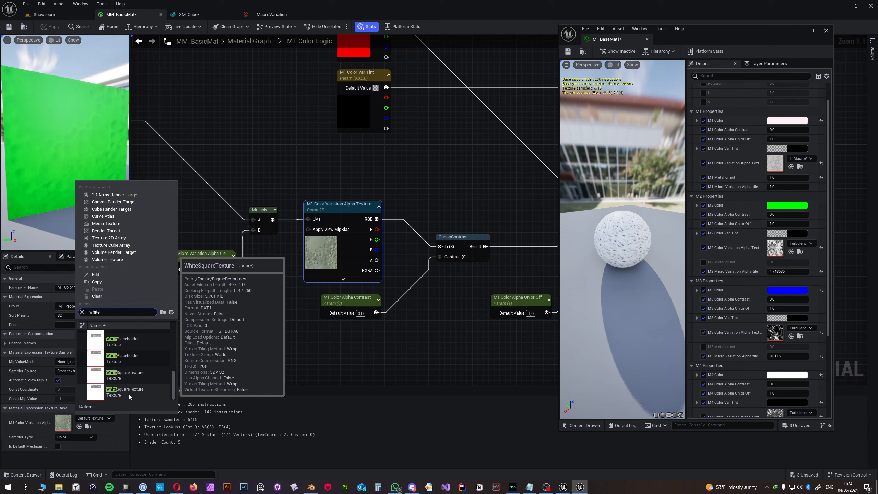
scroll(129, 394, up, 1)
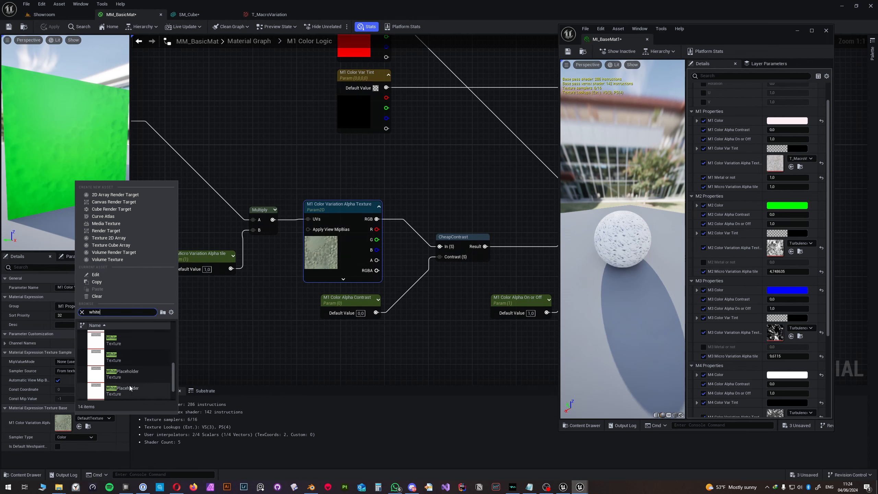
scroll(128, 352, up, 1)
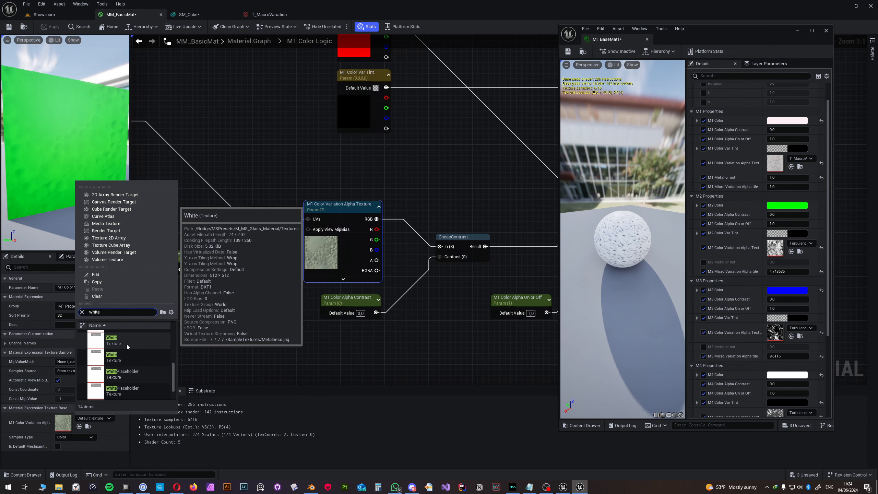
scroll(127, 346, up, 2)
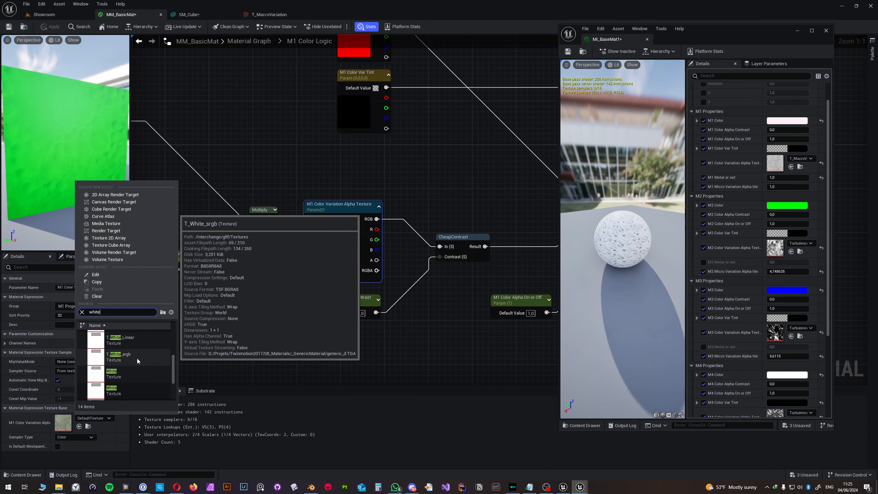
scroll(136, 358, up, 1)
scroll(136, 357, up, 1)
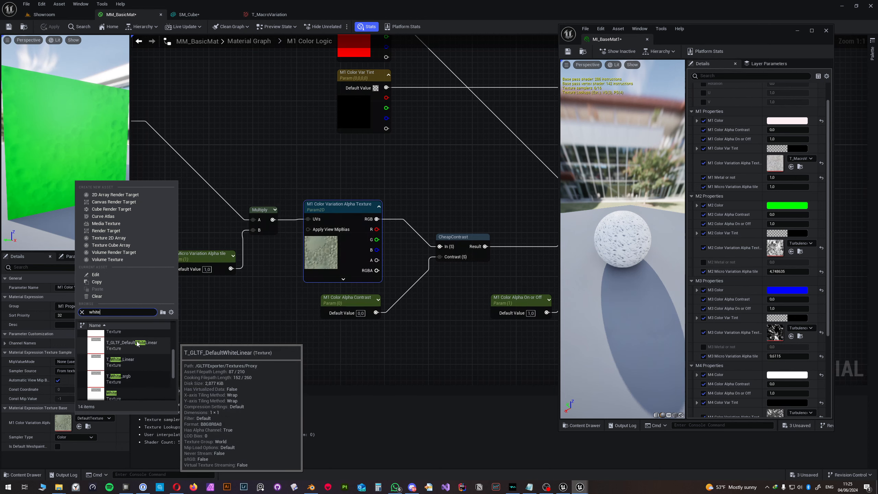
scroll(136, 344, up, 1)
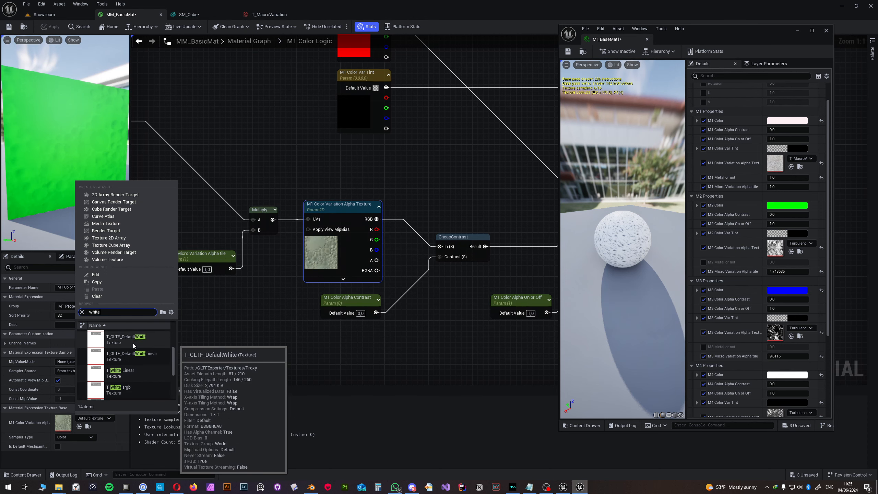
scroll(129, 358, down, 2)
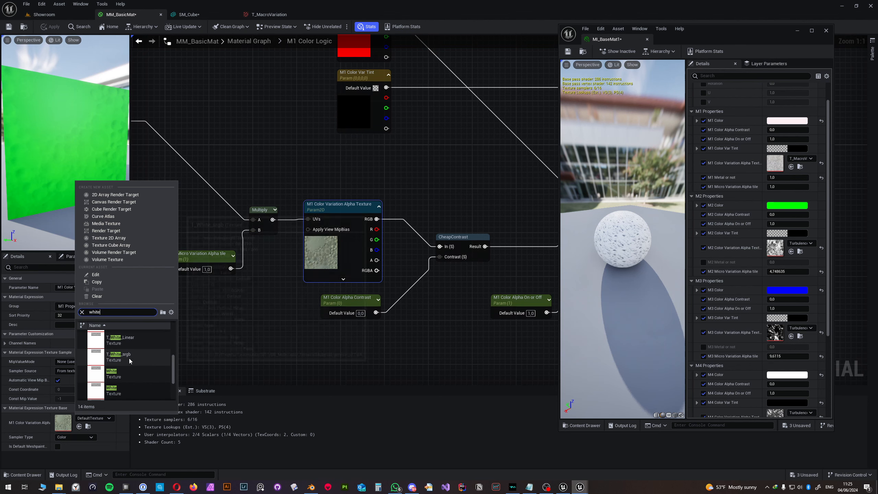
click(129, 358)
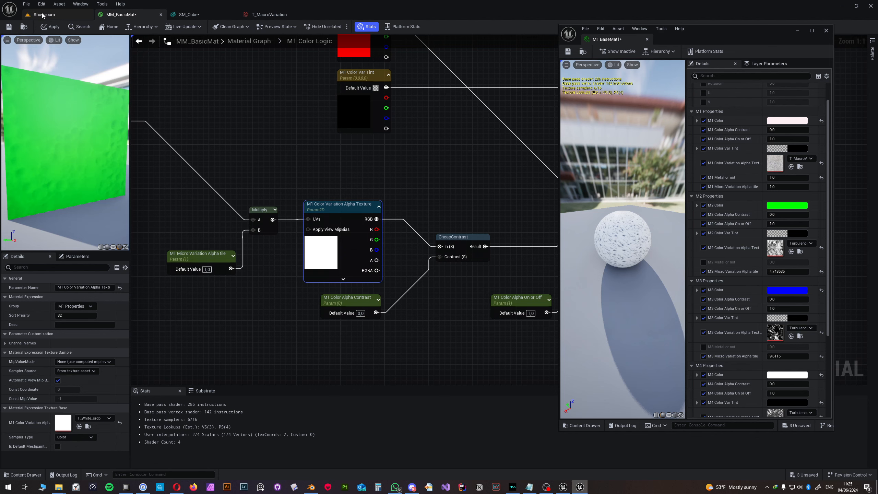
click(51, 27)
Step: Disable the M1 Color Variation Alpha Texture override in MI_BaseMat1 and inspect the M1 part of the cube in the Showroom level
click(51, 15)
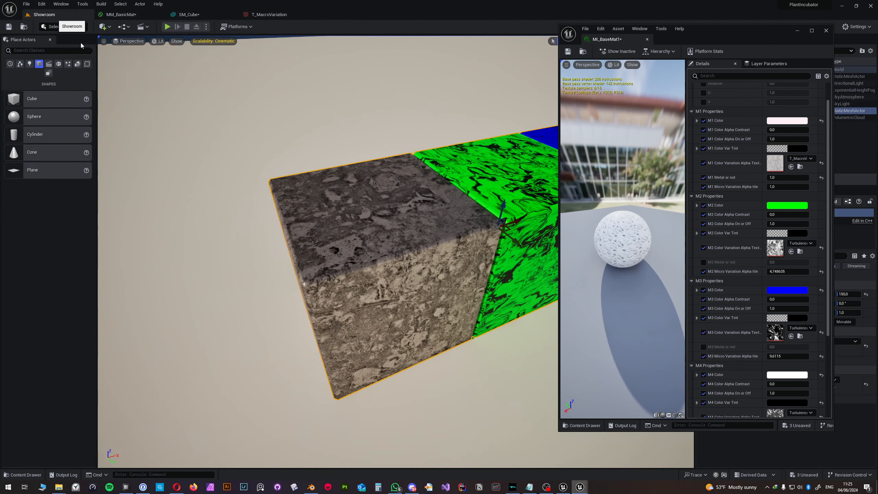
click(702, 163)
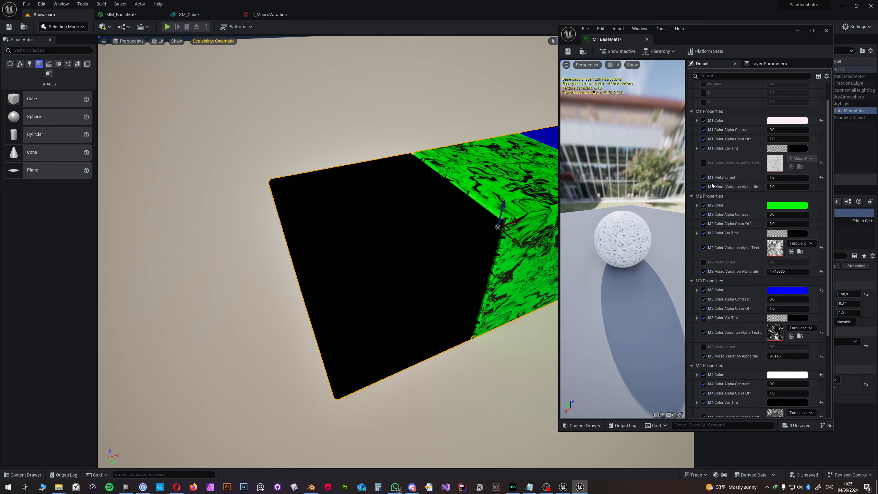
scroll(723, 182, up, 2)
right_drag(449, 235, 449, 273)
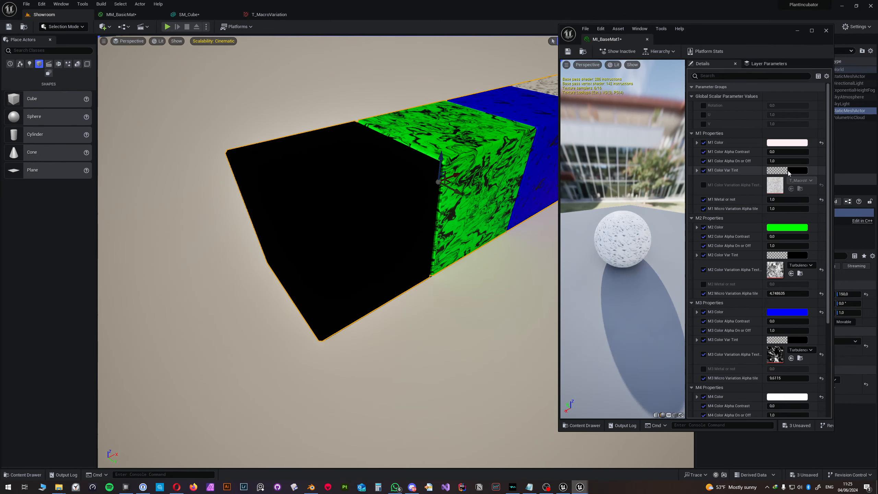
Step: Set the default texture of M1 Color Variation Alpha Texture in MM_BasicMat to T_Black_srgb and save the material
click(107, 17)
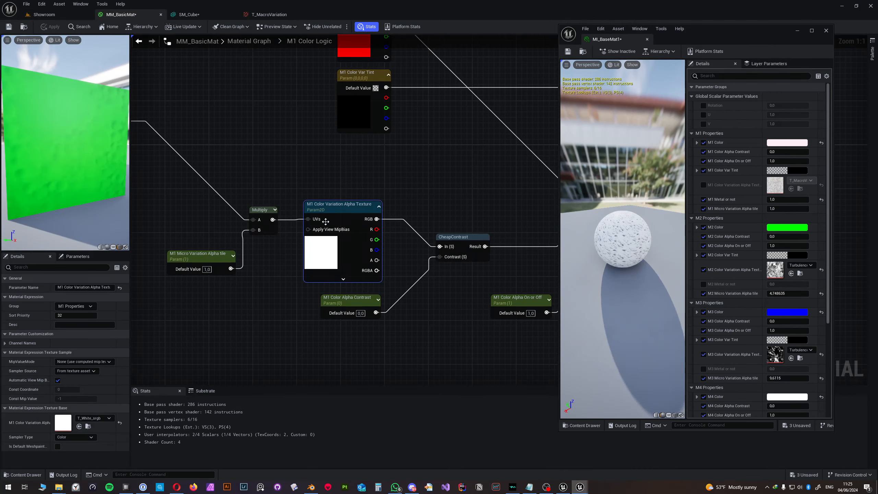
click(90, 418)
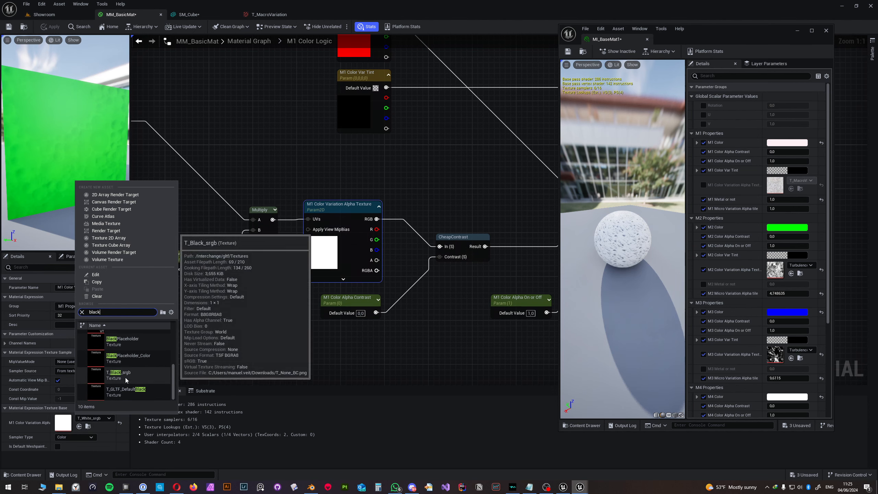
click(114, 377)
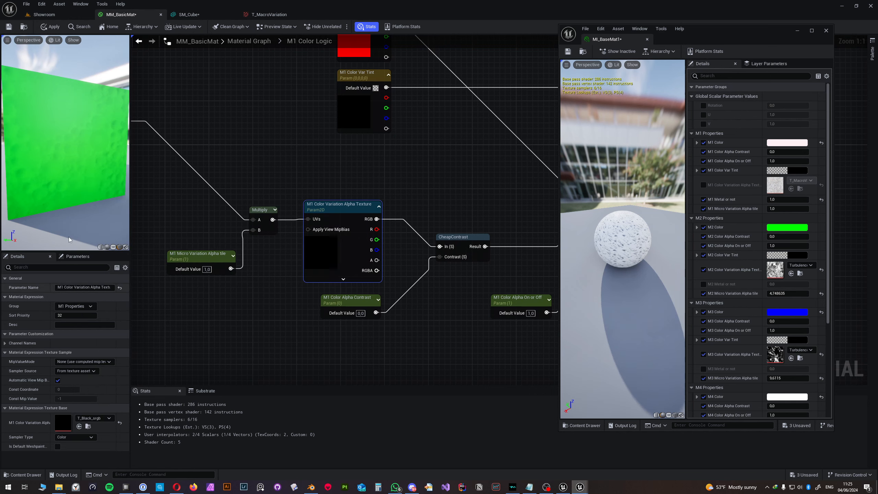
click(8, 28)
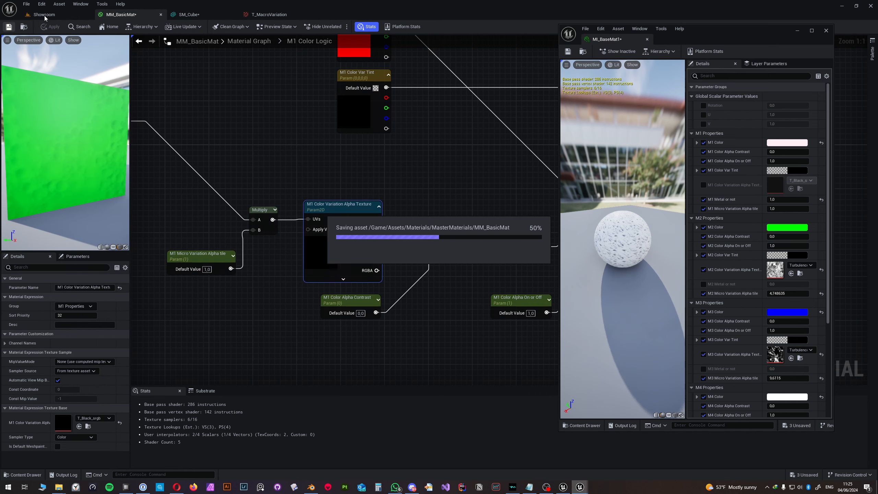
Step: Set M1 Metal or not to 0 in MI_BaseMat1 and inspect the cube in the Showroom level
click(45, 15)
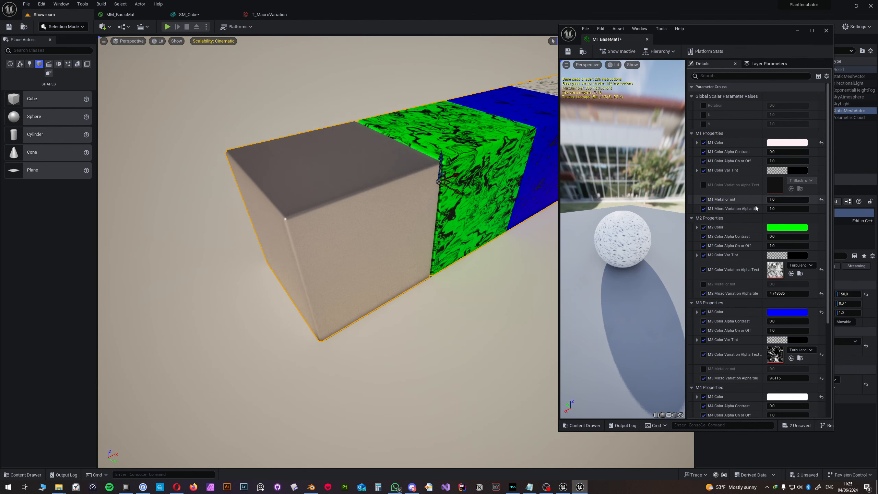
click(782, 197)
text(0)
key(Return)
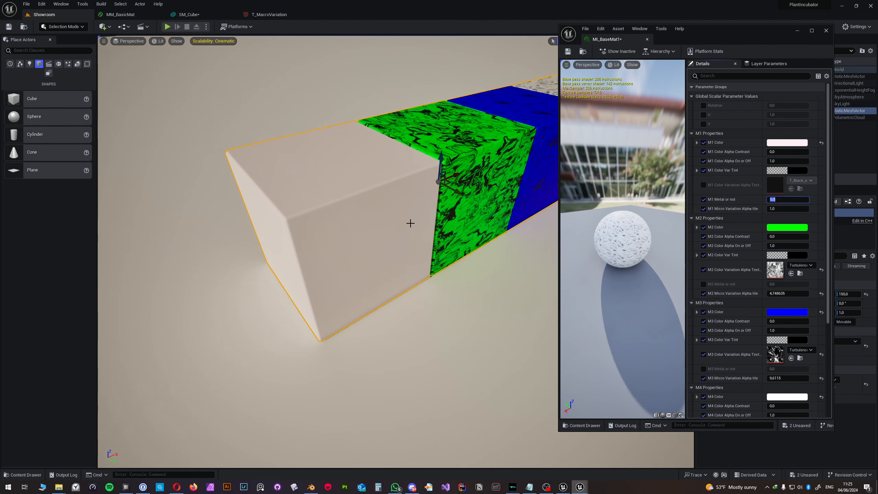
right_drag(409, 222, 380, 210)
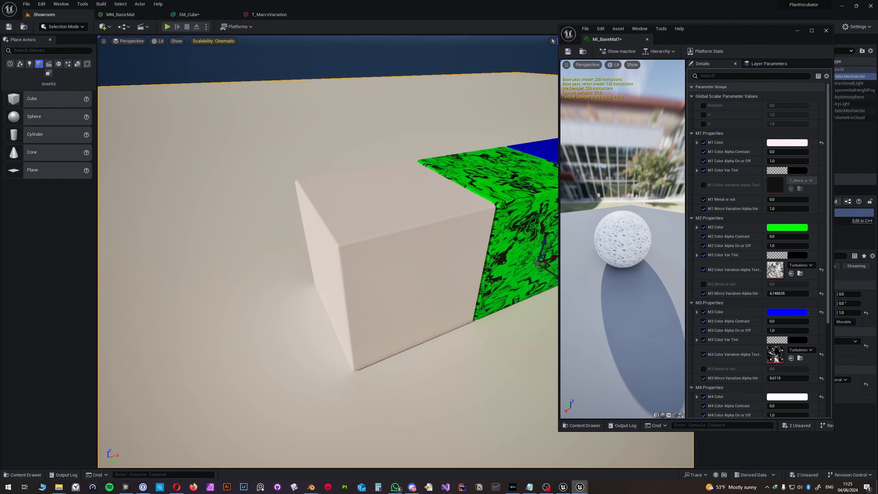
right_drag(328, 262, 338, 239)
Step: In the M2 Color Logic subgraph of MM_BasicMat, set M2 Color Variation Alpha Texture's default to T_Black_srgb and apply the material
click(120, 14)
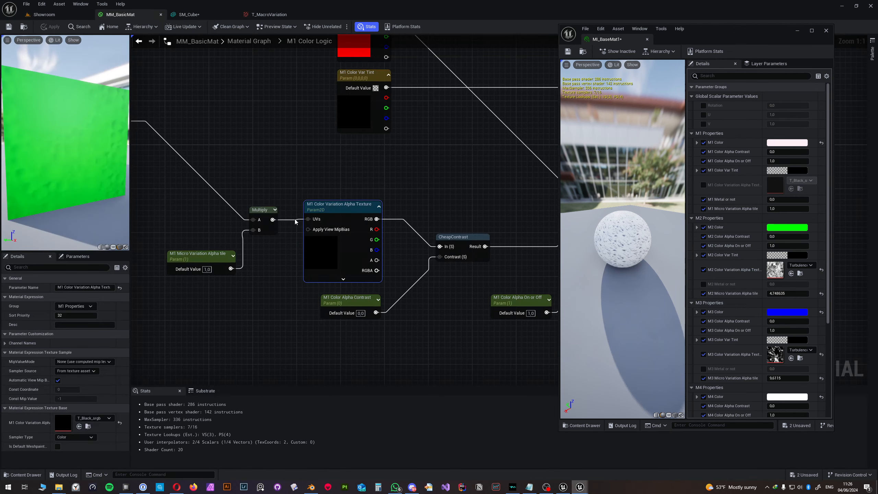
click(250, 41)
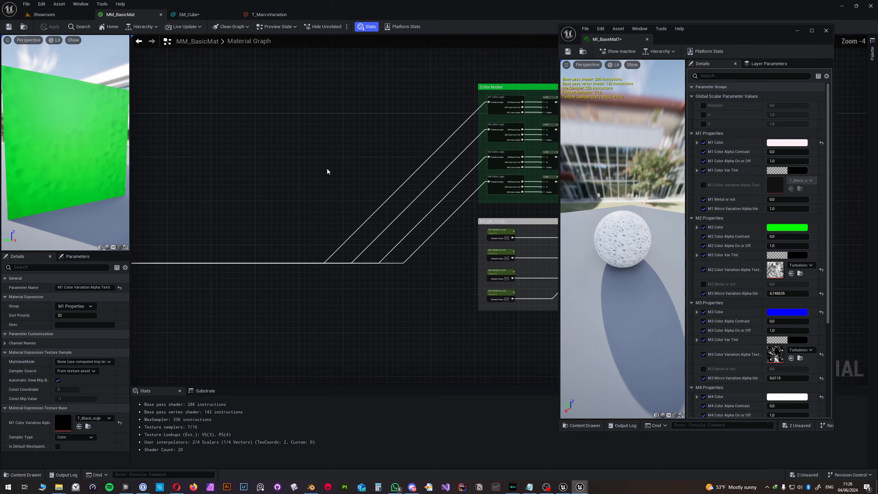
double_click(375, 173)
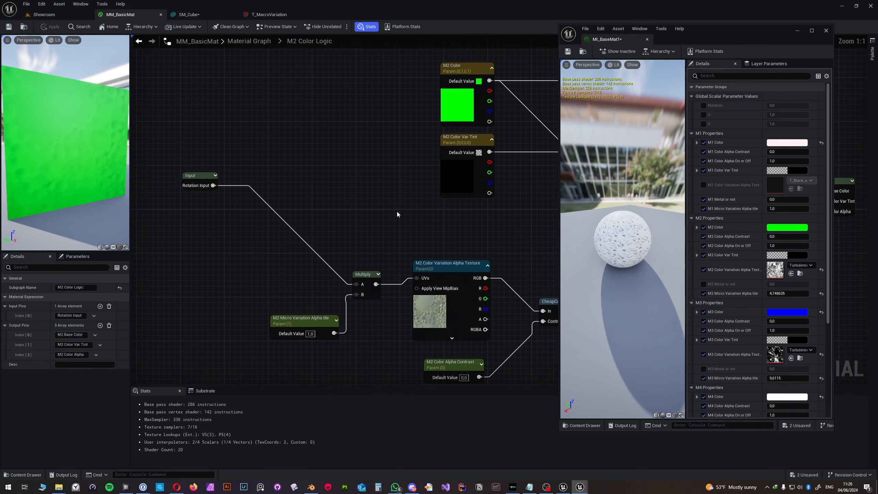
click(359, 229)
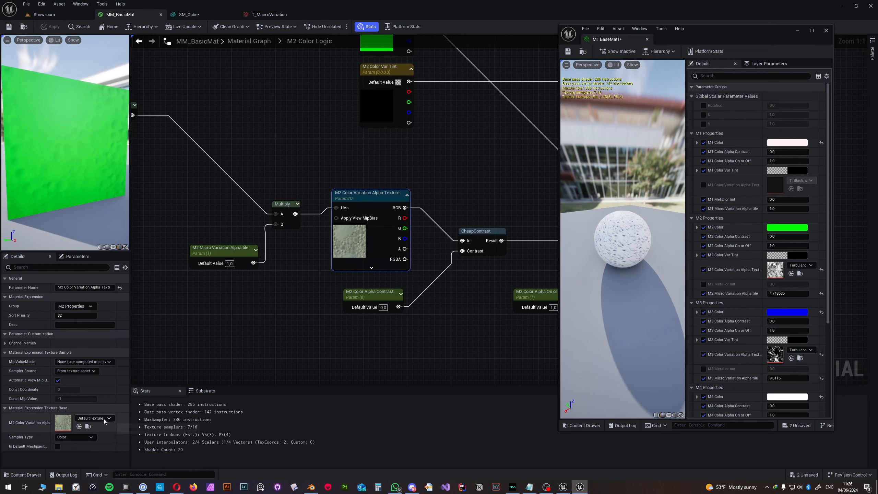
click(92, 419)
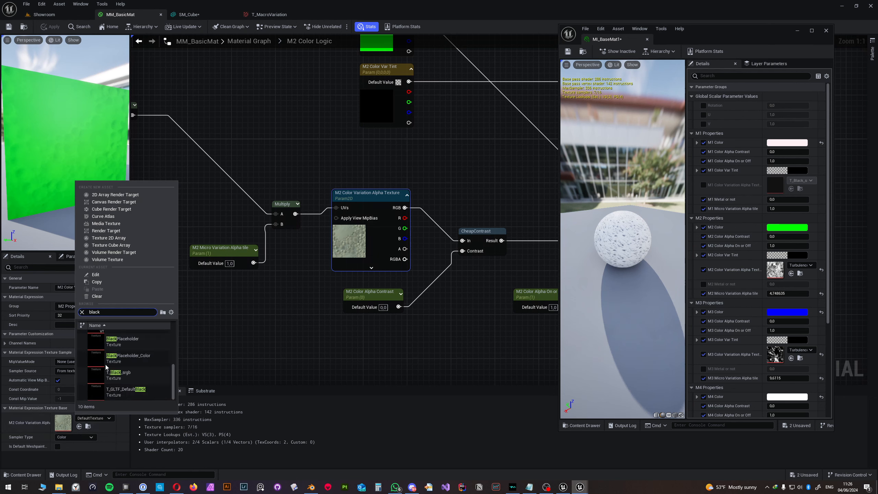
click(127, 374)
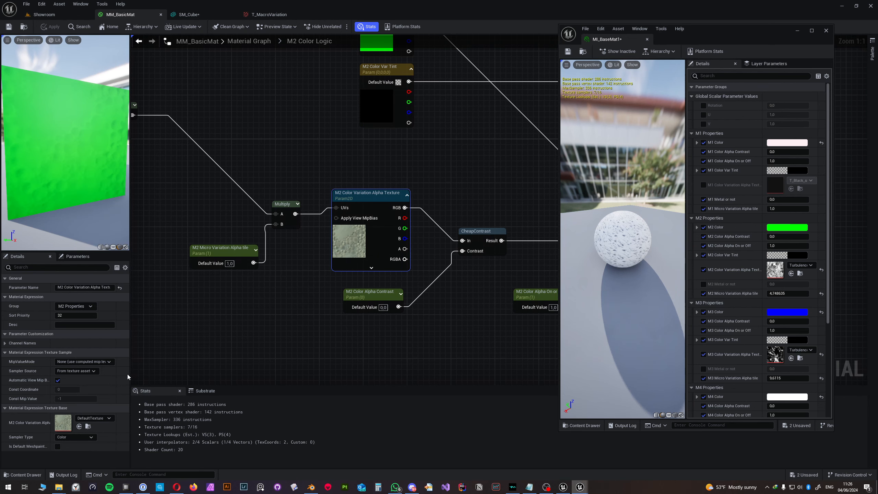
click(50, 27)
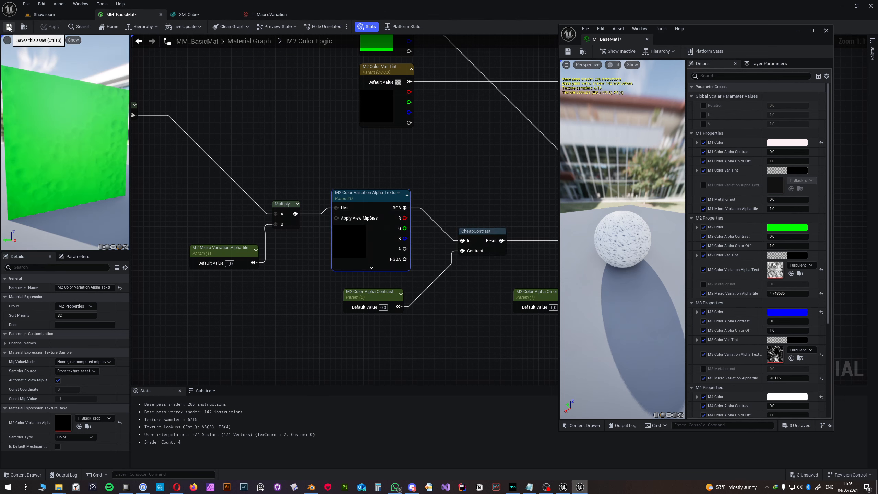
Step: In the M3 Color Logic subgraph, set M3 Color Variation Alpha Texture's default to T_Black_srgb and save the material
click(249, 41)
right_drag(372, 192, 341, 201)
scroll(341, 202, up, 3)
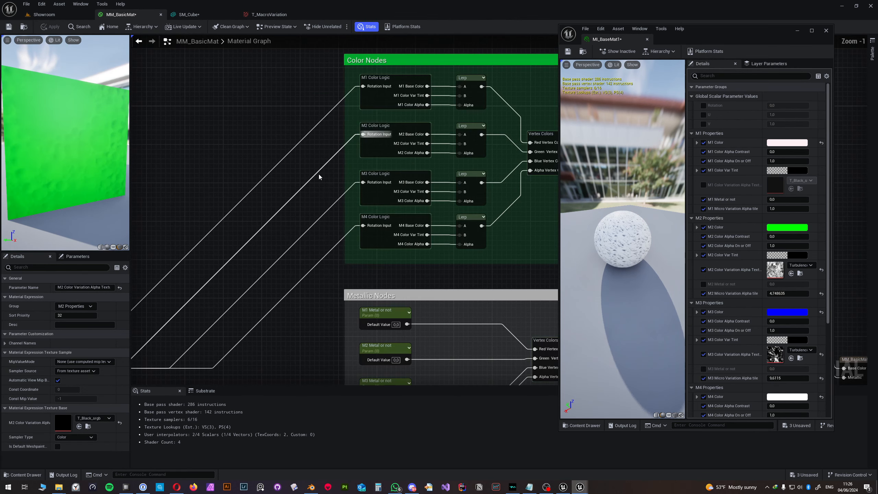
double_click(376, 193)
right_drag(374, 240, 339, 224)
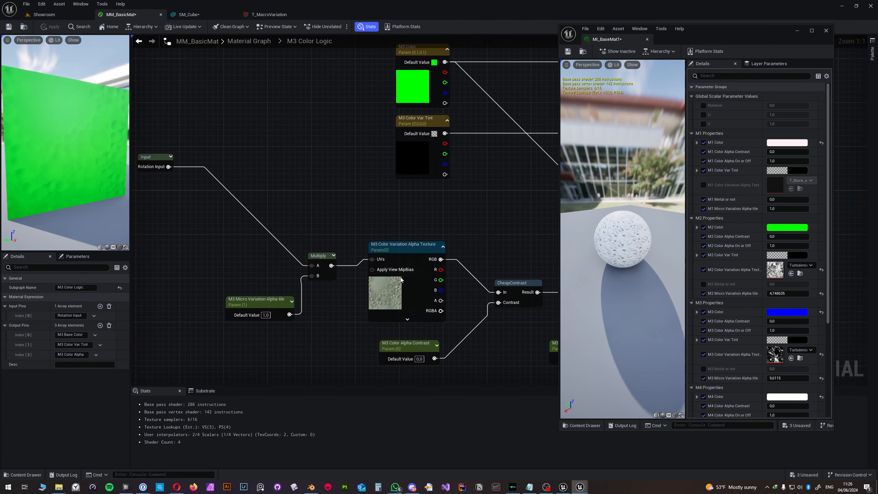
click(402, 281)
click(87, 418)
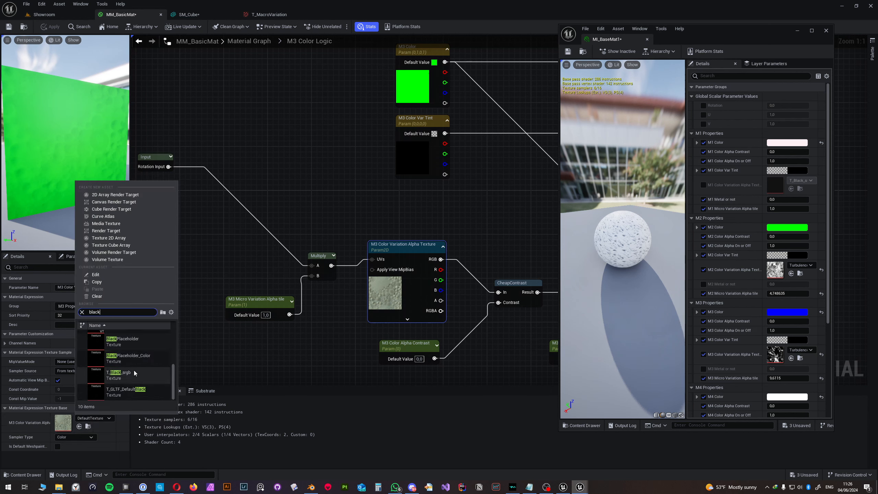
click(133, 373)
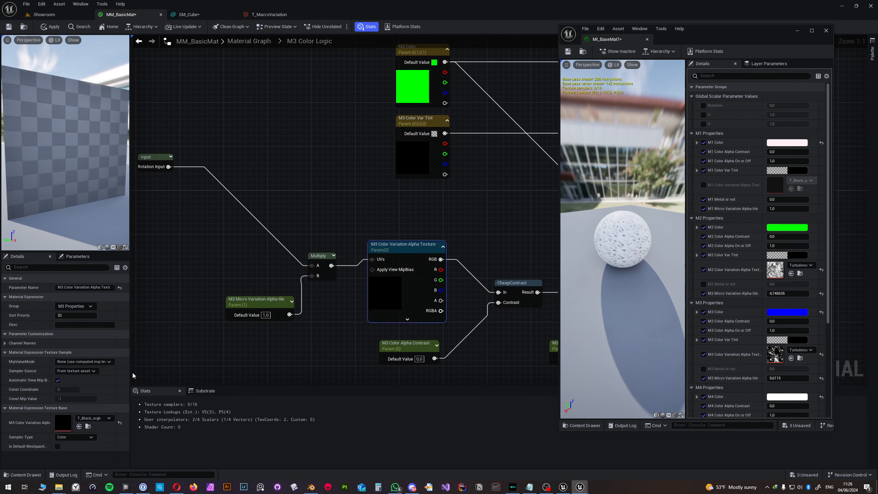
click(8, 27)
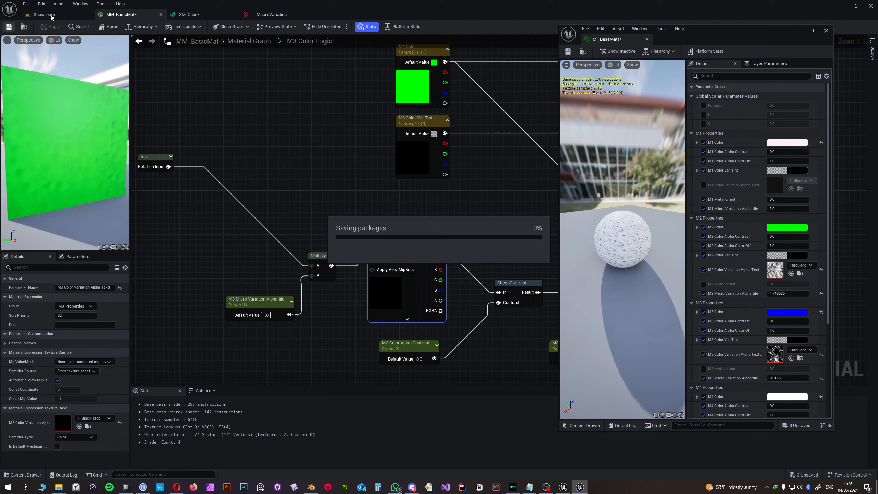
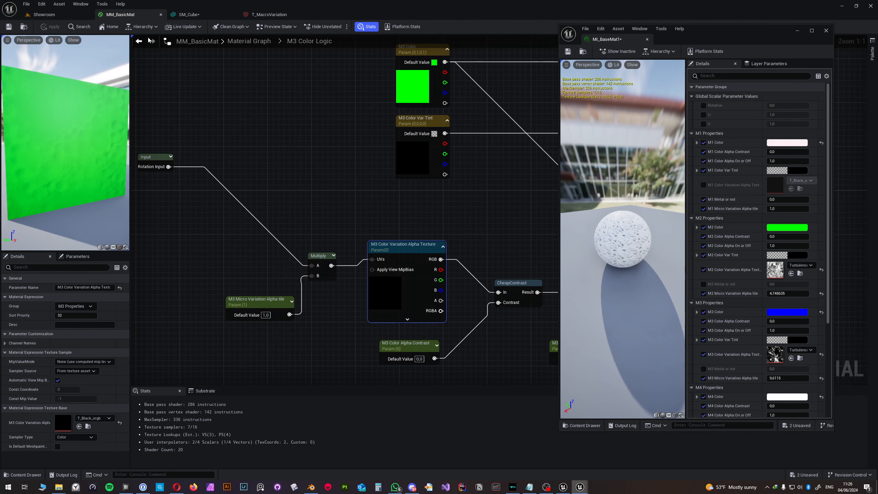
Step: In the M4 Color Logic subgraph, set M4 Color Variation Alpha Texture's default to T_Black_srgb, and apply and save the material
click(249, 41)
right_drag(335, 184, 261, 188)
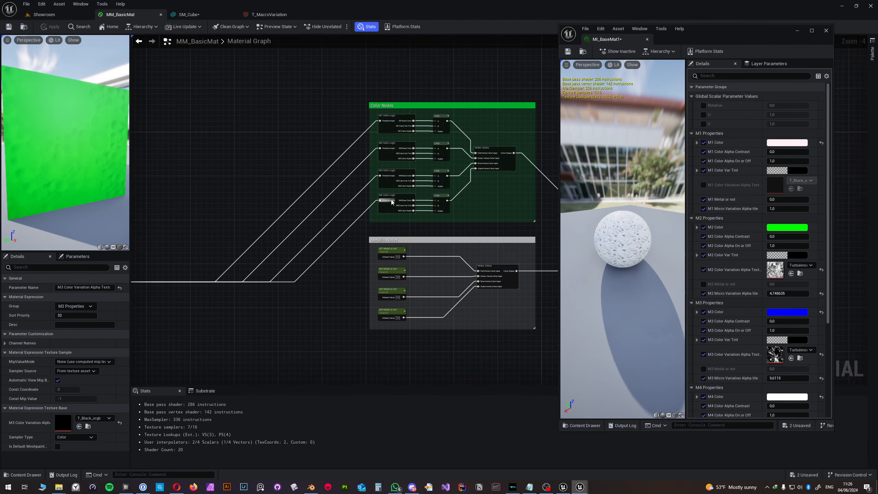
double_click(392, 205)
click(431, 310)
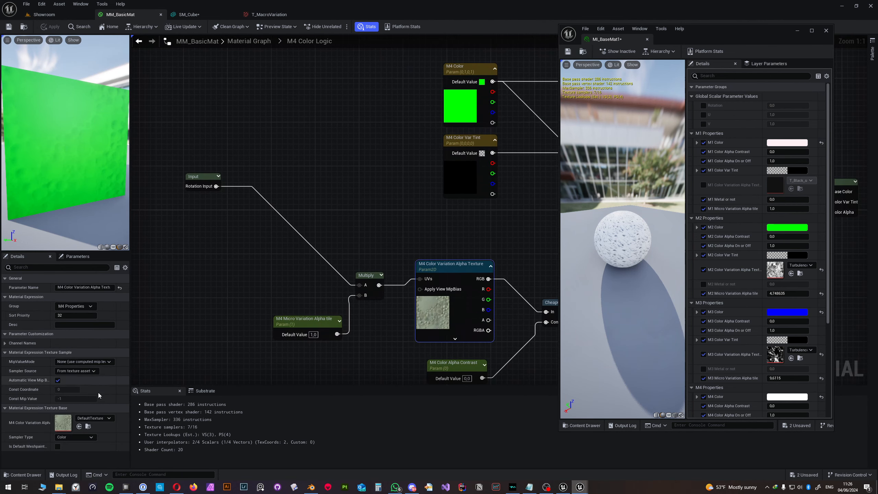
click(91, 418)
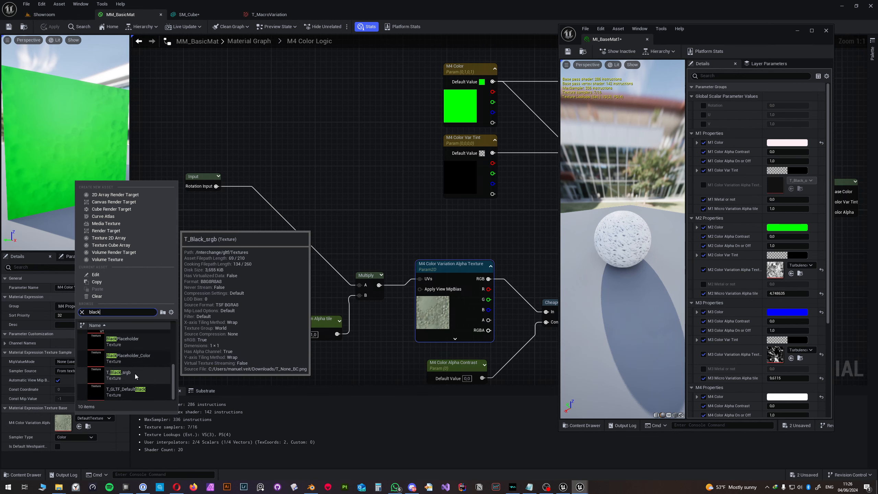
click(135, 376)
click(55, 29)
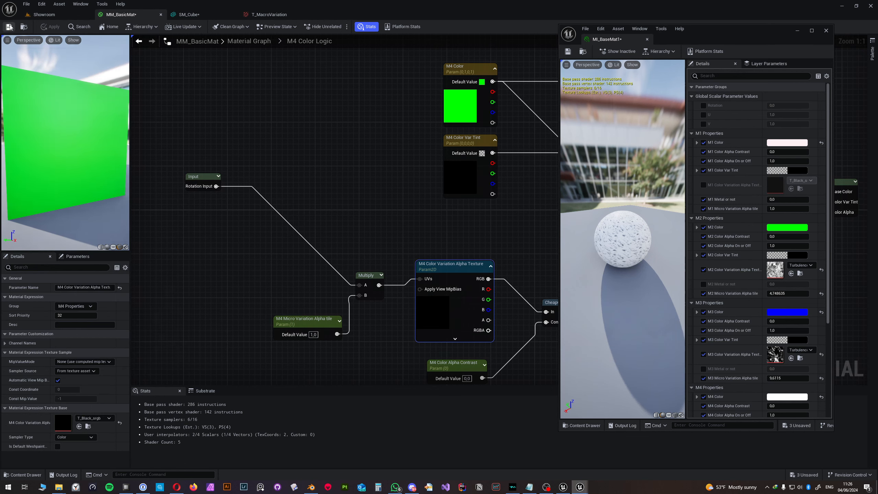
Step: Disable the M2, M3 and M4 Color Variation Alpha Texture overrides in MI_BaseMat1 and inspect the cube in the Showroom level
click(52, 15)
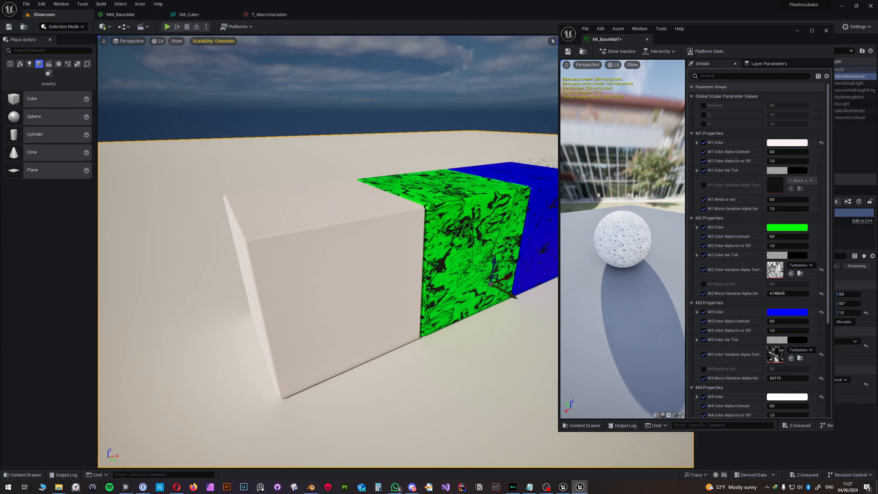
right_drag(485, 262, 503, 254)
click(704, 270)
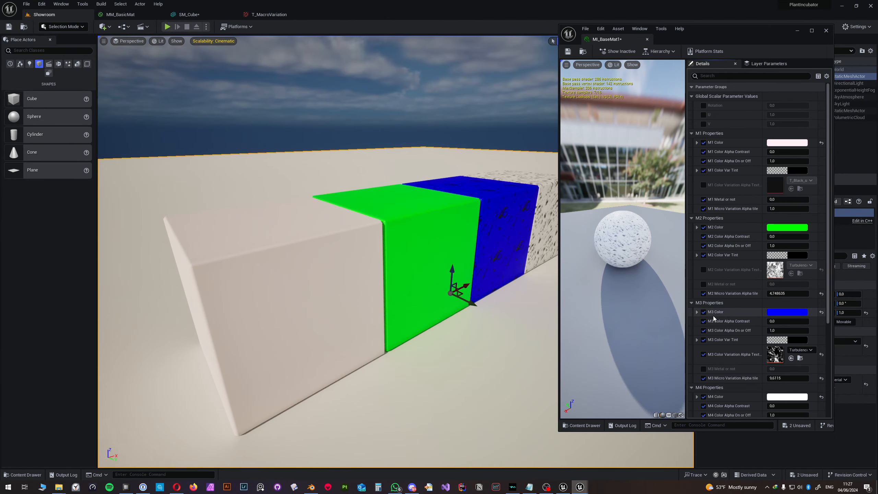
scroll(704, 319, down, 1)
click(704, 333)
scroll(704, 335, down, 1)
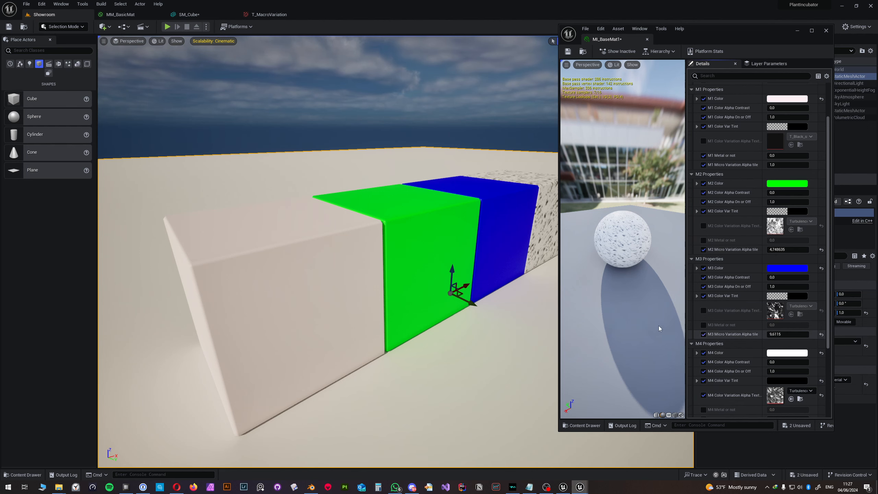
scroll(743, 357, down, 1)
click(704, 364)
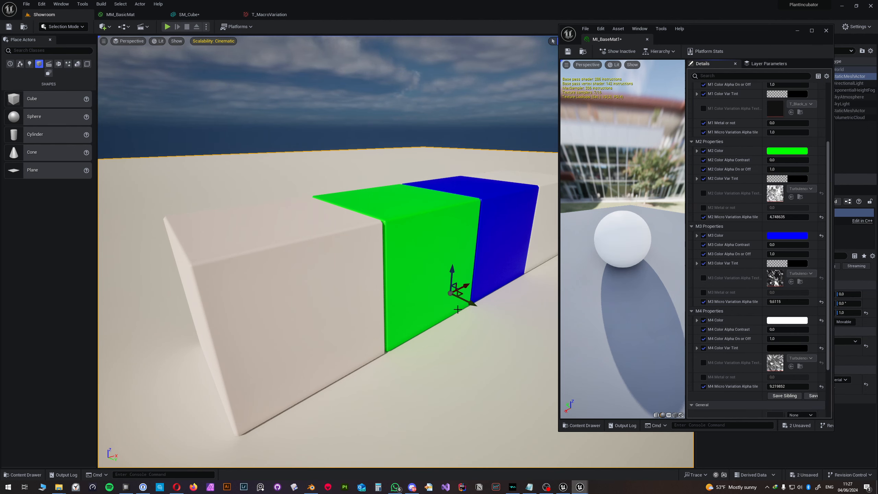
right_drag(449, 318, 390, 316)
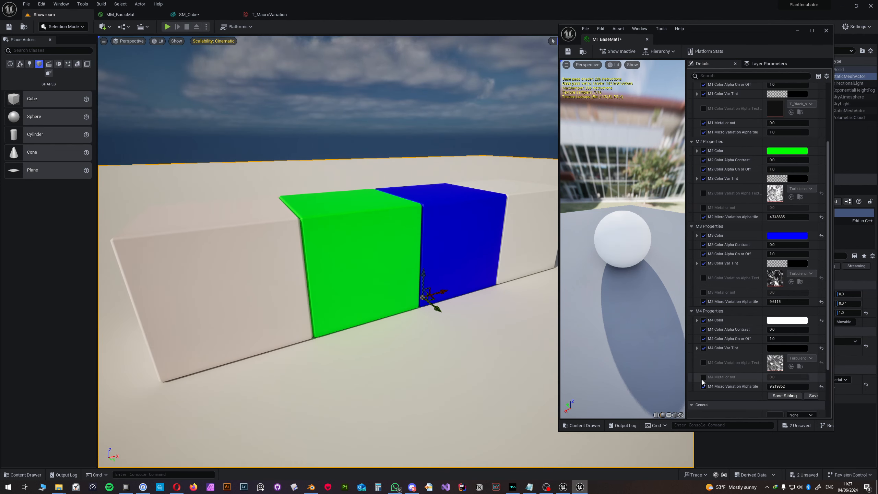
Step: Enable the M4 and M3 Metal or not parameters in MI_BaseMat1 and set both to 1
drag(783, 378, 813, 378)
click(781, 377)
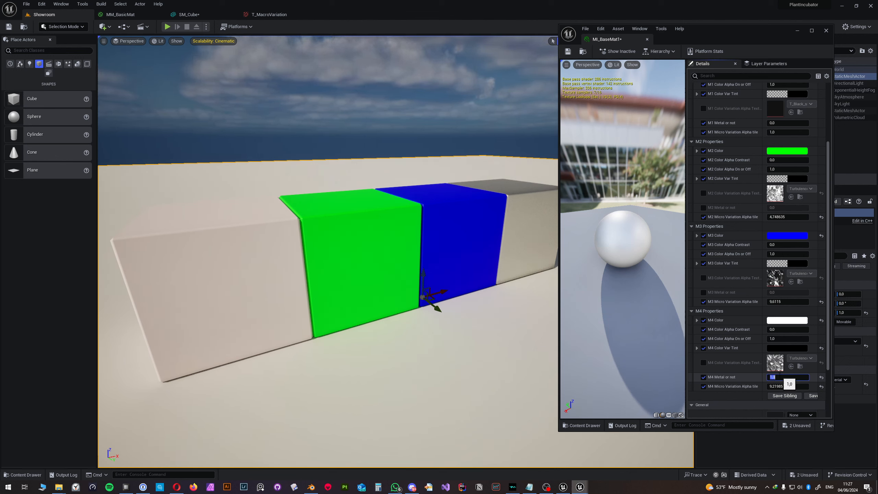
click(704, 293)
click(798, 293)
text(1)
key(Return)
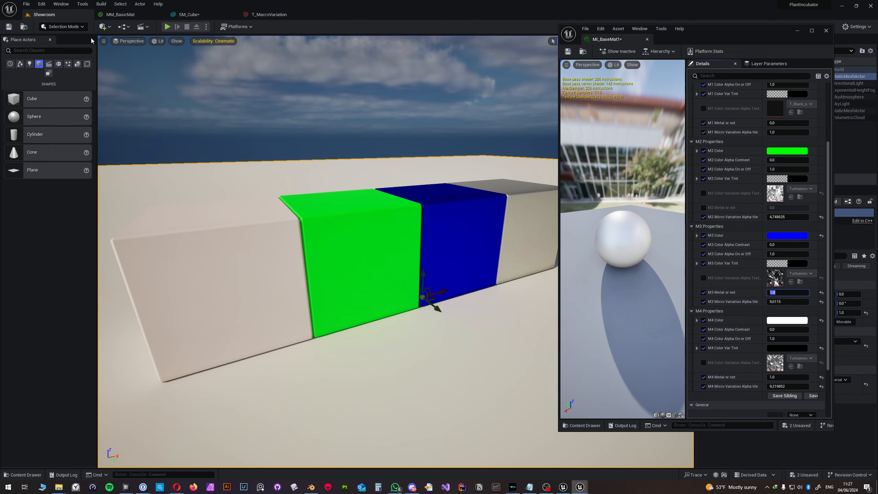
Step: In the M1 Color Logic subgraph of MM_BasicMat, set M1 Color Alpha On or Off's slider maximum to 1 and apply the material
click(120, 15)
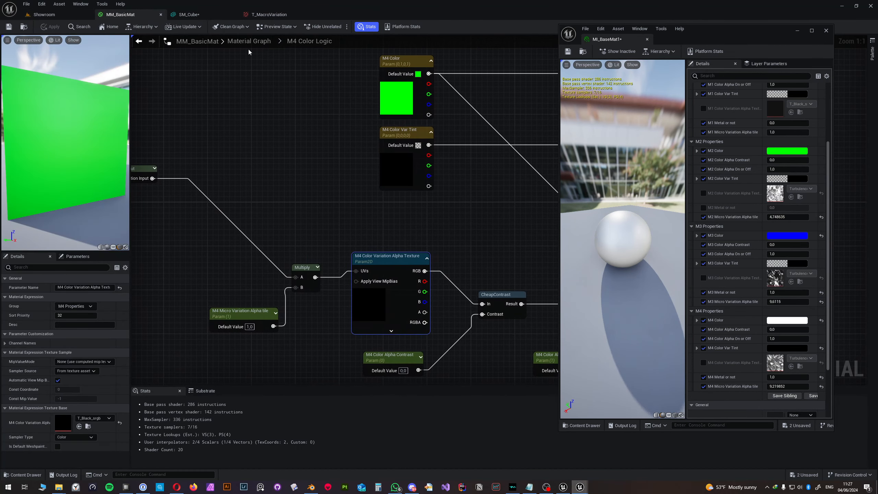
click(798, 30)
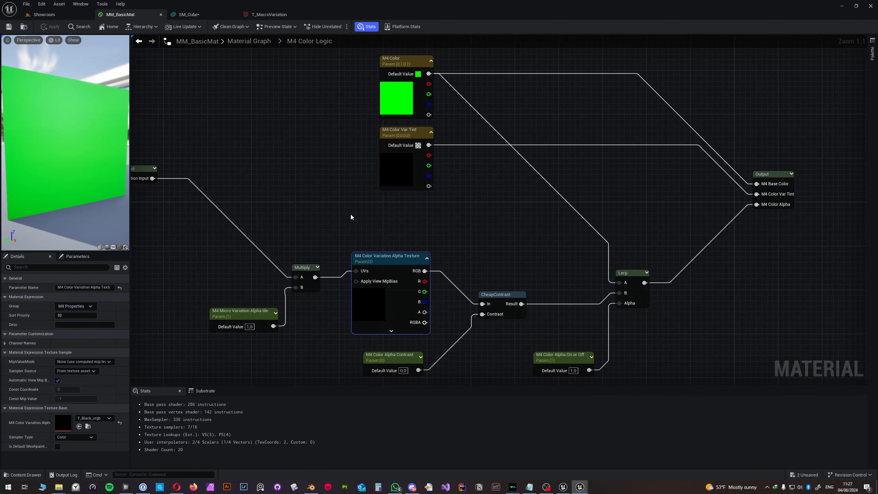
right_drag(350, 216, 332, 161)
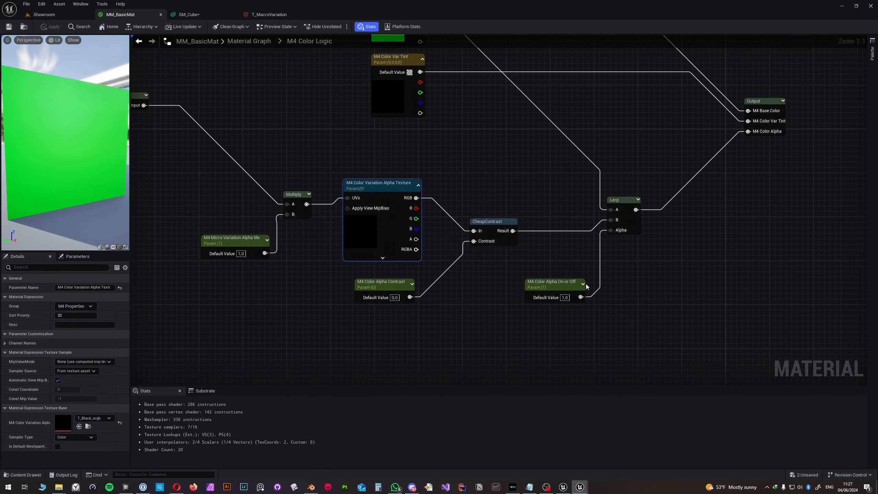
click(559, 289)
click(269, 40)
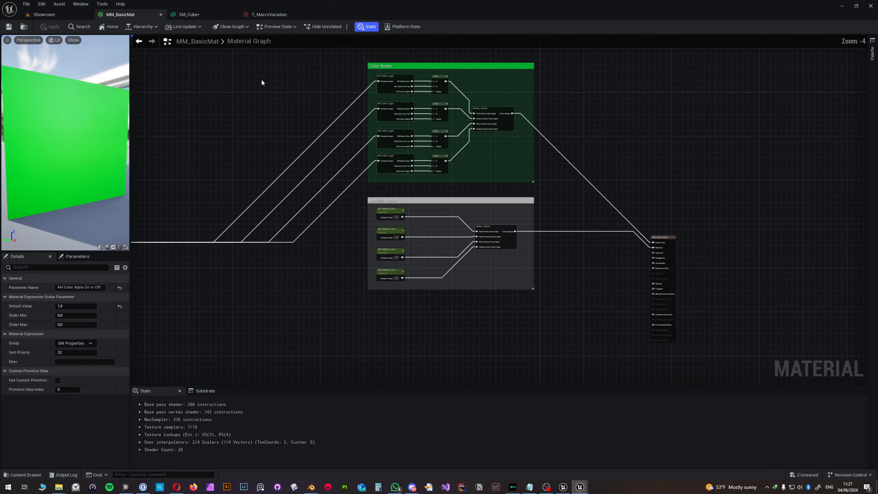
double_click(561, 120)
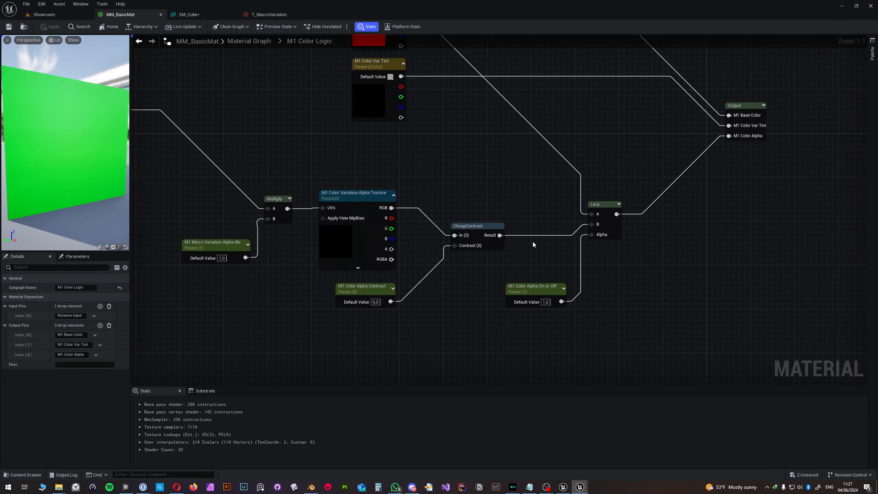
click(529, 296)
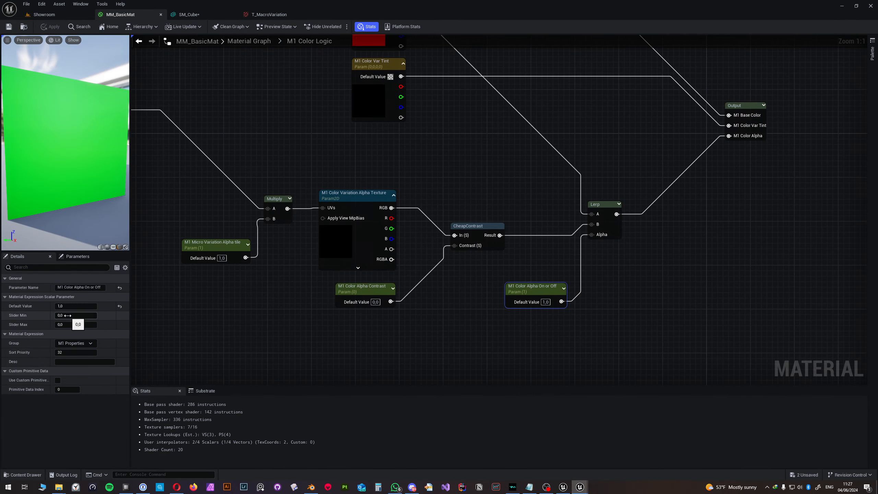
click(70, 325)
text(1)
key(Return)
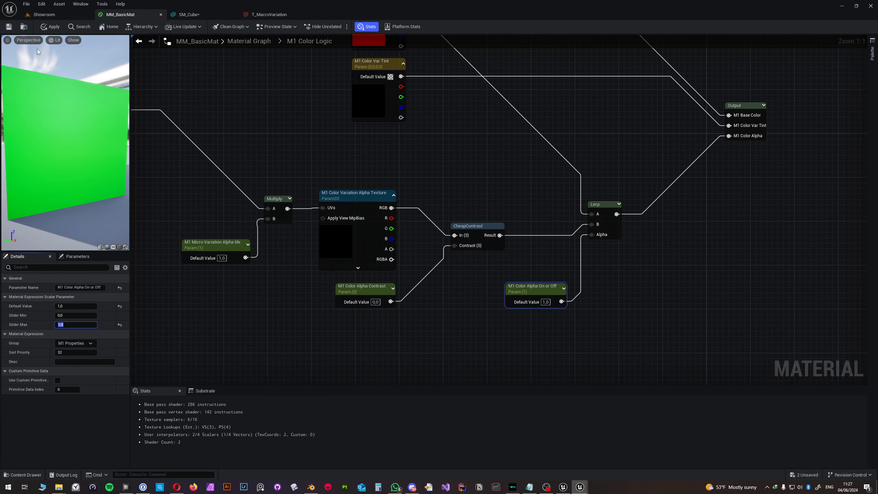
click(50, 27)
Step: In the M2 Color Logic subgraph, set M2 Color Alpha On or Off's slider maximum to 1 and apply the material
right_drag(276, 109, 292, 198)
right_drag(291, 156, 291, 80)
click(272, 44)
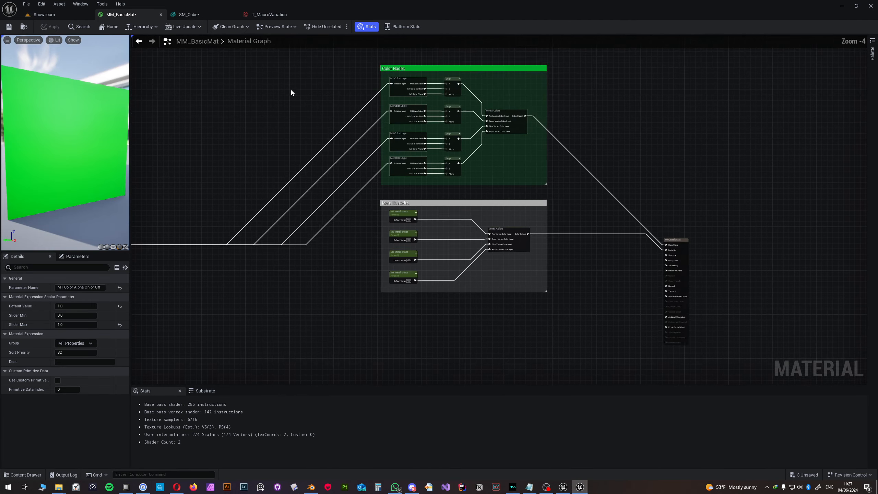
right_drag(323, 127, 486, 159)
double_click(565, 138)
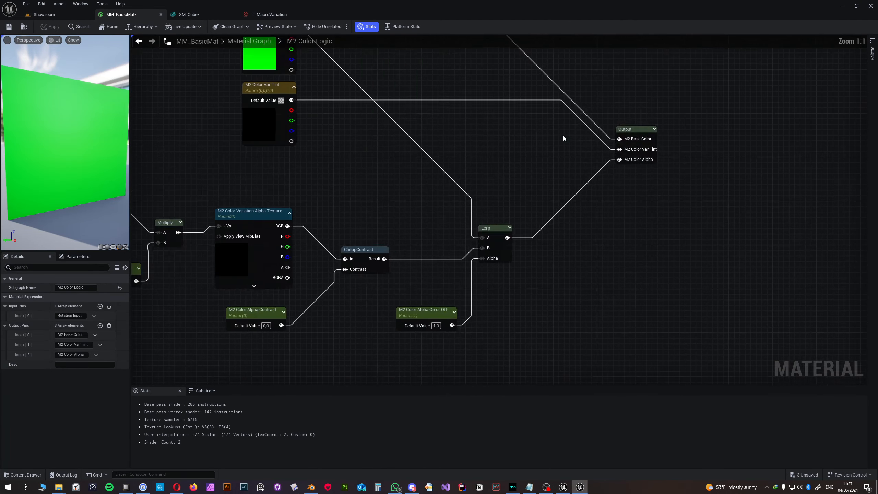
click(611, 366)
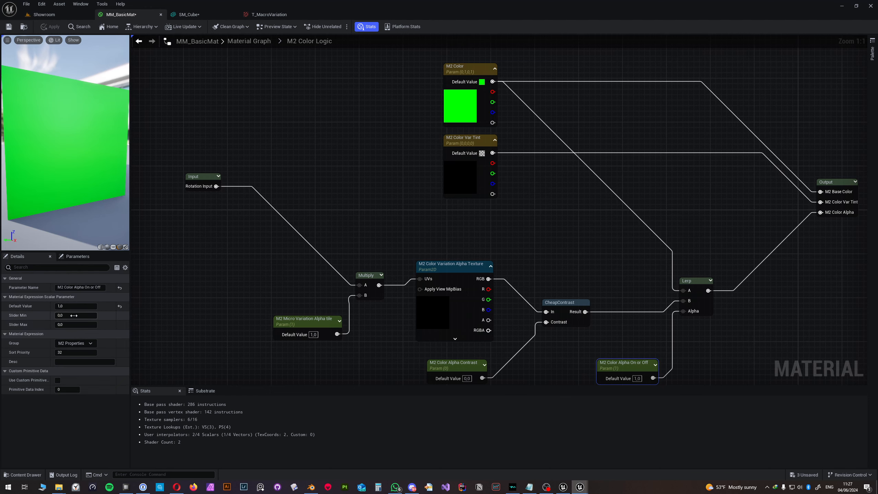
text(1)
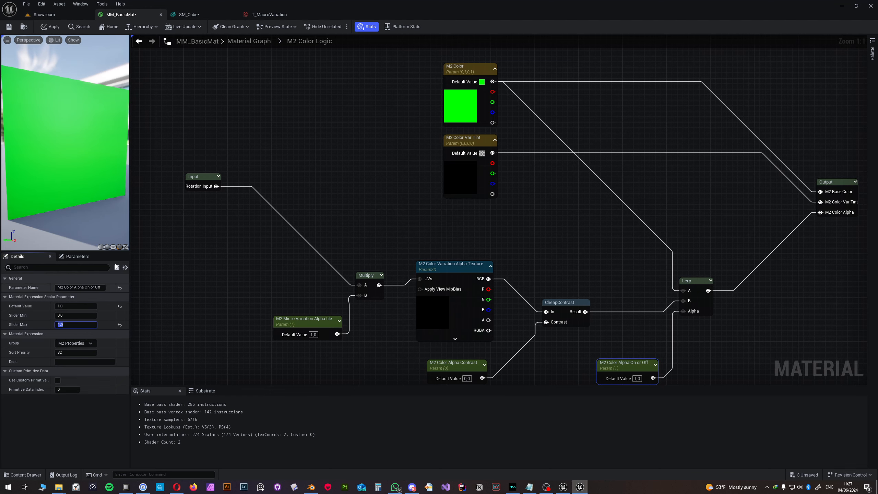
click(50, 26)
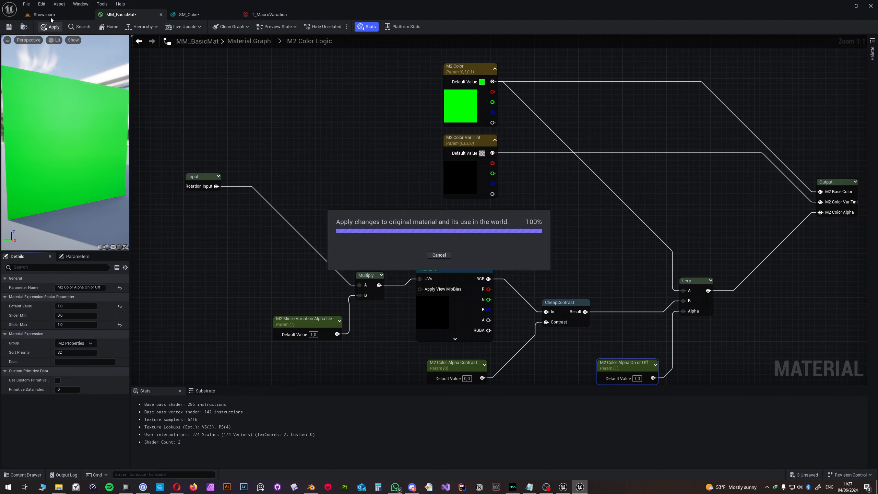
Step: In the M3 Color Logic subgraph, set the slider maximum of M3 Color Alpha On or Off to 1
click(256, 40)
double_click(563, 177)
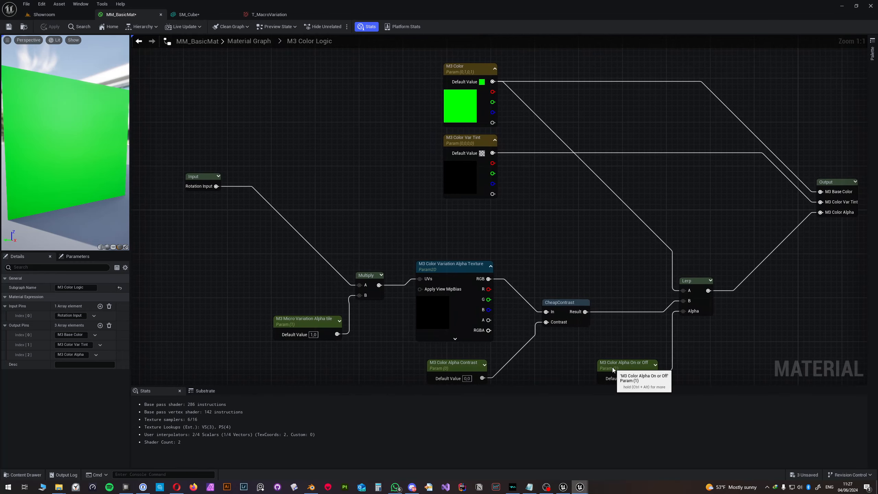
click(619, 375)
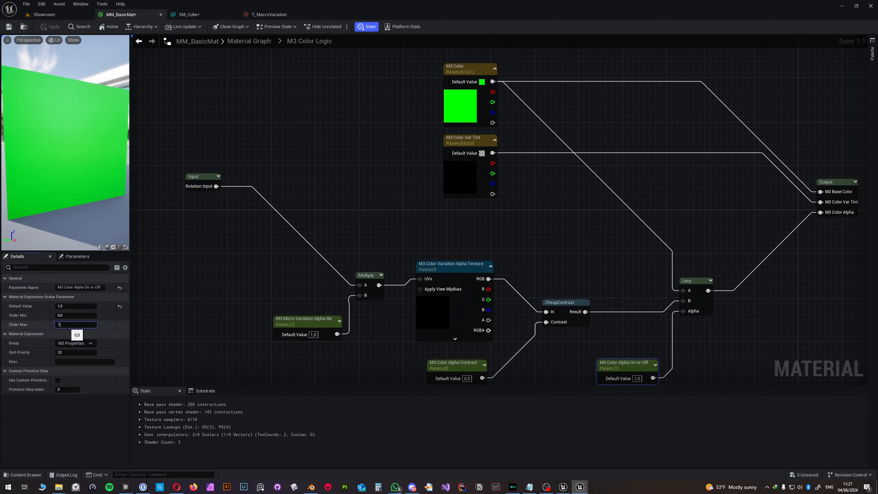
click(256, 40)
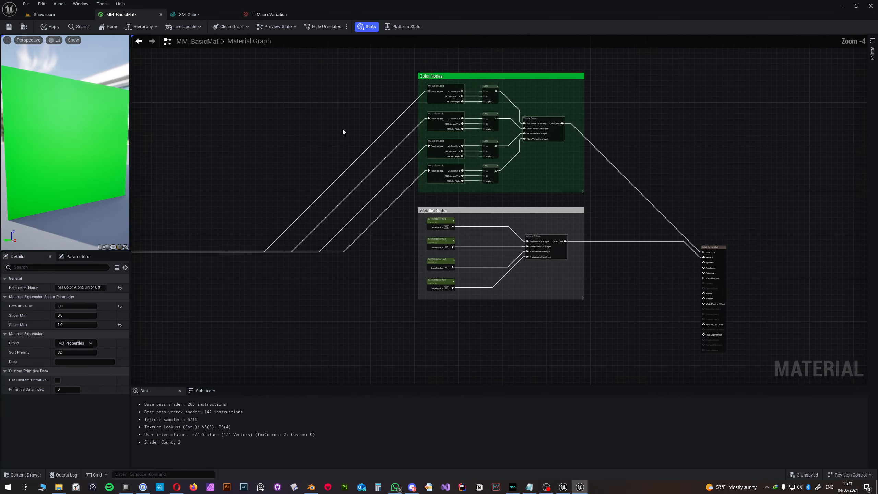
Step: In the M4 Color Logic subgraph, set M4 Color Alpha On or Off's slider maximum to 1, save the material and return to the main graph
double_click(574, 196)
click(619, 364)
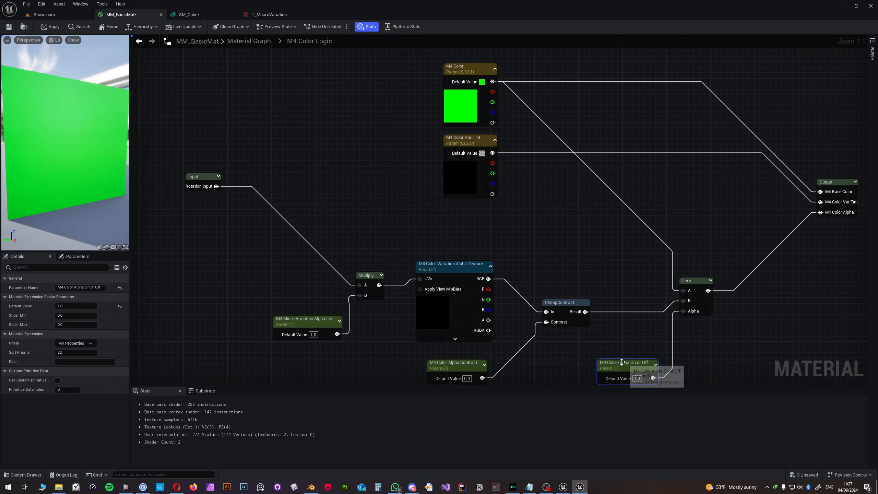
click(68, 325)
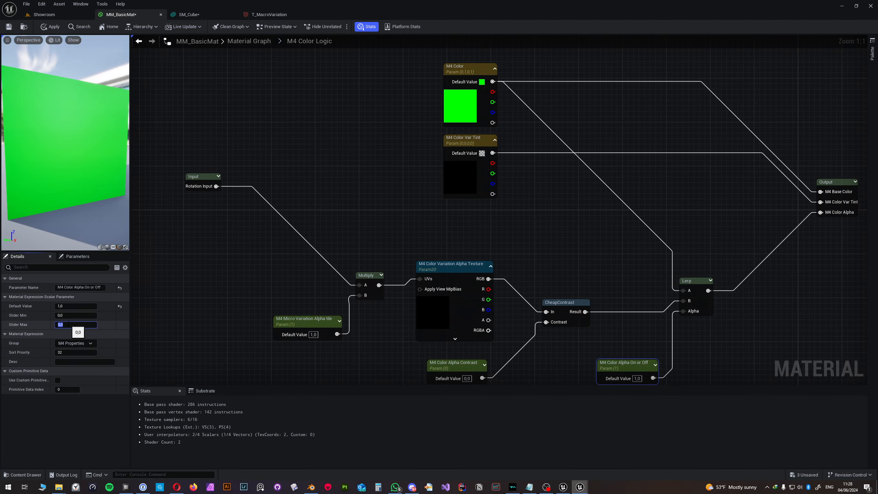
click(50, 27)
click(9, 27)
click(249, 41)
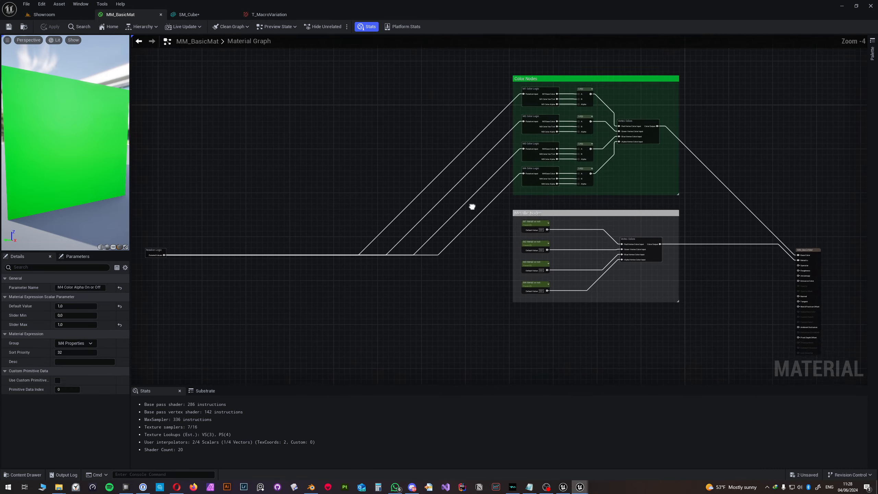
Step: Set the slider maximum of the M1, M2, M3 and M4 Metal or not parameters to 1 and apply the material
click(485, 163)
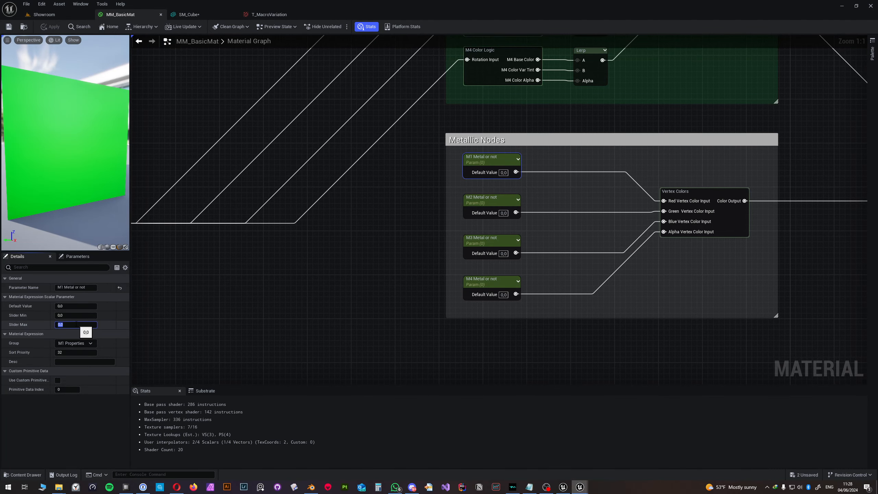
text(1)
key(Return)
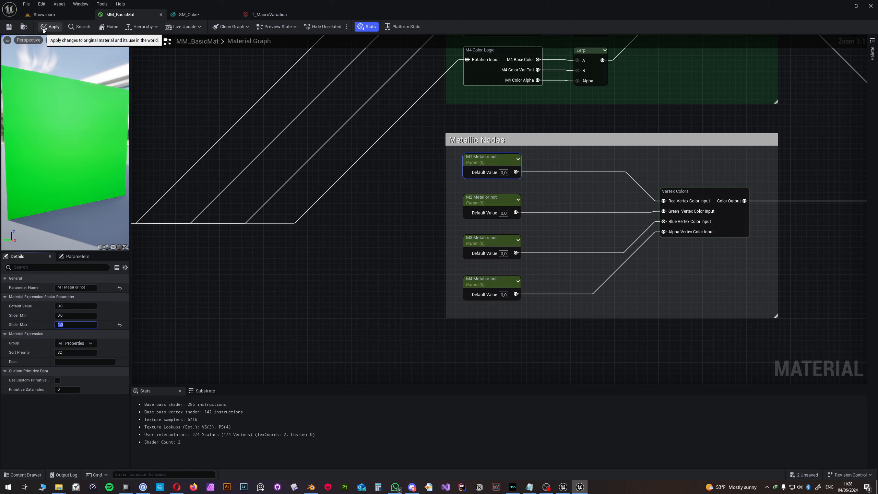
click(477, 198)
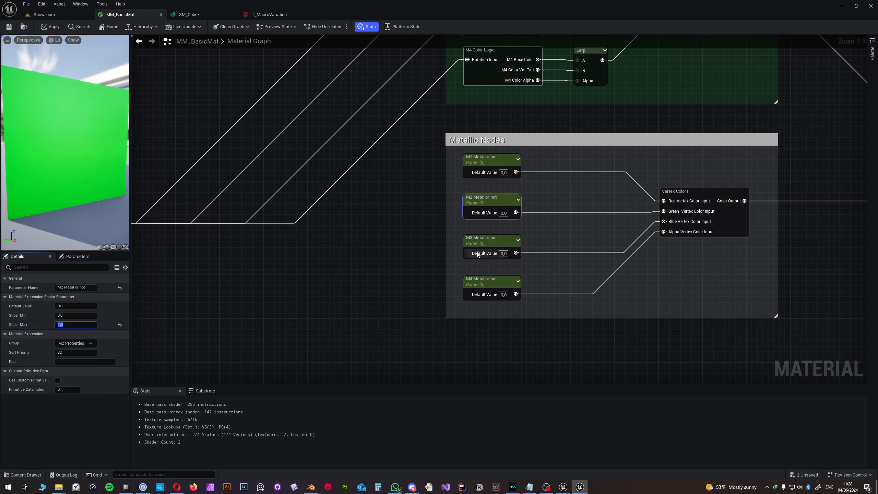
click(488, 243)
click(72, 324)
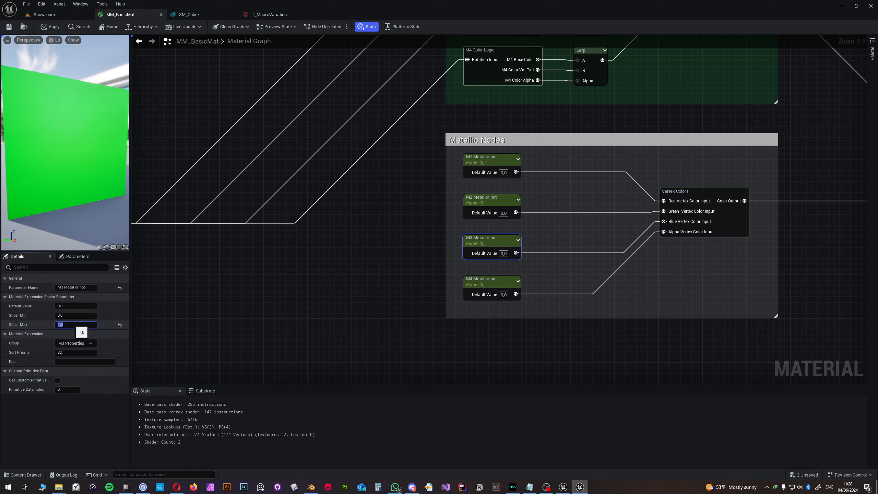
click(487, 286)
click(71, 324)
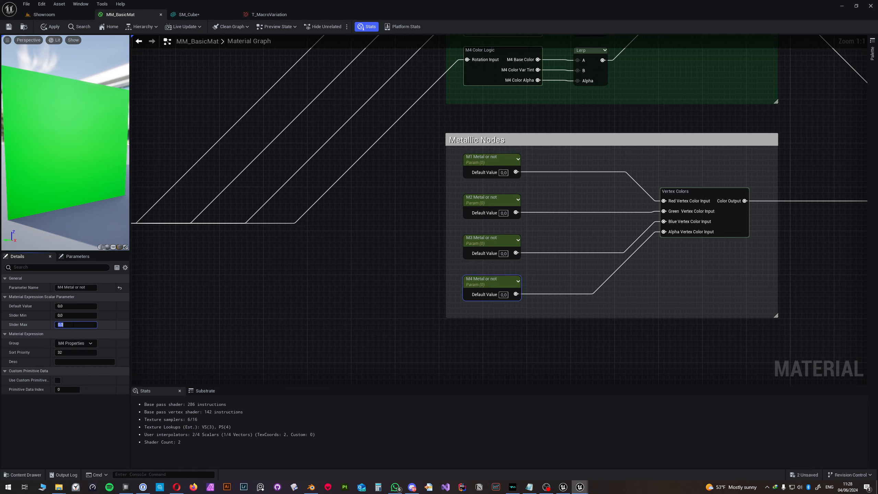
click(55, 30)
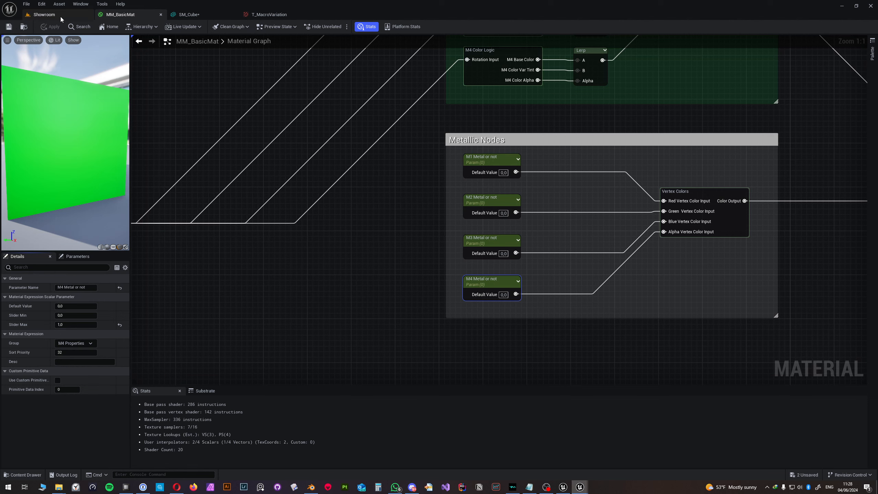
Step: Bring up MI_BaseMat1 over the Showroom level and test M3 Metal or not at intermediate values, ending at 1.0
click(44, 14)
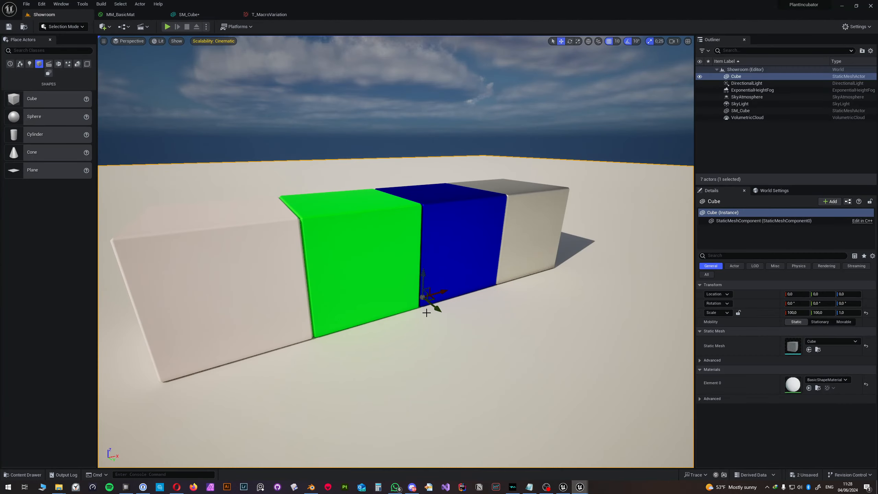
mouse_move(580, 486)
click(644, 452)
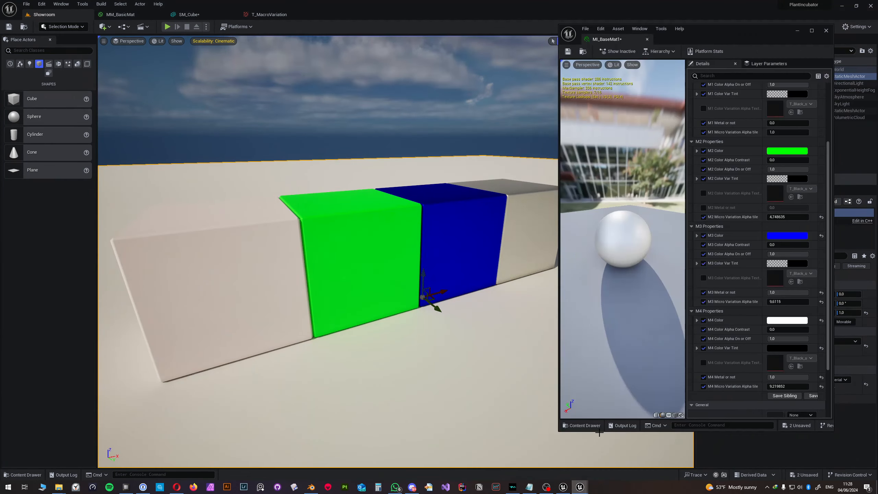
drag(789, 254, 807, 254)
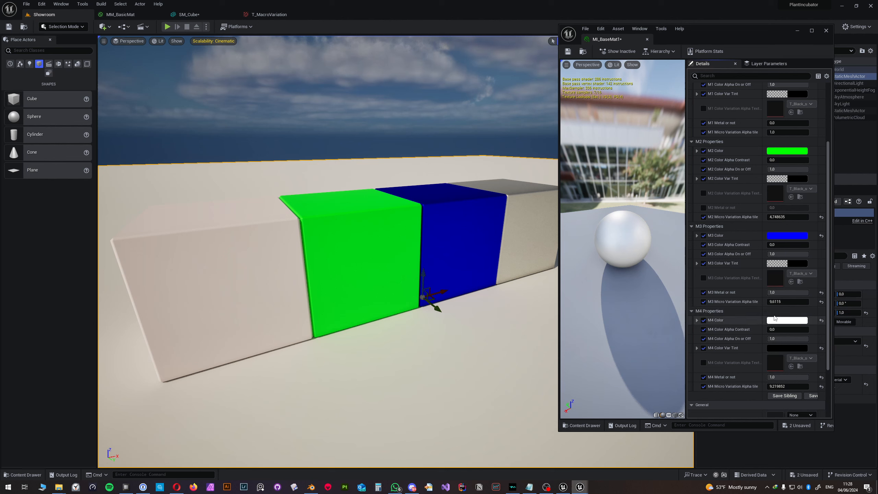
click(780, 294)
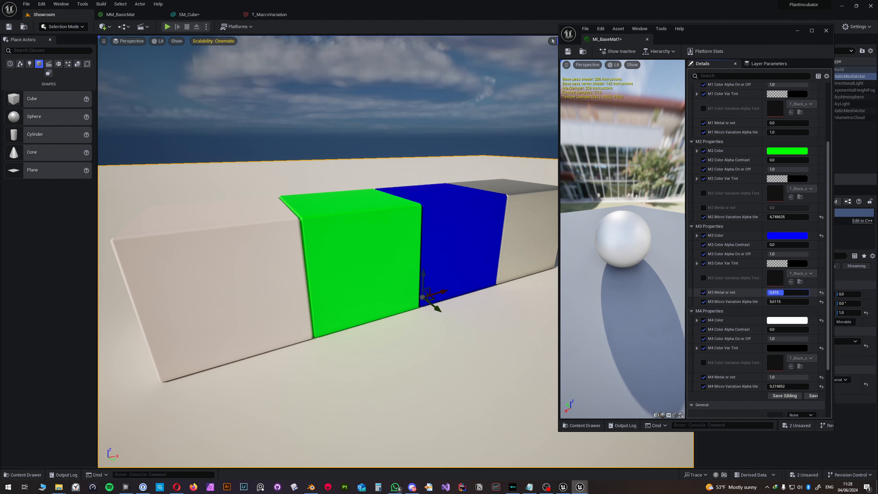
drag(785, 292, 809, 293)
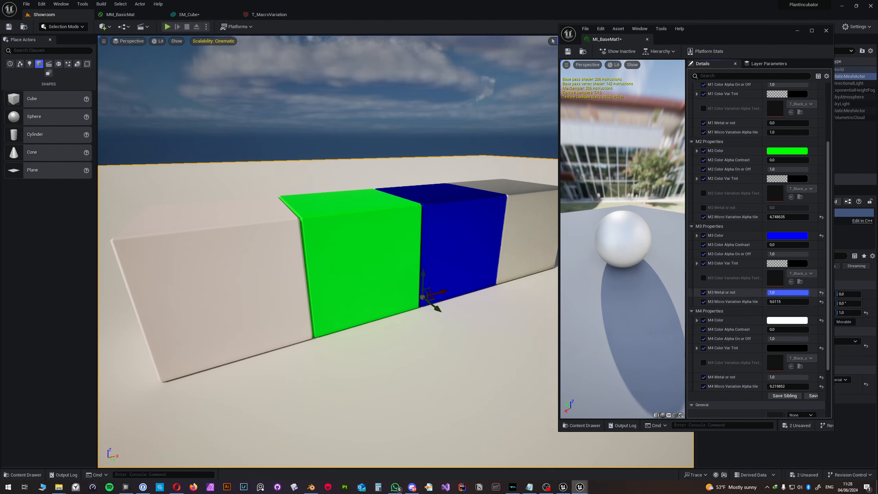
Step: In the MI_BaseMat1 instance, set M1 Metal or not to 1
scroll(735, 212, up, 3)
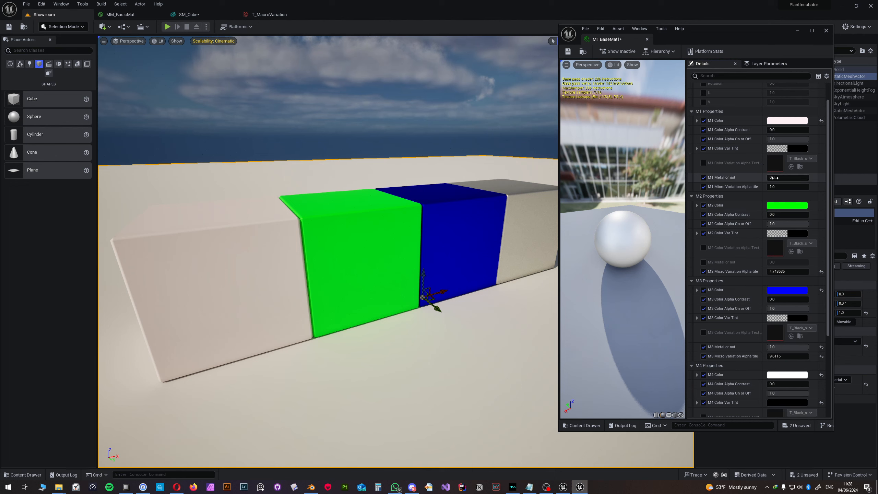
mouse_move(775, 178)
mouse_down()
mouse_move(809, 177)
mouse_move(770, 177)
mouse_up()
text(1)
key(Return)
Step: Examine the Color Nodes group of MM_BasicMat and the M1 Color parameter inside the M1 Color Logic subgraph, and return to the main graph
right_drag(533, 253, 554, 248)
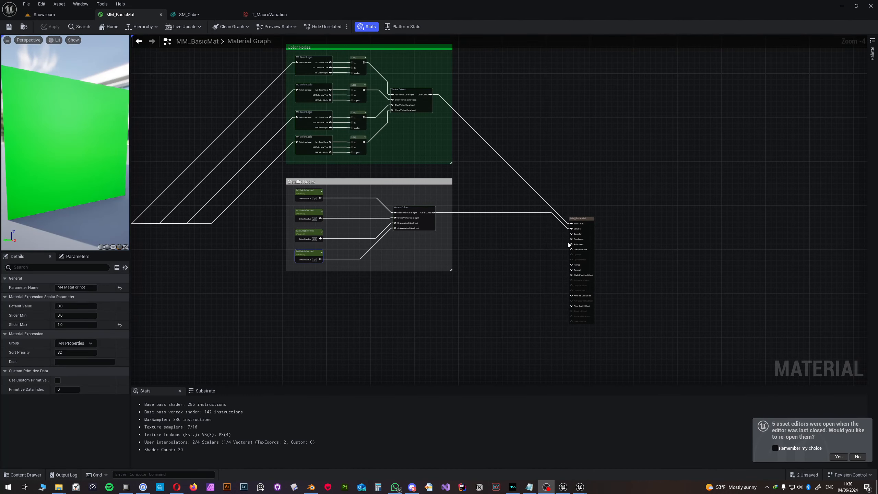
right_drag(453, 194, 522, 249)
scroll(553, 218, up, 2)
scroll(521, 249, up, 2)
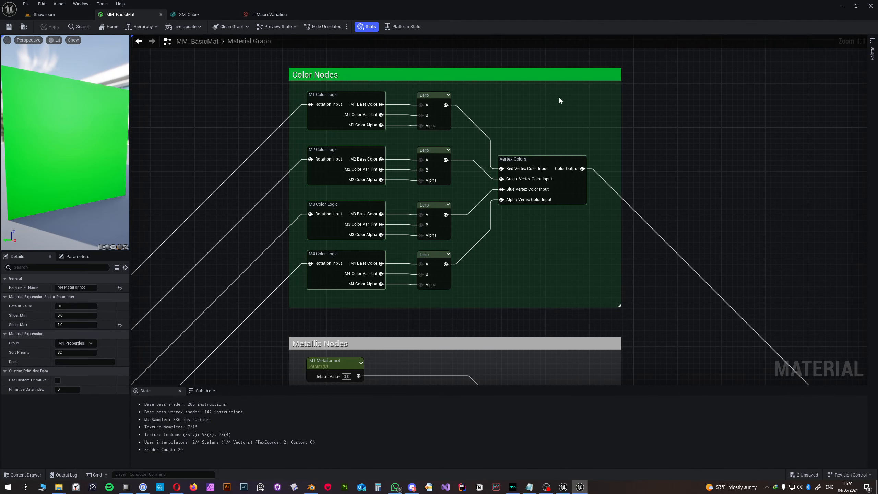
drag(538, 114, 536, 114)
double_click(331, 125)
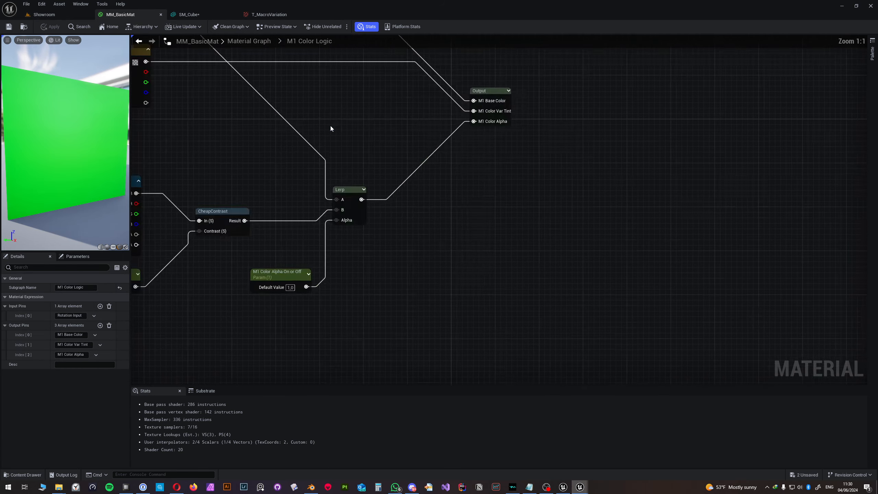
scroll(377, 135, up, 4)
right_drag(376, 135, 330, 161)
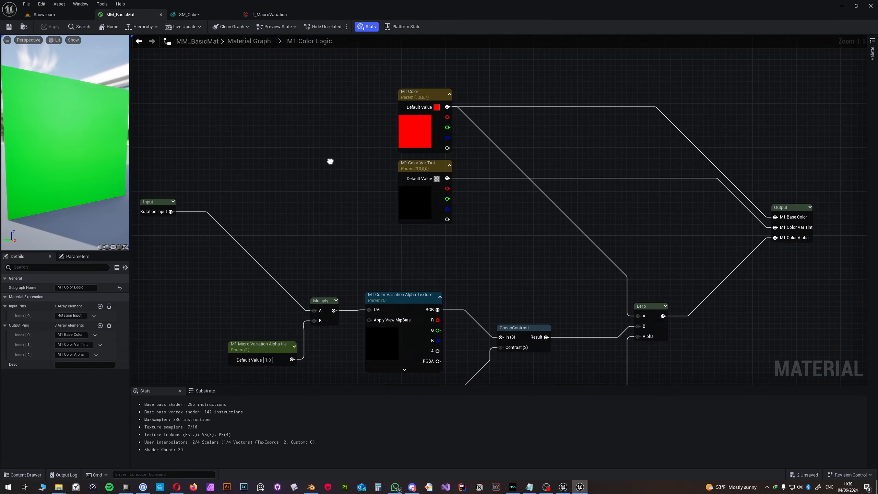
click(416, 117)
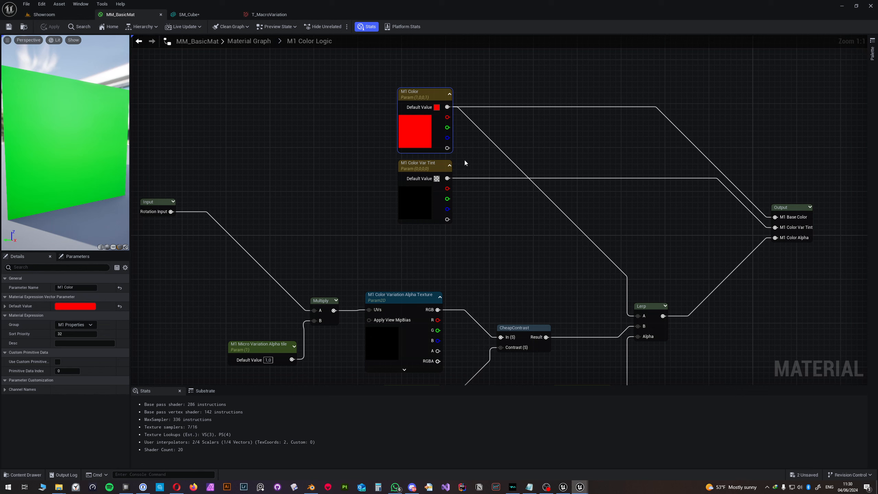
double_click(422, 136)
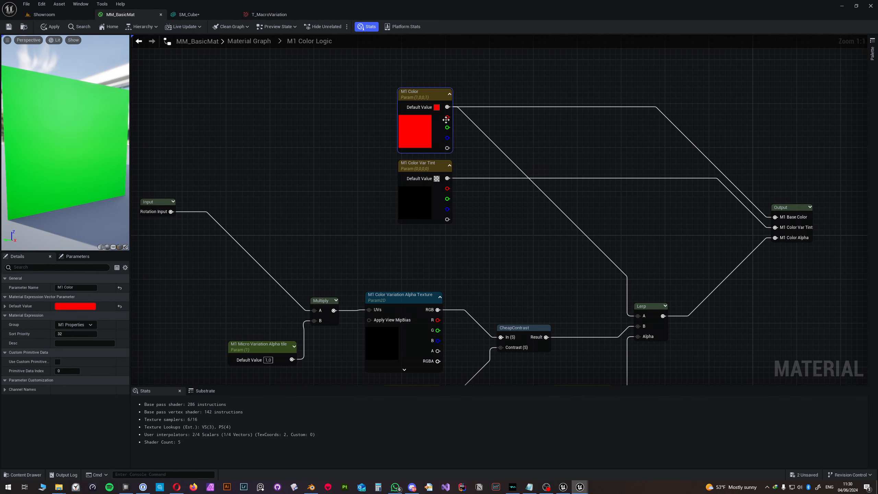
click(256, 41)
Step: Duplicate the four Lerp nodes and the Vertex Colors node from Color Nodes and place the copies below the Metallic Nodes group
right_drag(499, 207, 397, 163)
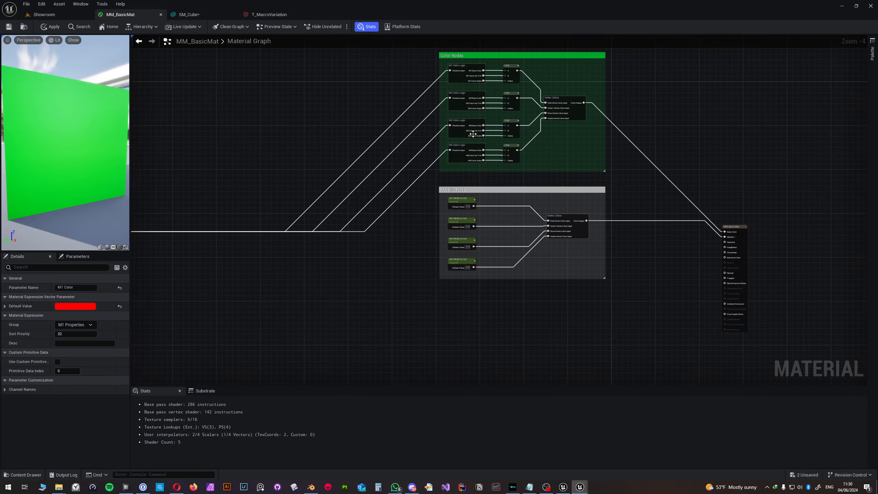
drag(570, 71, 511, 156)
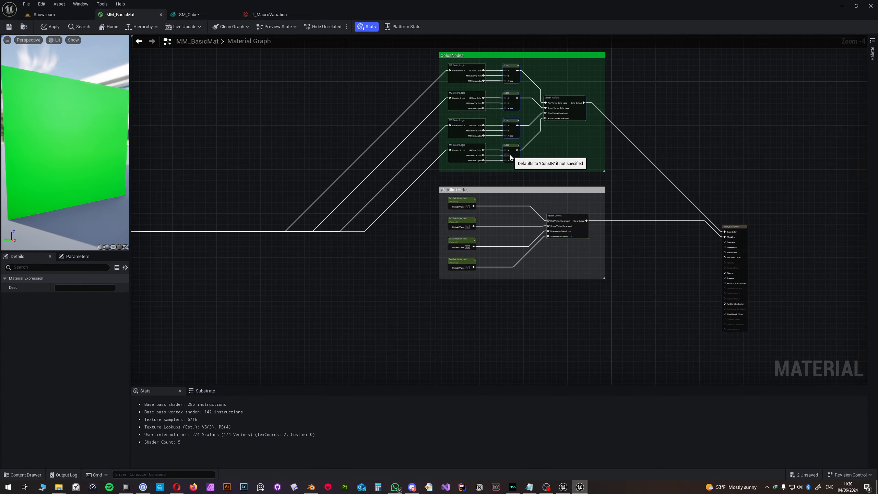
key(ctrl+v)
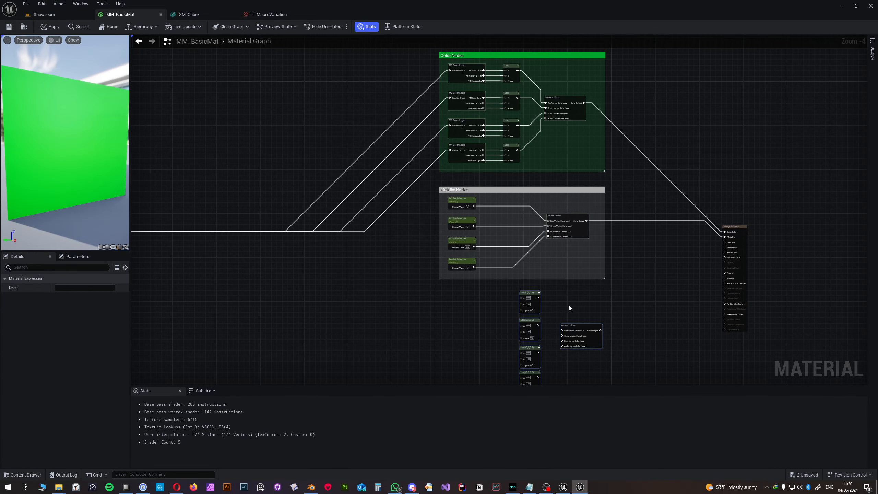
scroll(486, 216, up, 3)
drag(509, 256, 499, 255)
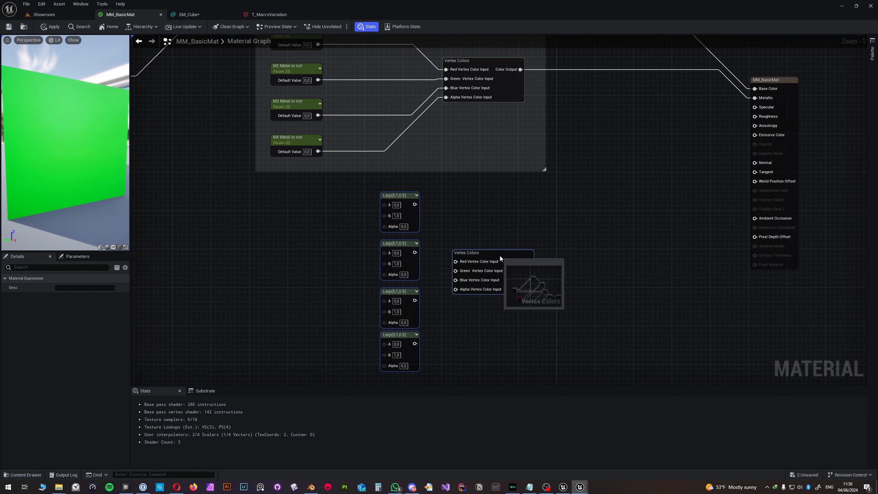
right_drag(503, 258, 513, 268)
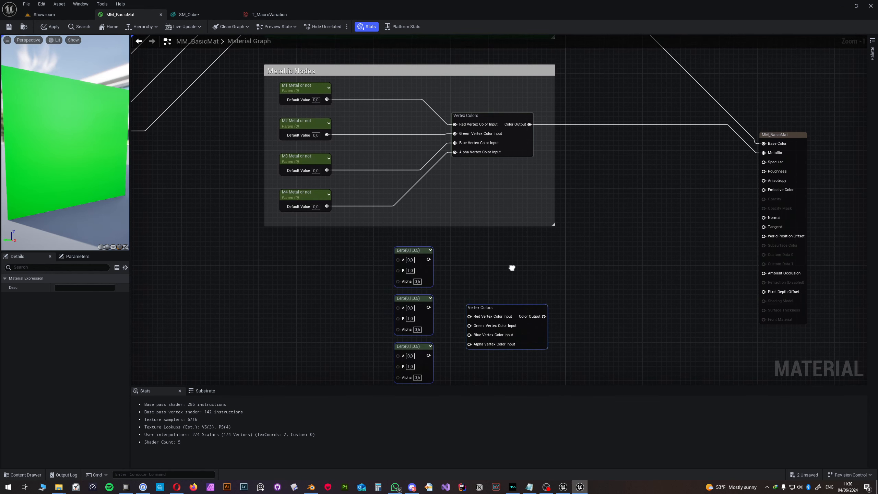
drag(514, 307, 499, 307)
Step: Connect the four copied Lerps to the red, green, blue and alpha inputs of the copied Vertex Colors node, and its Color Output to Roughness
drag(414, 259, 455, 326)
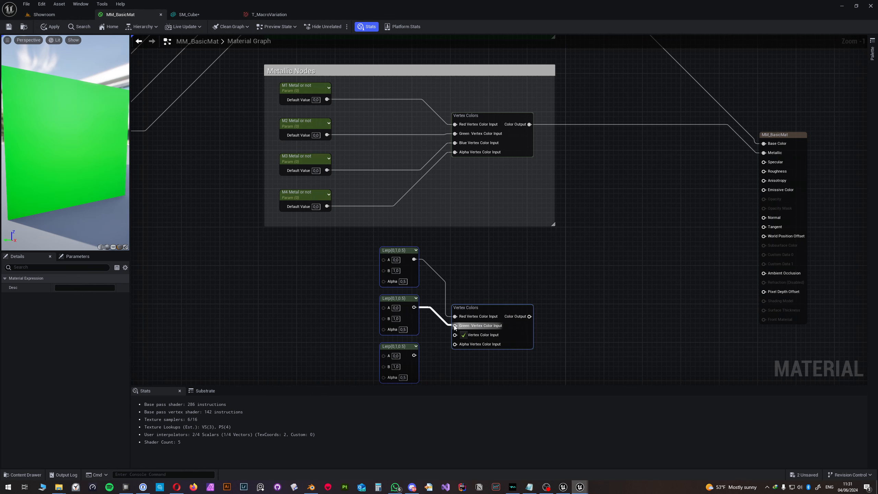
right_drag(443, 339, 450, 273)
drag(537, 250, 772, 105)
right_drag(503, 233, 549, 164)
scroll(519, 185, up, 1)
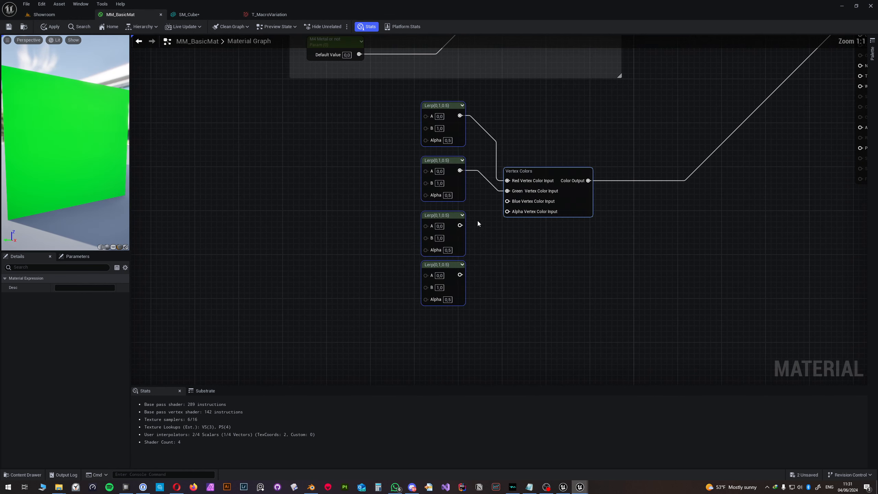
drag(460, 225, 508, 201)
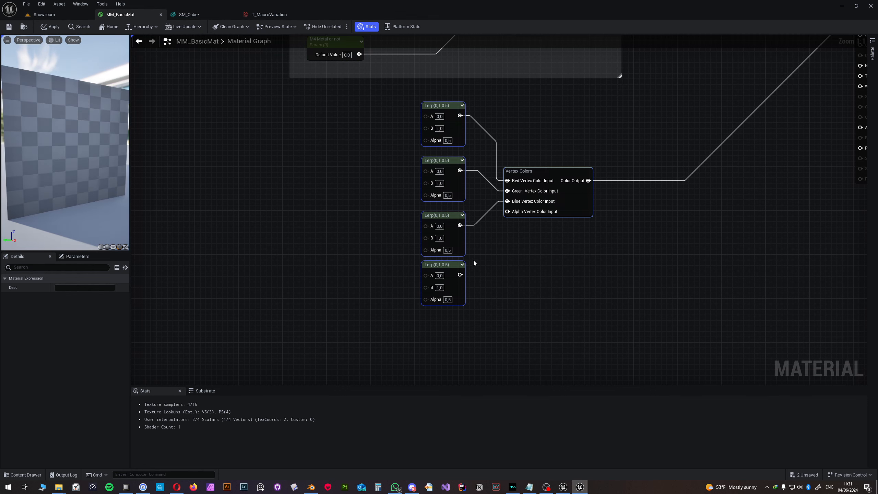
drag(460, 275, 508, 211)
Step: Add two constants stacked beside the first copied Lerp, below the Metallic Nodes group, and convert both to parameters
right_drag(388, 155, 450, 229)
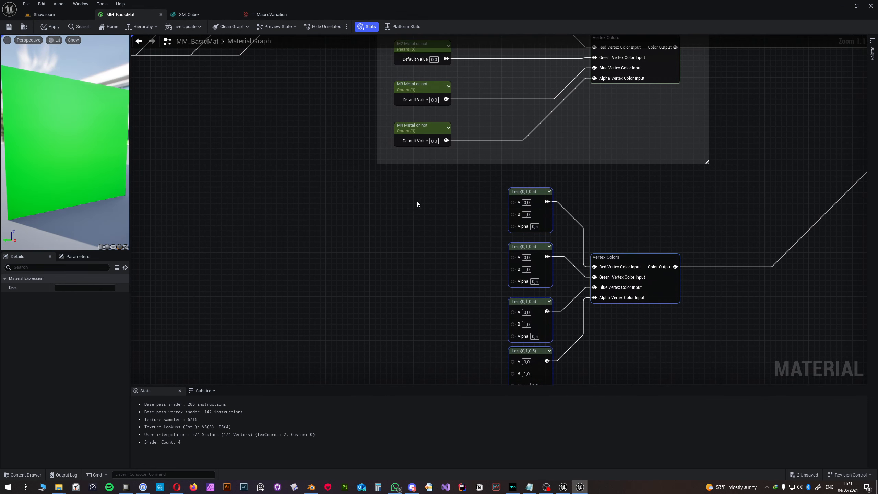
right_drag(417, 202, 532, 204)
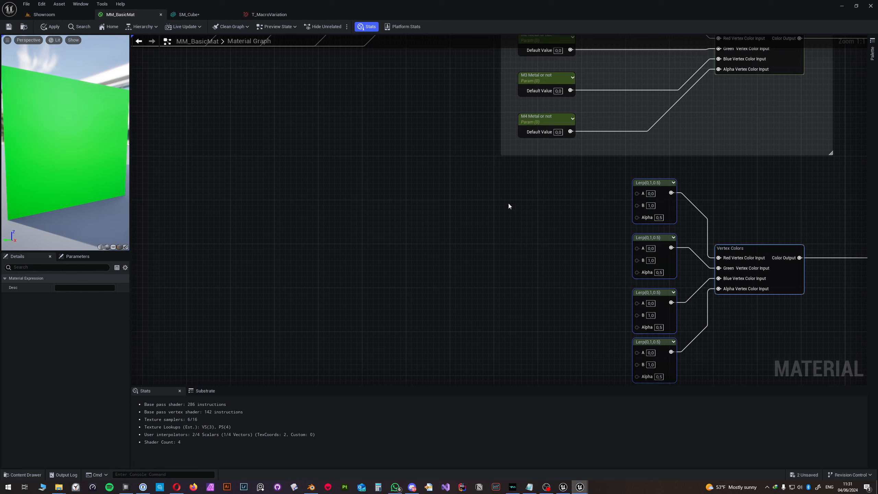
key(1)
click(458, 191)
key(1)
click(431, 229)
drag(449, 228, 477, 231)
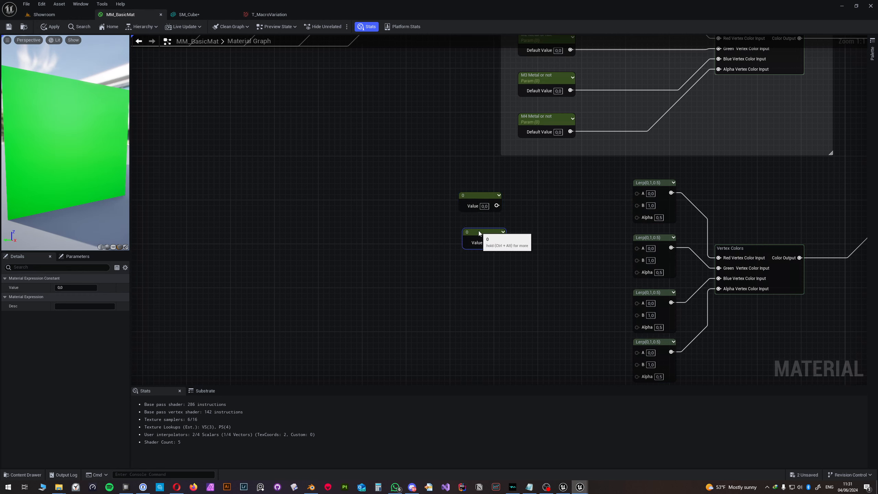
right_click(478, 233)
click(491, 246)
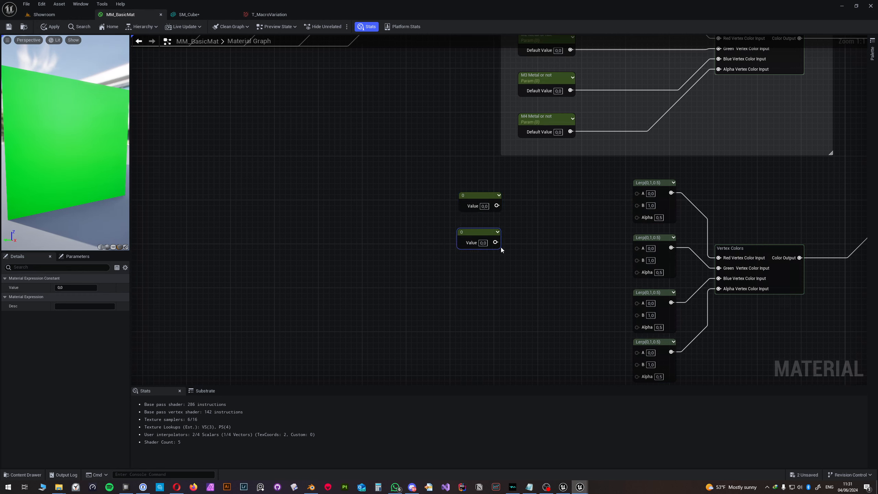
right_click(479, 198)
click(493, 210)
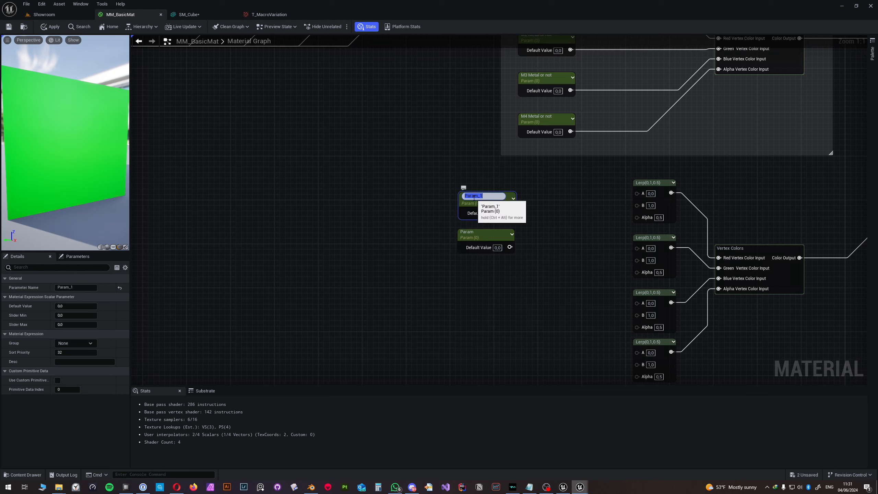
Step: Name the upper new parameter M1 Glossy or Opaque and the lower one M1 Roughness micro var
text(M1 Glossy or Opaque)
key(Return)
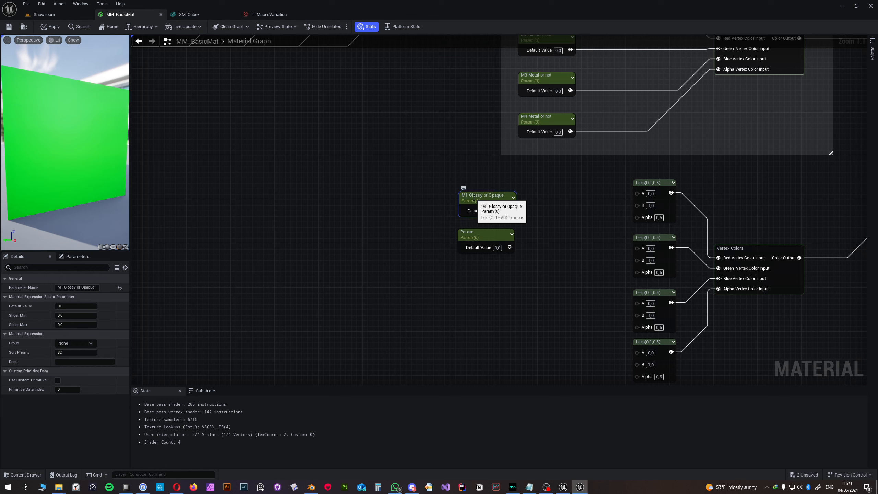
click(492, 232)
click(484, 233)
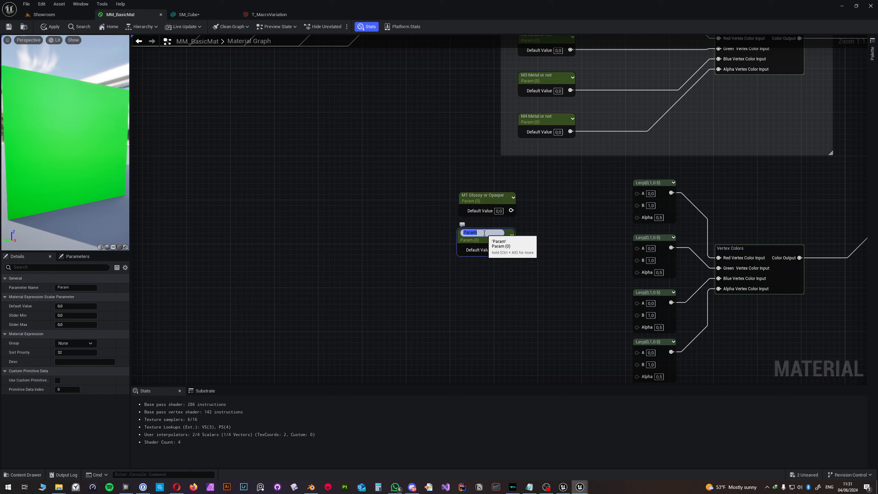
text(M1)
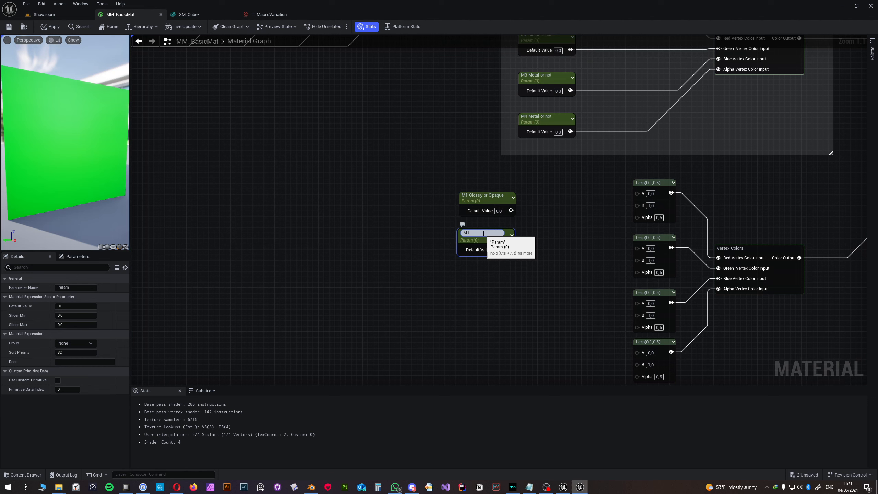
text( Roughness micro var)
key(Return)
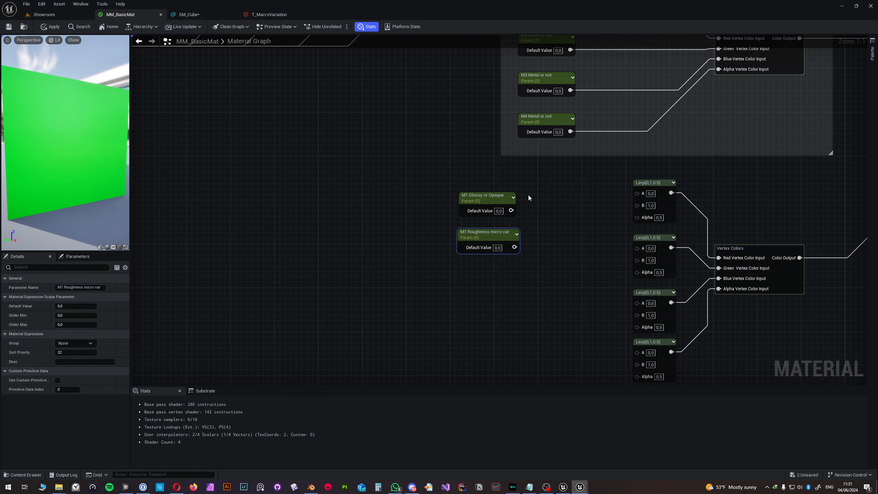
Step: Connect M1 Glossy or Opaque to A and M1 Roughness micro var to B of the first copied Lerp, and tidy both parameters' placement
right_drag(548, 198, 517, 194)
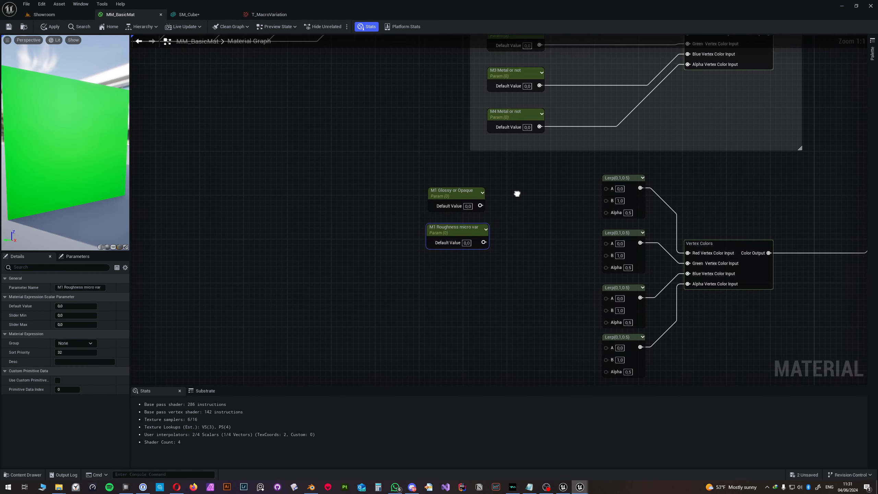
drag(480, 206, 606, 189)
drag(484, 243, 606, 198)
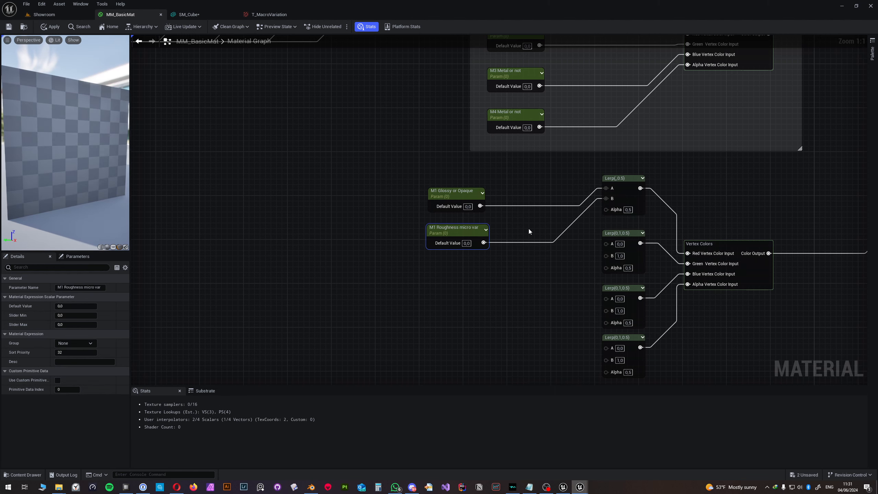
drag(463, 210, 456, 197)
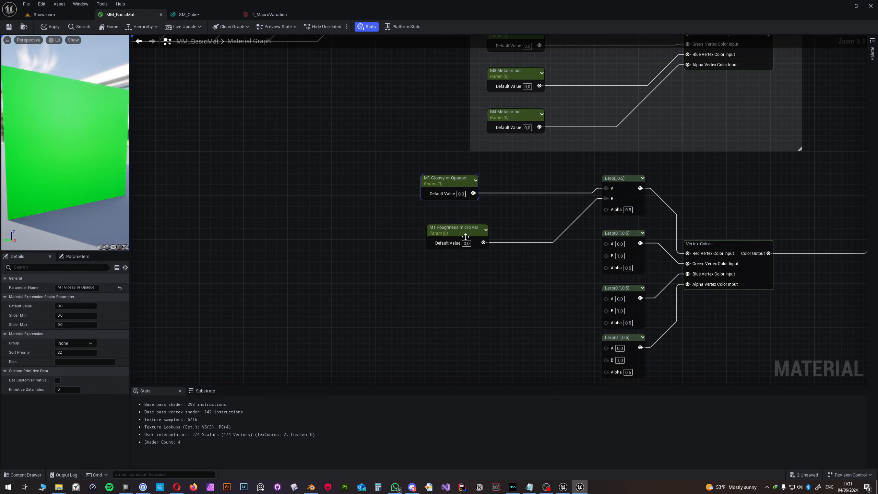
drag(465, 238, 454, 222)
click(438, 199)
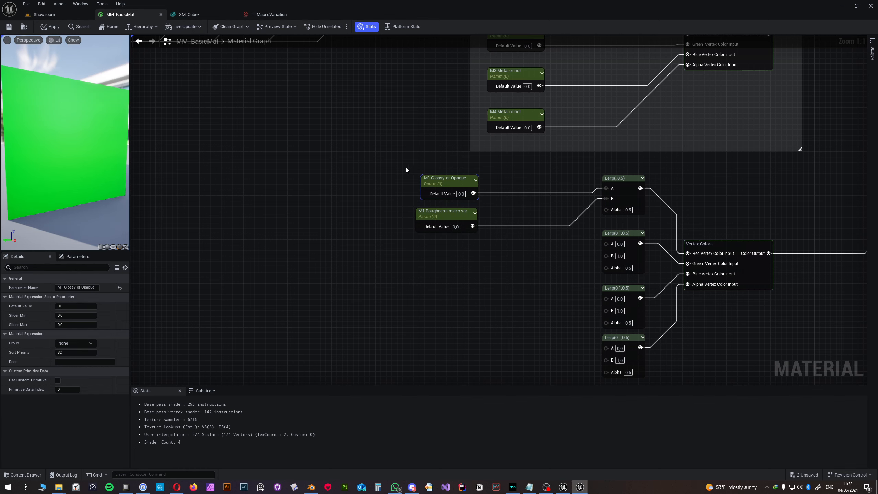
Step: Add a TextureSampleParameter2D below the two M1 roughness parameters and name it M1 Roughness Variation Alpha texture
right_drag(398, 161, 367, 237)
right_drag(484, 128, 549, 94)
scroll(549, 94, down, 3)
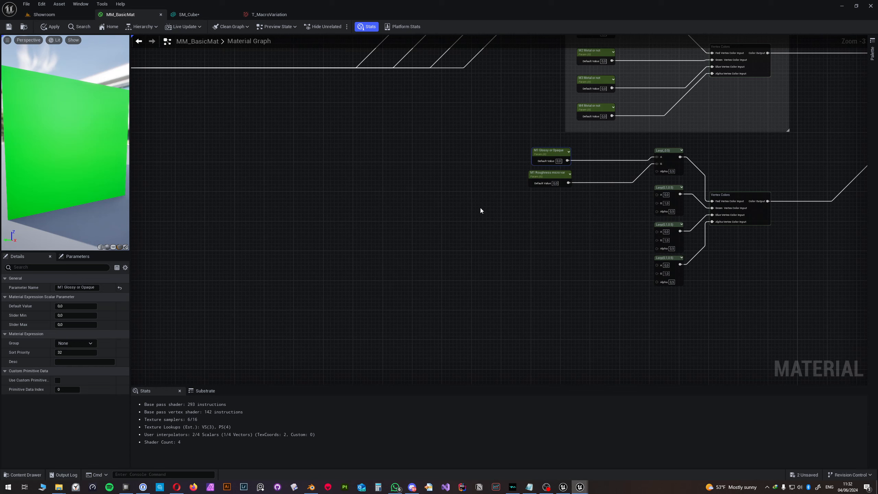
right_click(495, 218)
text(param 2d)
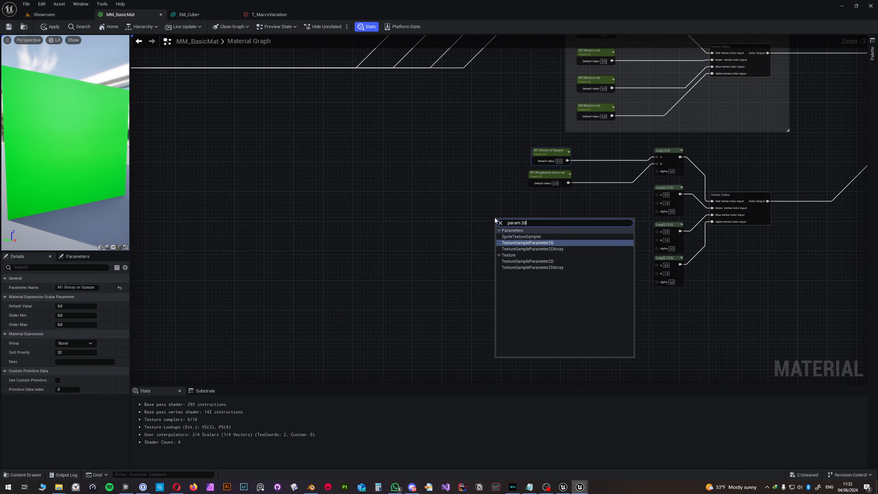
key(Return)
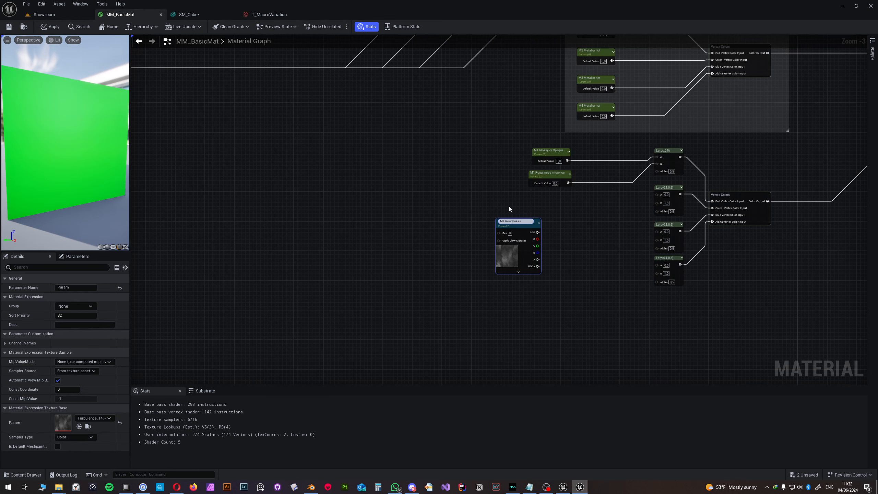
text(M1 Roughness Variation Al)
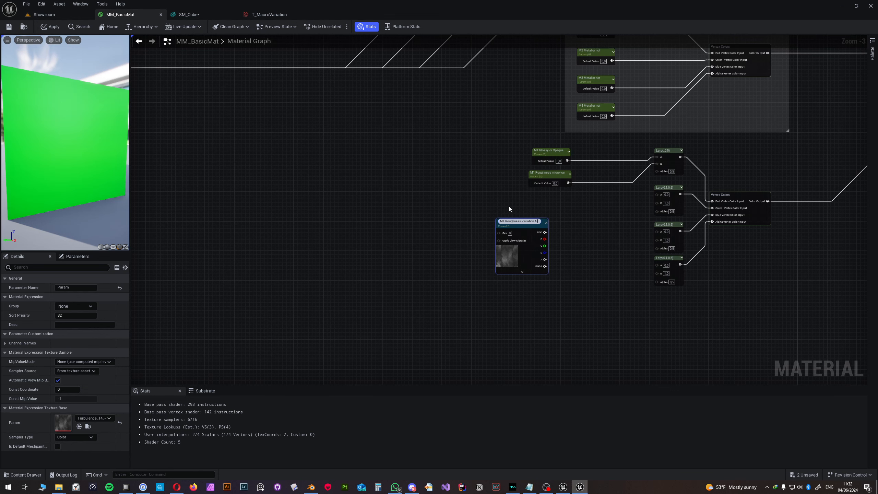
text(pha texture)
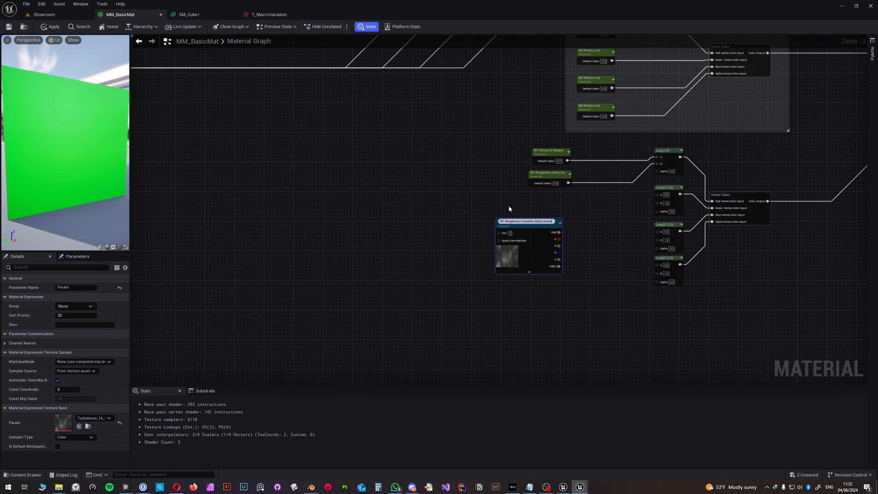
key(Return)
Step: Assign the 127grey texture to the roughness variation texture parameter and move the node up beneath M1 Roughness micro var
scroll(512, 203, up, 1)
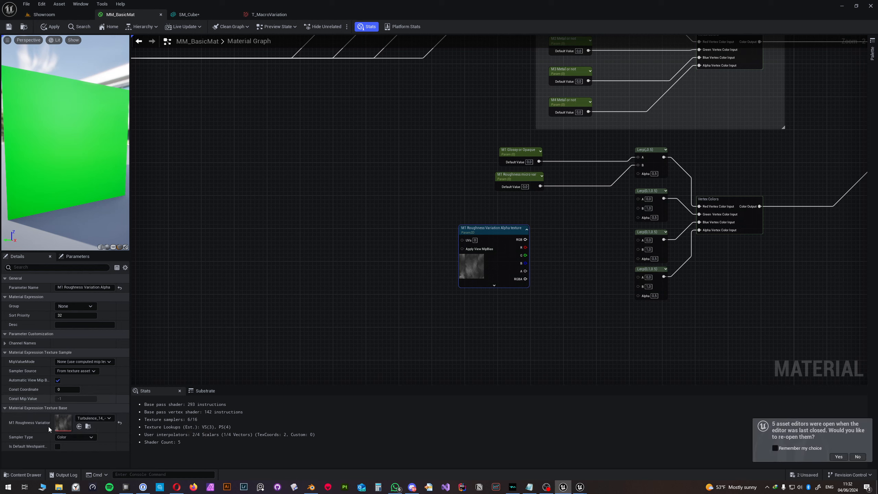
click(91, 418)
text(127gre)
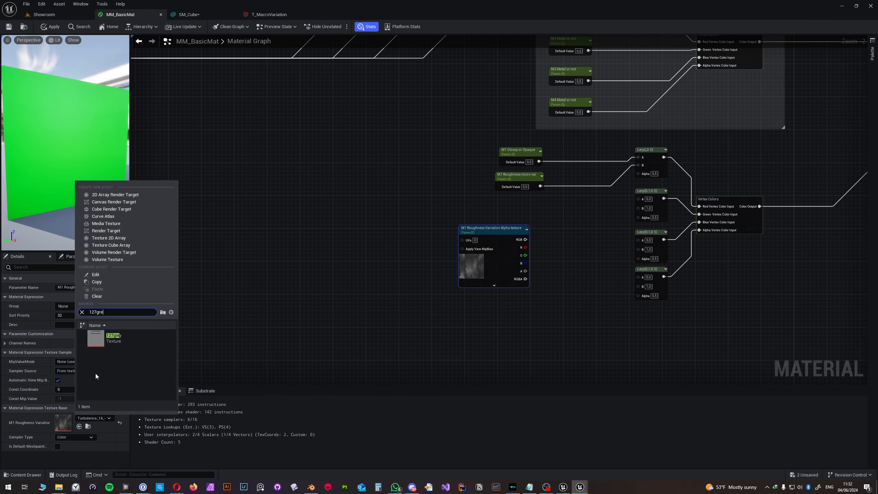
click(116, 340)
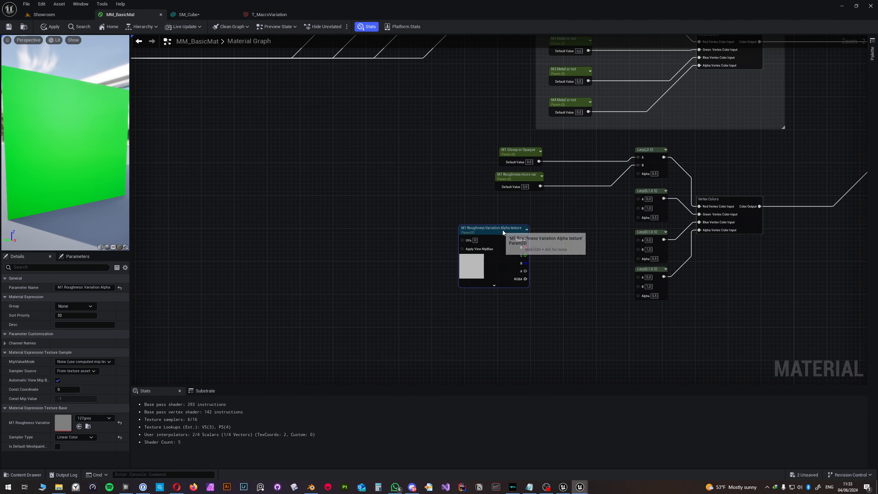
drag(502, 231, 517, 201)
scroll(553, 211, up, 2)
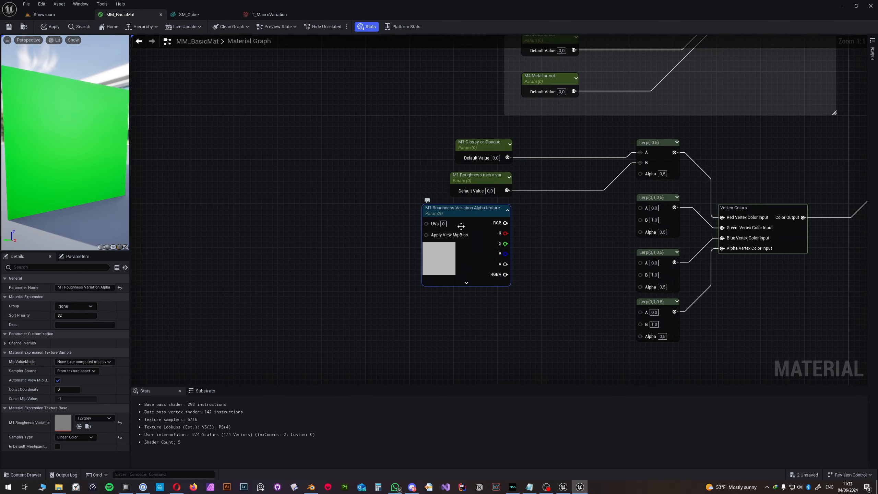
right_drag(514, 225, 511, 234)
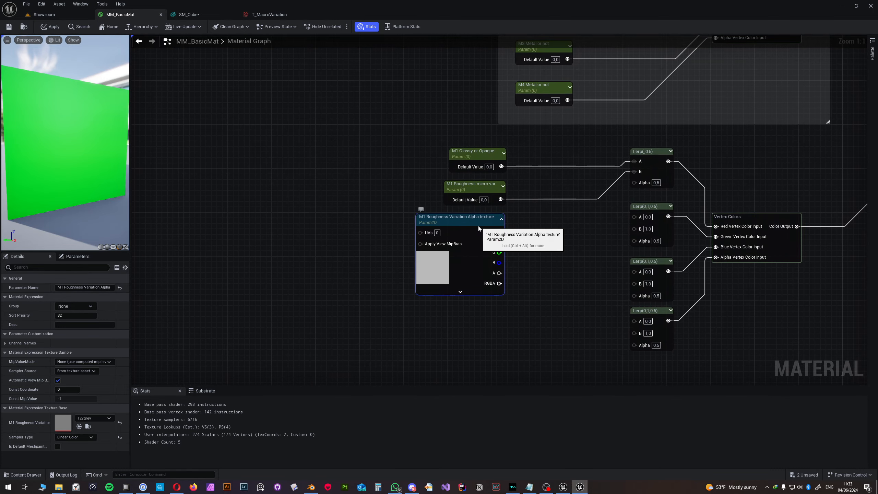
Step: Shift the roughness variation texture node away from the Lerps and feed its RGB output into the In input of a new CheapContrast node
drag(478, 226, 464, 242)
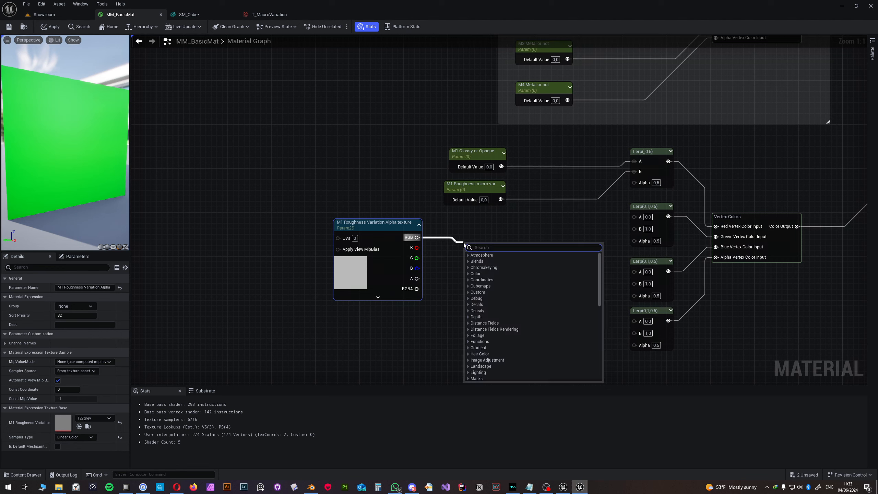
text(cheapc)
key(Return)
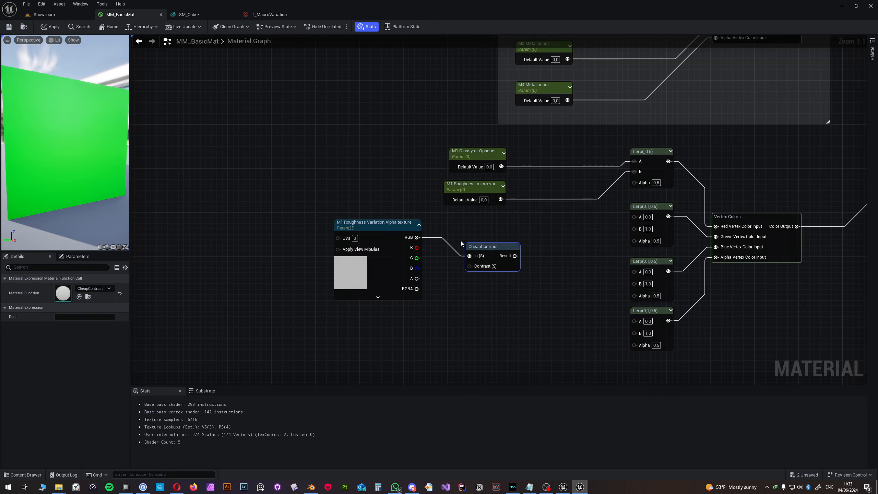
drag(488, 247, 492, 245)
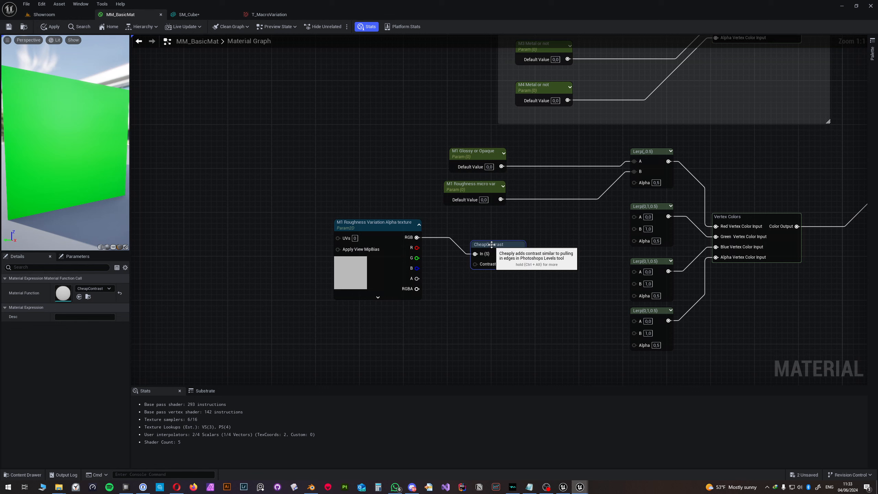
Step: Add a constant to CheapContrast's Contrast input, convert it to a parameter named M1 Roughness Alpha Contrast, and place it below the texture node
click(398, 340)
drag(425, 348, 475, 264)
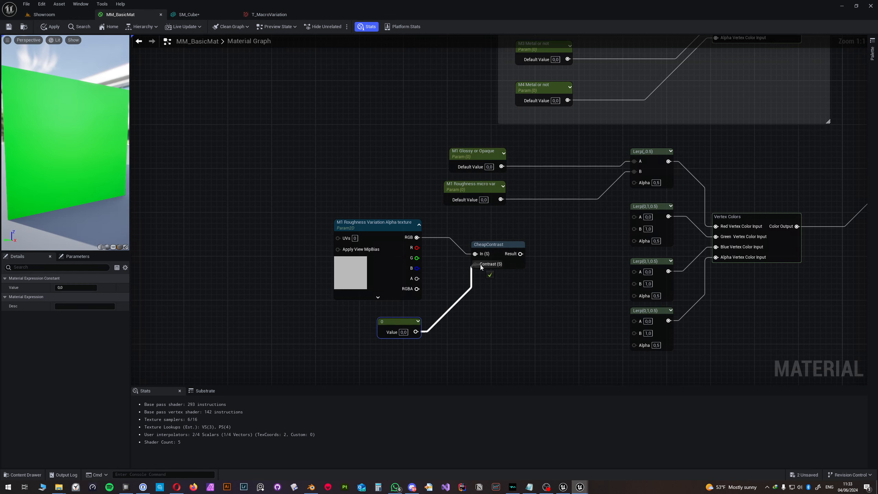
right_drag(410, 322, 413, 320)
right_click(412, 320)
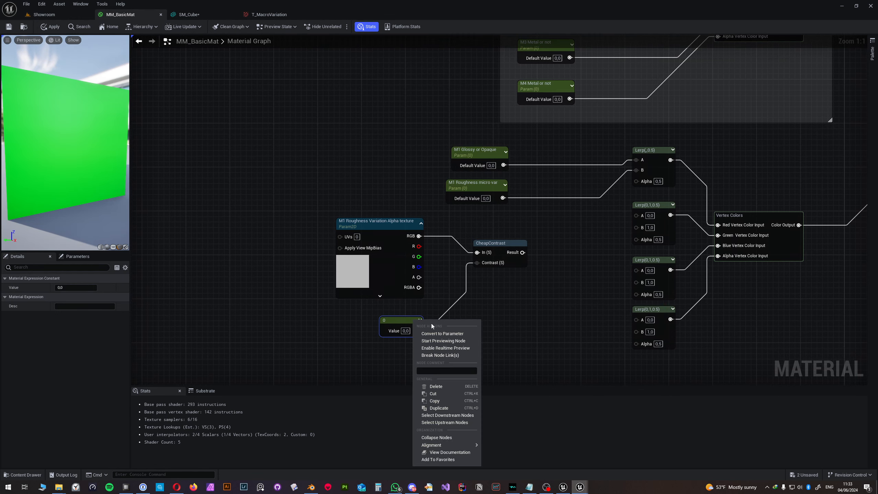
click(435, 335)
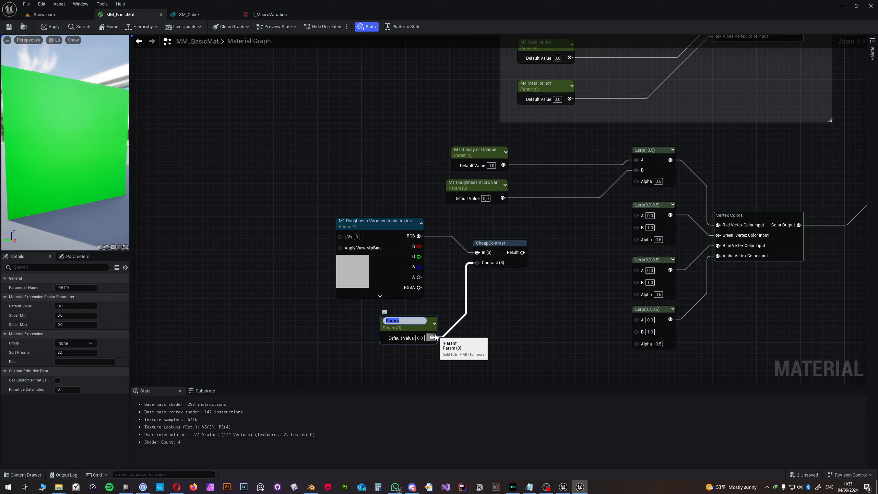
text(M1 Roughness Alpha Contras)
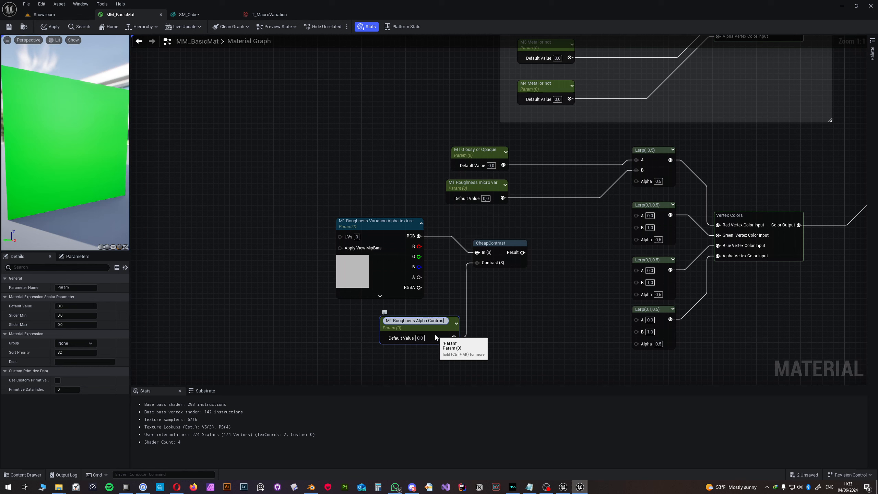
text(t)
key(Return)
drag(434, 321, 425, 320)
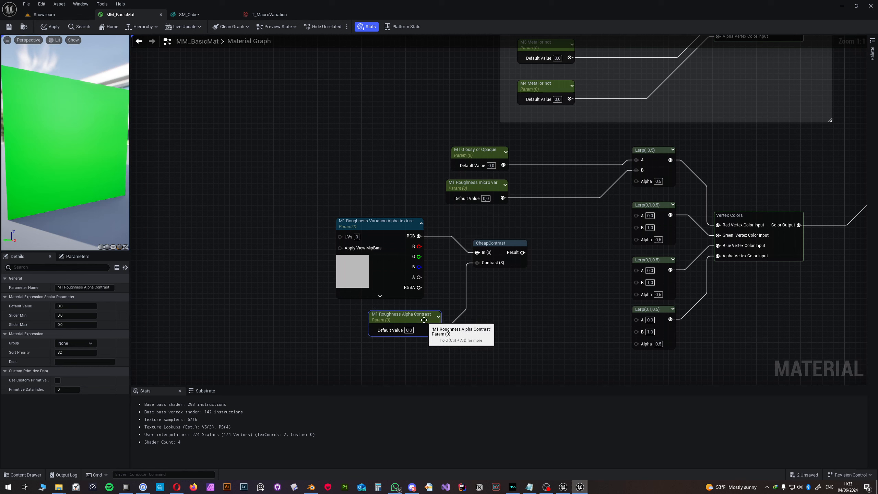
Step: Move the texture, contrast parameter and CheapContrast nodes further from the Lerps, and connect CheapContrast's Result to B of a new Lerp
drag(335, 212, 487, 335)
mouse_move(493, 251)
mouse_down()
mouse_move(406, 248)
mouse_move(487, 245)
mouse_up()
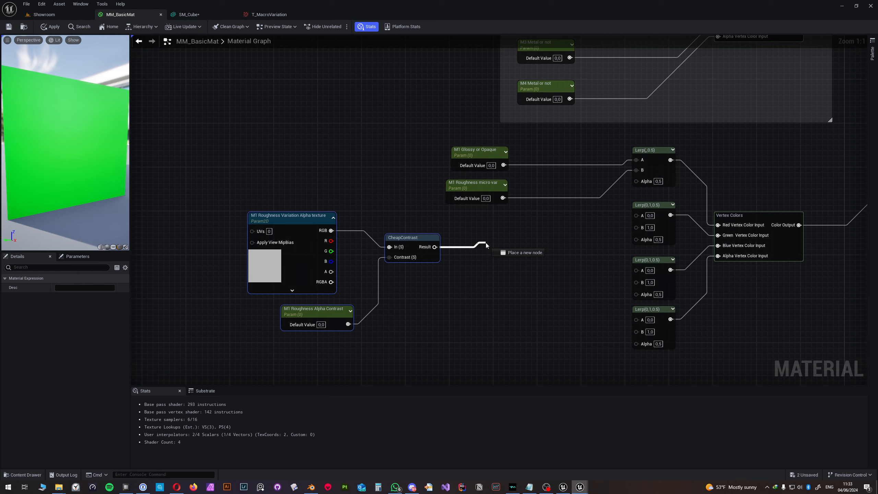
click(484, 237)
drag(486, 243, 504, 231)
key(l)
click(491, 254)
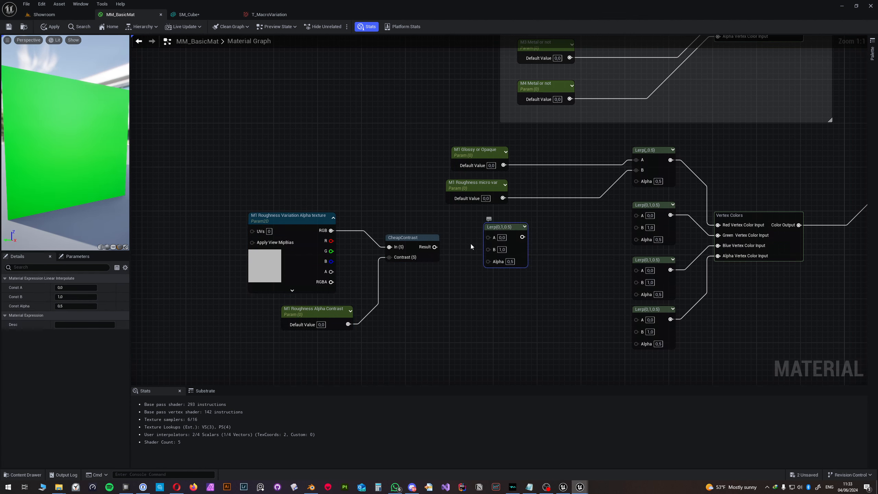
drag(434, 247, 488, 249)
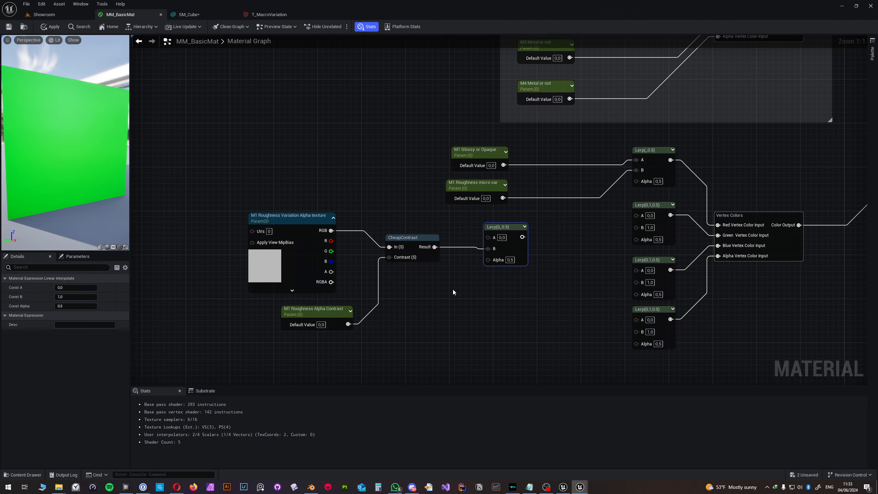
Step: Connect a new constant to the new Lerp's Alpha and convert it to a parameter named M1 Roughness Variation alpha On or Off
key(1)
click(433, 295)
drag(451, 314, 488, 263)
right_click(430, 305)
click(446, 322)
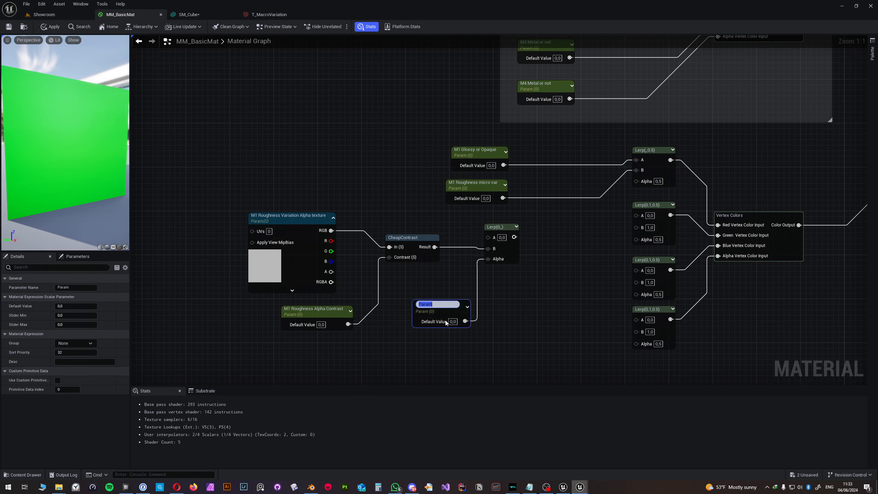
text(M1)
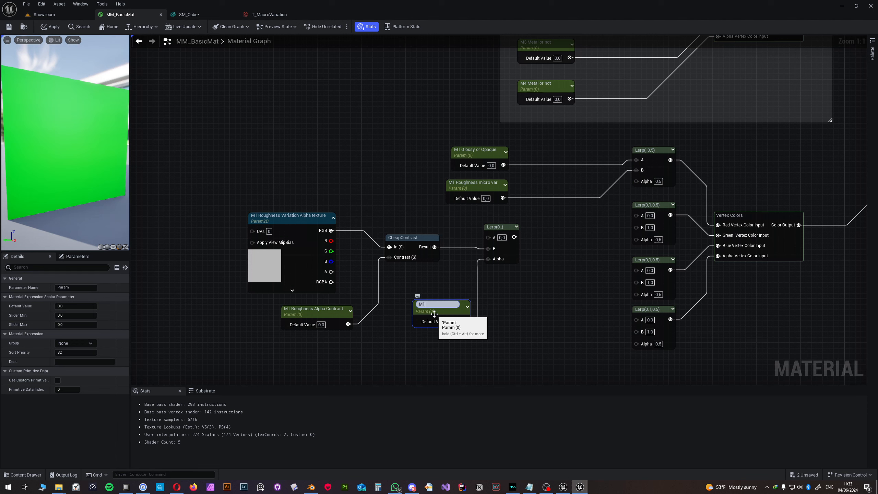
text( Roughness Variation )
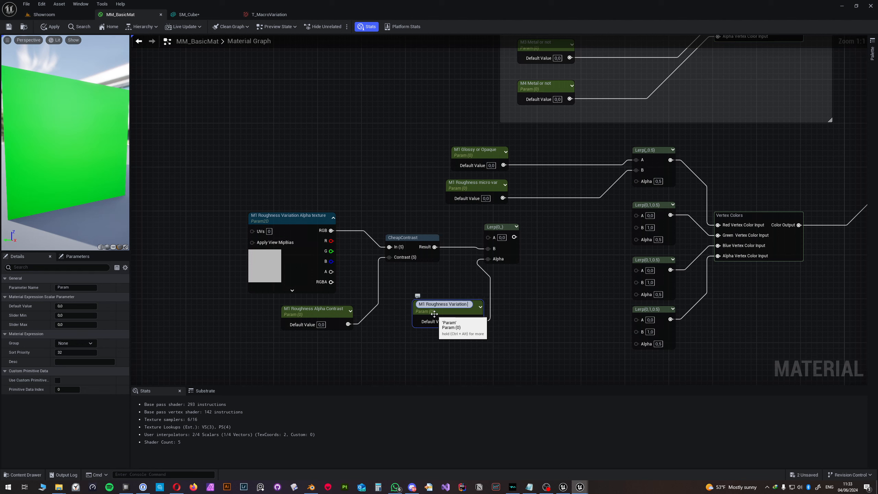
text(alpha On or Off)
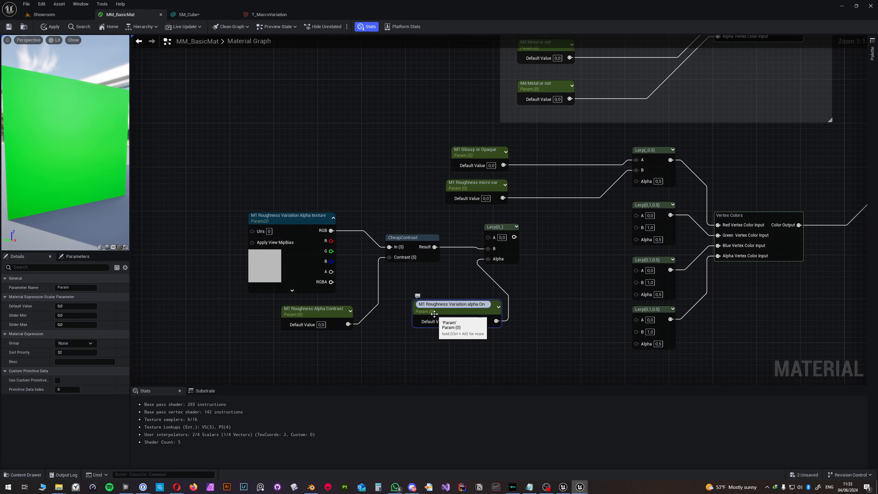
key(Return)
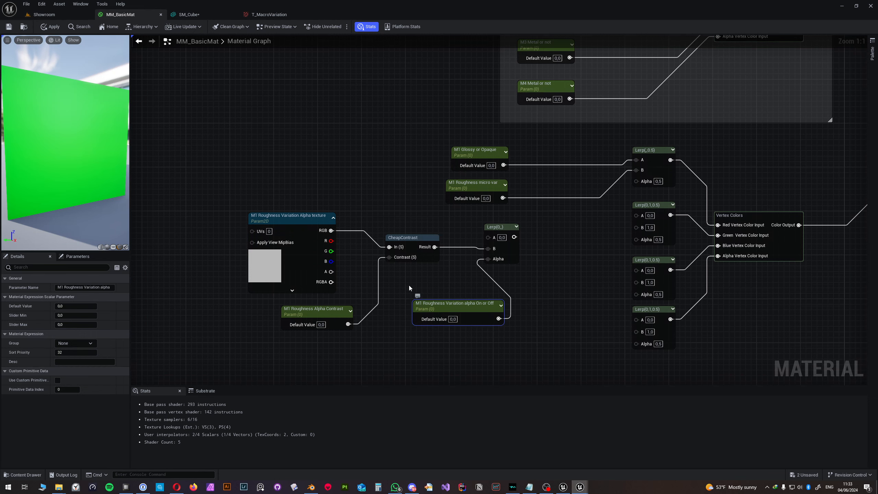
Step: Add a Multiply node before the roughness variation texture and connect its output to the texture's UVs
scroll(409, 286, down, 4)
right_drag(310, 256, 407, 239)
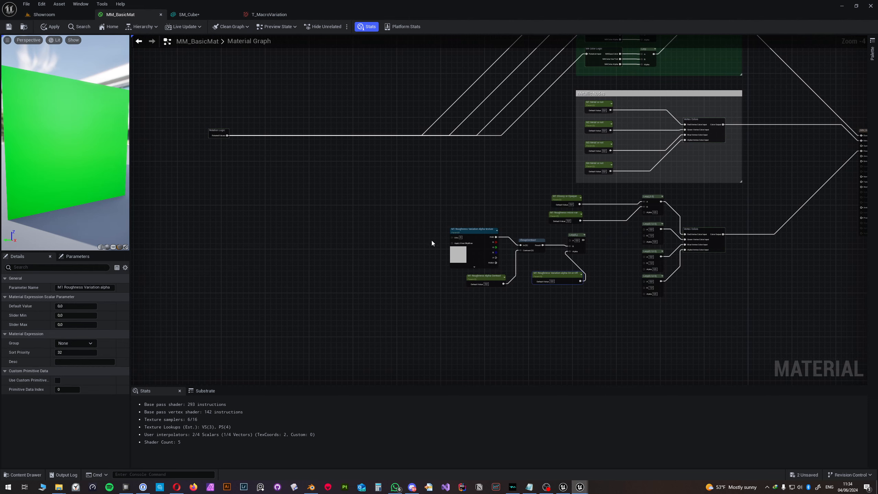
scroll(433, 242, up, 4)
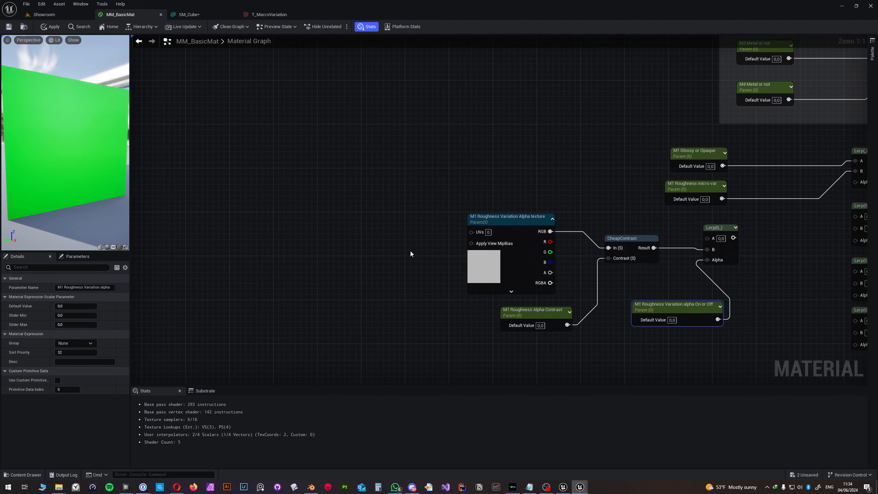
right_drag(355, 253, 436, 274)
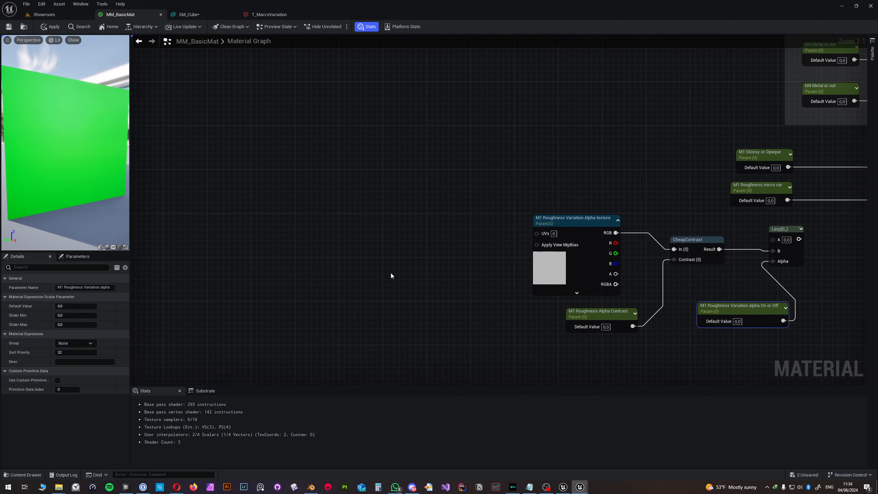
key(m)
click(448, 242)
drag(483, 256, 482, 229)
Step: Add a constant before the new Multiply node, connect it to the B input, and convert it to a parameter
key(1)
click(387, 290)
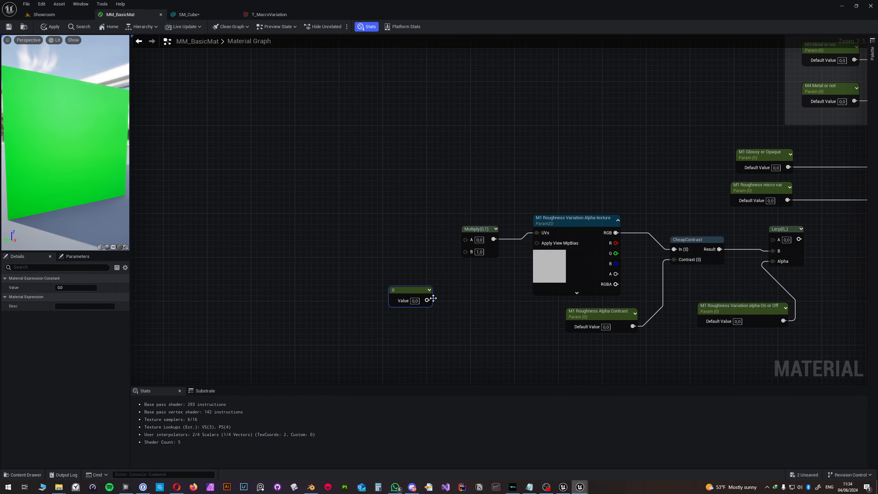
drag(427, 300, 463, 256)
right_click(415, 291)
click(431, 305)
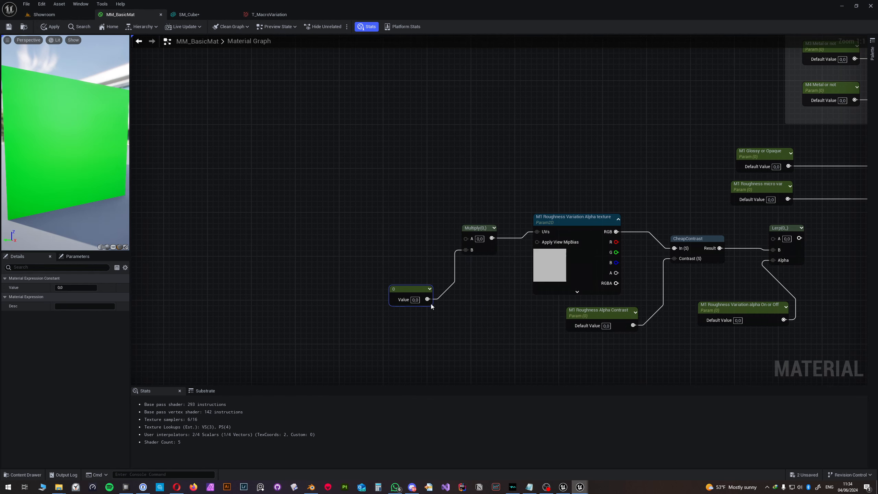
Step: Name the new parameter M1 Roughness Micro Variation alpha tile and move it further away from the Multiply node
double_click(400, 291)
text(M1 Rough)
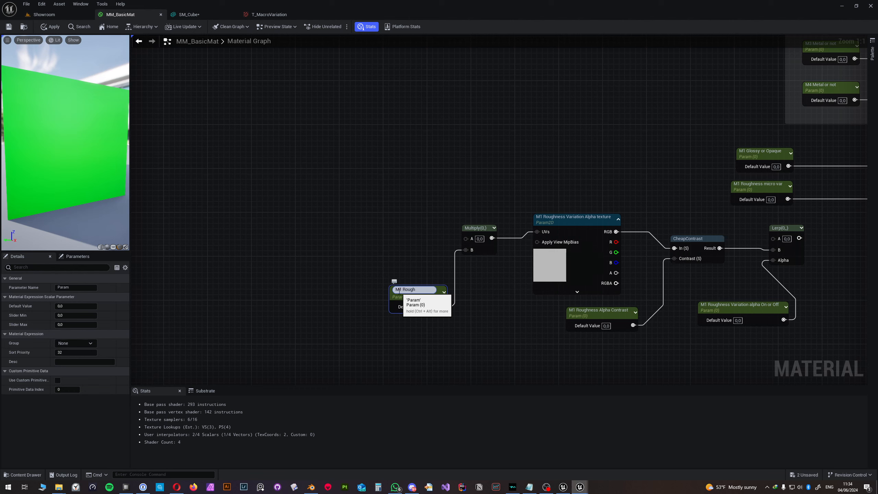
text(ness Miv)
key(BackSpace)
text(cro Variation)
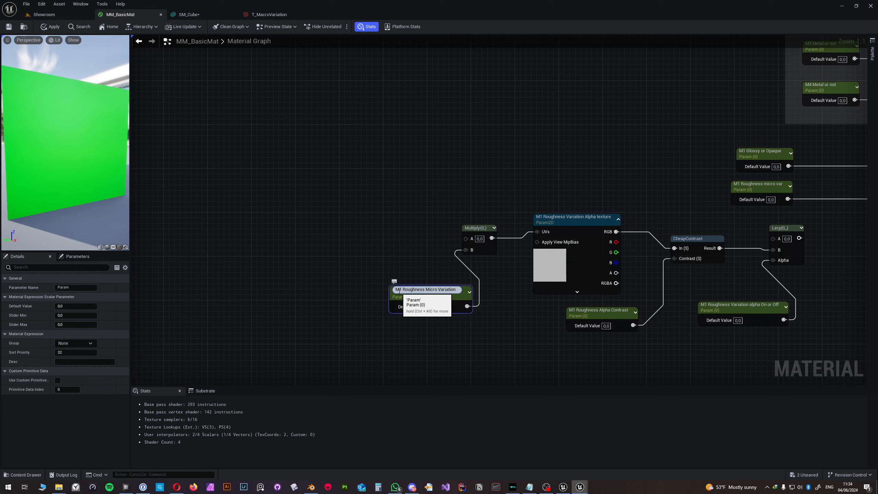
text( alpha tile)
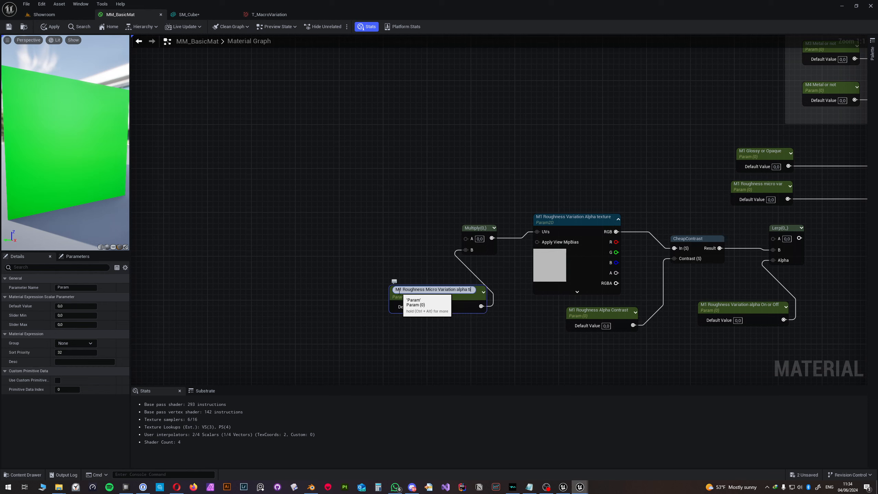
key(Return)
drag(455, 295, 413, 292)
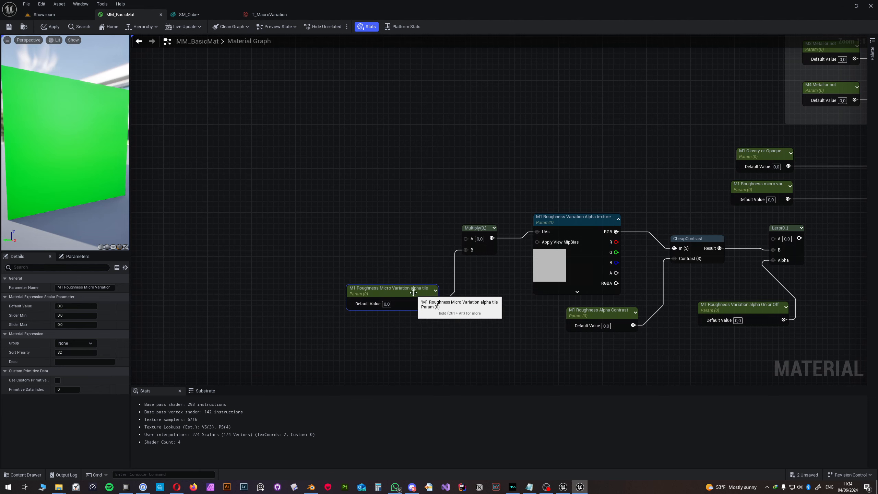
Step: Connect the Rotation Logic node's Rotated Values output to the A input of the roughness texture's Multiply node
right_drag(387, 243, 539, 336)
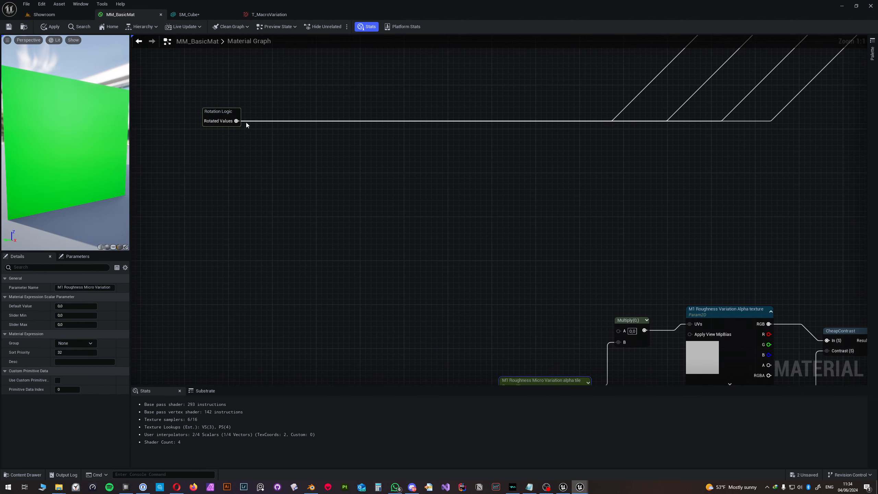
drag(237, 120, 619, 331)
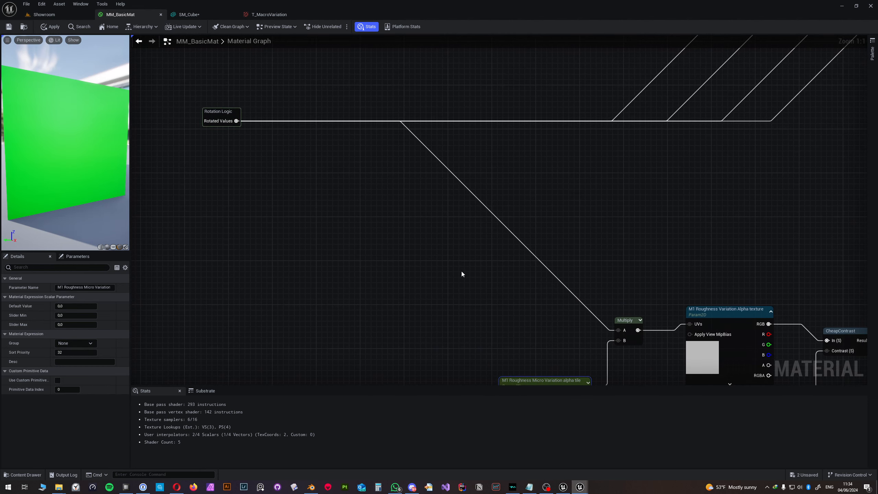
right_drag(399, 229, 263, 159)
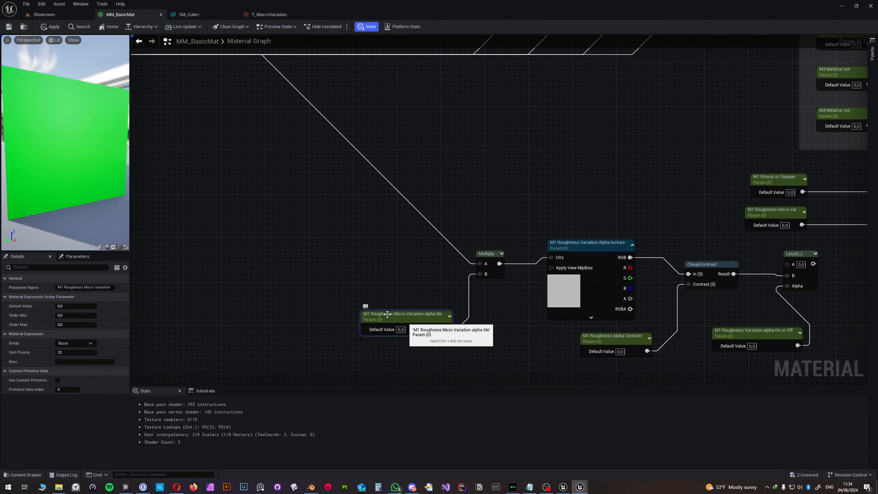
Step: Set the default values of M1 Roughness Alpha Contrast and M1 Roughness Micro Variation alpha tile to 1
right_drag(464, 266, 324, 255)
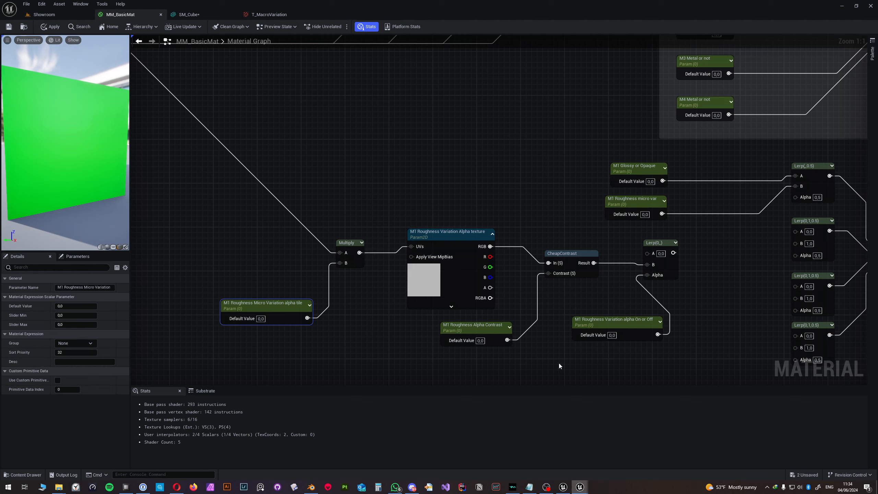
click(481, 340)
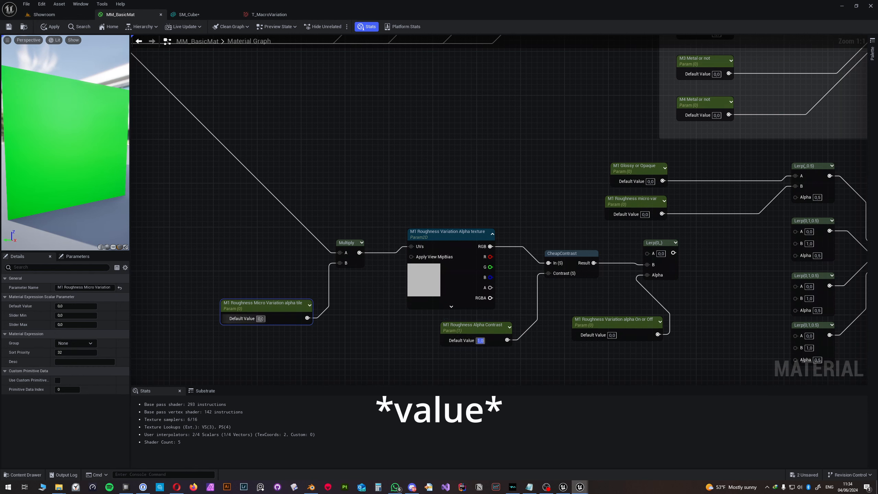
click(263, 318)
text(1)
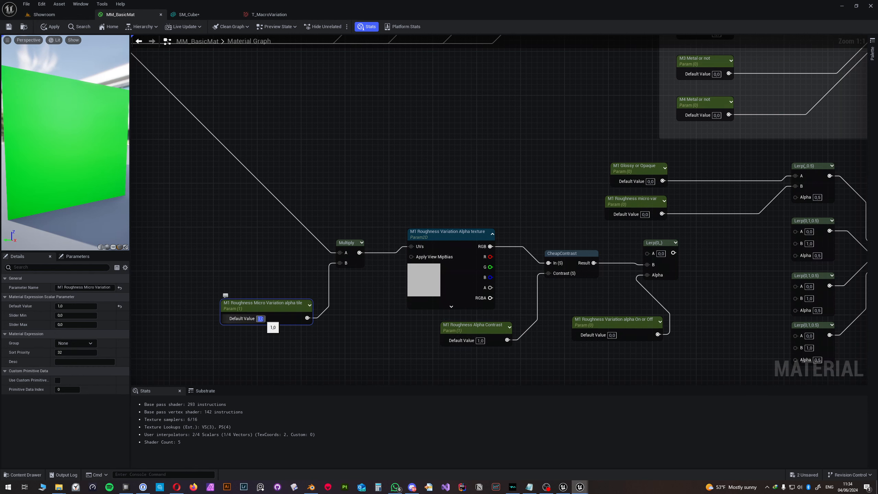
key(Return)
click(410, 335)
Step: Shift the M1 Roughness Variation alpha On or Off parameter slightly and connect its Lerp's output to the Alpha of the M1 roughness Lerp
drag(616, 331, 610, 331)
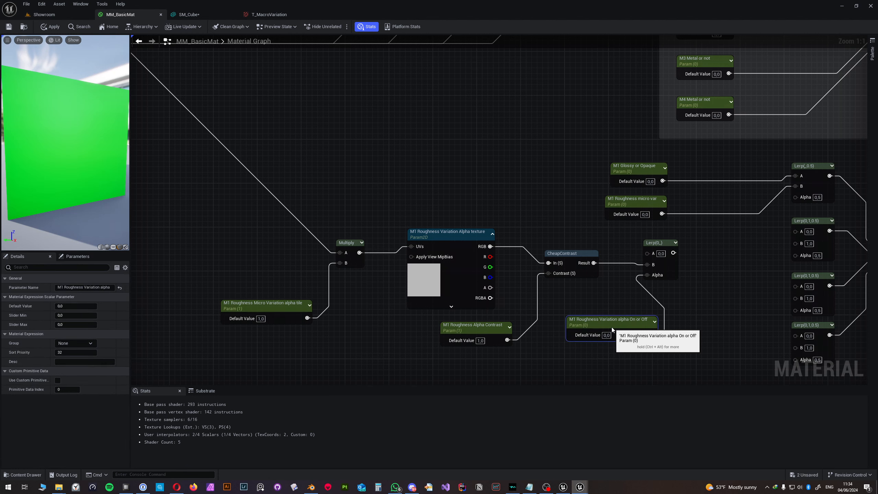
right_drag(608, 275, 542, 296)
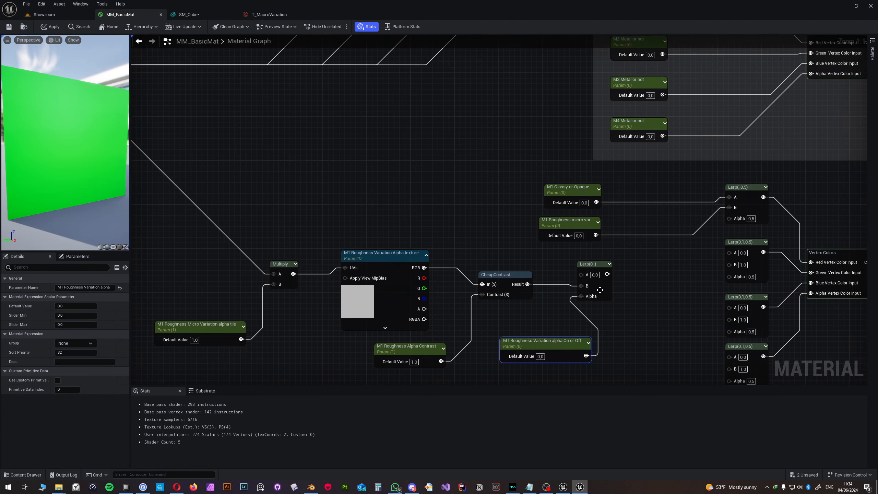
drag(607, 274, 730, 217)
right_drag(628, 307, 700, 278)
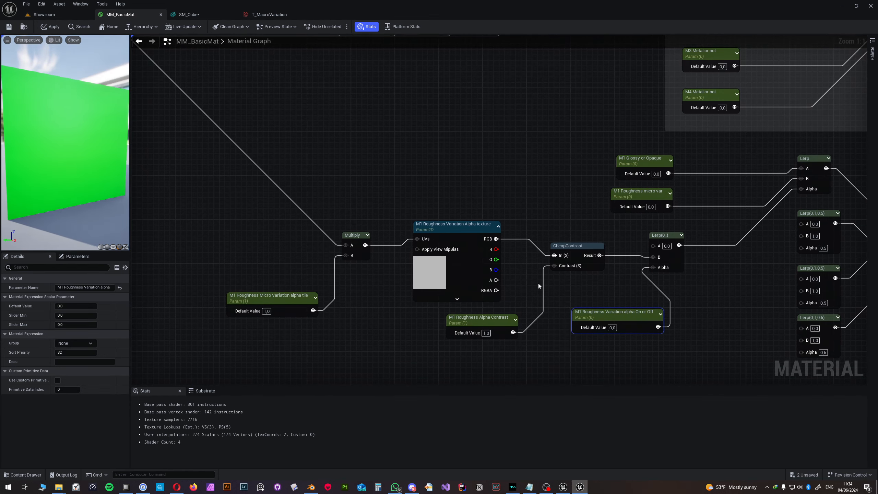
Step: Assign the M1 roughness alpha tile, variation texture and alpha contrast parameters to the M1 Properties group
click(255, 297)
click(91, 344)
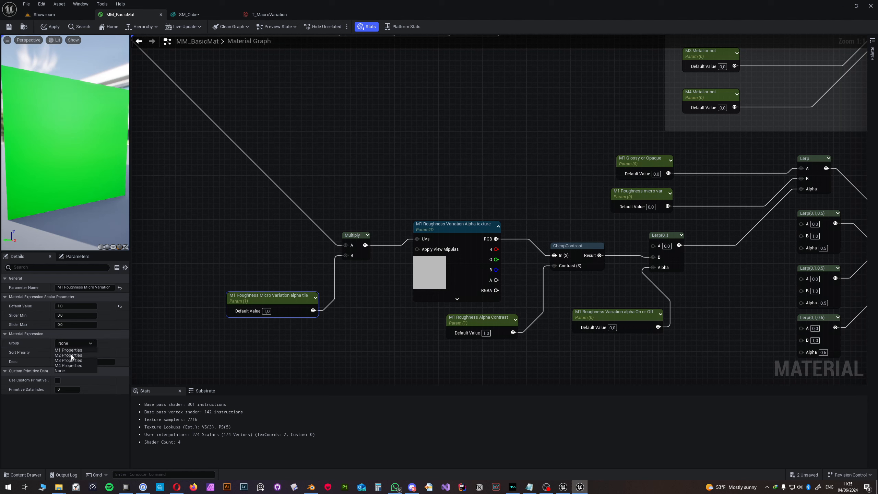
click(73, 360)
click(433, 229)
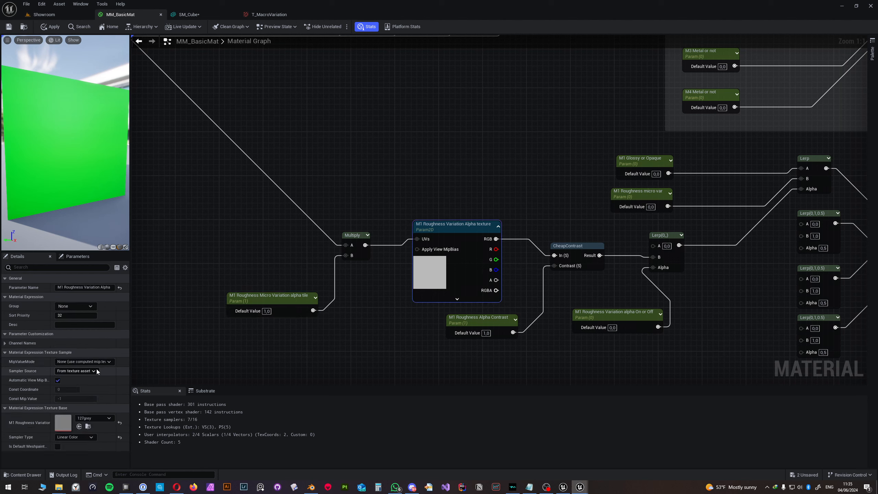
click(86, 306)
click(77, 314)
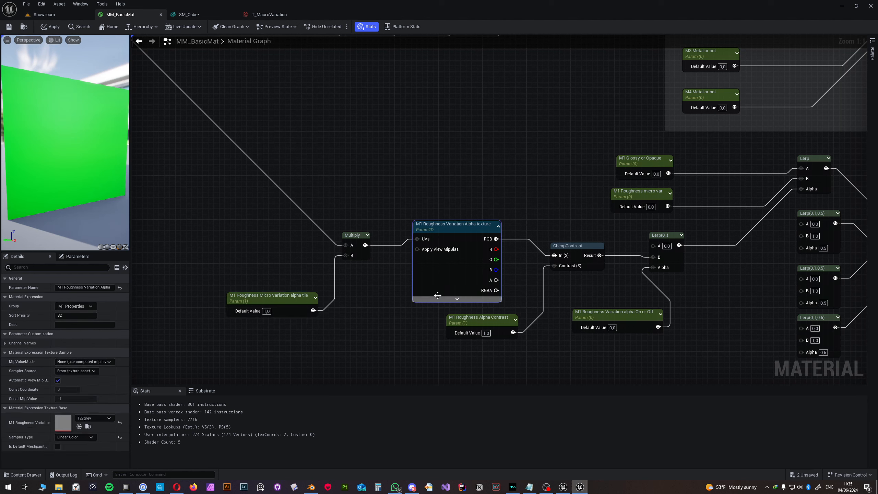
click(497, 317)
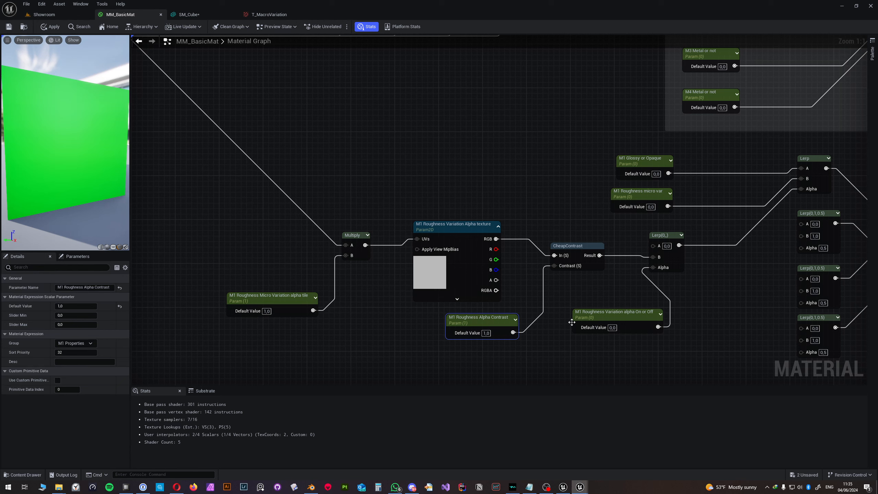
Step: Assign M1 Roughness Variation alpha On or Off, M1 Roughness micro var and M1 Glossy or Opaque together to the M1 Properties group
click(619, 313)
shift+click(643, 209)
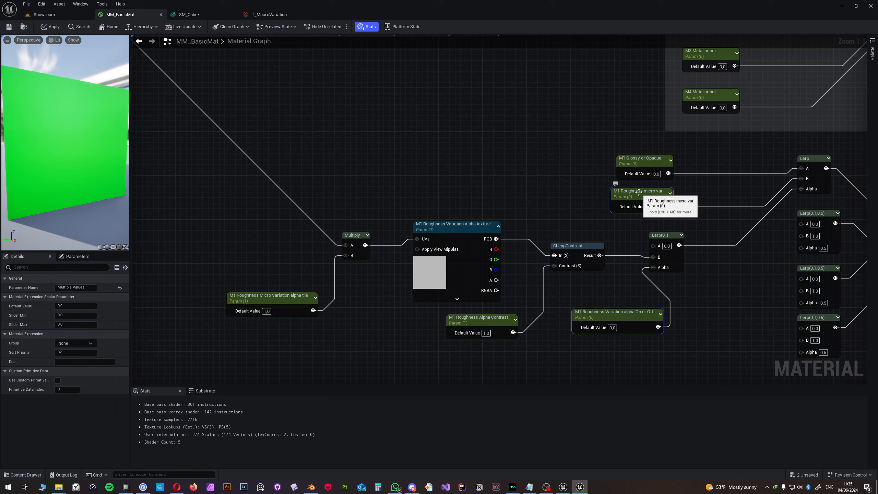
shift+click(640, 161)
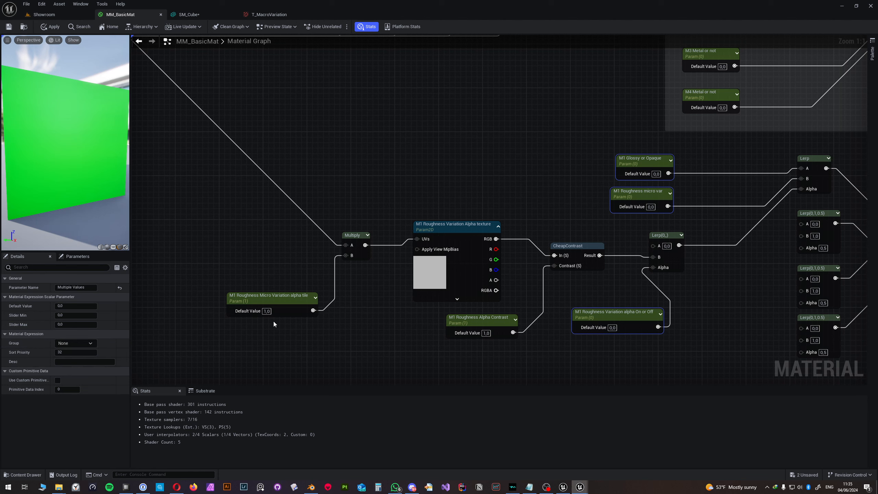
click(76, 343)
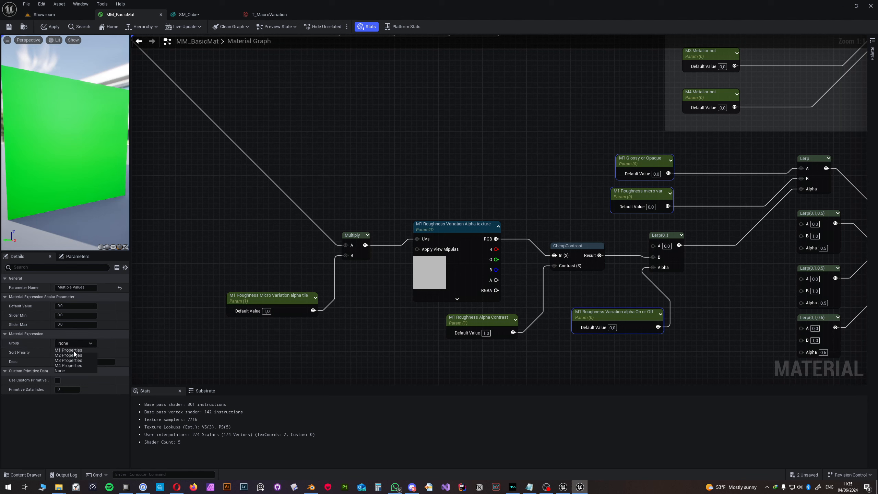
click(87, 354)
click(639, 320)
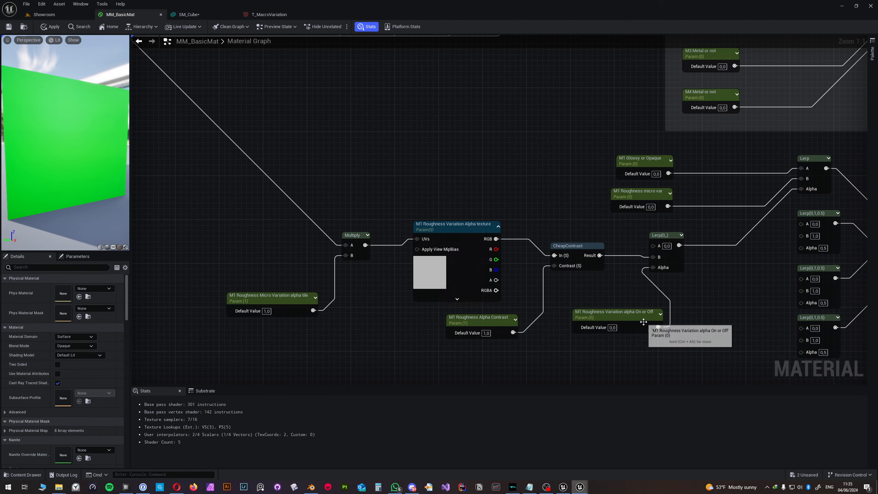
click(638, 195)
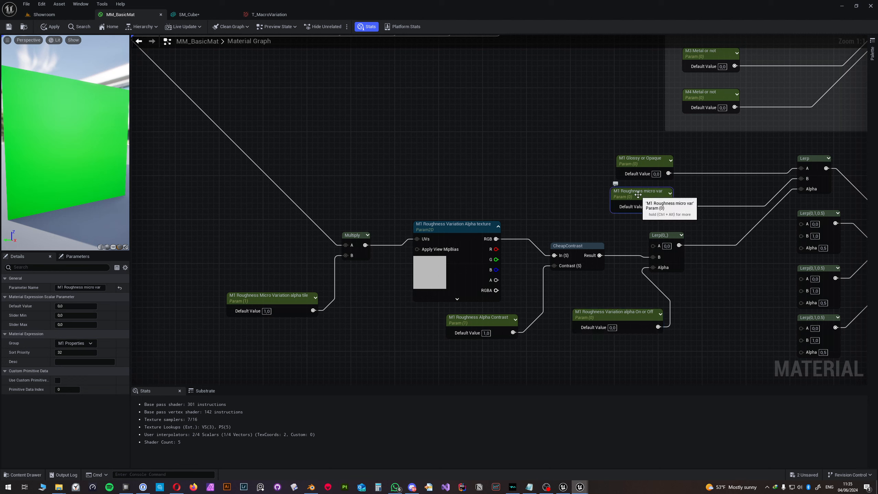
click(640, 161)
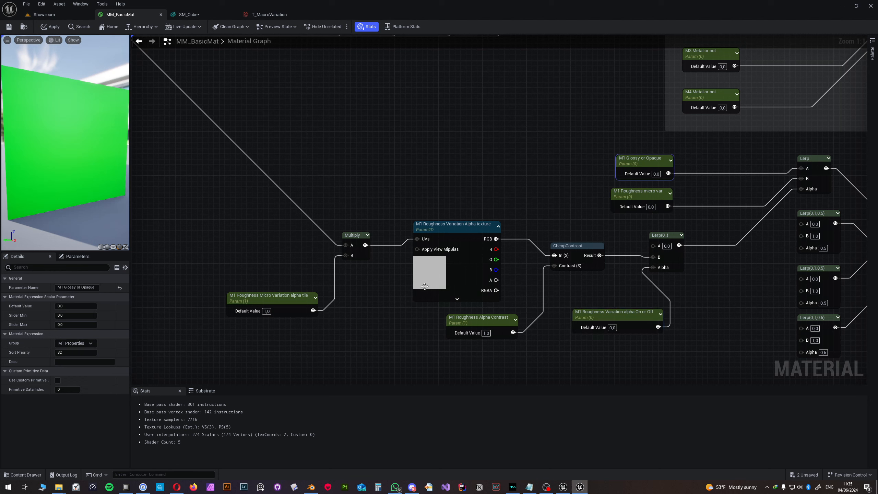
click(359, 334)
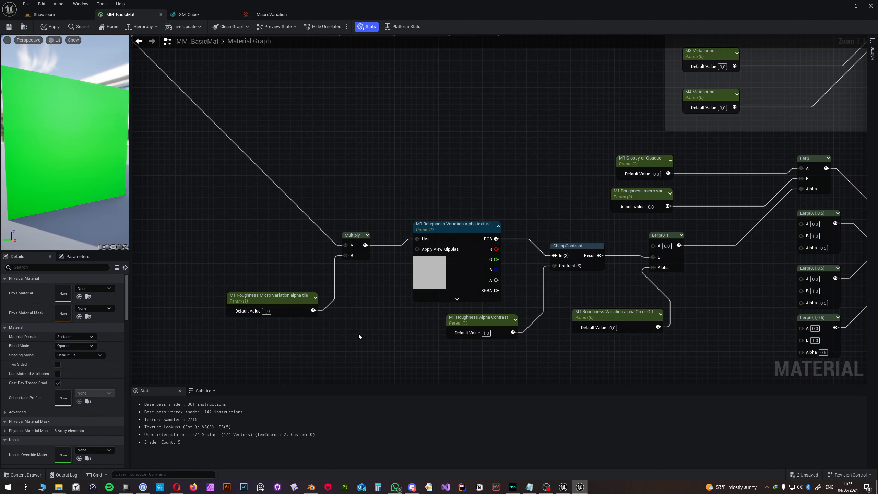
Step: Set the Slider Max of M1 Roughness Variation alpha On or Off to 1
click(621, 318)
click(67, 316)
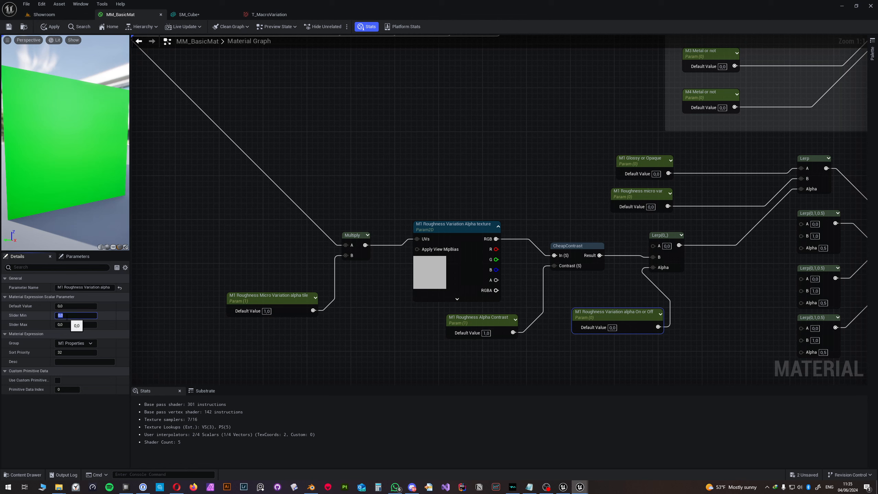
click(65, 324)
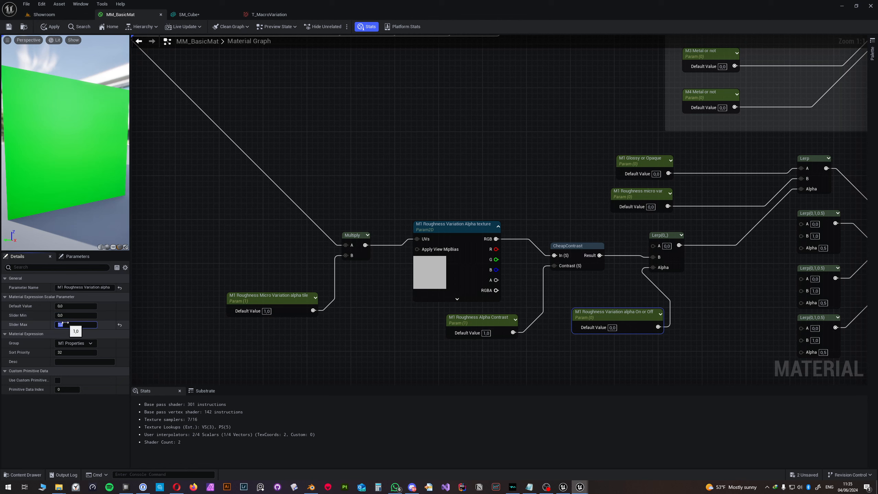
click(405, 363)
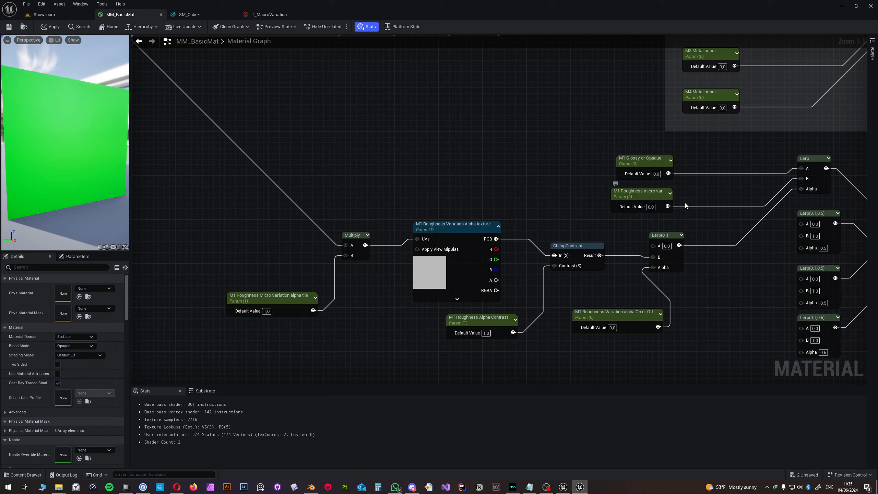
Step: Set the Slider Min of M1 Roughness micro var to 1 and check the slider range of M1 Glossy or Opaque
click(654, 200)
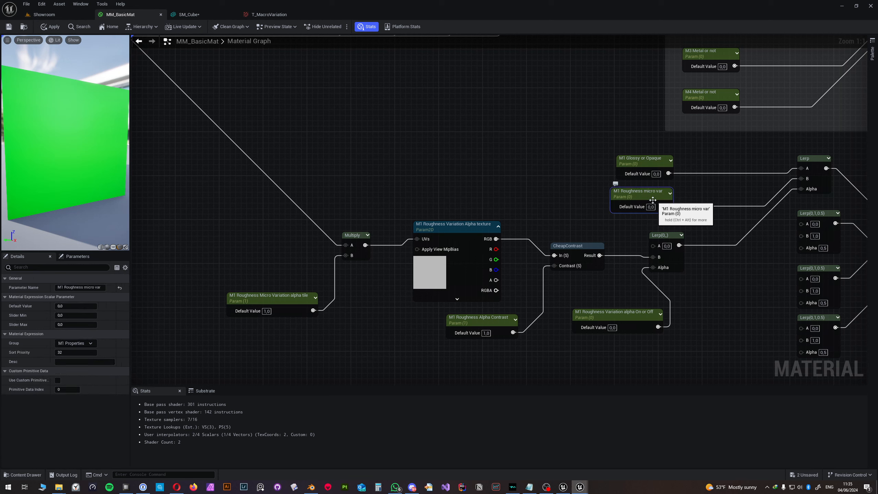
click(69, 313)
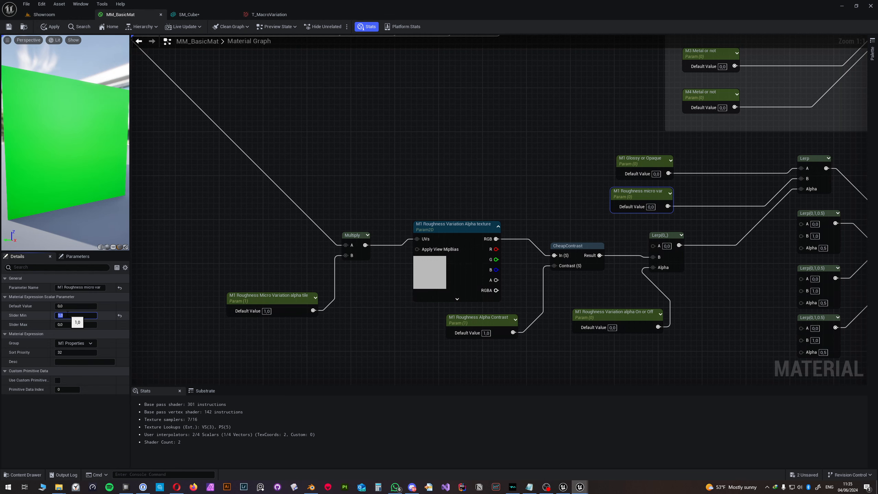
click(651, 164)
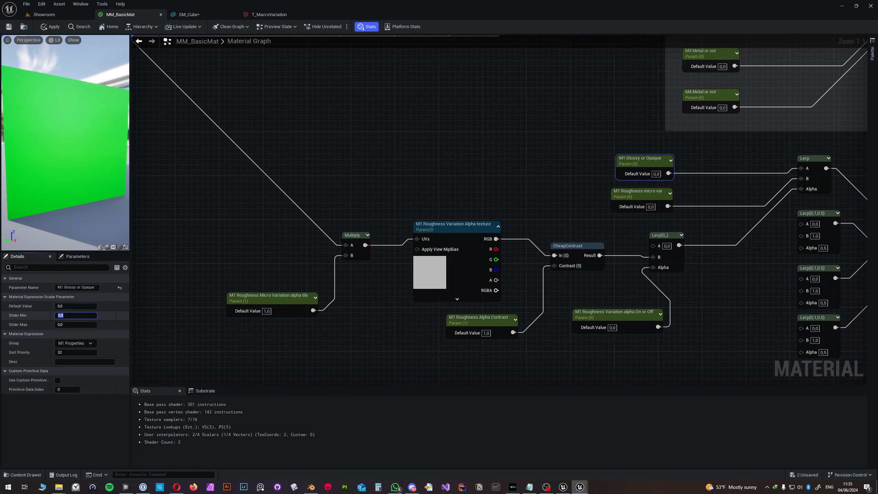
click(498, 182)
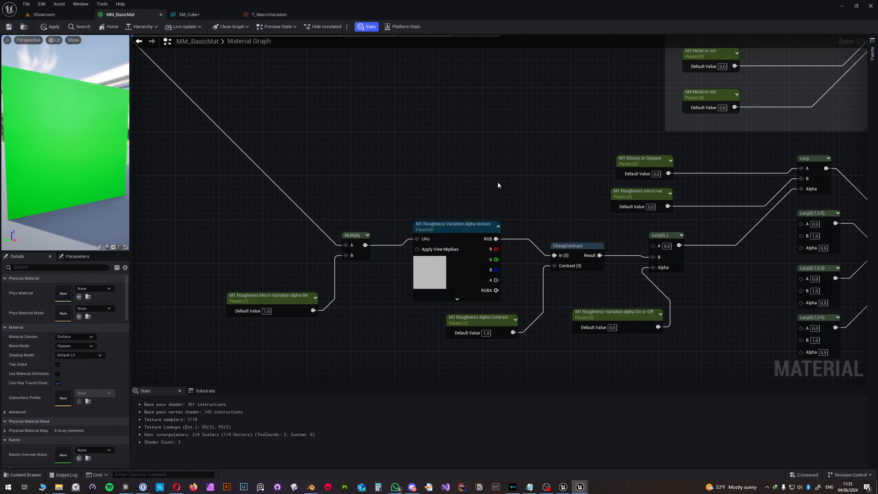
right_drag(741, 182, 572, 192)
scroll(583, 190, down, 4)
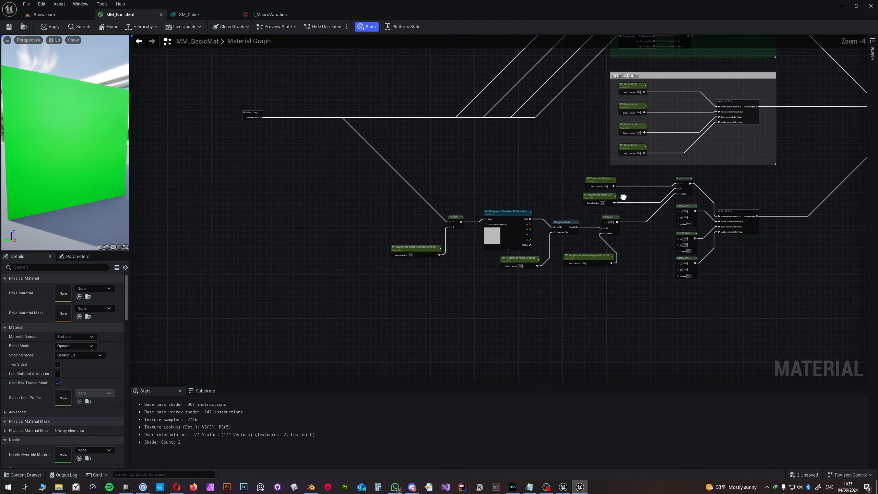
scroll(568, 246, down, 1)
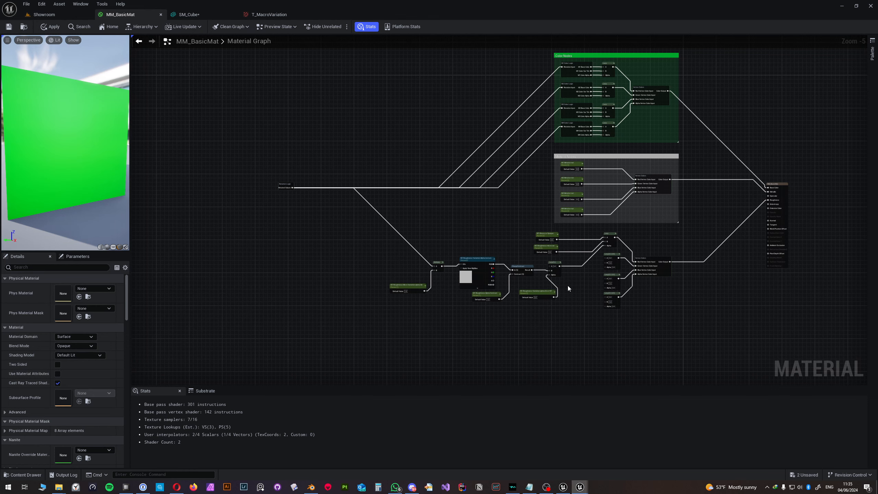
Step: Collapse the M1 roughness parameter, texture, contrast and multiply nodes into a subgraph and place it beside the first roughness Lerp
scroll(436, 315, up, 3)
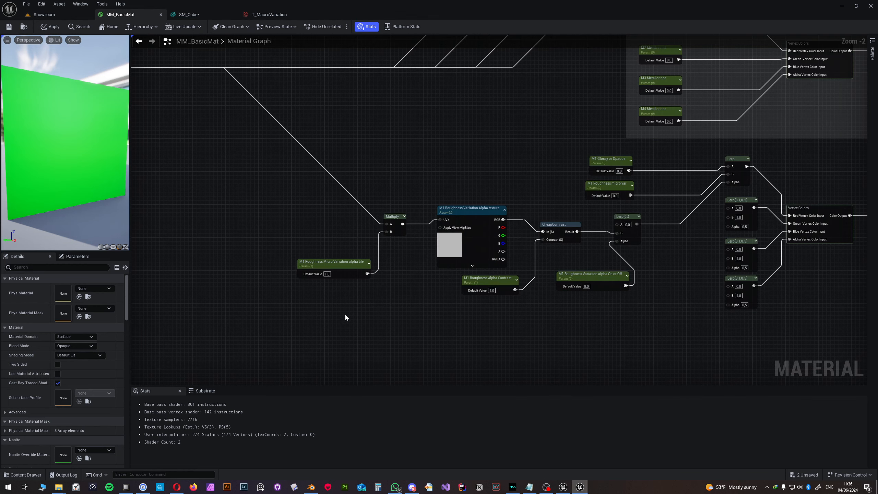
drag(304, 330, 661, 151)
right_click(617, 162)
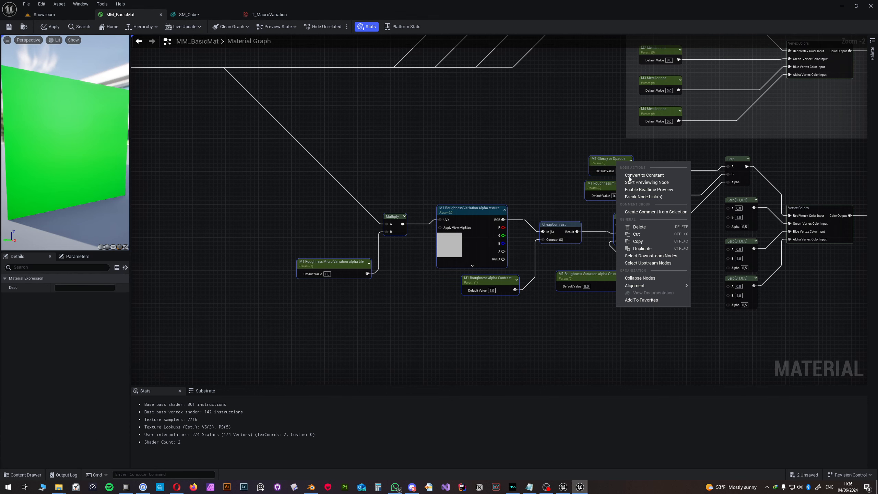
click(634, 278)
drag(507, 226, 663, 161)
scroll(541, 254, up, 2)
right_drag(592, 190, 438, 256)
drag(485, 225, 490, 225)
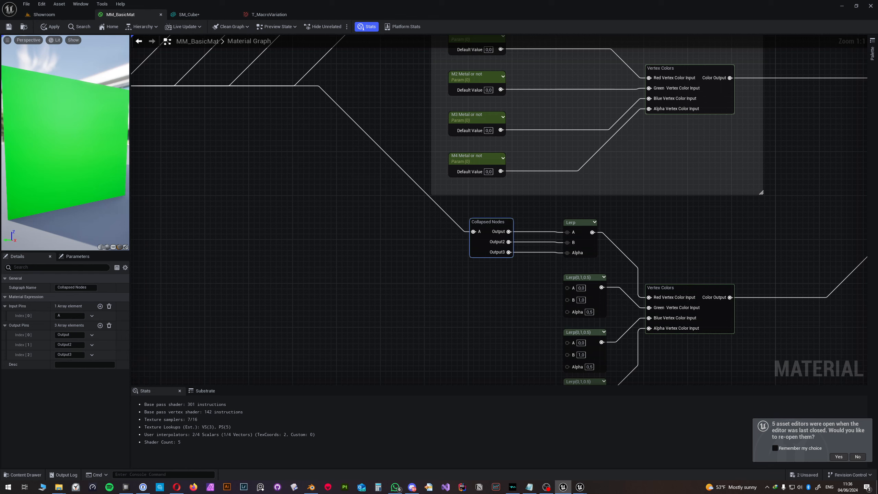
drag(494, 222, 488, 228)
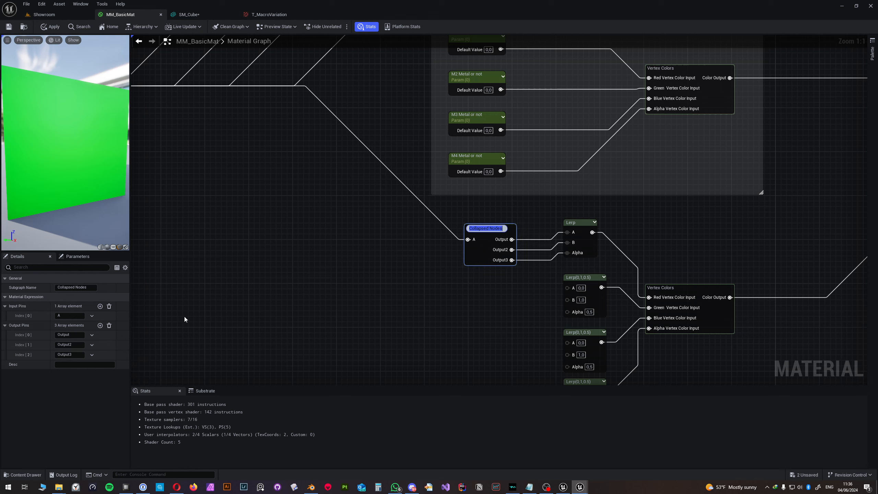
Step: Rename the collapsed subgraph as M1 Roughness
click(79, 288)
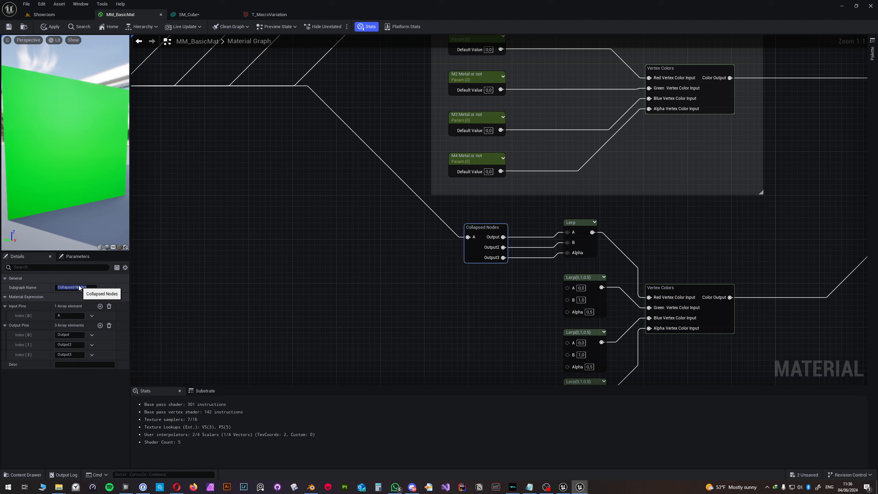
key(ctrl+a)
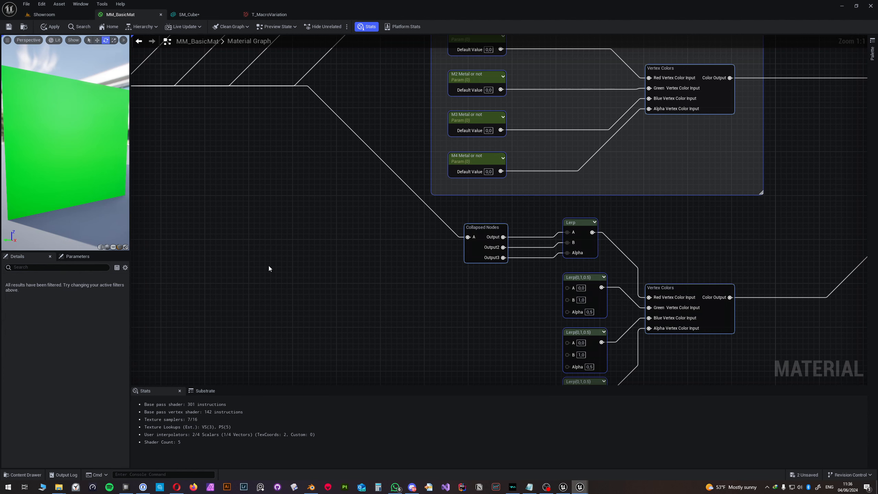
click(476, 240)
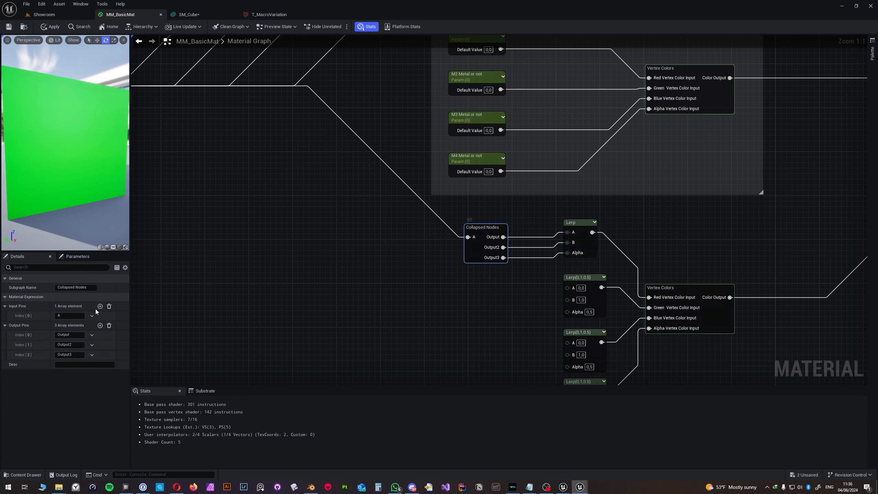
click(65, 287)
text(M1)
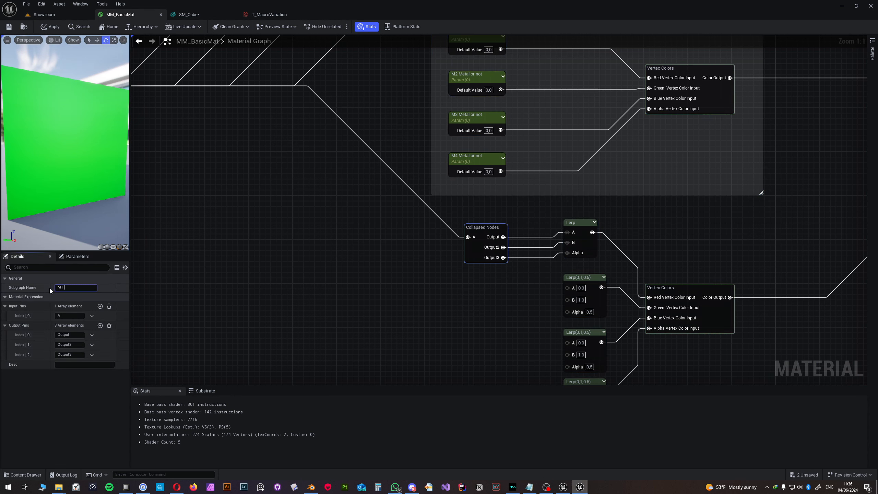
text( Roughness)
key(Return)
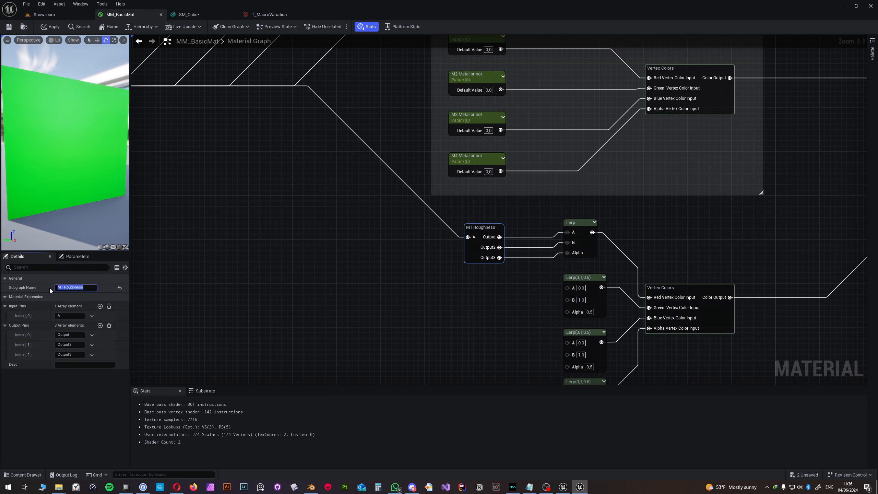
Step: Name the M1 Roughness subgraph's input pin Rotation Input and its first output pin M1 base Rough
click(68, 316)
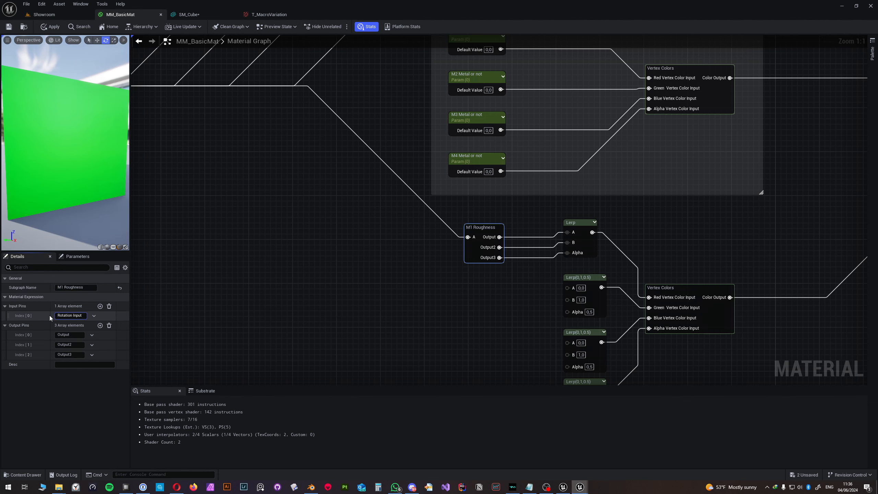
key(Return)
click(55, 335)
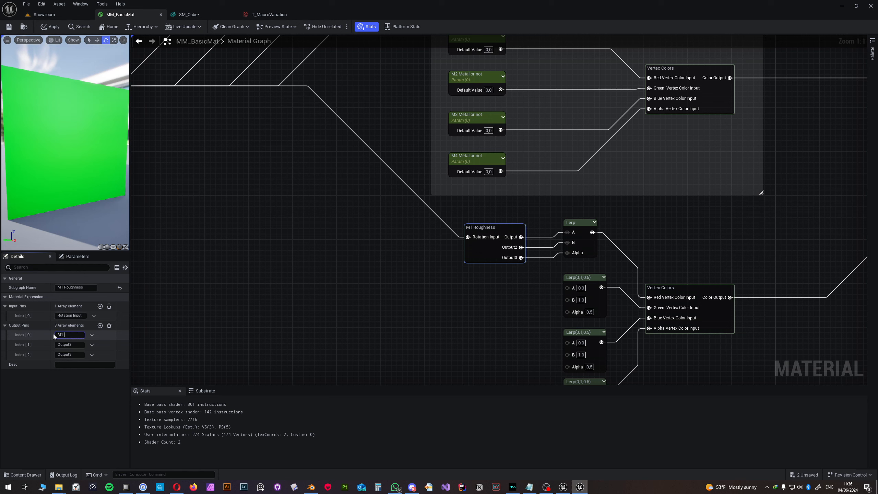
text(M1 base Rough)
key(Return)
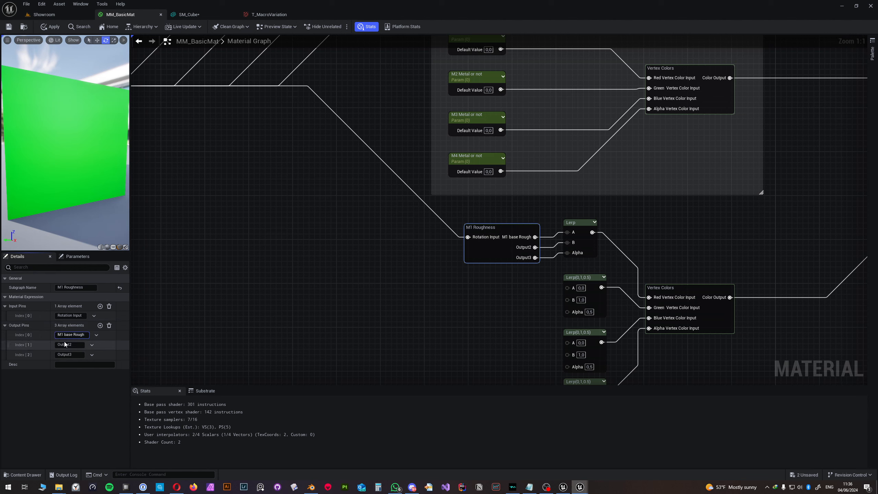
Step: Name the M1 Roughness subgraph's second output pin Micro Variation Rough and the third one Alpha
click(65, 344)
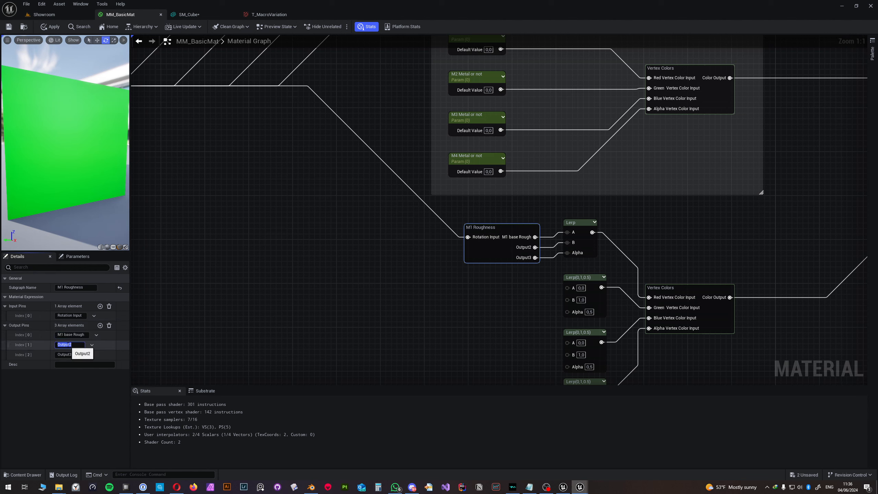
text(Micro Variation Rough)
key(Return)
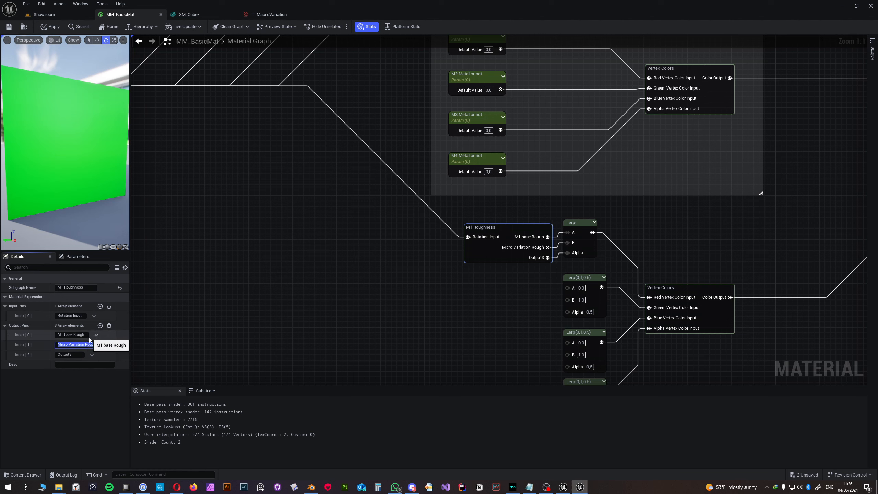
click(77, 354)
drag(76, 354, 51, 354)
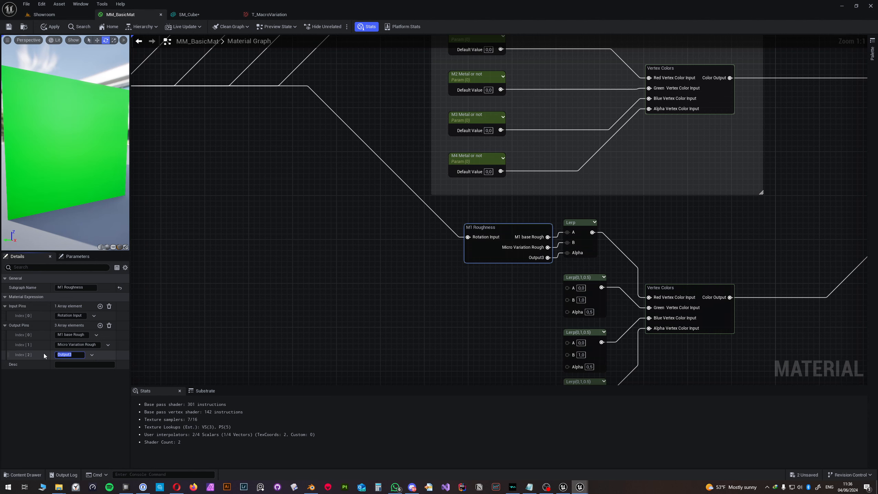
text(ALpha)
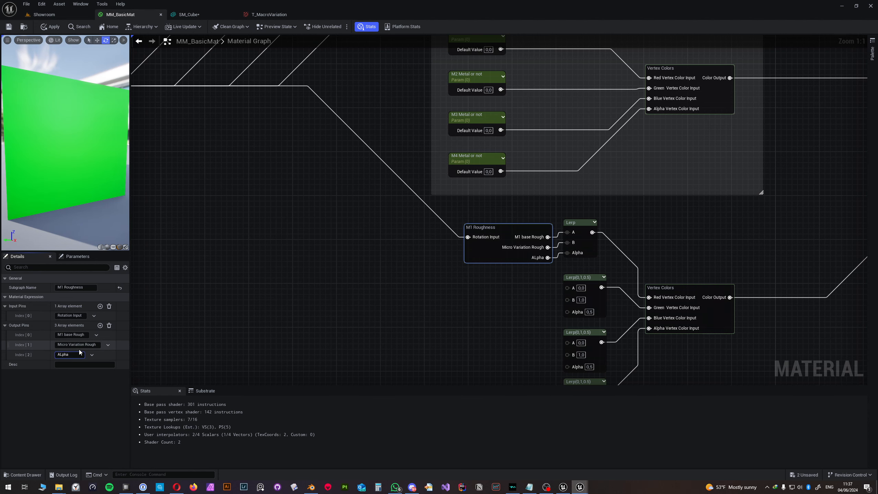
Step: Review the contents of the M1 Roughness subgraph and align its node with the first Lerp in the Material Graph
double_click(477, 249)
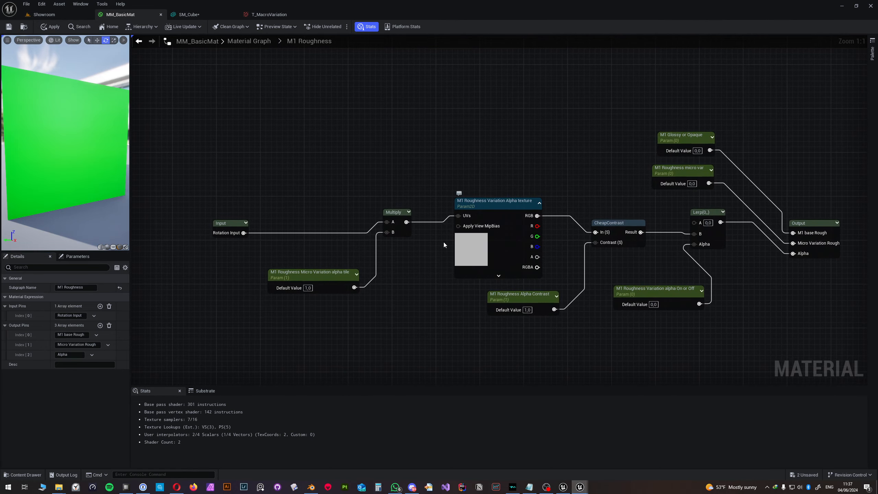
click(249, 42)
scroll(584, 320, up, 4)
right_drag(584, 320, 493, 303)
drag(474, 261, 477, 244)
click(490, 240)
click(554, 287)
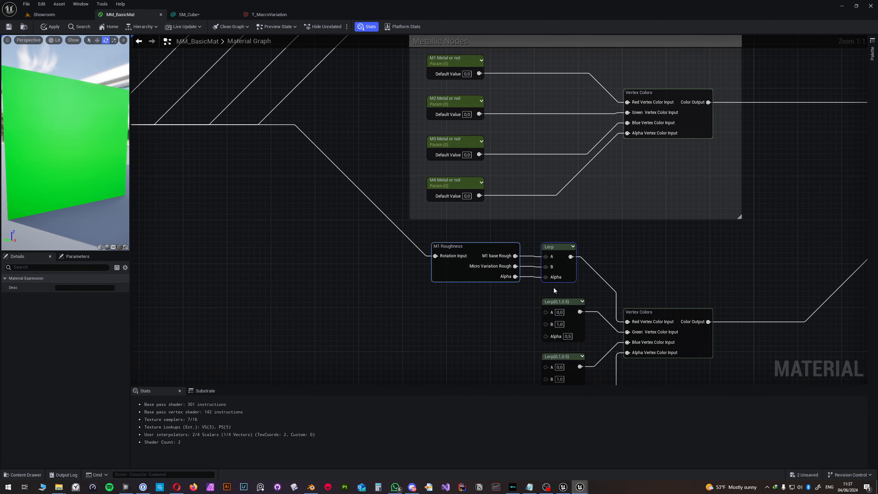
Step: Make three copies of the M1 Roughness subgraph and place each one beside one of the remaining roughness Lerps
right_drag(478, 320, 464, 225)
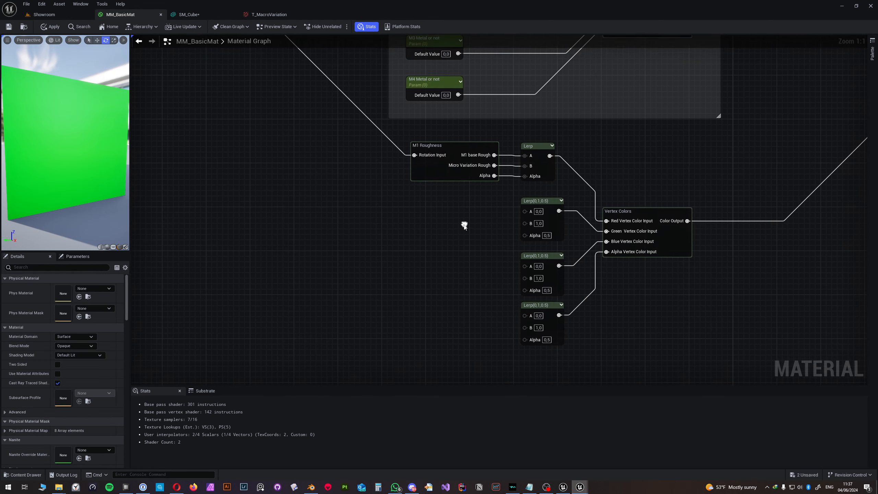
click(454, 149)
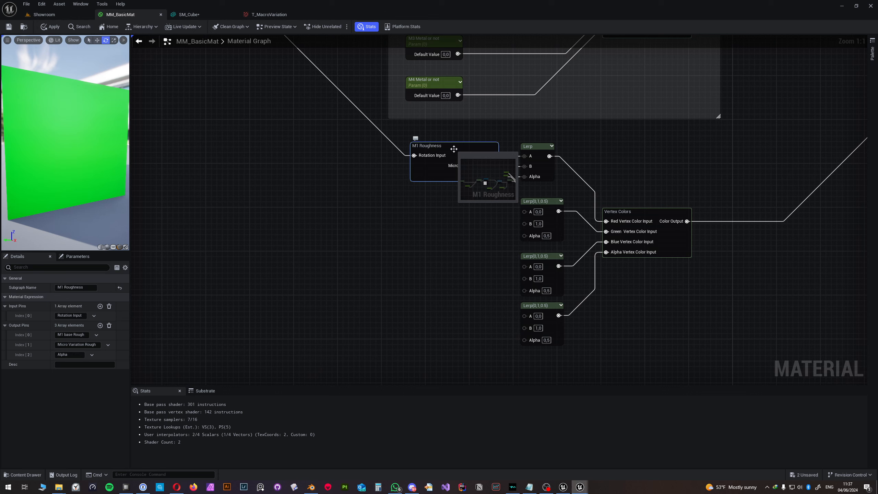
key(ctrl+c)
key(ctrl+v)
drag(485, 219, 452, 205)
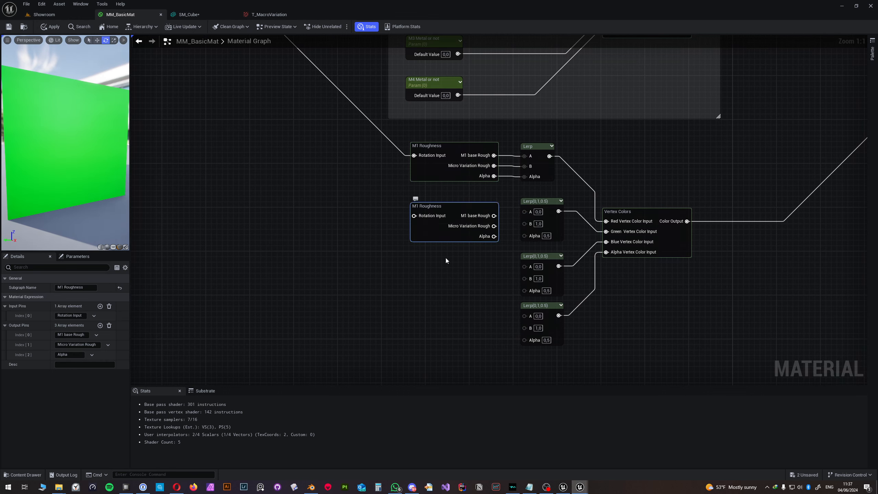
key(ctrl+v)
drag(483, 291, 458, 265)
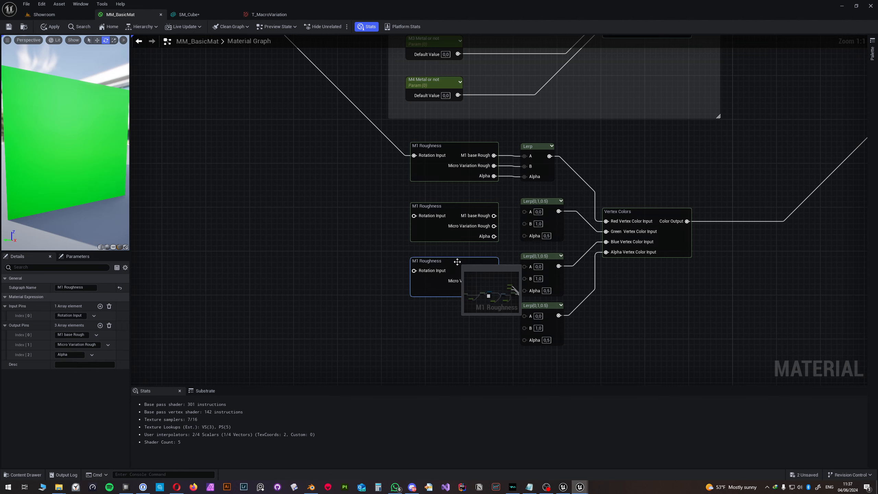
key(ctrl+v)
drag(500, 330, 457, 311)
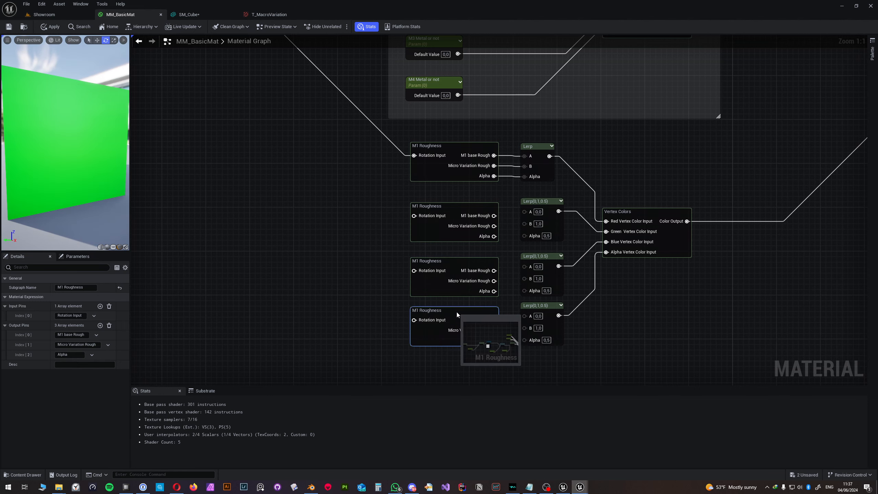
Step: Connect the Rotation Logic output to the Rotation Input of the three copied roughness subgraphs
right_drag(377, 247, 489, 294)
scroll(462, 257, down, 3)
right_drag(462, 257, 648, 242)
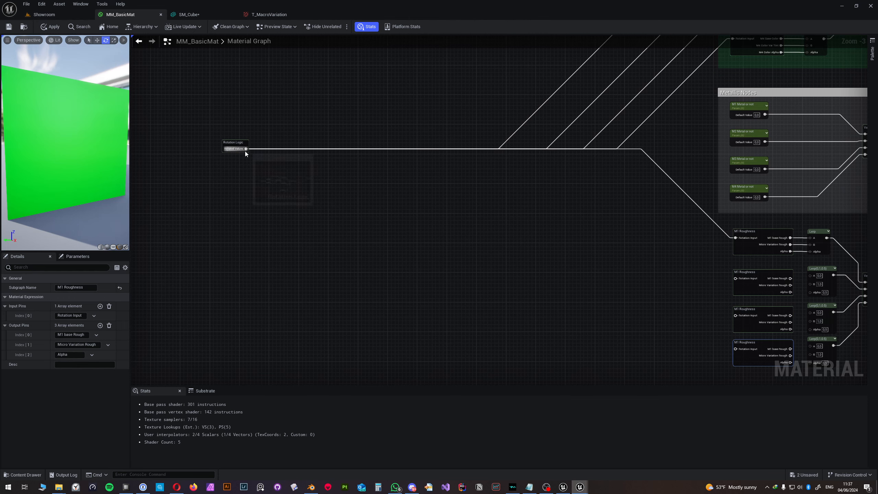
drag(246, 150, 736, 349)
Step: Rename the second roughness subgraph as M2 Roughness and its first output pin as M2 base Rough
scroll(736, 349, up, 3)
right_drag(736, 348, 532, 305)
click(552, 194)
click(63, 287)
text(2)
click(64, 335)
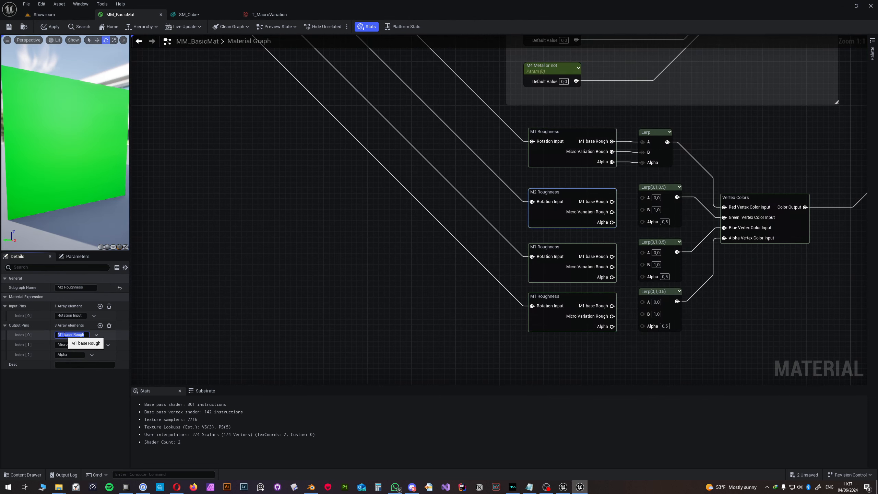
key(BackSpace)
text(2)
key(Return)
Step: Wire the base, micro variation and alpha outputs of the three copied subgraphs into A, B and Alpha of their Lerps
drag(612, 202, 643, 198)
drag(612, 212, 642, 219)
drag(612, 256, 642, 252)
drag(612, 267, 643, 263)
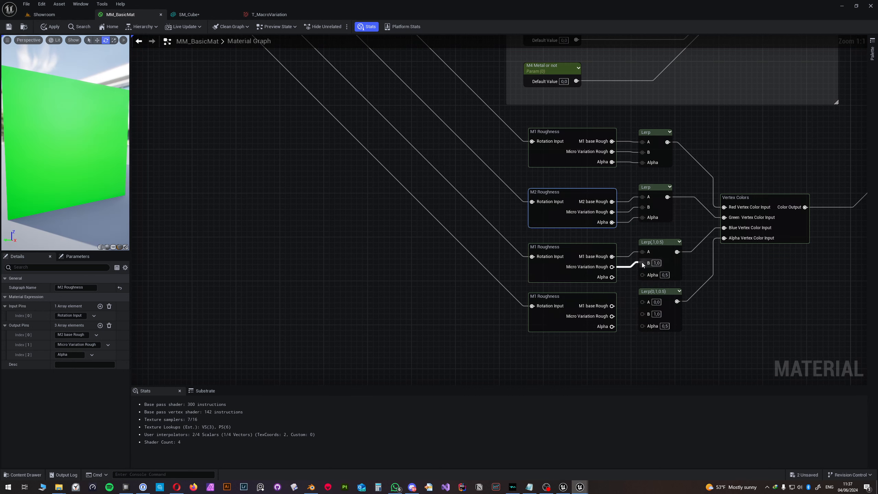
drag(616, 318, 642, 313)
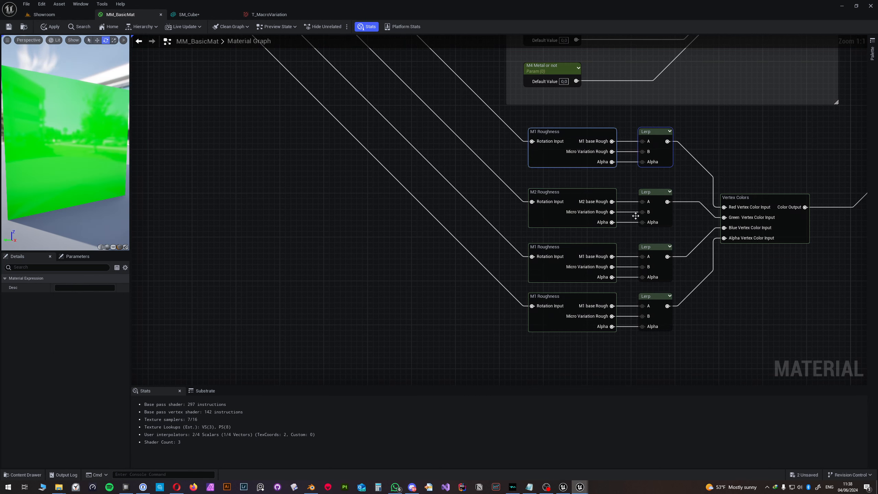
Step: Inside the M2 Roughness subgraph, change the prefix of the variation alpha texture and micro variation alpha tile parameters to M2
double_click(567, 199)
click(494, 201)
click(79, 287)
key(Return)
click(311, 273)
click(65, 287)
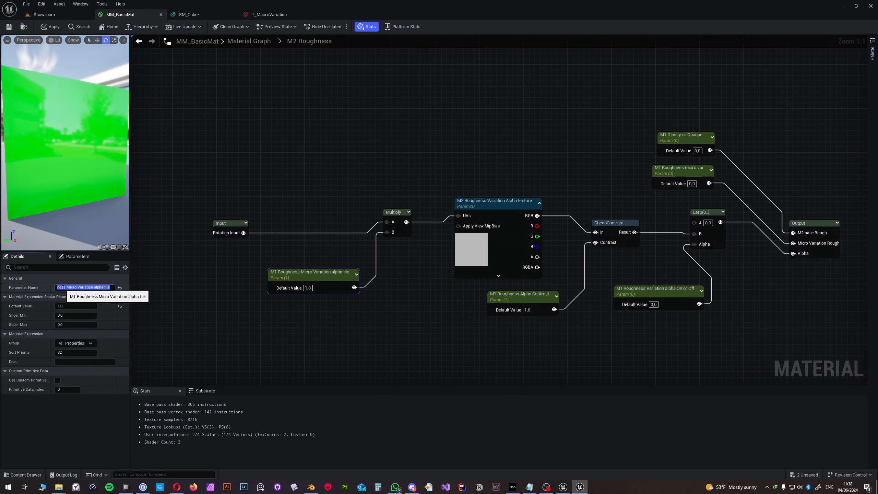
key(BackSpace)
text(2)
key(Return)
Step: Change the prefix of the alpha contrast, variation alpha On or Off, micro var and Glossy or Opaque parameters to M2
click(522, 296)
click(64, 288)
key(BackSpace)
text(2)
key(Return)
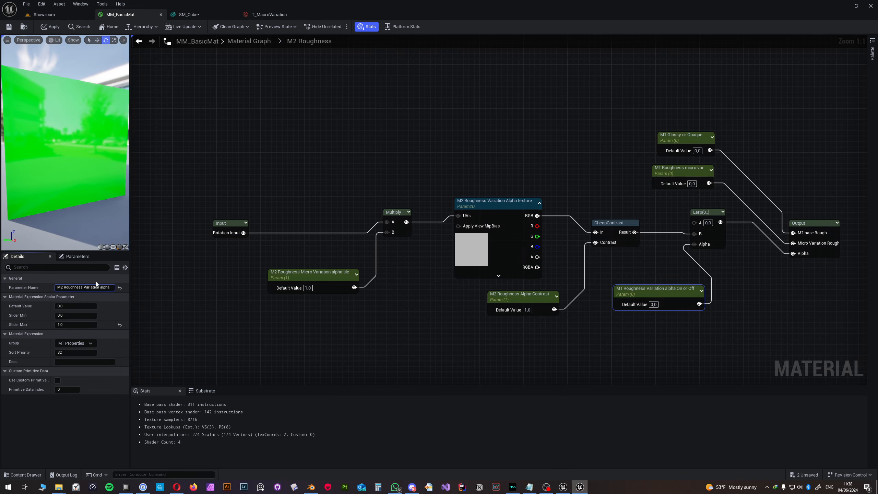
click(681, 135)
click(63, 288)
key(BackSpace)
text(2)
key(Return)
Step: Assign the M2 roughness scalar parameters and the M2 variation alpha texture to the M2 Properties group
click(311, 274)
shift+click(494, 203)
shift+click(522, 297)
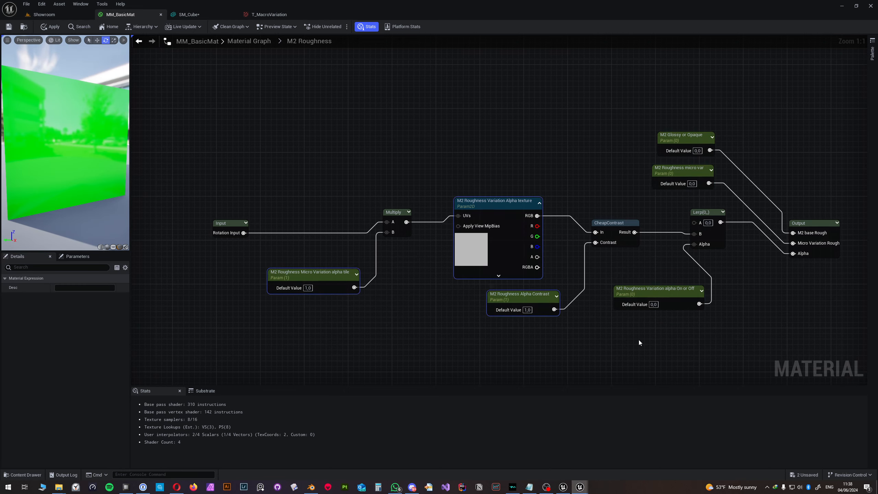
ctrl+click(494, 203)
click(90, 343)
click(71, 359)
click(495, 203)
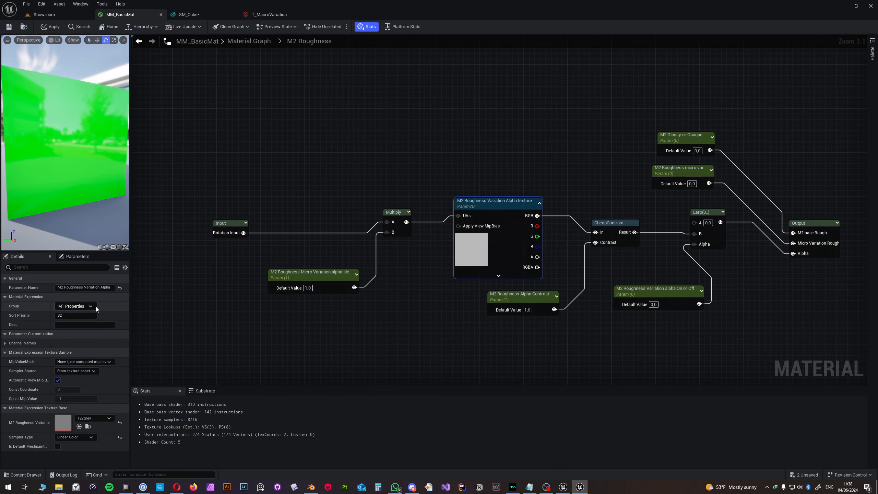
click(90, 307)
click(72, 322)
Step: Rename the third roughness subgraph as M3 Roughness and its first output pin as M3 base Rough
click(249, 41)
click(450, 219)
click(63, 288)
key(BackSpace)
text(3)
click(62, 335)
key(BackSpace)
text(3 base Rough)
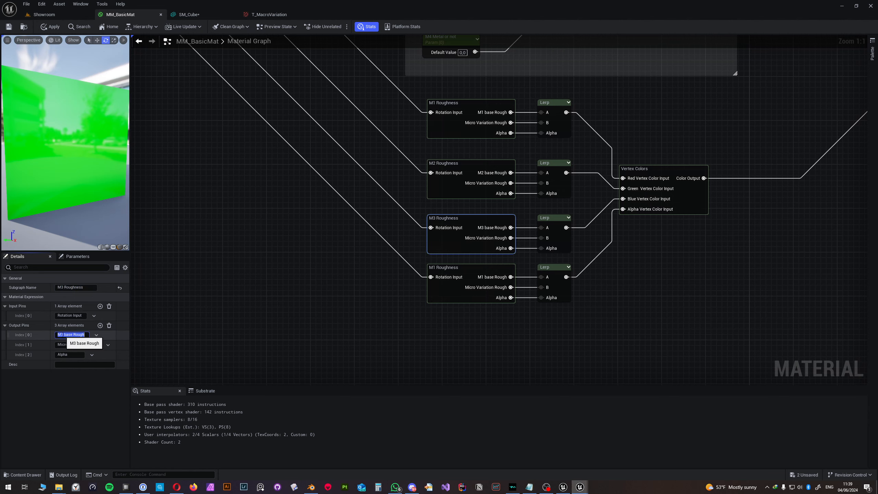
Step: Assign the roughness parameters inside the M3 Roughness subgraph to the M3 Properties group
double_click(466, 220)
click(287, 274)
shift+drag(625, 109, 686, 173)
click(89, 343)
click(488, 207)
Step: Change the prefix of the micro variation alpha tile, variation alpha texture and alpha contrast parameters to M3
click(286, 276)
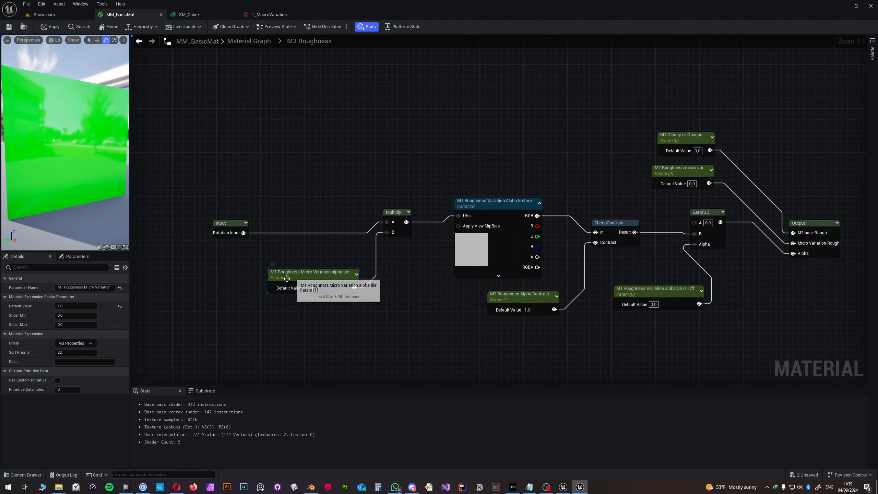
click(63, 287)
text(3)
click(494, 204)
click(63, 287)
text(3)
click(519, 296)
click(63, 287)
Step: Change the prefix of the variation alpha On or Off, micro var and Glossy or Opaque parameters to M3 and save the material
click(656, 291)
click(63, 288)
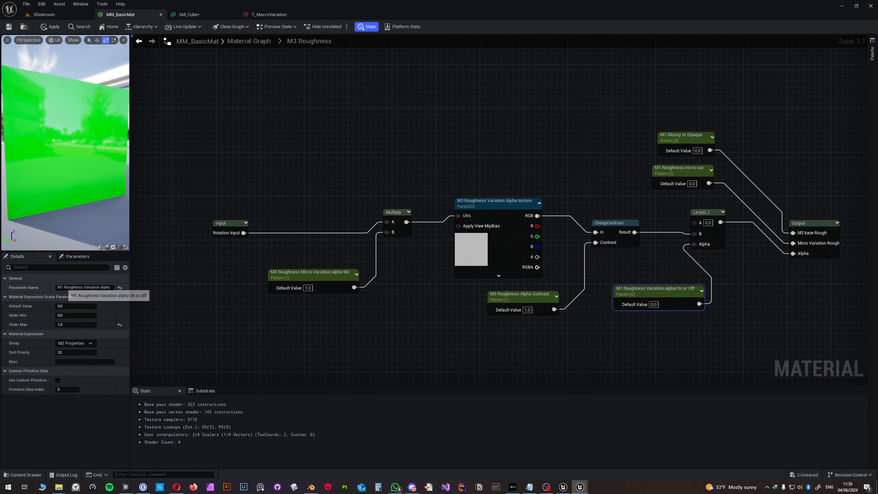
click(680, 170)
click(63, 287)
text(3)
click(682, 138)
click(63, 287)
text(3)
click(494, 351)
key(ctrl+s)
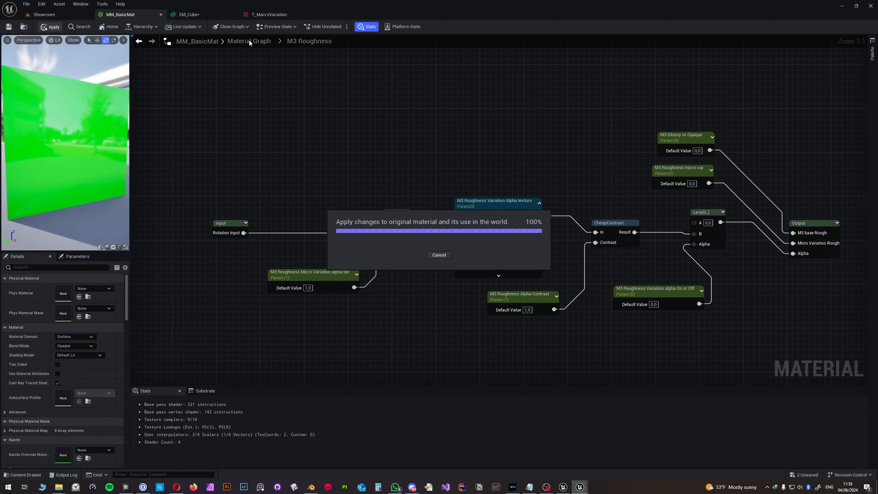
Step: Rename the fourth roughness subgraph as M4 Roughness and its first output pin as M4 base Rough
click(249, 41)
scroll(567, 370, up, 4)
right_drag(567, 370, 466, 207)
click(456, 221)
click(63, 287)
text(4)
click(63, 335)
text(4)
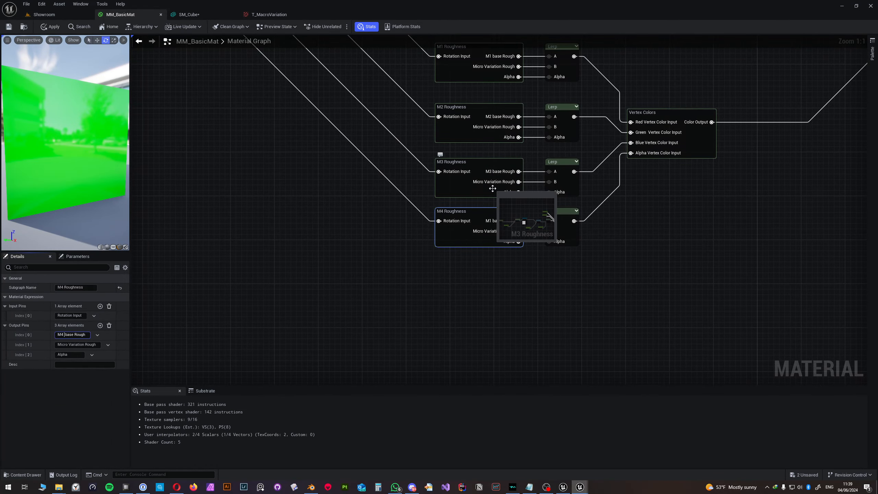
Step: Inside M4 Roughness, assign the parameters to the M4 Properties group and prefix the alpha tile, alpha texture and alpha contrast parameters with M4
click(408, 236)
double_click(448, 234)
click(494, 202)
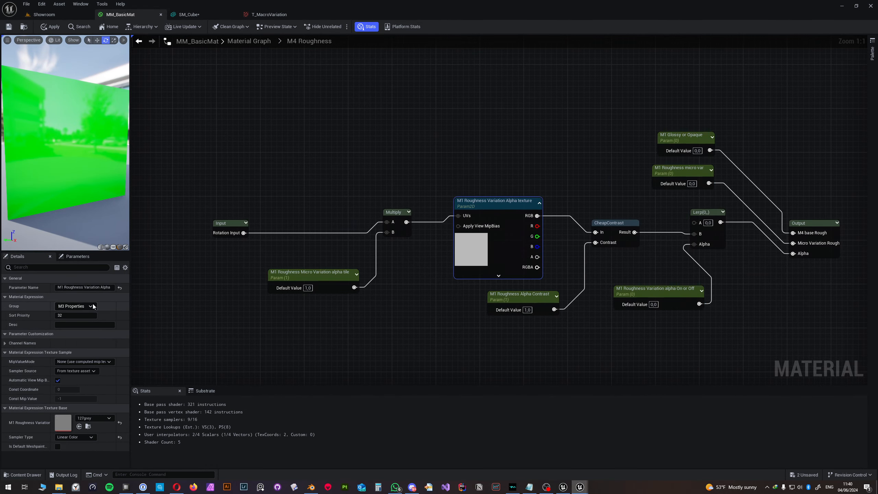
click(311, 272)
click(64, 288)
text(4)
click(494, 207)
click(63, 287)
text(4)
click(533, 295)
click(63, 287)
text(4)
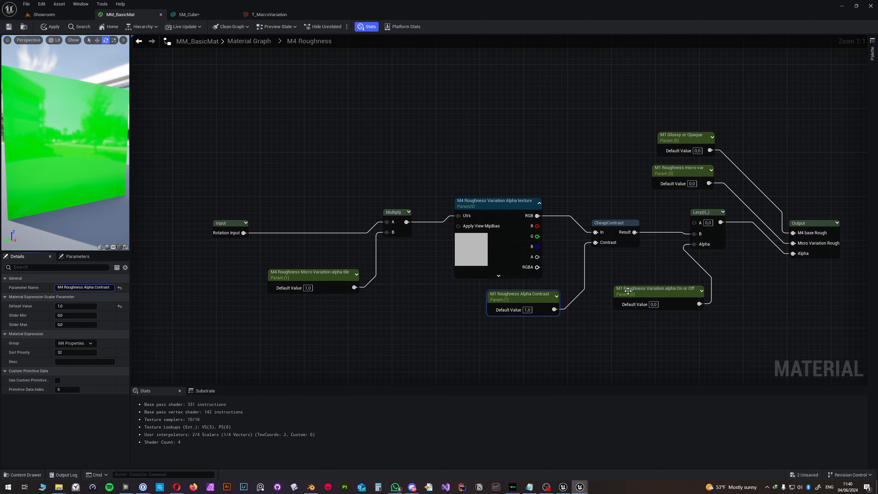
Step: Change the prefix of the variation alpha On or Off, Glossy or Opaque and micro var parameters to M4, and save the material
click(681, 137)
text(4)
click(684, 170)
drag(64, 287, 62, 287)
text(4)
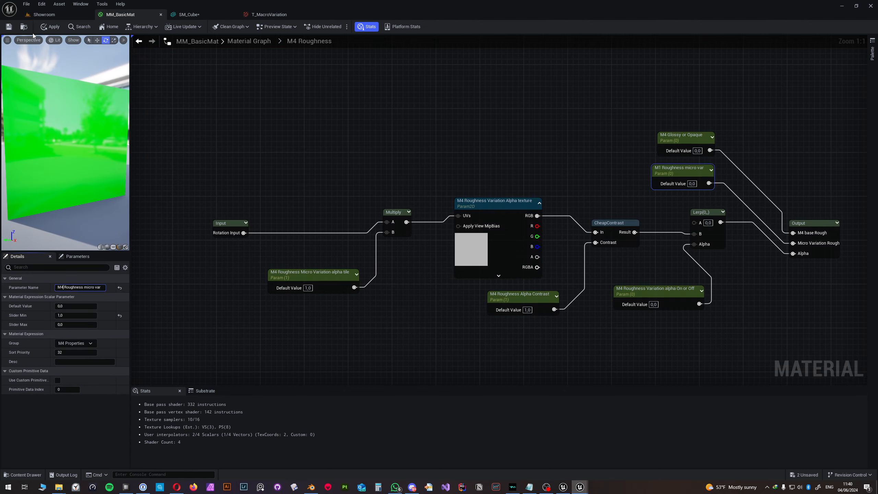
click(50, 28)
Step: Space the four roughness subgraphs and their Lerp nodes evenly in the main material graph
click(249, 41)
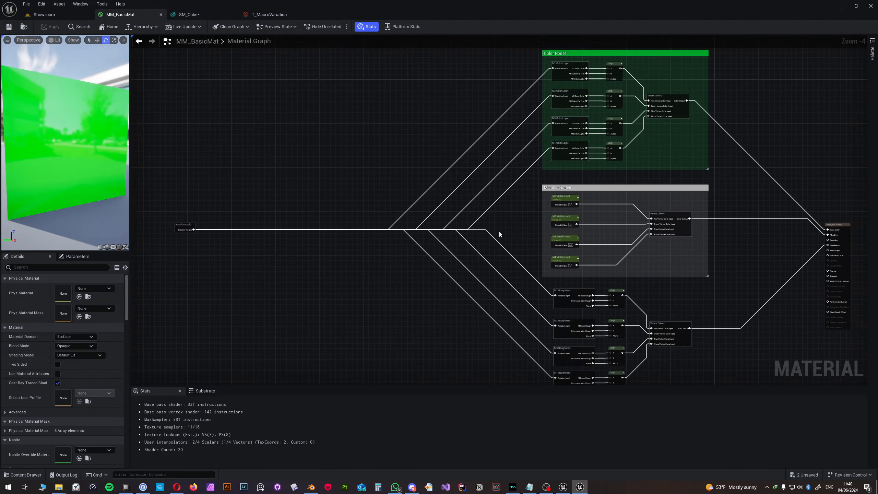
right_drag(499, 231, 362, 125)
scroll(460, 228, up, 4)
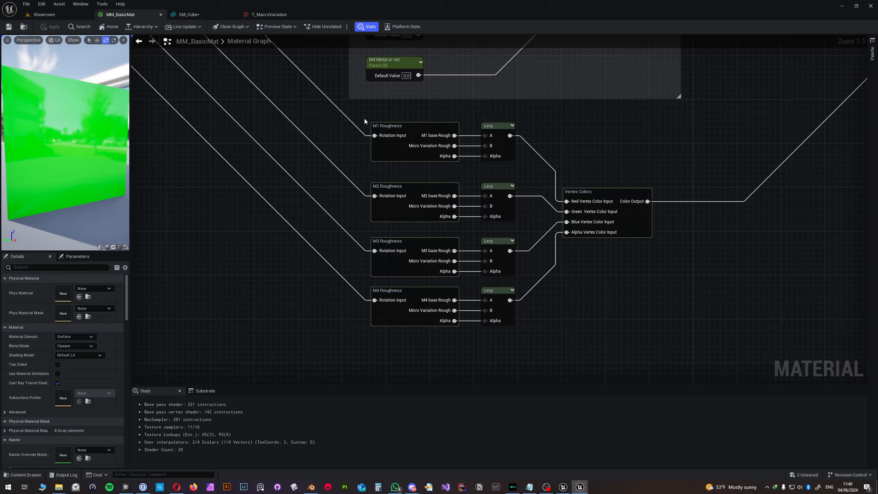
drag(455, 171, 500, 143)
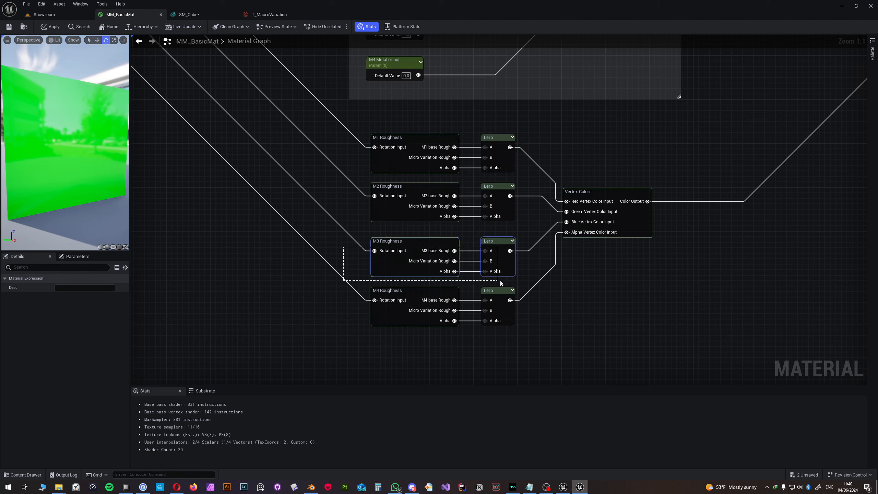
drag(500, 281, 500, 240)
drag(397, 351, 504, 291)
click(462, 338)
drag(347, 129, 682, 356)
Step: Check the micro variation alpha tile parameter's settings inside the M2 Roughness subgraph and return to the main graph
click(391, 210)
double_click(392, 210)
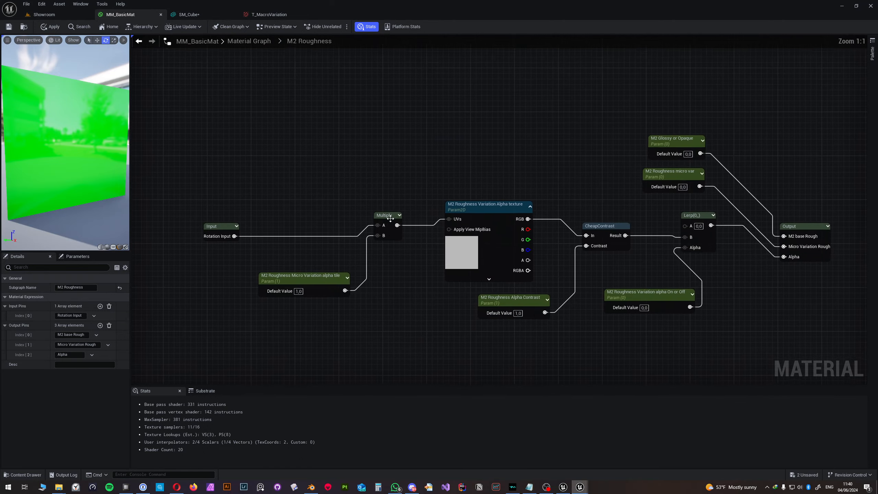
click(328, 276)
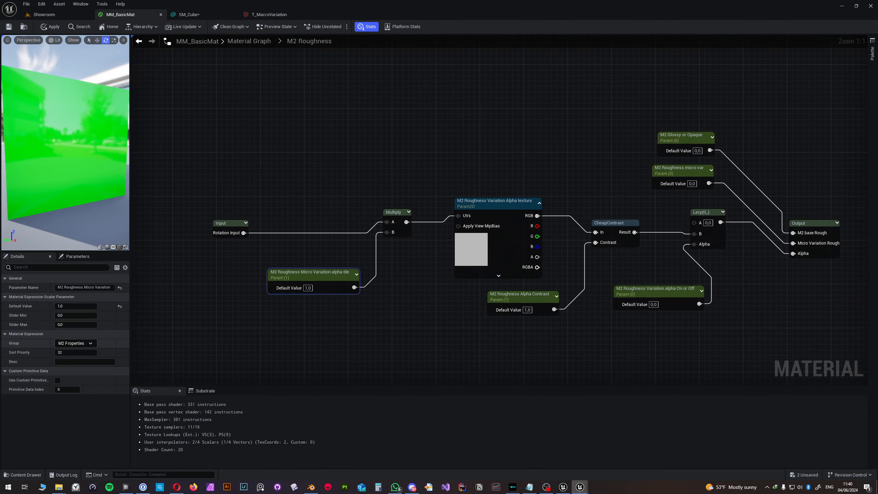
click(239, 40)
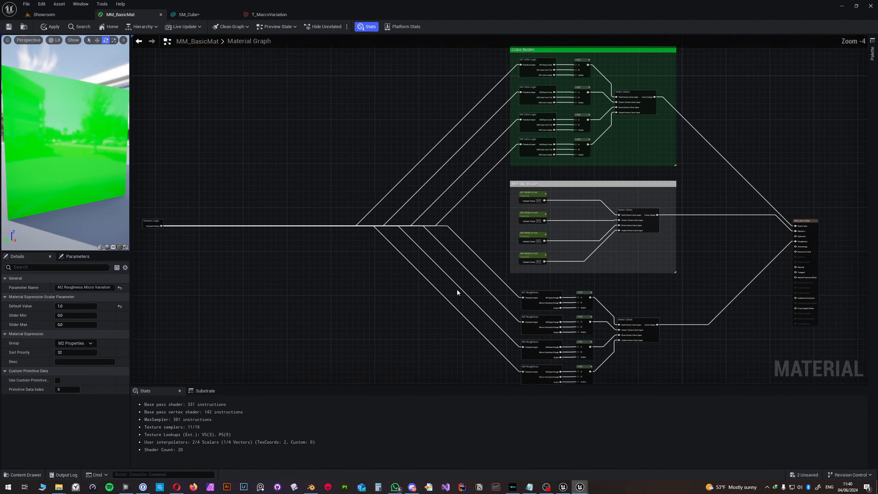
Step: Enclose the roughness subgraphs, Lerp nodes and Vertex Colors node in a comment box as wide as the metallic comment above
scroll(457, 293, up, 4)
drag(408, 313, 623, 130)
key(c)
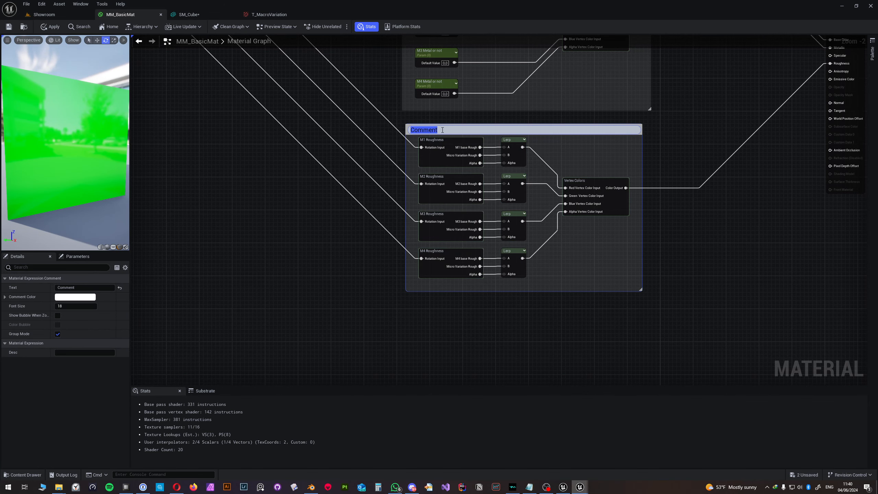
drag(406, 145, 404, 148)
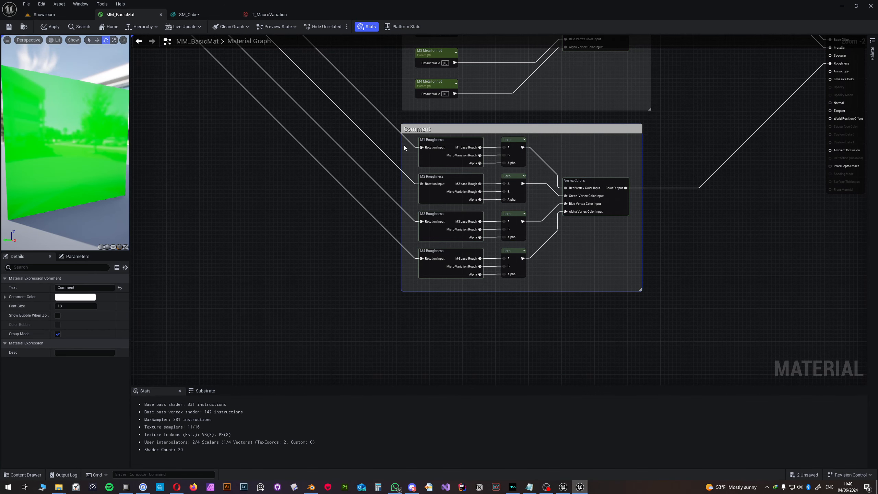
drag(643, 254, 651, 254)
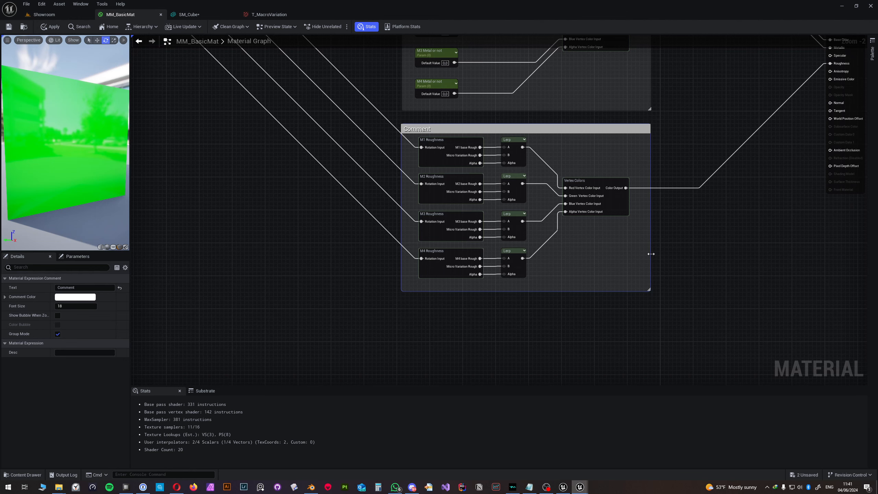
drag(548, 292, 549, 288)
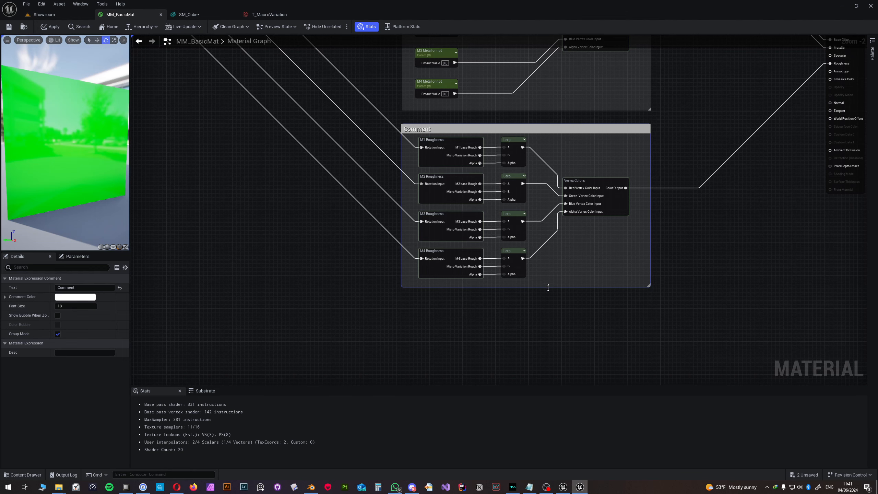
Step: Title the new comment box Roughness Nodes and line it up under the metallic comment
right_drag(707, 236, 690, 286)
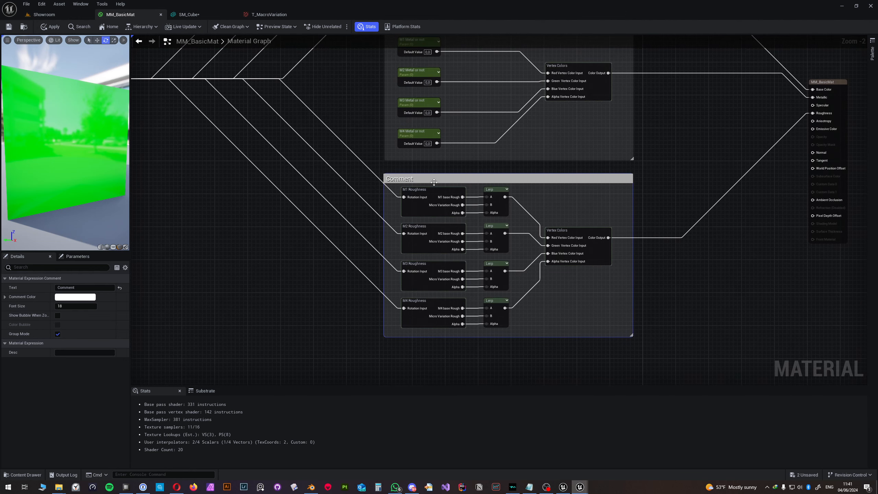
double_click(405, 179)
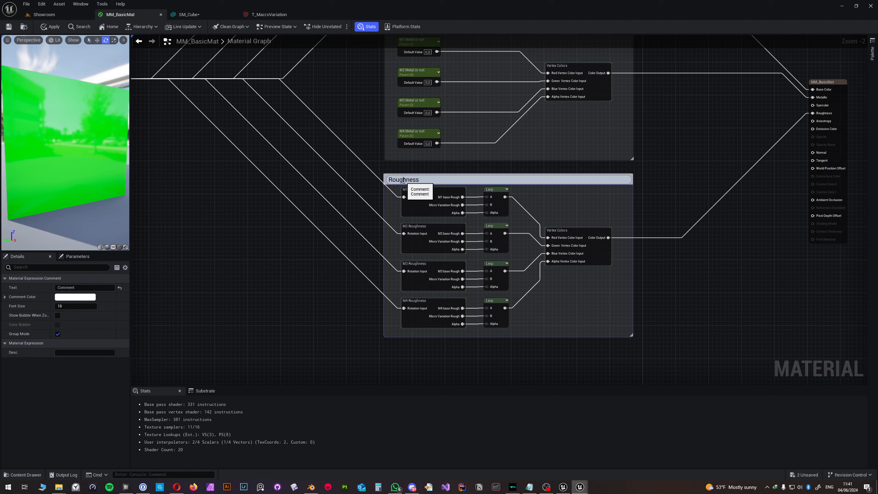
text(Roughness Nodes)
key(Return)
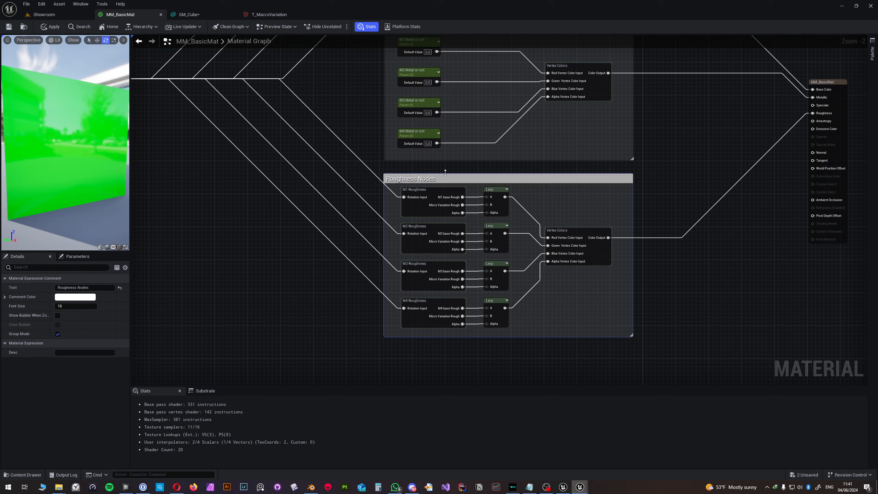
drag(445, 173, 453, 178)
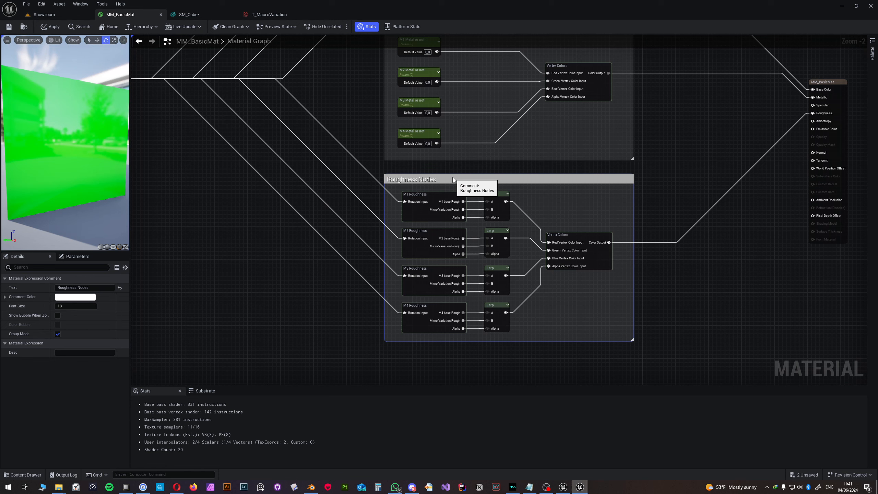
click(683, 203)
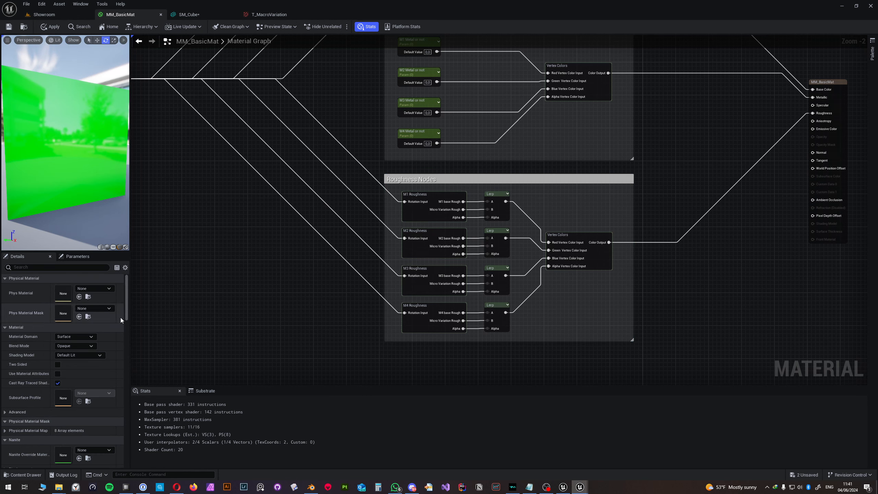
Step: Color the Roughness Nodes comment box orange-red, hex sRGB FF7659FF
click(452, 179)
click(75, 297)
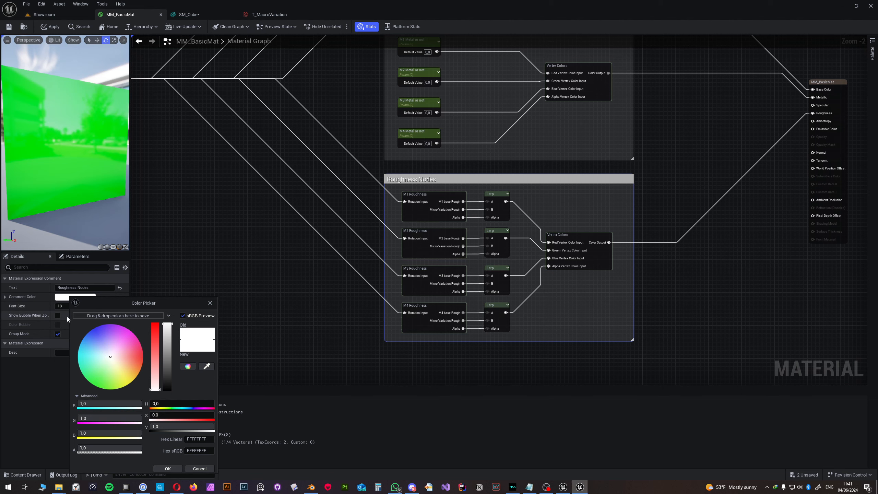
drag(117, 352, 140, 360)
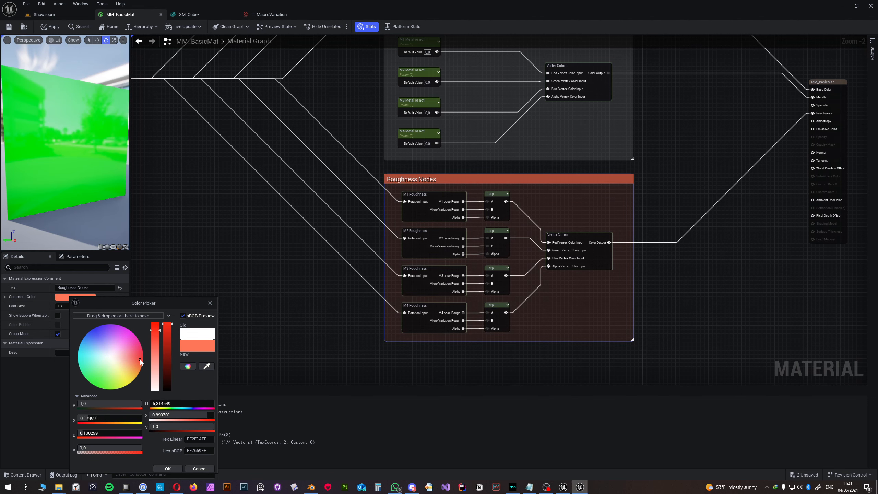
click(366, 304)
Step: Apply the changes to the MM_BasicMat material and save it
scroll(519, 248, down, 3)
right_drag(631, 192, 534, 259)
scroll(563, 265, up, 5)
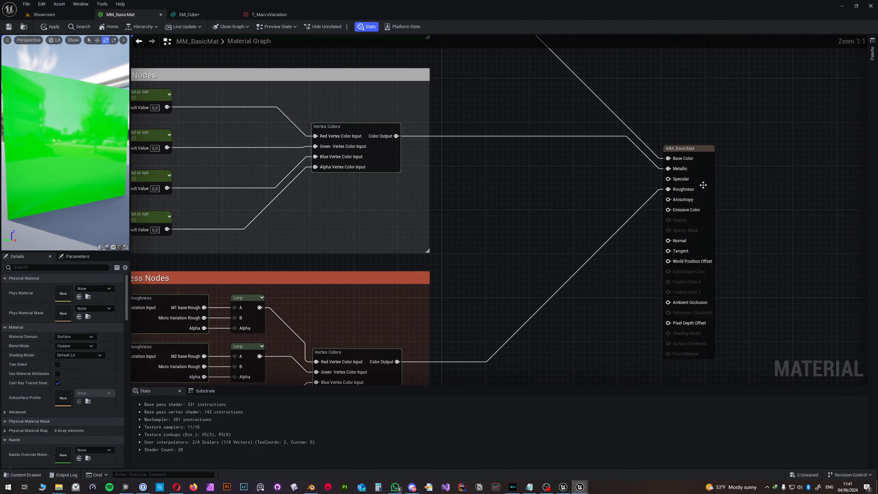
click(53, 26)
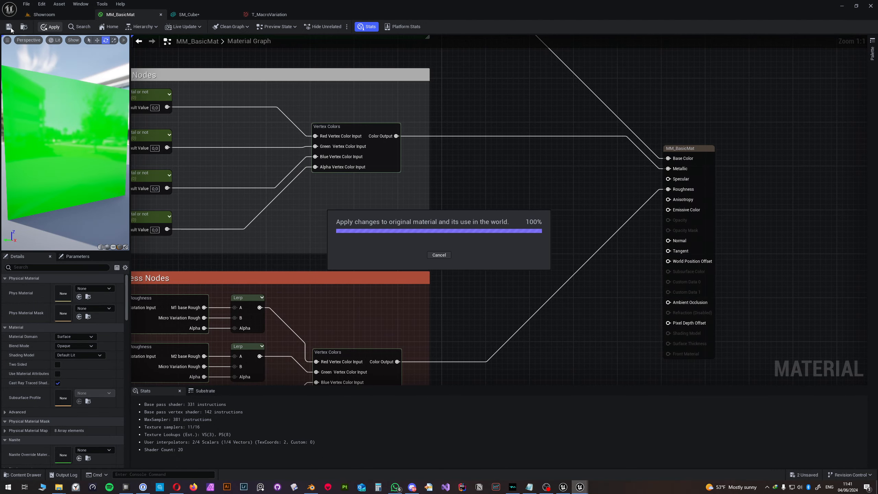
Step: Examine the vertex-colored cubes in the Showroom level from several angles
click(50, 16)
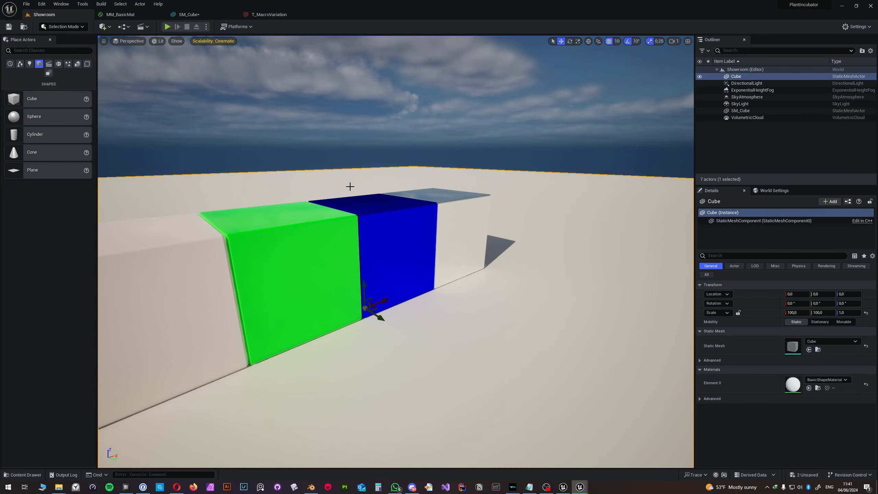
key(a)
mouse_move(396, 252)
right_down()
mouse_move(379, 255)
mouse_move(403, 248)
mouse_move(389, 259)
right_up()
key(e)
key(w)
key(e)
key(w)
key(s)
key(q)
key(a)
key(s)
key(q)
key(e)
key(d)
right_drag(266, 353, 266, 353)
key(s)
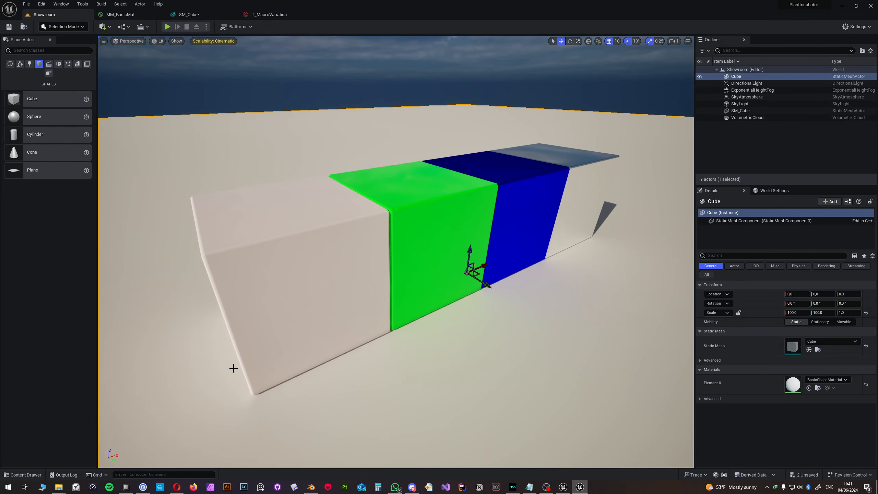
Step: Bring up the MI_BaseMat1 material instance beside the level viewport and enable its M2 Glossy or Opaque parameter override
mouse_move(580, 486)
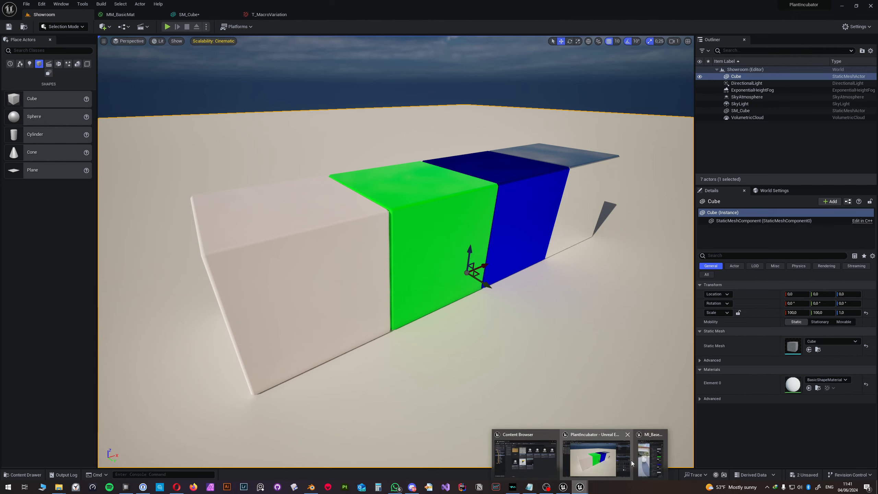
click(643, 457)
drag(691, 36, 748, 28)
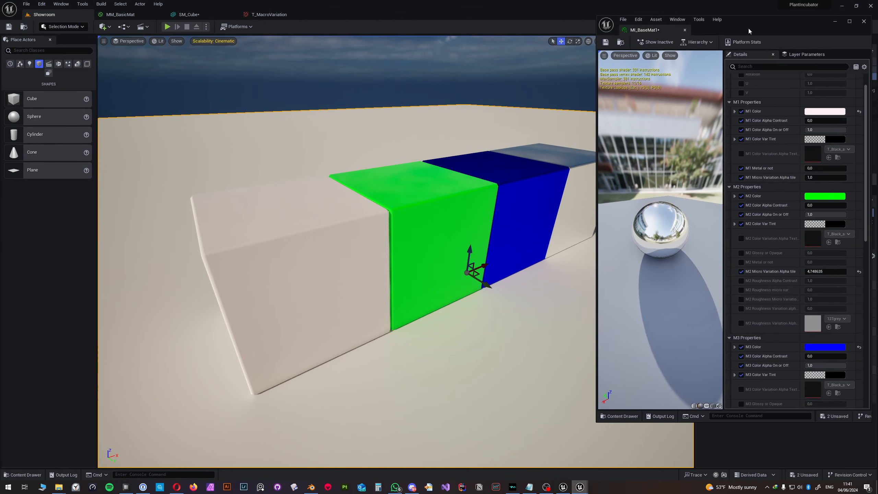
scroll(800, 196, up, 2)
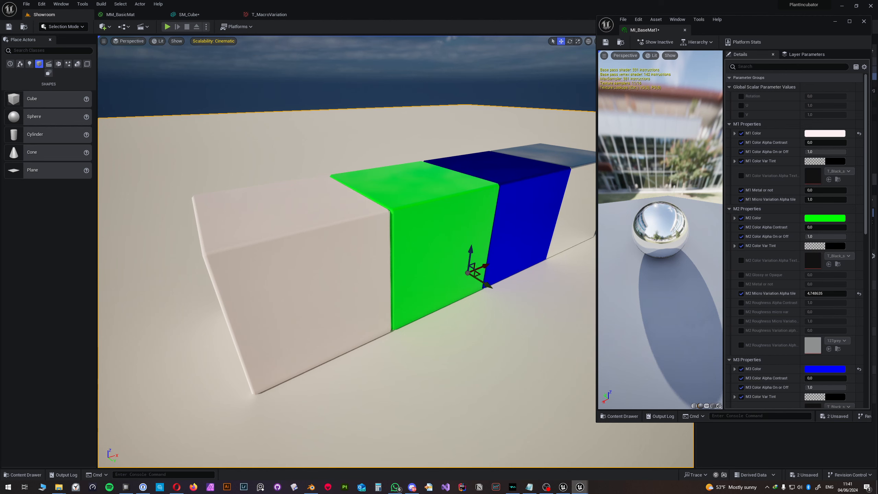
middle_drag(517, 226, 584, 225)
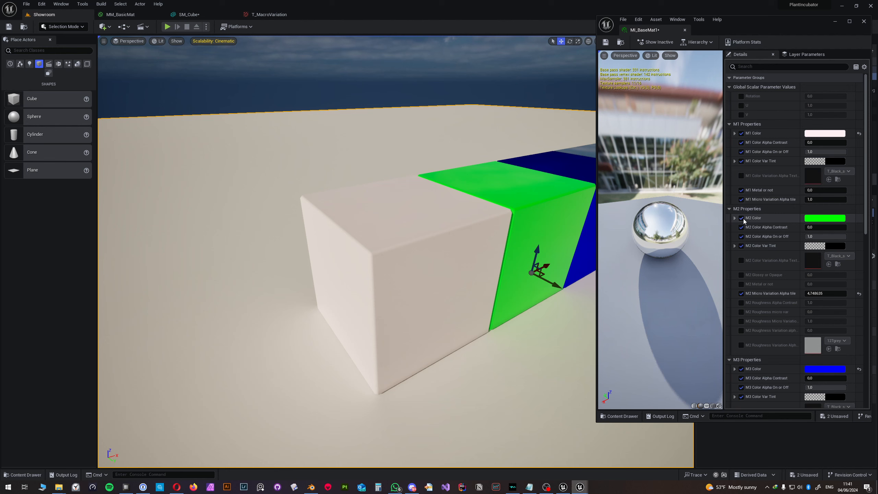
click(741, 275)
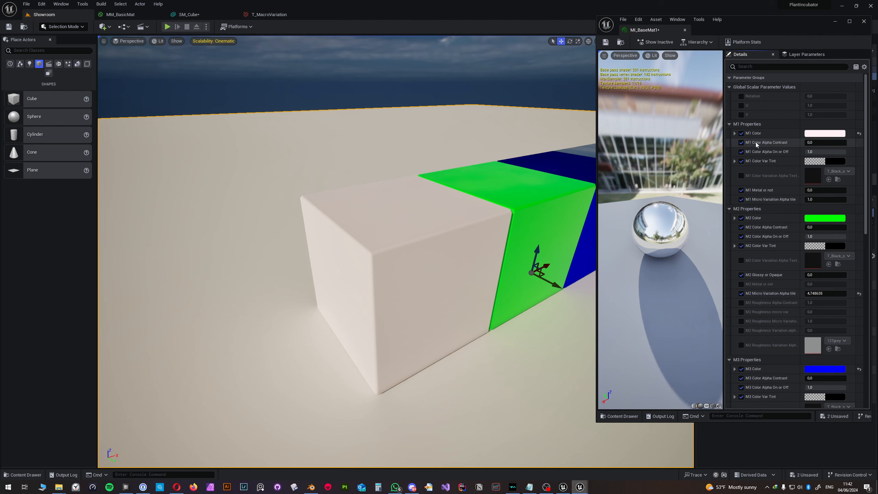
Step: Review which roughness parameters are listed in the M1 to M4 Properties groups of the material instance
scroll(777, 194, down, 3)
scroll(778, 196, down, 15)
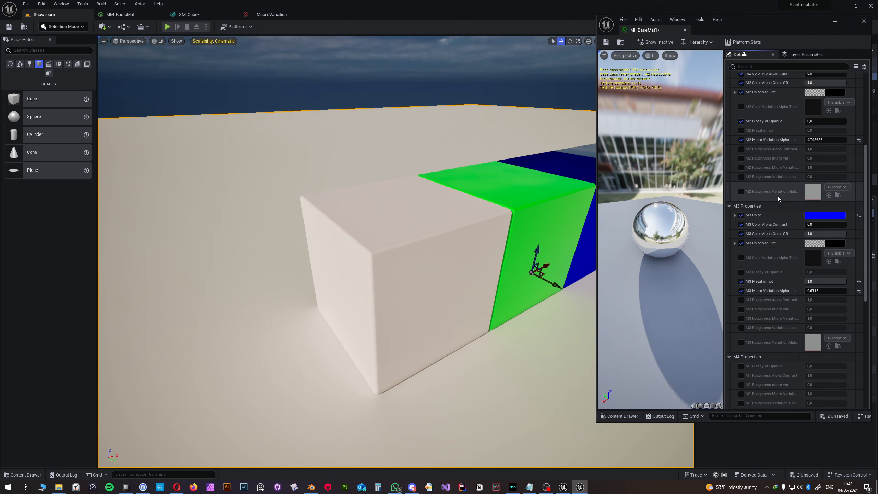
scroll(778, 196, up, 7)
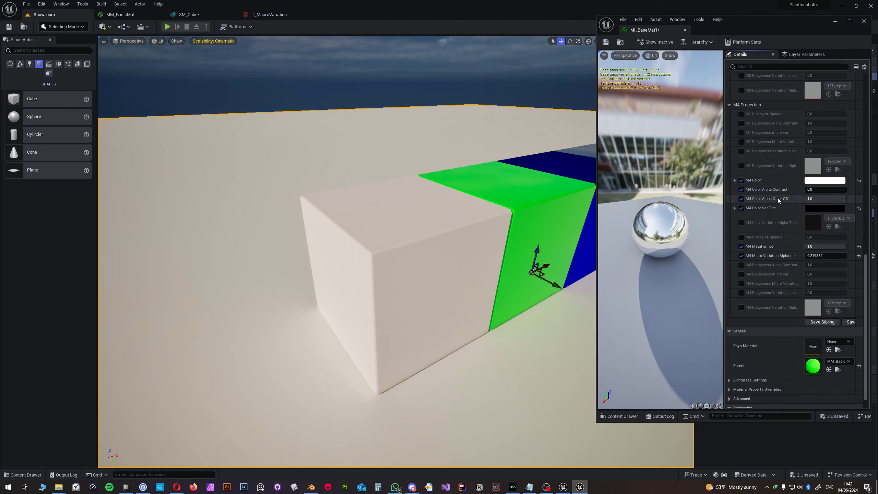
scroll(777, 198, up, 11)
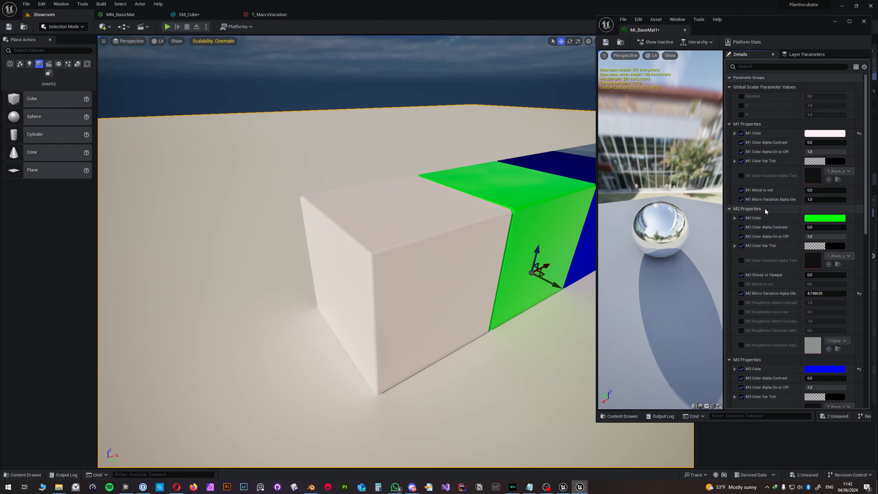
scroll(765, 208, down, 3)
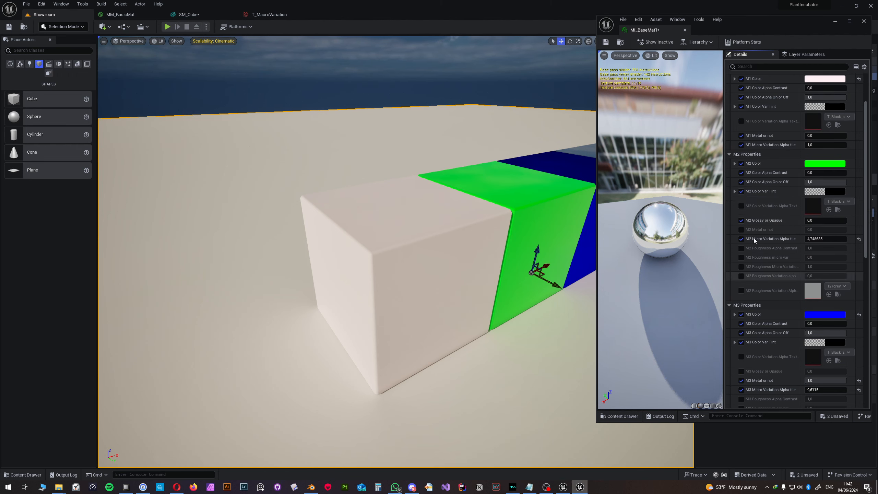
scroll(761, 132, up, 3)
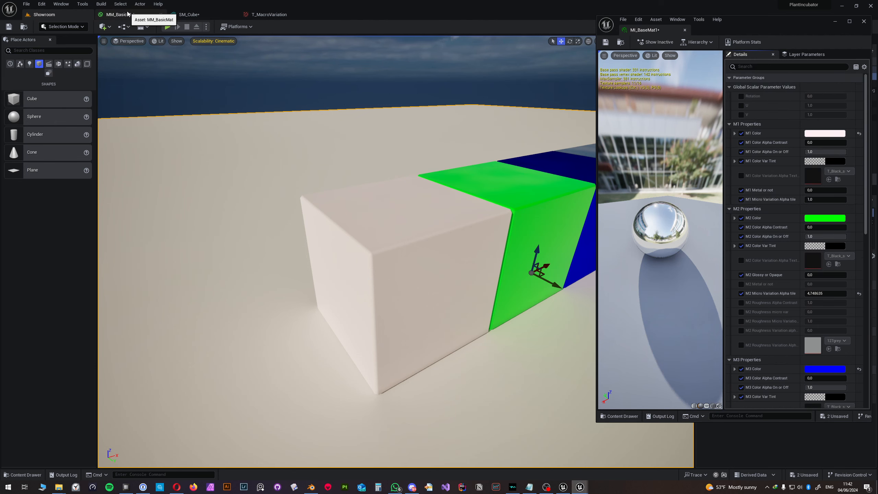
Step: Check the group assigned to the Roughness Micro Variation alpha tile parameter inside the M1 Roughness subgraph of MM_BasicMat
click(157, 16)
scroll(429, 96, up, 3)
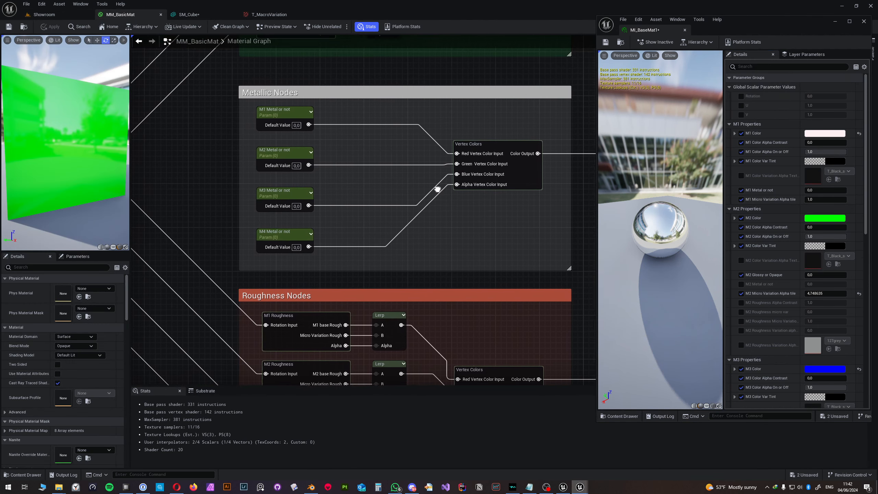
right_drag(428, 96, 425, 101)
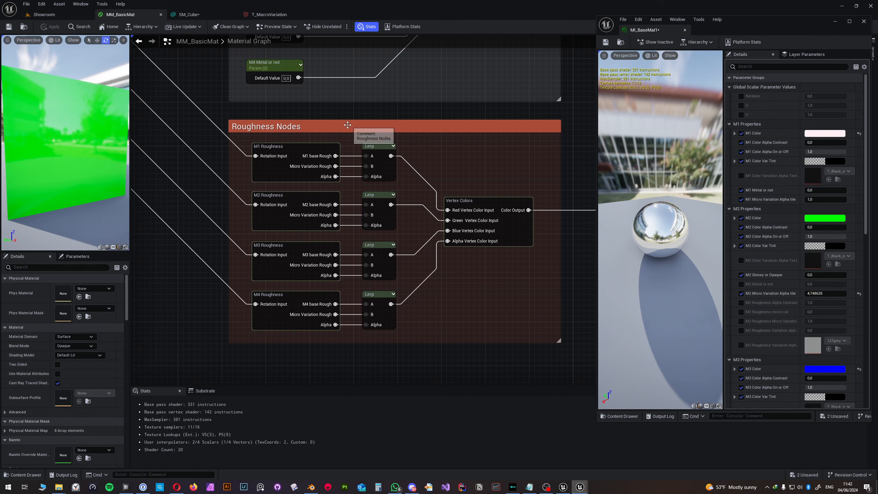
right_drag(495, 175, 536, 184)
double_click(334, 184)
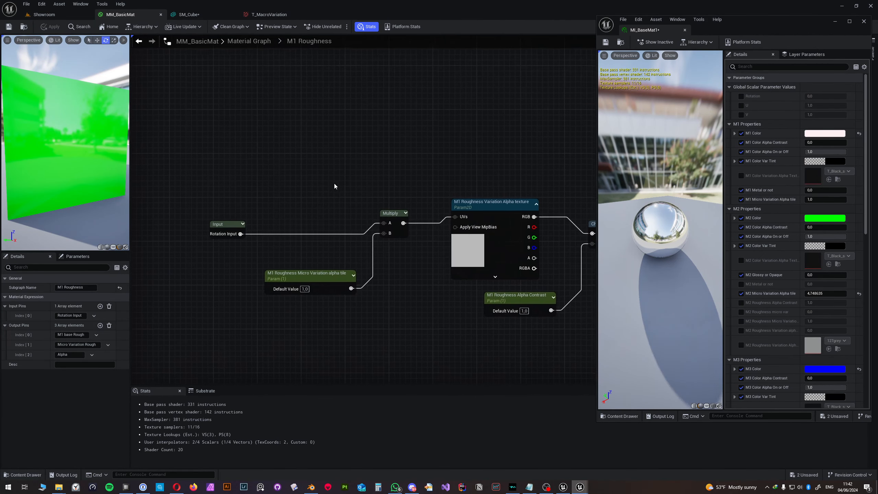
right_drag(459, 177, 366, 163)
click(221, 262)
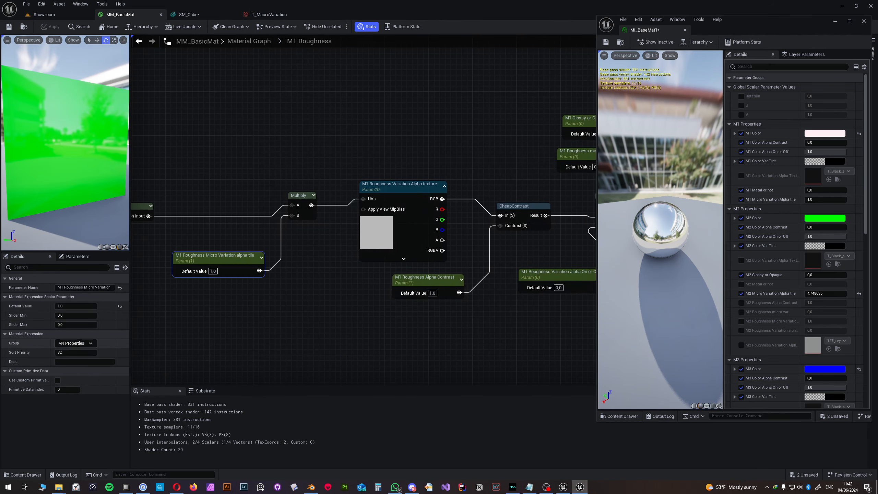
Step: Check the group assigned to the Roughness Micro Variation alpha tile parameter inside the M4 Roughness subgraph
click(256, 46)
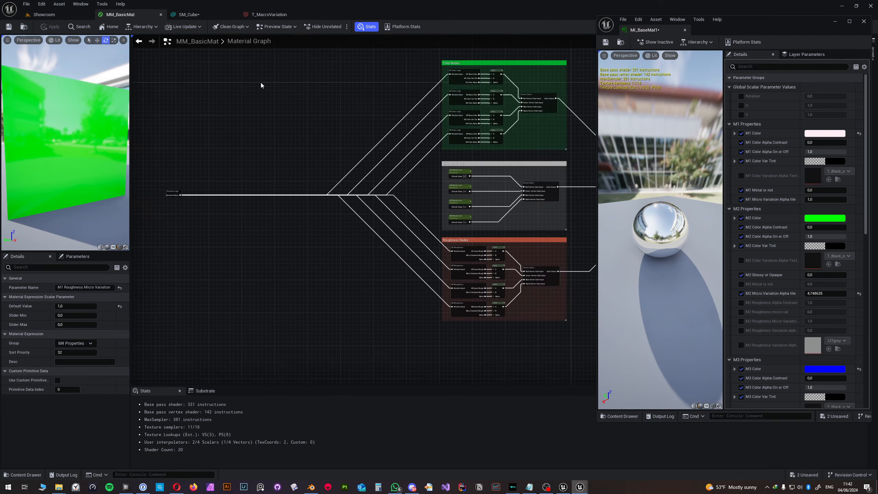
right_drag(292, 218, 383, 238)
right_drag(429, 260, 229, 210)
scroll(328, 258, up, 5)
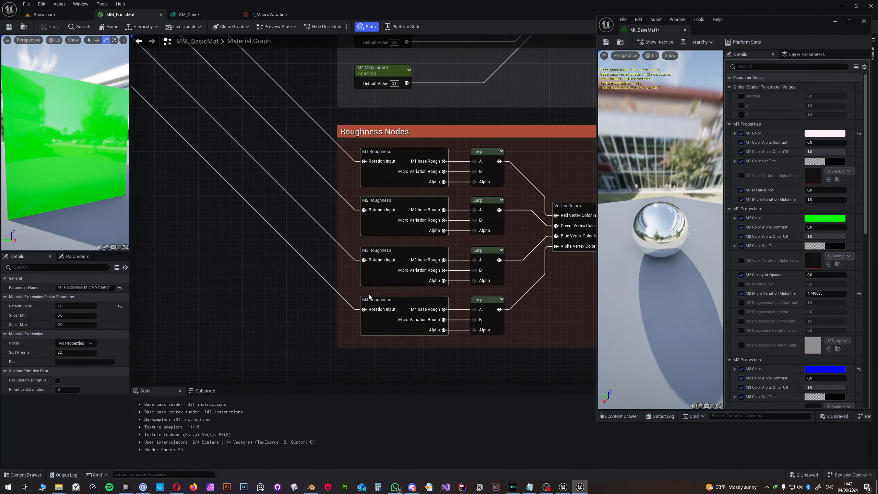
double_click(393, 322)
click(304, 278)
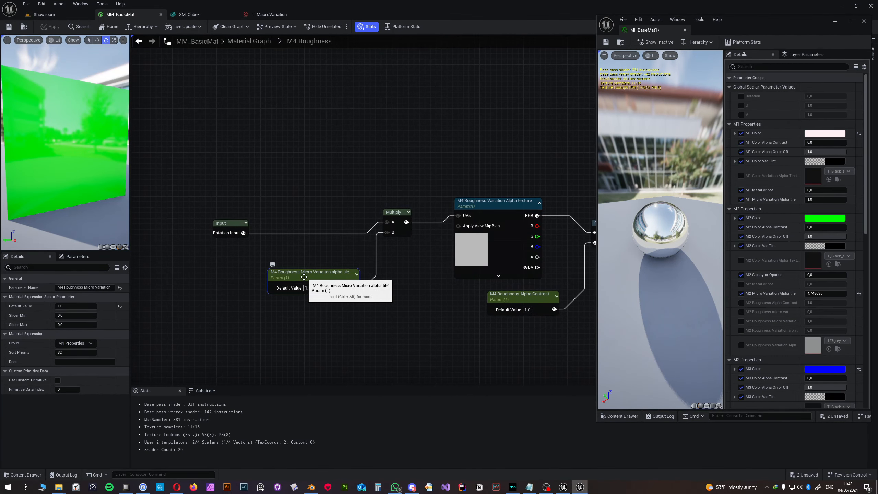
Step: Assign the five scalar parameters in the M1 Roughness subgraph to the M1 Properties group
click(252, 45)
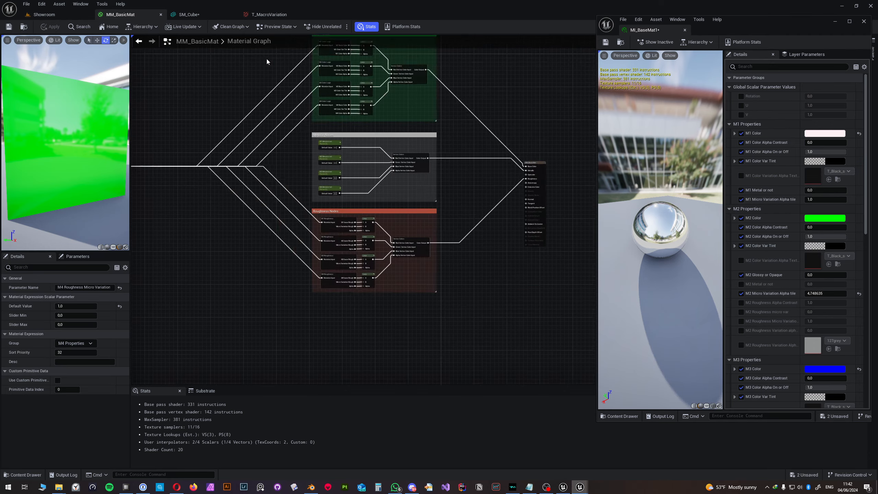
right_drag(161, 148, 378, 195)
right_drag(435, 215, 261, 183)
scroll(350, 266, up, 5)
double_click(411, 211)
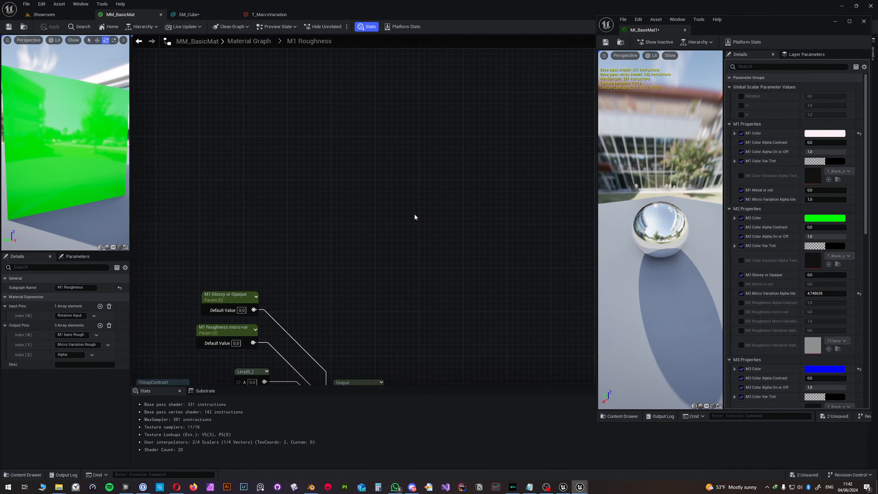
right_drag(329, 300, 214, 262)
scroll(214, 263, down, 1)
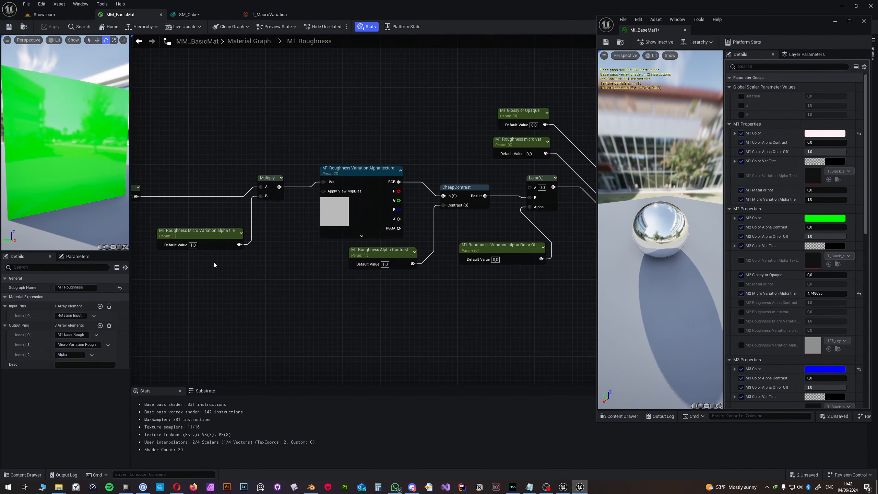
click(195, 247)
shift+drag(440, 261, 457, 261)
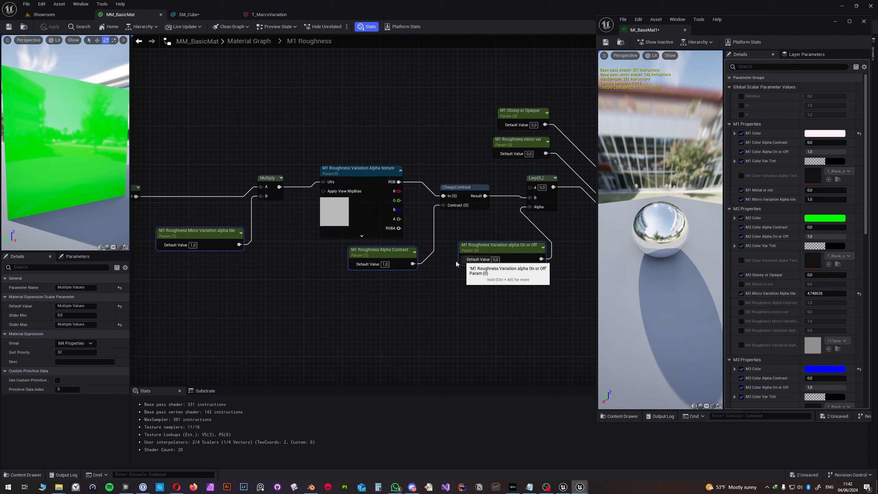
shift+drag(480, 106, 519, 180)
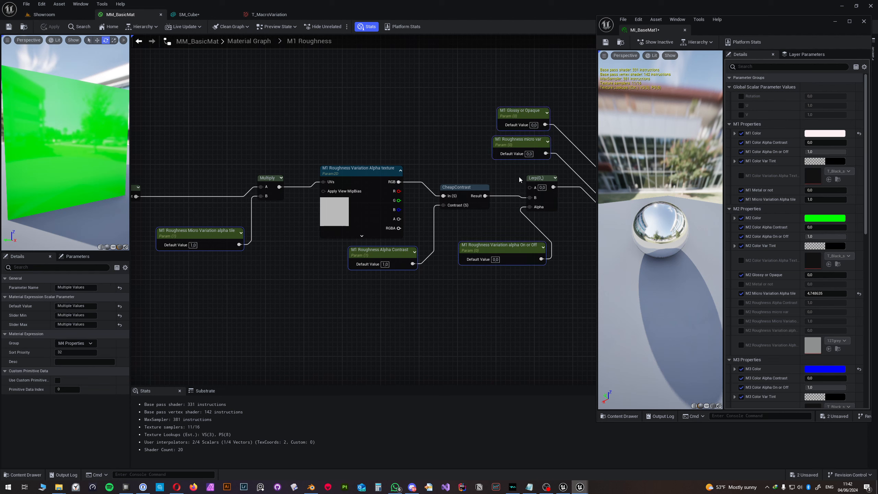
click(87, 343)
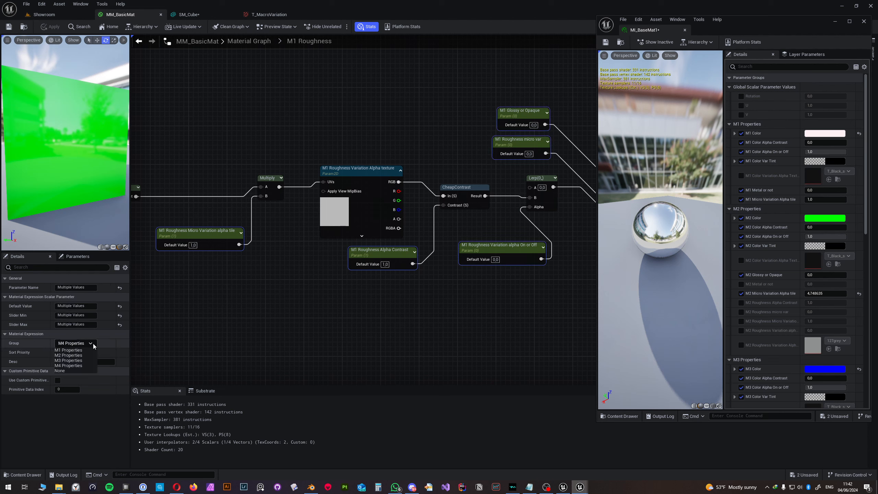
click(81, 355)
Step: Assign the M1 Roughness Variation Alpha texture parameter to the M1 Properties group, applying and saving the material
click(367, 190)
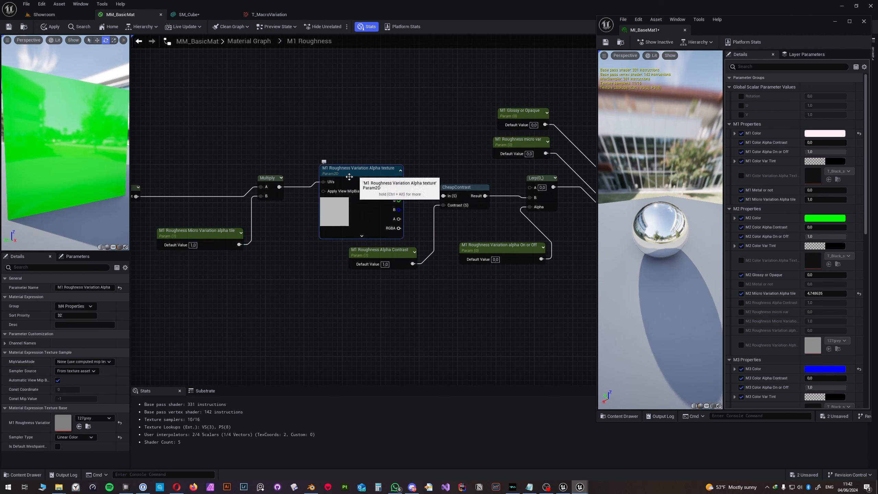
click(91, 306)
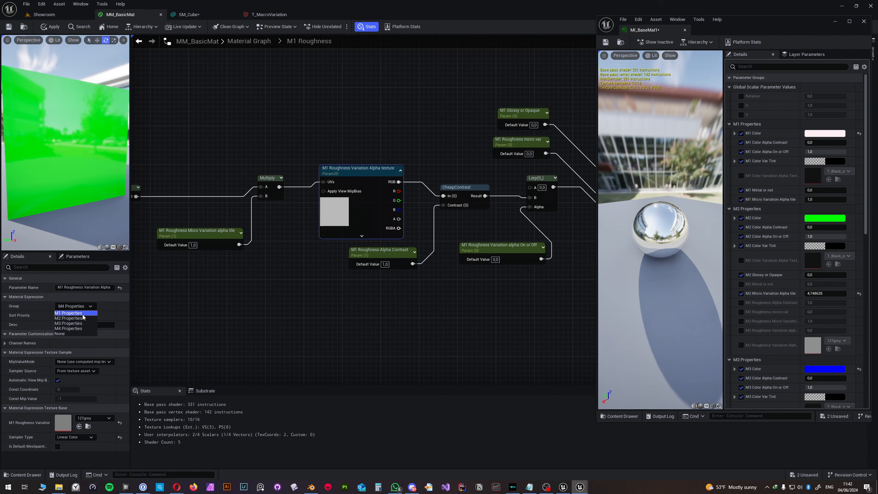
click(82, 314)
click(266, 307)
click(49, 28)
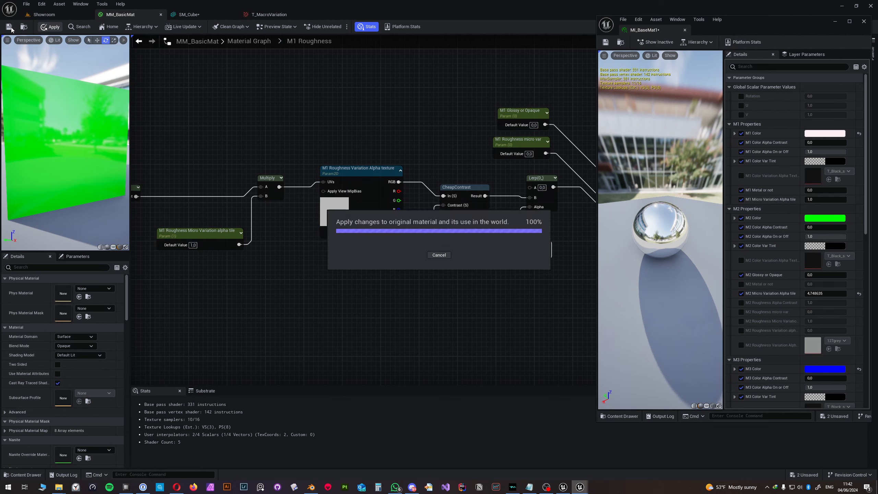
click(11, 29)
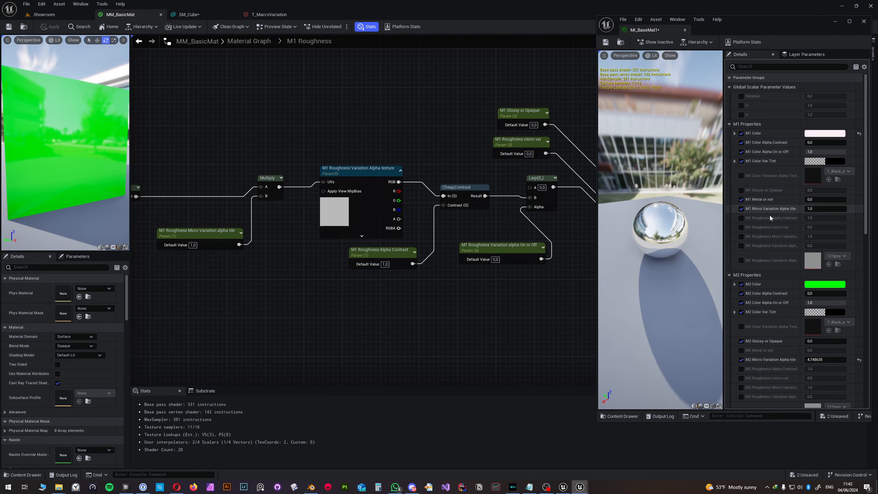
Step: Enable the M1 Glossy or Opaque override in MI_BaseMat1, test higher values on the Showroom cube, and bring it back to 0
click(52, 15)
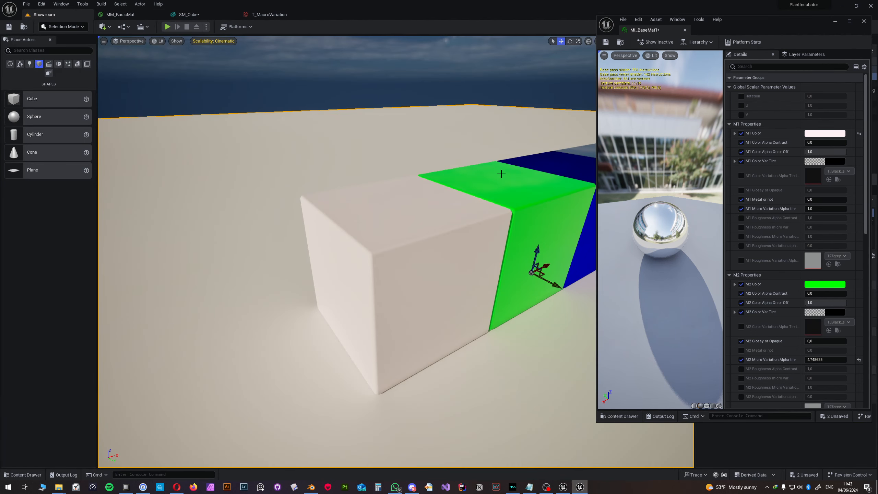
right_drag(501, 174, 495, 170)
key(d)
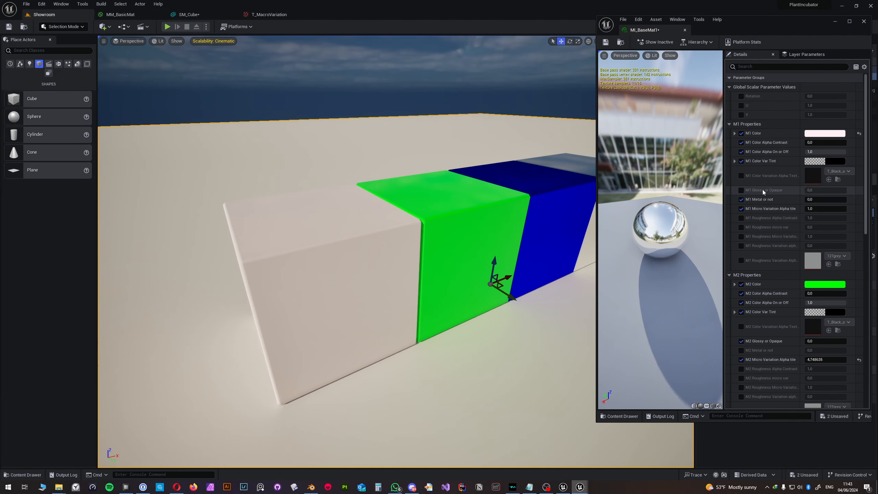
click(741, 190)
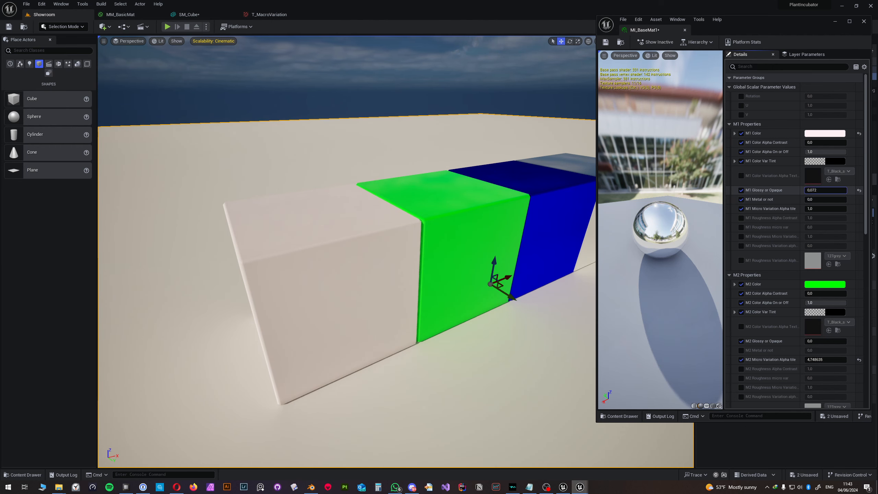
key(d)
right_drag(415, 242, 308, 237)
key(s)
key(a)
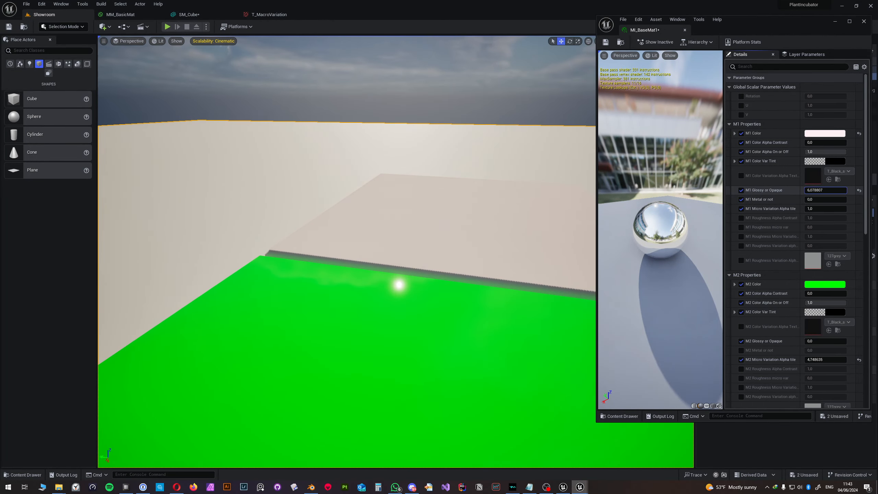
drag(826, 190, 809, 190)
mouse_move(826, 190)
mouse_down()
mouse_move(807, 190)
mouse_move(817, 192)
mouse_up()
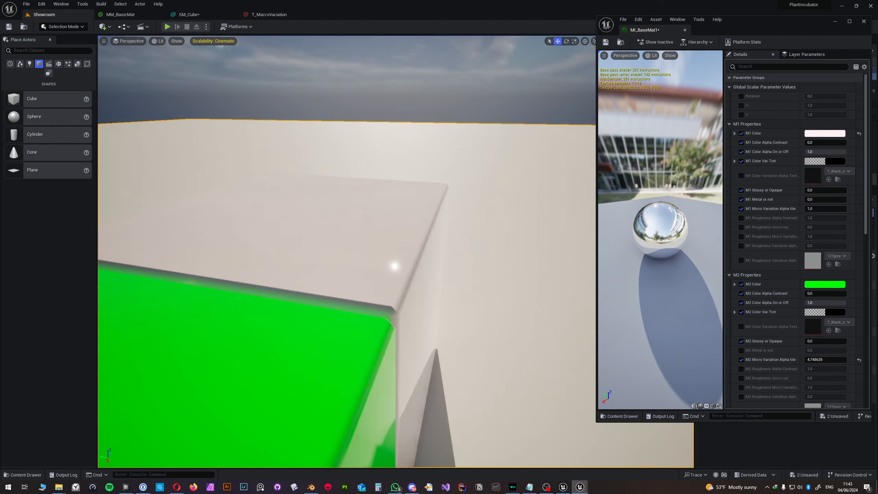
Step: Examine the reflections on the white, green, blue and mirror-like cubes in the Showroom level from several angles
right_drag(396, 252, 294, 237)
right_drag(533, 137, 548, 132)
click(547, 132)
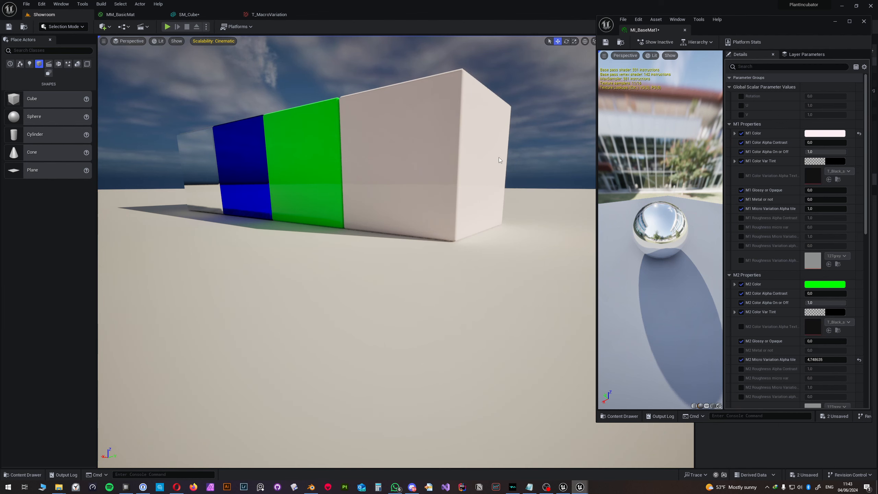
right_drag(499, 158, 372, 146)
key(a)
key(d)
key(d)
key(a)
key(w)
key(d)
Step: Enable the M4 Glossy or Opaque override in the material instance and set it to 1
scroll(791, 239, down, 5)
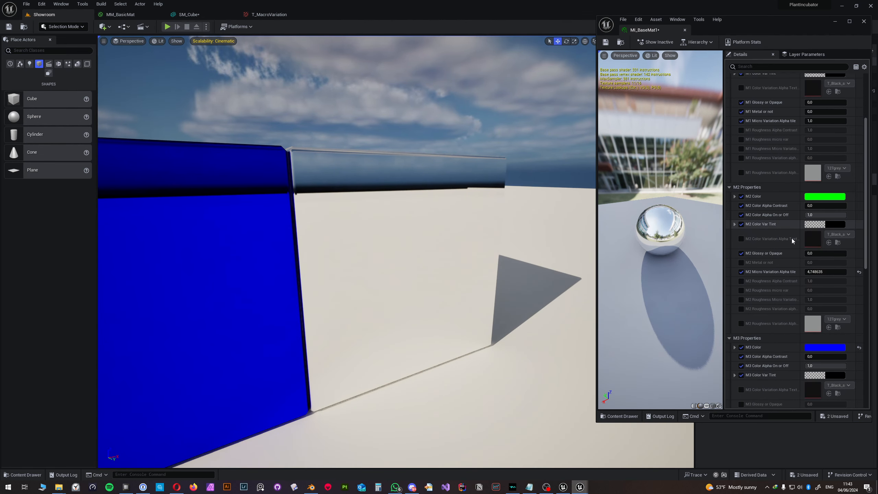
scroll(793, 239, down, 5)
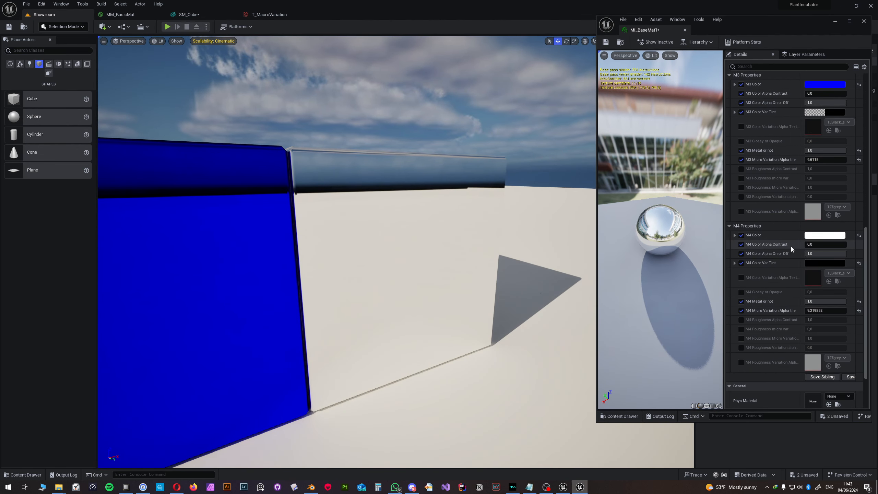
scroll(756, 321, down, 2)
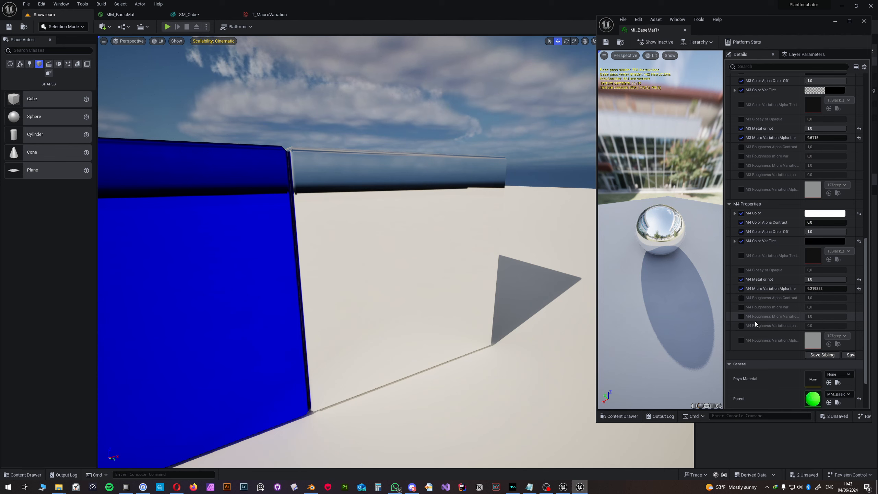
click(741, 270)
drag(816, 270, 837, 270)
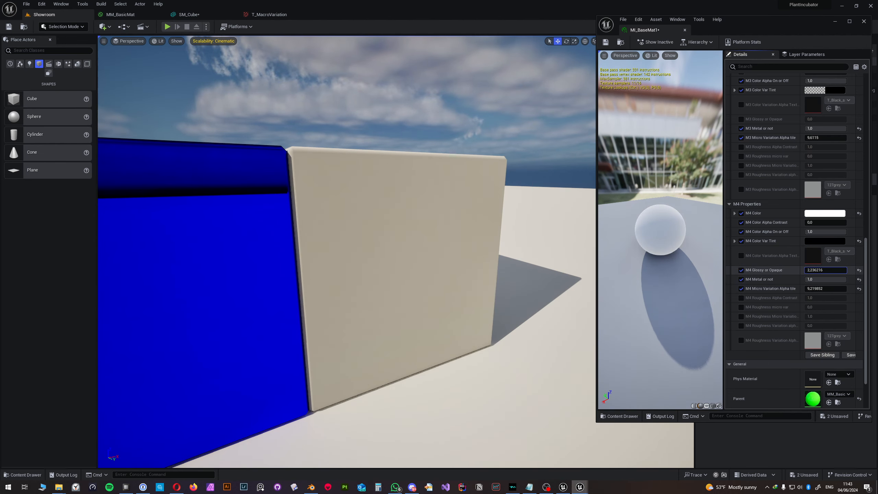
click(817, 270)
text(1)
key(Return)
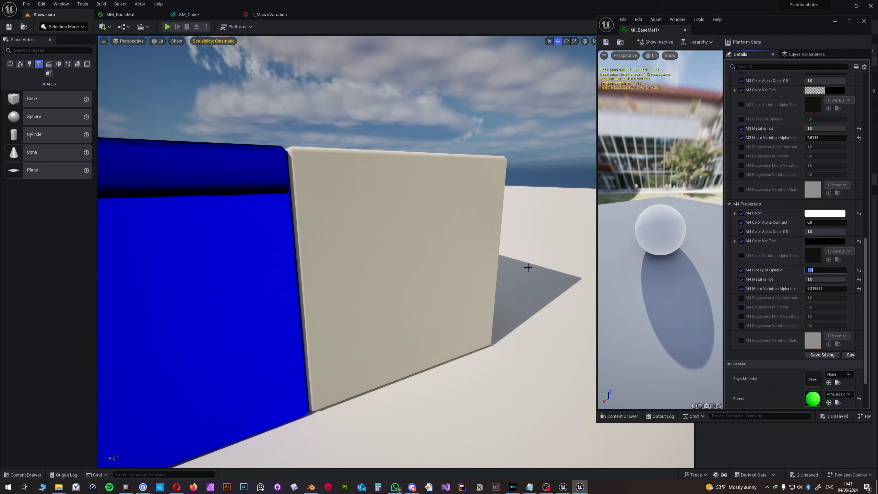
Step: Vary M4 Glossy or Opaque between glossy and 1 while viewing the M4 cube, ending at 0.064
right_drag(529, 267, 526, 282)
key(e)
drag(815, 271, 801, 272)
key(q)
right_drag(536, 277, 536, 261)
key(e)
drag(816, 270, 829, 270)
click(814, 272)
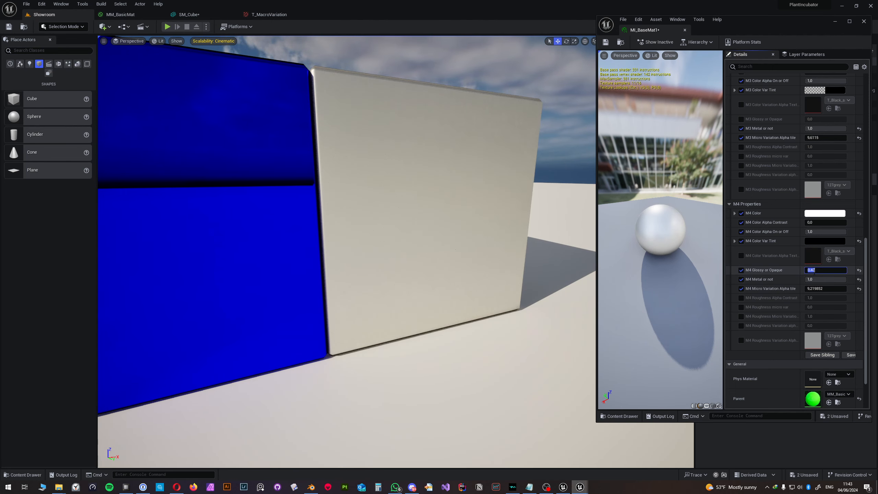
text(1)
key(Return)
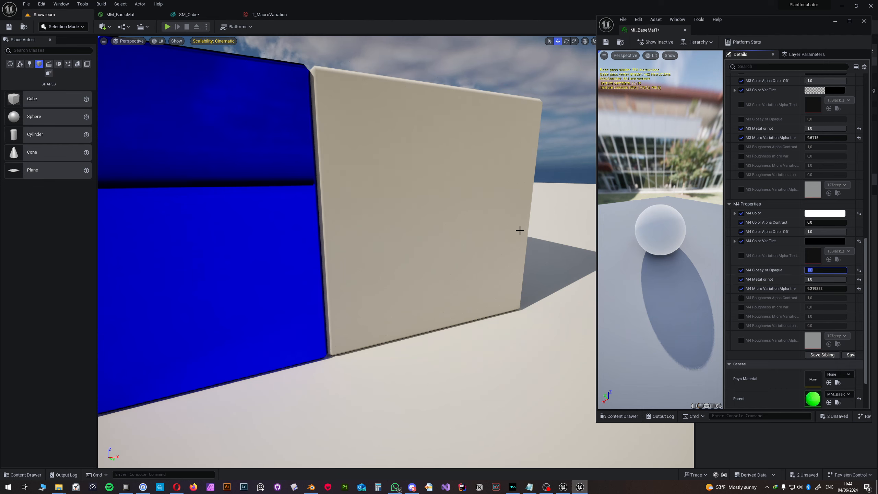
click(827, 277)
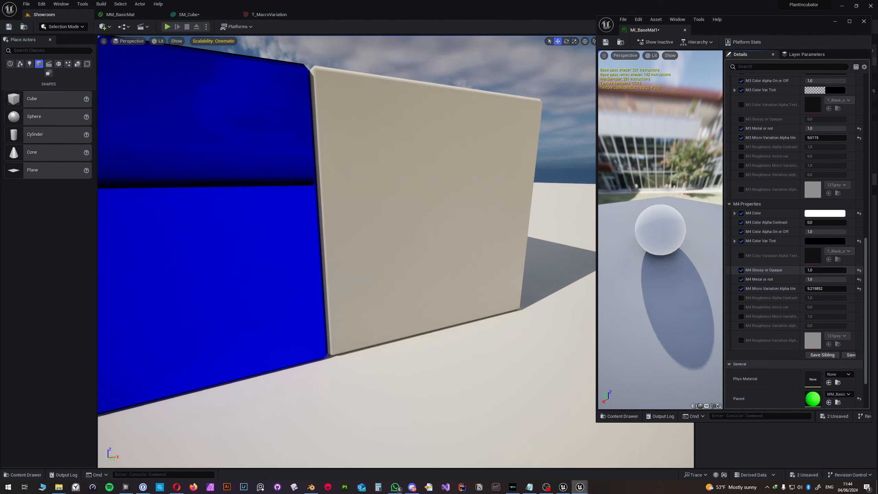
drag(825, 271, 797, 270)
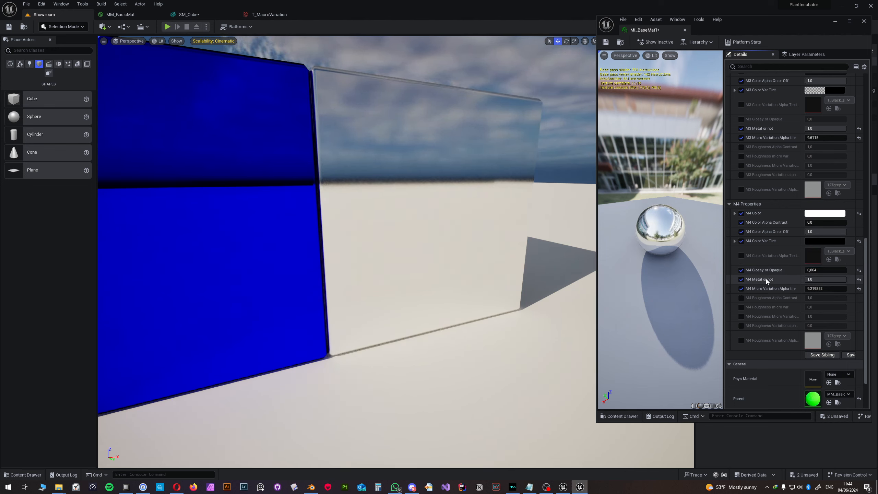
Step: Enable the five remaining M4 Roughness overrides and open the texture choices for M4 Roughness Variation Alpha texture
click(742, 298)
click(742, 307)
click(742, 317)
click(742, 325)
click(742, 340)
click(838, 336)
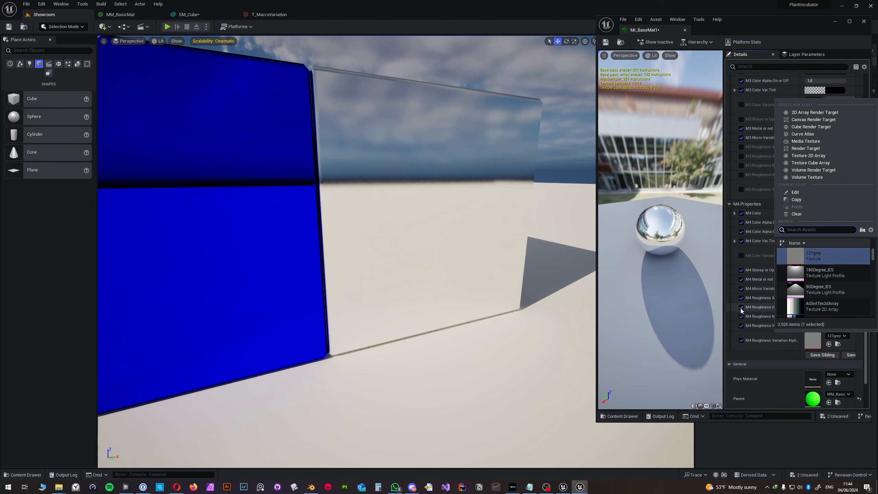
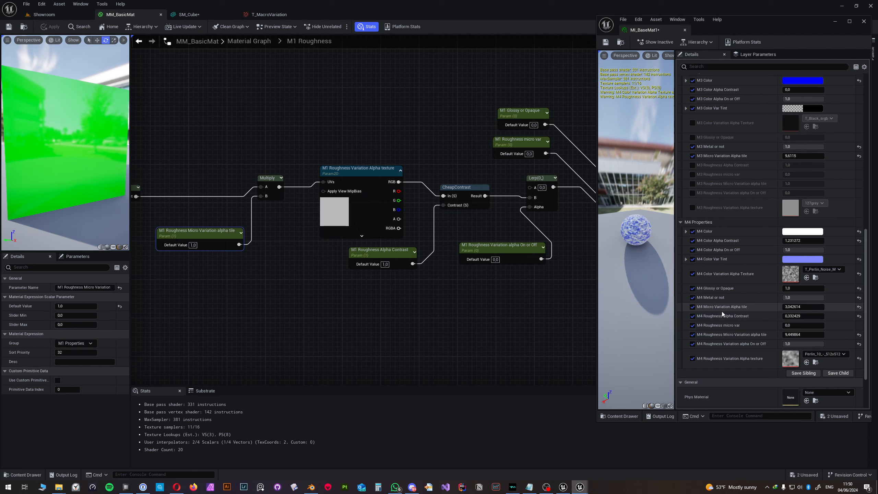
scroll(722, 275, up, 2)
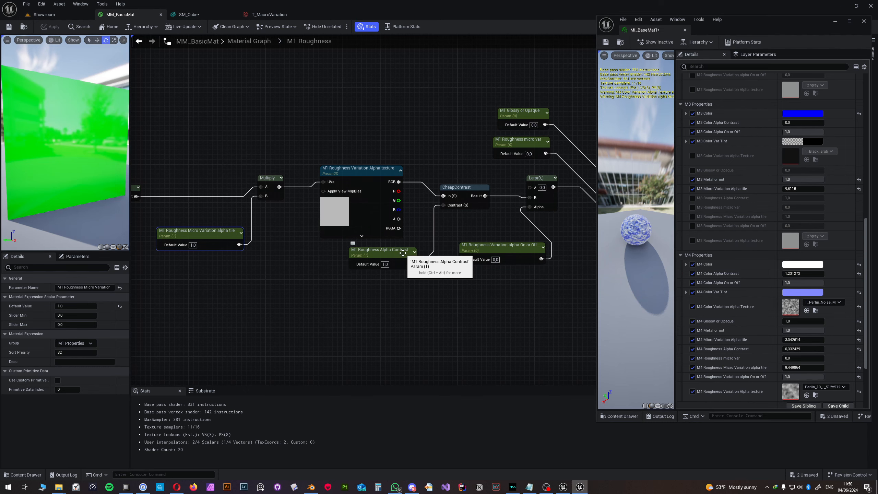
Step: Examine the M1 and M2 Roughness subgraphs and the group assignment of the M2 Roughness Micro Variation alpha tile parameter
click(260, 47)
scroll(528, 280, up, 5)
right_drag(533, 283, 366, 250)
click(415, 214)
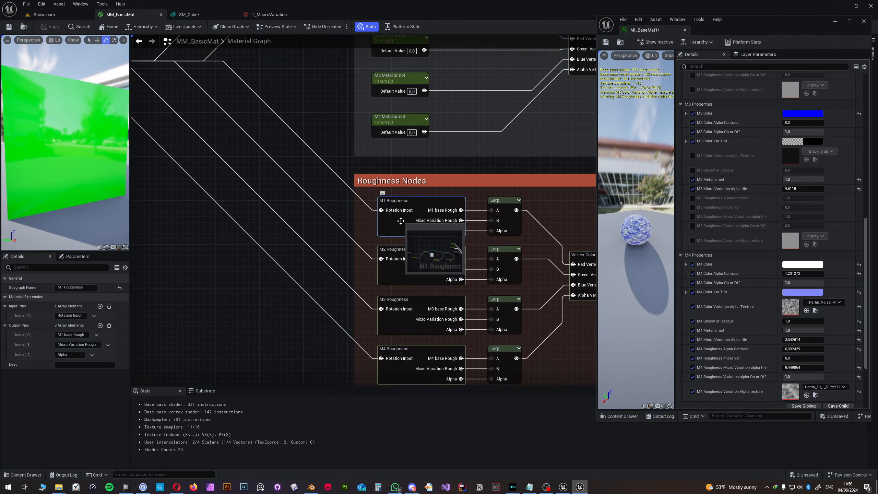
double_click(401, 221)
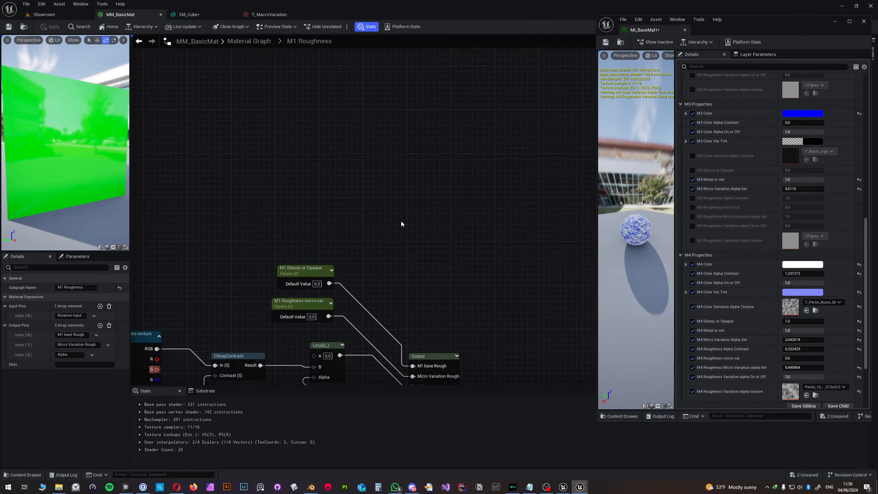
click(249, 41)
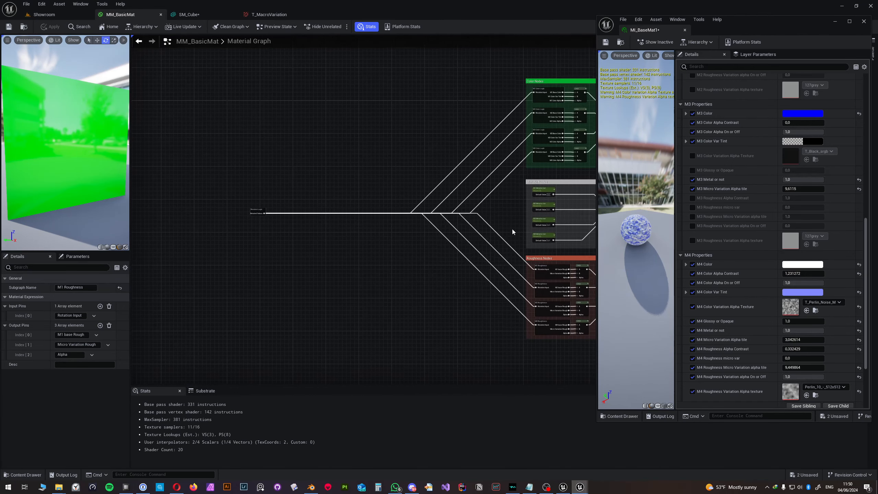
double_click(549, 292)
right_drag(456, 270, 323, 245)
click(242, 258)
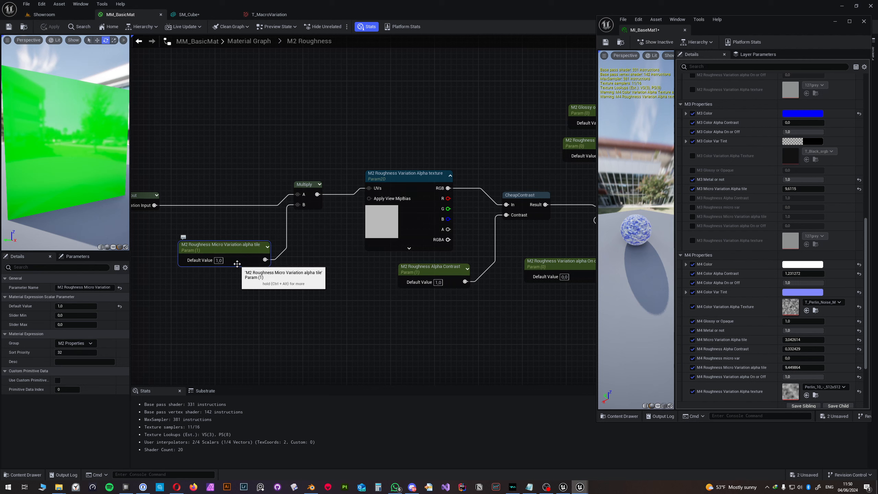
click(94, 341)
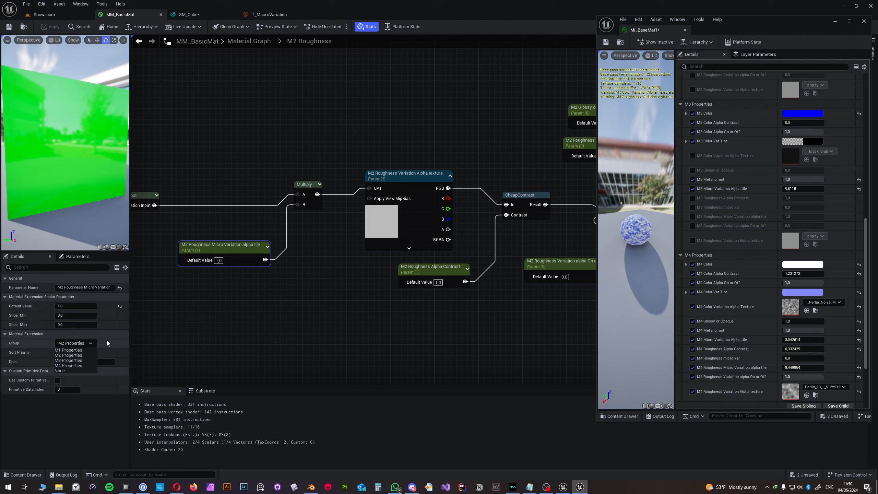
click(107, 340)
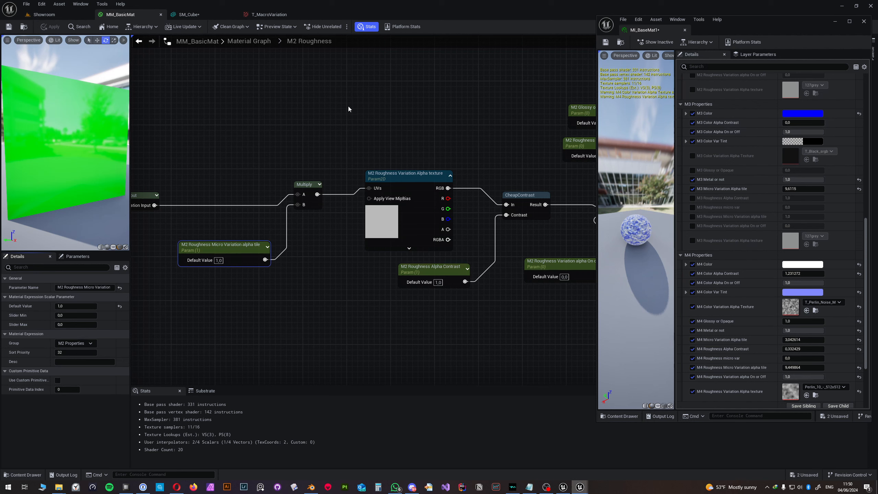
Step: In the main material graph, nudge the Vertex Colors nodes in the Roughness and Metallic groups to tidy their wiring
click(248, 41)
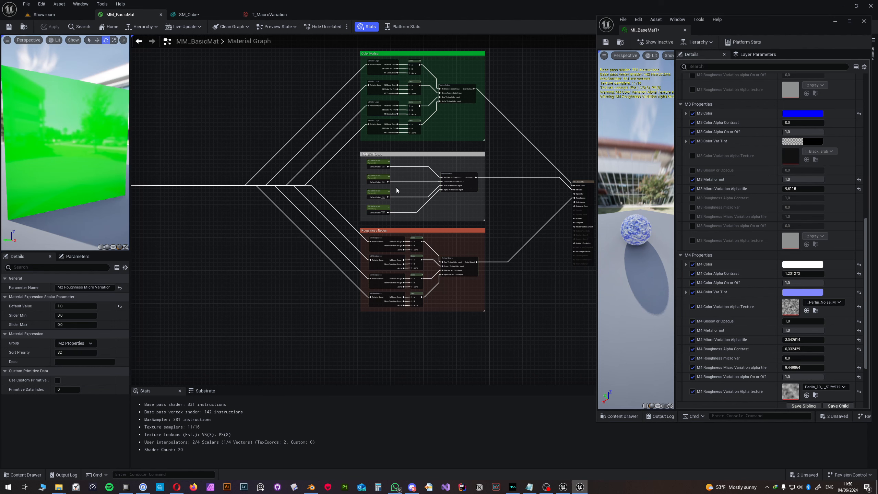
scroll(466, 250, up, 3)
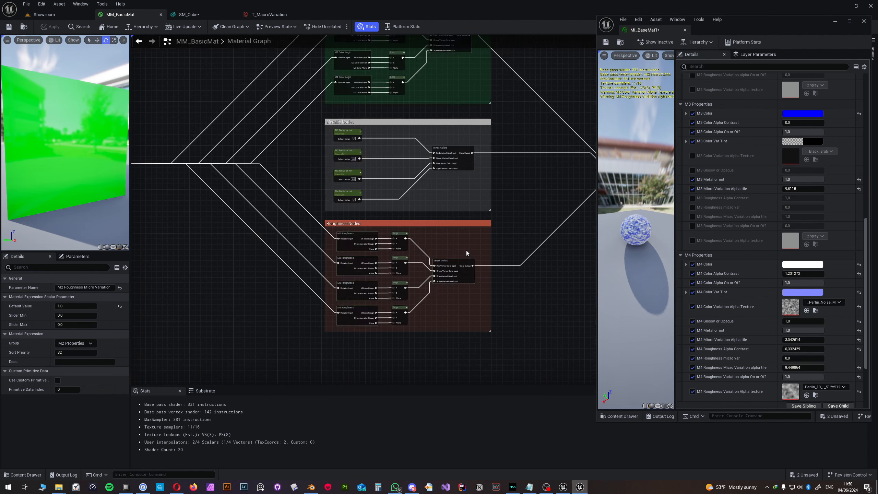
drag(453, 265, 456, 265)
click(454, 241)
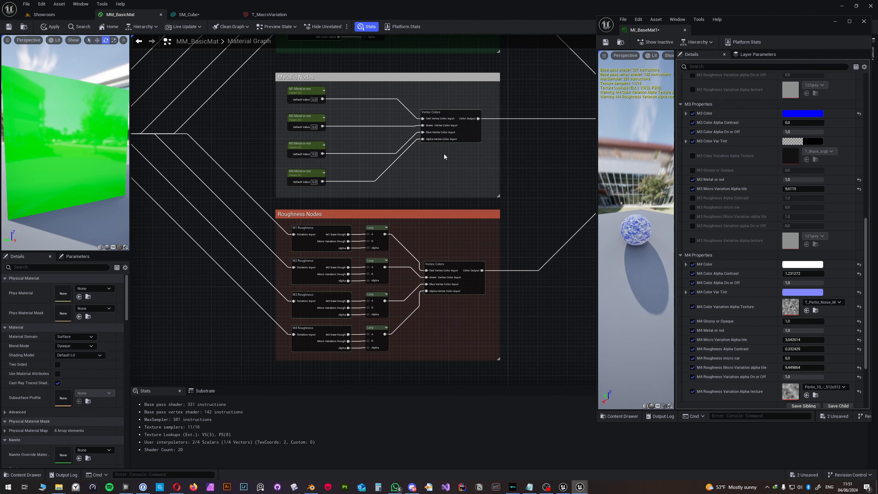
drag(443, 115, 442, 126)
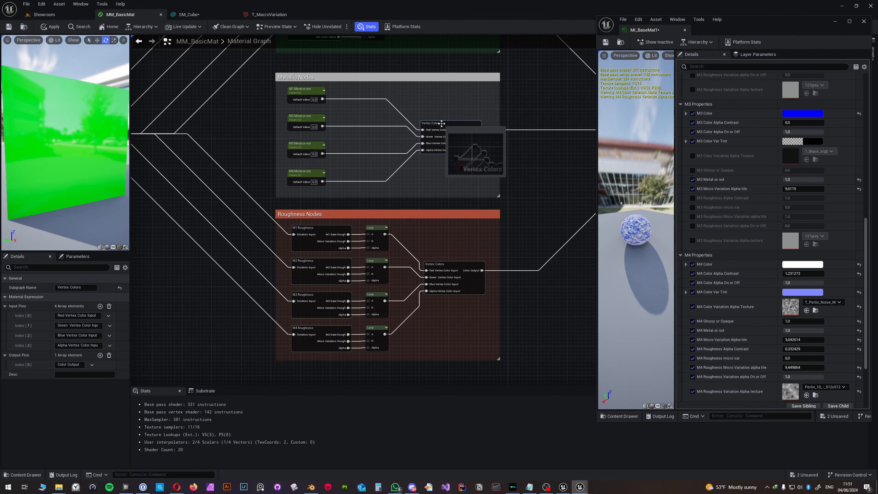
click(443, 112)
Step: Reposition the material result node lower in the graph, about level with the output of the Roughness Nodes group
right_drag(443, 112, 462, 182)
scroll(430, 210, up, 3)
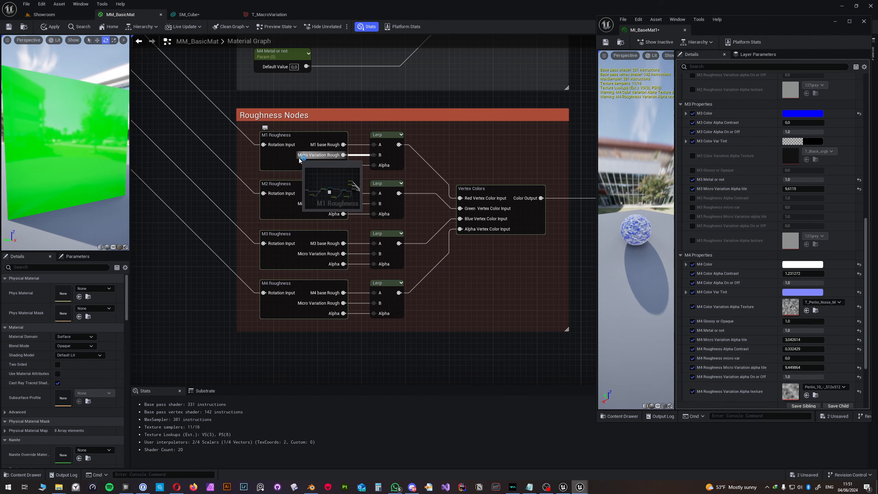
scroll(449, 157, down, 5)
right_drag(471, 153, 354, 202)
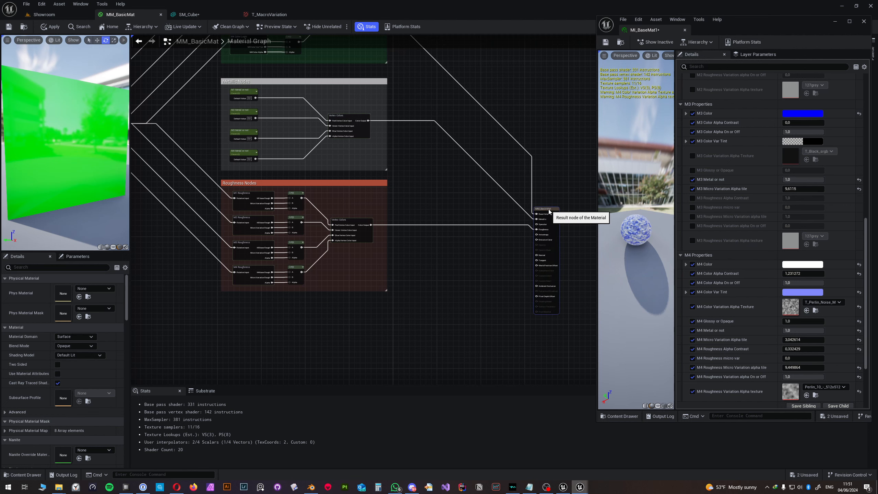
Step: Duplicate the Vertex Colors node of the Roughness group and place the copy in the empty space below the group
right_drag(395, 205, 481, 171)
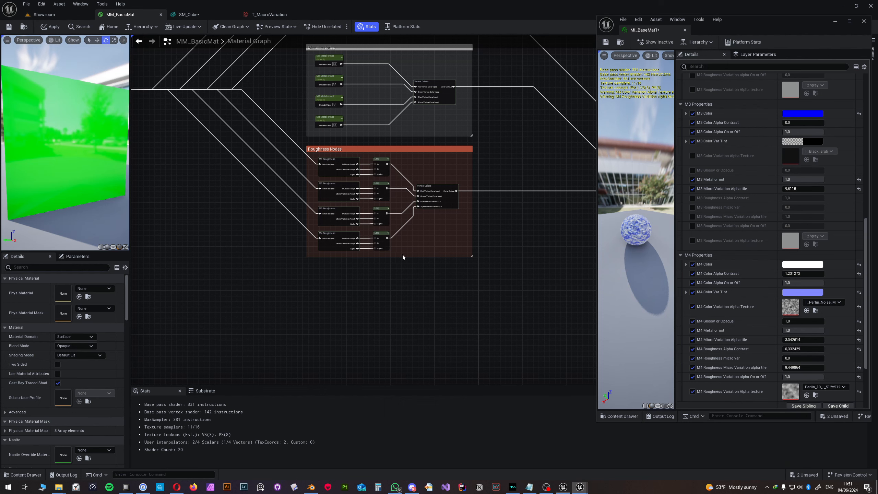
right_drag(402, 254, 401, 227)
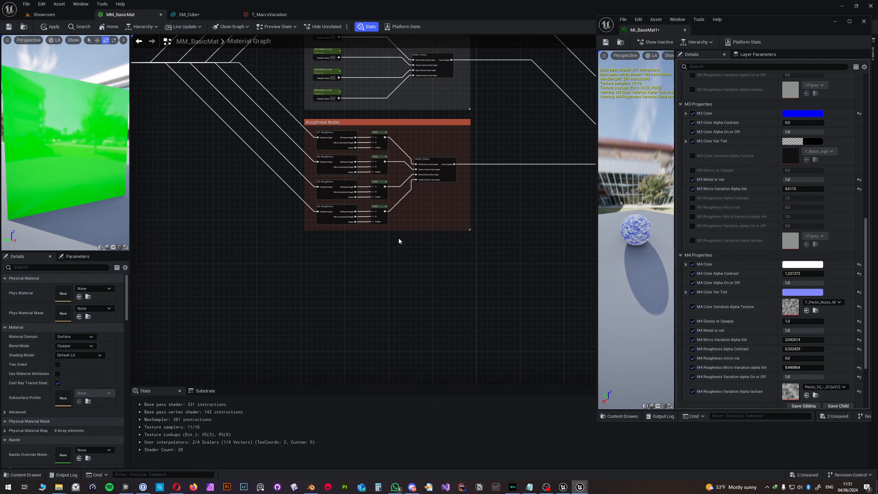
scroll(400, 256, up, 4)
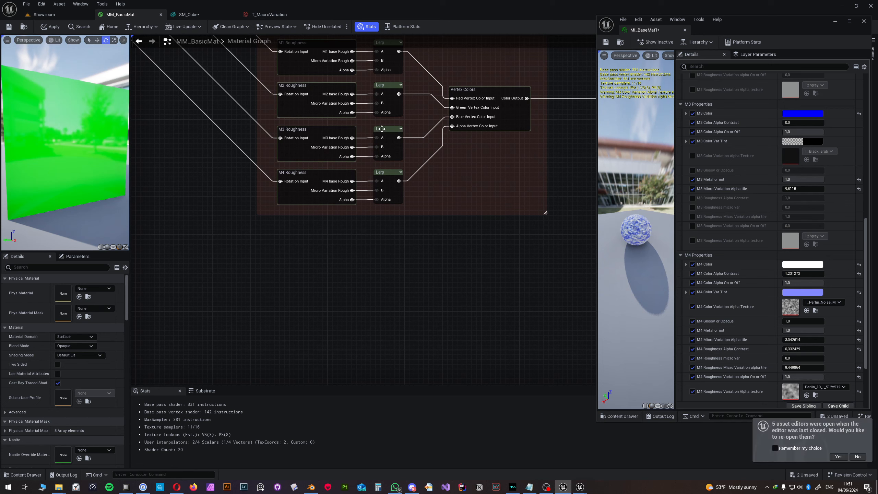
click(512, 114)
key(ctrl+c)
key(ctrl+v)
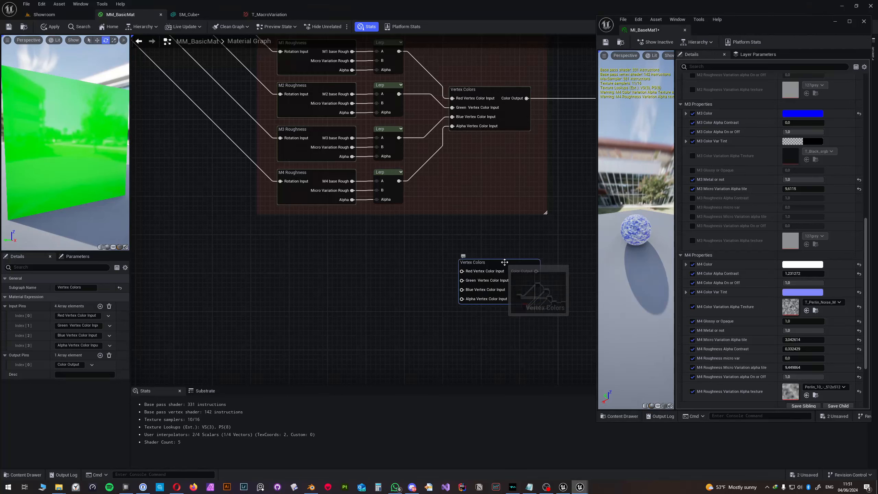
drag(506, 259, 515, 263)
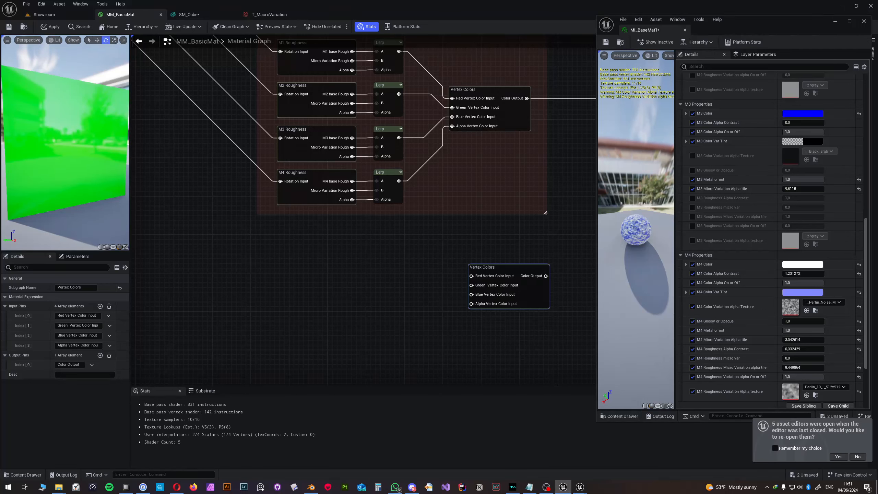
Step: Add a TextureSampleParameter2D node and place it beside the copied Vertex Colors node, below the Roughness group
right_click(419, 278)
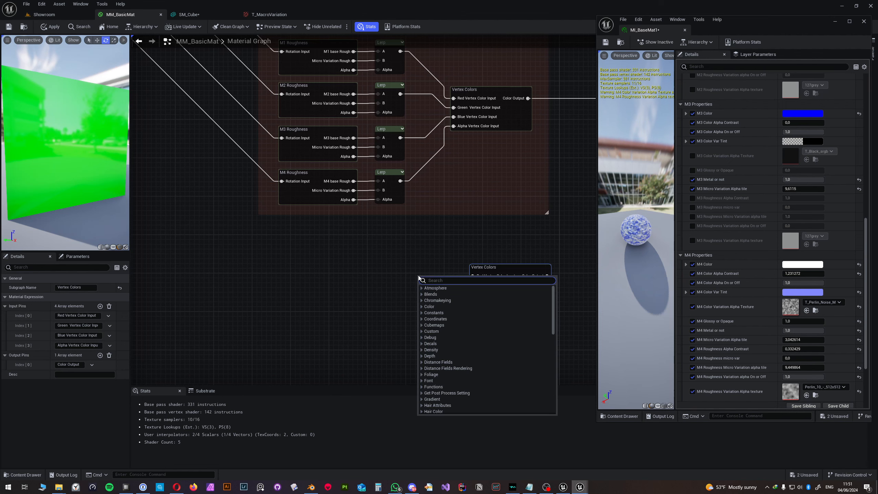
text(param2d)
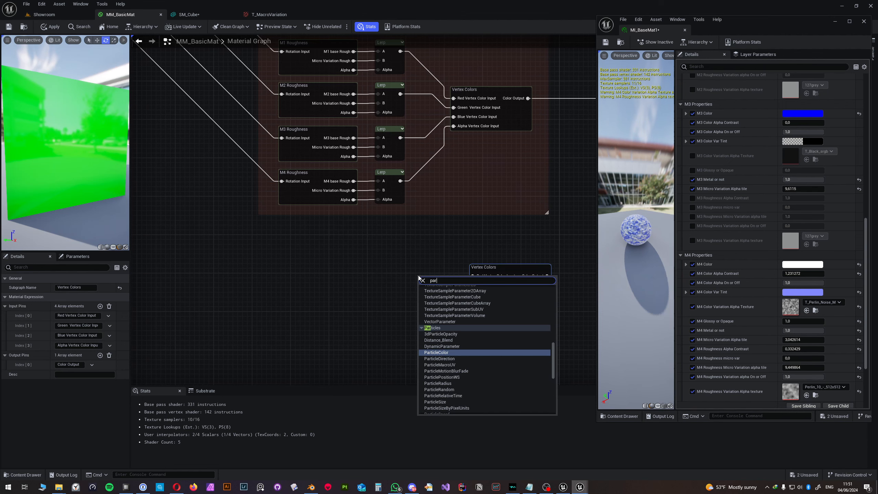
key(BackSpace)
key(BackSpace)
key(BackSpace)
key(BackSpace)
key(BackSpace)
key(BackSpace)
key(BackSpace)
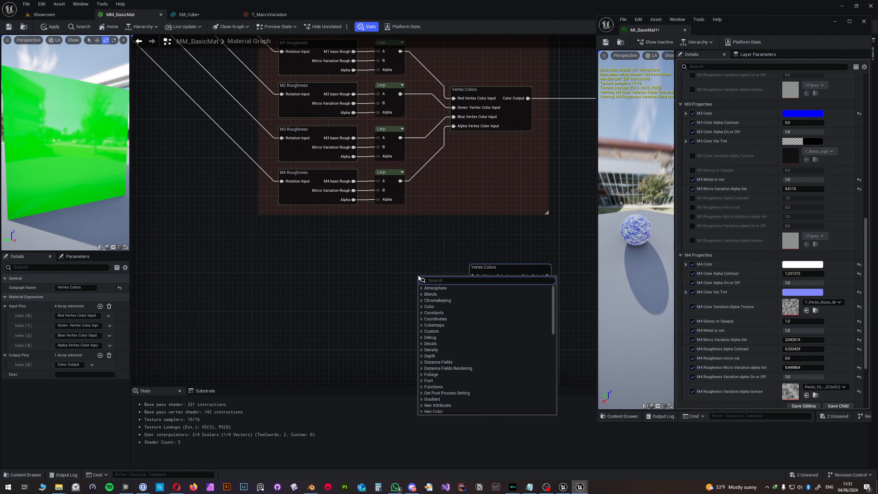
text(texture)
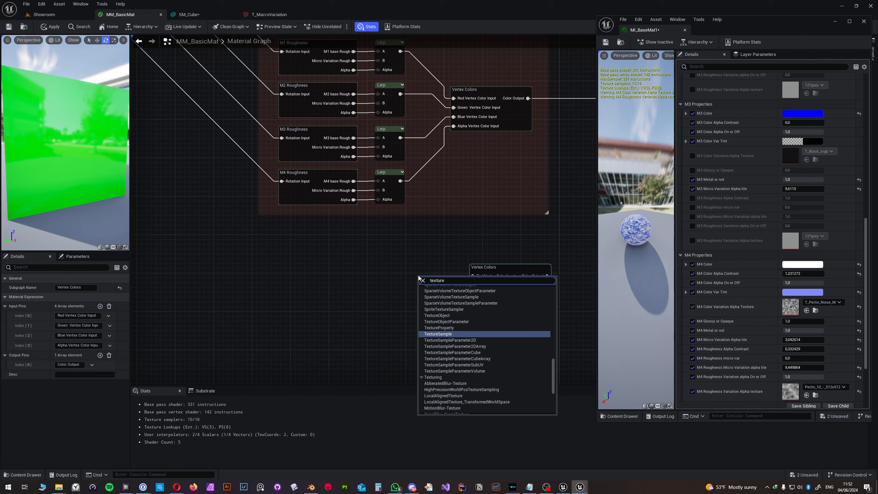
key(Down)
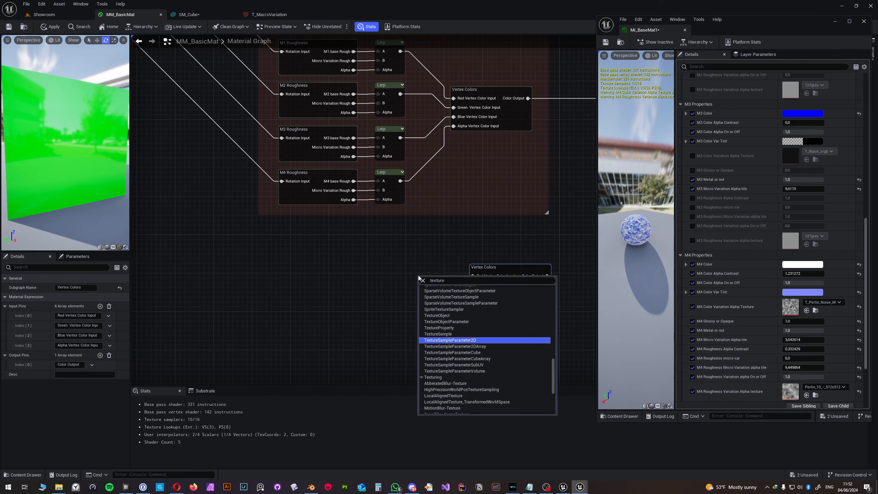
key(Return)
drag(436, 289, 331, 260)
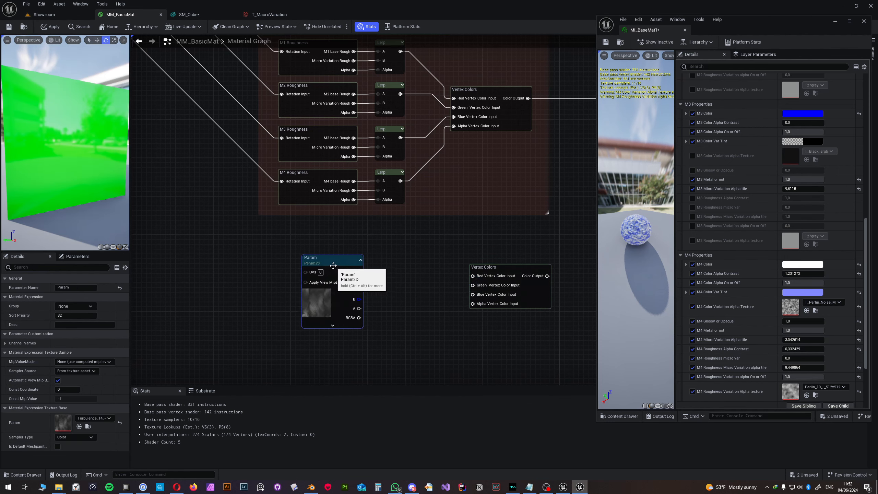
Step: Name the texture parameter "M1 Normal Texture" and adjust its spacing to the copied Vertex Colors node
text(M1)
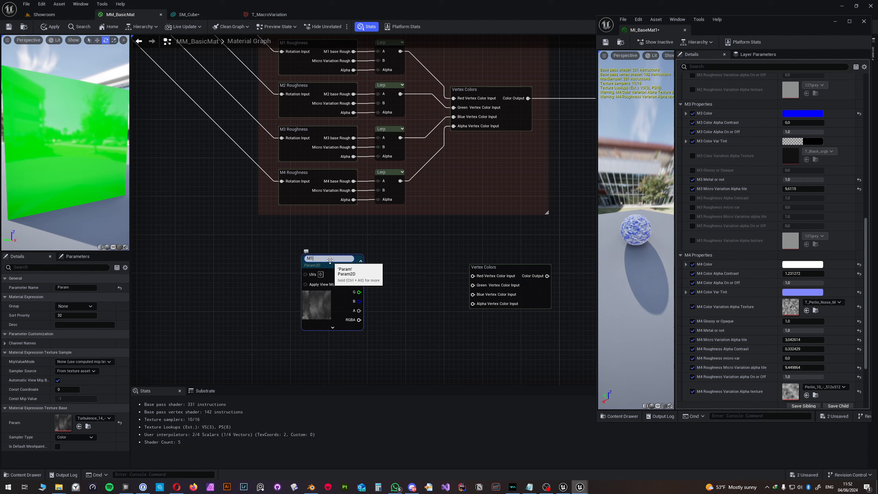
text( Normal Texture)
key(Return)
mouse_move(390, 270)
right_down()
mouse_move(376, 269)
mouse_move(401, 260)
right_up()
drag(342, 255, 327, 255)
drag(501, 264, 481, 264)
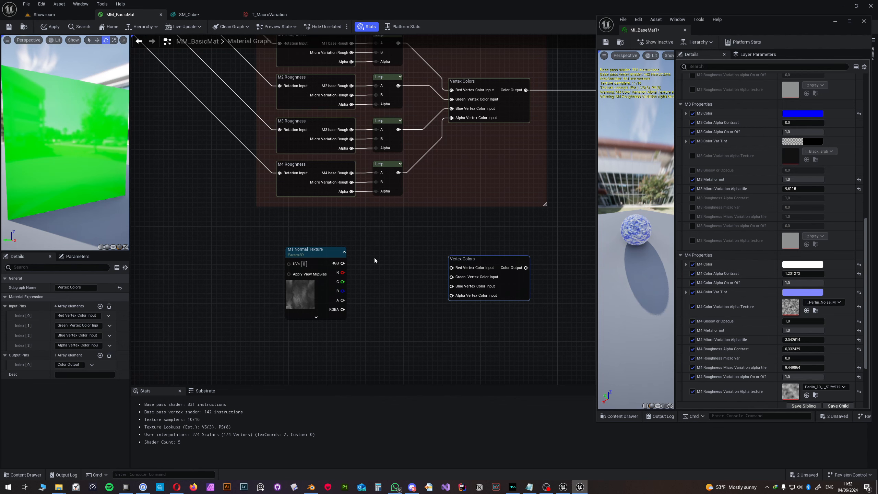
Step: Minimize the MI_BaseMat1 window to uncover the material graph around the M1 Normal Texture node
right_drag(375, 257, 460, 259)
click(418, 259)
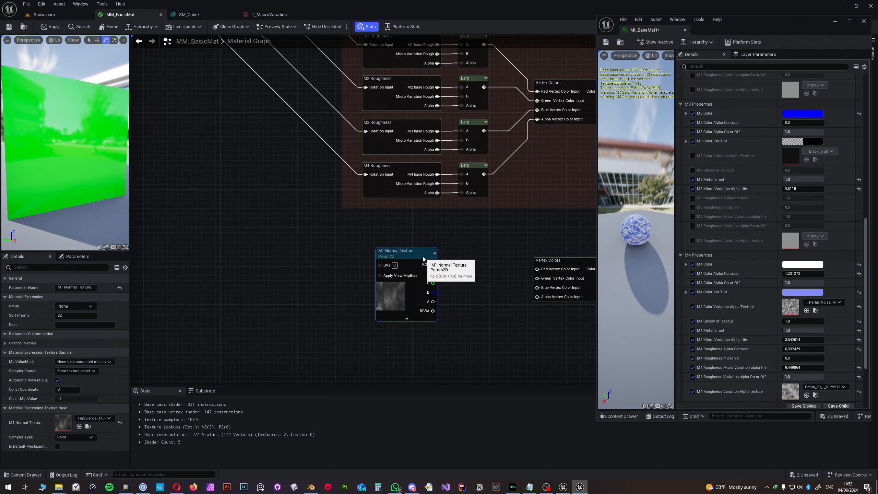
drag(417, 259, 422, 255)
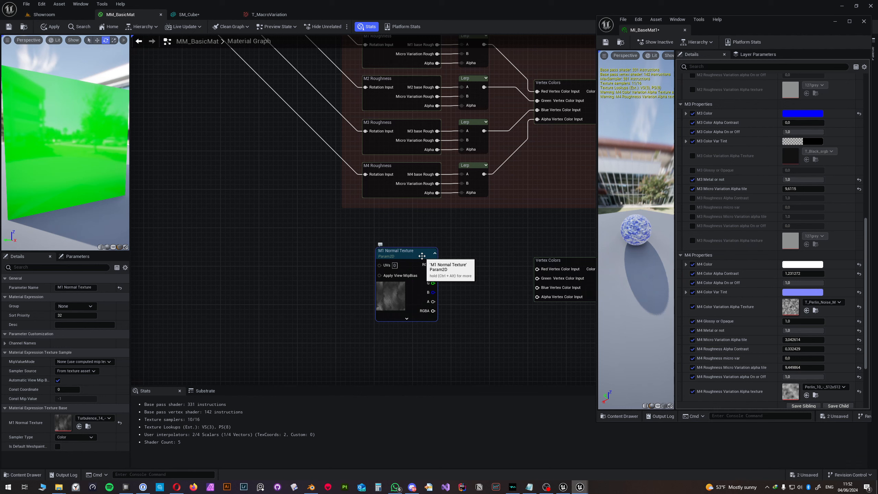
click(448, 226)
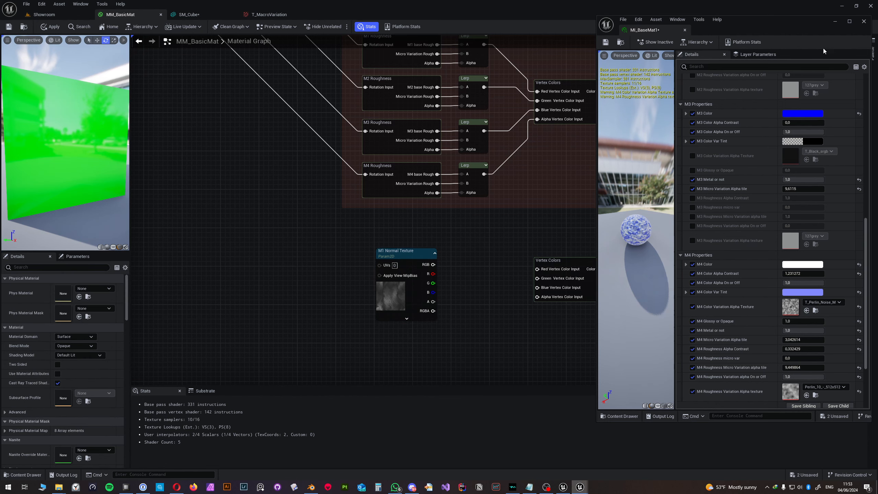
click(835, 22)
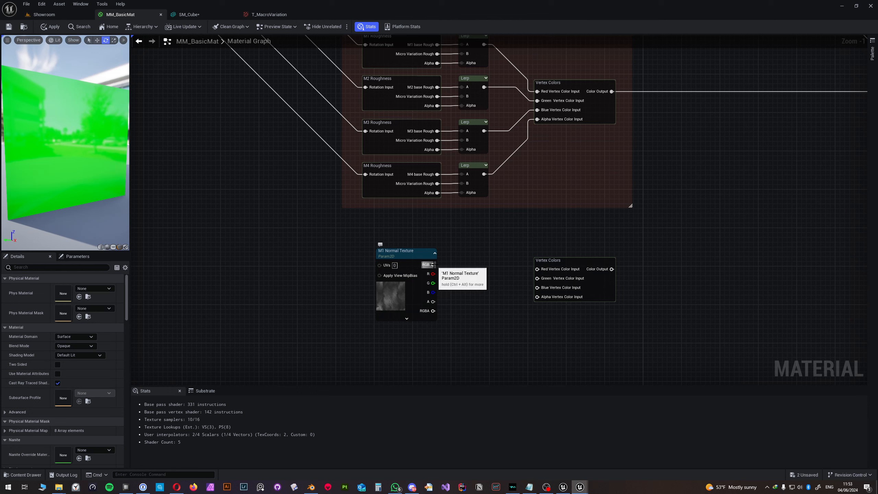
Step: Route the M1 Normal Texture RGB output through a new Multiply node into the copied Vertex Colors node's Red Vertex Color Input
drag(433, 264, 475, 264)
text(multiply)
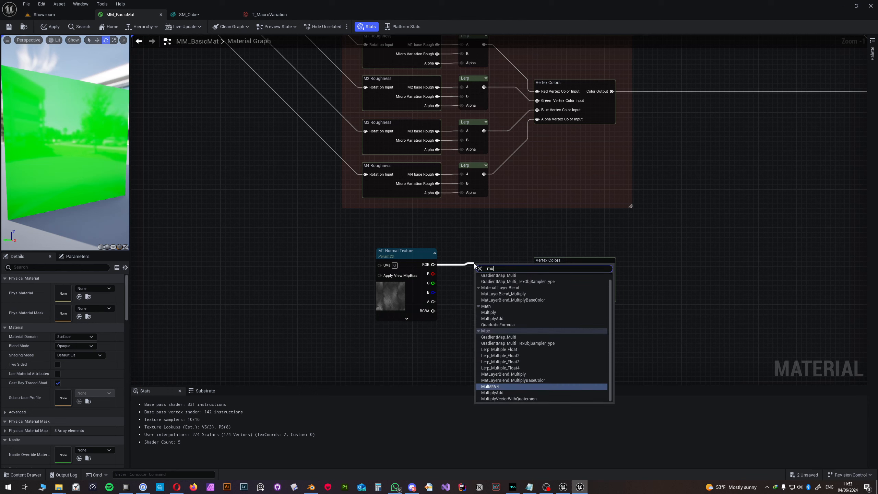
key(Return)
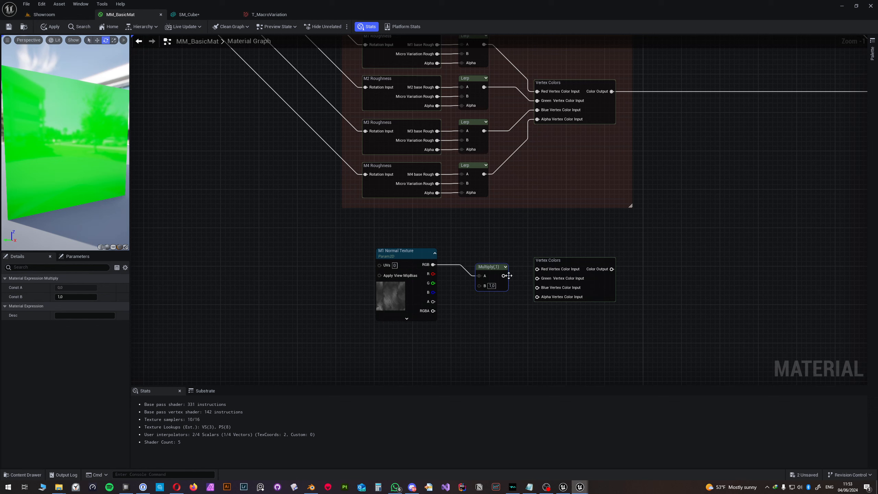
drag(504, 275, 546, 273)
drag(546, 272, 585, 261)
drag(484, 273, 494, 272)
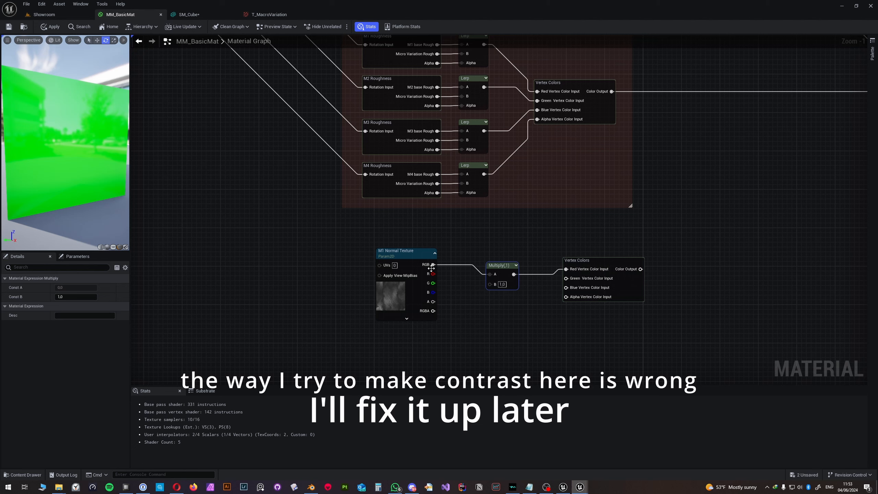
Step: Add a Constant node below the M1 Normal Texture node and connect it to the Multiply node's B input
drag(418, 258, 414, 253)
click(404, 342)
drag(438, 353, 491, 284)
Step: Assign the Placeholder_Normal texture to the M1 Normal Texture parameter
click(389, 285)
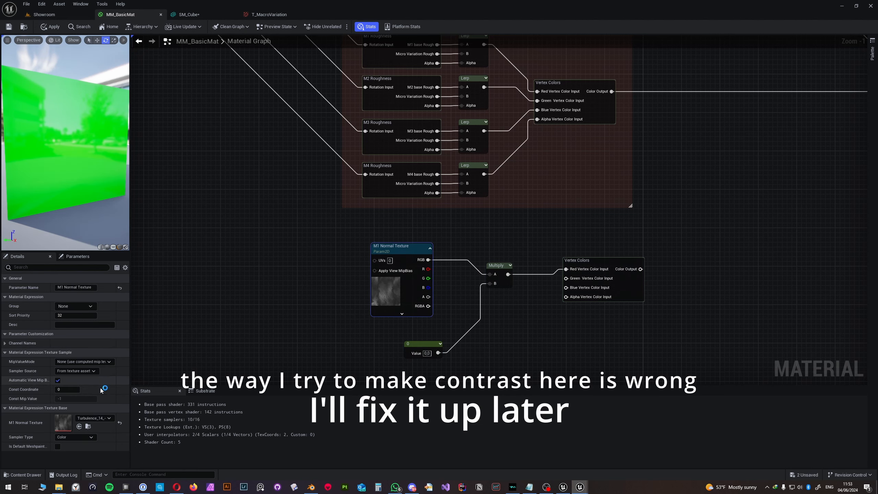
click(93, 418)
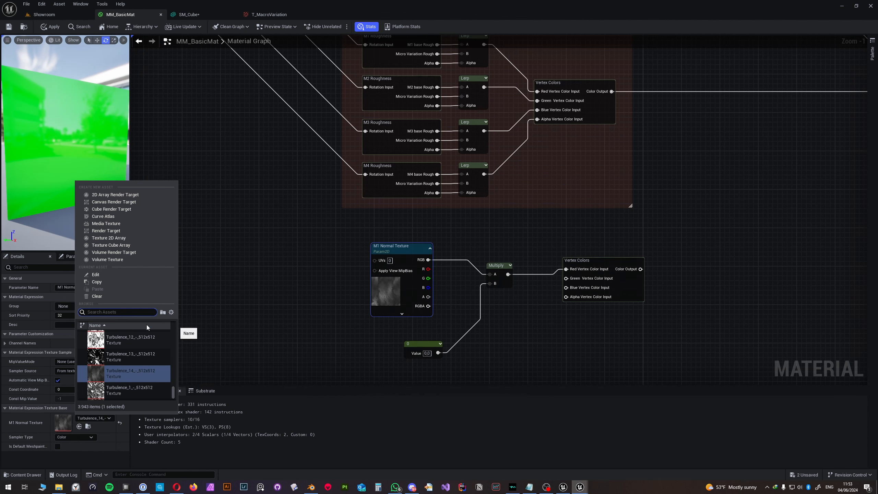
text(normal)
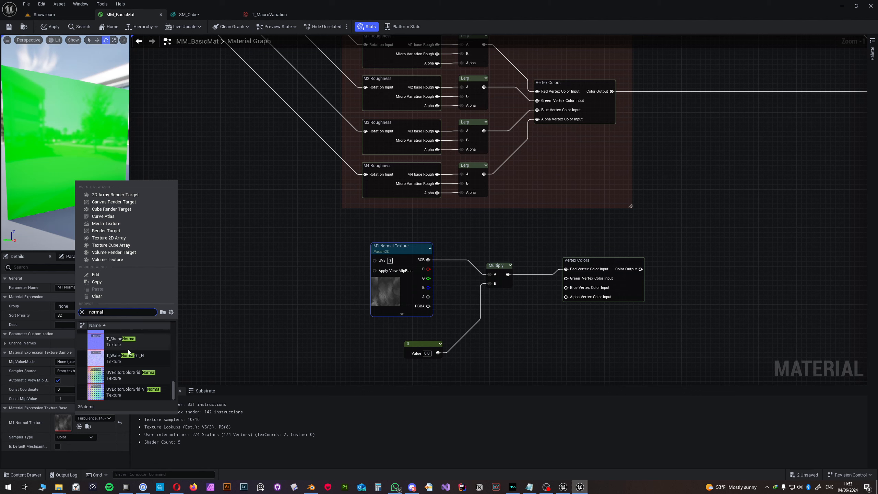
mouse_move(129, 348)
scroll(129, 348, up, 3)
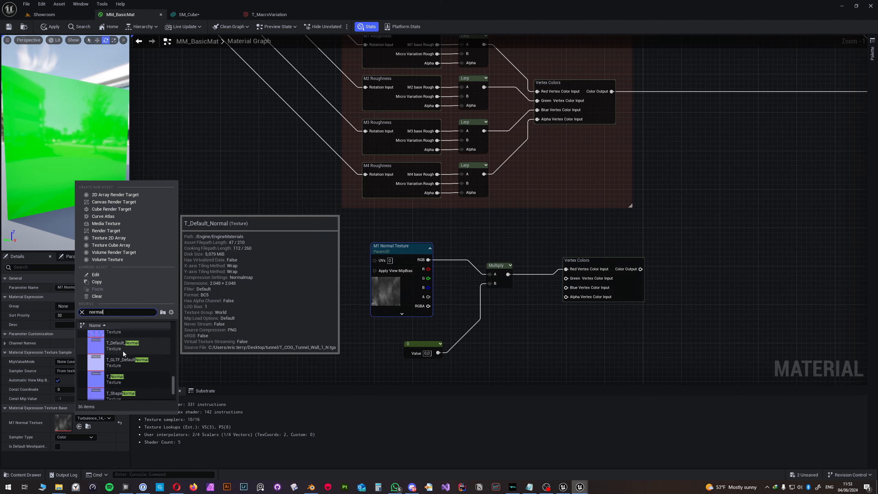
mouse_move(128, 332)
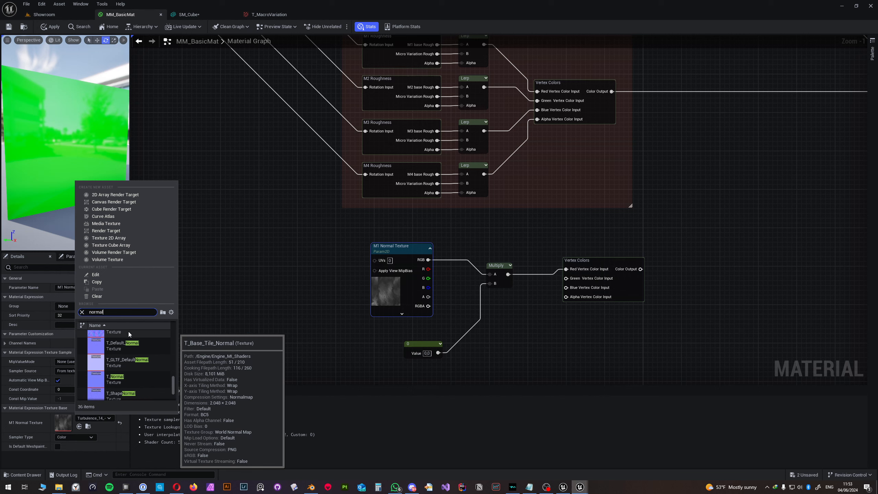
scroll(128, 332, up, 3)
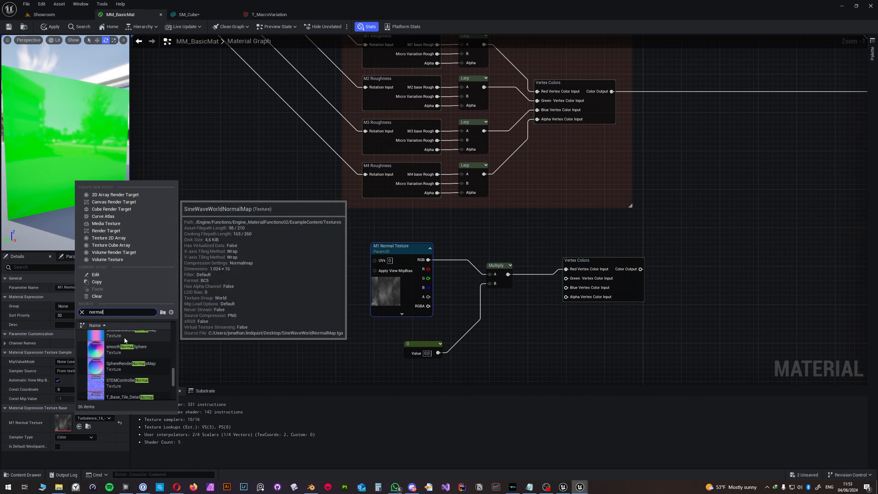
scroll(124, 338, up, 3)
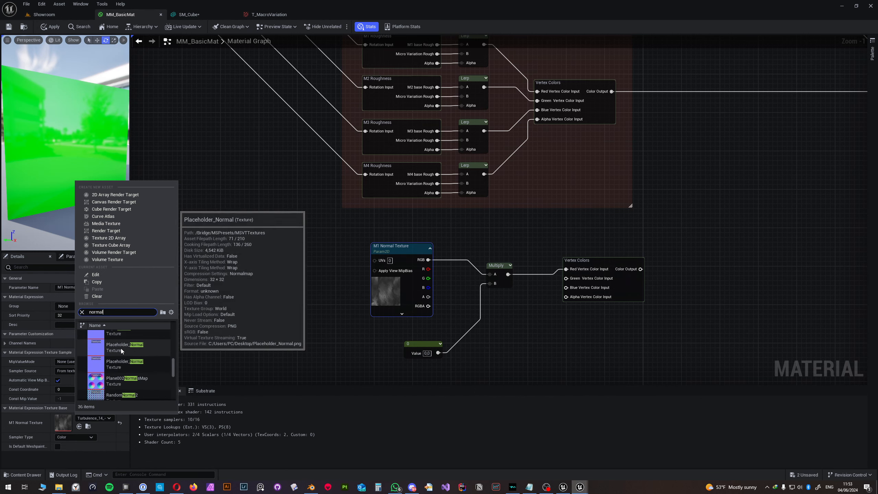
scroll(122, 343, up, 2)
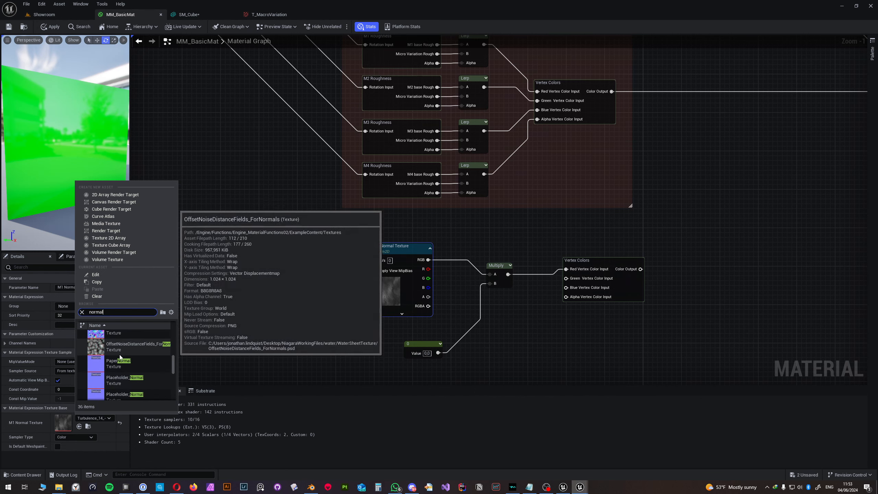
click(121, 377)
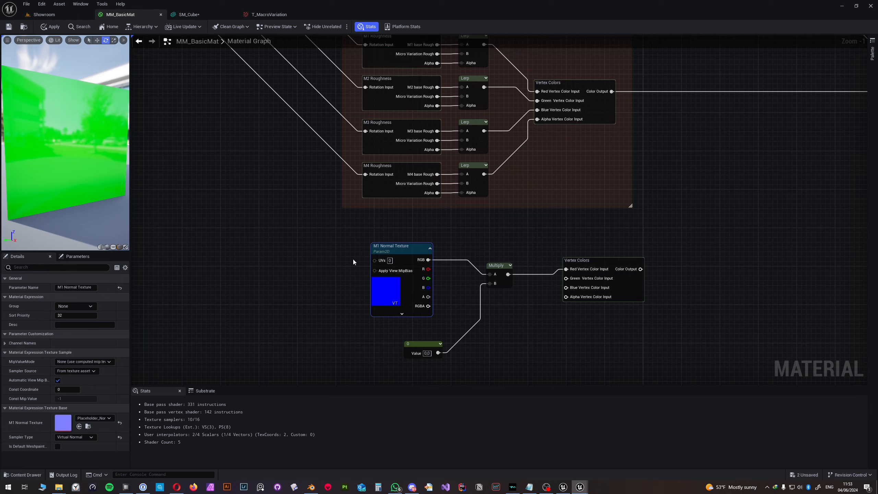
Step: Add a Multiply node feeding the M1 Normal Texture UVs and connect the shared rotation node's output to its A input
click(315, 277)
click(328, 266)
drag(359, 279, 336, 261)
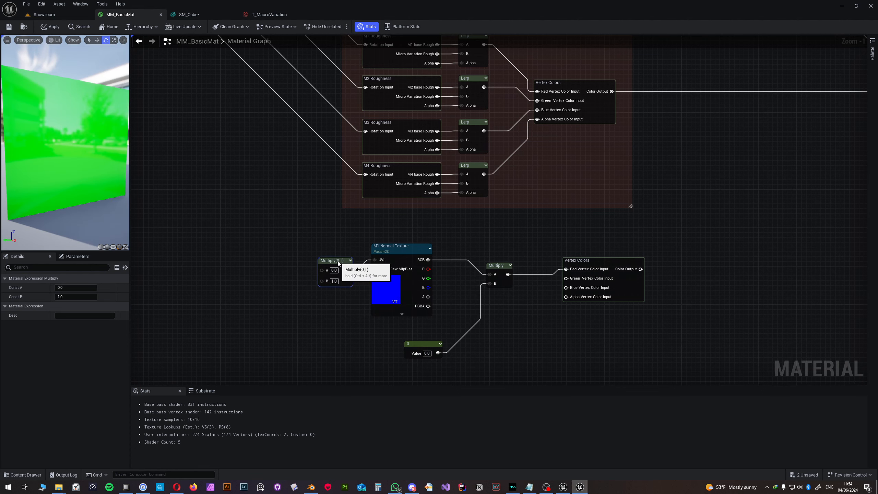
scroll(337, 261, down, 4)
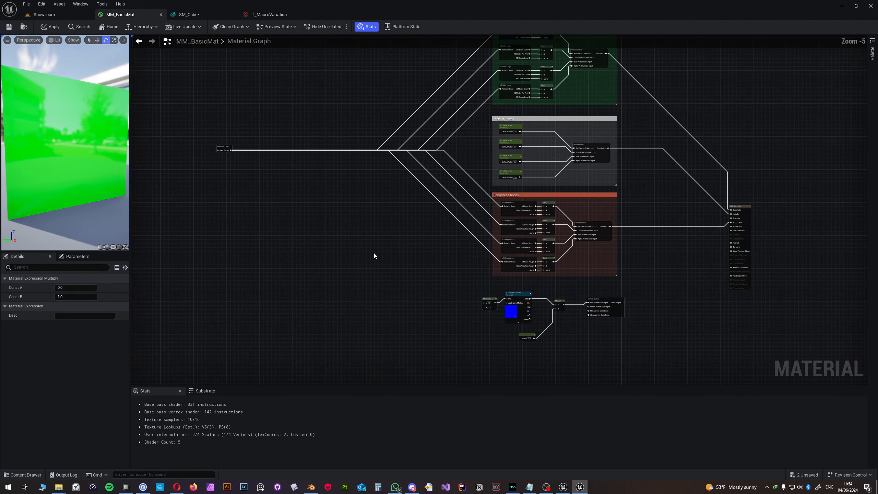
drag(230, 150, 484, 303)
scroll(496, 320, up, 5)
right_drag(504, 305, 484, 302)
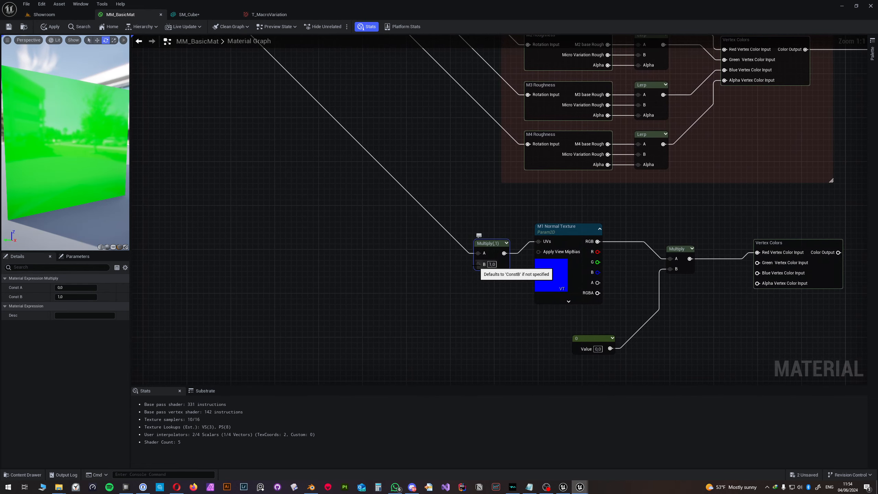
Step: Add a Constant node feeding the UV Multiply node's B input and convert it to a parameter named M1 Texture
click(418, 278)
drag(458, 292, 478, 264)
right_click(441, 281)
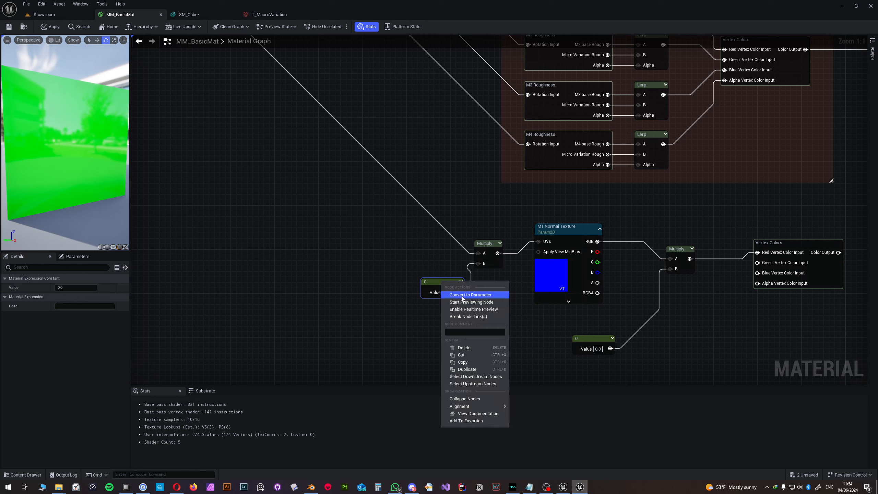
click(464, 299)
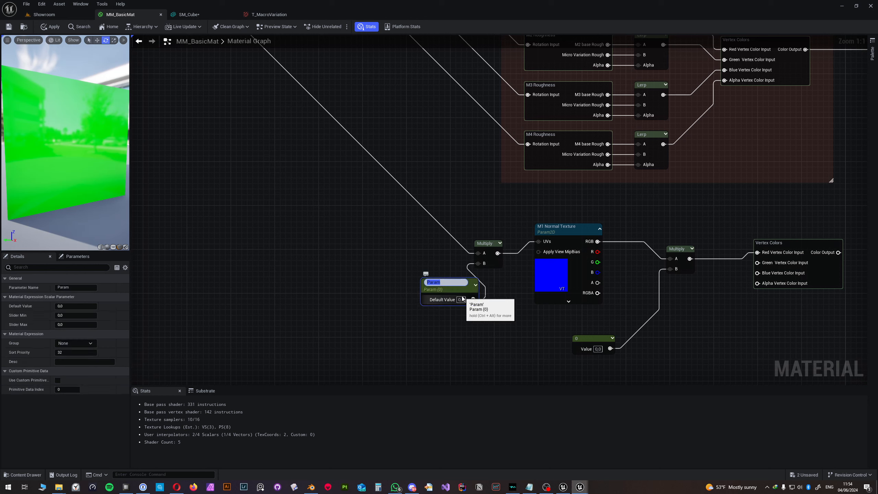
text(M1 Texture)
key(Return)
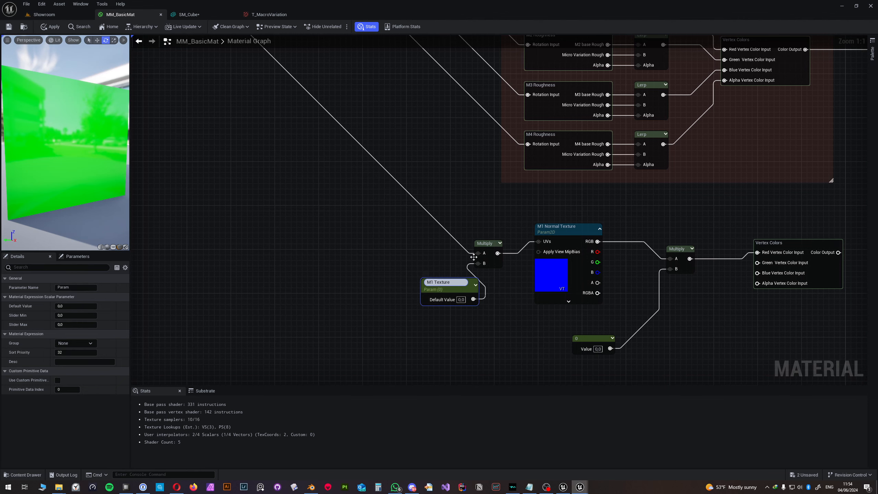
Step: Check the parameter naming inside the M1 Color Logic subgraph, and rename the M1 Texture scalar parameter to M1 Normal Tiling Amount
scroll(456, 299, down, 6)
click(473, 156)
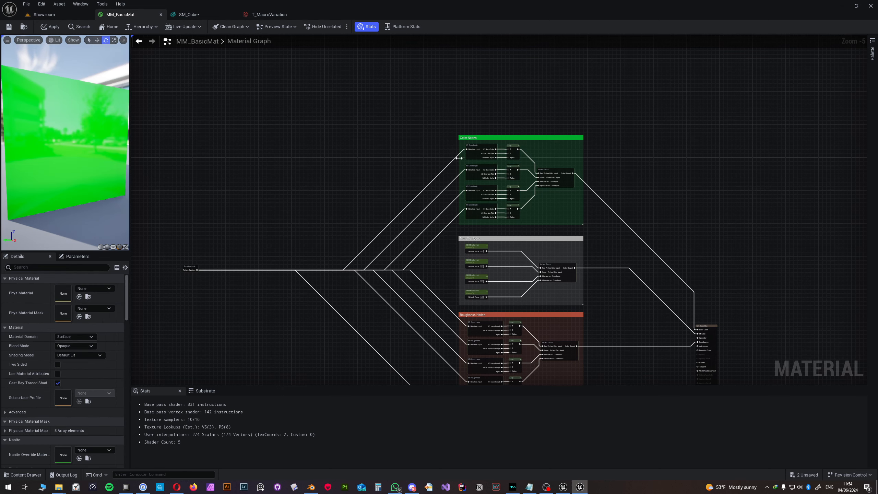
double_click(473, 156)
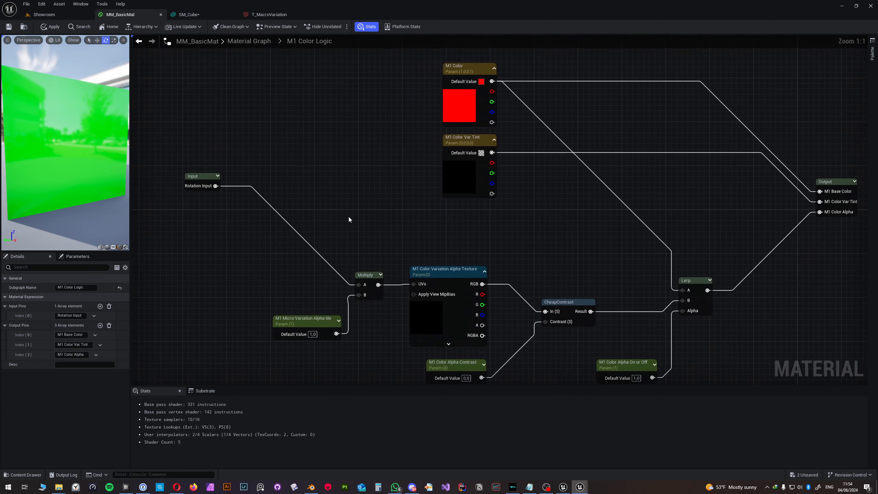
right_drag(337, 224, 452, 260)
click(247, 42)
scroll(475, 280, up, 8)
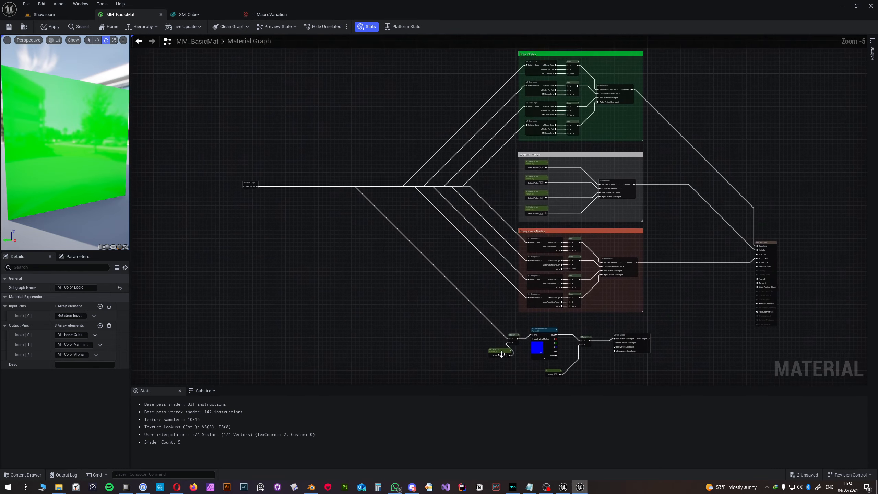
drag(475, 279, 456, 277)
double_click(467, 278)
text(Normal Tiling)
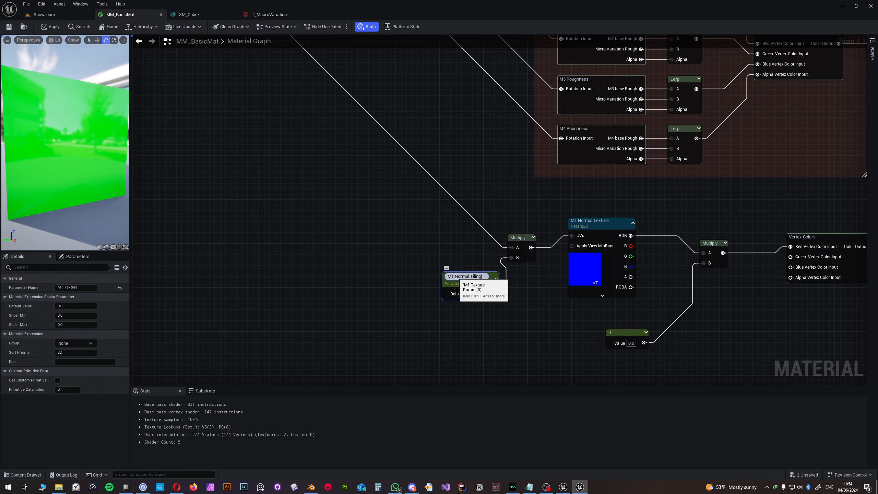
text( Amount)
key(Return)
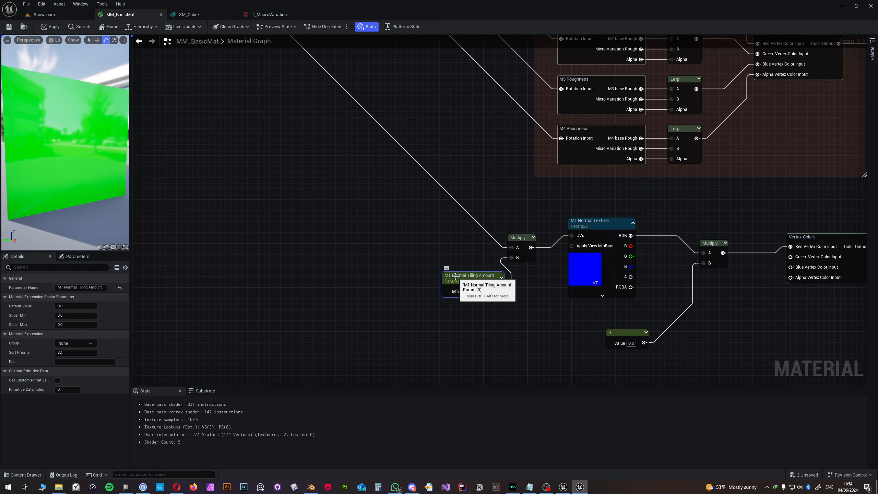
click(563, 317)
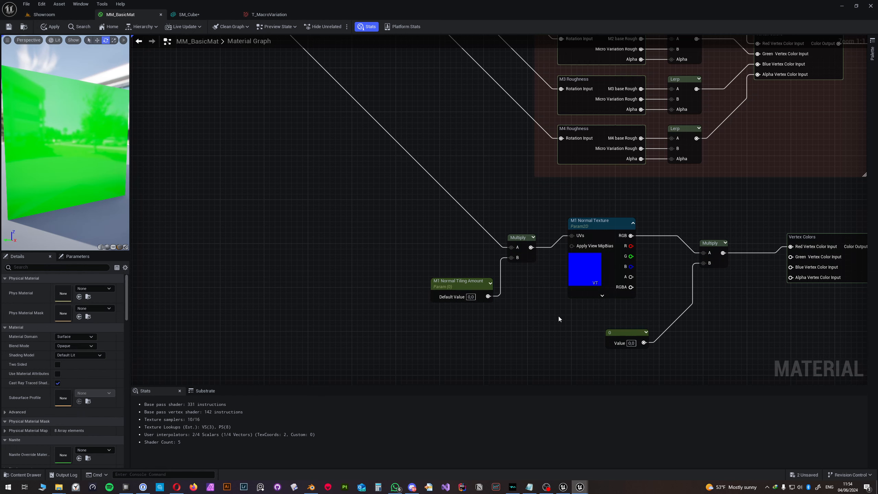
Step: Convert the Constant feeding the output Multiply node into a parameter named M1 Normal Contrast and move it slightly closer to the texture
right_drag(559, 316, 417, 295)
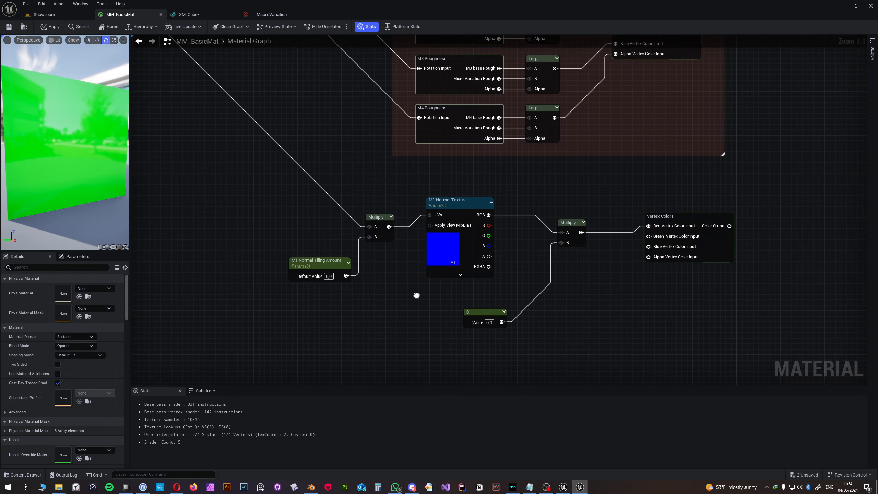
click(473, 316)
right_click(473, 315)
click(496, 329)
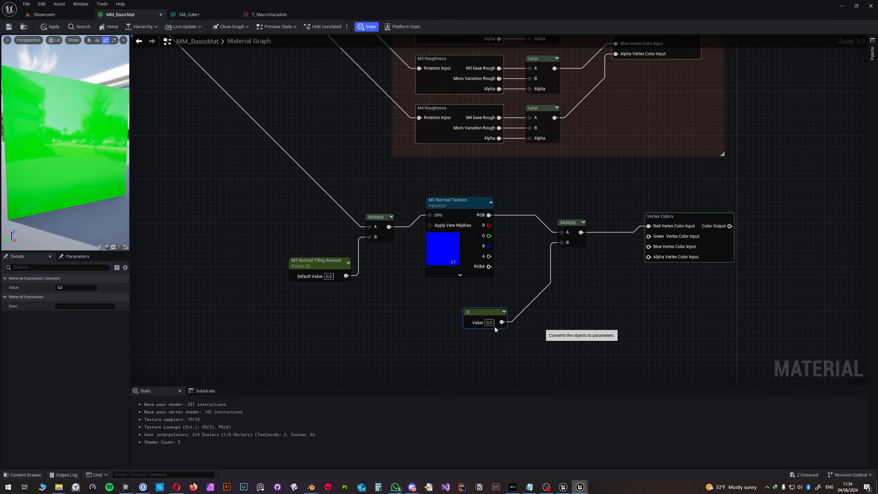
text(M1)
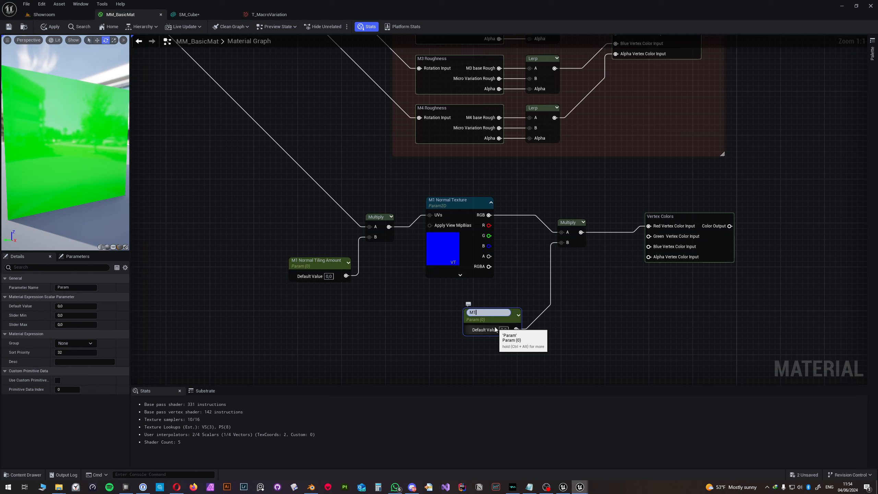
text( Normal Contrast)
key(Return)
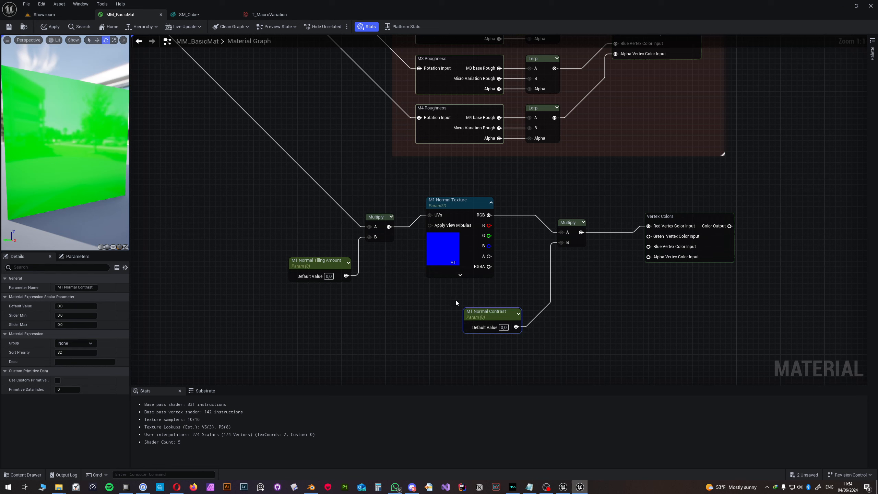
drag(487, 313, 487, 305)
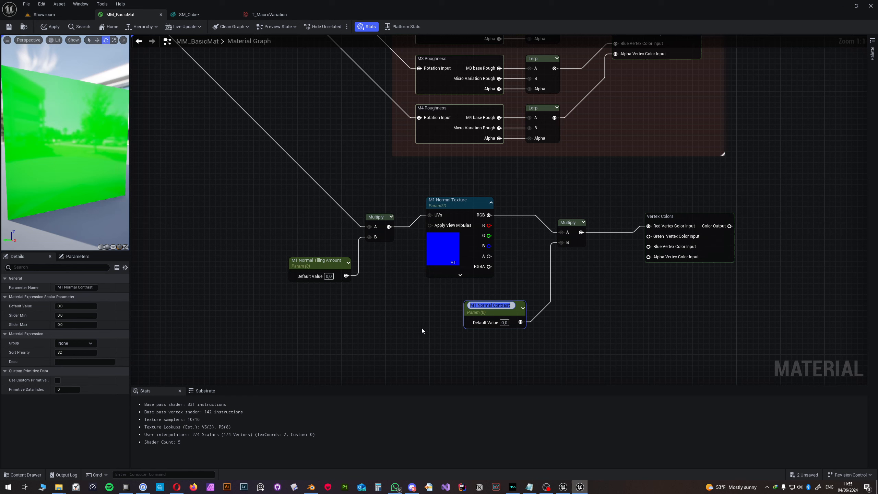
click(416, 316)
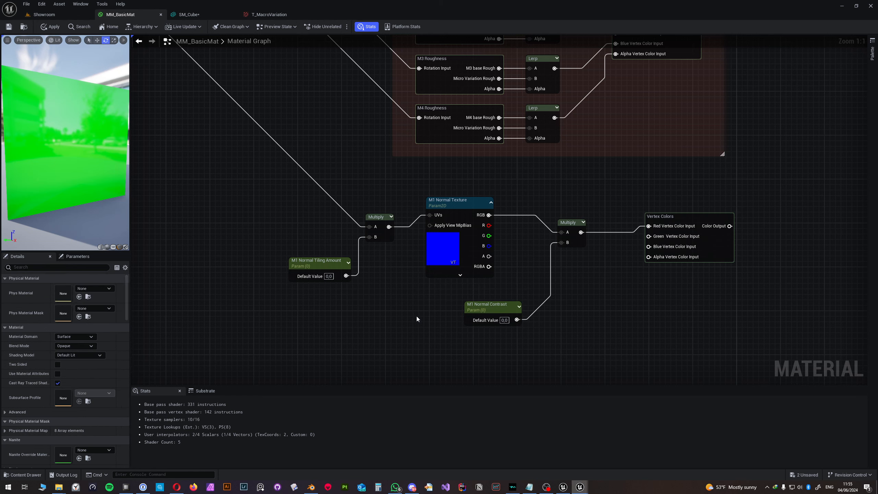
Step: Set the default value of M1 Normal Tiling Amount to 1.0
click(328, 272)
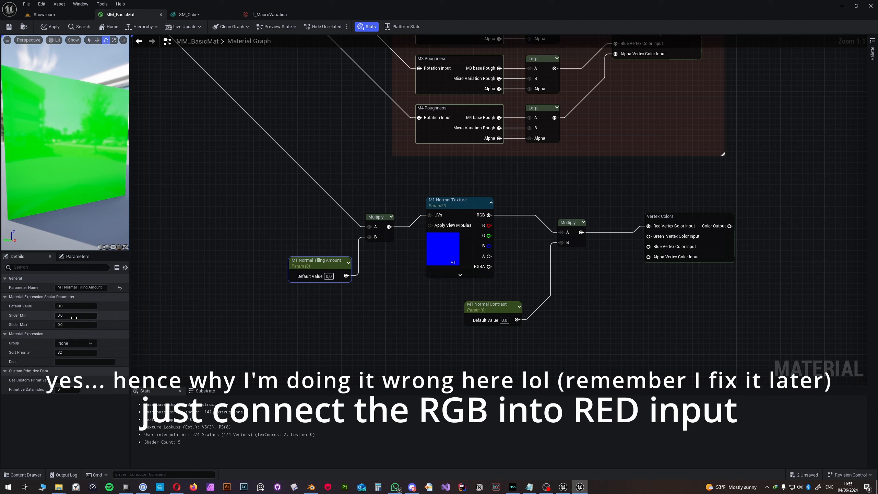
click(81, 308)
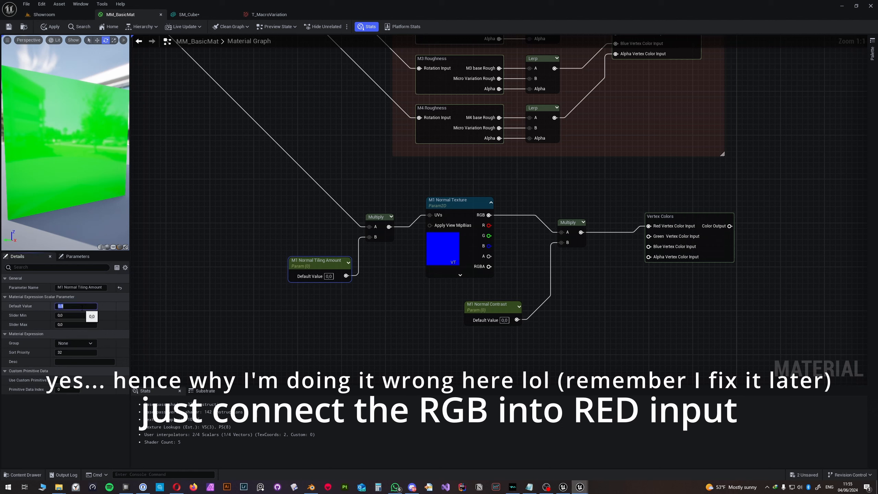
click(321, 299)
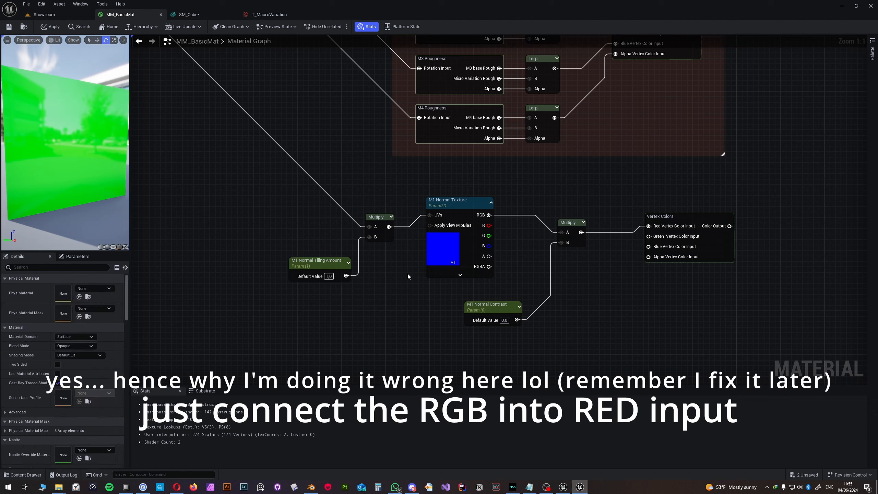
Step: Assign the tiling amount, contrast and normal texture parameters to the M1 Properties group
click(463, 210)
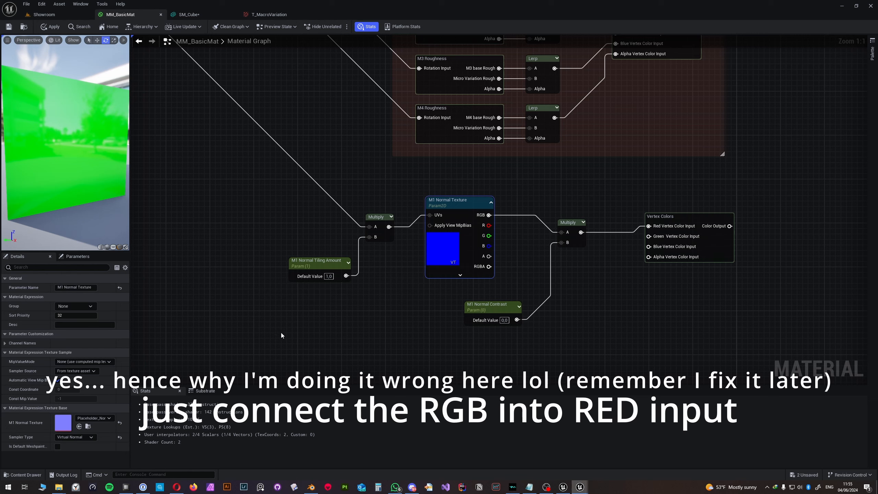
drag(323, 263, 341, 318)
drag(311, 366, 545, 310)
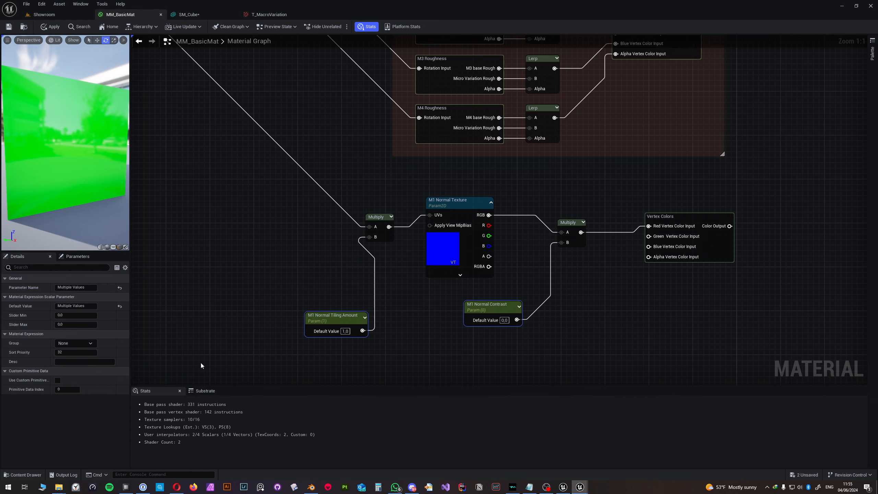
click(76, 343)
click(73, 350)
click(459, 203)
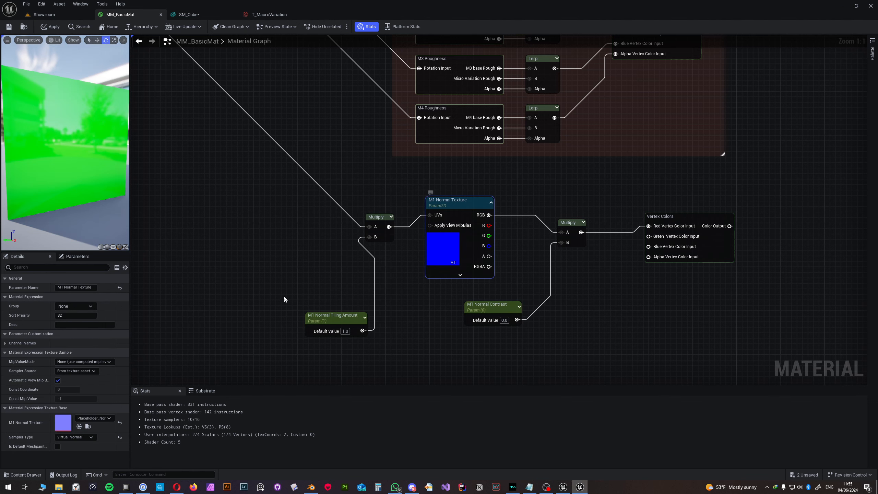
click(95, 310)
click(74, 316)
Step: Move the M1 Normal Tiling Amount and M1 Normal Contrast nodes next to the Multiply nodes they feed
drag(353, 319, 331, 264)
drag(500, 310, 538, 277)
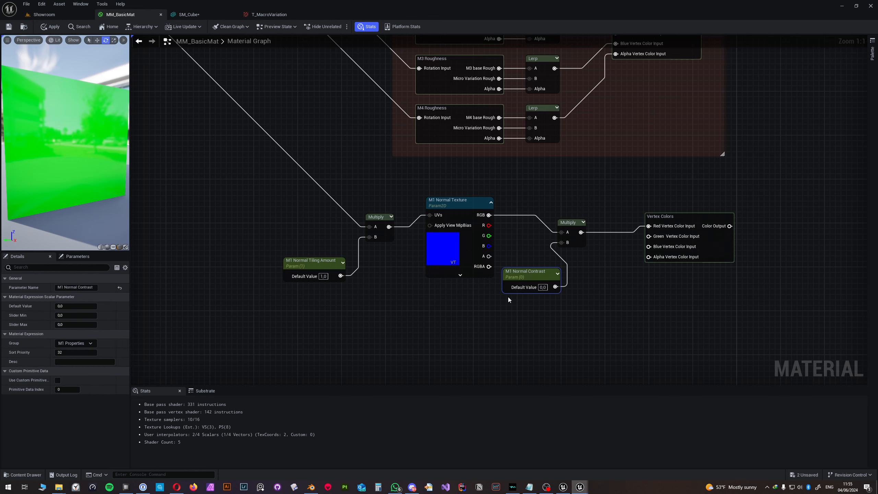
click(429, 310)
Step: Collapse the M1 Normal Texture, its two Multiply nodes and both scalar parameters into one subgraph node
drag(228, 202, 597, 307)
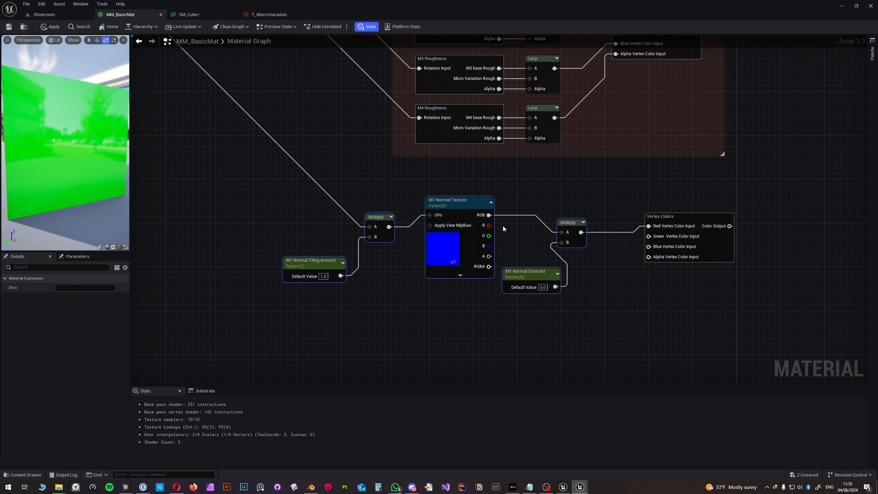
right_click(468, 207)
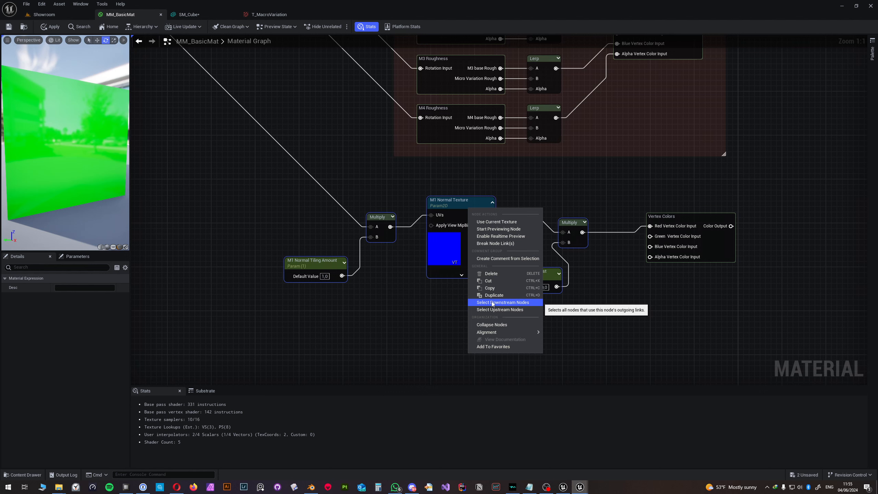
click(391, 294)
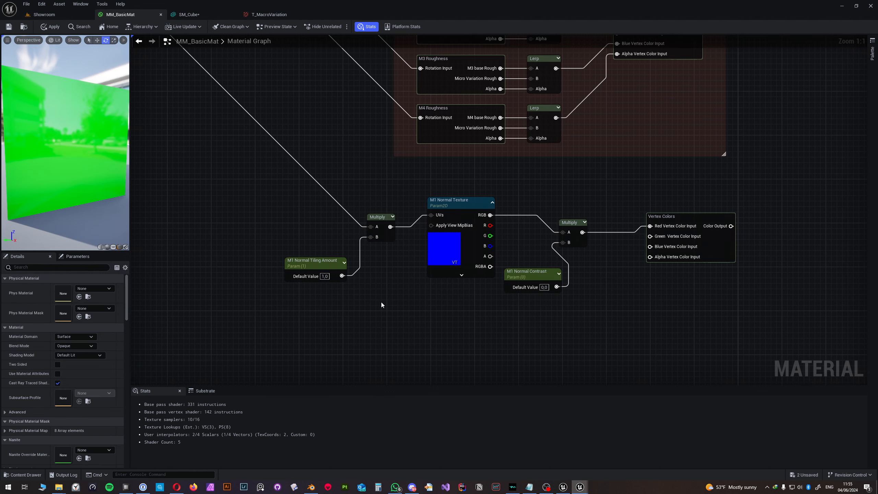
scroll(425, 219, down, 1)
scroll(425, 219, down, 1)
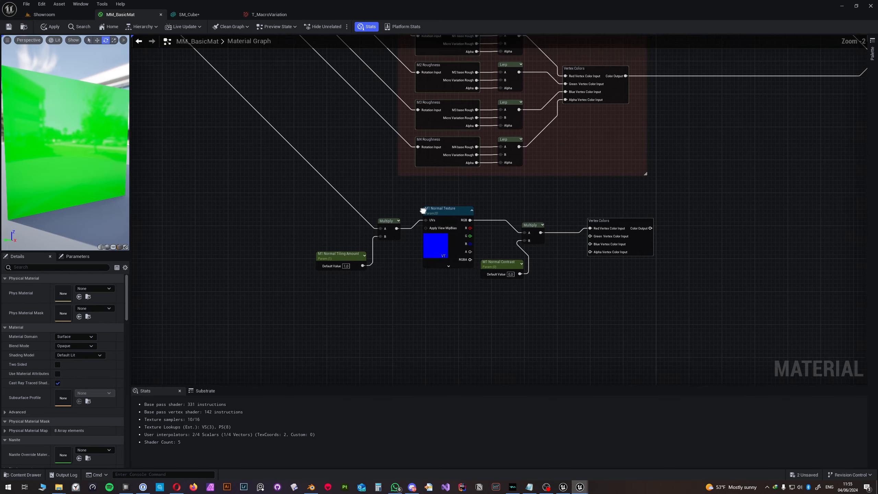
right_drag(424, 220, 377, 271)
drag(285, 260, 489, 354)
right_click(399, 272)
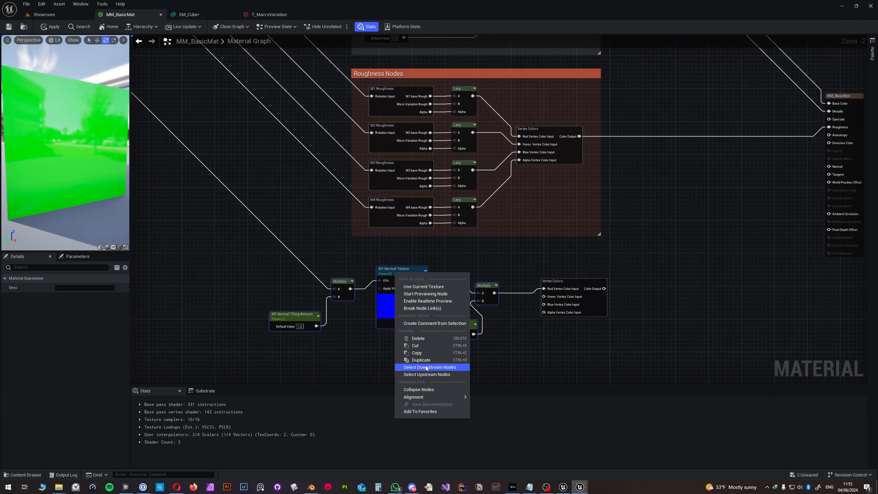
click(418, 390)
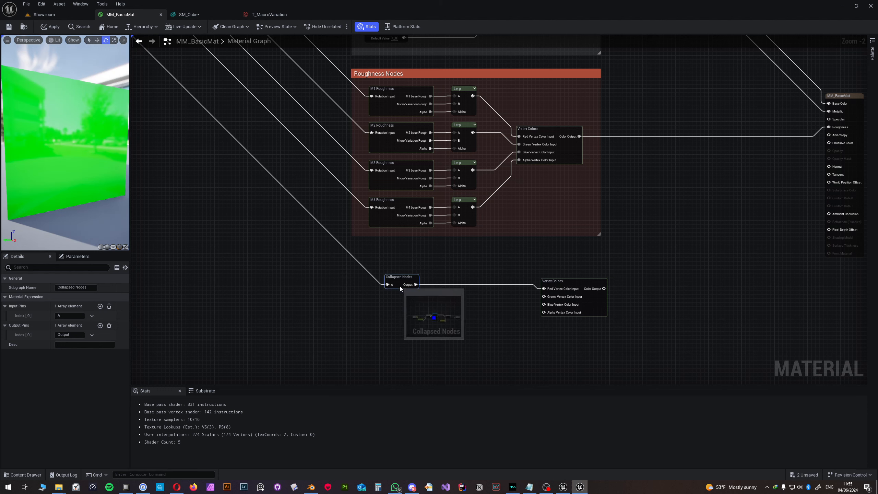
Step: Align the collapsed node beside the new Vertex Colors node and add a reroute point on its incoming rotation wire
drag(400, 287, 400, 289)
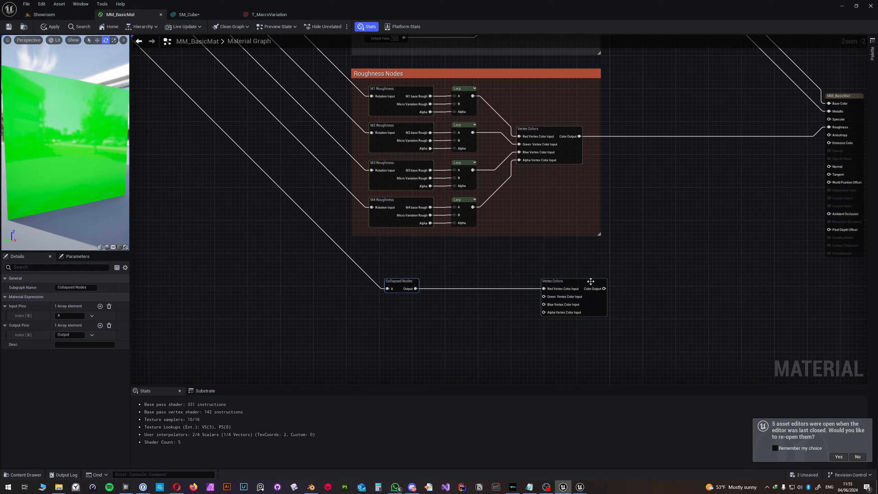
drag(589, 281, 564, 282)
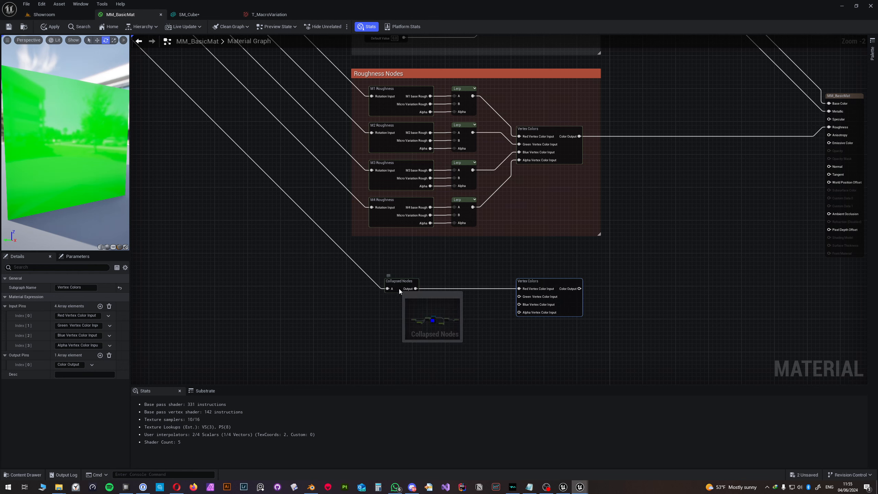
drag(397, 289, 479, 292)
double_click(410, 238)
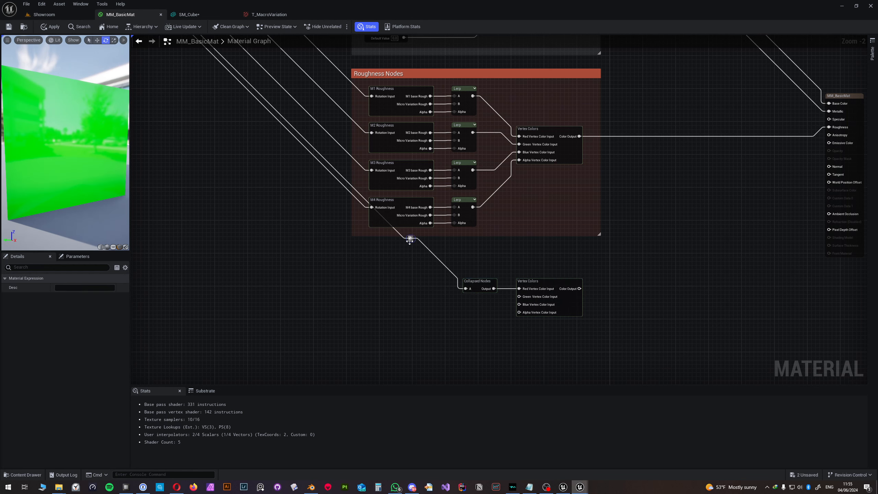
drag(410, 239, 347, 293)
right_drag(293, 219, 284, 172)
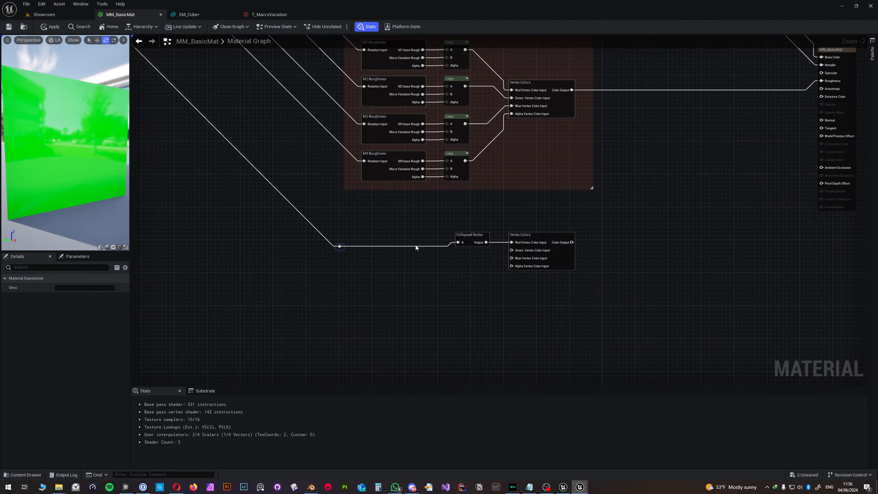
Step: Name the collapsed subgraph node beside the new Vertex Colors node M1 Normal
scroll(419, 243, up, 2)
right_drag(449, 249, 356, 232)
click(375, 221)
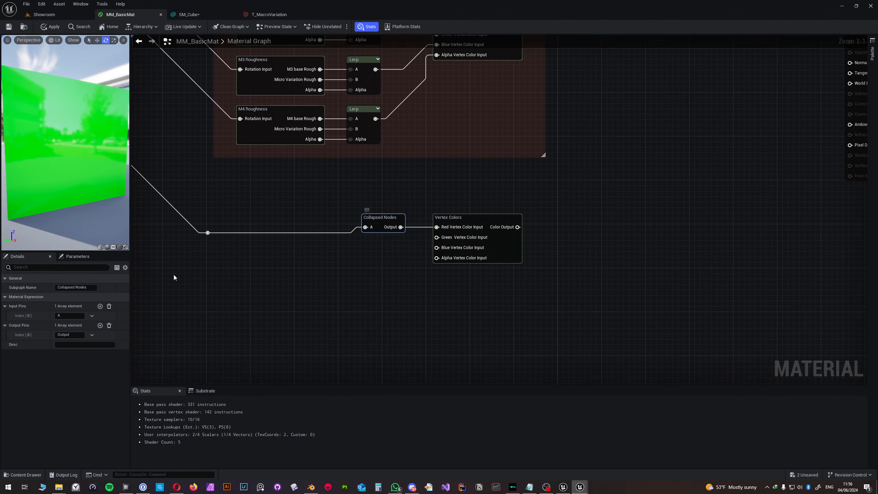
click(93, 288)
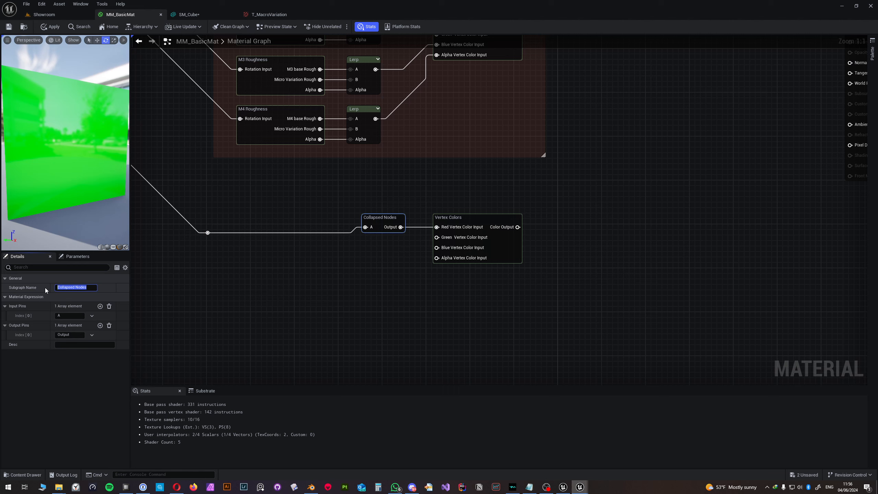
text(M1 Normal)
key(Return)
Step: Rename the M1 Normal subgraph's input pin as Rotation Input and its output pin as Normal
click(56, 316)
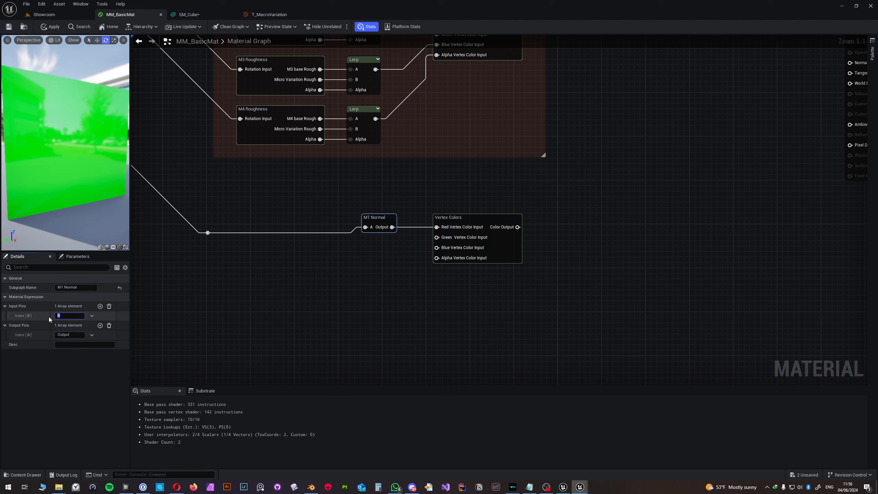
text(Rotation Input)
key(Return)
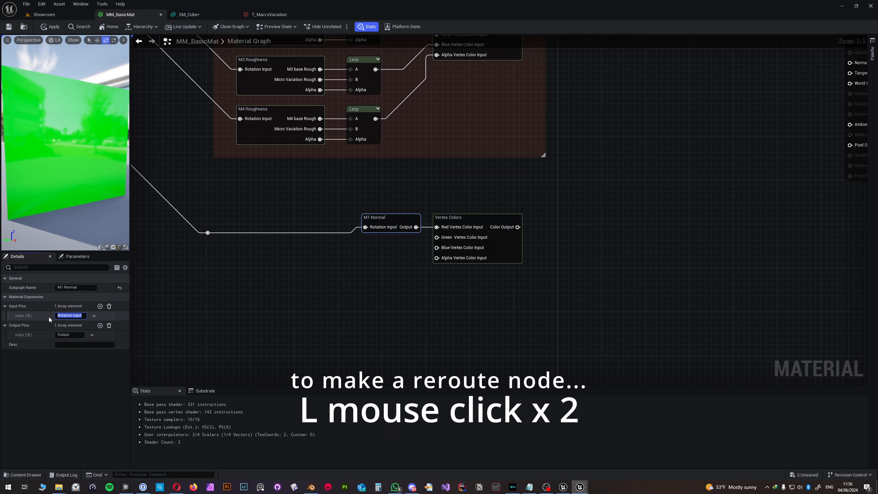
click(58, 335)
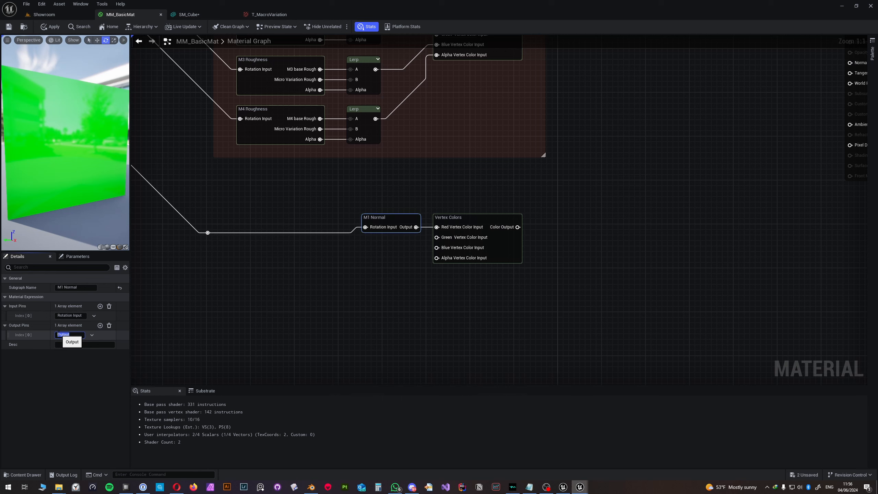
text(M1 Normal)
key(Return)
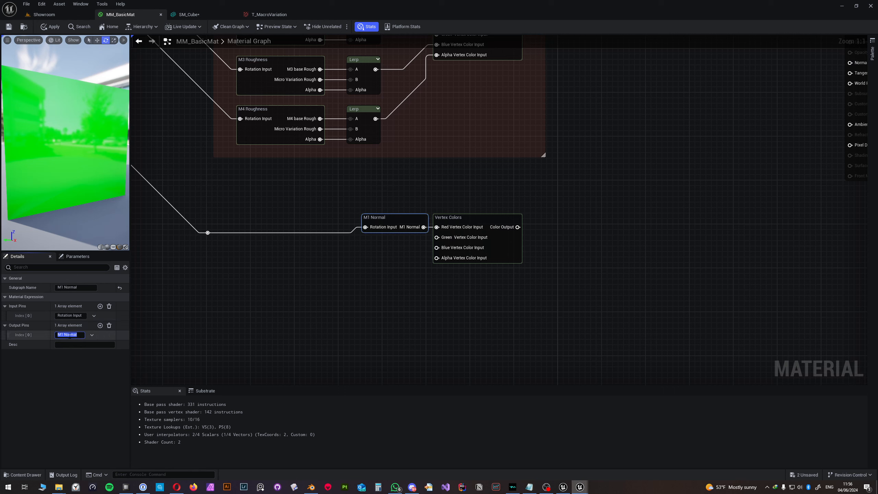
drag(65, 337, 56, 338)
key(BackSpace)
key(Return)
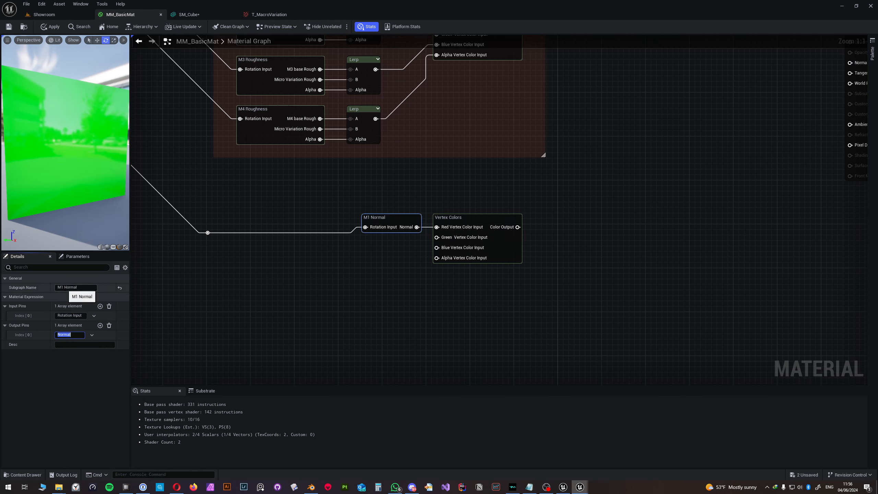
Step: Move the M1 Normal node slightly away from the Vertex Colors node to leave a gap between them
click(206, 306)
drag(401, 217, 390, 217)
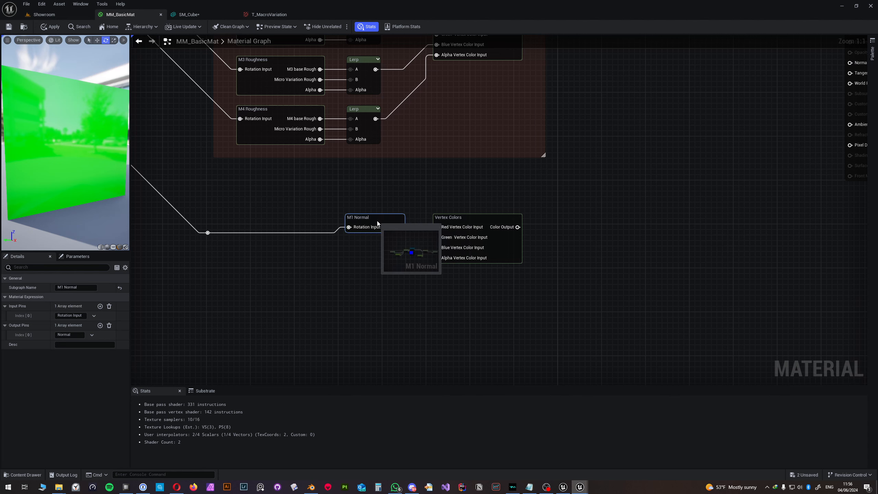
click(389, 193)
right_drag(389, 194, 476, 213)
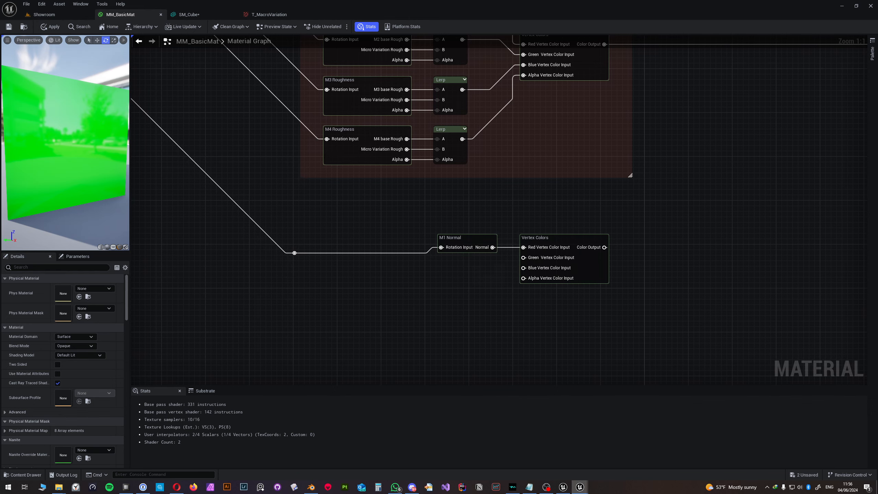
right_drag(562, 209, 504, 264)
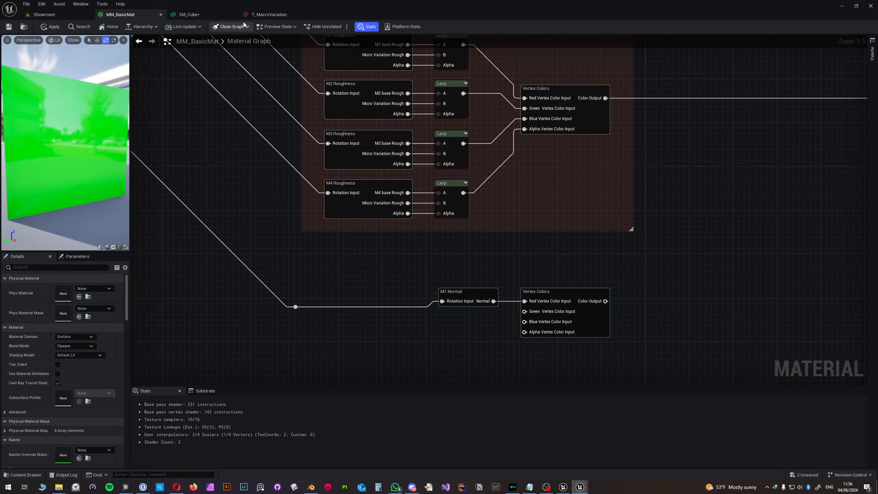
Step: Show the MI_BaseMat1 instance beside the material graph and scroll through its M3 and M4 parameter groups
mouse_move(580, 488)
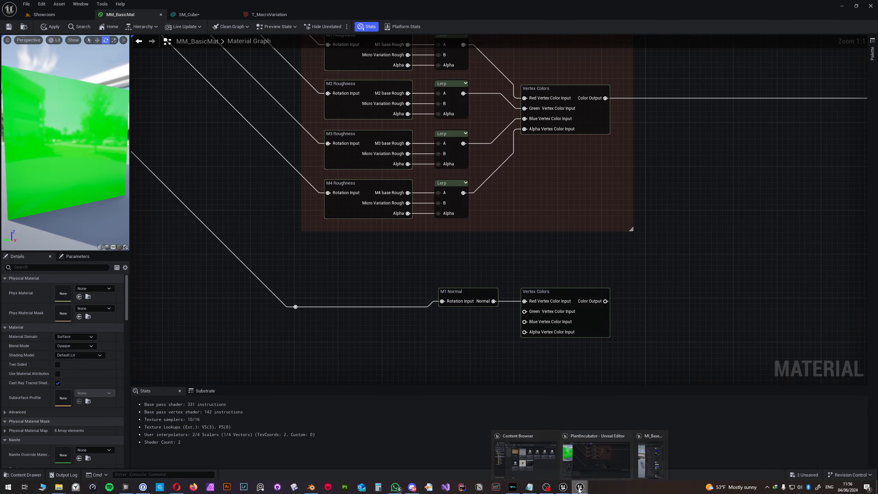
click(651, 453)
drag(739, 28, 753, 28)
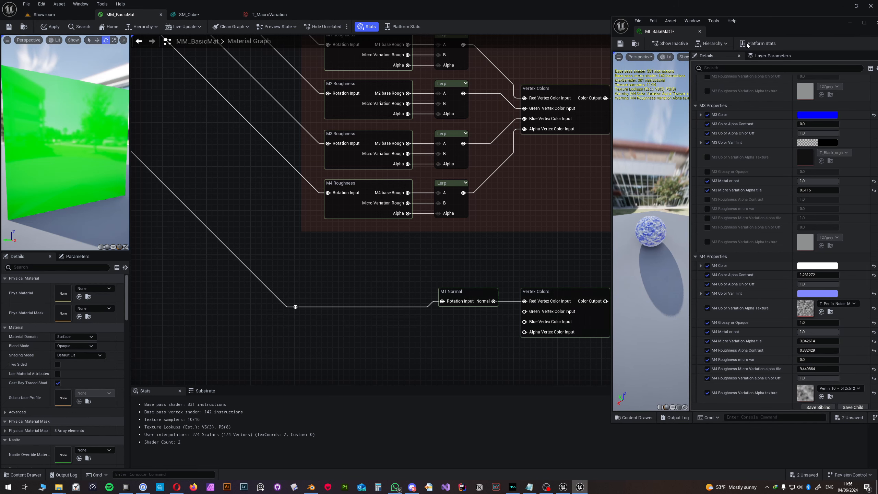
scroll(738, 262, down, 4)
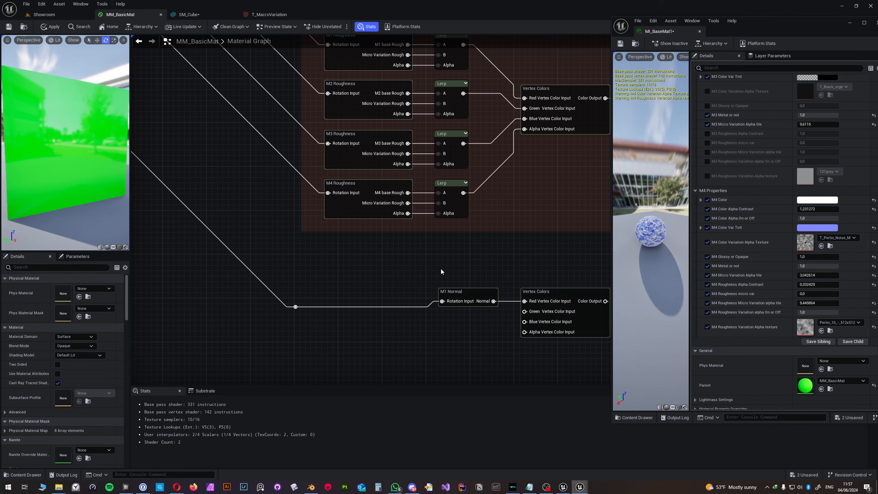
Step: Set the sort priority of M1 Color Variation Alpha Texture to 1 inside M1 Color Logic and return to the main graph
right_drag(440, 269, 427, 316)
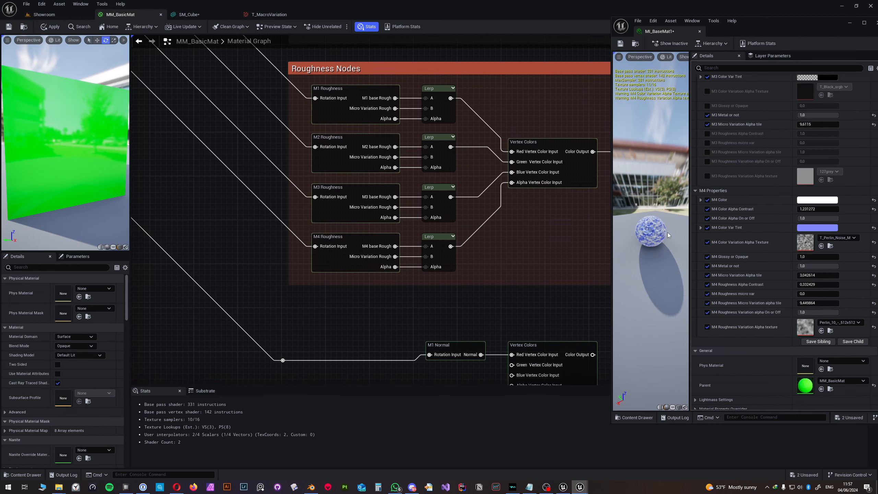
scroll(465, 328, down, 3)
right_drag(437, 183, 488, 384)
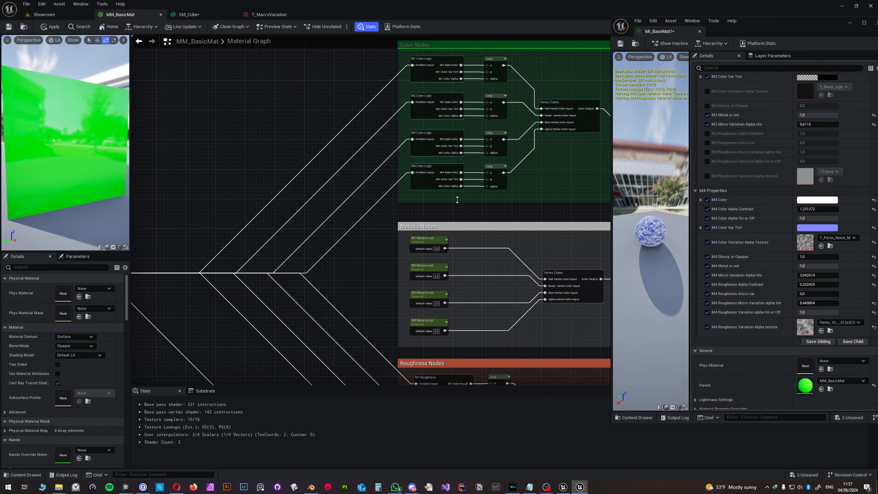
right_drag(462, 193, 392, 315)
double_click(359, 198)
scroll(408, 254, up, 3)
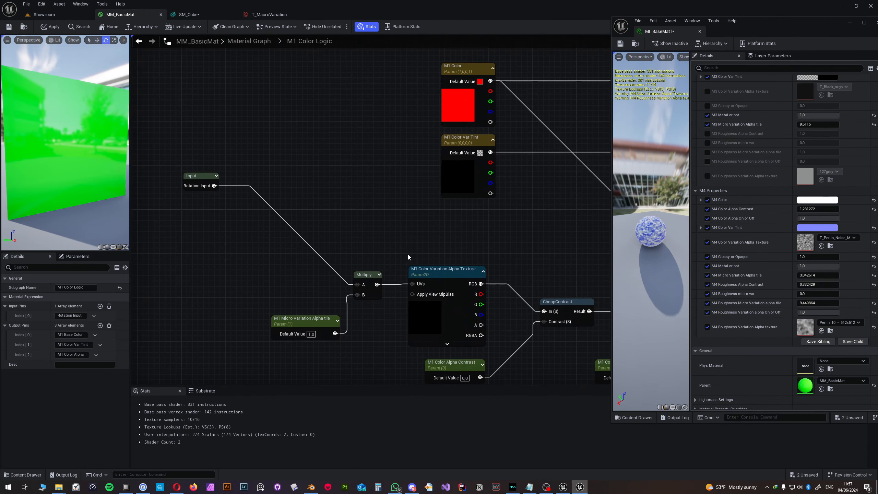
right_drag(408, 254, 276, 190)
scroll(343, 210, down, 2)
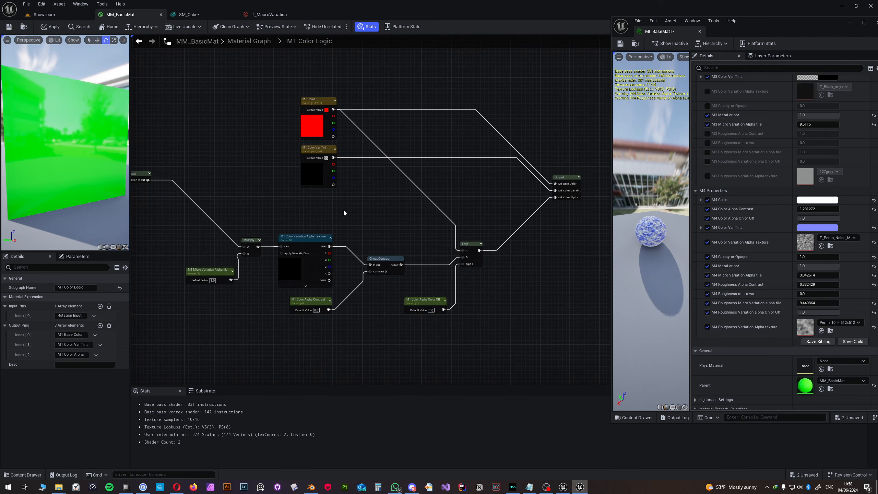
right_drag(364, 214, 358, 193)
click(292, 250)
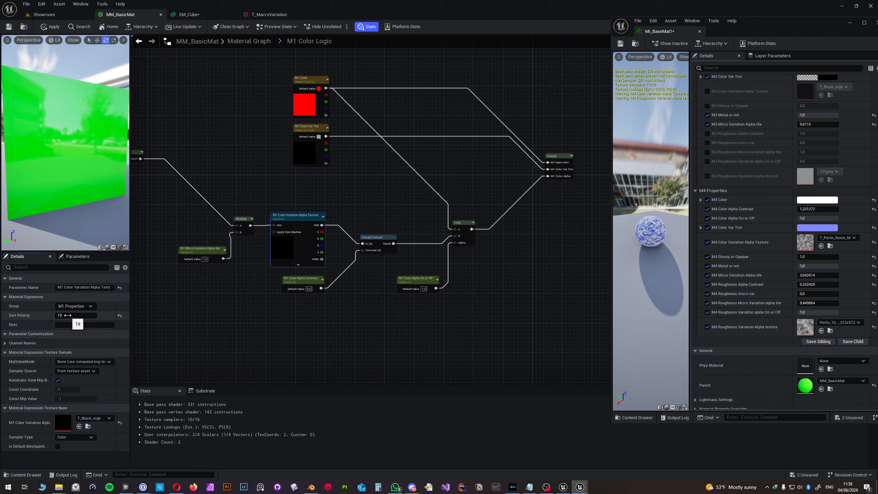
click(67, 315)
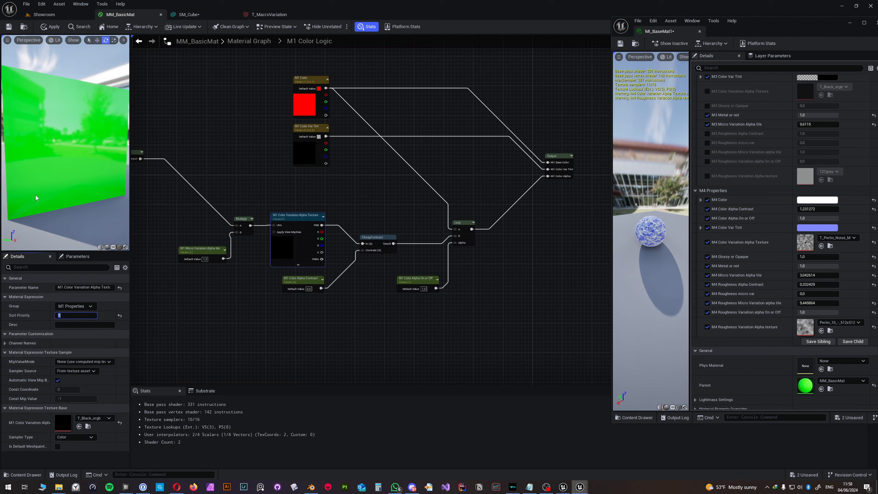
click(255, 44)
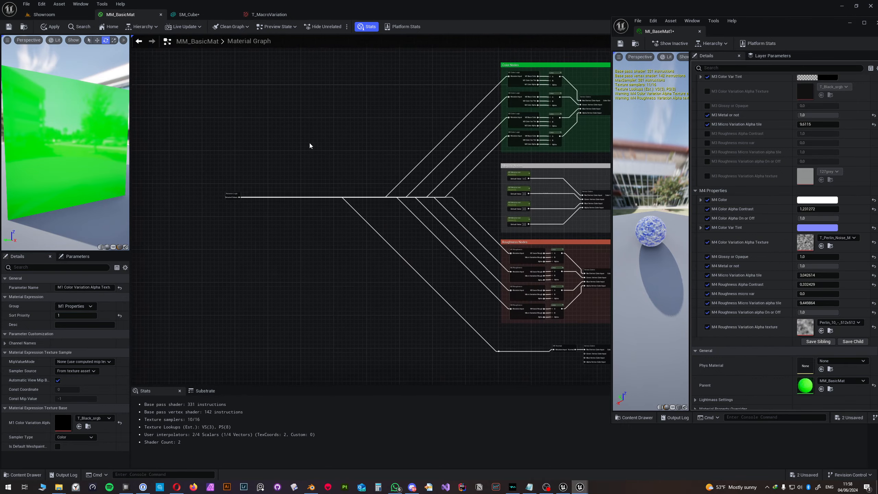
Step: Set the sort priority of M1 Roughness Variation Alpha texture to 2 inside M1 Roughness and return to the main graph
right_drag(447, 112, 301, 166)
scroll(314, 169, up, 5)
right_drag(366, 149, 299, 34)
right_drag(313, 159, 264, 71)
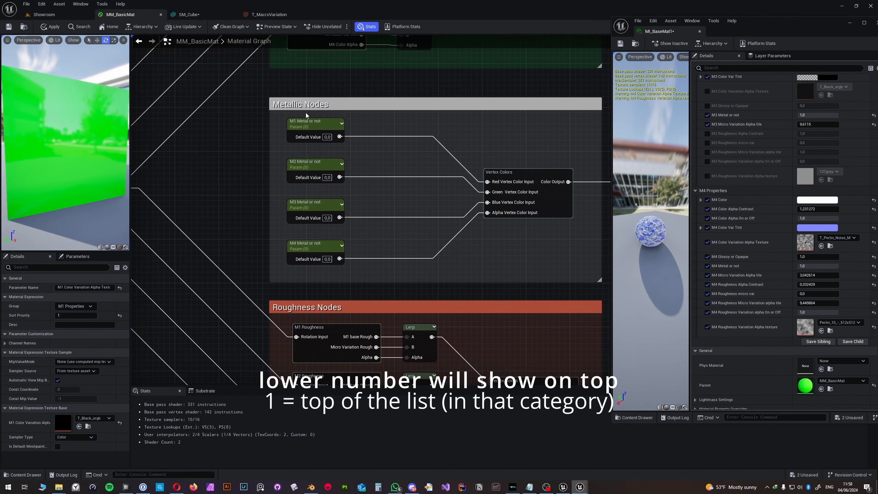
right_drag(413, 178, 414, 139)
right_drag(321, 298, 320, 199)
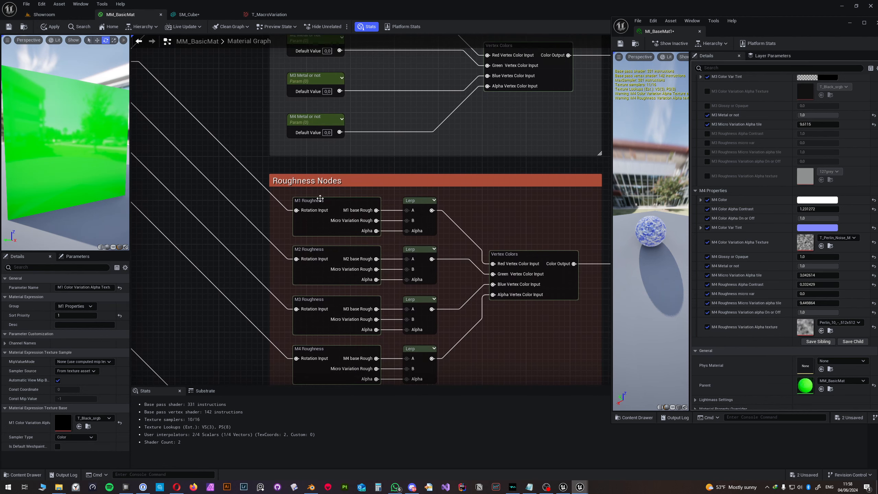
double_click(312, 218)
click(494, 215)
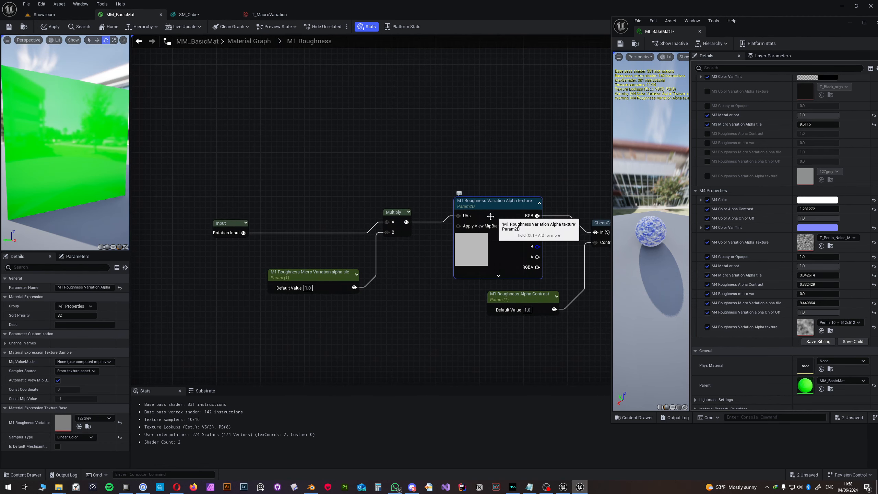
click(71, 315)
text(2)
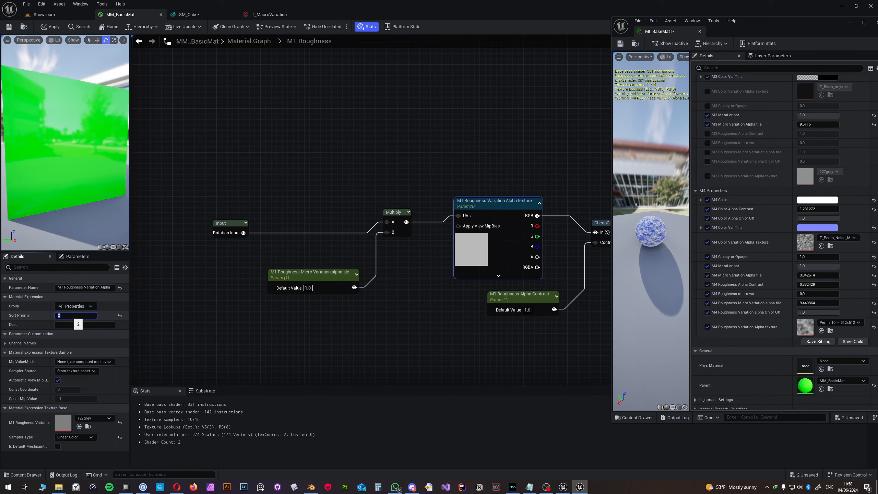
key(Return)
click(262, 41)
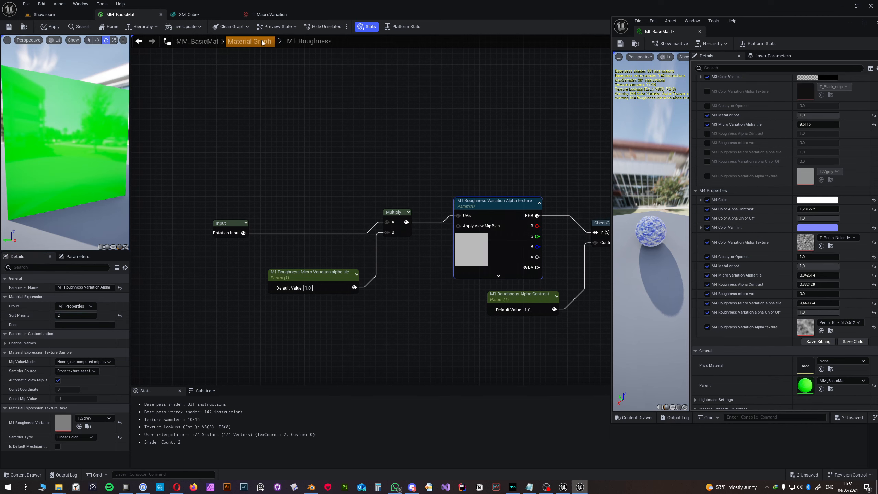
Step: Set the sort priority of M1 Normal Texture to 3 inside the M1 Normal subgraph
right_drag(422, 208, 304, 128)
scroll(392, 187, up, 4)
right_drag(475, 287, 443, 252)
double_click(485, 301)
right_drag(483, 302, 523, 271)
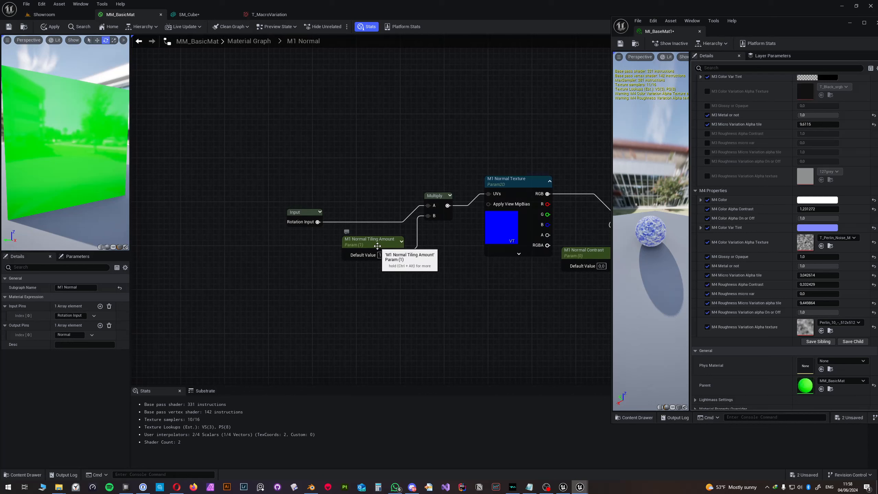
click(372, 249)
click(515, 194)
click(79, 313)
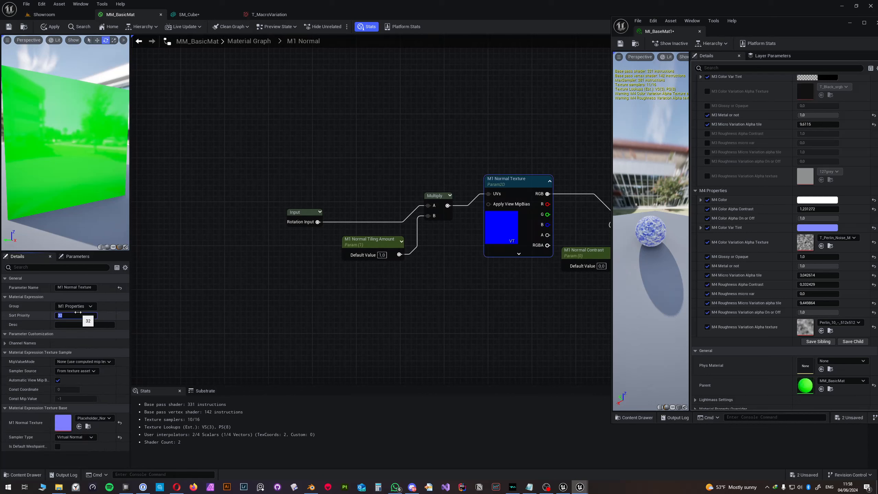
text(3)
key(Return)
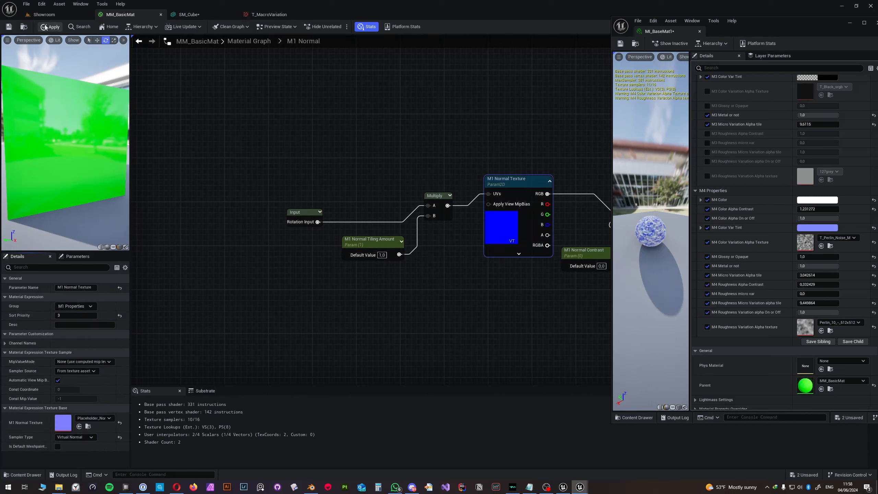
Step: Apply the material changes and check the order of the M1 Properties parameters in the MI_BaseMat1 instance
click(50, 26)
scroll(759, 214, up, 5)
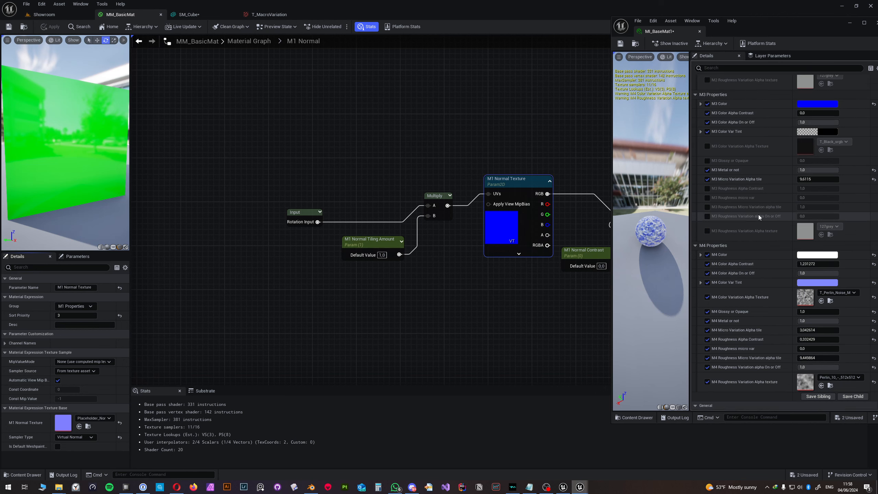
scroll(756, 211, up, 5)
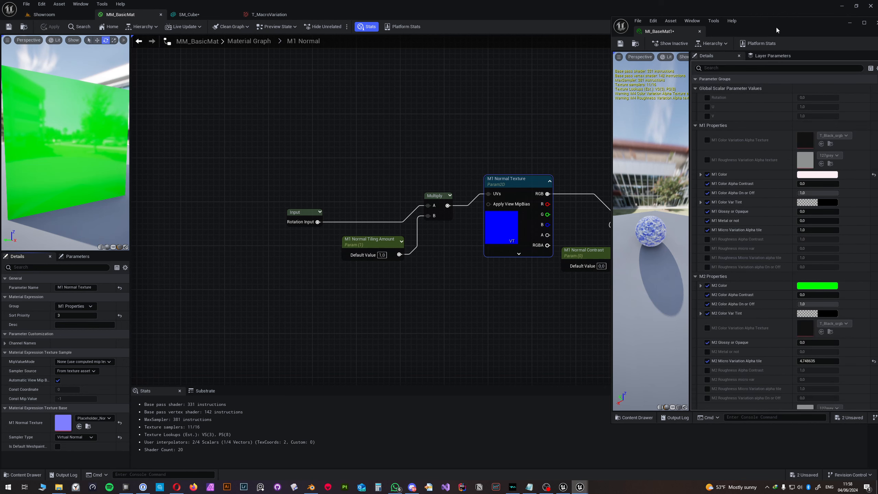
drag(777, 28, 726, 33)
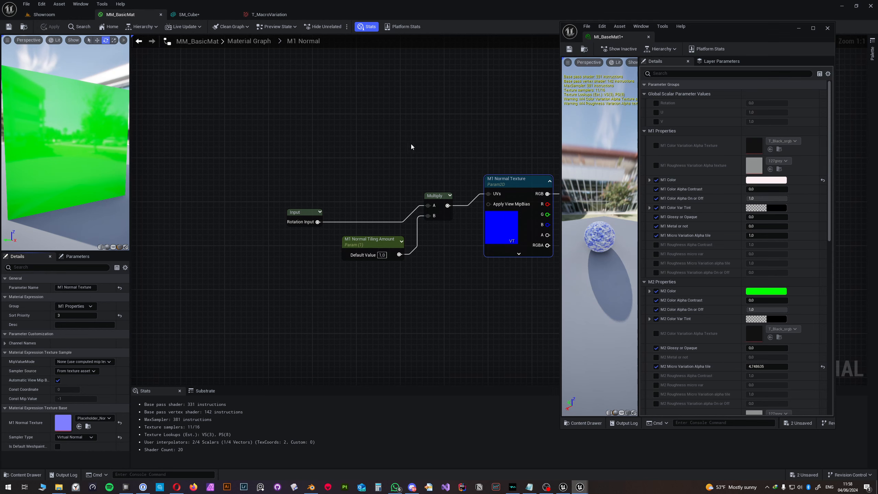
Step: Connect the normal section's Vertex Colors output to the material's Normal input in the main graph and apply the material
click(249, 41)
right_drag(496, 201, 228, 147)
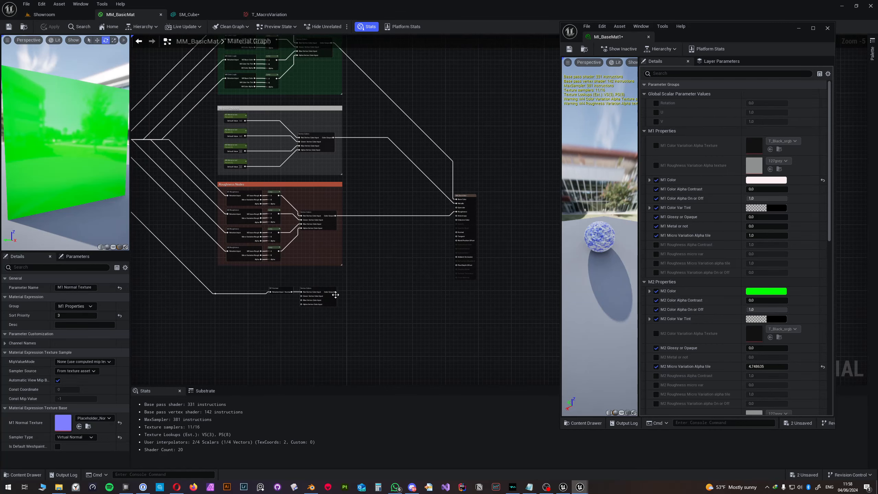
drag(335, 292, 475, 180)
scroll(445, 270, up, 4)
right_drag(380, 219, 702, 203)
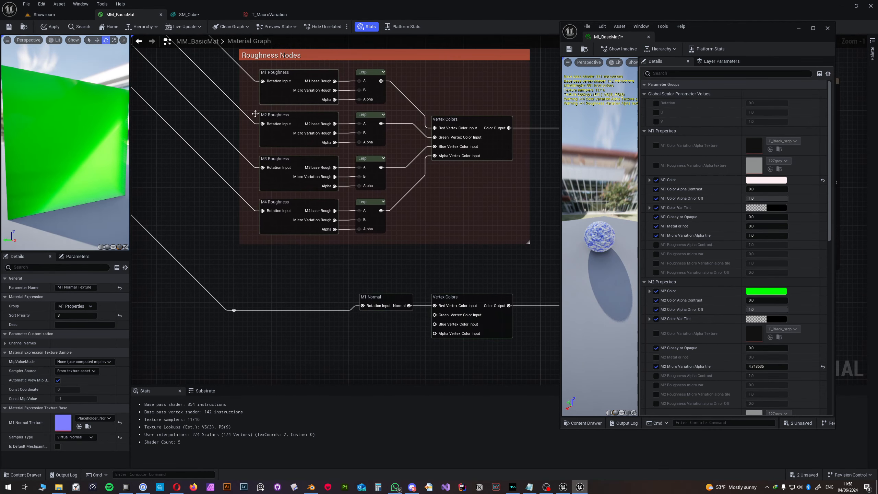
click(51, 27)
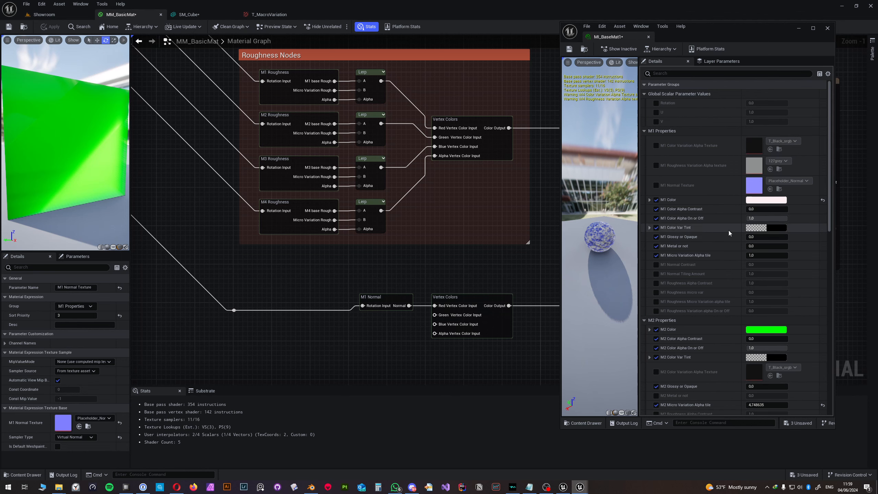
Step: Set the sort priority of M1 Color to 10 inside the M1 Color Logic subgraph
scroll(212, 113, up, 1)
right_drag(212, 114, 289, 282)
right_drag(295, 50, 260, 294)
right_drag(324, 43, 334, 230)
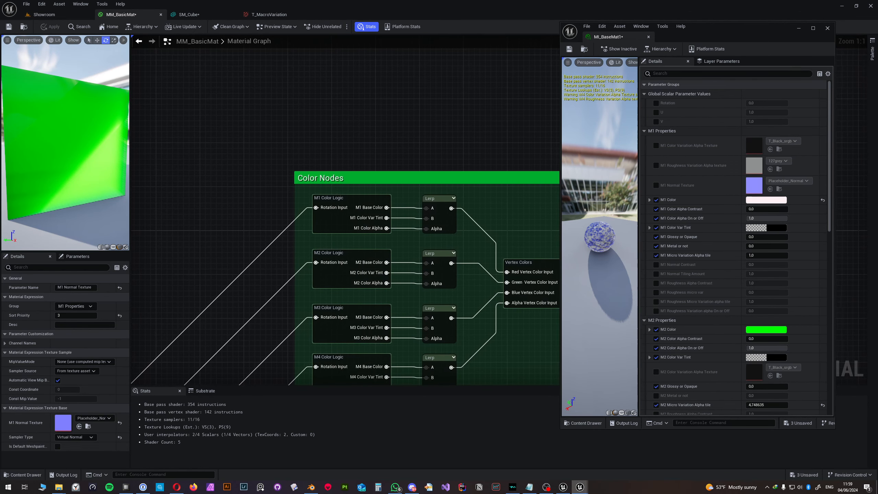
double_click(331, 221)
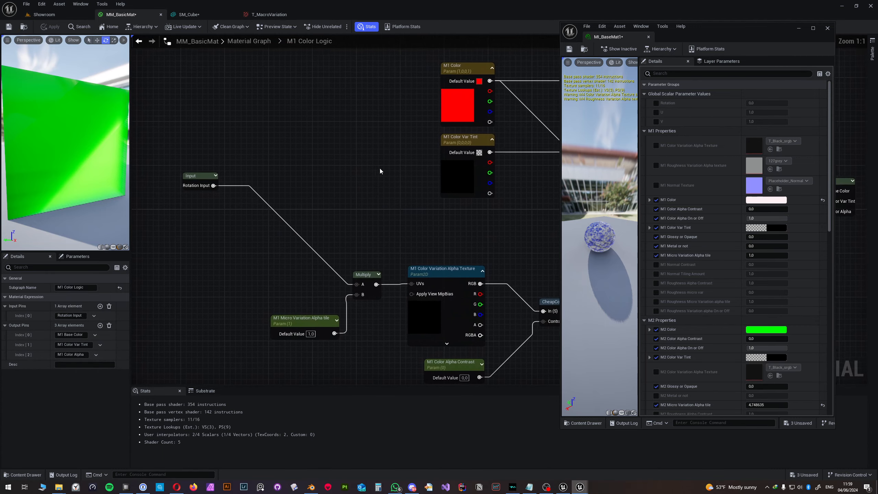
right_drag(566, 115, 418, 157)
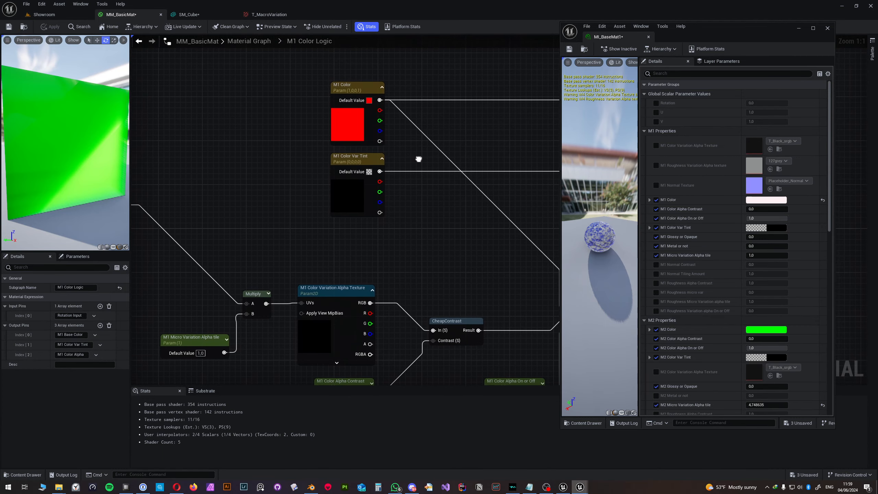
click(363, 83)
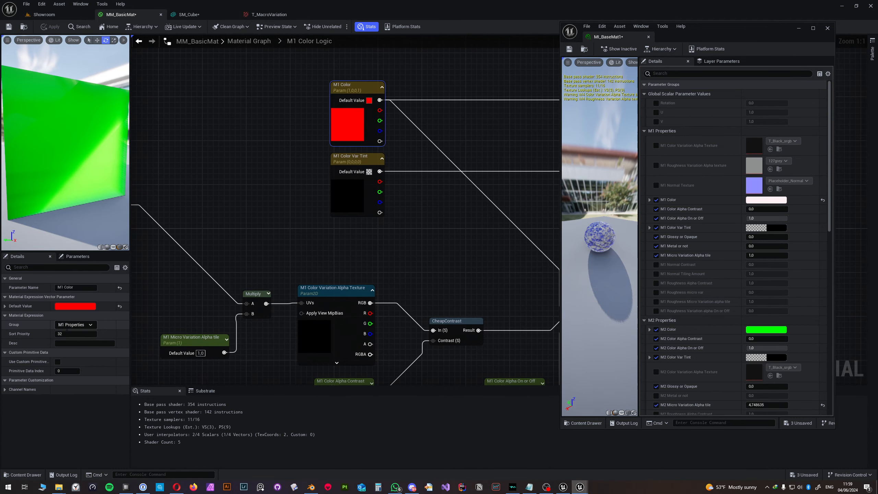
click(67, 333)
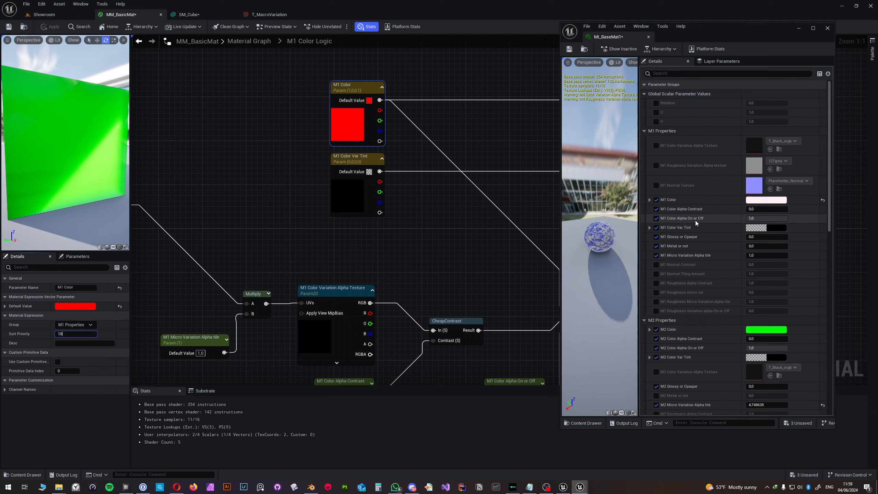
click(262, 216)
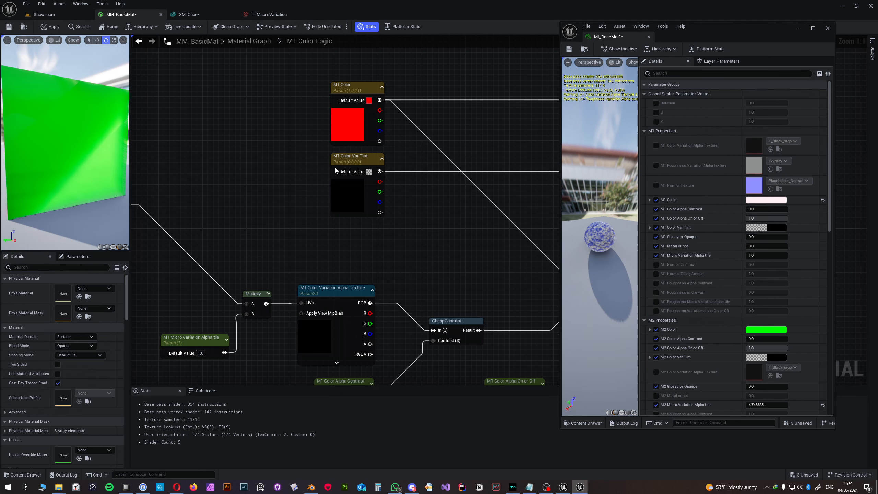
Step: Set the sort priority of M1 Color Var Tint so it directly follows M1 Color, and apply the material
click(336, 170)
click(64, 332)
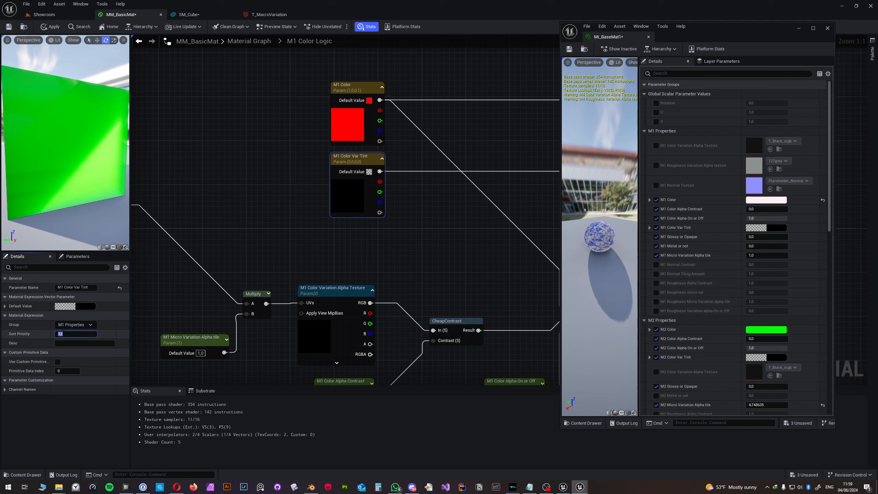
click(168, 298)
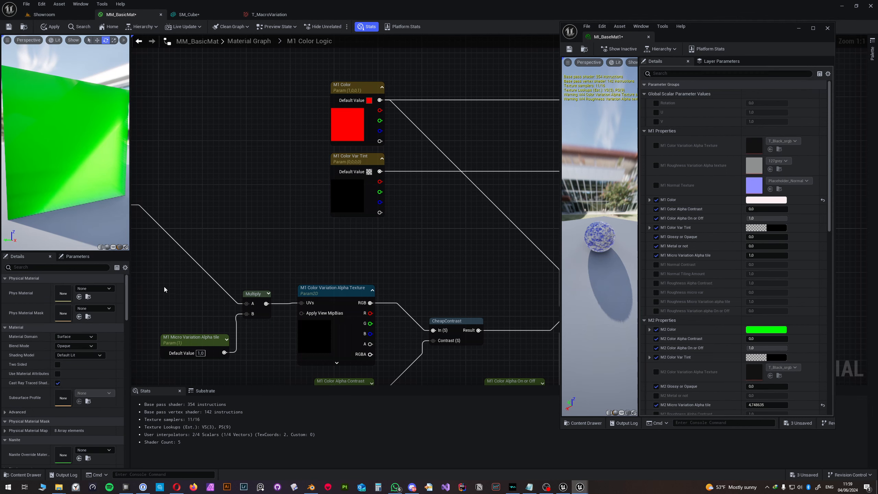
click(44, 27)
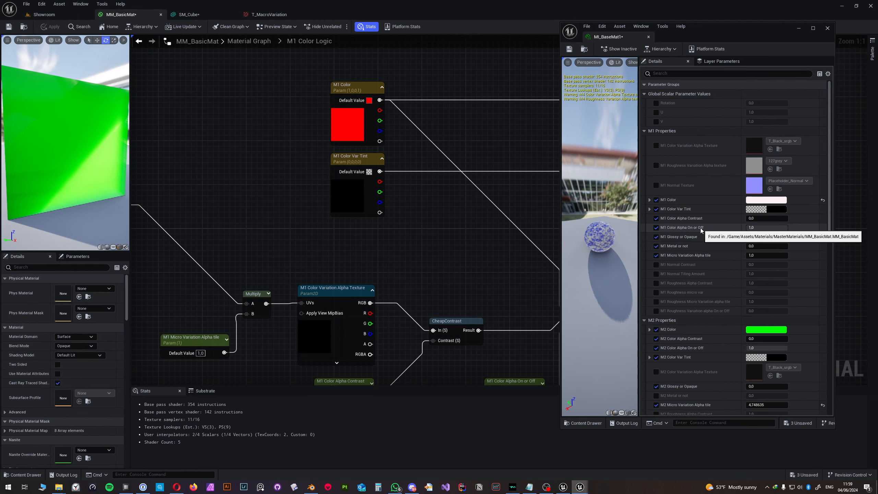
Step: Set the sort priority of M1 Color Alpha On or Off to 12 and M1 Color Alpha Contrast to 13, and apply the material
right_drag(424, 288, 395, 153)
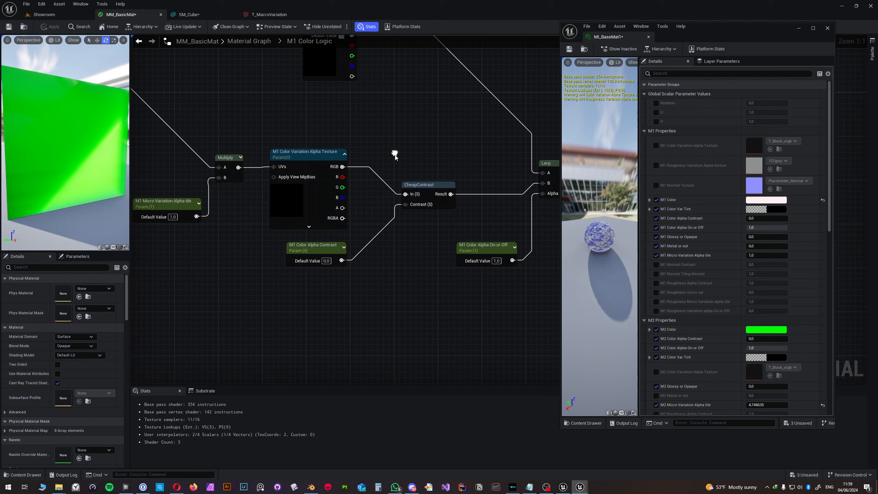
click(495, 248)
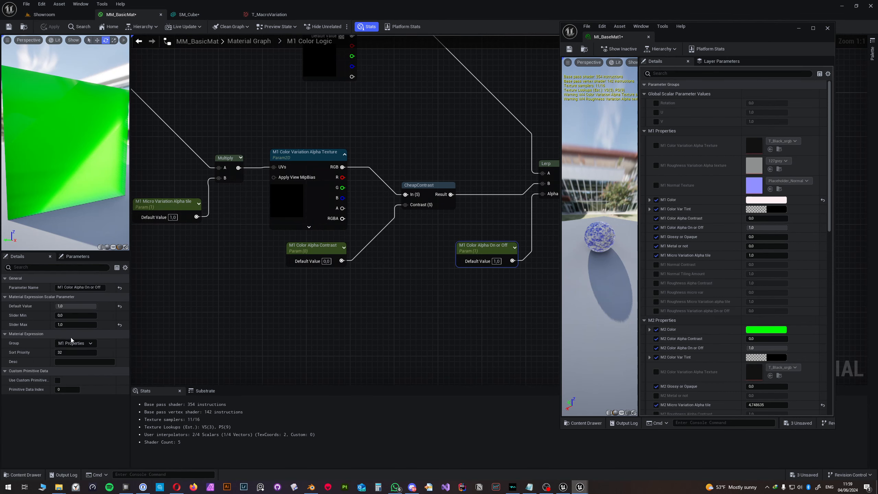
click(69, 352)
text(12)
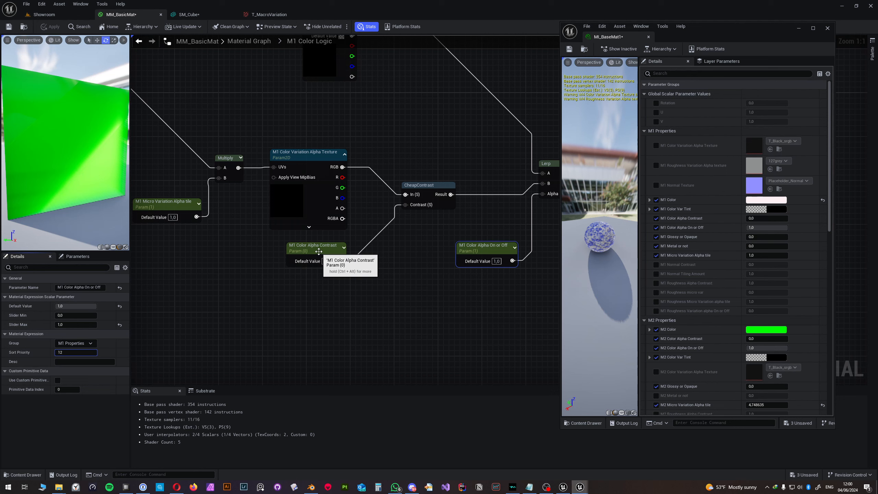
click(313, 263)
click(60, 352)
text(1)
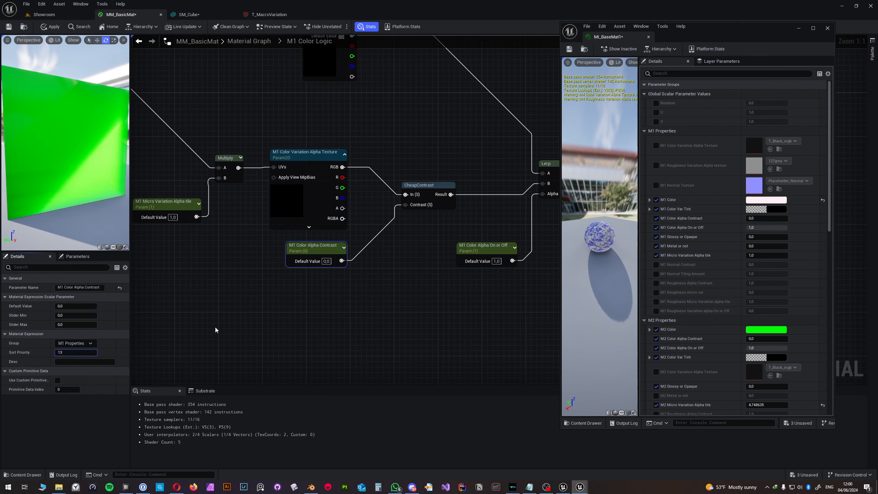
click(216, 328)
click(51, 27)
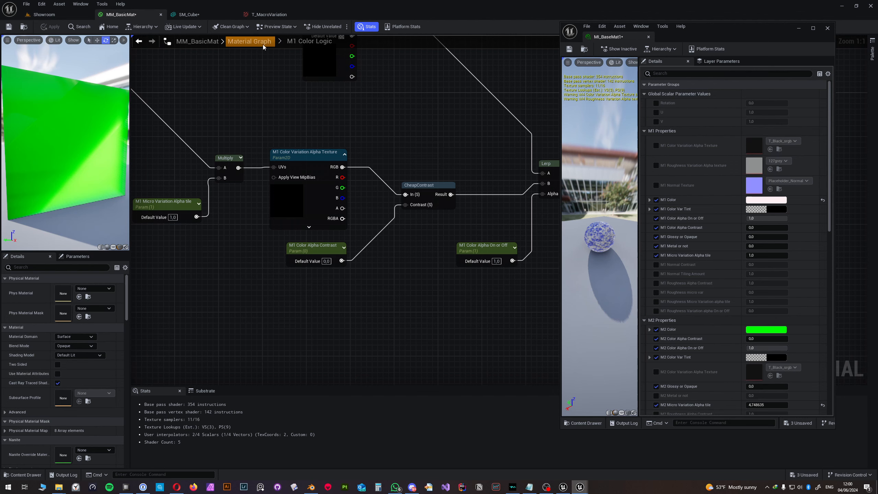
Step: Set the sort priority of M1 Metal or not to 20 in the main graph's Metallic Nodes group and apply the material
click(249, 41)
scroll(264, 144, up, 3)
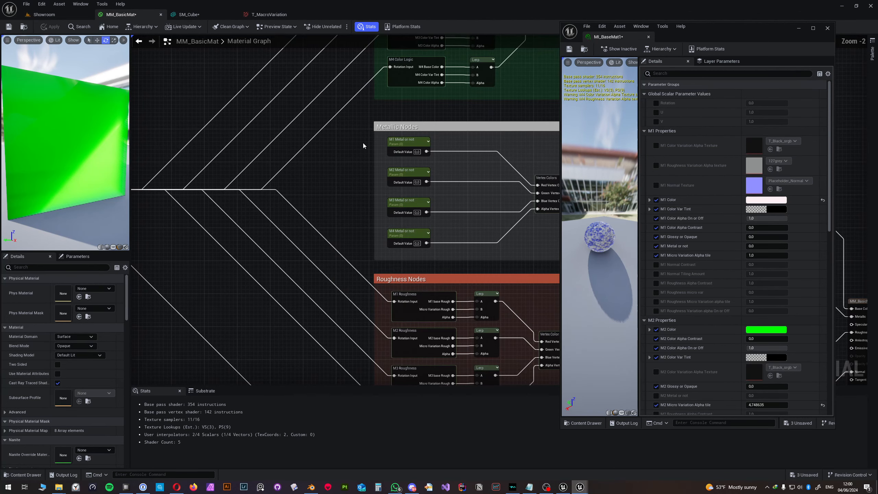
click(412, 142)
click(65, 352)
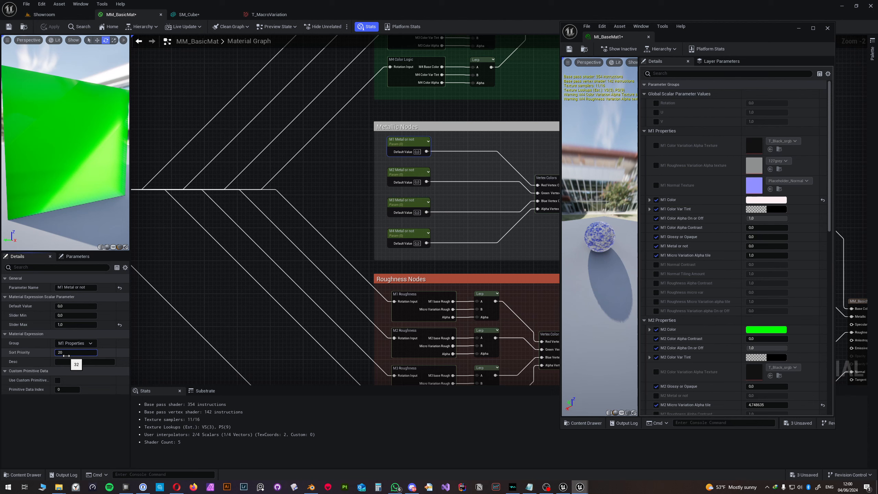
click(189, 90)
click(50, 26)
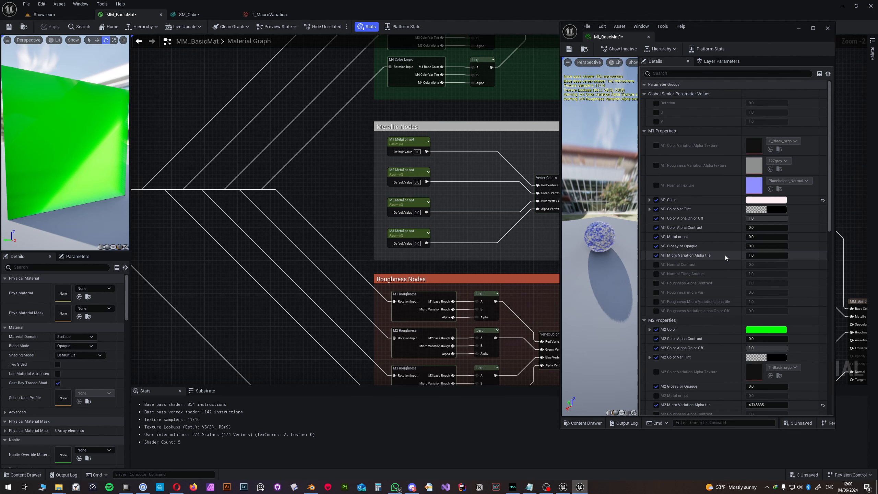
Step: Rename the M1 Micro Variation Alpha tile parameter in M1 Color Logic to M1 Color Micro Variation Alpha tile and apply the material
scroll(443, 206, up, 2)
right_drag(442, 151, 442, 277)
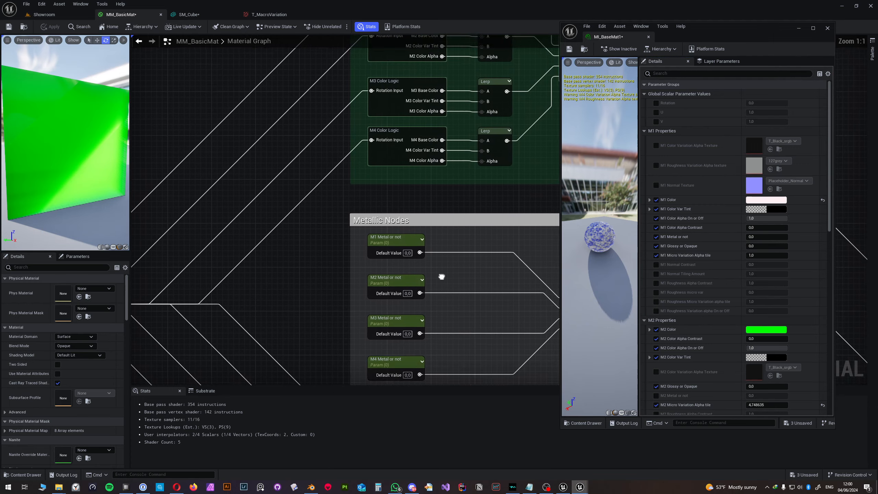
scroll(433, 232, down, 3)
double_click(399, 189)
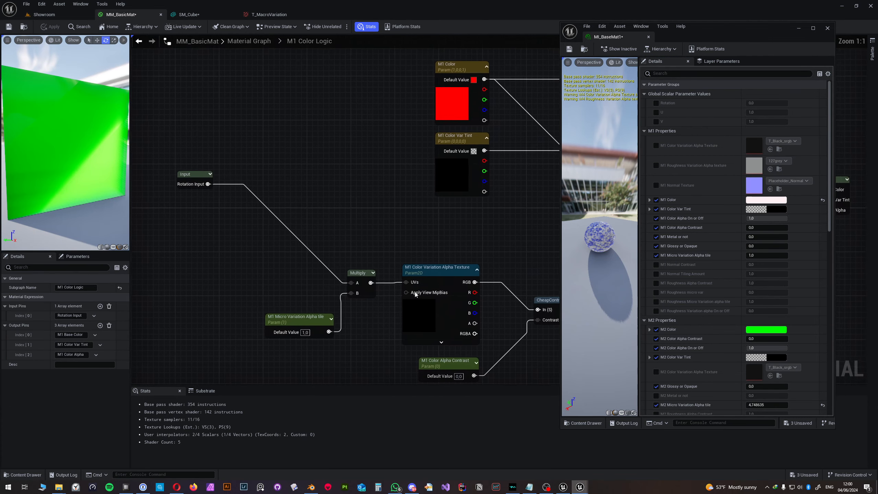
click(309, 325)
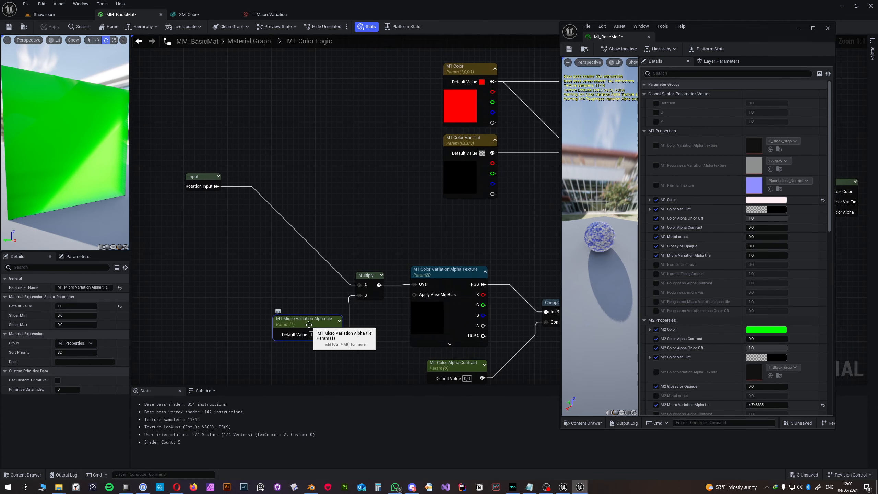
click(64, 287)
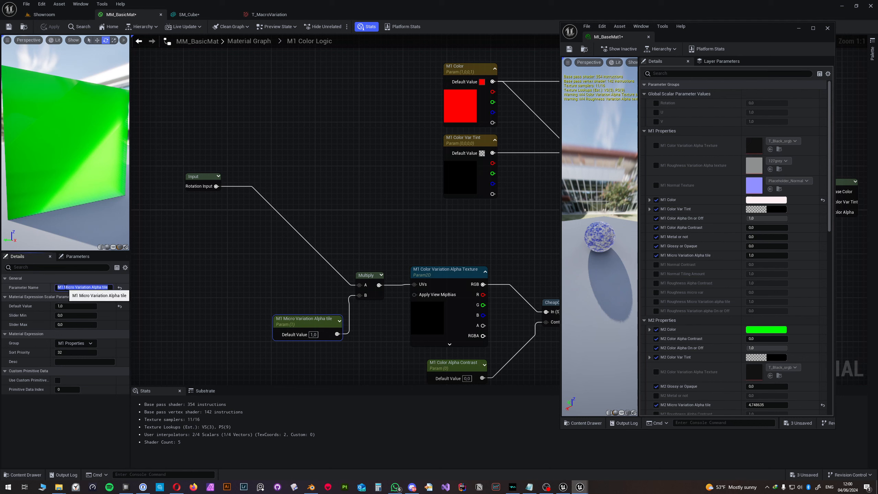
text(C)
key(ctrl+z)
click(64, 287)
text(Color)
key(Return)
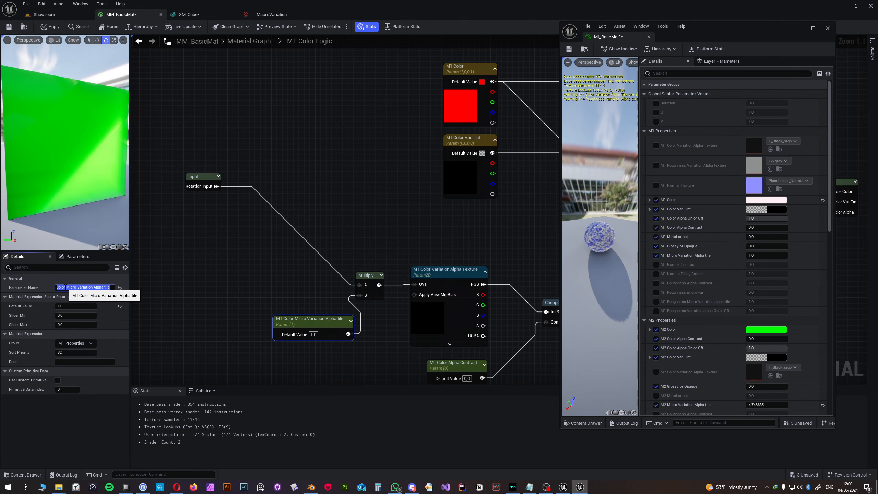
click(50, 27)
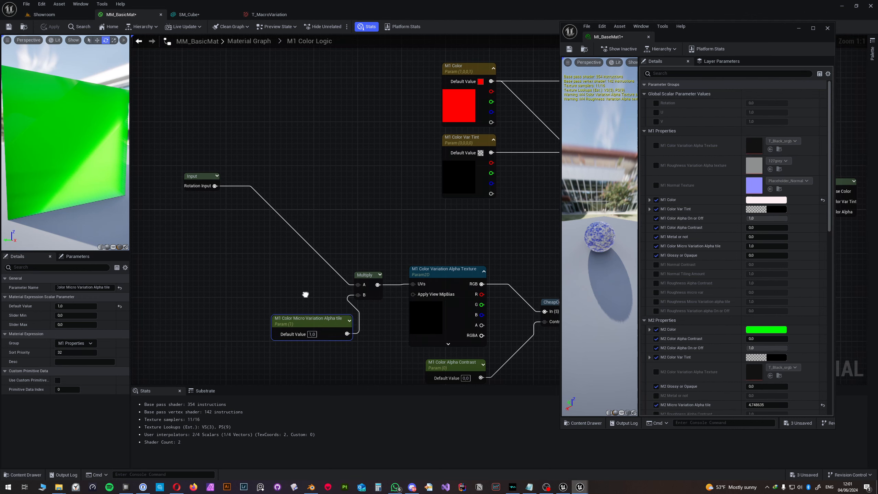
Step: Set sort priorities so M1 Color Micro Variation Alpha tile precedes M1 Color Alpha Contrast, giving the contrast parameter 14, and apply the material
right_drag(305, 294, 205, 228)
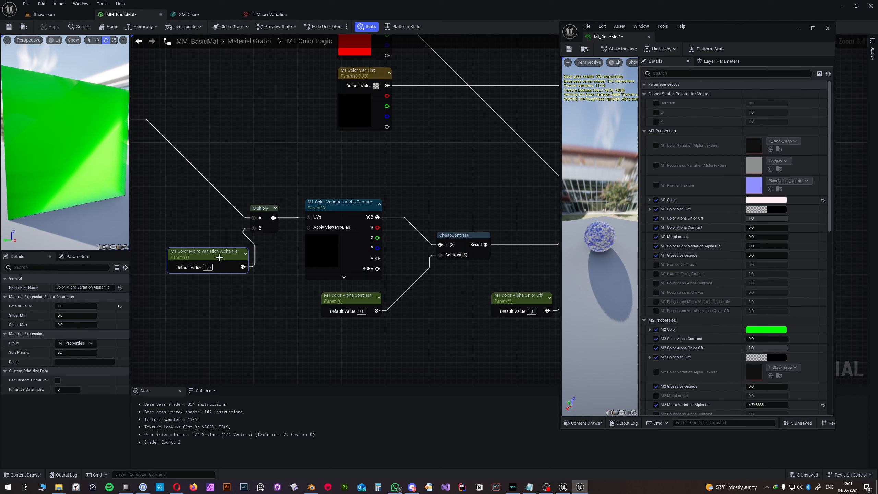
click(526, 304)
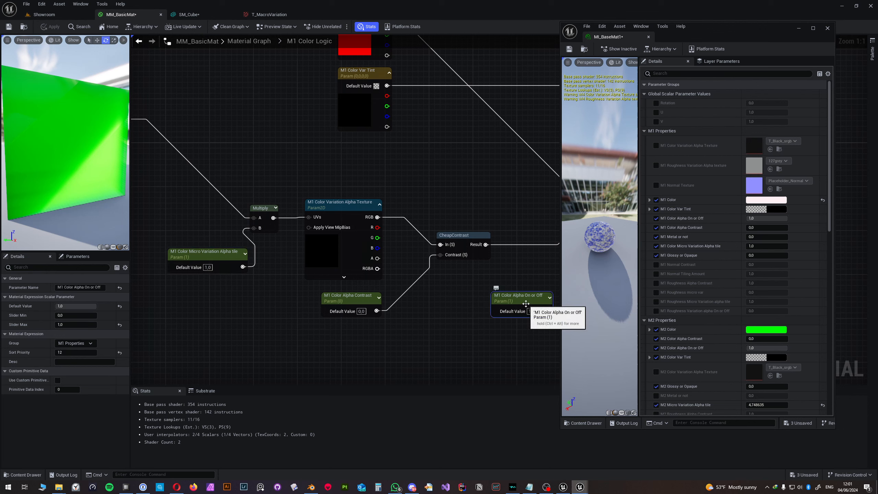
click(229, 259)
click(70, 353)
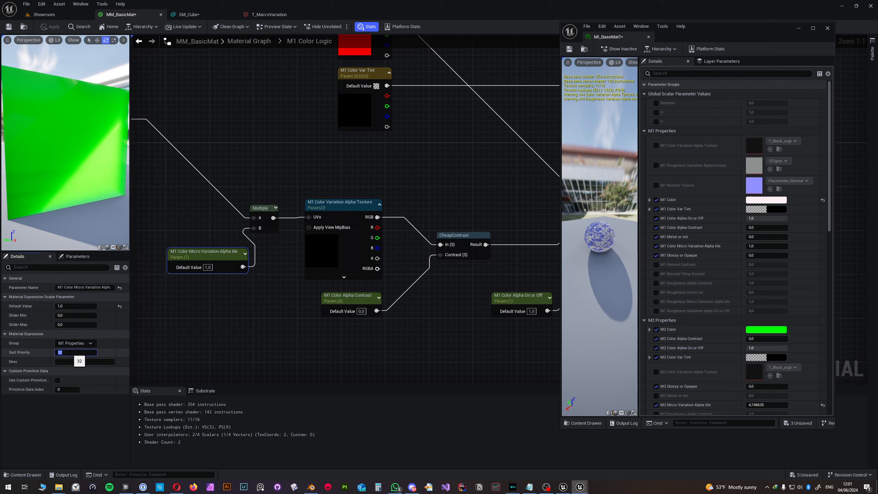
text(14)
click(357, 300)
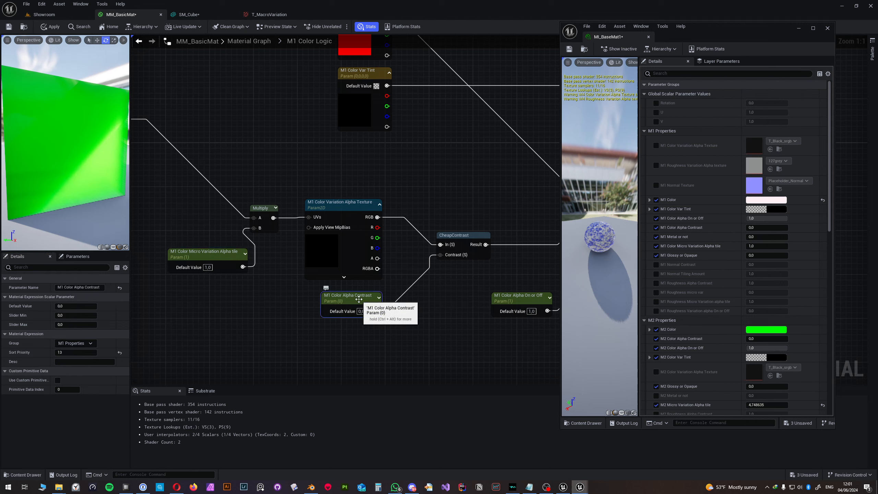
click(70, 352)
text(14)
click(48, 27)
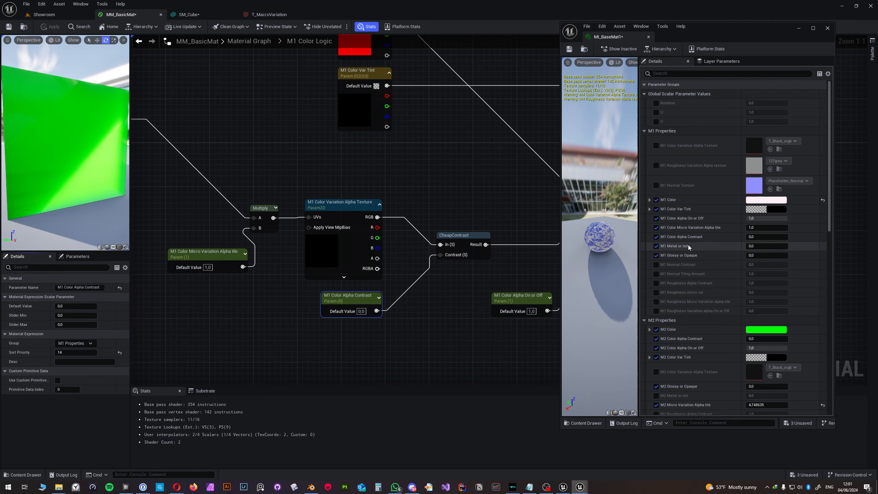
Step: Set the sort priority of M1 Glossy or Opaque to 30 inside the M1 Roughness subgraph
right_drag(490, 285, 451, 277)
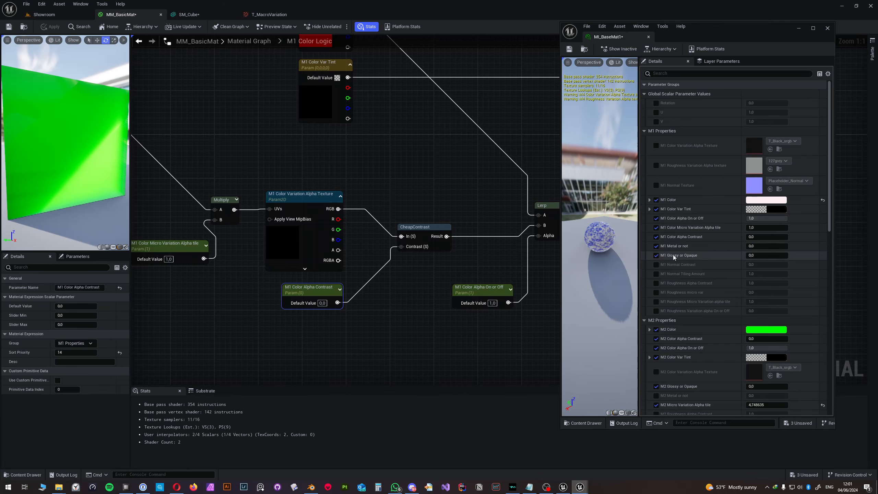
click(267, 43)
right_drag(378, 179, 198, 150)
scroll(378, 238, up, 5)
double_click(299, 222)
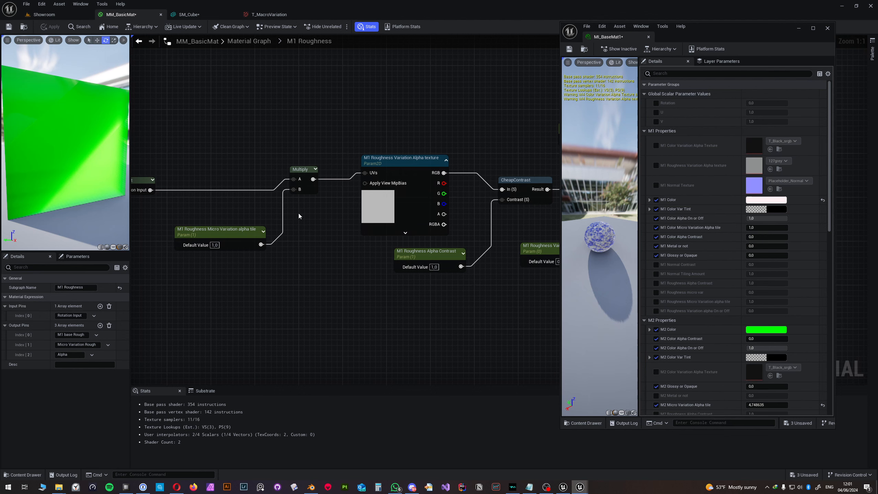
scroll(299, 212, down, 3)
right_drag(324, 233, 277, 225)
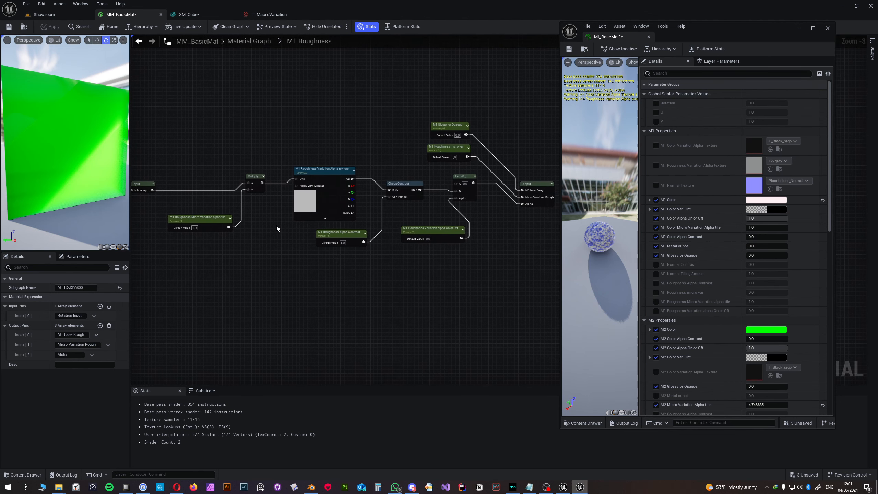
click(450, 130)
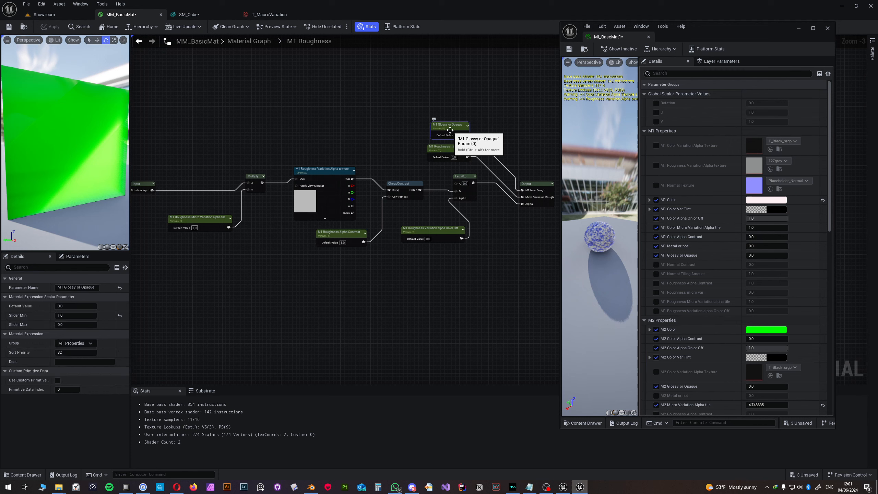
click(77, 352)
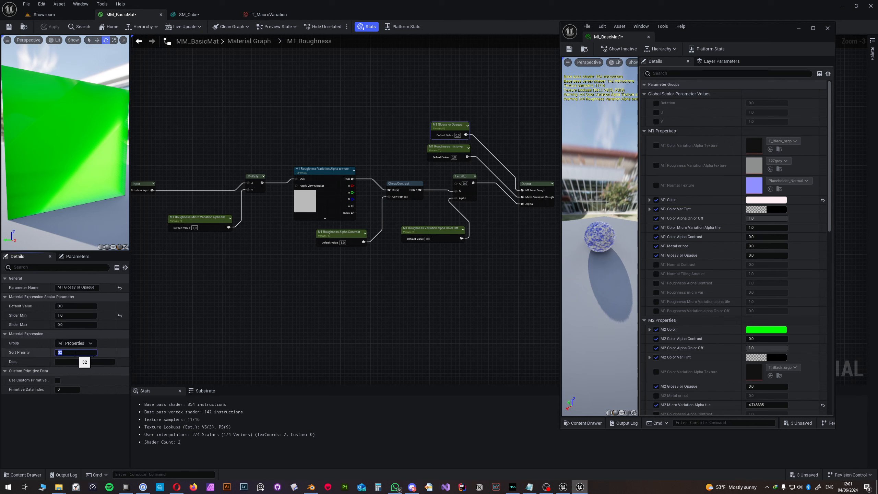
text(30)
key(Return)
Step: Set the sort priority of M1 Roughness micro var to 31 and apply the material
click(446, 152)
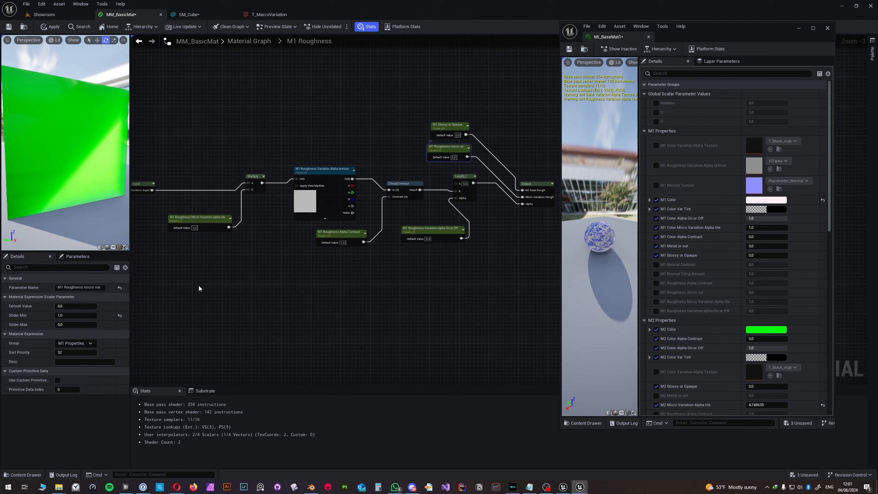
click(69, 352)
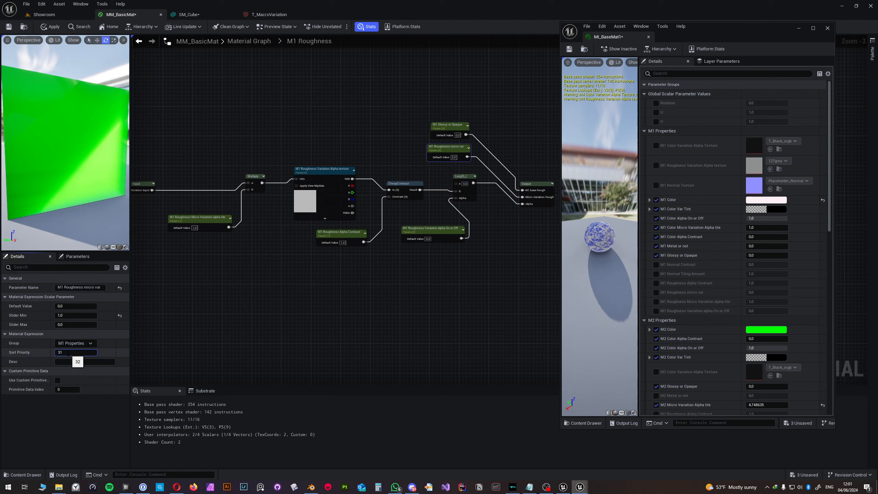
text(31)
key(Return)
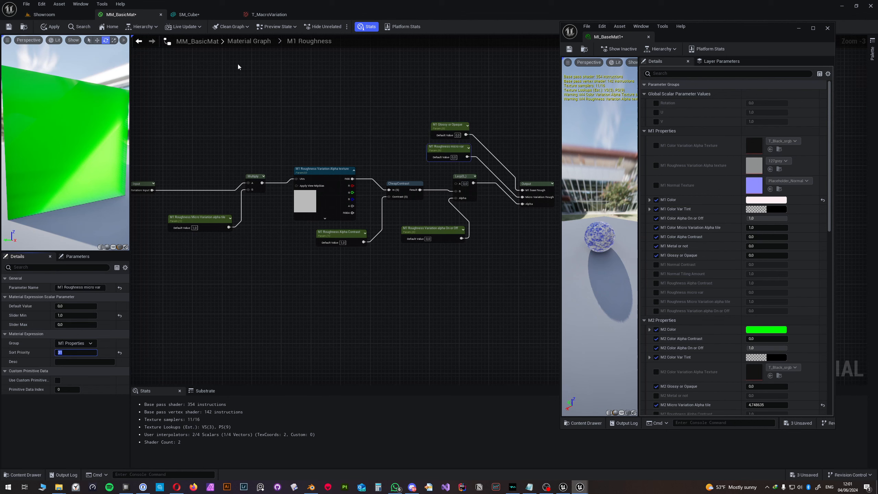
click(50, 27)
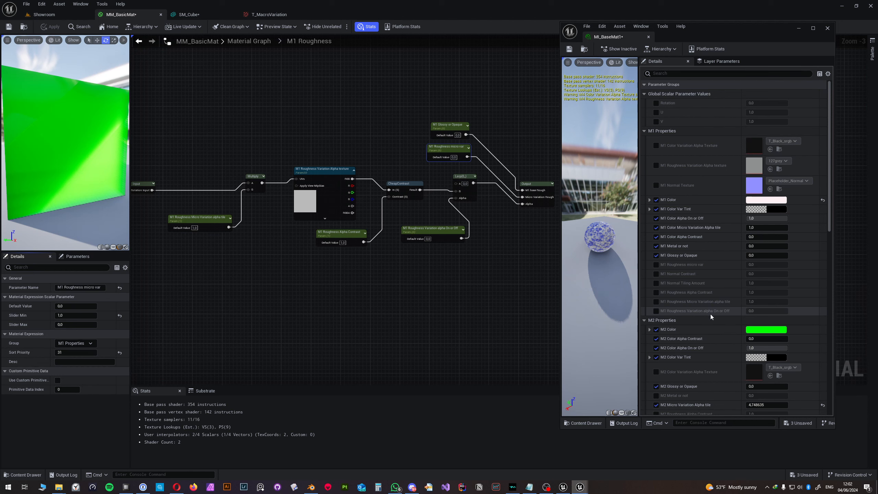
Step: Check the sort priorities of M1 Roughness Variation alpha On or Off, M1 Roughness Alpha Contrast and M1 Glossy or Opaque
click(434, 230)
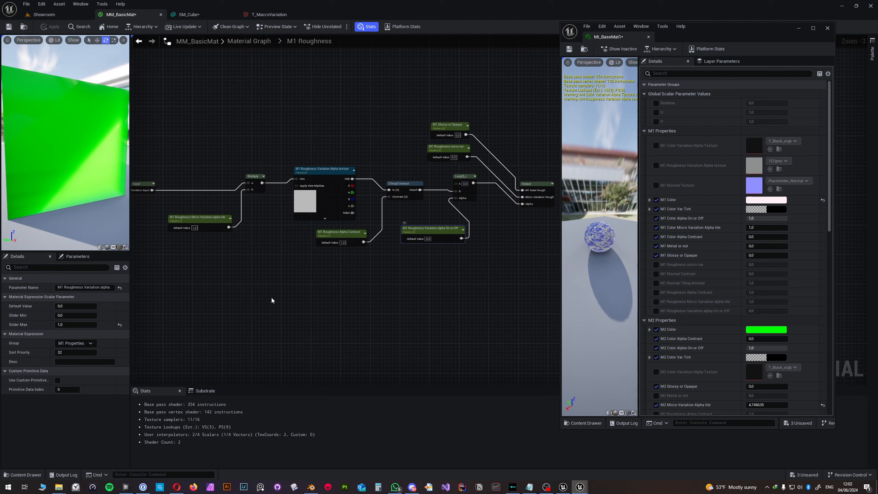
click(77, 352)
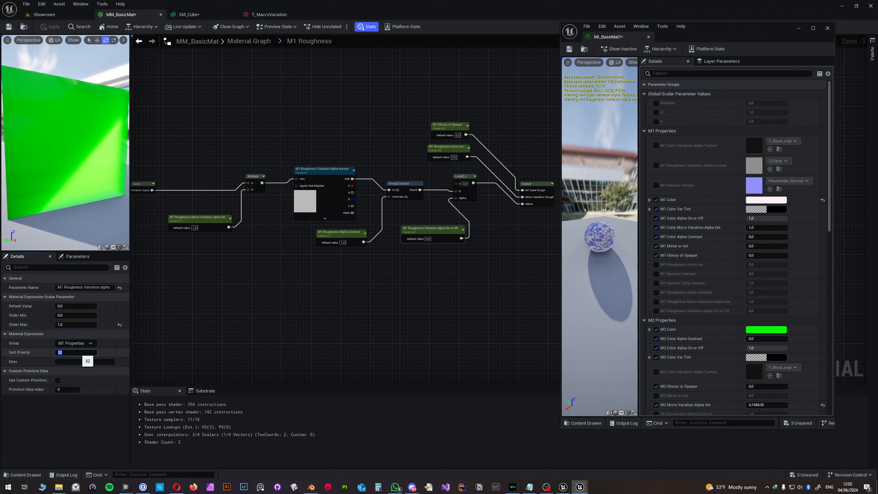
click(291, 273)
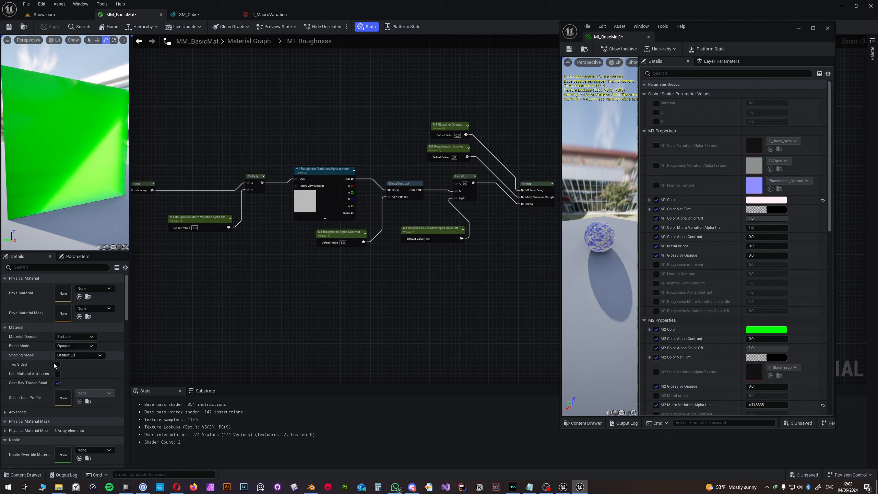
click(423, 242)
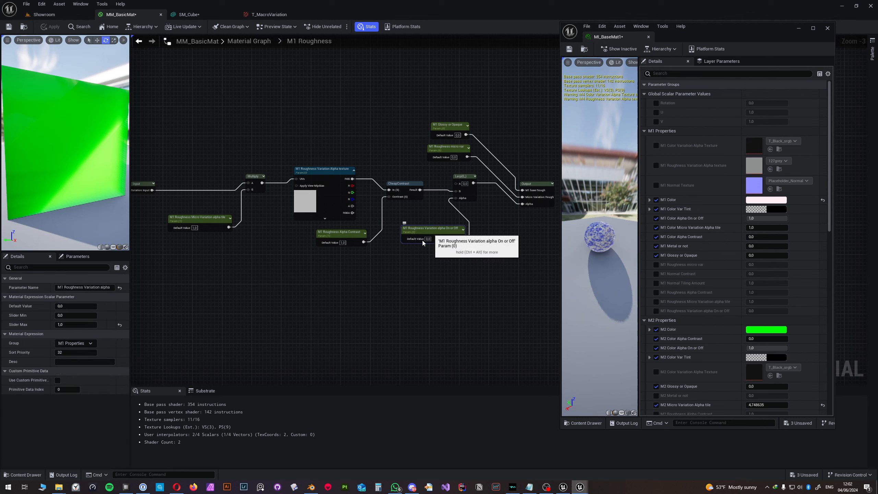
click(71, 352)
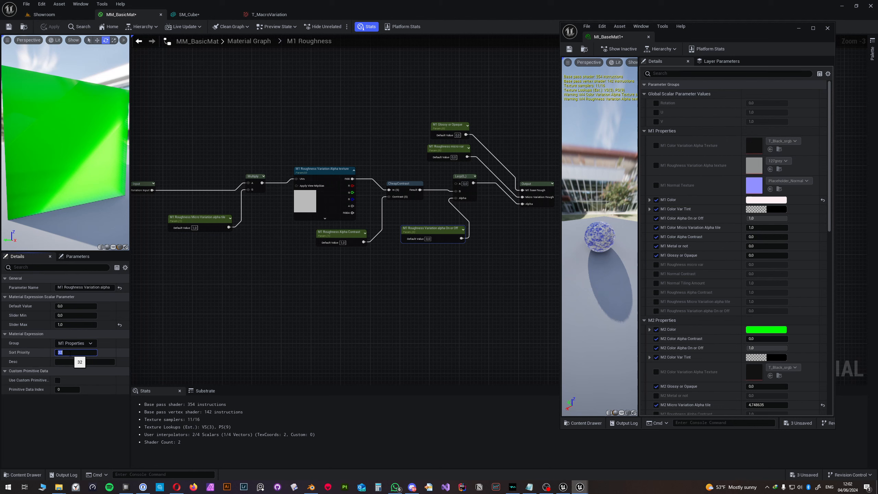
click(492, 277)
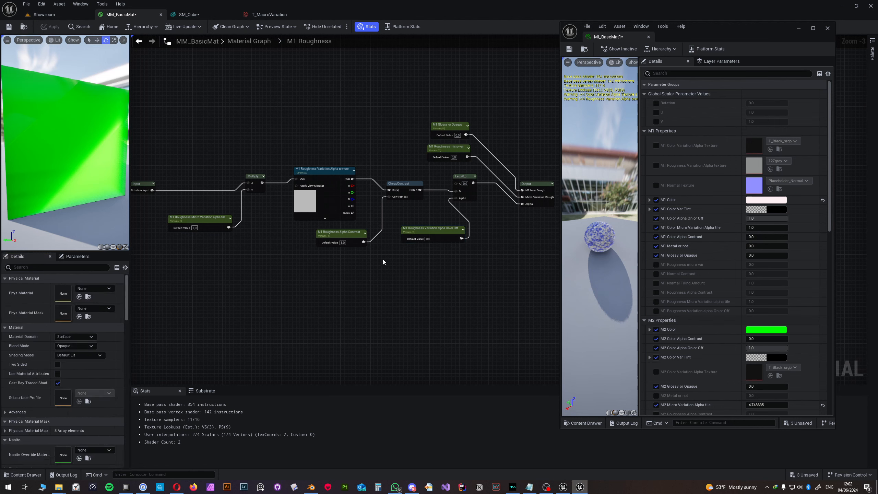
click(352, 237)
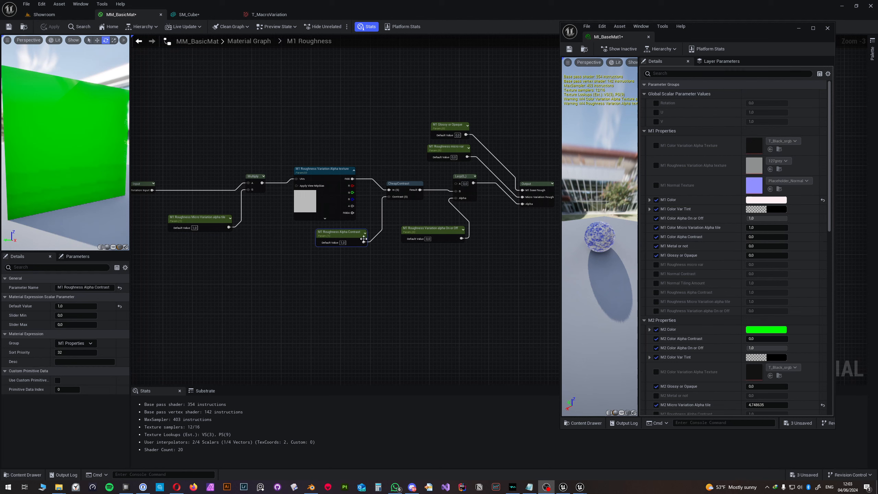
click(427, 233)
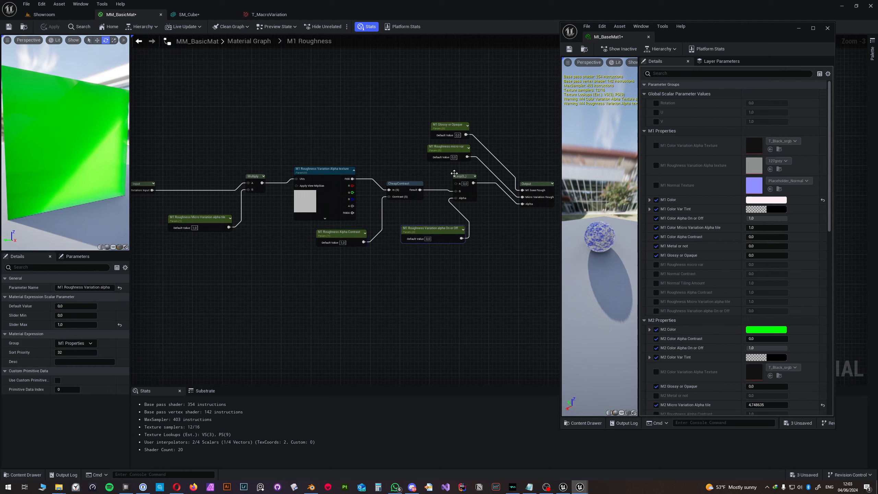
click(451, 149)
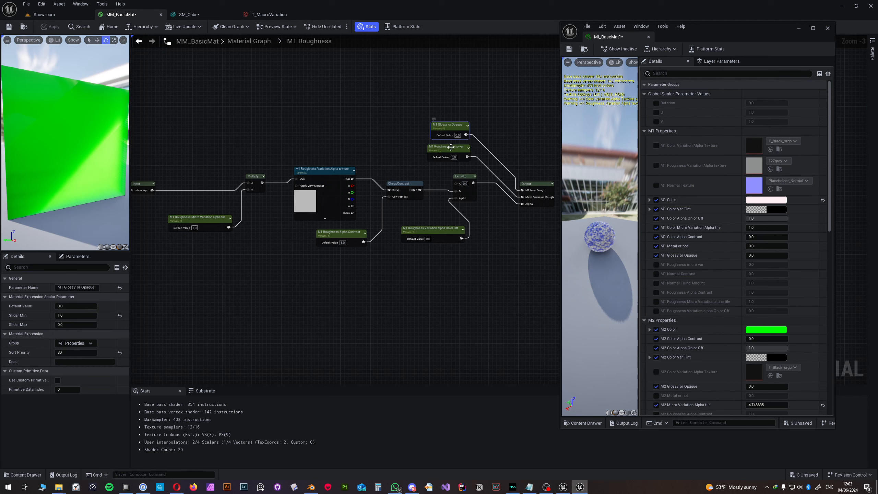
click(440, 231)
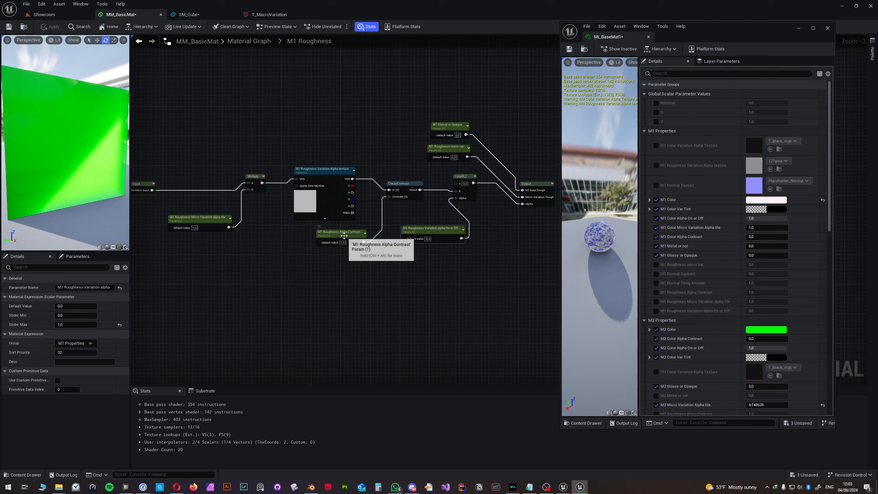
Step: Set sort priorities so M1 Roughness Micro Variation alpha tile follows Variation alpha On or Off and precedes Alpha Contrast, and apply the material
click(199, 219)
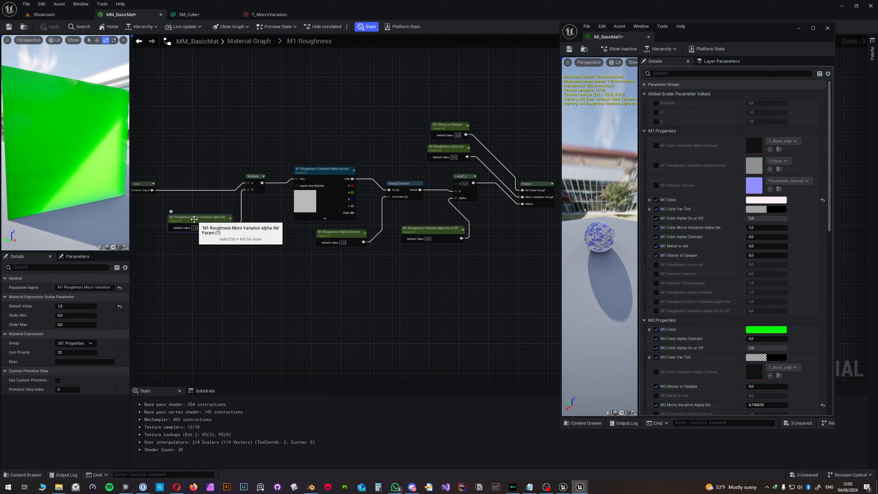
click(71, 353)
click(273, 284)
click(335, 237)
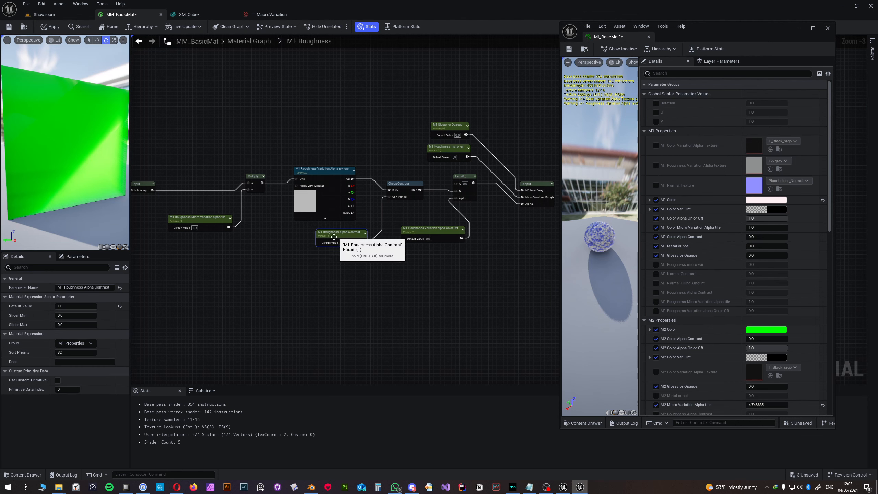
click(242, 318)
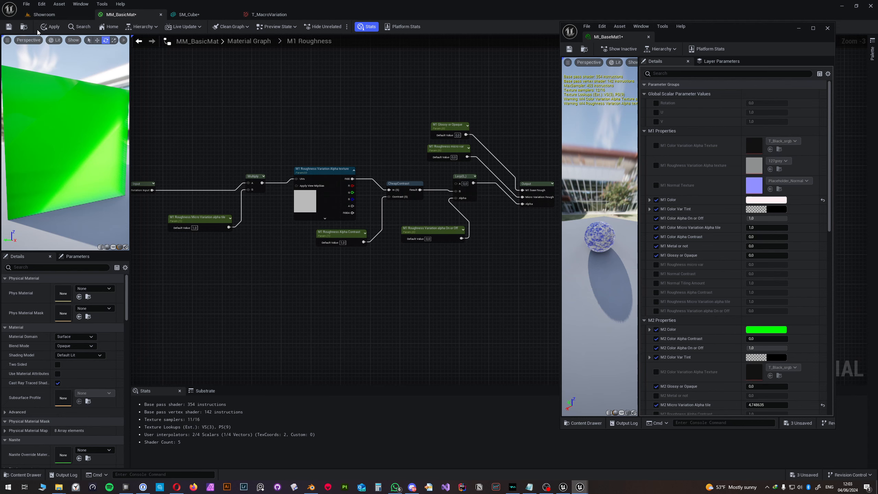
click(51, 27)
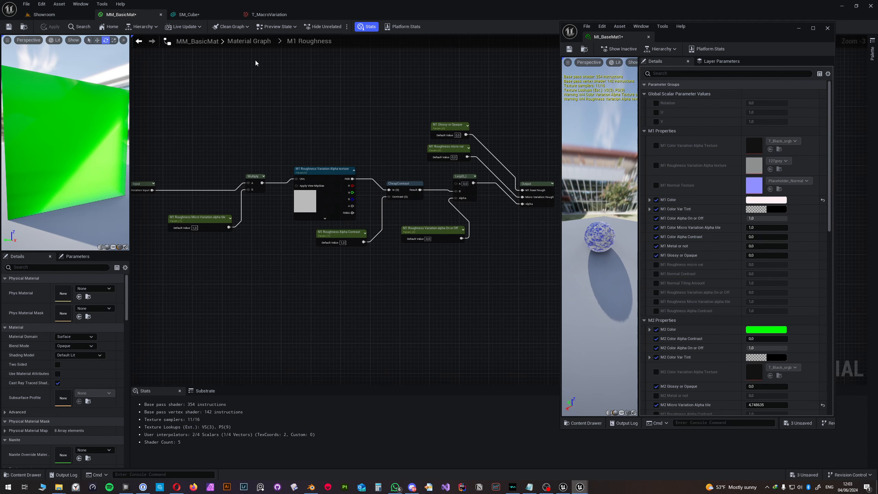
Step: Inside the M1 Normal subgraph, set sort priorities so M1 Normal Tiling Amount, at 40, follows the roughness parameters and precedes M1 Normal Contrast
click(254, 42)
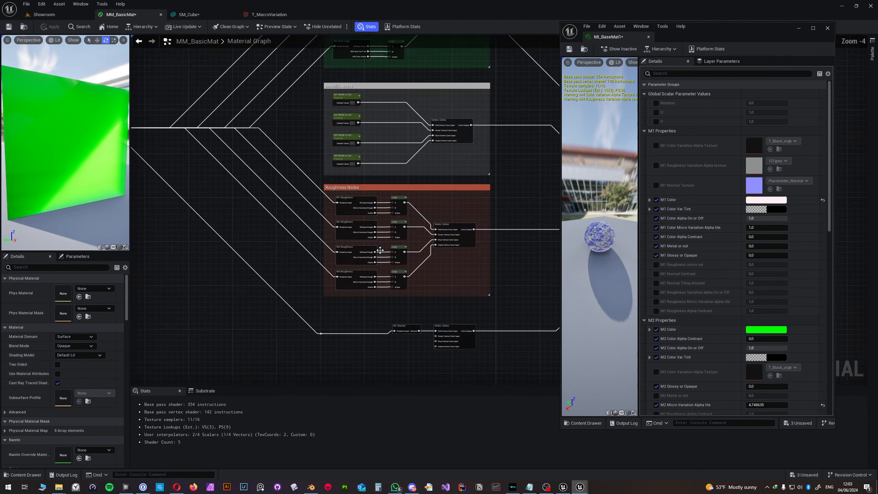
scroll(380, 250, up, 2)
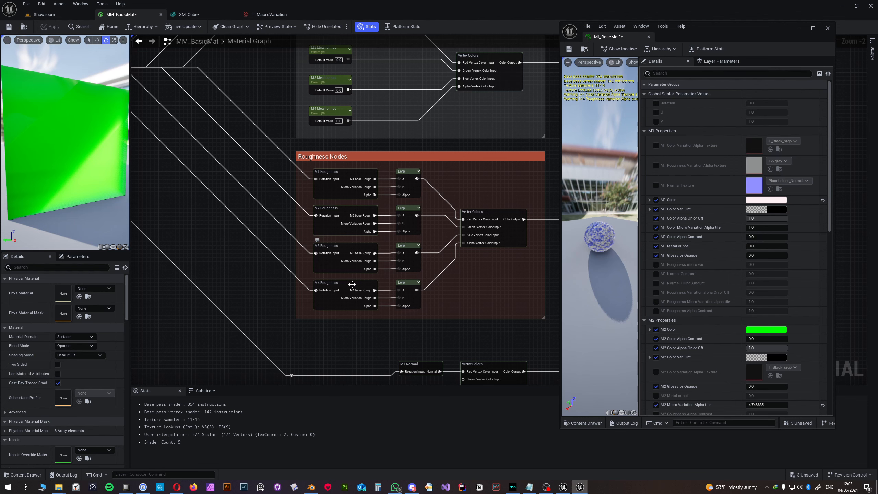
right_drag(387, 337, 274, 214)
double_click(310, 242)
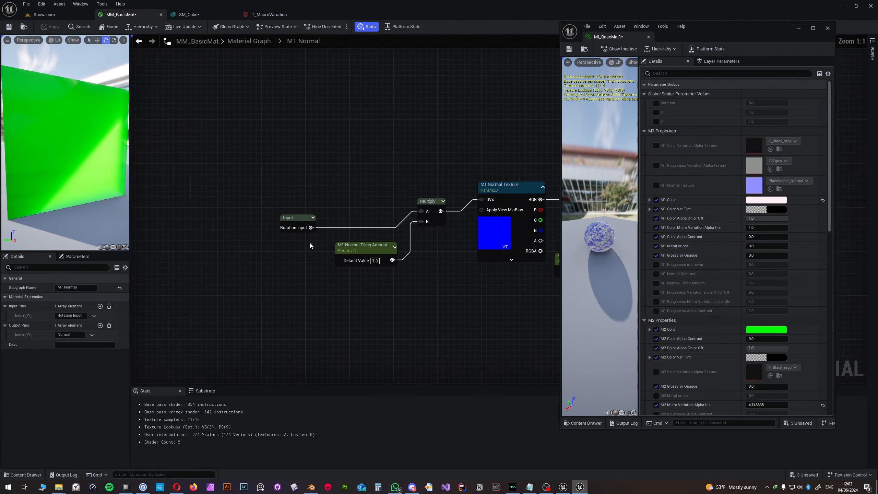
right_drag(373, 276, 261, 259)
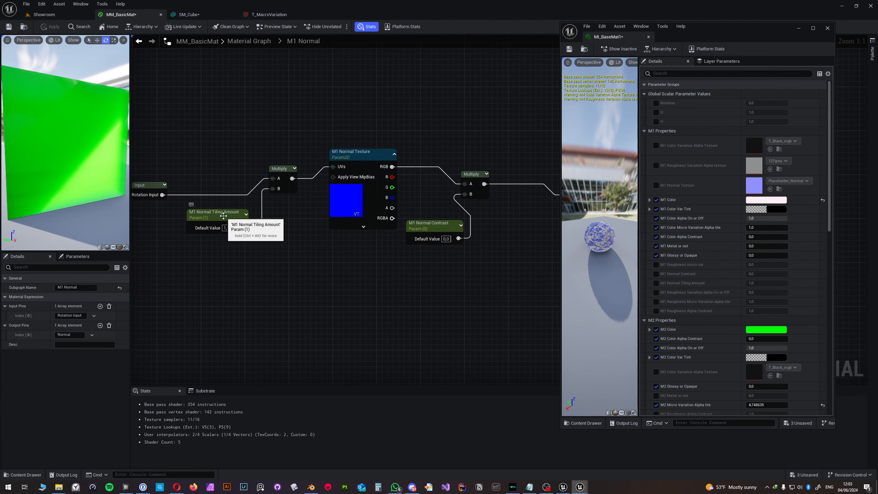
mouse_move(405, 209)
right_down()
mouse_move(276, 198)
mouse_move(401, 207)
right_up()
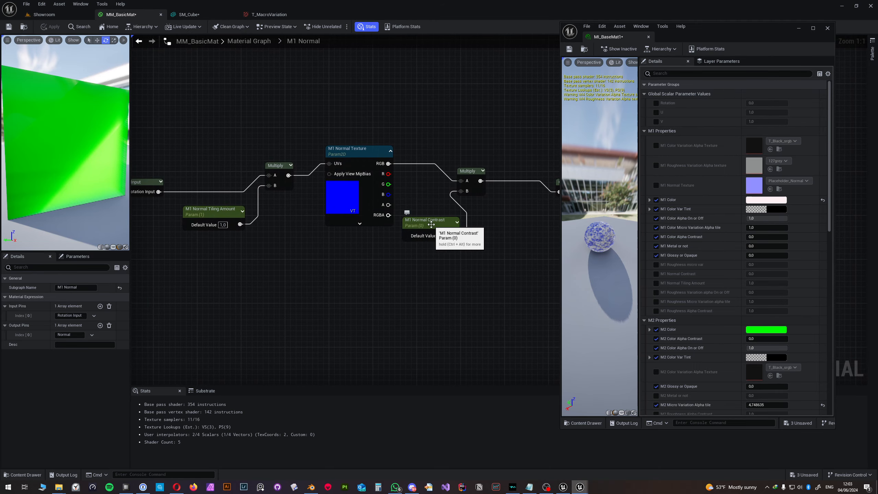
click(431, 224)
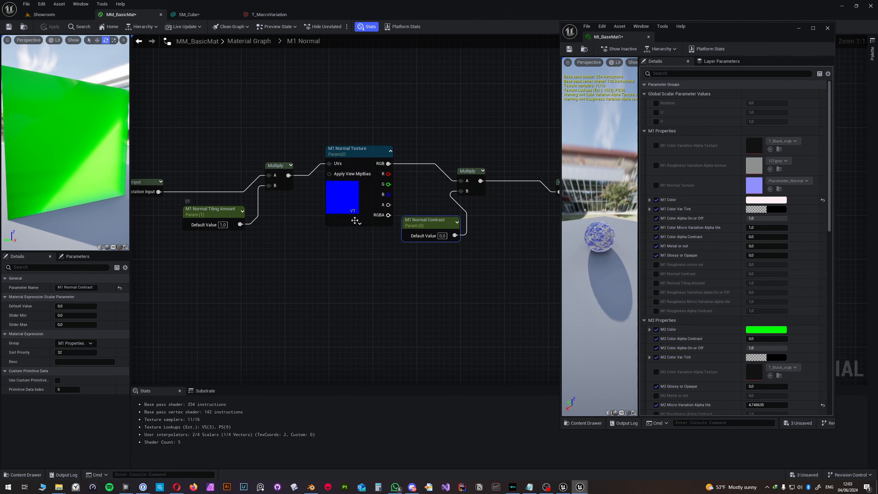
right_drag(355, 220, 289, 216)
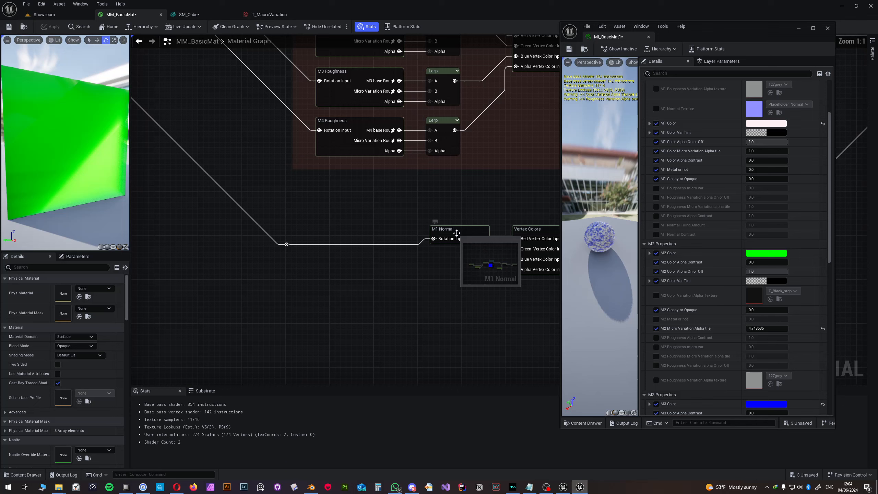
Step: Duplicate the M1 Normal subgraph three times, feed the copies from the rotation reroute, and connect them to the Green, Blue and Alpha Vertex Color inputs
click(468, 300)
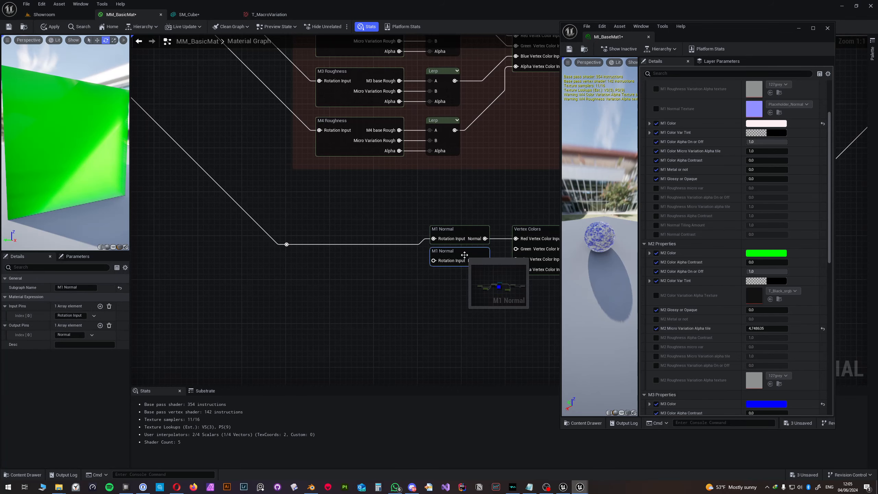
drag(288, 245, 433, 261)
drag(287, 245, 416, 284)
drag(512, 254, 515, 249)
drag(485, 283, 516, 259)
drag(485, 304, 515, 270)
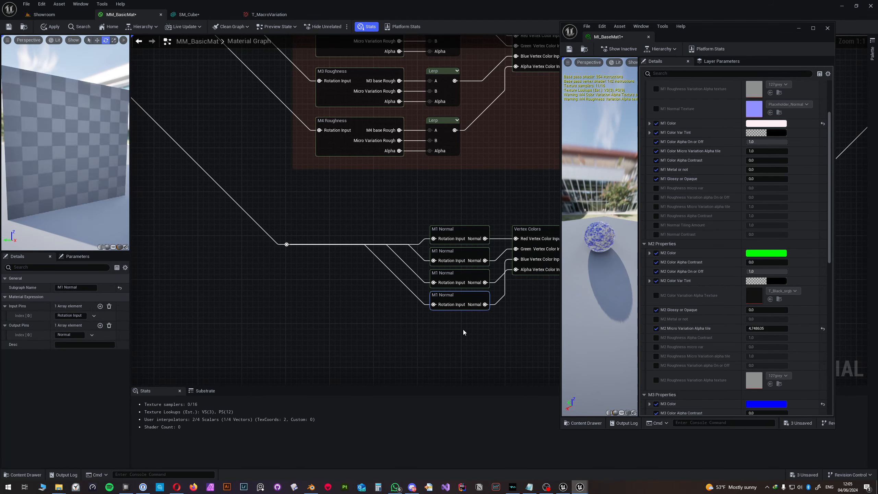
Step: Move the four stacked Normal subgraphs together farther away from their Vertex Colors node
drag(465, 331, 458, 233)
drag(469, 230, 419, 213)
right_drag(434, 199, 369, 223)
Step: Rename the three duplicated normal subgraphs M2 Normal, M3 Normal and M4 Normal, in order below M1 Normal
click(345, 262)
click(63, 288)
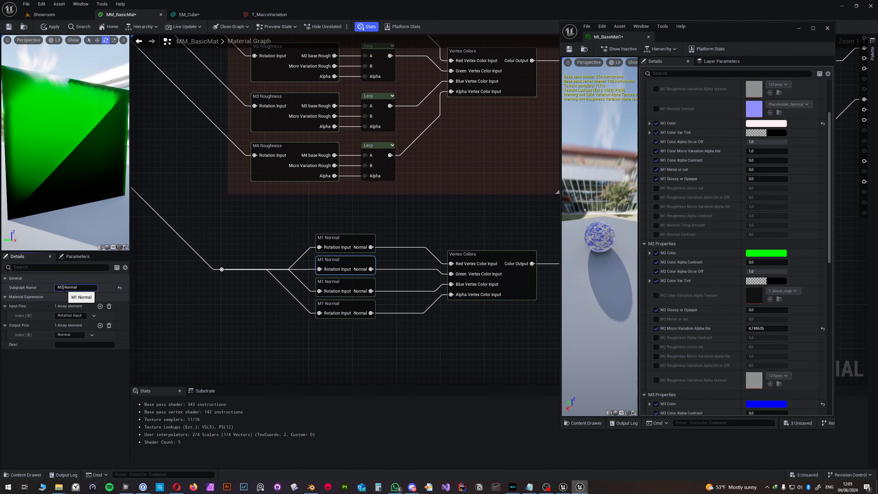
text(M2 Normal)
click(342, 284)
click(63, 288)
text(M3 Normal)
click(343, 305)
click(63, 288)
text(M4 Normal)
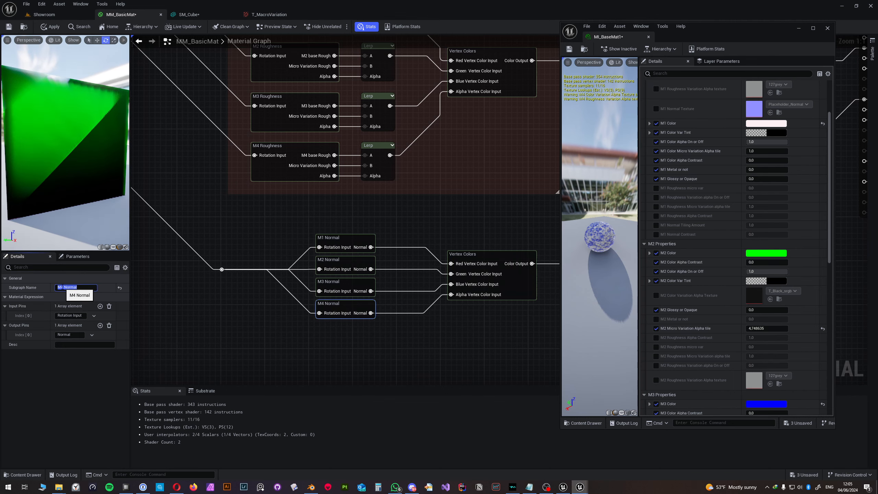
Step: Inside M2 Normal, rename the parameters M2 Normal Texture, M2 Normal Tiling Amount and M2 Normal Contrast, and apply the material
double_click(339, 261)
right_drag(339, 261, 241, 285)
click(325, 178)
click(63, 287)
text(M2 Normal Texture)
click(185, 238)
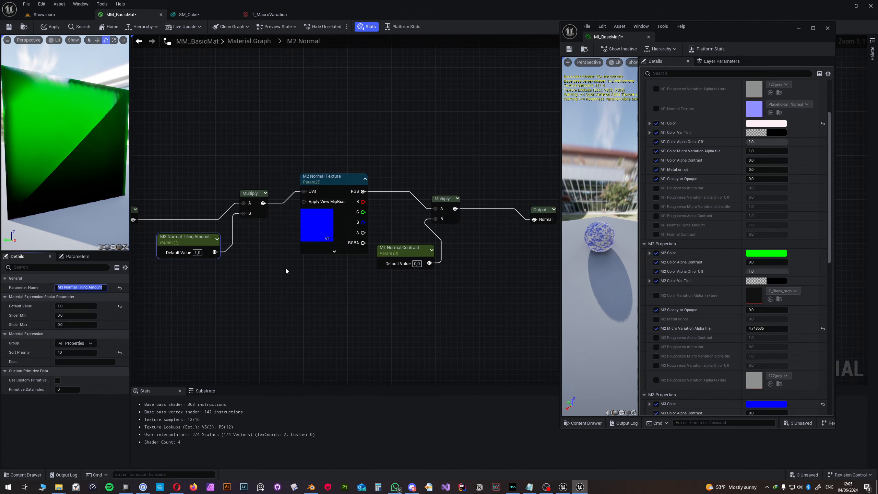
text(2)
click(188, 140)
scroll(188, 141, down, 2)
click(50, 27)
Step: Assign the texture, tiling amount and contrast parameters inside the M2 Normal subgraph to the M2 Properties group
click(249, 41)
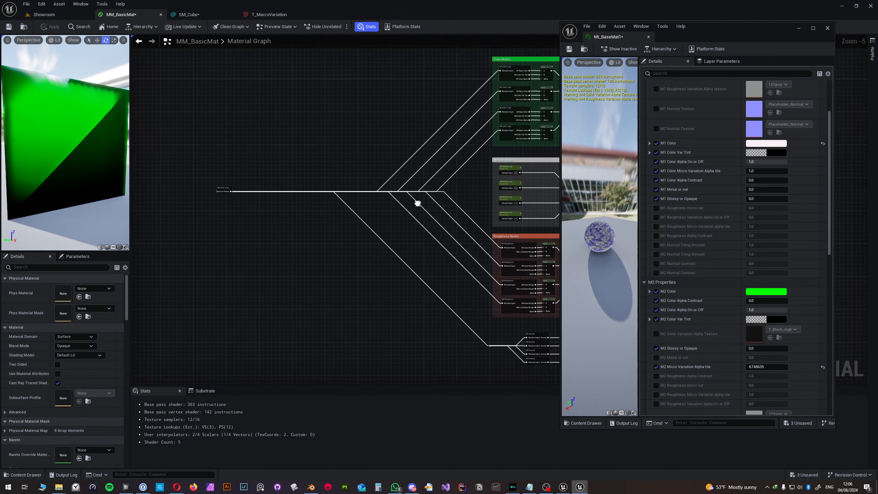
double_click(406, 268)
click(249, 42)
right_drag(273, 159, 274, 173)
double_click(407, 261)
click(187, 204)
click(93, 343)
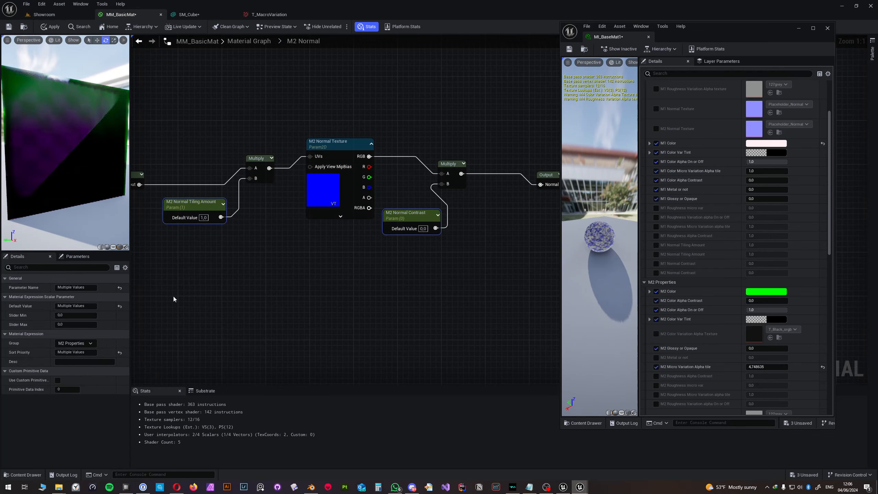
click(338, 143)
click(94, 306)
click(79, 323)
Step: Inside the M3 Normal subgraph, rename the parameters M3 Normal Tiling Amount, M3 Normal Contrast and M3 Normal Texture
click(249, 41)
right_drag(159, 97, 333, 217)
scroll(495, 321, up, 4)
right_drag(494, 321, 139, 232)
double_click(192, 300)
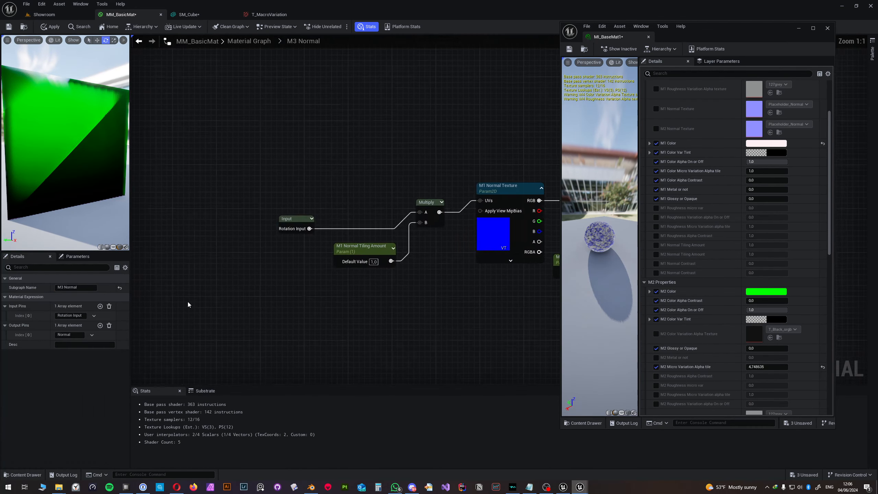
right_drag(381, 294, 273, 283)
click(469, 248)
shift+click(258, 238)
drag(63, 287, 61, 287)
text(3)
click(470, 249)
drag(64, 287, 61, 288)
text(3)
click(397, 178)
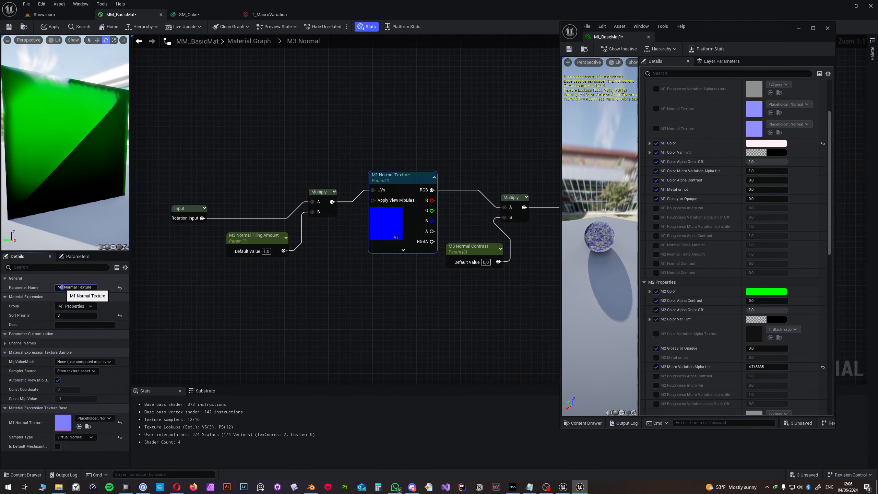
Step: Assign the tiling amount, contrast and texture parameters inside the M3 Normal subgraph to the M3 Properties group
click(90, 343)
click(78, 364)
click(394, 181)
click(91, 306)
click(78, 327)
click(187, 275)
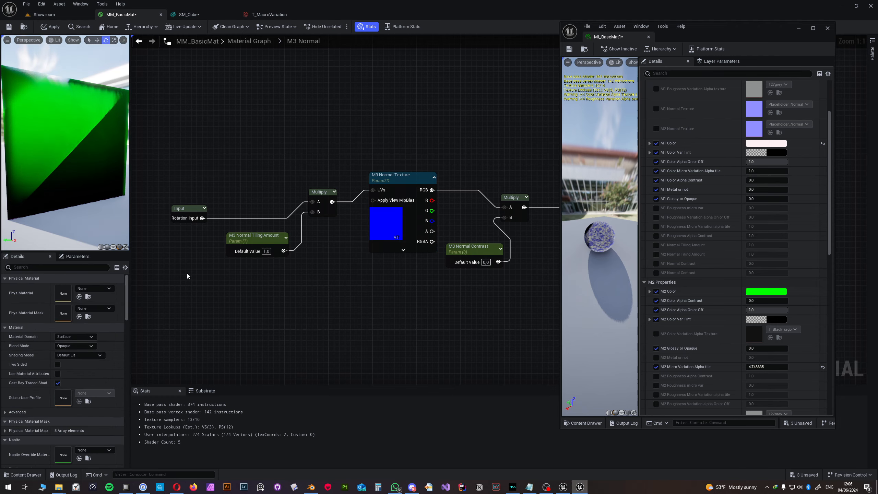
Step: Apply the material and rename the M4 Normal subgraph's parameters M4 Normal Tiling Amount, M4 Normal Contrast and M4 Normal Texture
click(50, 26)
click(249, 41)
scroll(494, 321, up, 2)
right_drag(495, 321, 271, 265)
double_click(381, 334)
right_drag(380, 329, 266, 304)
click(226, 207)
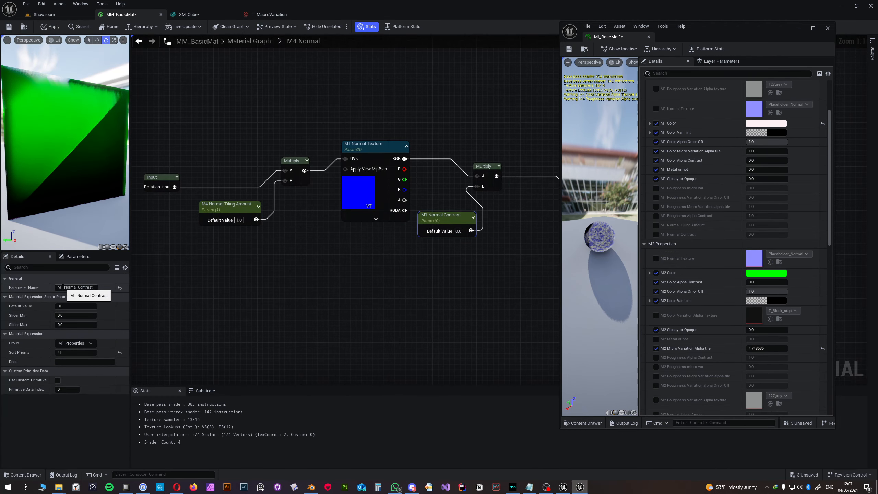
text(4)
click(375, 183)
drag(63, 287, 61, 287)
text(4)
Step: Assign the parameters inside the M4 Normal subgraph to the M4 Properties group, and apply and save the material
click(78, 343)
click(78, 365)
click(376, 183)
click(78, 306)
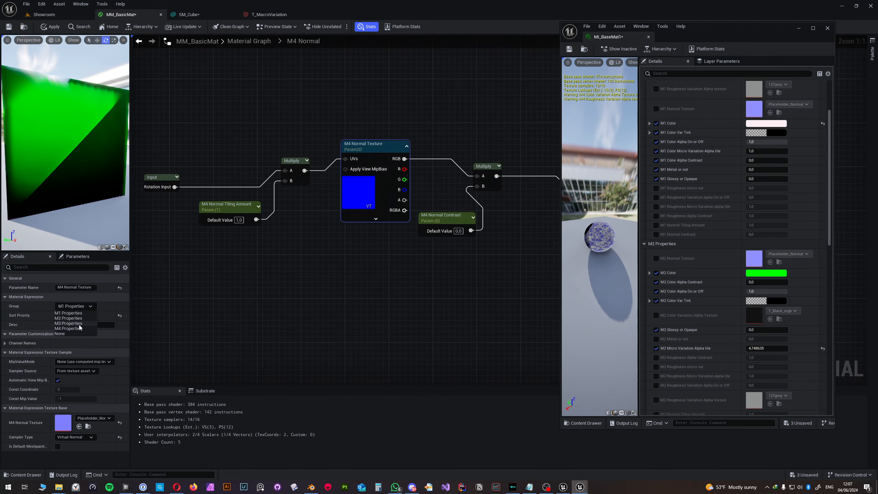
click(78, 329)
click(50, 27)
click(9, 27)
Step: Inside the M2 Color Logic subgraph, set the sort priorities of M2 Color and M2 Color Var Tint
click(250, 41)
double_click(346, 215)
right_drag(345, 215, 228, 221)
scroll(227, 221, down, 1)
click(313, 81)
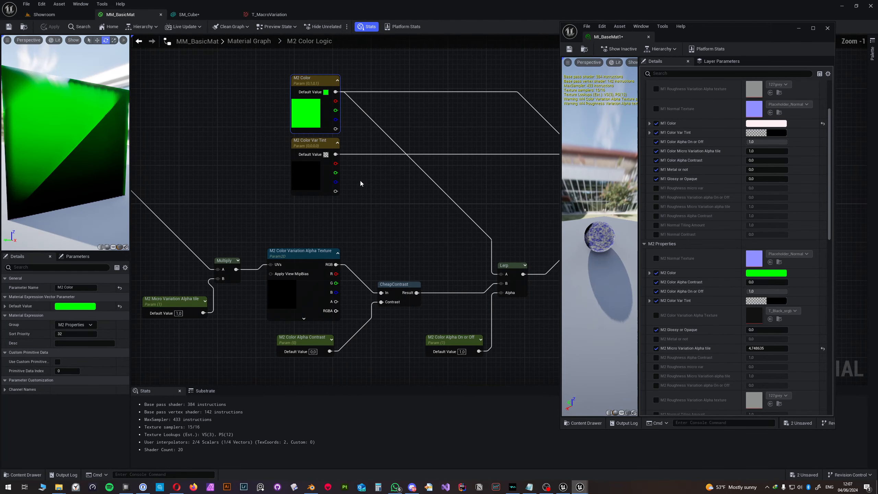
scroll(303, 180, down, 1)
click(315, 180)
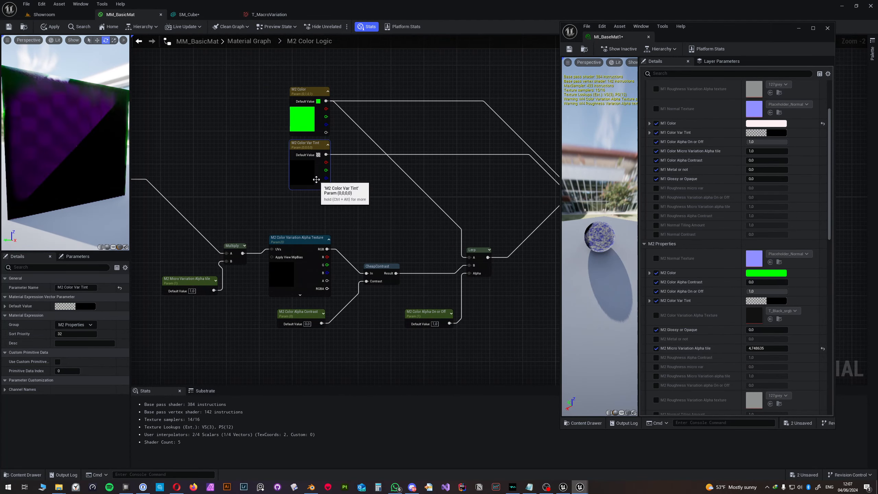
click(68, 333)
text(2)
Step: Set the sort priority of M2 Color Variation Alpha Texture
click(286, 237)
click(68, 316)
text(3)
click(308, 228)
scroll(725, 229, up, 3)
scroll(725, 229, down, 3)
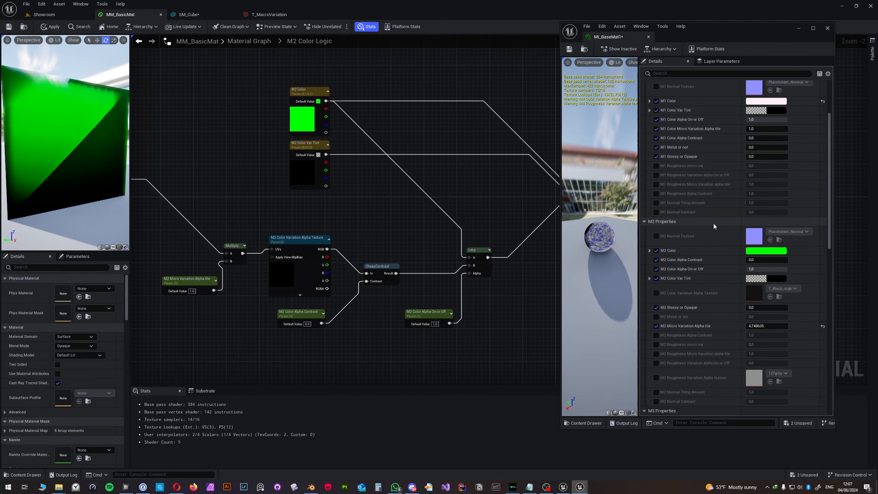
Step: Set the sort priority of M2 Color Alpha On or Off, and set M2 Color Alpha Contrast's sort priority to 14
click(430, 313)
click(76, 352)
text(3)
click(213, 338)
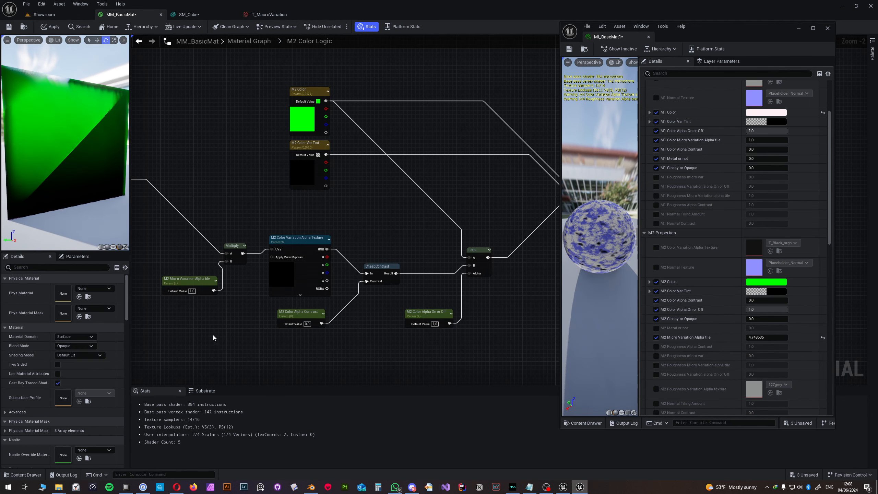
click(284, 324)
click(77, 352)
text(14)
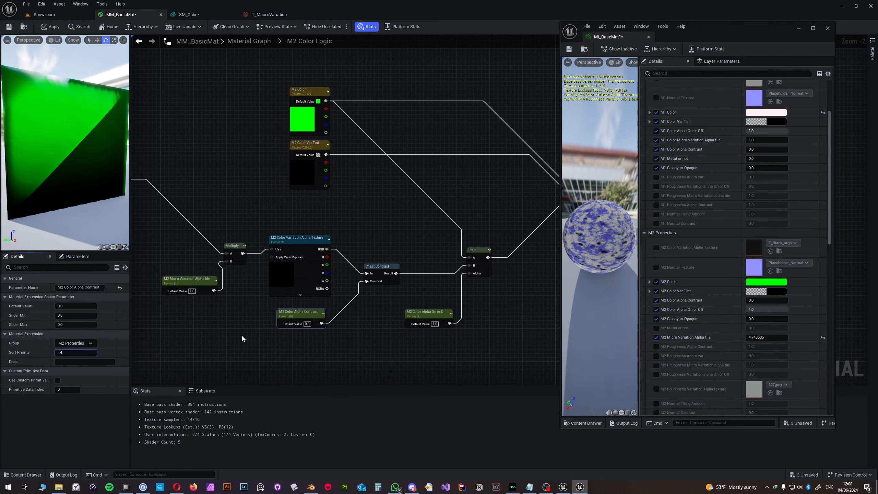
click(241, 338)
Step: Rename the M2 Micro Variation Alpha tile parameter M2 Color Micro Variation Alpha tile and apply the material
click(188, 281)
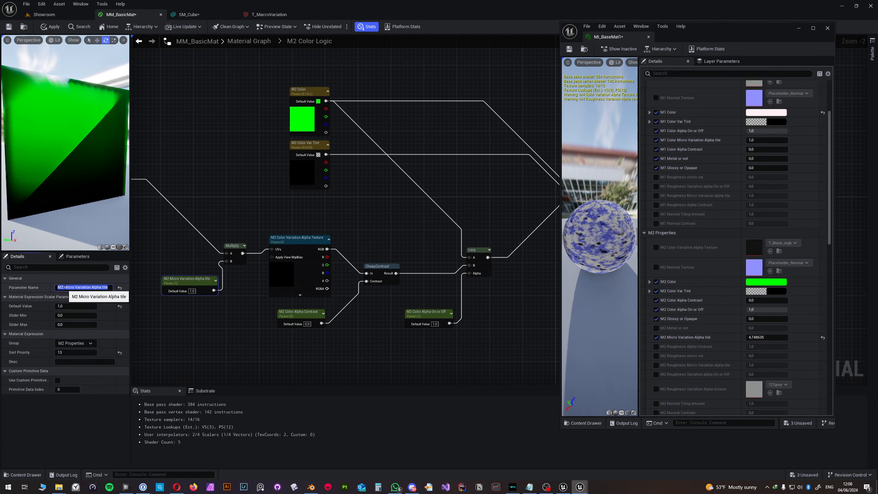
click(83, 287)
text(Color)
click(173, 321)
click(51, 27)
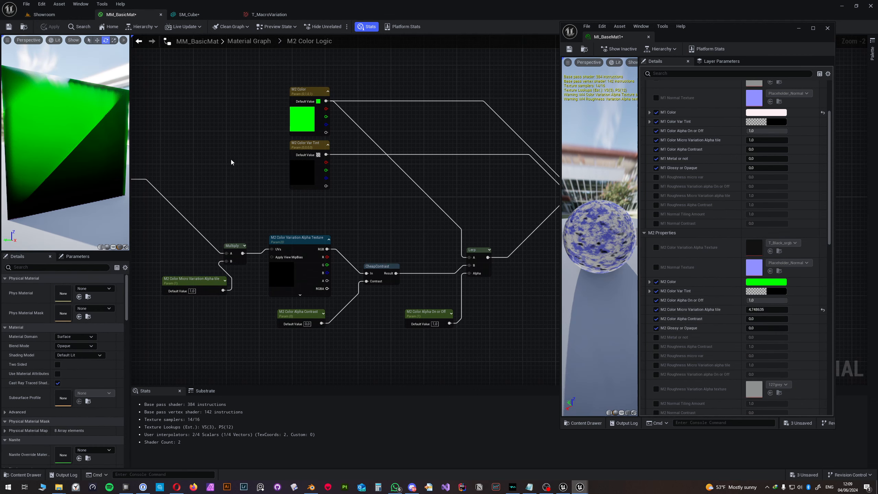
Step: Set the sort priority of the M2 Metal or not parameter in the main material graph
click(249, 41)
scroll(379, 175, up, 4)
click(383, 181)
click(76, 354)
Step: Inside the M2 Roughness subgraph, set the sort priority of M2 Roughness Variation Alpha texture
right_drag(420, 302, 393, 211)
double_click(382, 271)
right_drag(382, 271, 163, 233)
click(247, 294)
key(Return)
scroll(247, 294, down, 2)
mouse_move(455, 317)
right_down()
mouse_move(494, 304)
mouse_move(442, 313)
right_up()
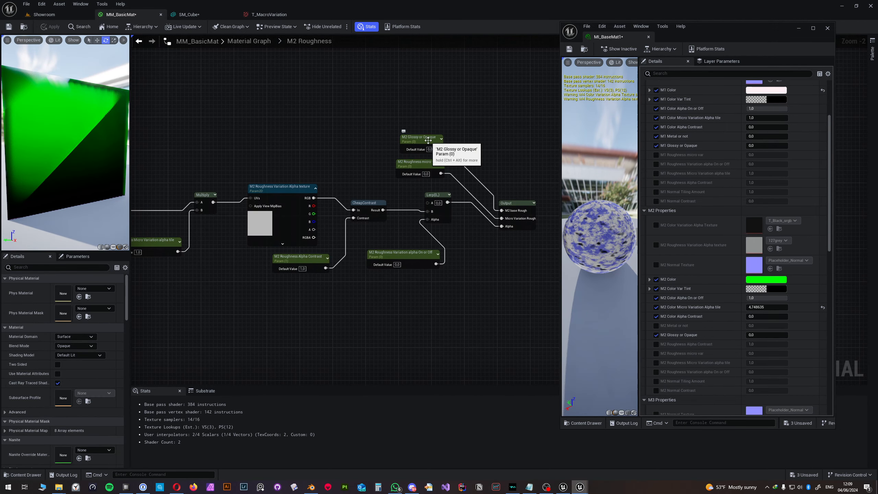
Step: Set the sort priorities of M2 Glossy or Opaque and the remaining M2 Roughness scalar parameters, and apply the material
click(428, 140)
click(74, 352)
click(319, 304)
click(413, 254)
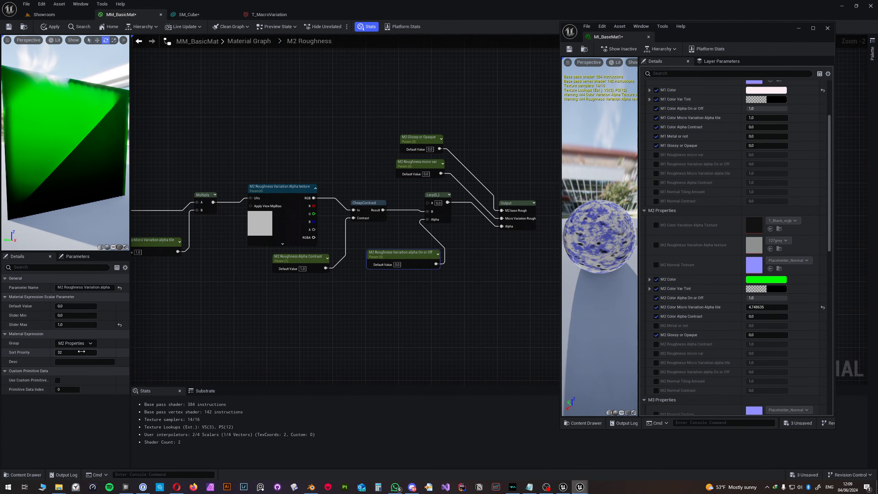
right_drag(192, 281, 244, 282)
click(341, 258)
click(317, 176)
key(Return)
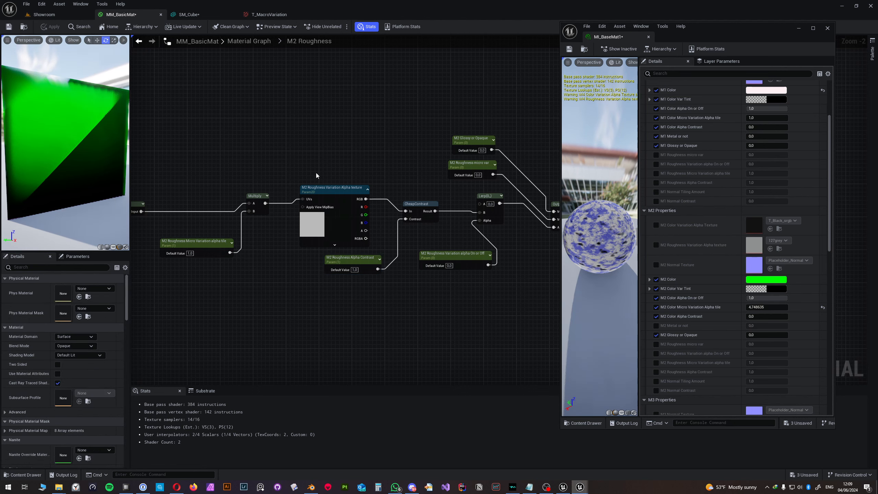
Step: Check the sort priorities of the parameters inside the M2 Normal subgraph
double_click(386, 251)
right_drag(386, 251, 259, 238)
double_click(397, 257)
right_drag(410, 299, 374, 220)
click(399, 216)
click(224, 254)
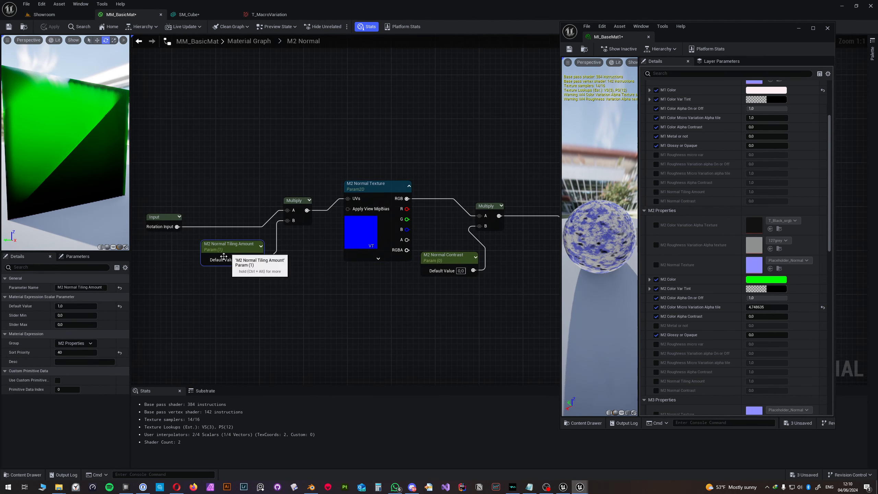
right_drag(262, 308, 214, 304)
double_click(364, 228)
Step: Inside the M3 Color Logic subgraph, set the sort priorities of M3 Color, M3 Color Var Tint and M3 Color Variation Alpha Texture
scroll(504, 261, up, 2)
right_drag(505, 261, 306, 251)
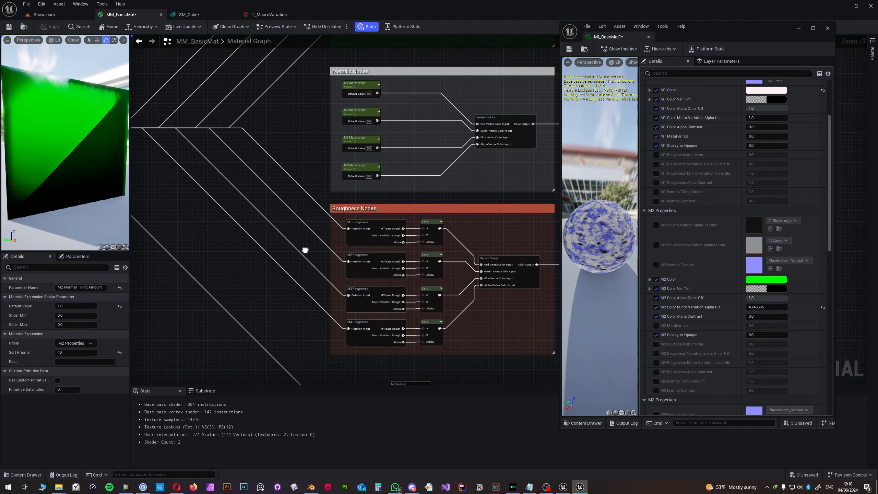
scroll(713, 267, down, 5)
right_drag(411, 103, 420, 288)
double_click(389, 172)
click(466, 71)
right_drag(346, 221, 282, 248)
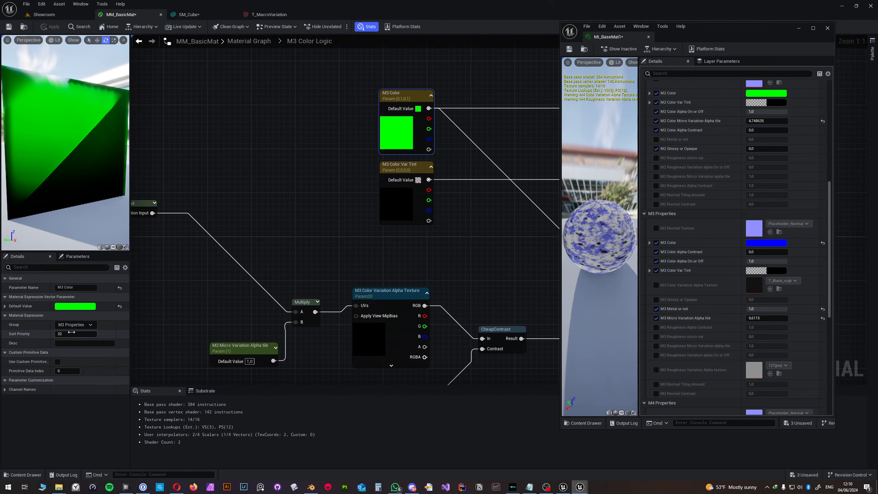
click(389, 294)
click(318, 248)
click(403, 95)
click(366, 194)
Step: Set the sort priorities of M3 Color Alpha On or Off, M3 Micro Variation Alpha tile and M3 Color Alpha Contrast
right_drag(404, 251, 300, 176)
click(454, 315)
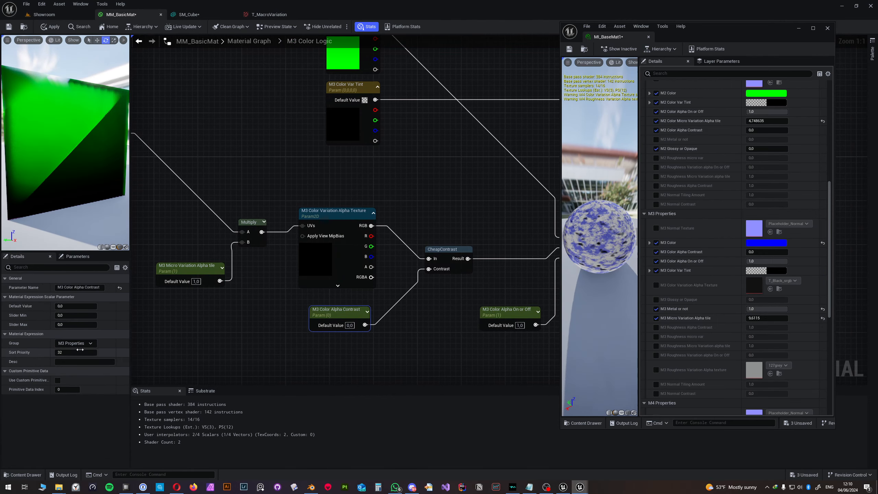
click(250, 148)
Step: Set the sort priority of M3 Metal or not to 20 and look up the sort priorities used in the M2 Roughness subgraph
click(250, 44)
click(301, 149)
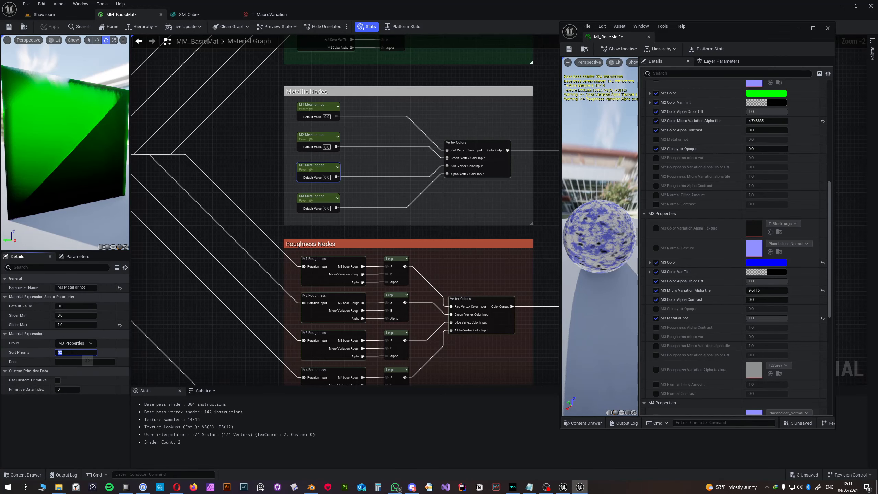
double_click(325, 294)
click(332, 152)
click(249, 42)
Step: Inside the M3 Roughness subgraph, set M3 Roughness Variation Alpha texture's sort priority to 2 and apply the material
double_click(540, 291)
click(333, 173)
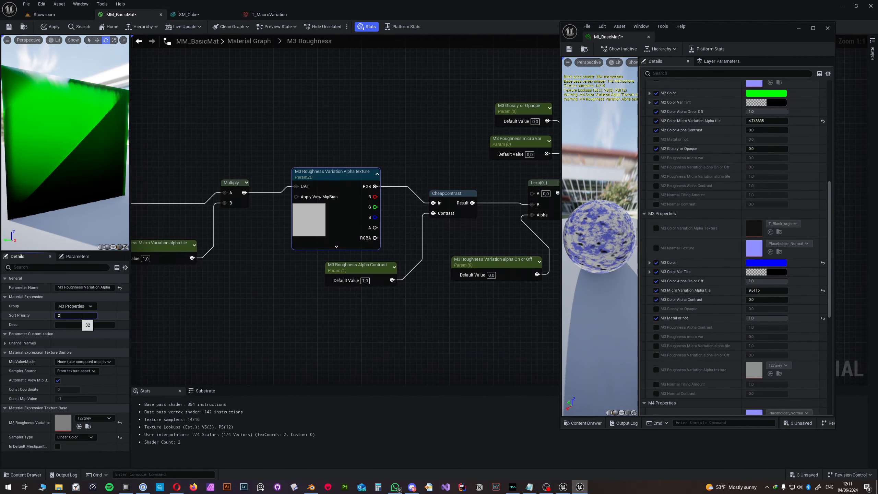
click(76, 315)
text(2)
click(228, 123)
click(51, 27)
scroll(660, 212, up, 3)
scroll(661, 212, down, 3)
Step: Set ascending sort priorities up to 34 on the scalar parameters in the M3 Roughness subgraph and apply the material
right_drag(269, 241, 45, 271)
click(384, 98)
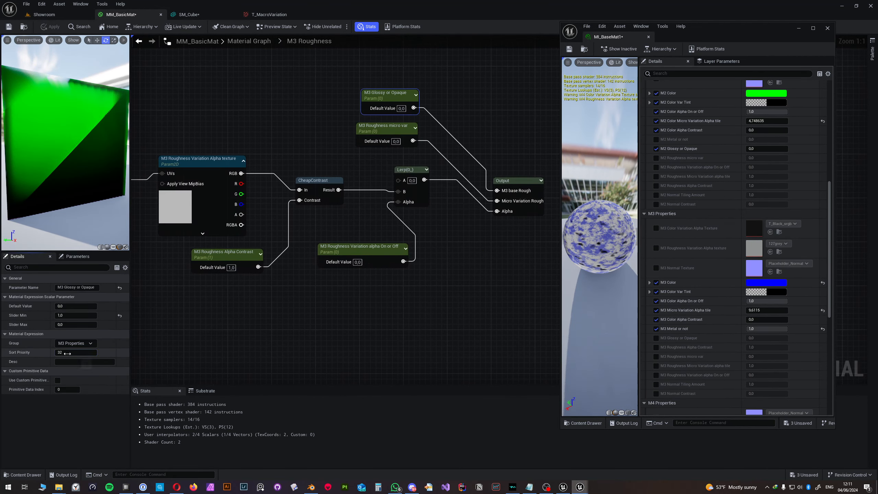
click(359, 248)
right_drag(166, 302, 334, 298)
click(183, 229)
click(74, 353)
text(34)
click(295, 235)
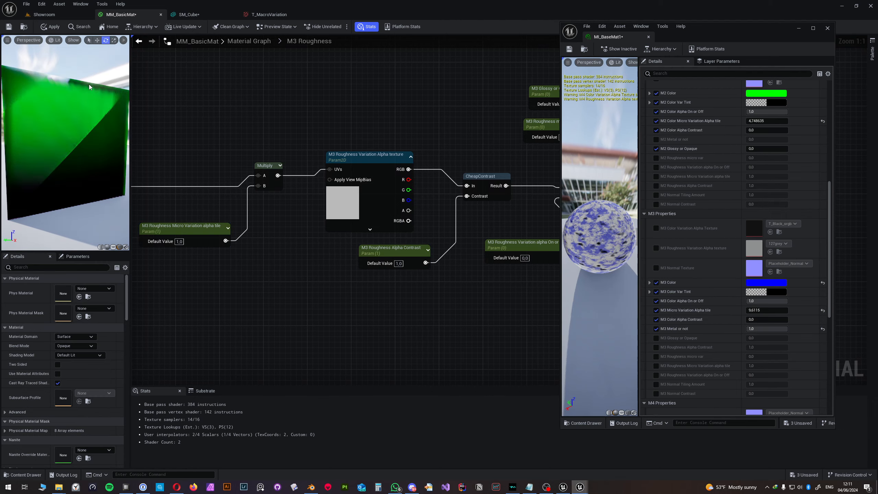
click(50, 27)
scroll(762, 294, down, 5)
Step: Inside the M4 Color Logic subgraph, set the sort priority of M4 Color Variation Alpha Texture to 1
click(249, 41)
double_click(361, 180)
click(453, 263)
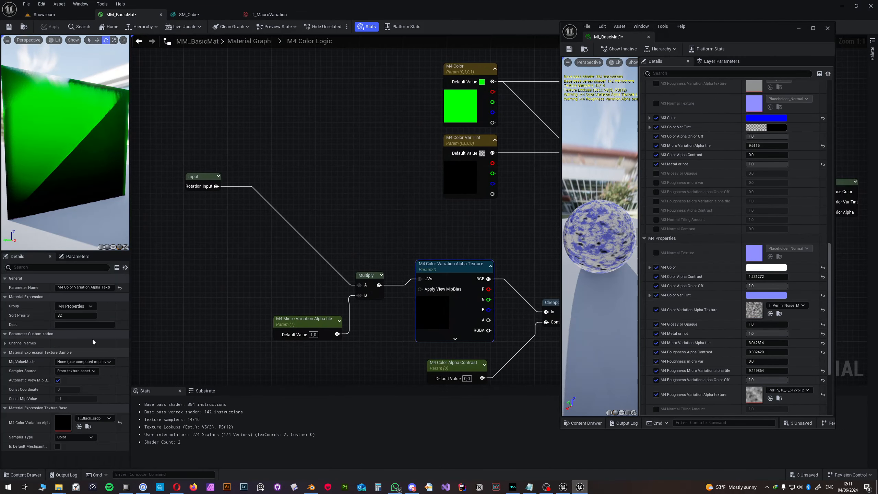
click(77, 315)
text(1)
Step: Set the sort priorities of M4 Color, M4 Color Var Tint and M4 Micro Variation Alpha tile
right_drag(391, 173, 276, 208)
click(349, 104)
text(3)
scroll(346, 242, down, 3)
click(411, 294)
Step: Set M4 Color Alpha On or Off's sort priority to 12, set the one of M4 Color Alpha Contrast, and apply the material
click(442, 278)
click(76, 352)
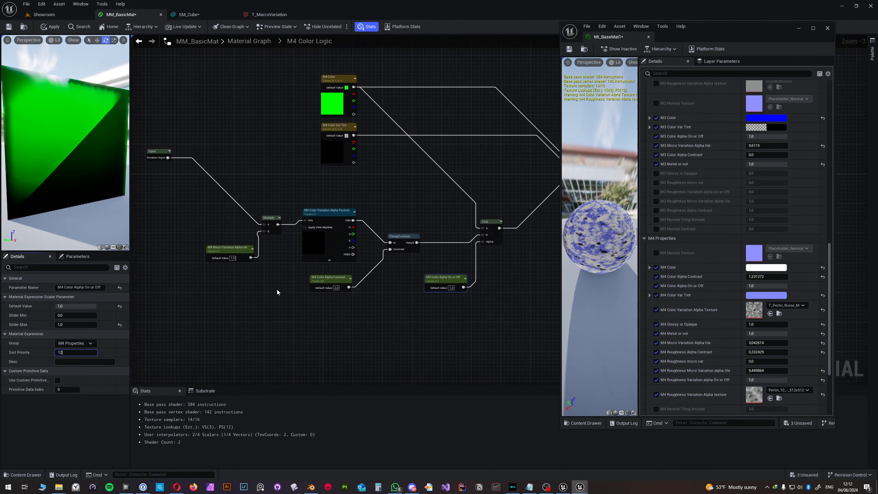
click(328, 278)
click(77, 352)
click(326, 211)
click(60, 27)
Step: Check the sort priority of M3 Metal or not in the main graph and set the one of M4 Metal or not
click(249, 42)
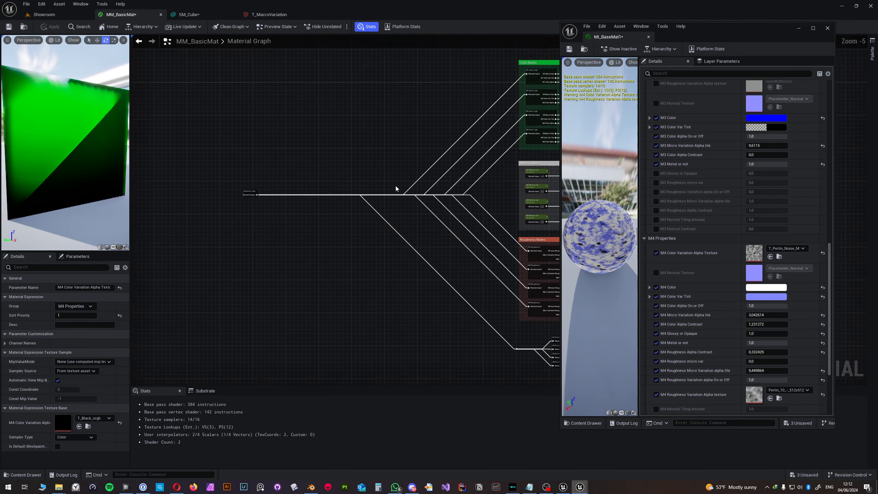
right_drag(532, 199, 378, 136)
scroll(379, 136, up, 4)
click(366, 139)
click(377, 144)
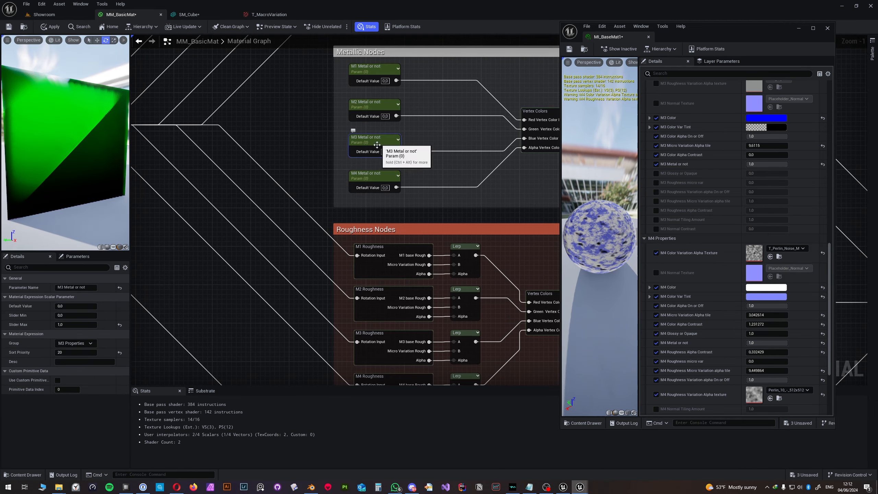
Step: Inside the M4 Roughness subgraph, set the scalar parameters' sort priorities in ascending order, with M4 Roughness micro var at 31
double_click(370, 377)
click(425, 121)
click(76, 352)
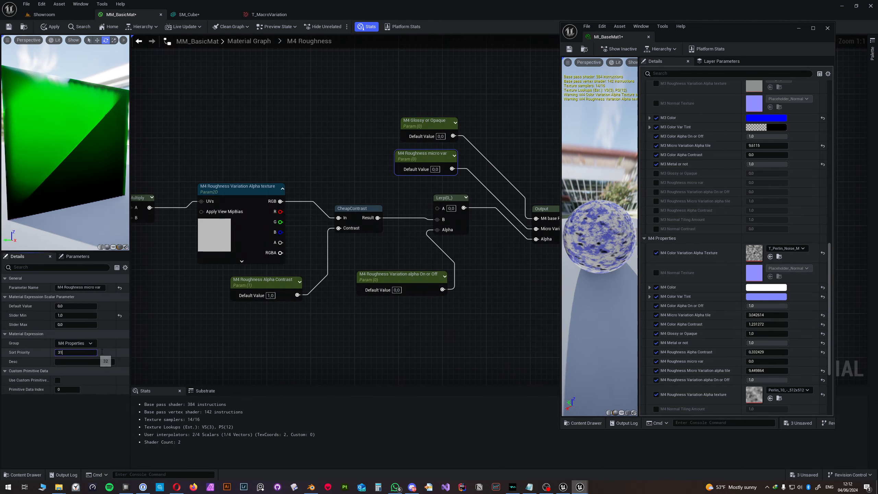
click(384, 277)
right_drag(164, 310, 290, 304)
text(14)
Step: Set the sort priority of M4 Roughness Variation Alpha texture to 2 and apply the material
click(367, 183)
click(76, 315)
text(2)
click(51, 27)
Step: Review the order of the M1 to M4 parameter groups in the MI_BaseMat1 instance, and put its window away
scroll(698, 268, down, 3)
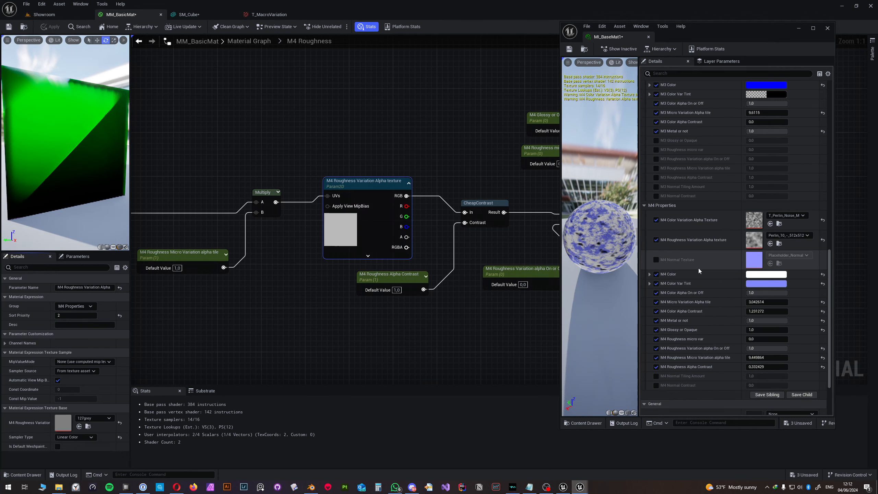
scroll(737, 245, up, 3)
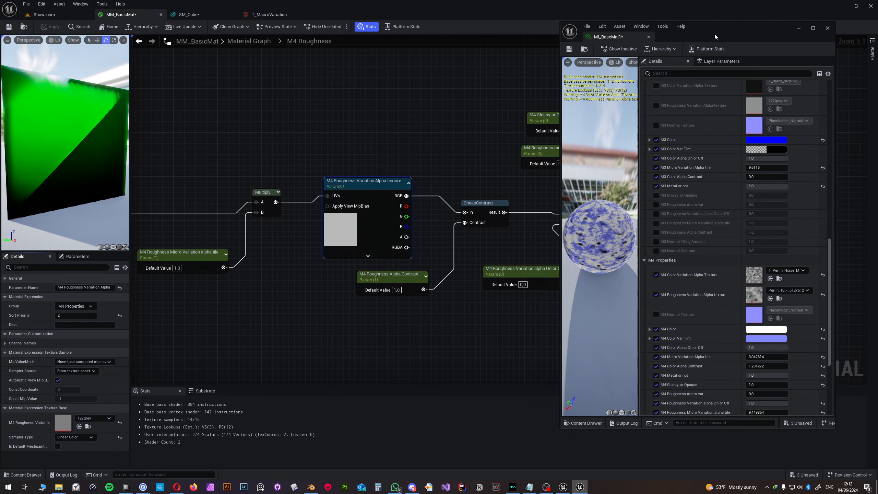
double_click(715, 33)
scroll(464, 180, up, 5)
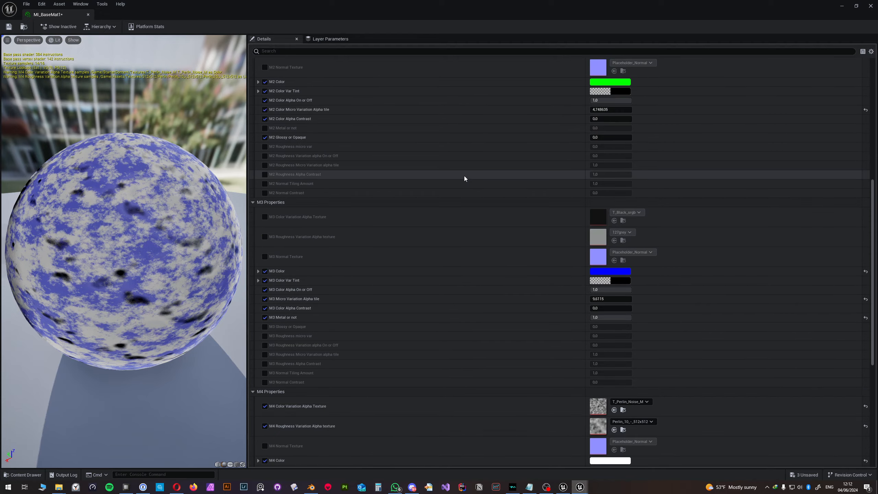
scroll(464, 176, up, 3)
double_click(402, 7)
scroll(462, 173, up, 6)
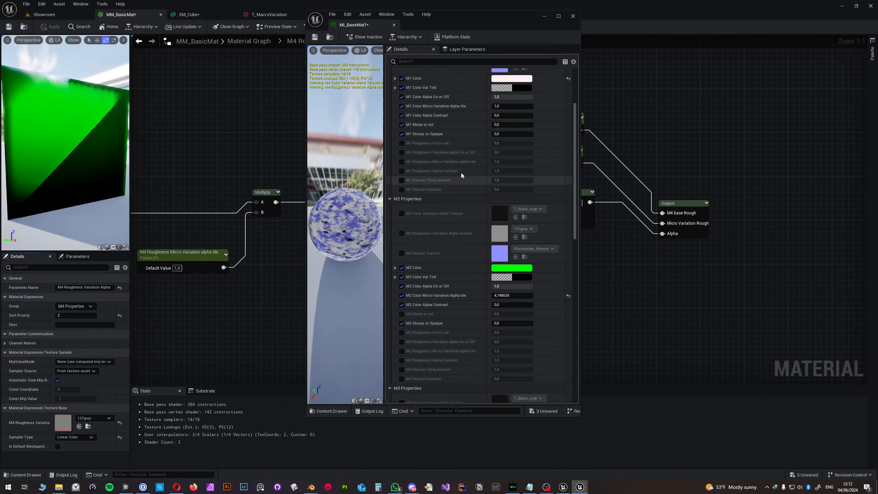
scroll(461, 172, up, 6)
scroll(428, 121, down, 8)
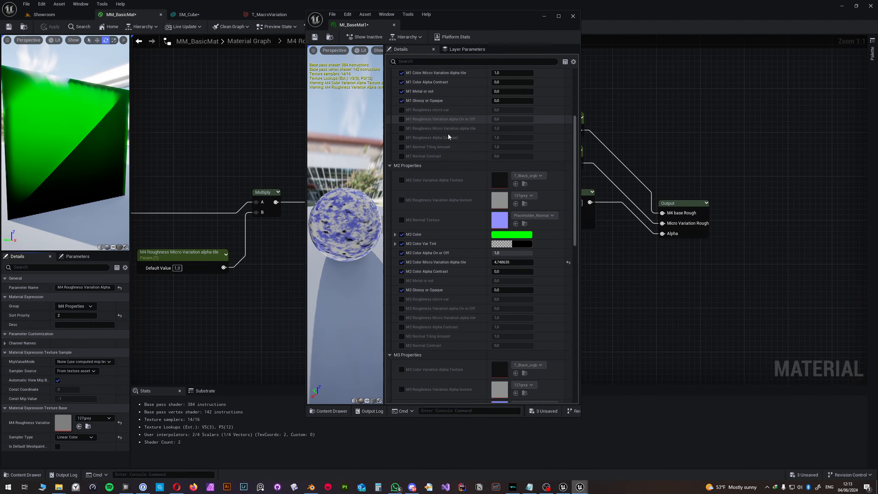
scroll(450, 146, down, 10)
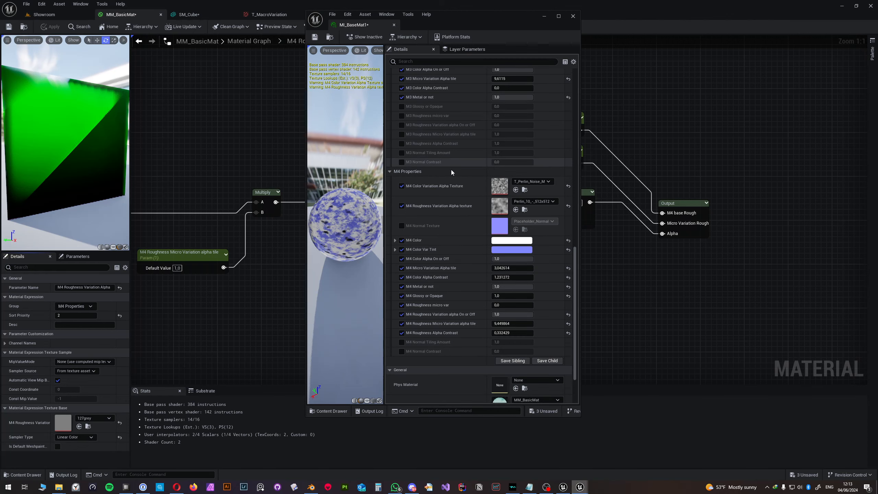
scroll(452, 171, down, 3)
scroll(450, 172, up, 4)
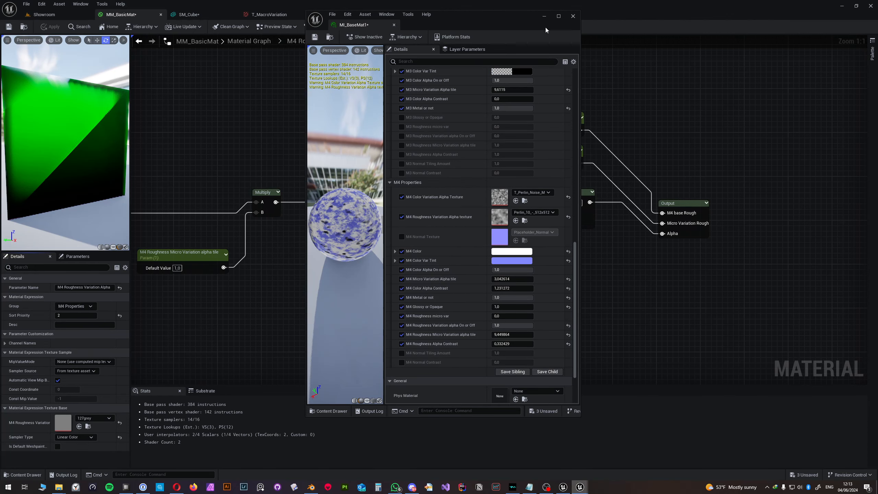
drag(493, 22, 638, 22)
click(688, 17)
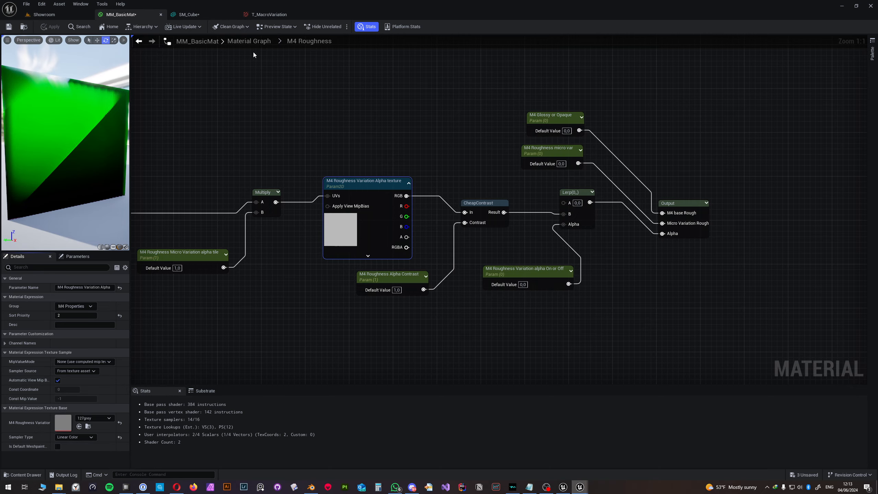
Step: Back in the main material graph, move the reroute node that feeds the M1 to M4 Normal subgraphs closer to them
click(249, 40)
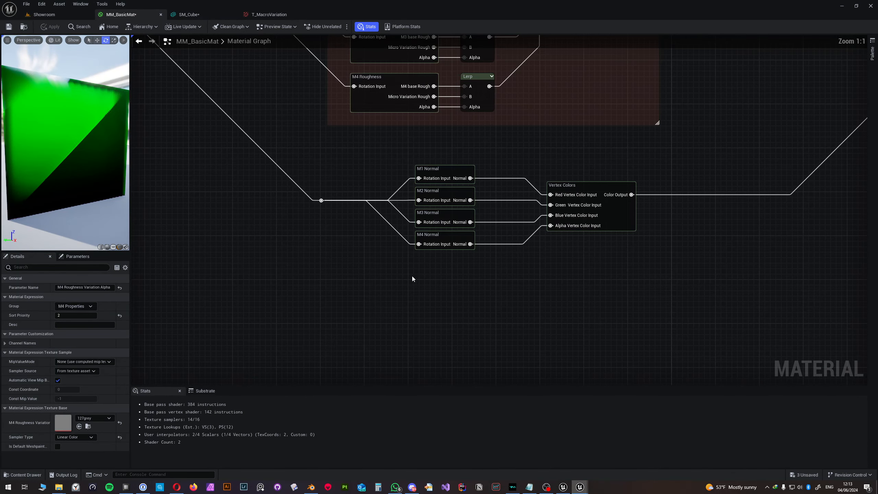
drag(604, 170, 605, 167)
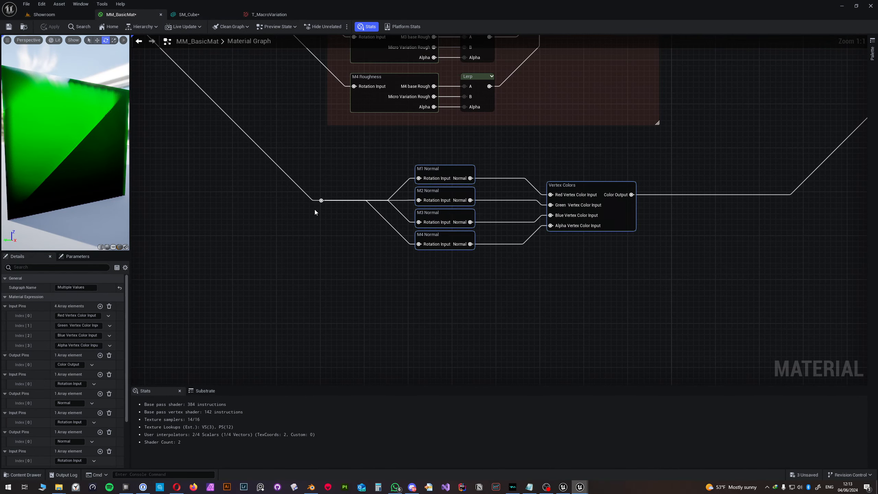
mouse_move(321, 201)
mouse_down()
mouse_move(340, 201)
mouse_move(346, 235)
mouse_move(334, 209)
mouse_up()
click(326, 189)
drag(300, 187, 361, 213)
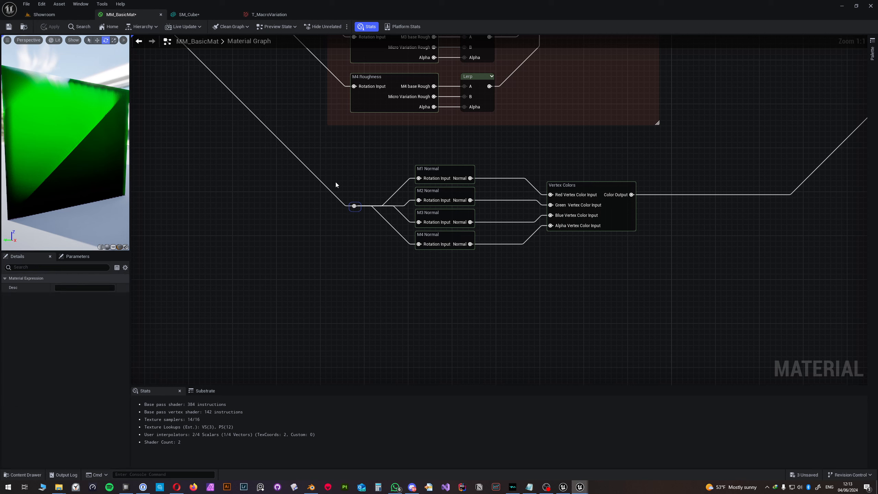
Step: Group the reroute node, the four Normal subgraphs and their Vertex Colors node in a comment titled Normal Nodes
drag(323, 137, 518, 248)
drag(663, 299, 663, 298)
key(c)
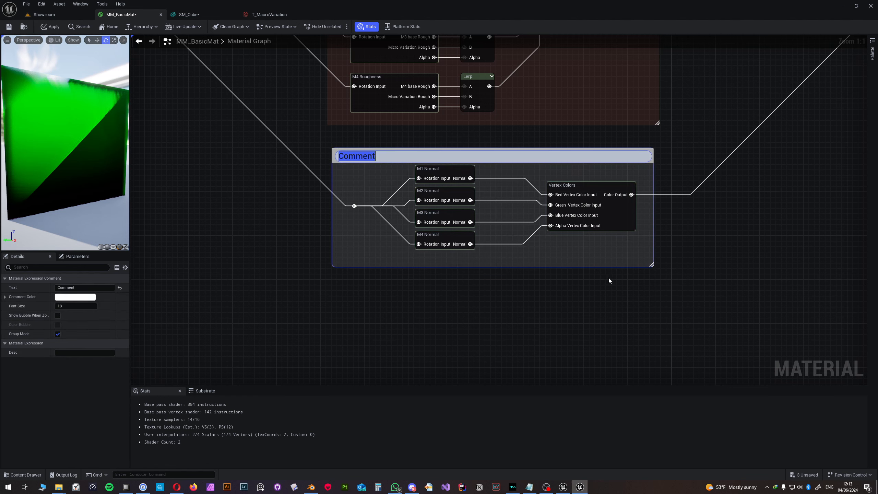
text(Normal Nodes)
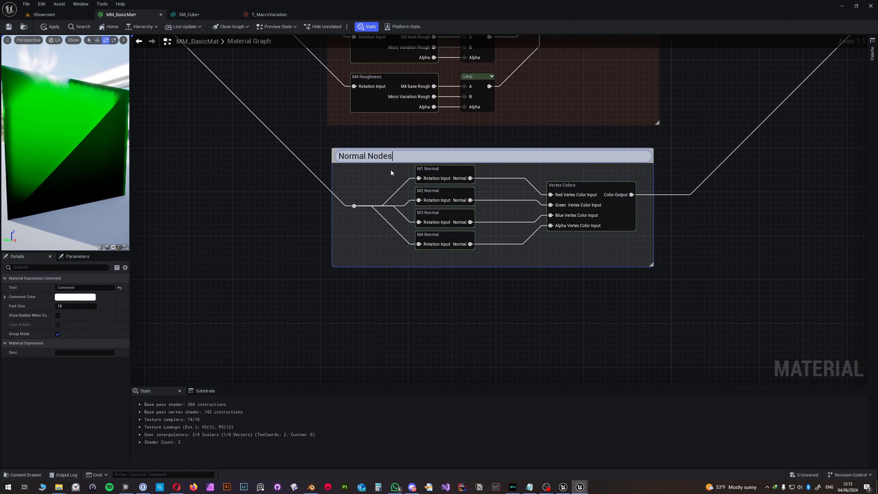
key(Return)
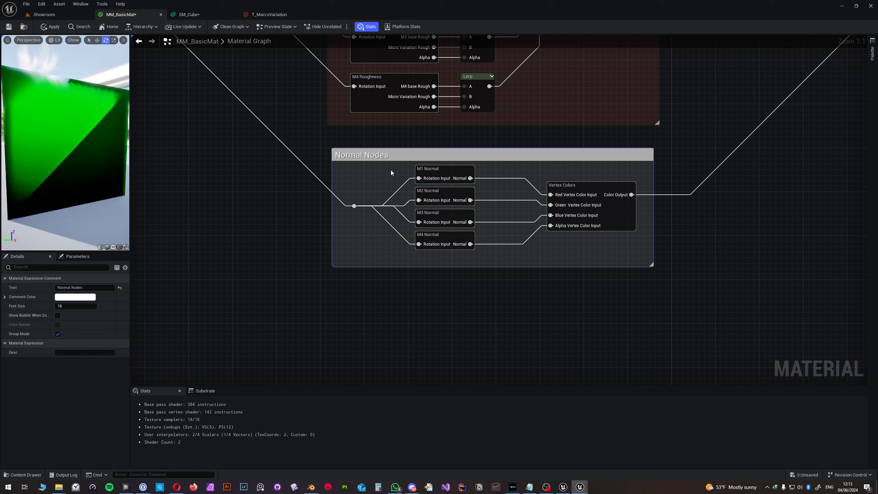
Step: Align the Normal Nodes comment with the Roughness Nodes comment above it and color it blue, sRGB hex 0056FFFF
drag(411, 159, 407, 154)
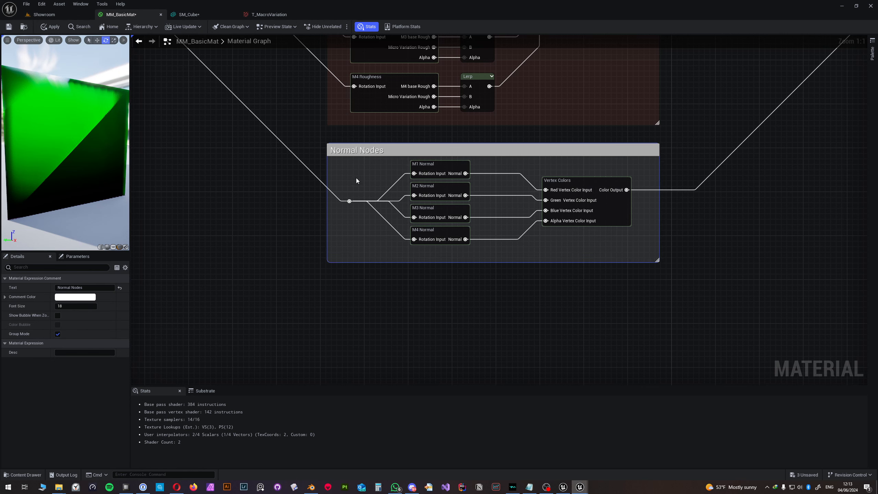
click(77, 296)
click(95, 323)
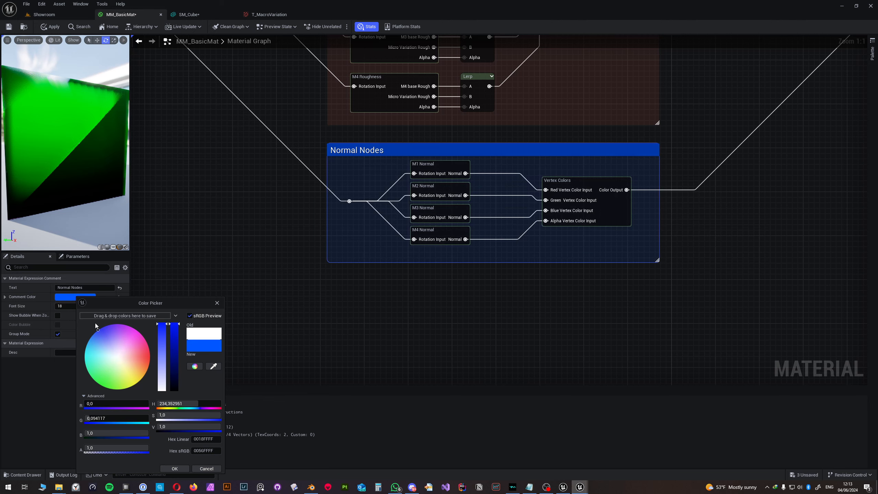
click(362, 279)
Step: Move the MM_BasicMat output node up beside the comment groups, so it sits between the metallic and roughness rows
scroll(412, 256, down, 6)
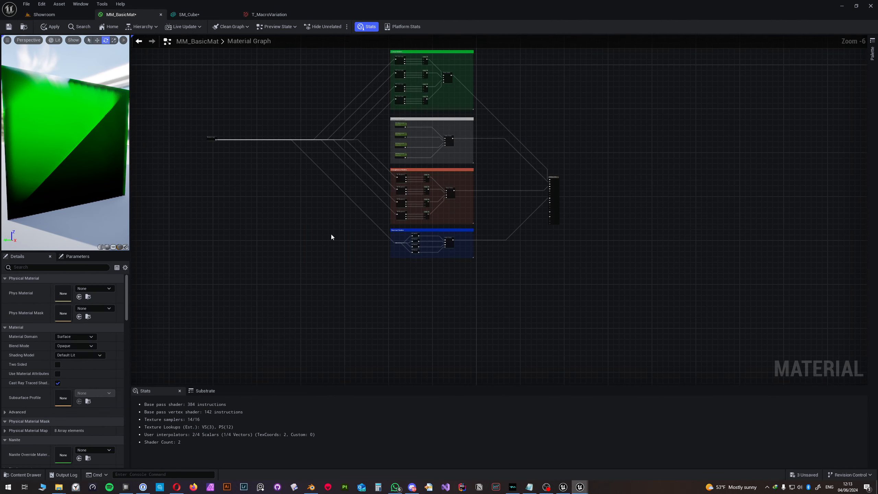
scroll(332, 238, up, 2)
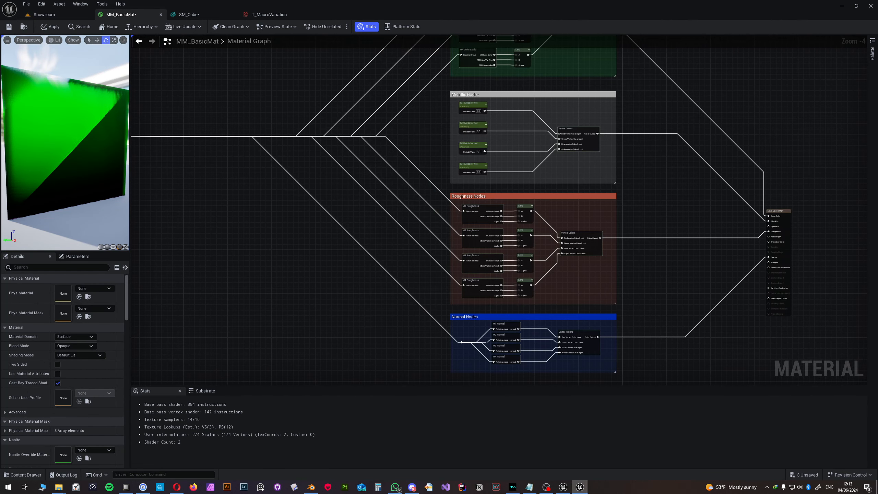
right_drag(708, 280, 679, 284)
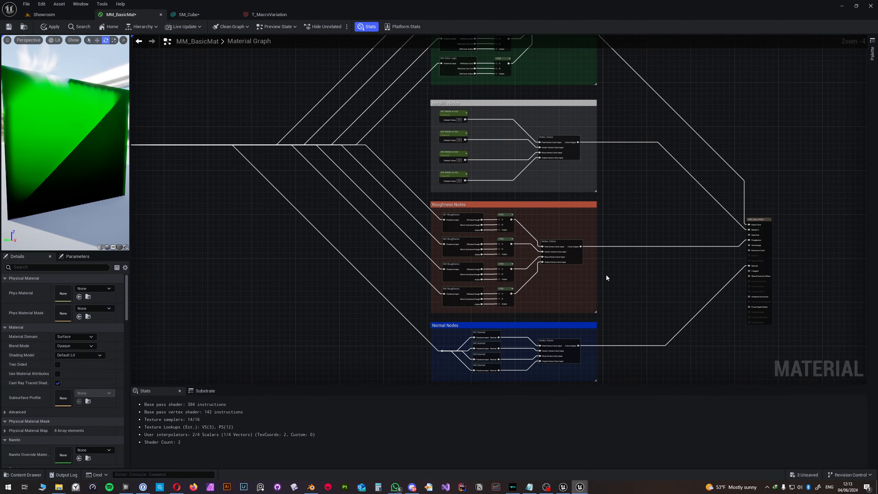
right_drag(577, 221, 419, 234)
drag(602, 234, 591, 175)
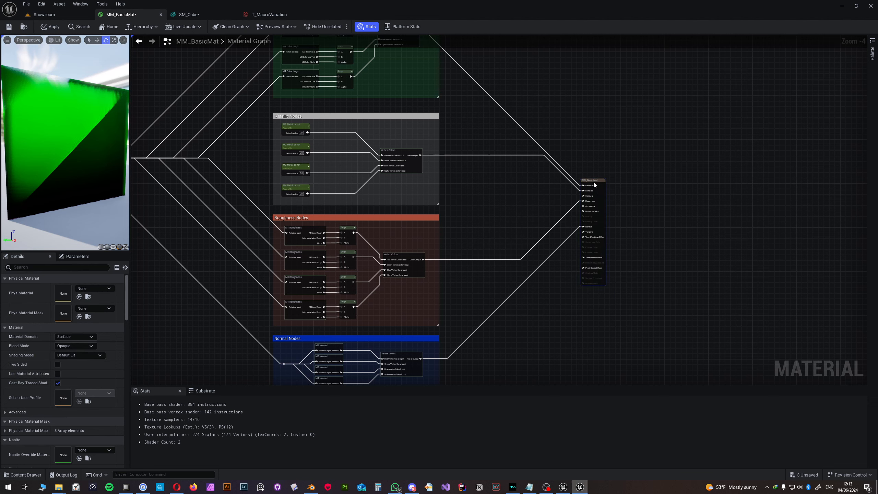
right_drag(433, 207, 547, 195)
Step: Switch to the Showroom level and examine the row of vertex-colored cubes from several angles
click(55, 17)
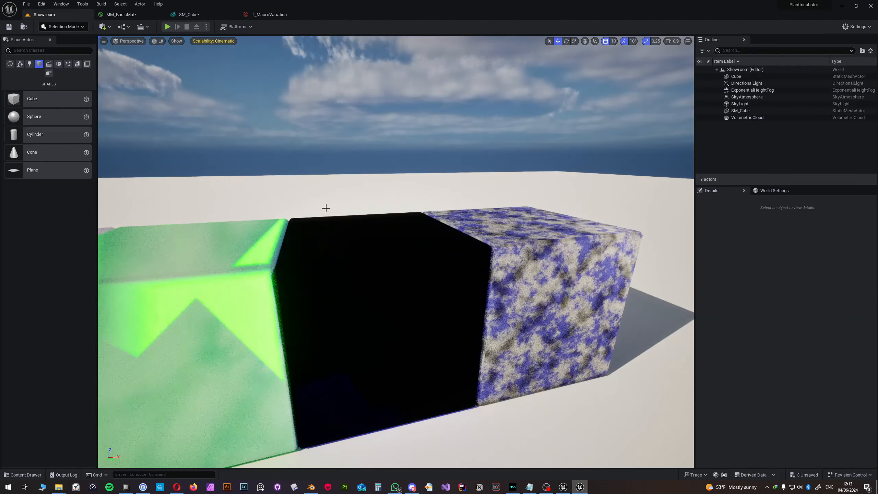
key(a)
right_drag(245, 225, 358, 261)
key(a)
key(s)
key(a)
key(d)
key(w)
key(d)
key(a)
key(a)
key(d)
key(w)
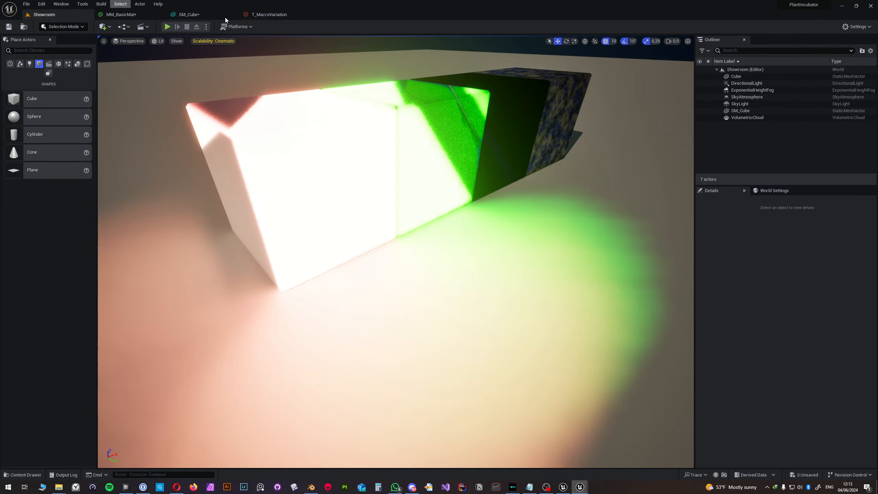
Step: Review how the metallic, roughness and normal groups connect to the MM_BasicMat output, and check the preview cube from another side
click(145, 15)
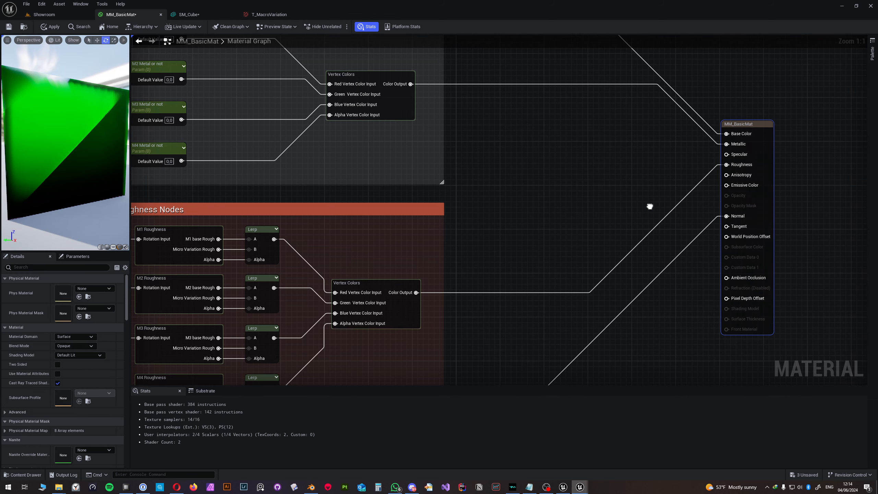
right_drag(649, 204, 632, 196)
drag(46, 195, 92, 180)
scroll(347, 213, down, 1)
scroll(346, 213, down, 3)
scroll(416, 187, up, 5)
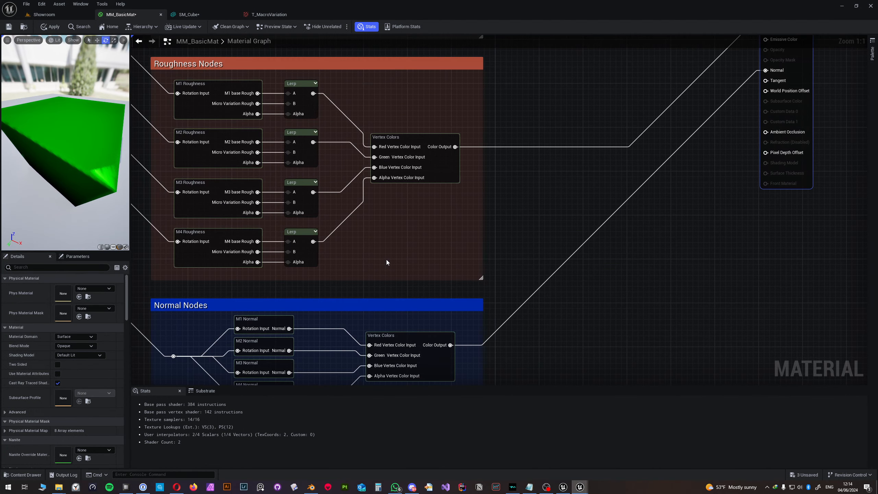
right_drag(386, 260, 451, 186)
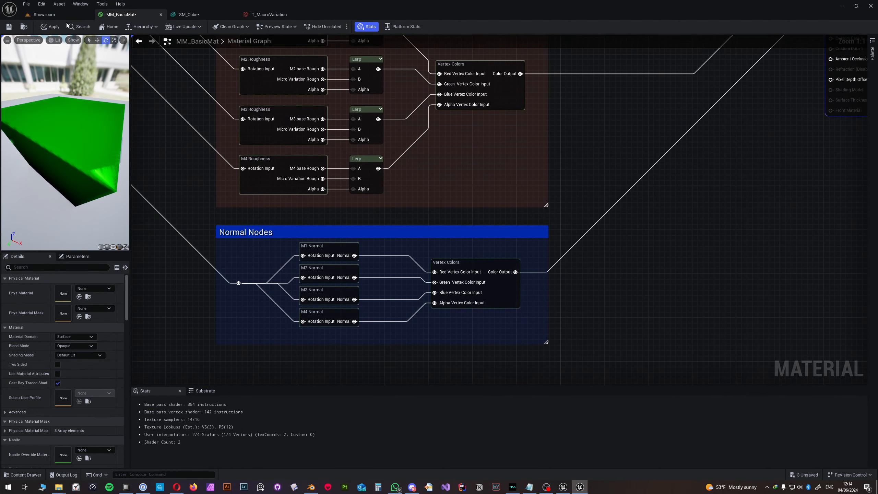
Step: Return to the Showroom level and inspect the lighting on the cubes from a new viewpoint
click(44, 14)
scroll(328, 159, down, 5)
right_drag(349, 176, 90, 121)
key(w)
key(d)
key(d)
key(d)
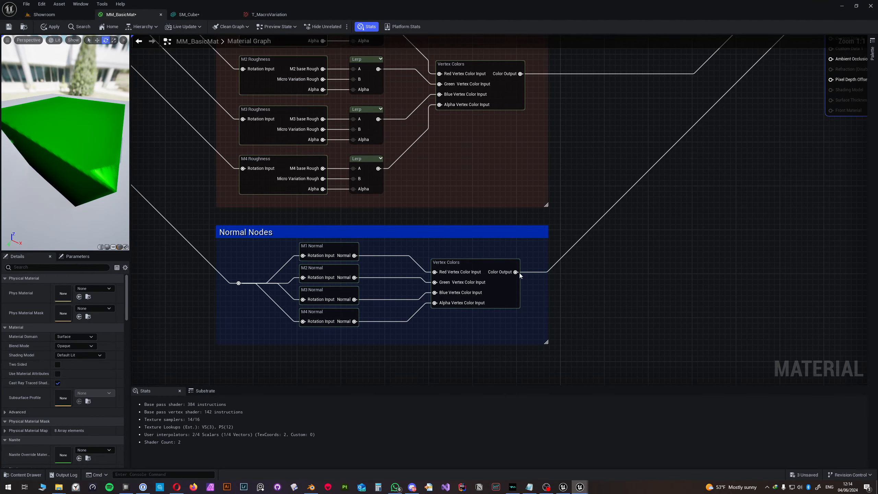
Step: Disconnect the normal Vertex Colors output from the material's Normal input, apply, compare the Showroom cubes, and reconnect it
alt+click(518, 273)
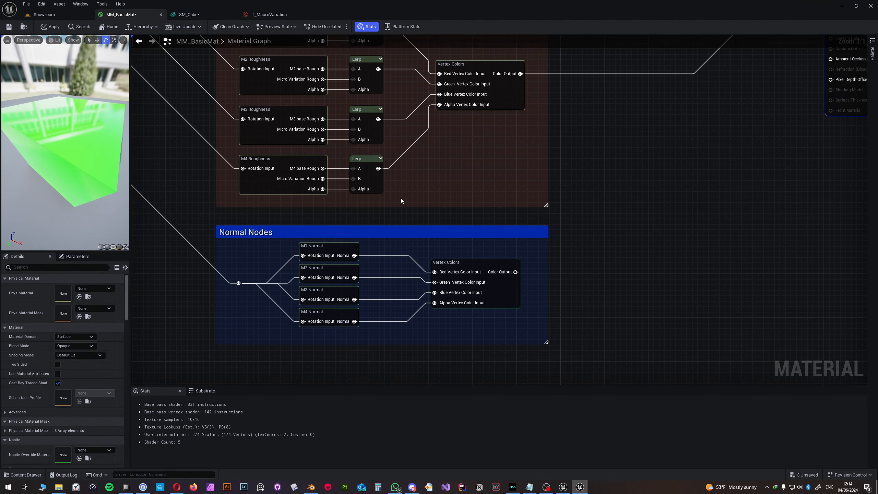
click(49, 28)
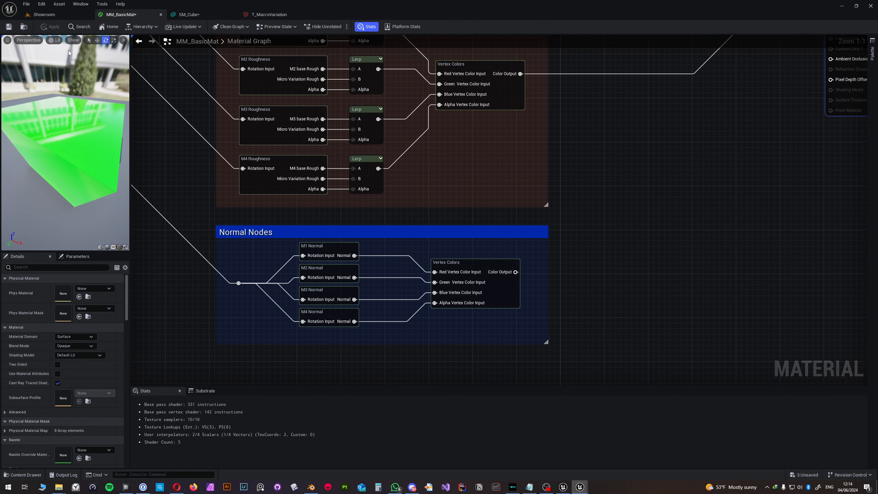
click(47, 17)
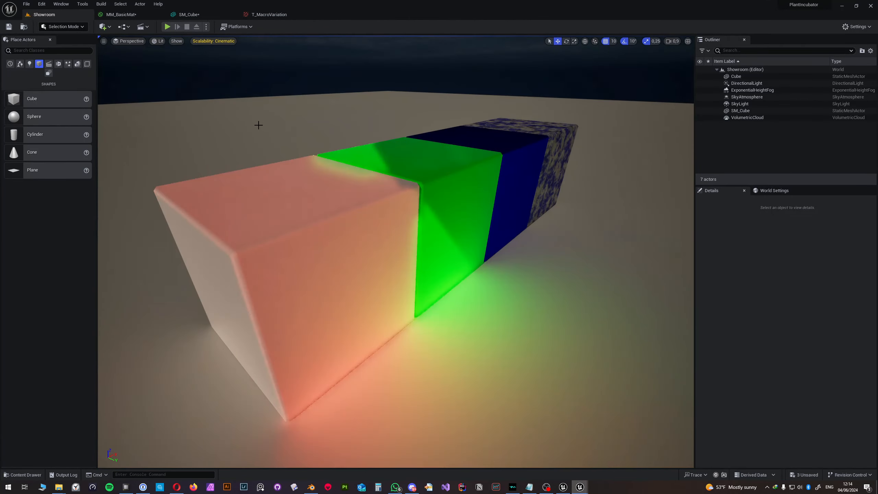
scroll(290, 139, down, 5)
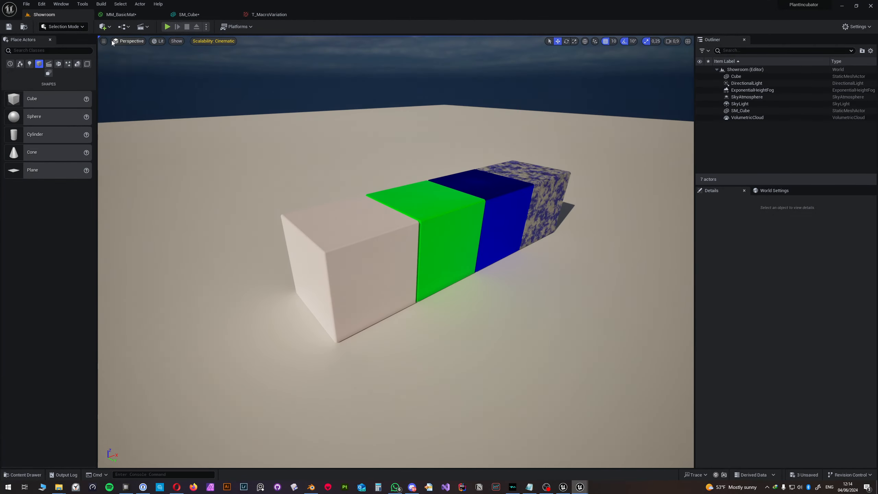
click(118, 15)
drag(515, 273, 827, 246)
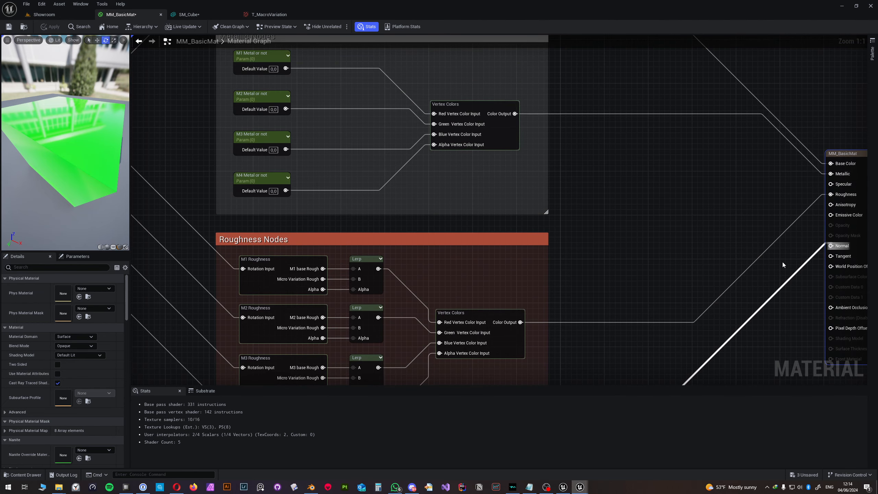
Step: In the M1 Normal subgraph, assign Placeholder_Normal from /Bridge/MSPresets/MSTextures to M1 Normal Texture, apply it and check the Showroom cubes
mouse_move(783, 265)
right_down()
mouse_move(768, 88)
mouse_move(552, 117)
right_up()
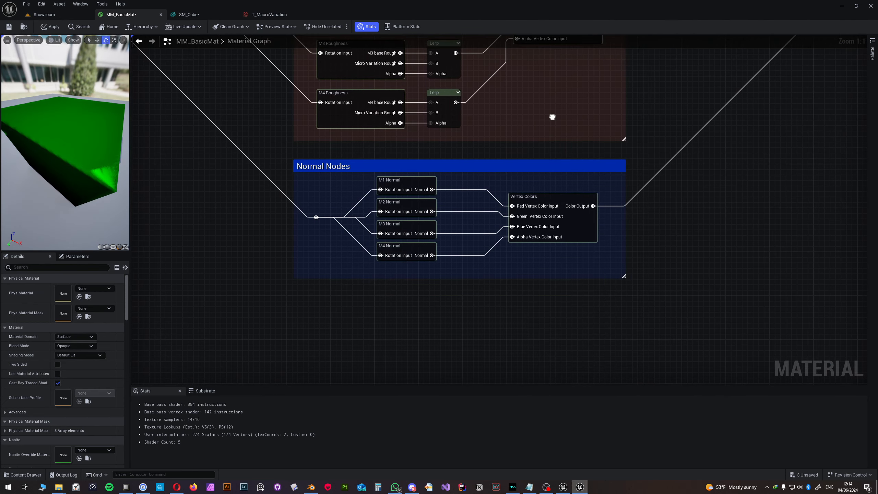
double_click(396, 176)
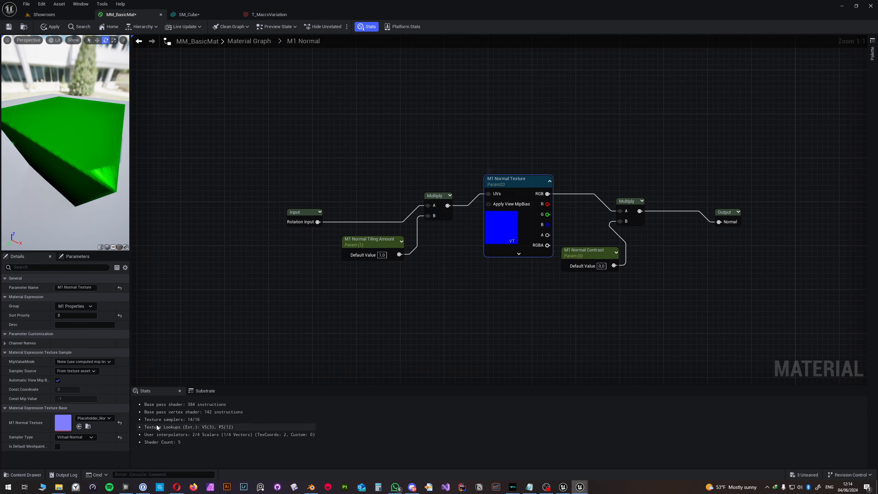
click(96, 419)
mouse_move(117, 357)
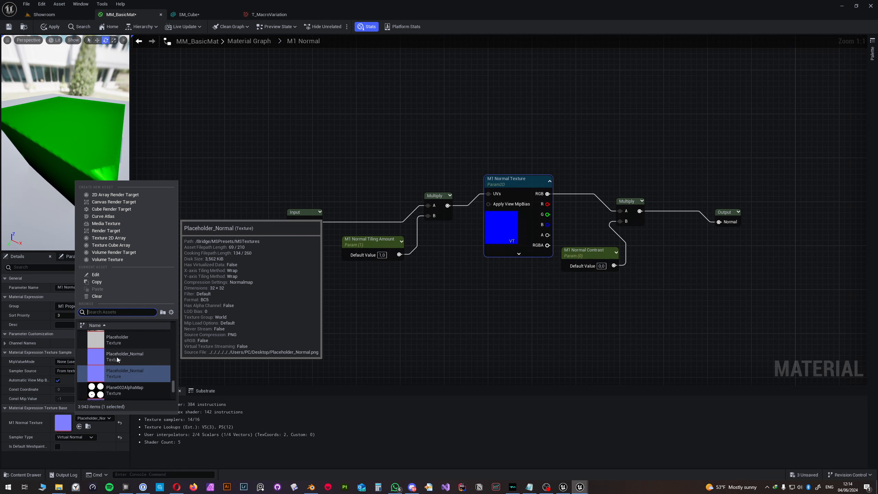
click(116, 357)
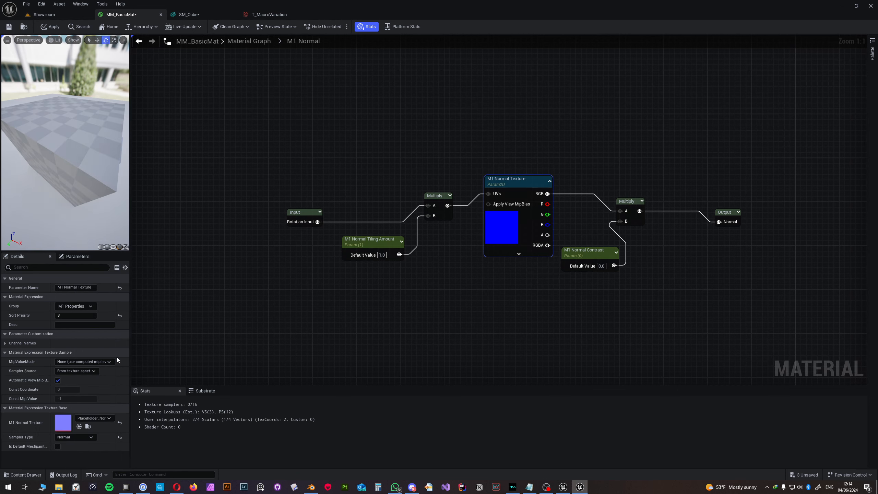
click(50, 27)
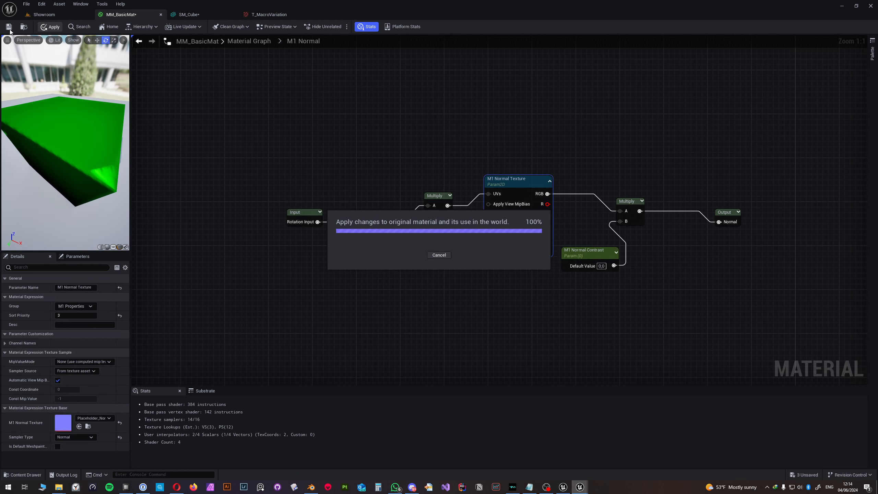
click(45, 17)
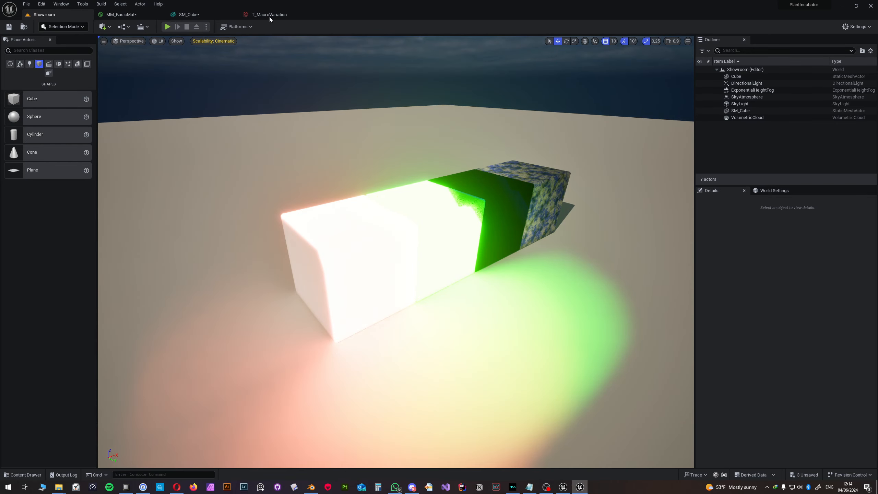
click(123, 14)
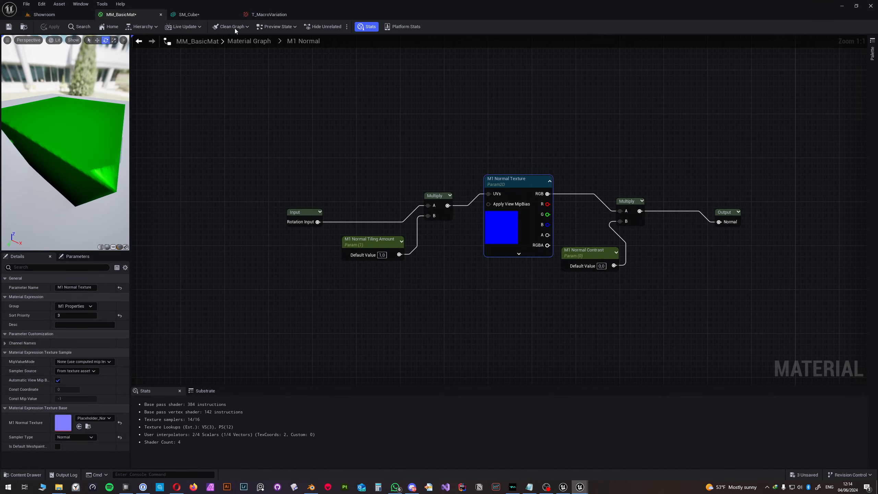
Step: Connect the M1 Normal subgraph's output directly to the material's Normal input and check the cubes in the Showroom level
click(256, 41)
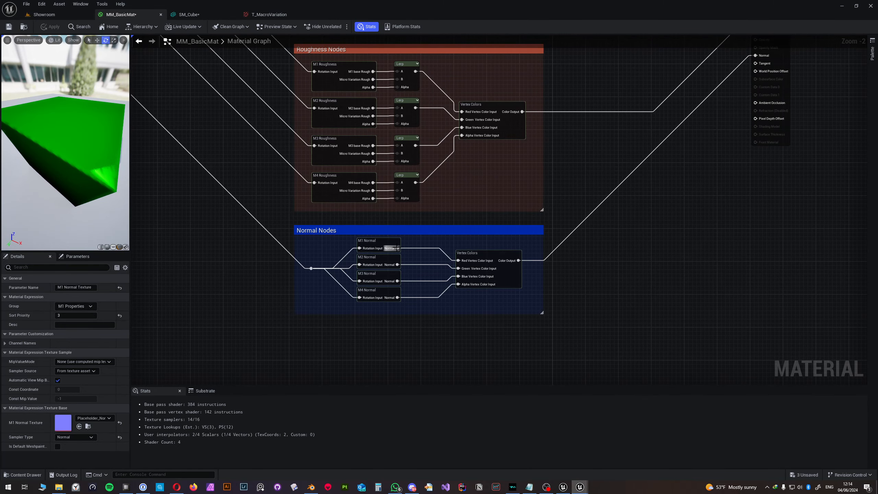
drag(398, 248, 755, 56)
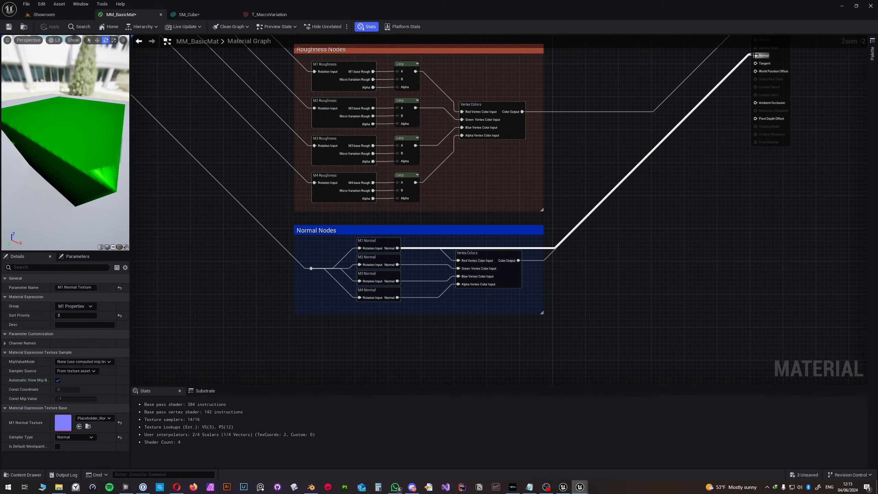
click(43, 15)
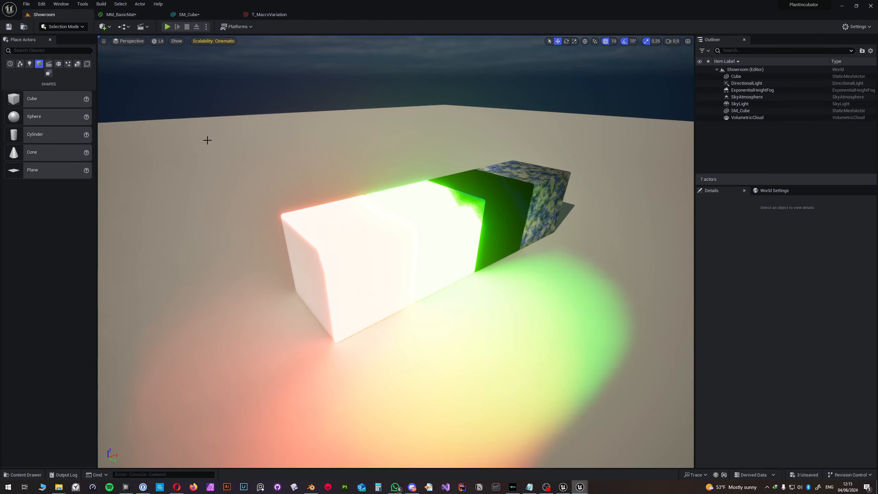
Step: In MM_BasicMat's M1 Normal subgraph, assign BaseFlattenNormalMap to M1 Normal Texture, apply the change and save the material
click(270, 15)
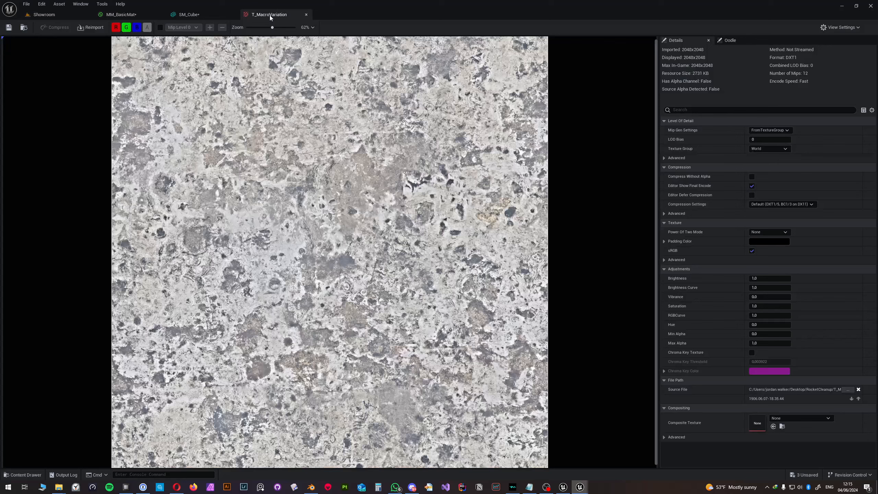
click(121, 14)
double_click(388, 245)
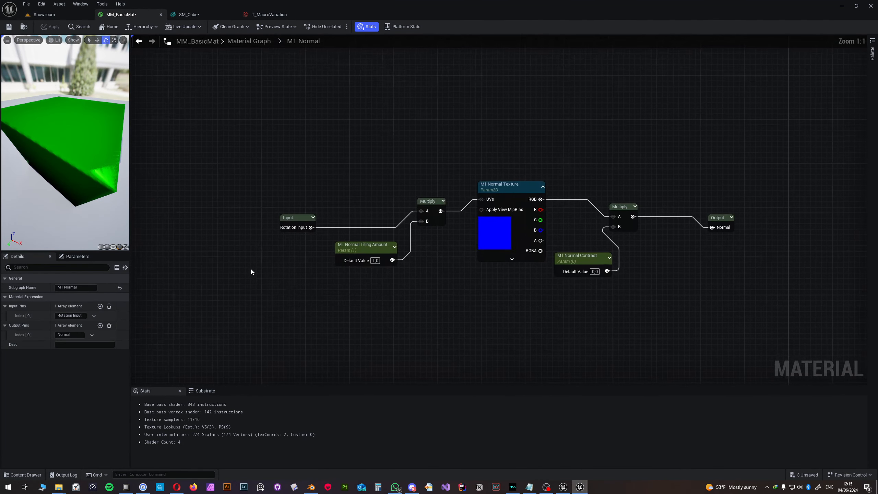
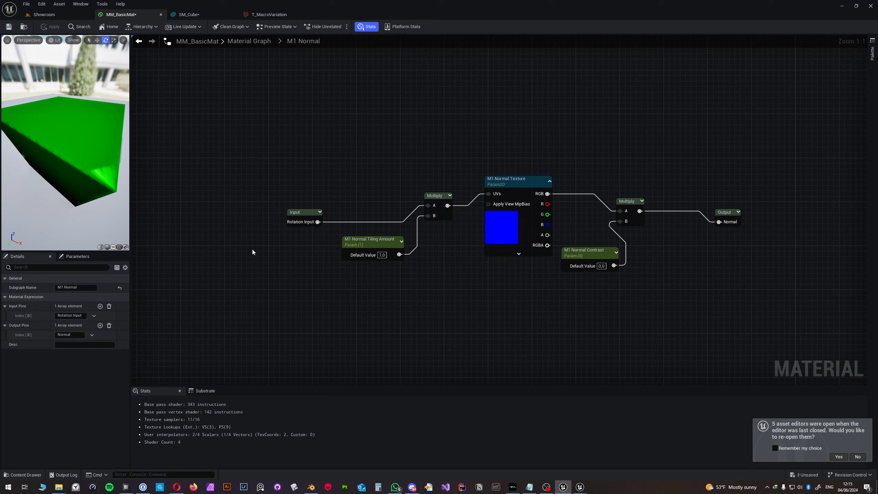
click(511, 179)
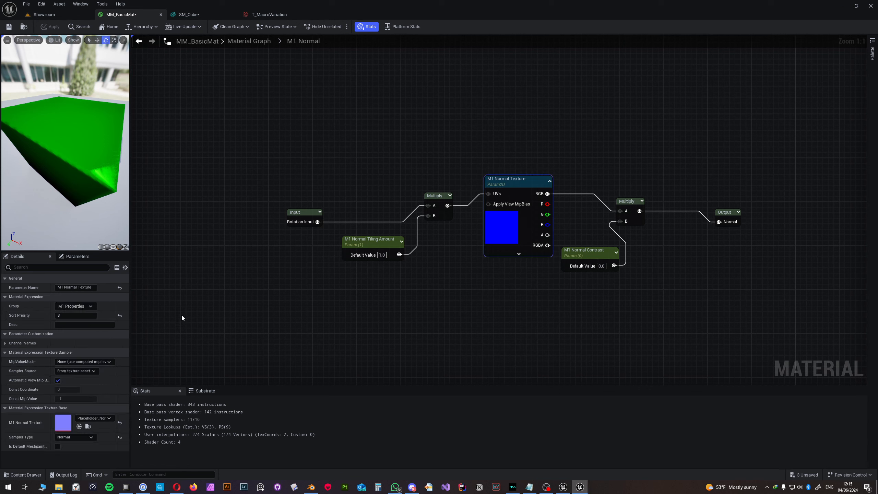
click(93, 419)
text(basefla)
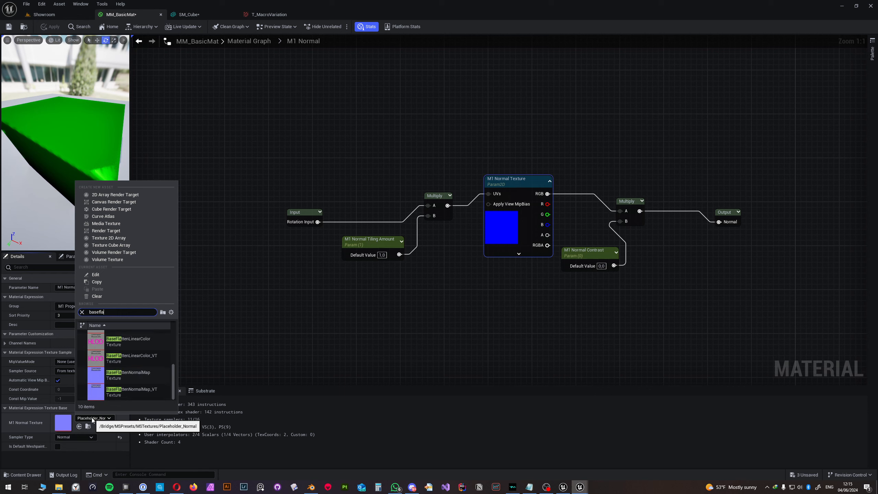
click(141, 374)
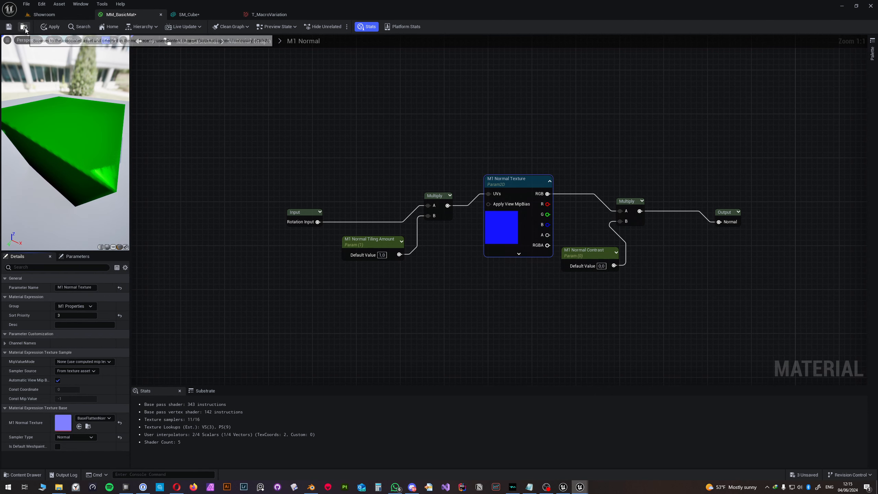
click(50, 27)
click(9, 27)
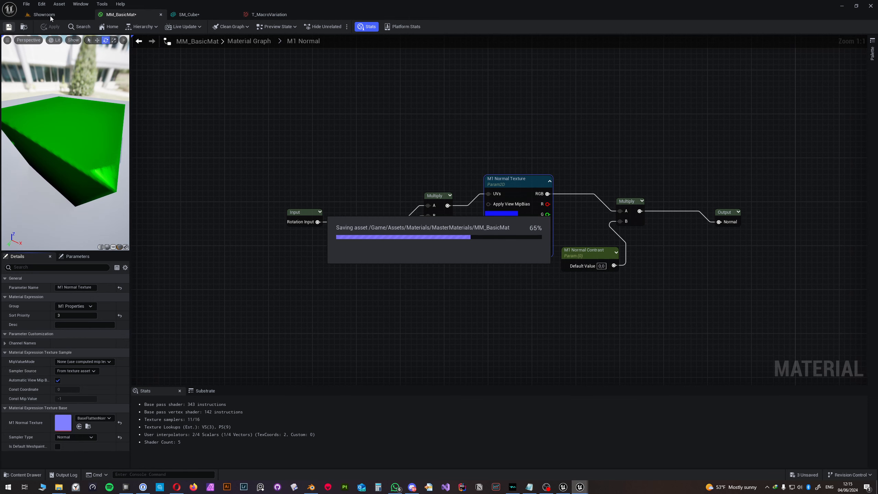
Step: Return to the Showroom level and check the cubes' shading from nearby viewpoints with the new M1 normal map
click(50, 15)
key(w)
mouse_move(268, 181)
right_down()
mouse_move(211, 177)
mouse_move(315, 184)
mouse_move(266, 182)
right_up()
scroll(267, 181, up, 1)
key(a)
key(d)
right_drag(184, 59, 184, 59)
click(159, 14)
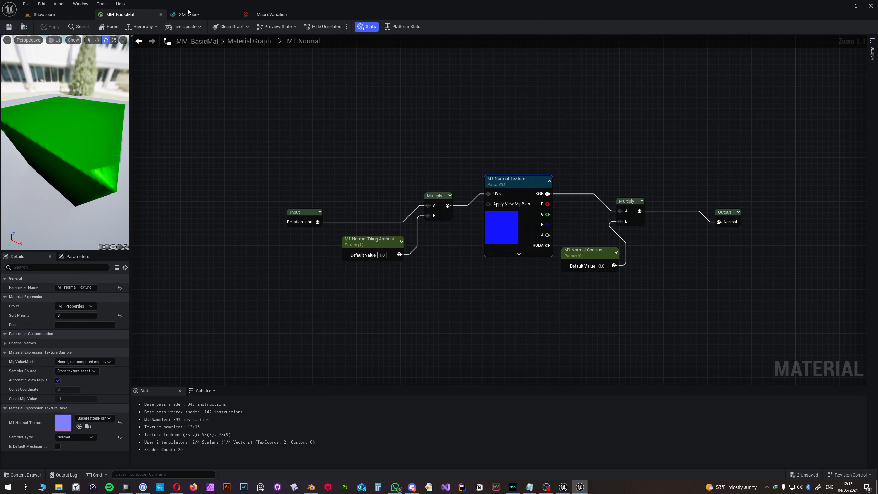
click(54, 15)
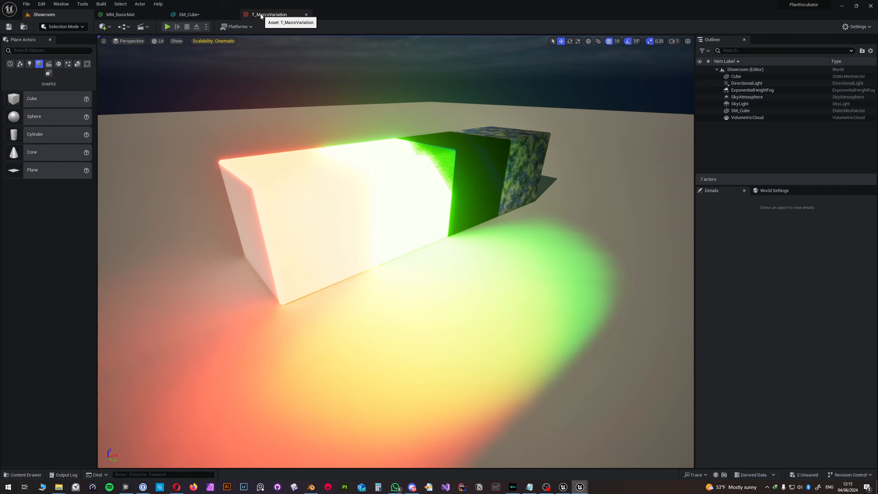
Step: Bring up the MI_BaseMat1 instance beside the level view, enable its M1 Normal Texture override and check the cubes
mouse_move(579, 487)
click(645, 455)
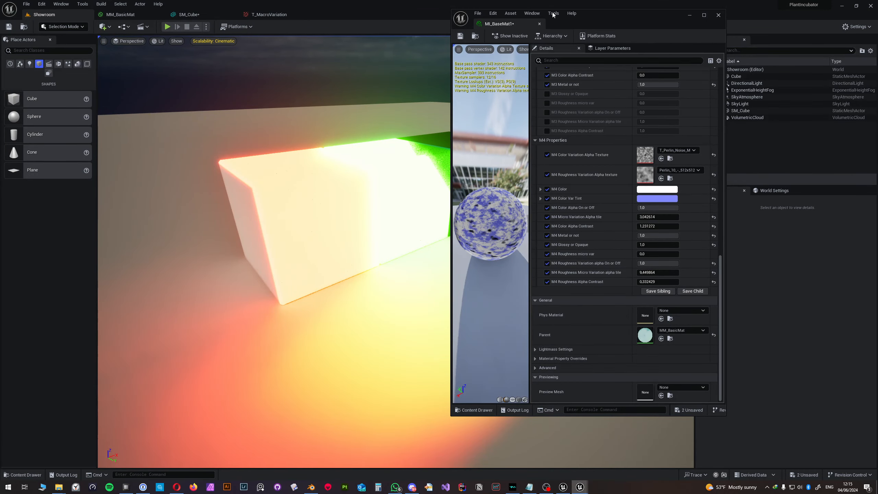
drag(596, 19, 660, 37)
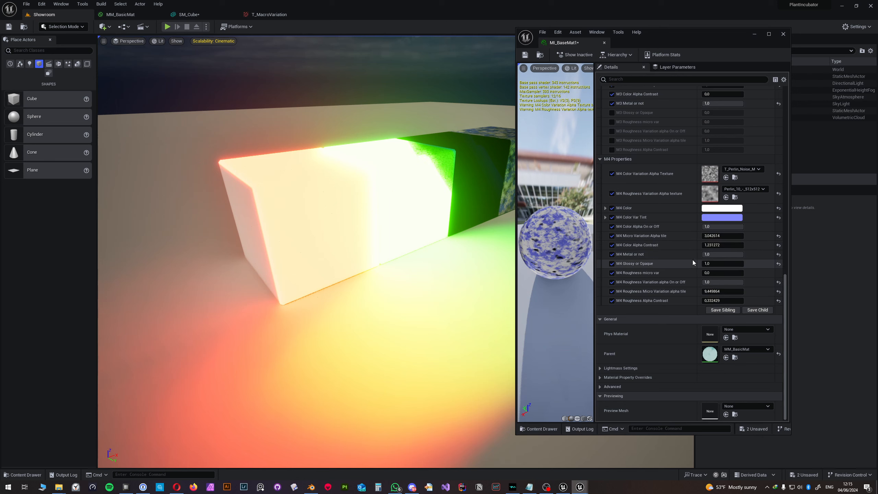
scroll(694, 258, up, 10)
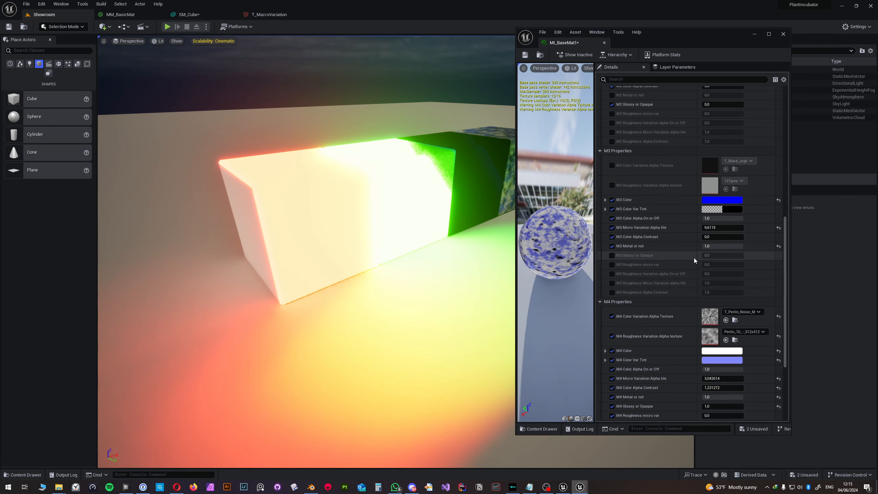
scroll(694, 258, up, 6)
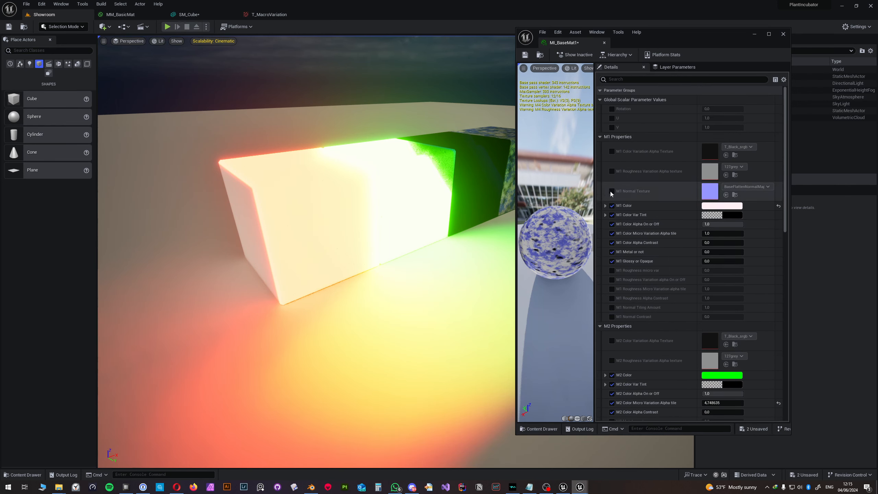
click(611, 191)
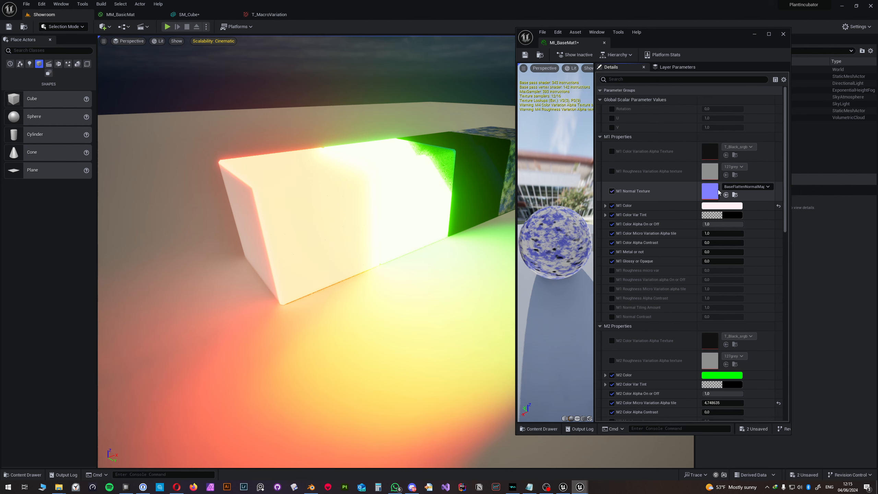
click(735, 187)
click(736, 190)
right_drag(465, 197, 511, 216)
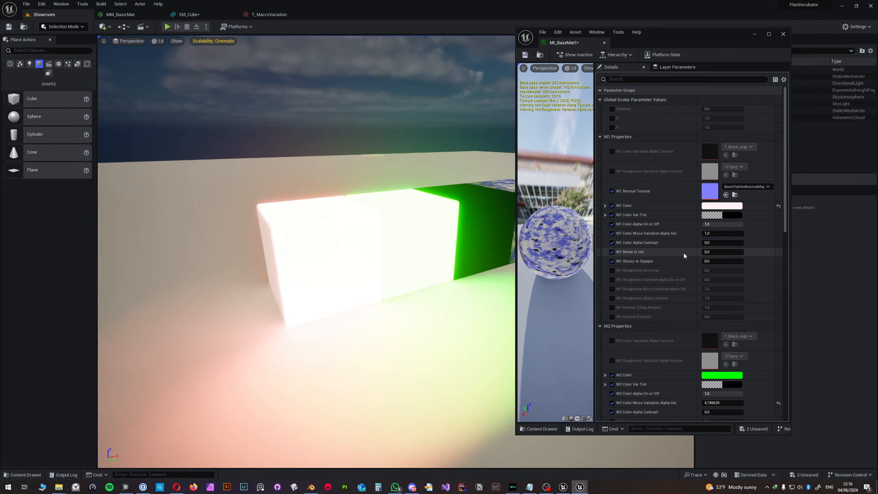
Step: Disable the MI_BaseMat1 overrides from M1 Color Alpha On or Off through M1 Glossy or Opaque and view the cubes
click(612, 243)
click(612, 261)
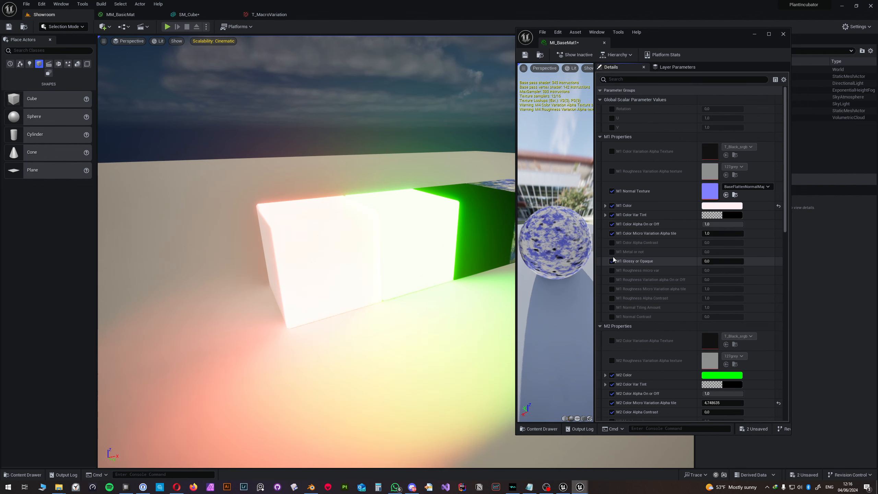
click(612, 234)
click(613, 224)
right_drag(433, 229, 447, 240)
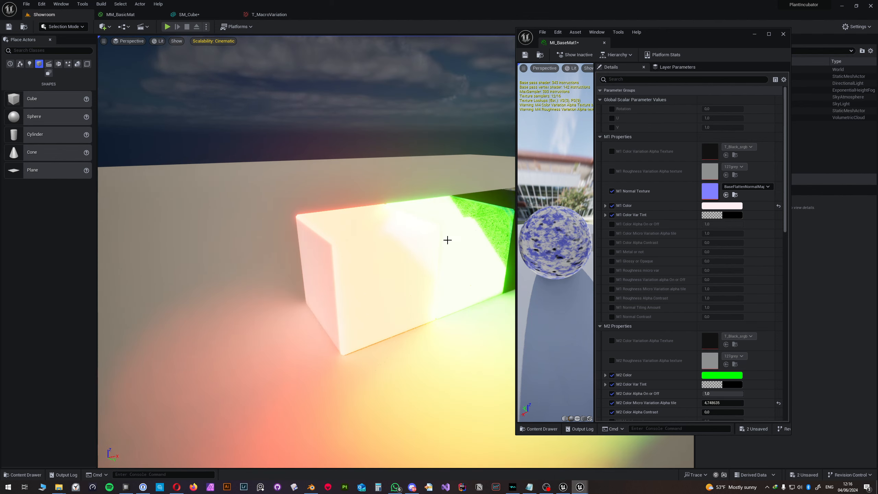
Step: Try BaseFlattenLinearColor and BaseFlattenEmissiveMap as the instance's M1 Normal Texture, inspect the cubes, and switch back to BaseFlattenNormalMap
click(747, 187)
click(776, 366)
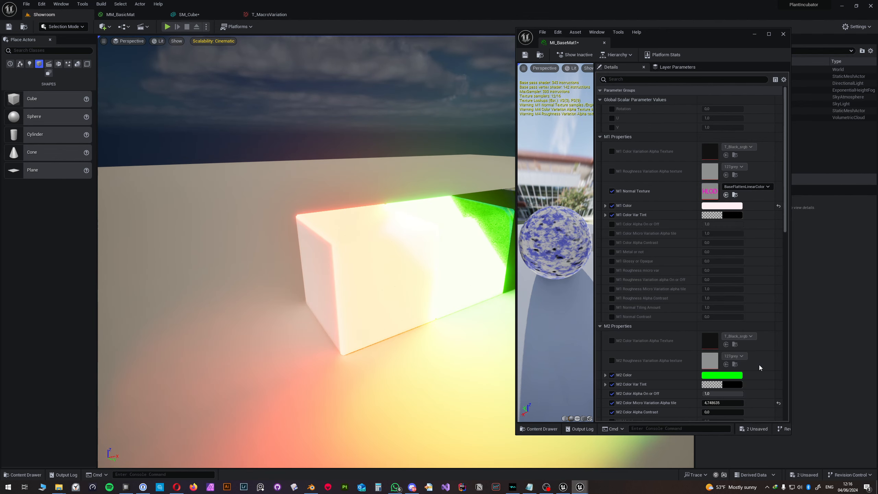
click(747, 187)
click(775, 349)
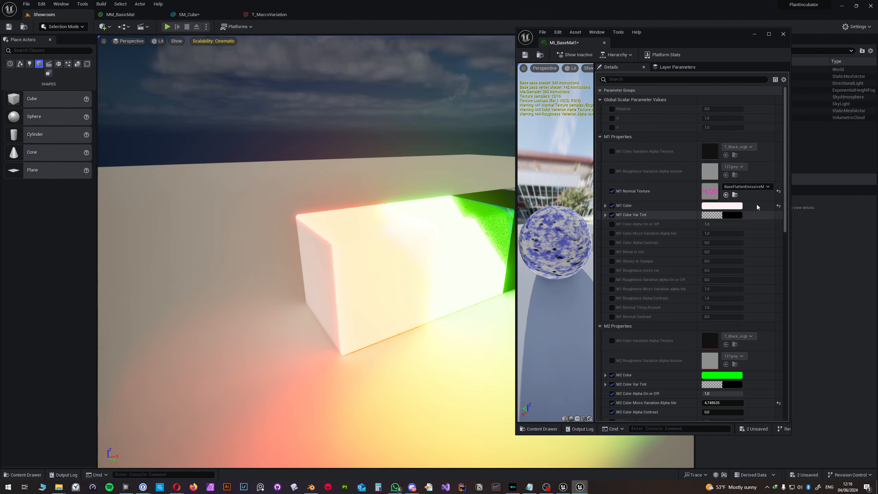
click(747, 186)
right_drag(567, 327, 552, 321)
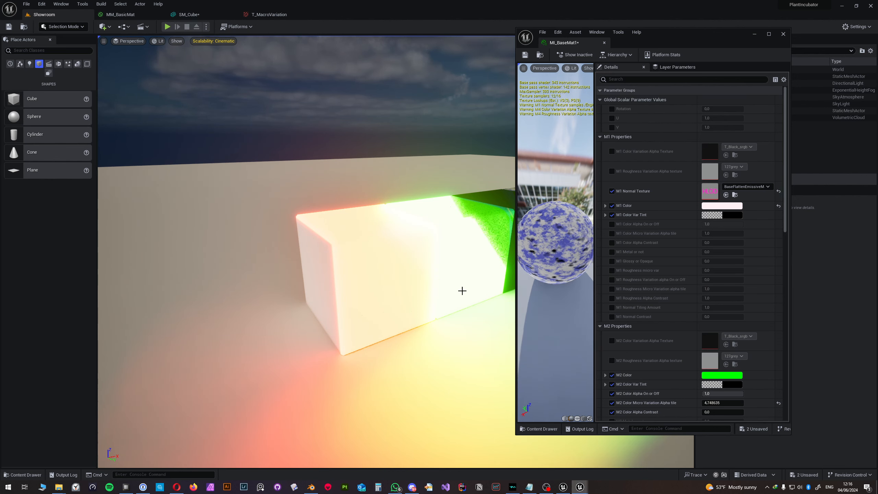
right_drag(463, 290, 472, 283)
click(744, 187)
scroll(768, 379, down, 2)
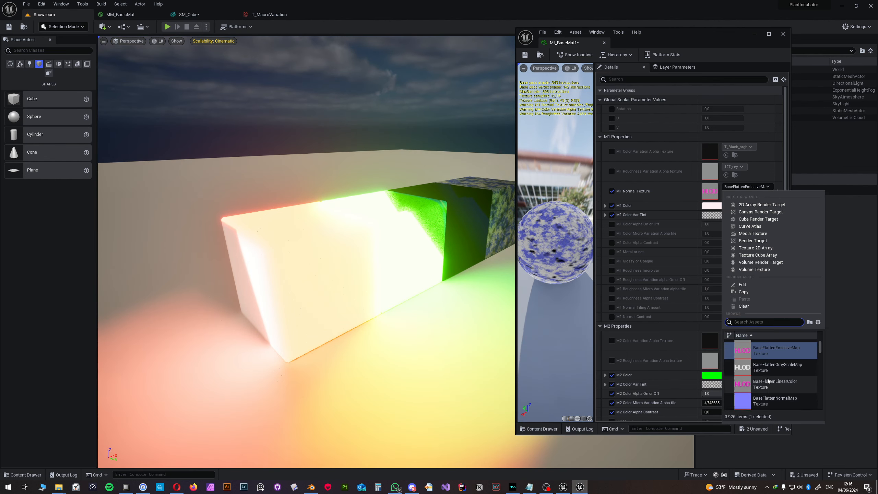
click(772, 395)
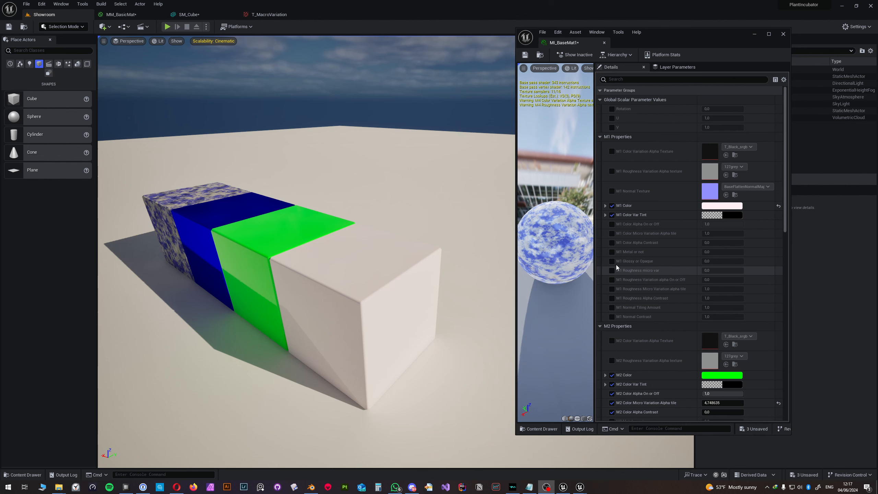
Step: Inspect the cubes from another angle and review the M1 Normal Contrast parameter in the M1 Normal subgraph
right_drag(443, 206, 316, 181)
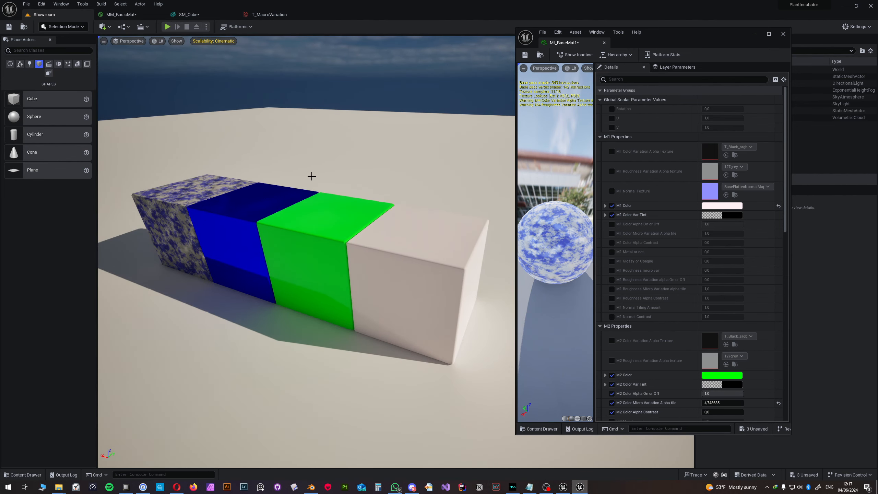
click(119, 15)
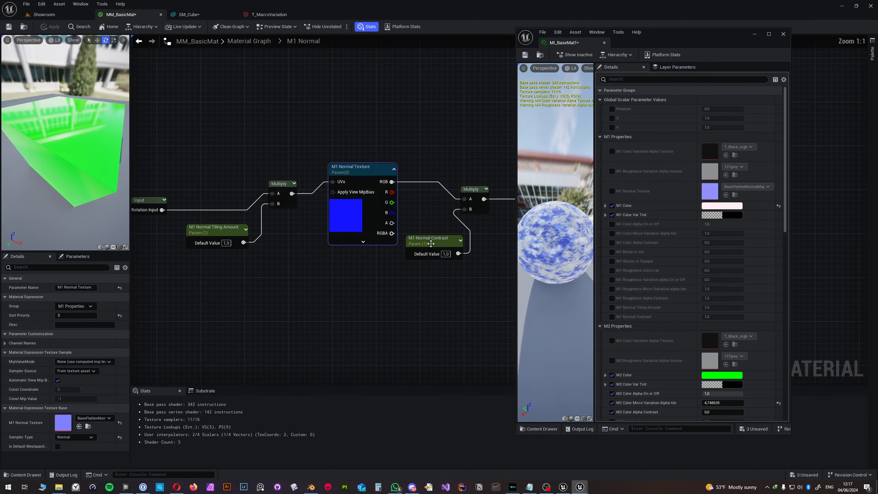
click(430, 244)
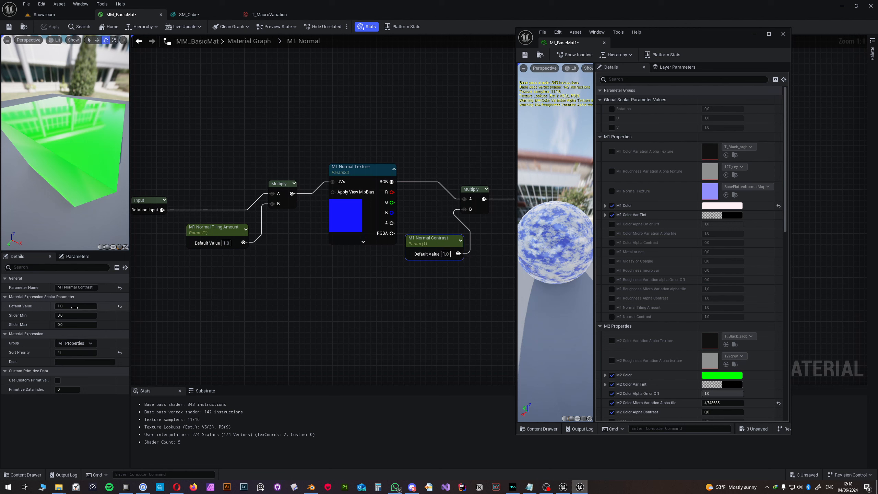
click(168, 309)
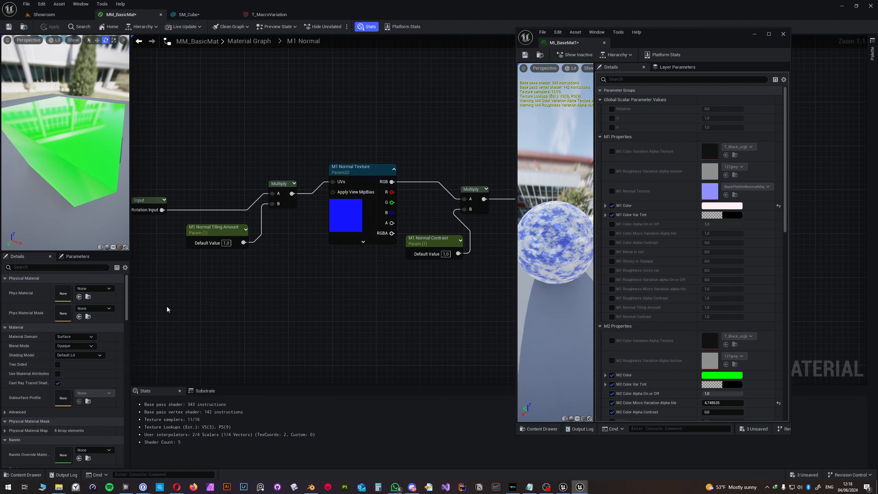
click(440, 242)
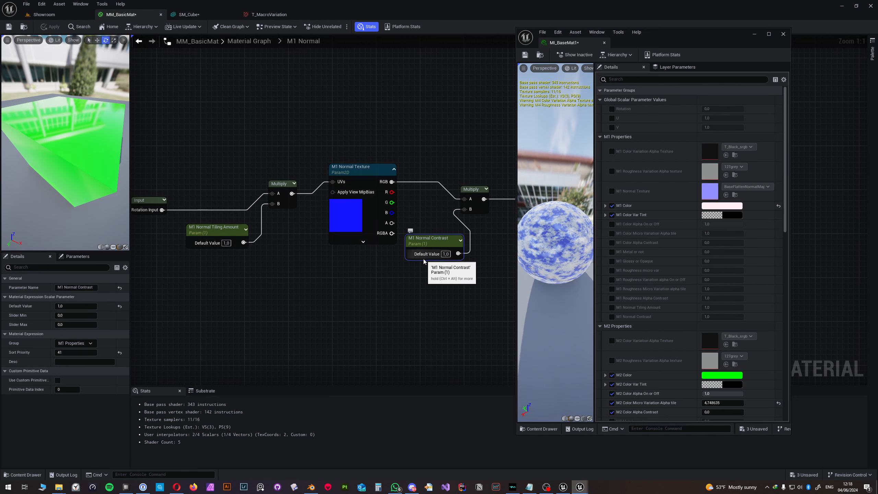
Step: In the M2 Normal subgraph, set M2 Normal Contrast's default to 1, assign BaseFlattenNormalMap to M2 Normal Texture and apply
click(249, 41)
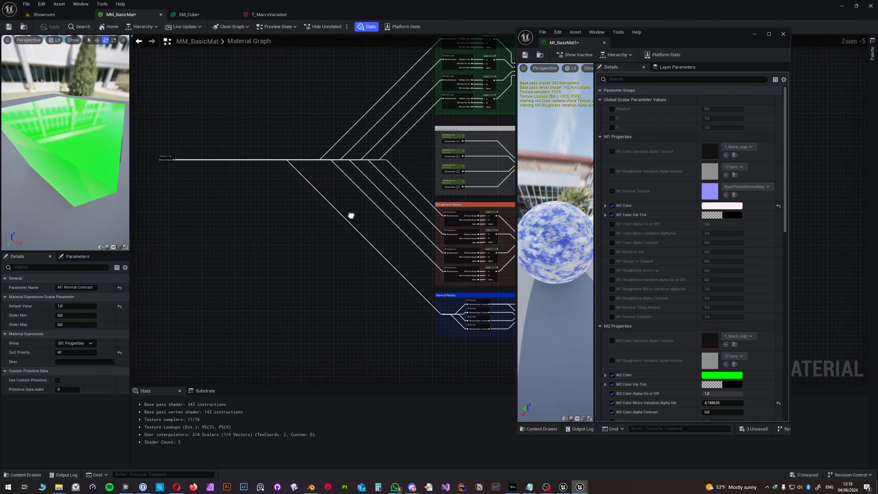
right_drag(351, 216, 197, 175)
scroll(317, 293, up, 5)
double_click(328, 239)
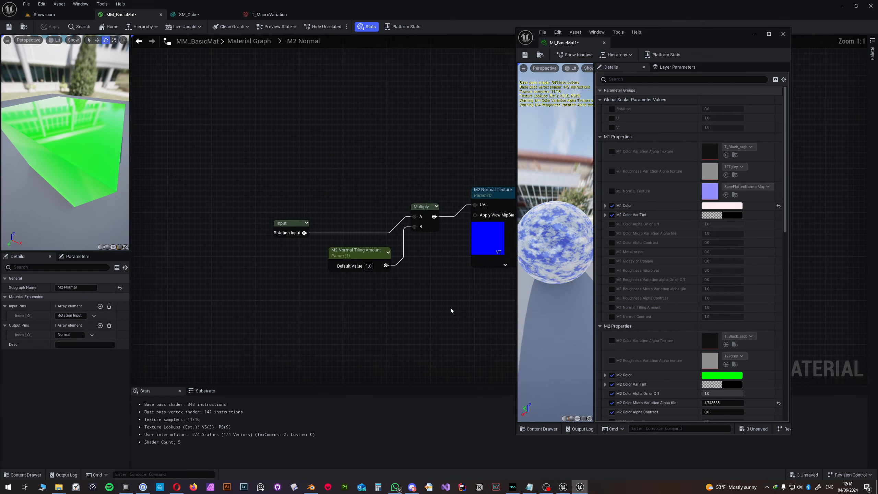
scroll(314, 258, up, 4)
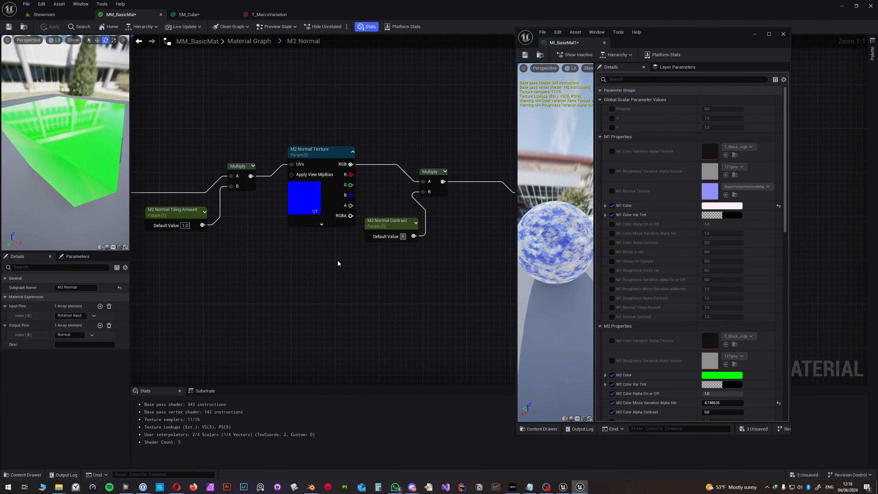
click(320, 182)
click(93, 418)
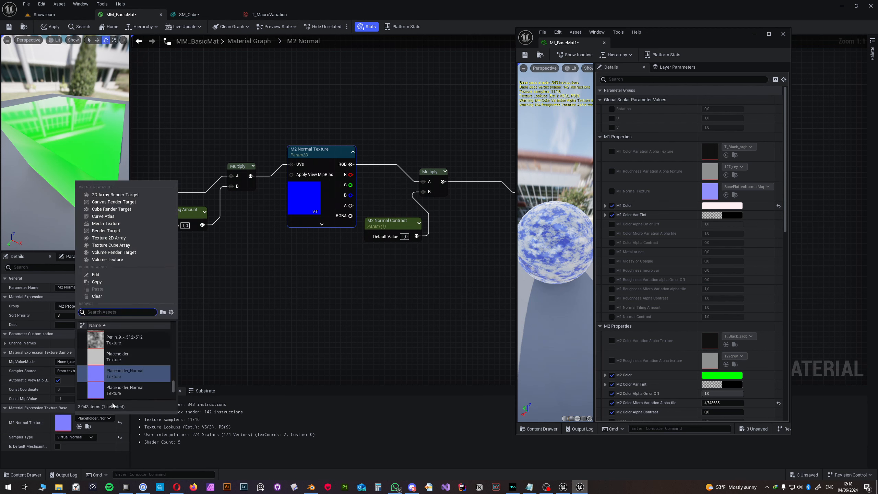
text(baseflatten)
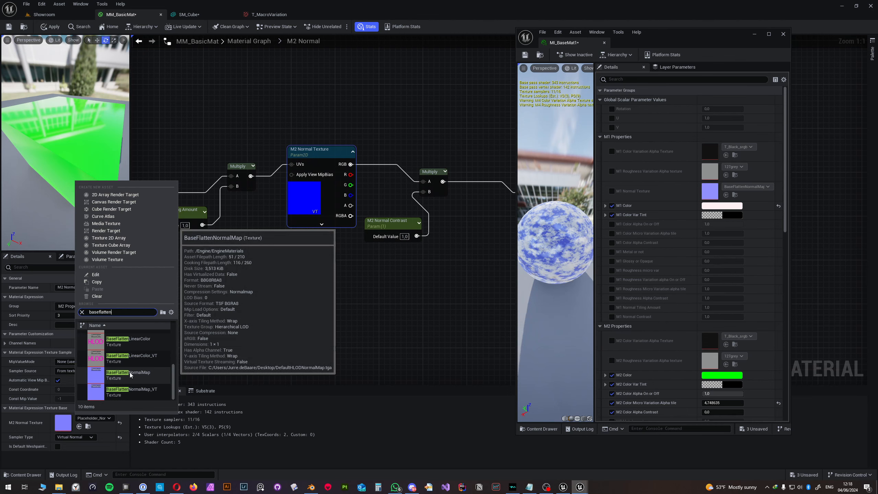
click(129, 373)
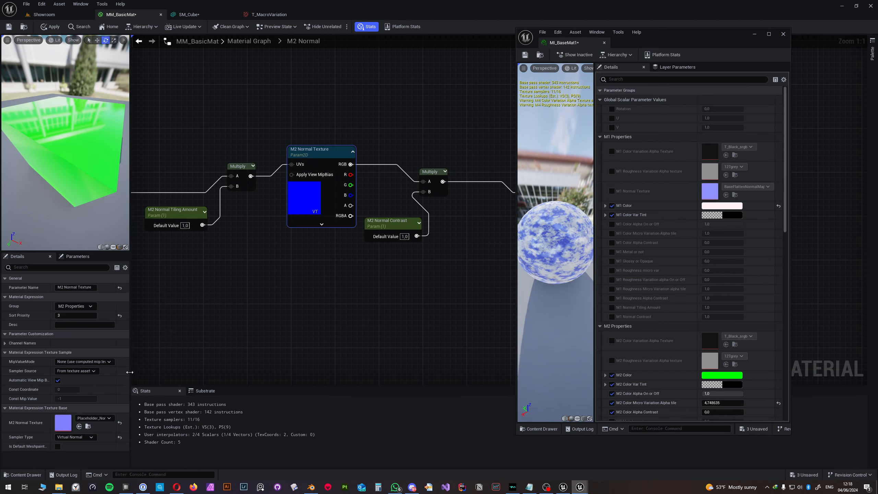
click(44, 30)
Step: In the M3 Normal subgraph, assign BaseFlattenNormalMap to M3 Normal Texture, set M3 Normal Contrast's default to 1 and apply
click(249, 41)
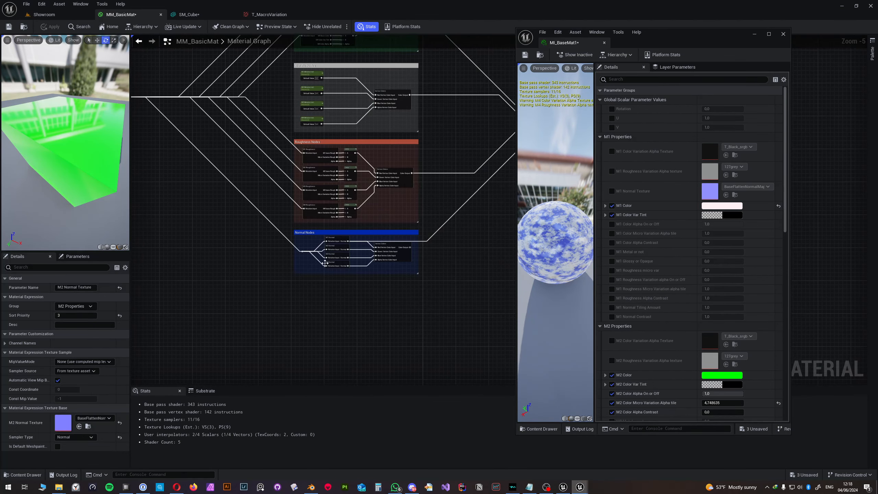
scroll(324, 263, up, 3)
double_click(344, 246)
right_drag(341, 300, 175, 223)
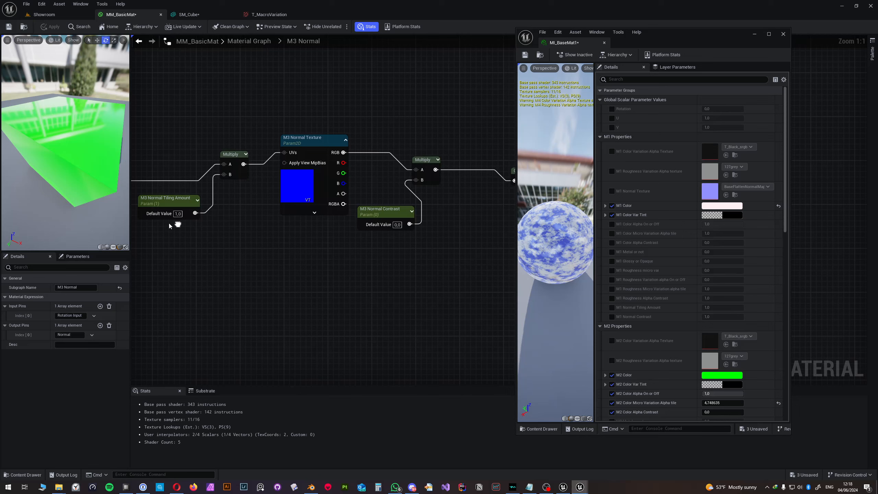
click(292, 175)
click(93, 418)
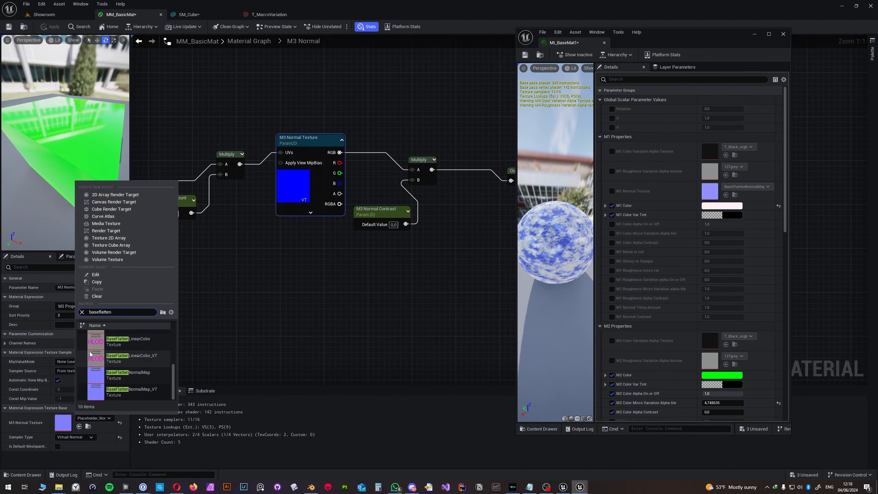
click(125, 376)
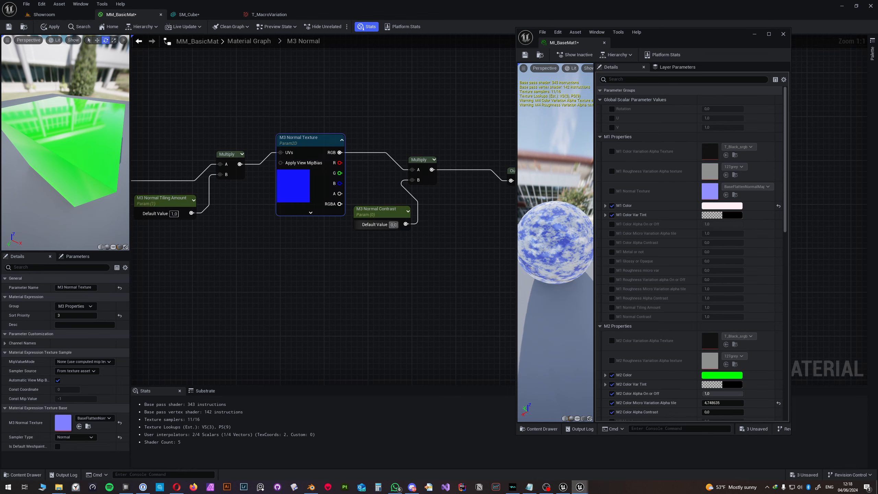
click(382, 268)
click(50, 27)
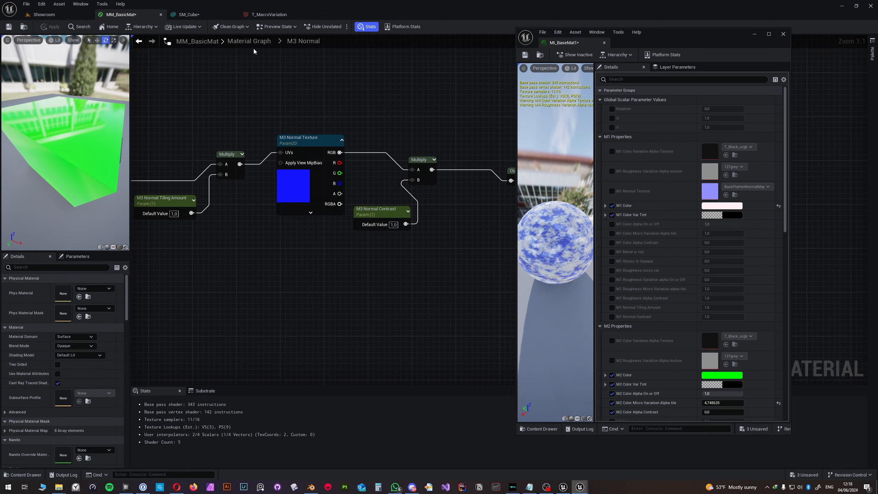
Step: In the M4 Normal subgraph, assign BaseFlattenNormalMap to M4 Normal Texture, set M4 Normal Contrast's default to 1 and apply
click(249, 41)
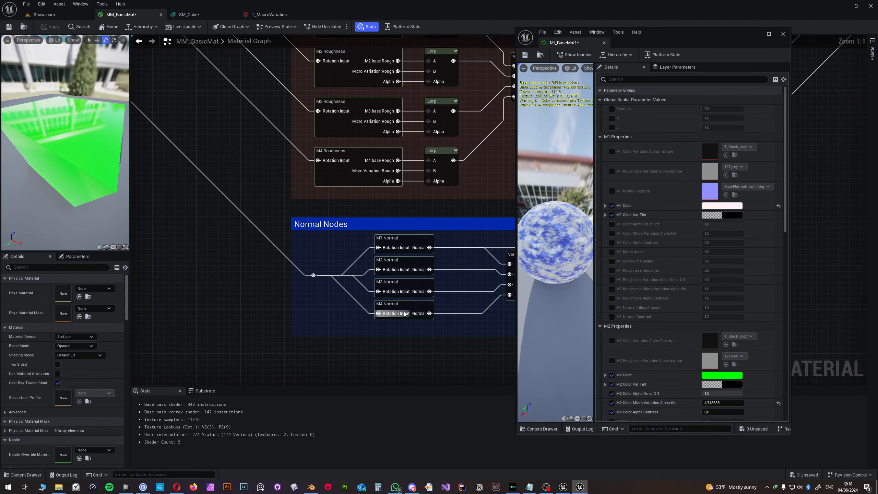
double_click(405, 314)
click(341, 199)
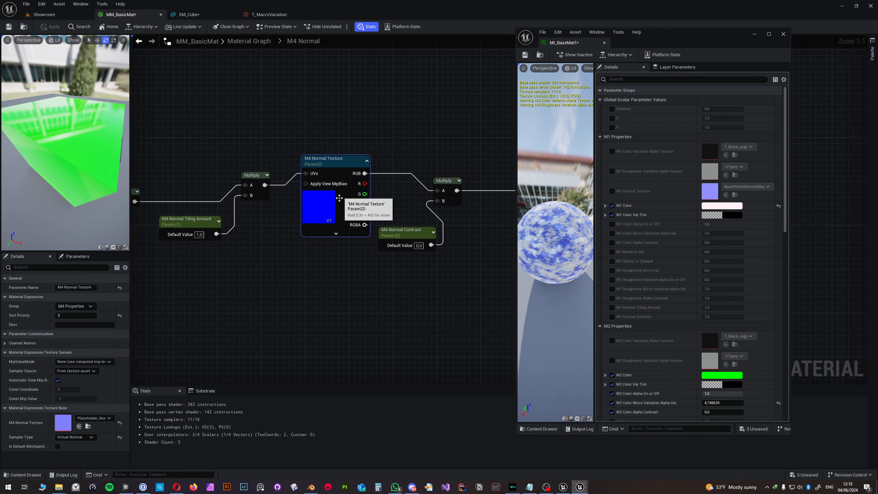
click(89, 418)
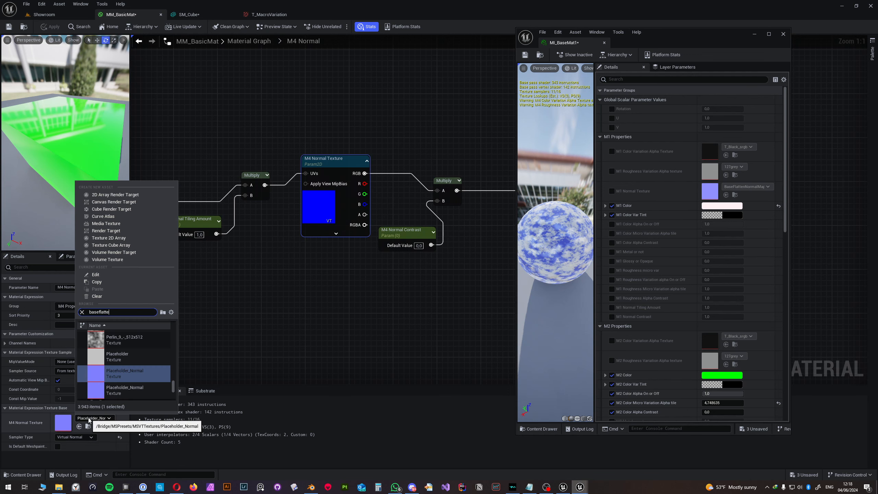
click(217, 334)
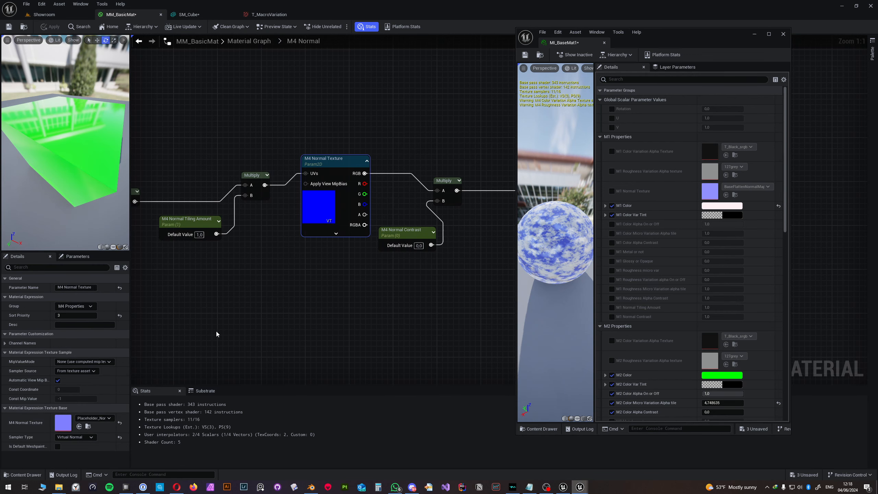
click(401, 241)
click(421, 246)
text(1)
click(363, 294)
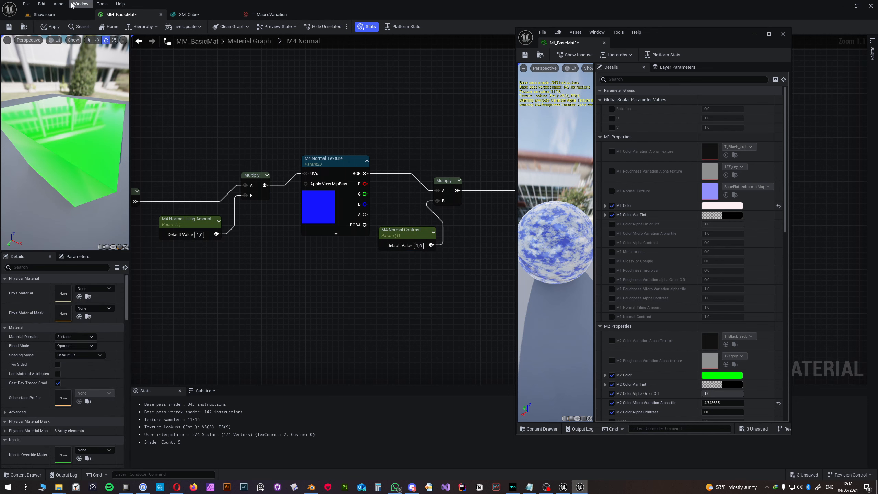
click(54, 28)
Step: Minimize the material instance window and connect the Normal Nodes' Vertex Colors output to the material's Normal input
click(249, 41)
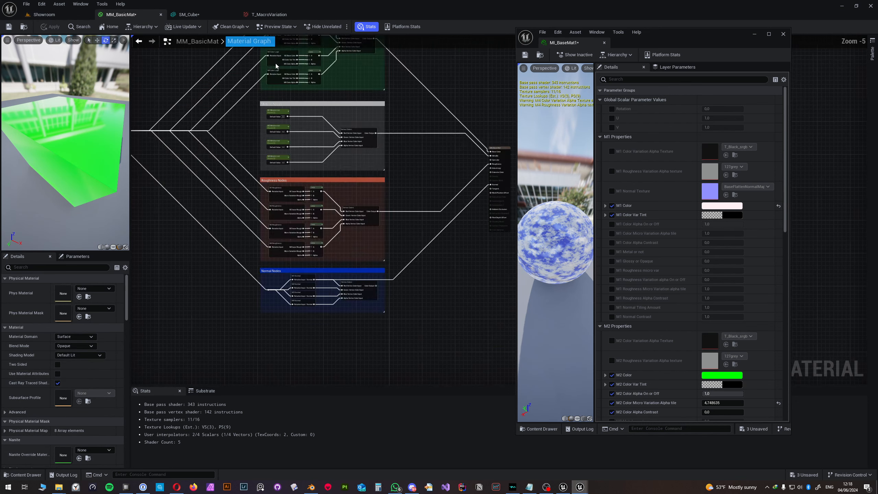
scroll(274, 291, up, 6)
drag(314, 297, 401, 151)
click(702, 56)
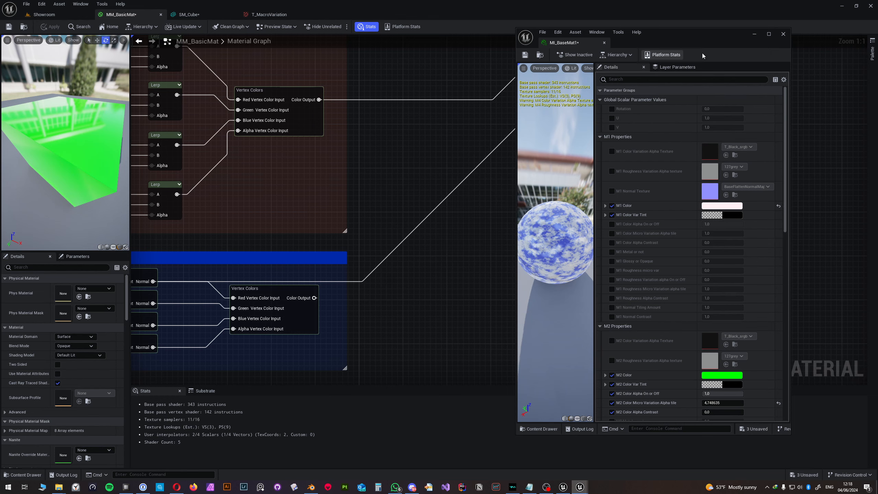
click(755, 35)
drag(314, 298, 625, 134)
Step: Move the Rotation Logic node closer to the node groups it feeds in the main material graph
right_drag(493, 238, 582, 164)
scroll(432, 235, down, 3)
right_drag(432, 234, 576, 262)
scroll(524, 275, down, 2)
drag(181, 180, 294, 216)
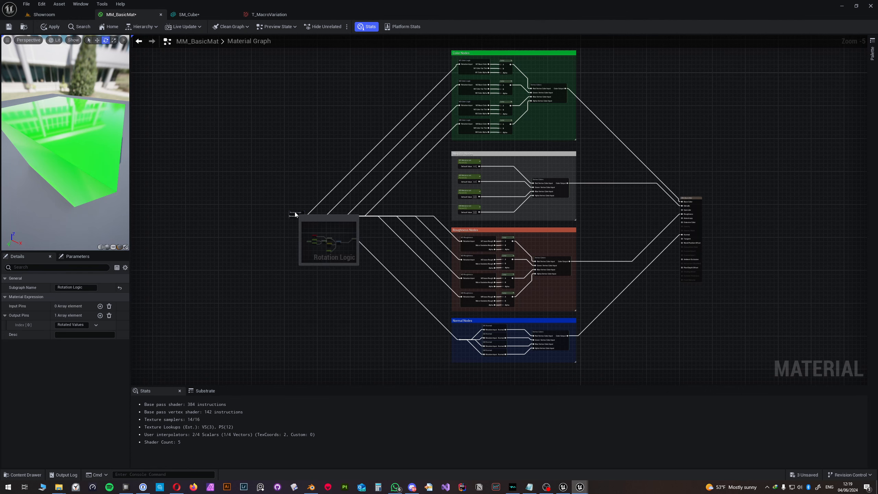
click(282, 196)
Step: Examine how the Lerp nodes blend the four inputs in the Color Nodes' Vertex Colors subgraph
scroll(419, 258, up, 1)
scroll(418, 258, up, 3)
right_drag(364, 226, 275, 305)
double_click(522, 189)
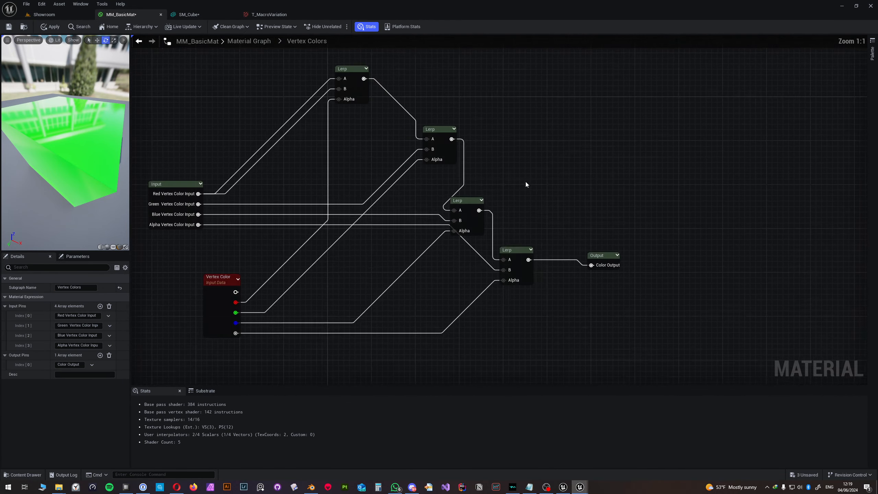
right_drag(447, 279, 439, 261)
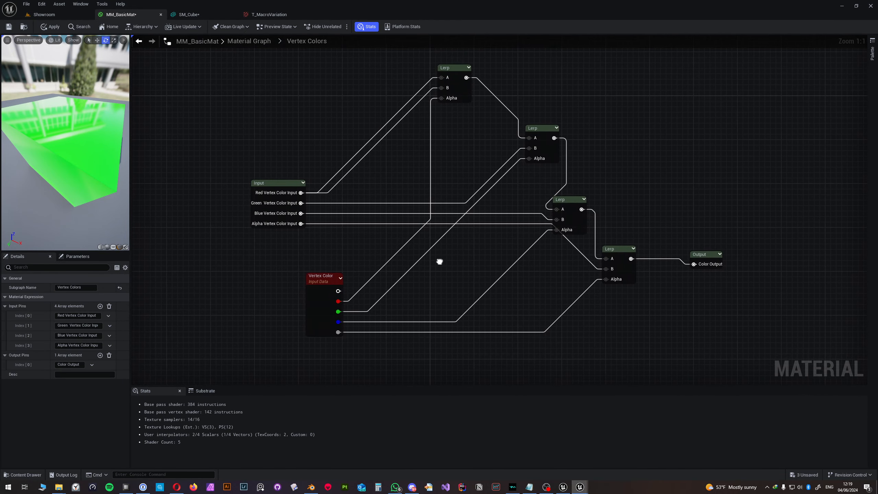
click(260, 46)
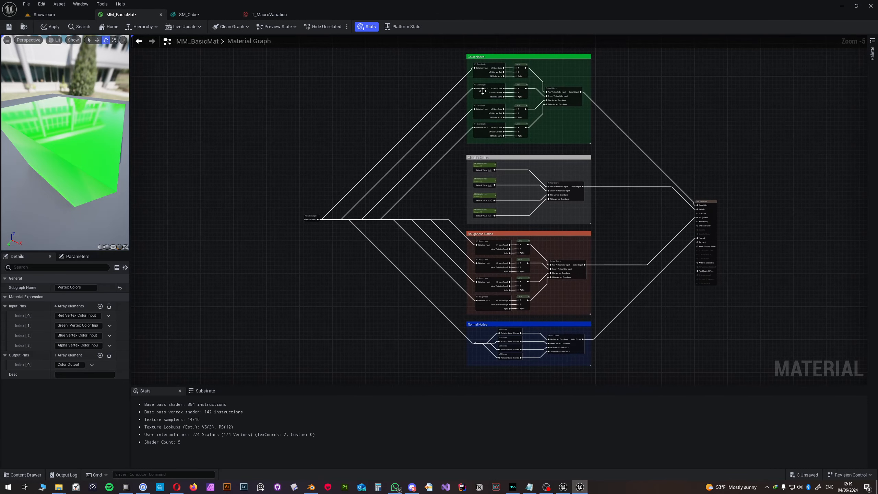
Step: Examine the M1 Color Logic subgraph, including its M1 Color and M1 Color Var Tint parameters
scroll(451, 86, up, 4)
right_drag(451, 85, 343, 215)
double_click(363, 196)
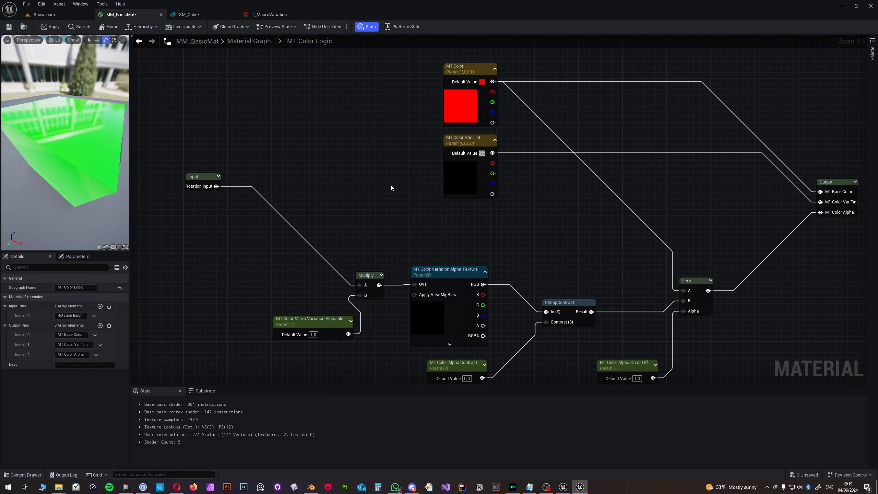
scroll(398, 185, down, 1)
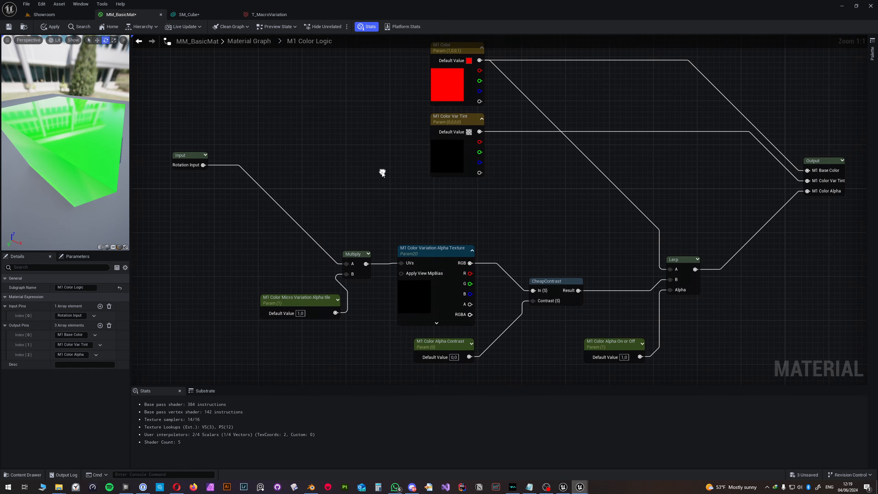
click(447, 63)
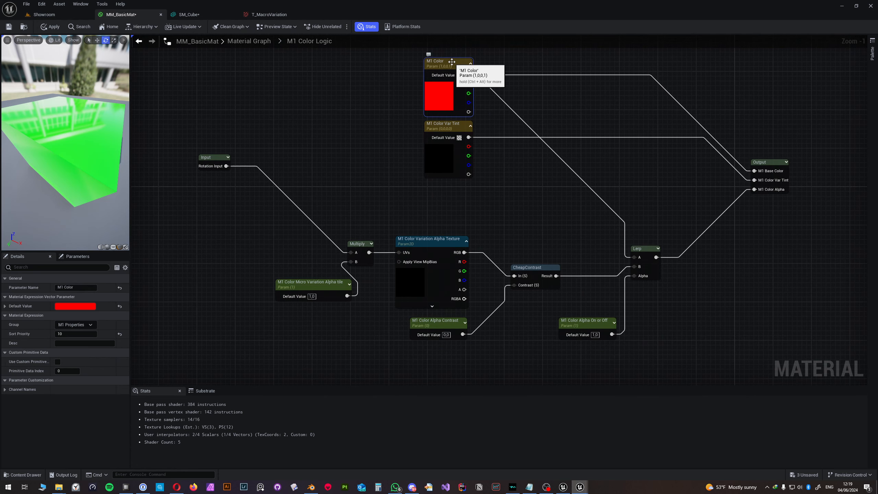
click(451, 126)
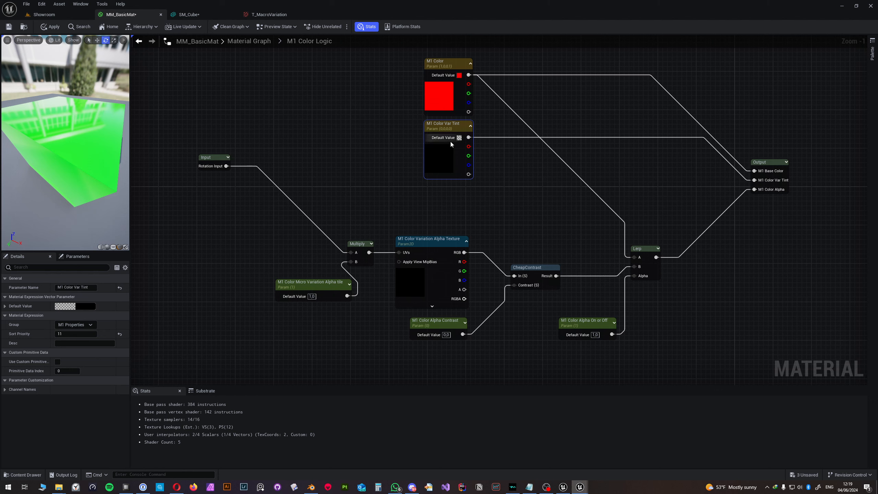
click(258, 43)
Step: Review the Metallic Nodes parameters and the node setups inside the M1 Roughness and M1 Normal subgraphs
scroll(477, 228, up, 5)
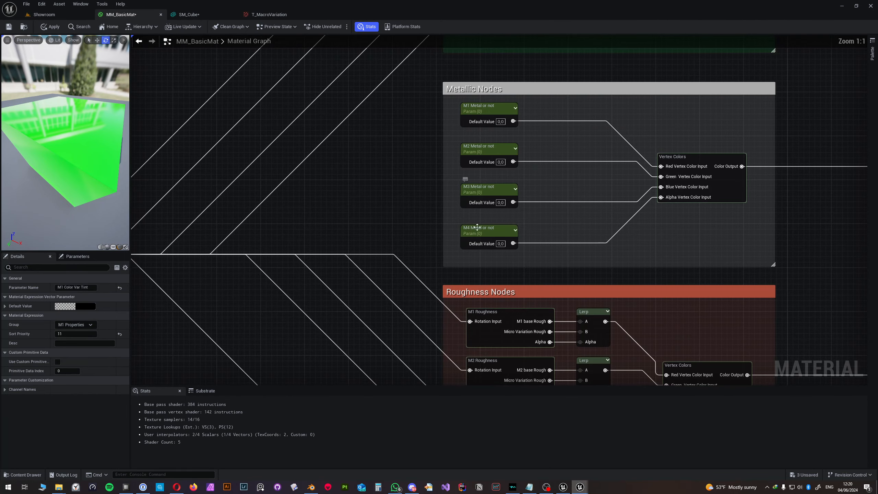
right_drag(478, 227, 465, 102)
double_click(475, 213)
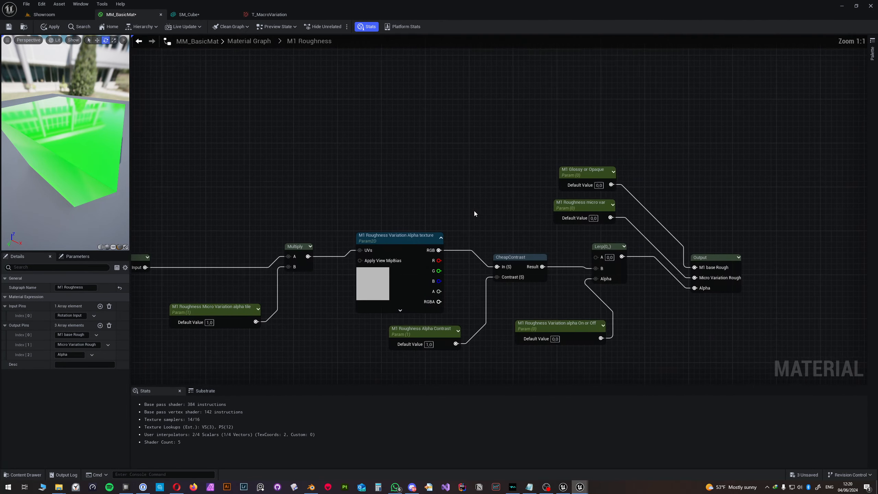
right_drag(393, 208, 418, 147)
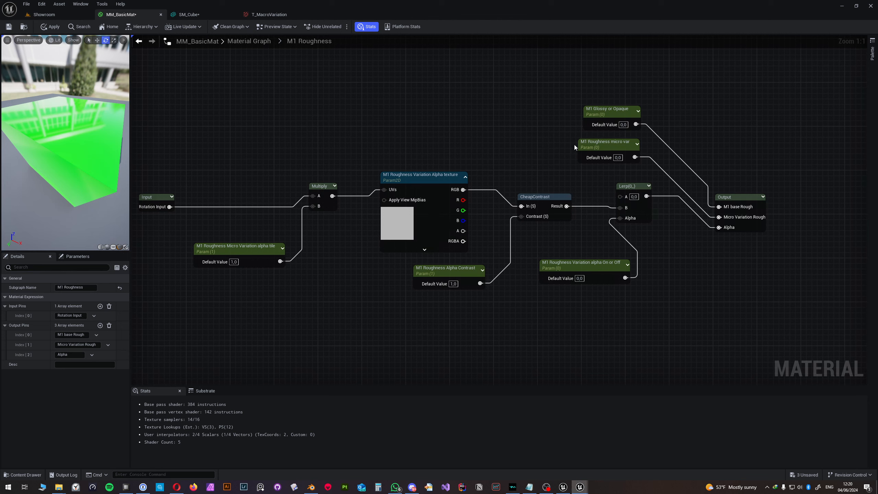
click(249, 41)
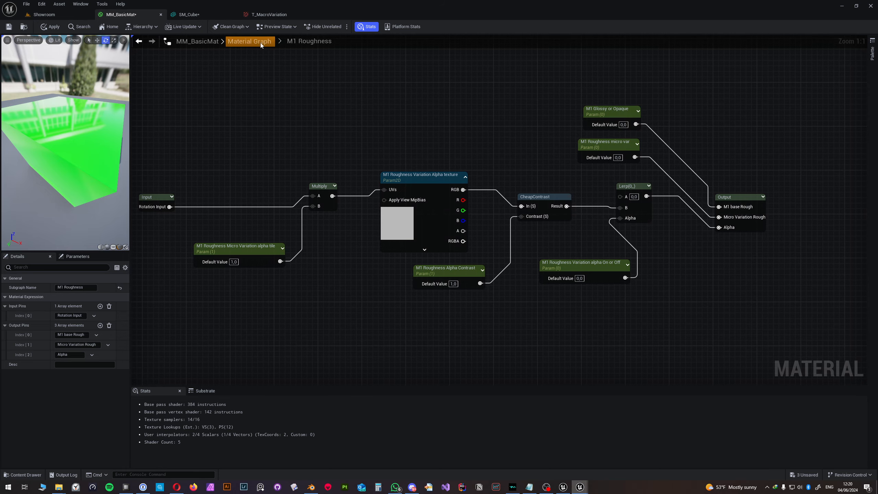
scroll(436, 240, up, 4)
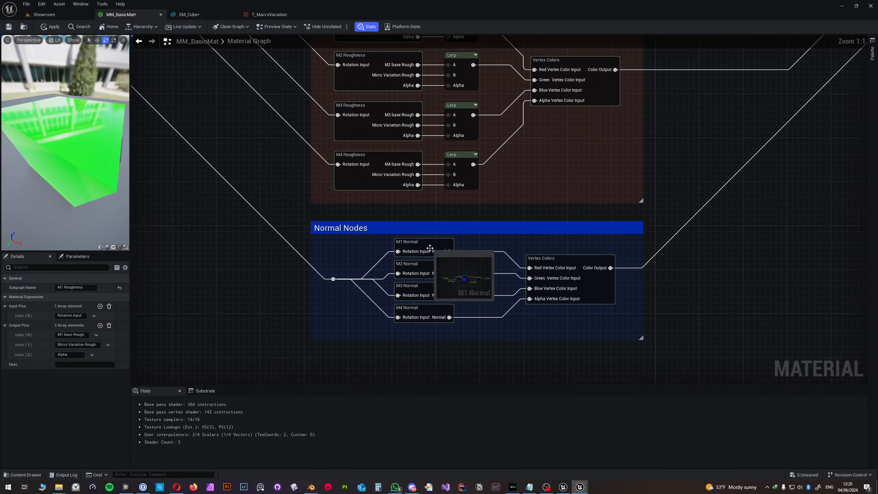
double_click(436, 241)
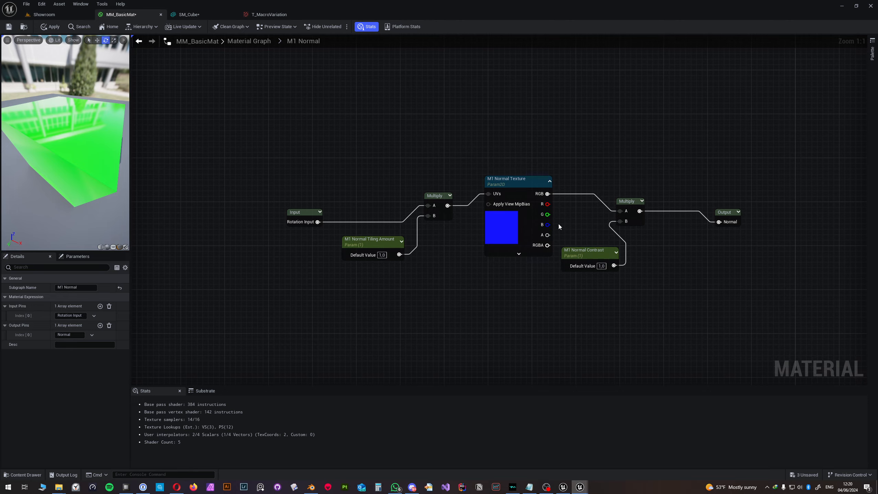
click(250, 39)
Step: Shift the Rotation Logic node slightly downward in the main material graph
scroll(500, 187, up, 3)
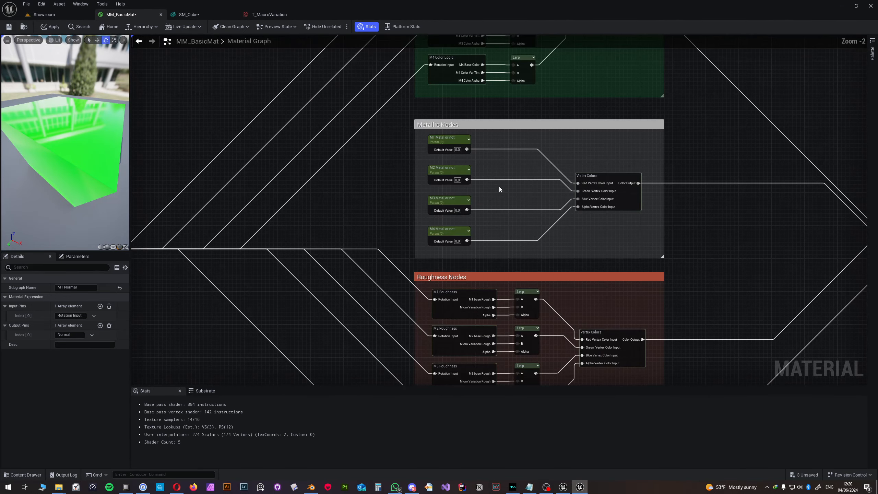
right_drag(361, 216, 472, 154)
click(215, 189)
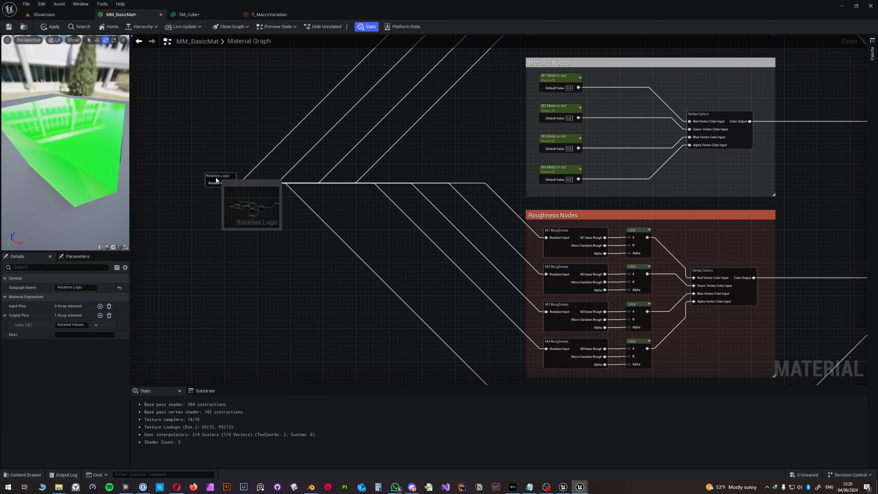
right_drag(390, 182, 320, 212)
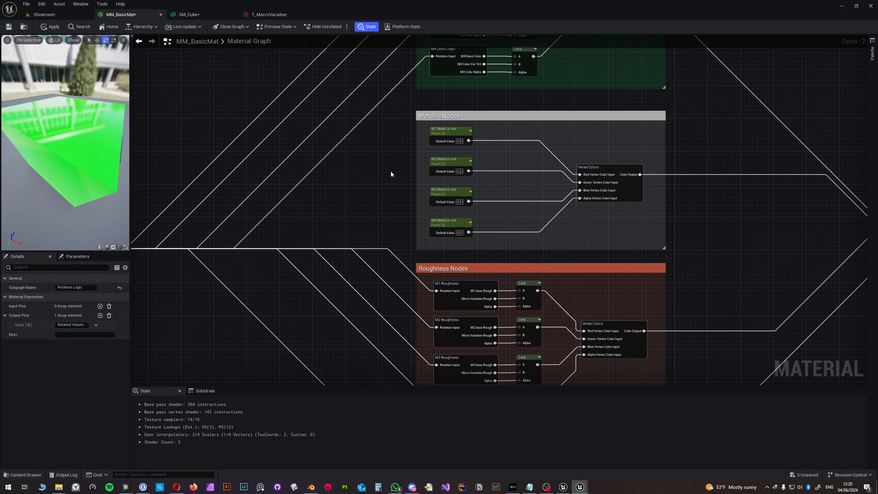
Step: Move the Vertex Color node slightly upward inside the Metallic Nodes' Vertex Colors subgraph and return to the Showroom level
scroll(422, 148, up, 2)
right_drag(404, 141, 332, 171)
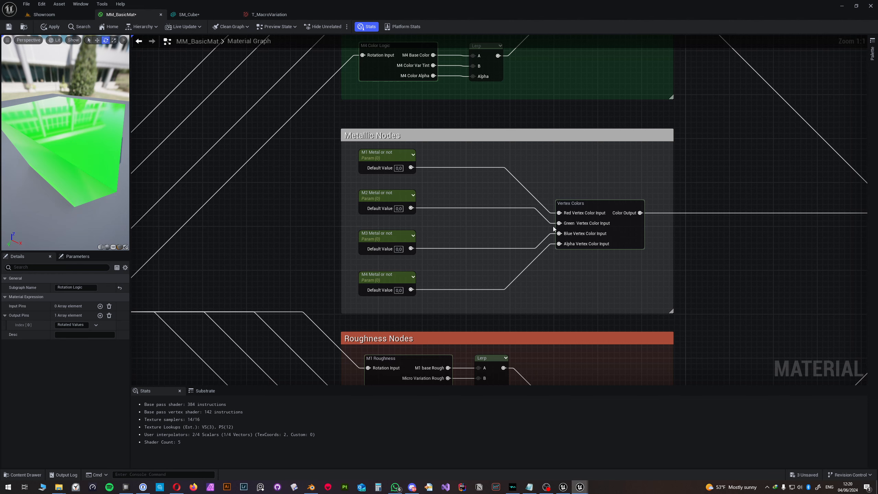
right_drag(598, 195, 460, 206)
double_click(464, 194)
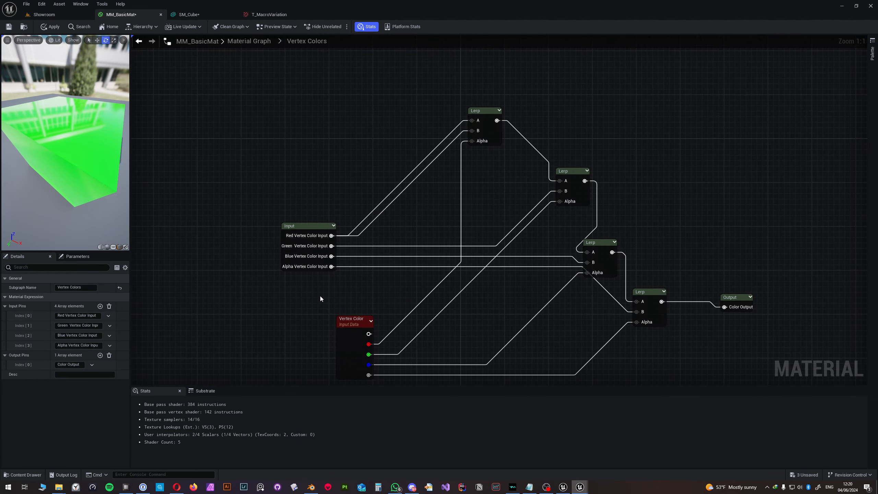
right_drag(320, 299, 305, 260)
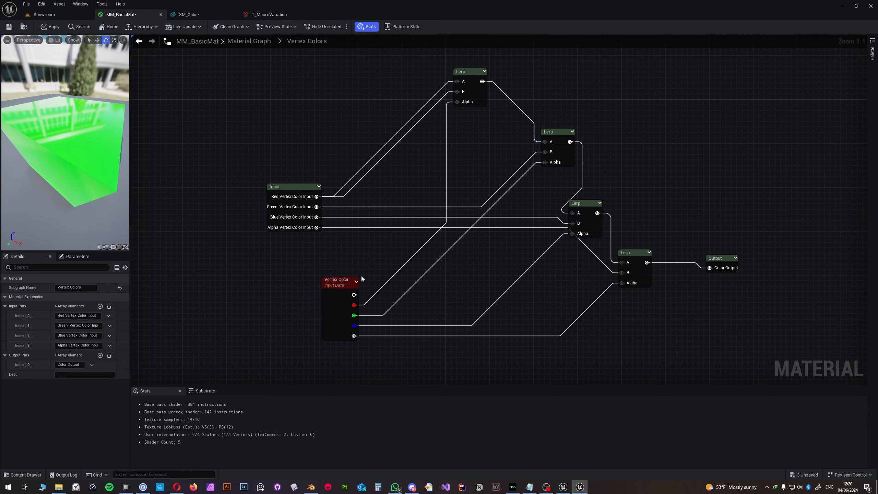
drag(346, 304, 357, 299)
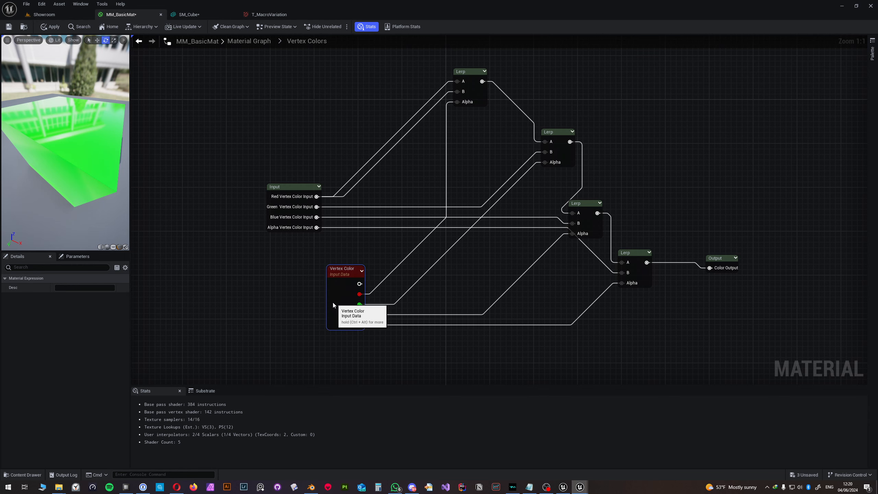
click(249, 41)
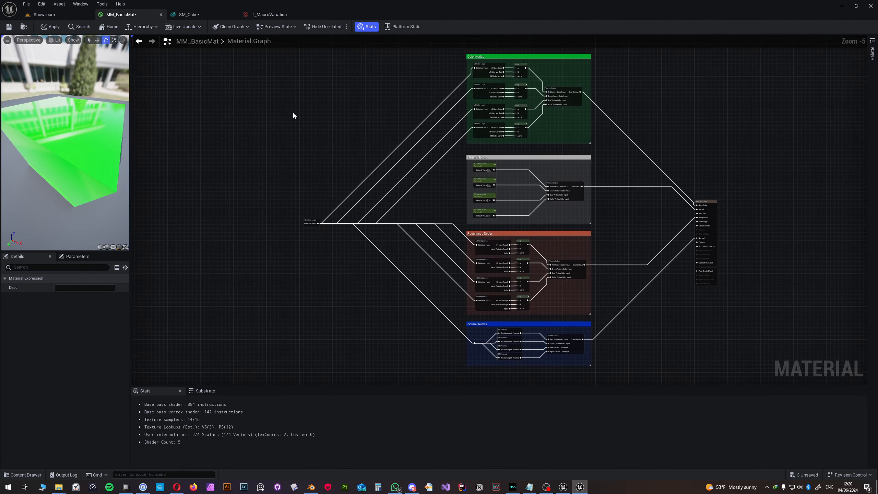
click(45, 14)
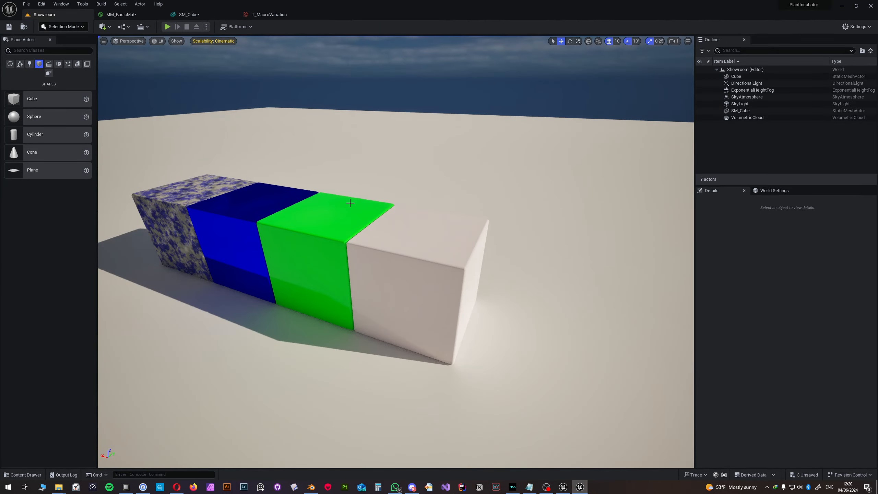
Step: Delete the existing SM_Cube and place a fresh one from the StaticMeshes folder at about X -70, Y 50, Z 50
click(308, 245)
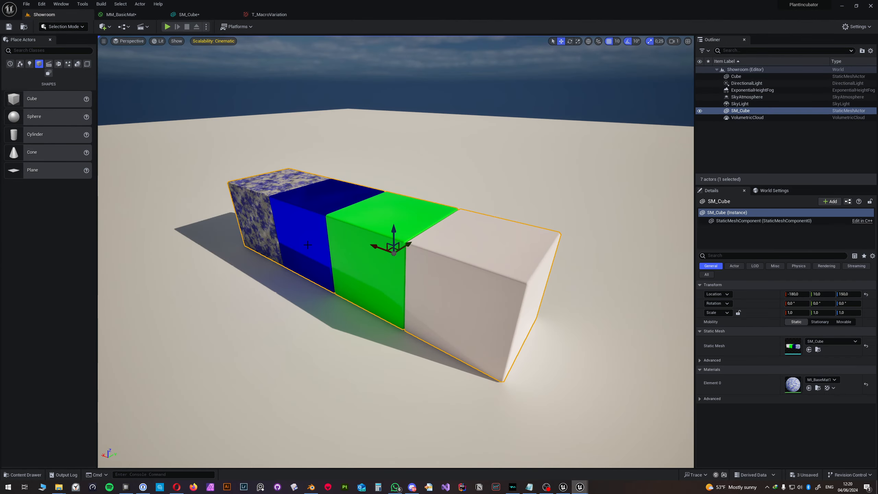
key(Delete)
key(ctrl+space)
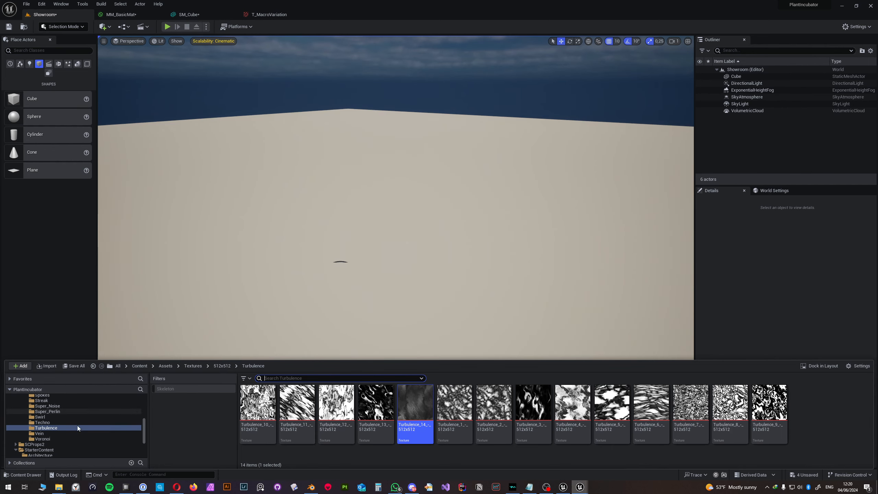
scroll(64, 413, up, 5)
click(57, 410)
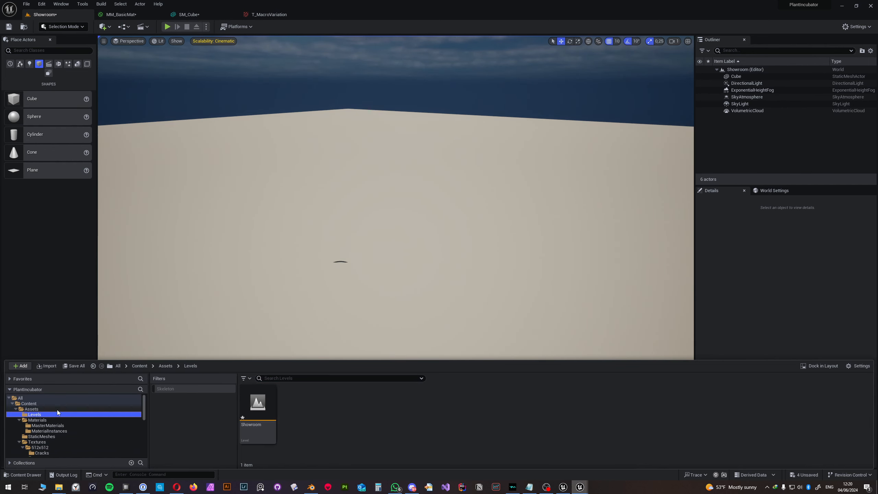
double_click(336, 401)
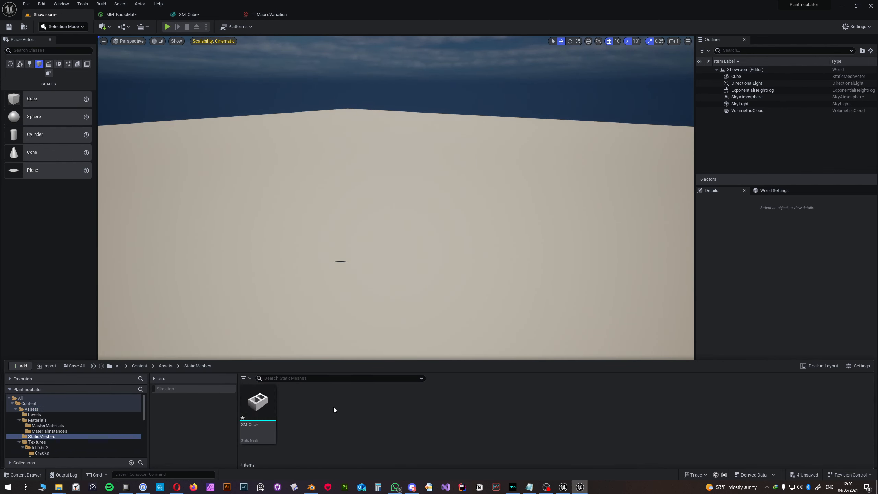
drag(257, 401, 357, 372)
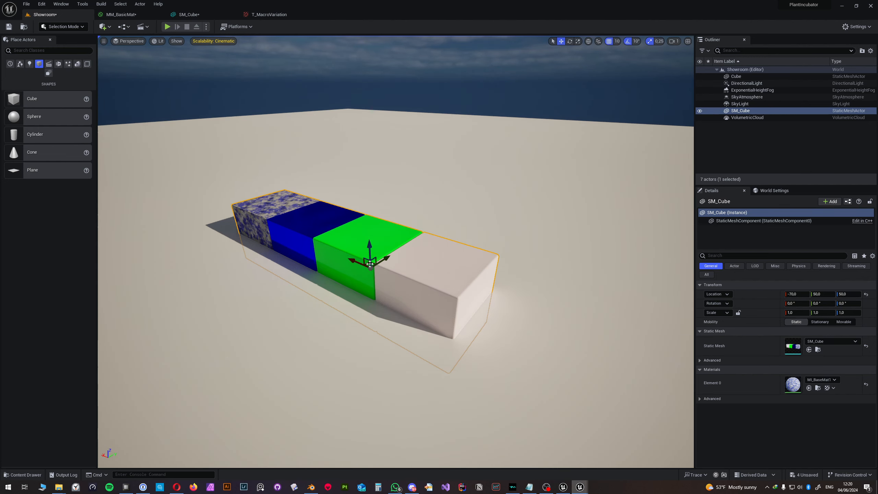
Step: Raise the SM_Cube row above the floor to a Z location of 150
key(a)
right_drag(369, 264, 337, 311)
key(q)
key(d)
key(e)
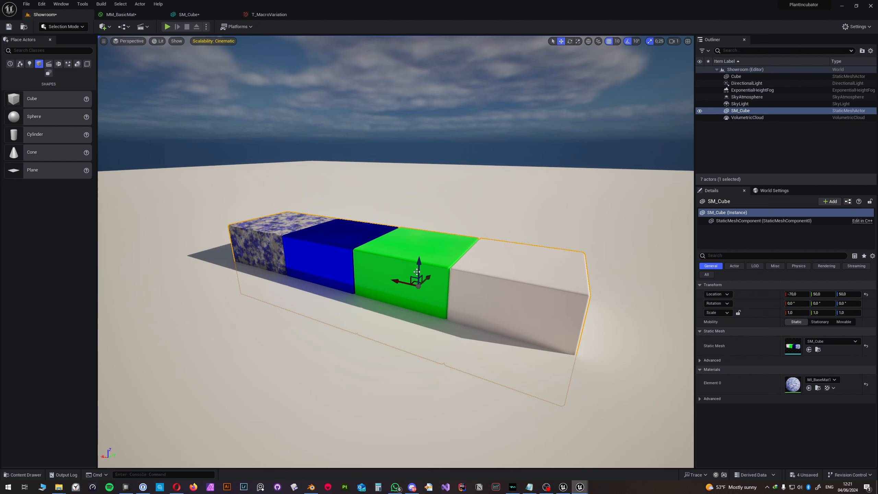
drag(419, 268, 433, 219)
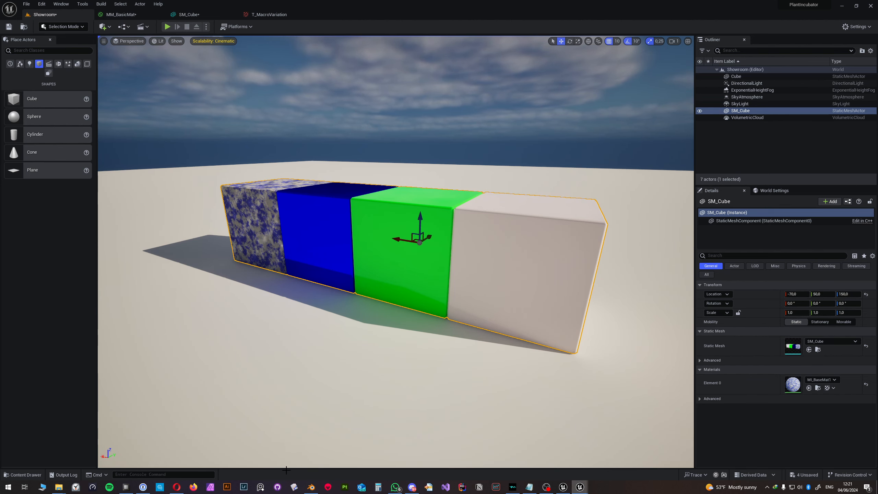
Step: Switch to Blender and rotate the four-coloured cube row 90° about the global Y axis
click(311, 487)
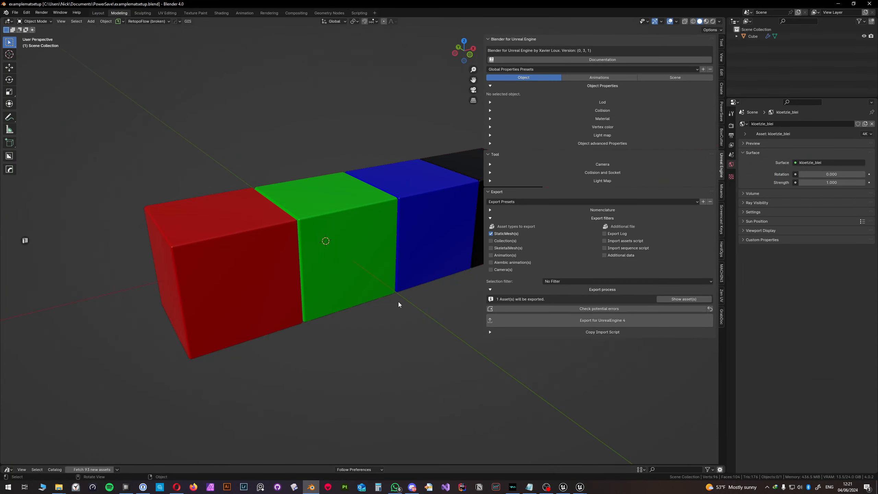
key(n)
click(348, 263)
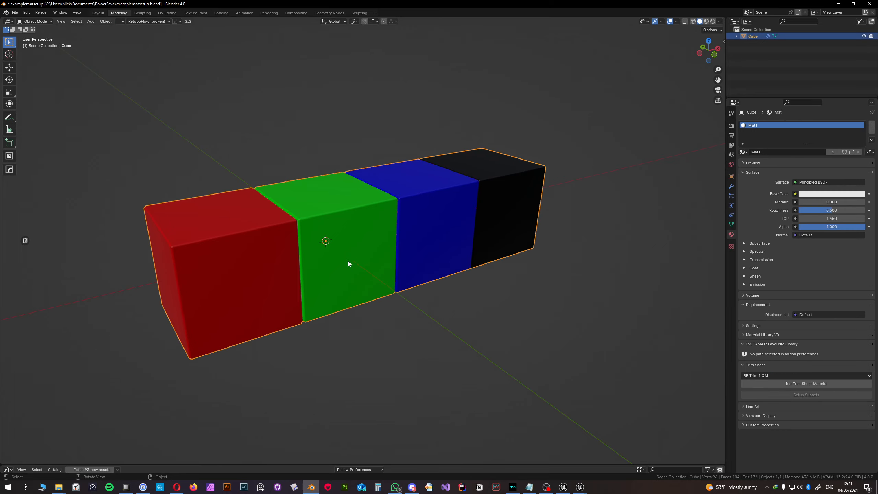
middle_drag(367, 309, 406, 272)
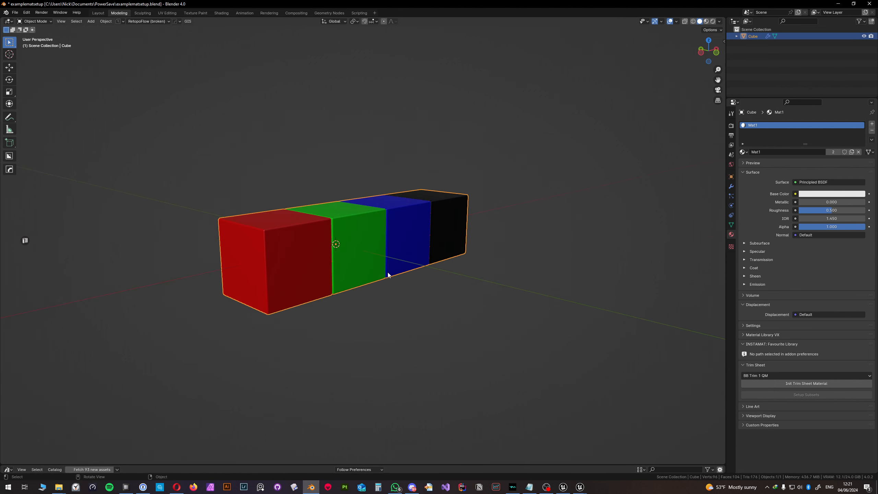
key(r)
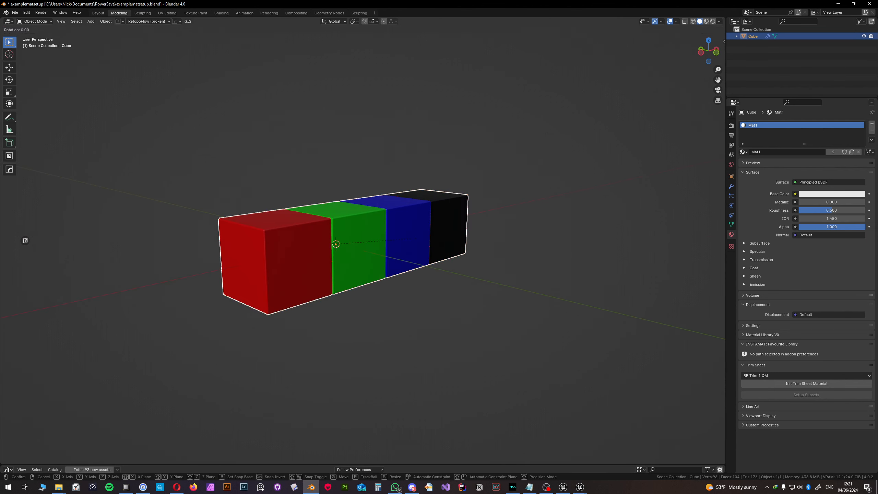
text(zx)
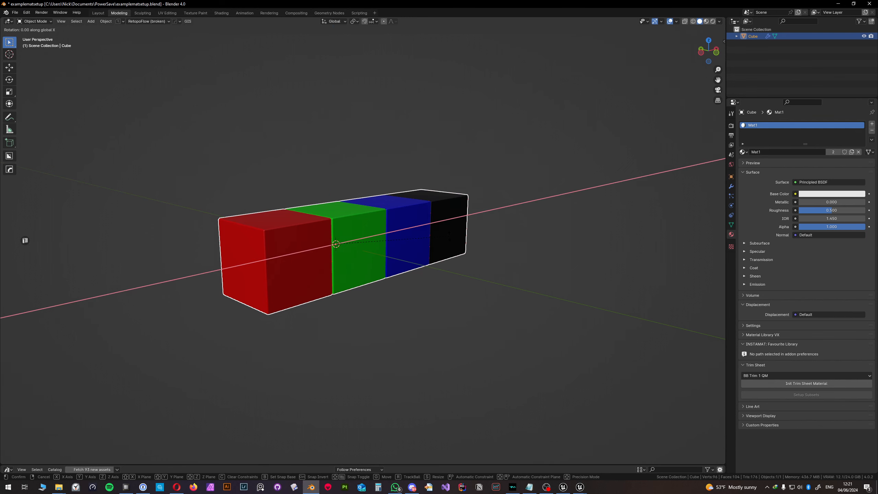
text(90y)
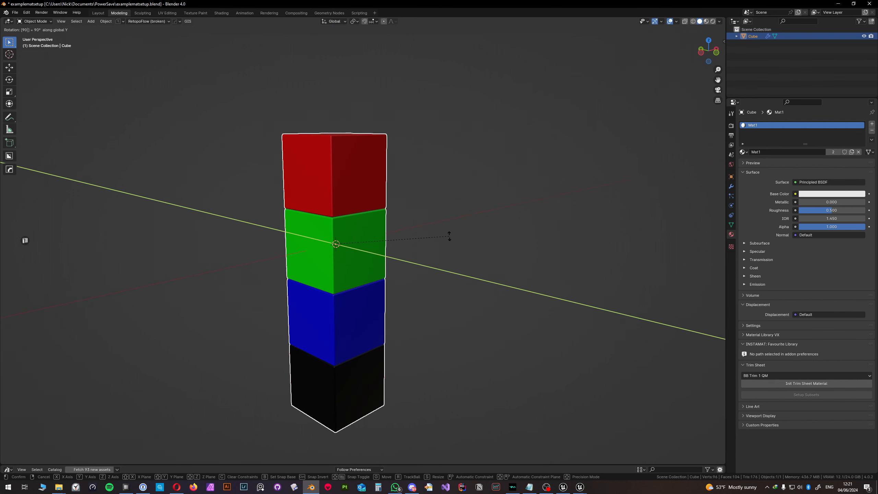
key(Return)
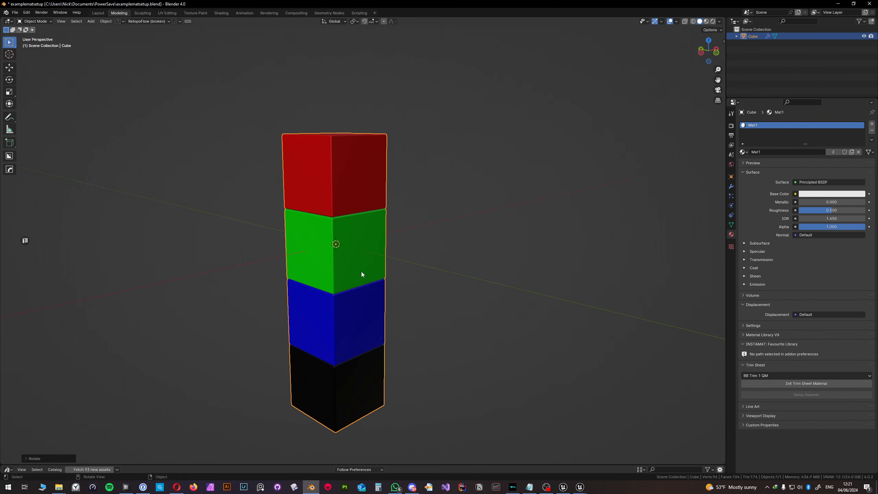
Step: Snap the 3D cursor to the underside face of the black cube in Edit Mode and return to Object Mode
middle_drag(347, 304, 363, 311)
key(Tab)
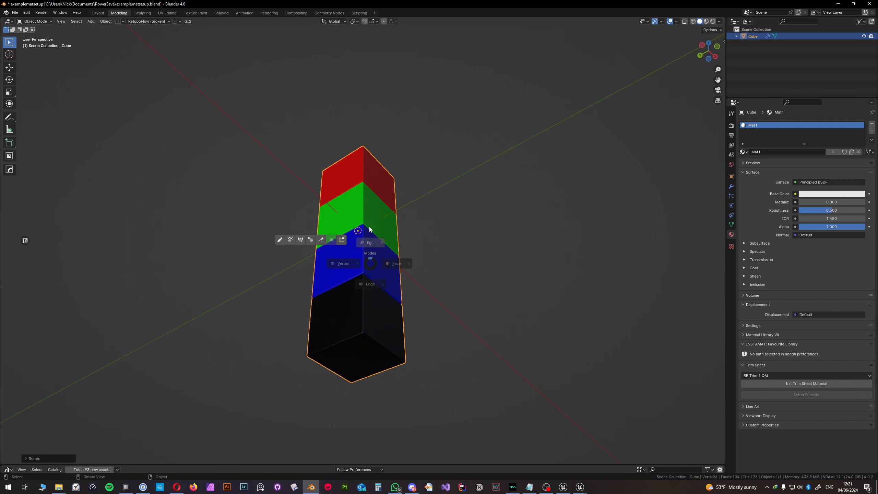
click(353, 362)
shift+middle_drag(355, 361, 374, 271)
scroll(365, 324, up, 3)
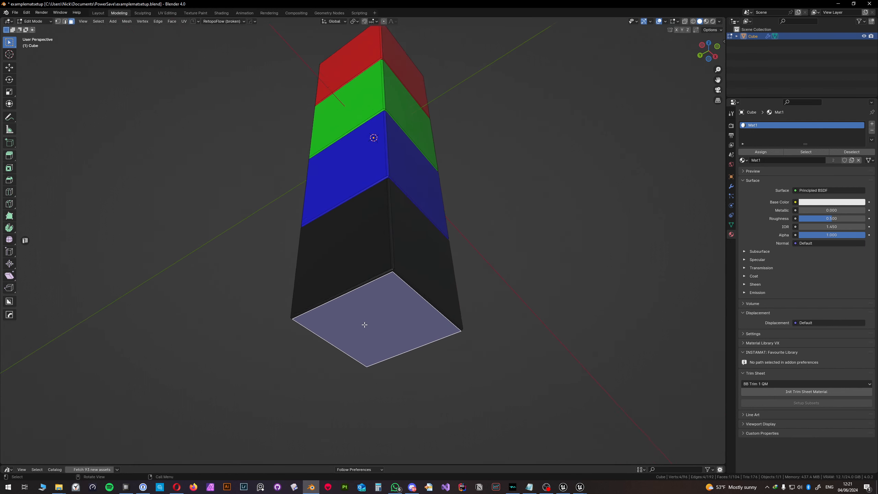
shift+middle_drag(372, 331, 369, 287)
key(shift+s)
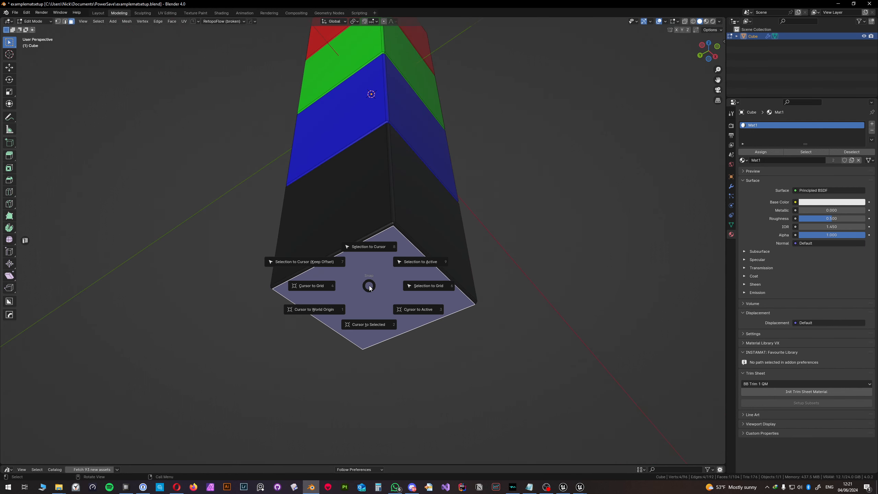
click(404, 311)
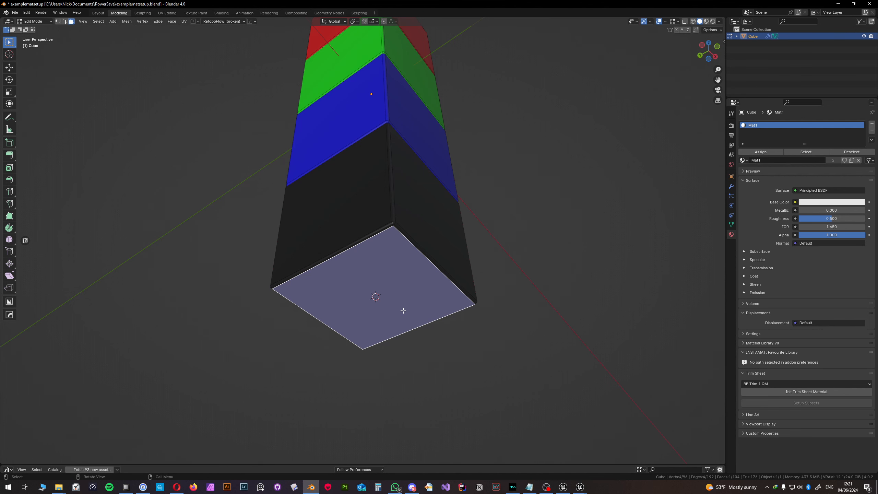
key(Tab)
middle_drag(379, 279, 391, 268)
Step: Try to snap the cube stack to the 3D cursor
key(shift+s)
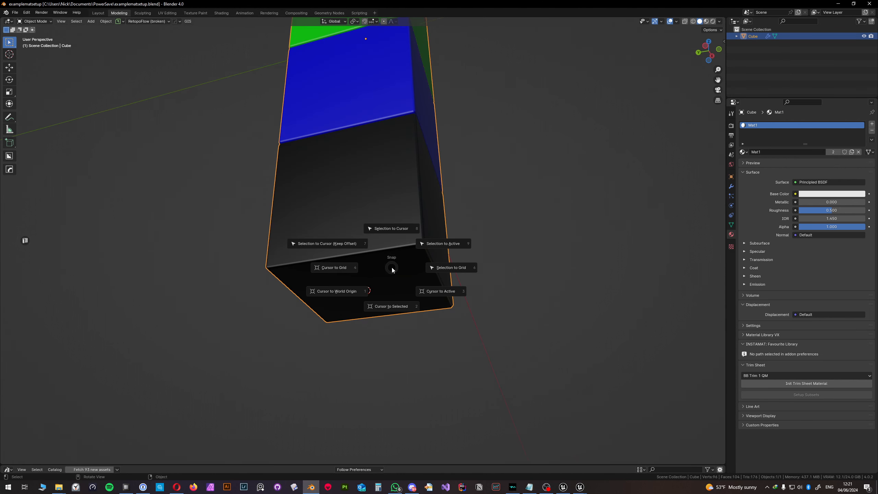
click(390, 235)
key(ctrl+z)
key(shift+s)
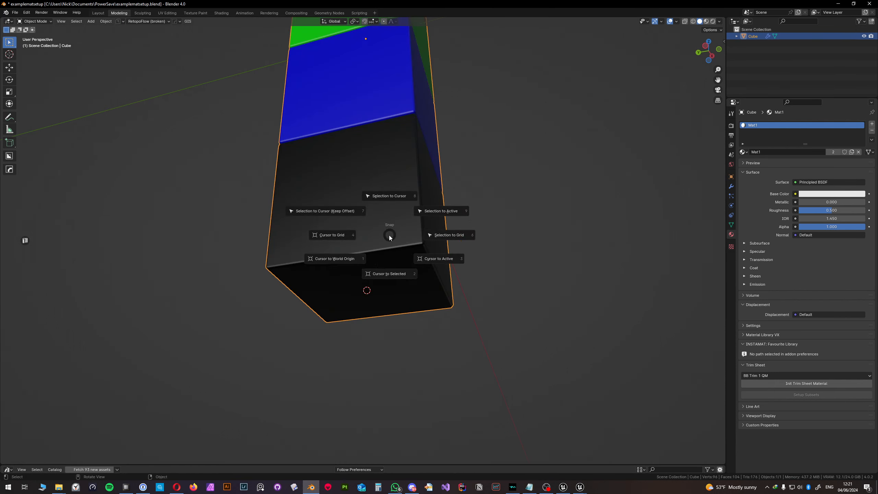
key(Escape)
Step: Set the cube stack's origin to the 3D cursor and deselect the stack
key(F3)
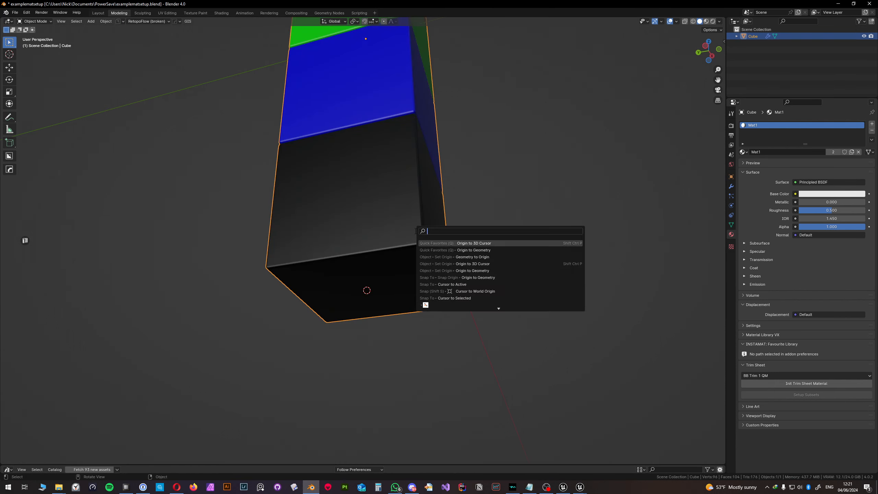
text(origin to 3d)
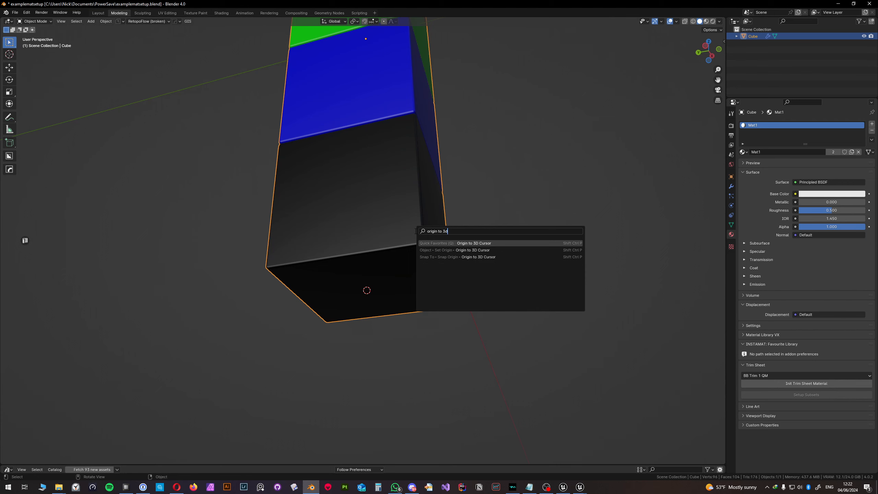
key(Return)
click(404, 343)
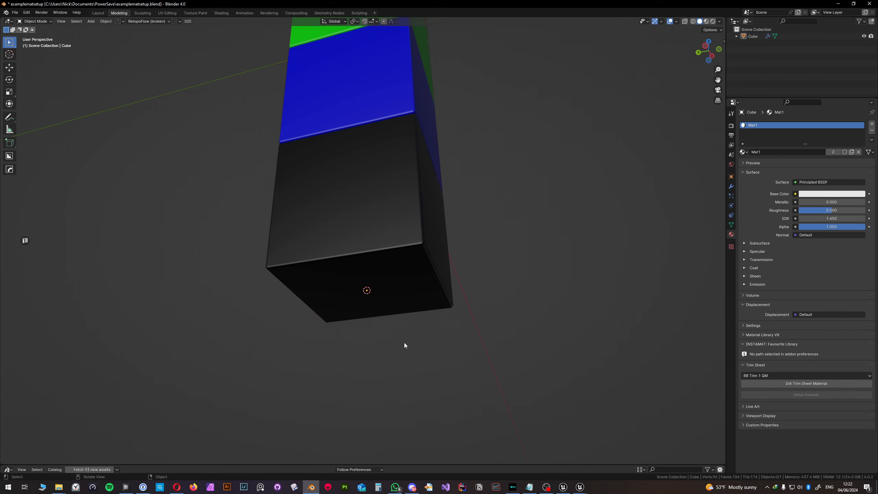
Step: Export the cube stack as a static mesh for Unreal Engine, and import the changed source file in the Unreal Editor
middle_drag(404, 343, 455, 293)
click(429, 300)
key(n)
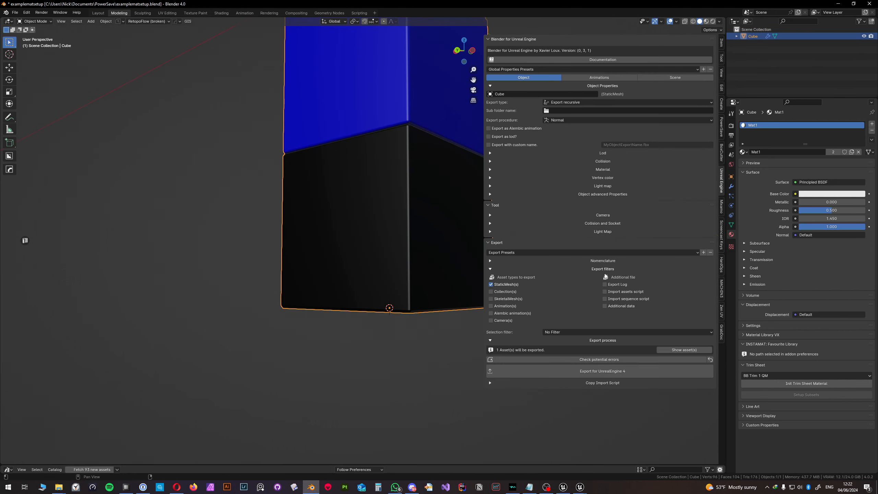
click(578, 372)
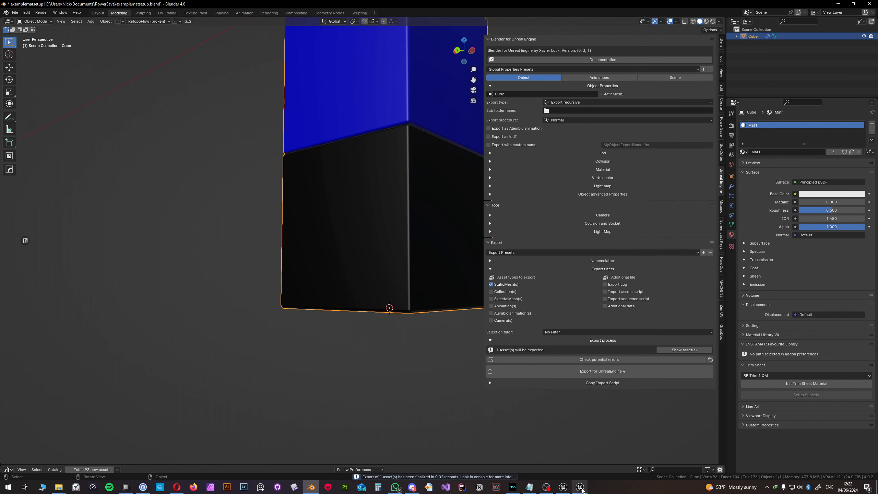
mouse_move(580, 487)
click(564, 462)
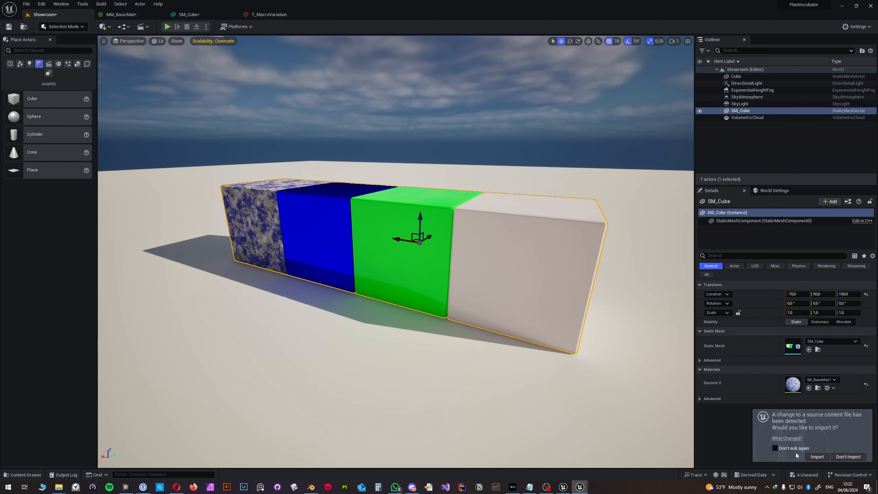
click(817, 457)
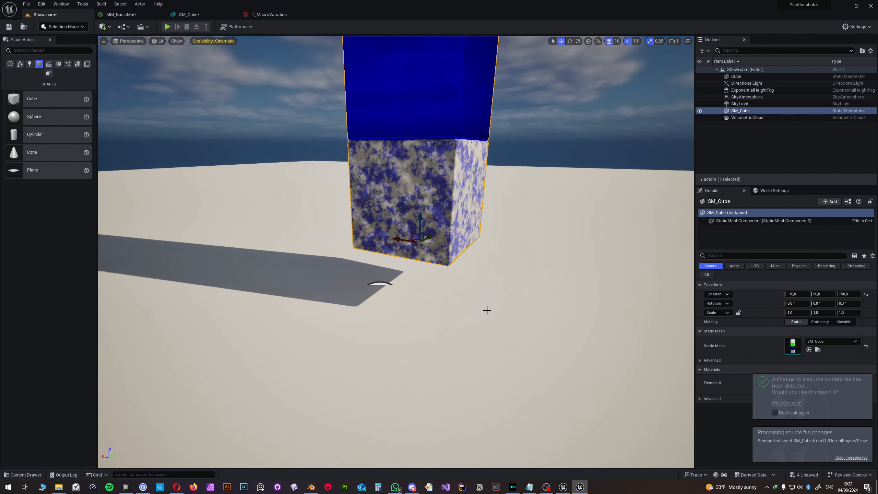
Step: Raise the reimported SM_Cube stack to a Z location of 210 and snap it down to the floor
key(d)
right_drag(441, 290, 176, 383)
key(s)
key(d)
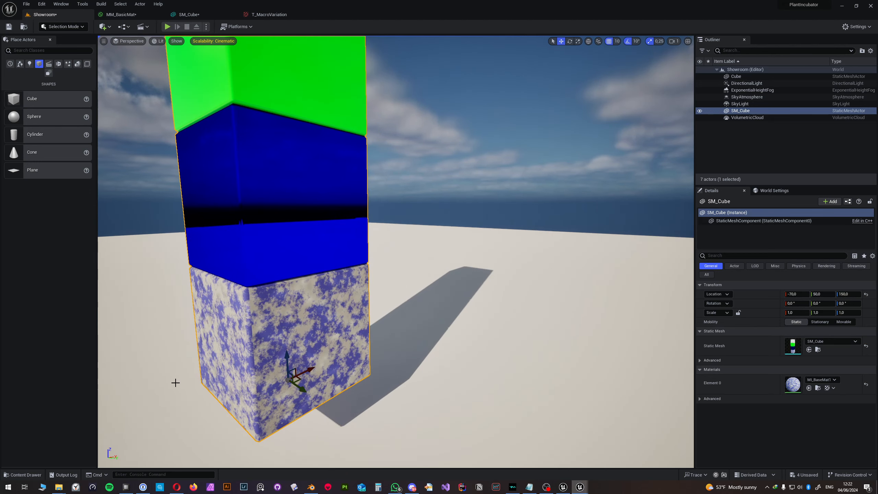
drag(289, 369, 392, 338)
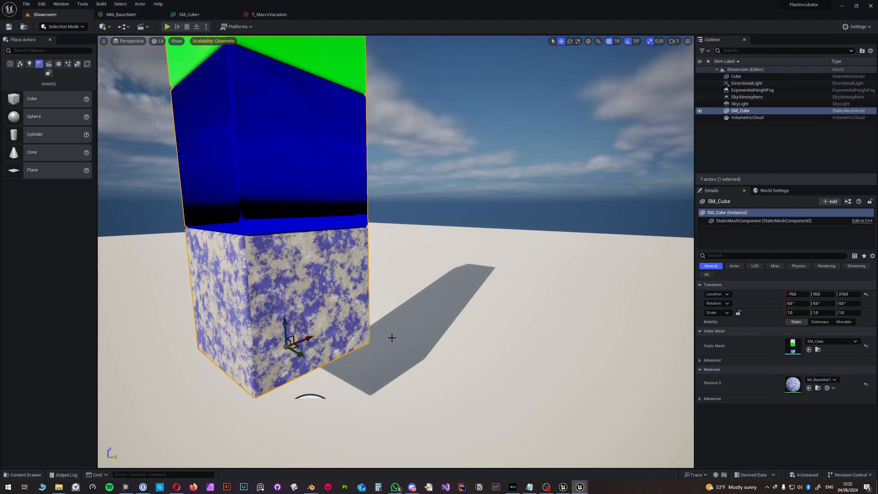
key(a)
key(s)
right_drag(392, 338, 422, 318)
key(End)
key(d)
key(q)
Step: Replace the SM_Cube stack with a fresh SM_Cube on the floor at about X -10, Y -40, Z 50
key(Delete)
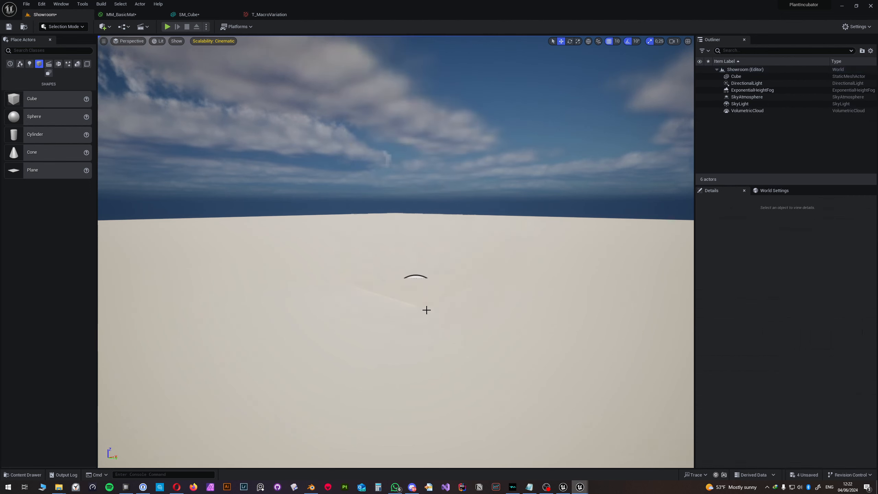
key(e)
key(ctrl+space)
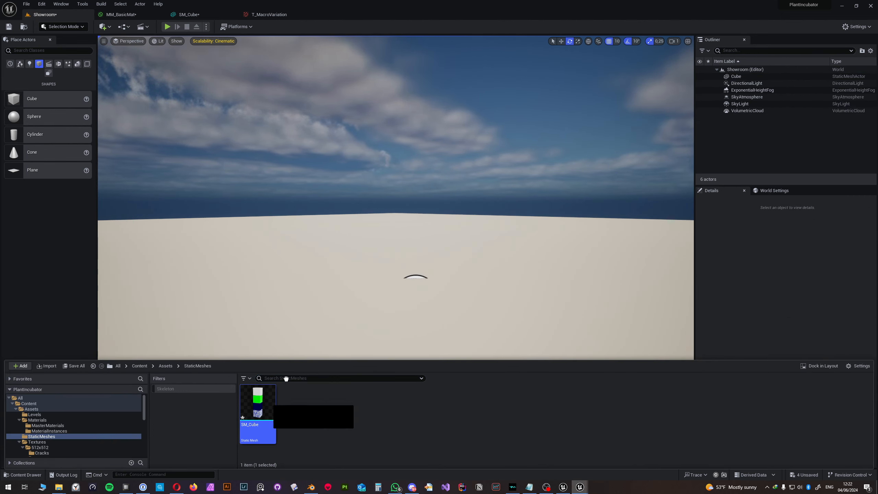
drag(286, 379, 344, 350)
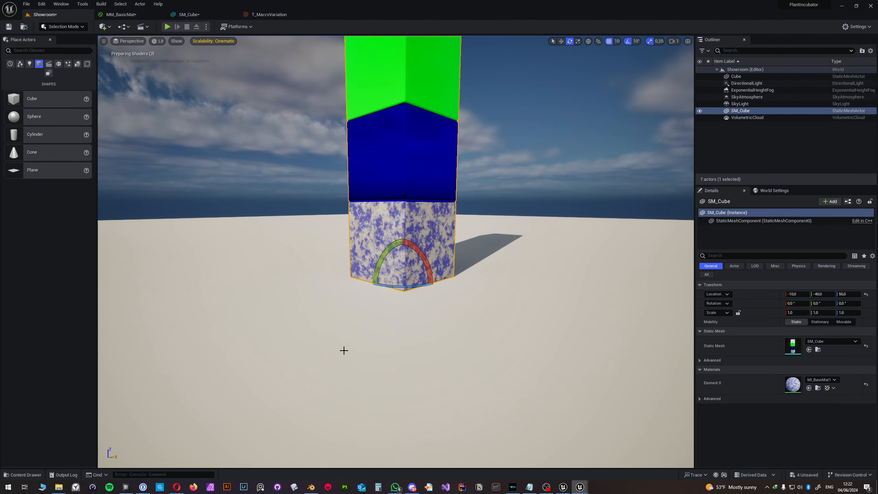
Step: Place a second SM_Cube stack beside the first at about X -70, Y 340, Z 50
key(ctrl+space)
drag(255, 402, 553, 313)
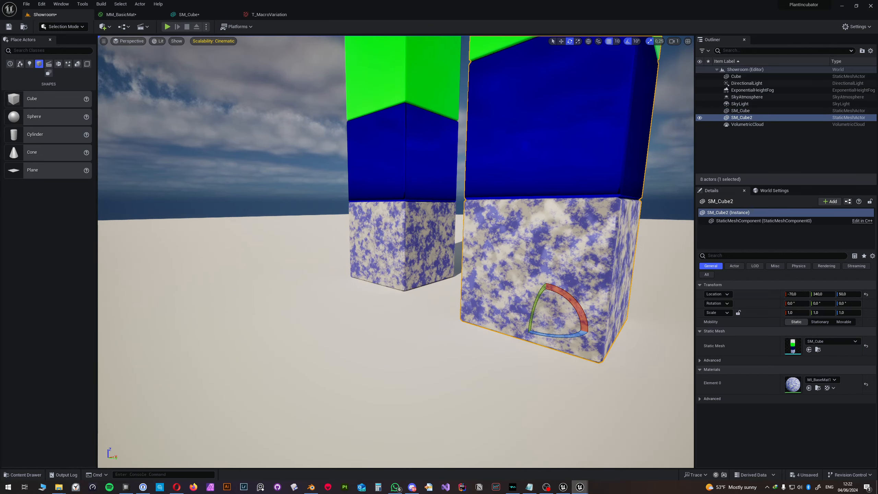
right_drag(554, 314, 437, 334)
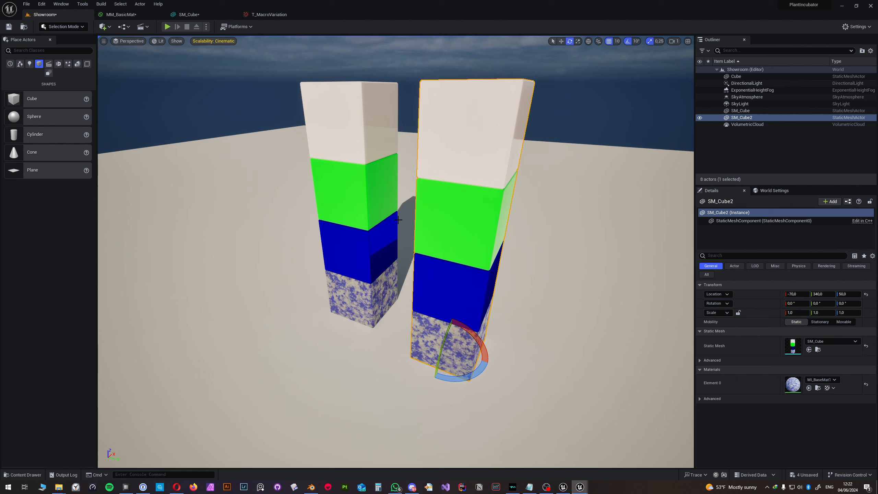
Step: Review the material instance creation actions for MI_BaseMat1 and the MM_BasicMat master material, ending in the MaterialInstances folder
click(31, 476)
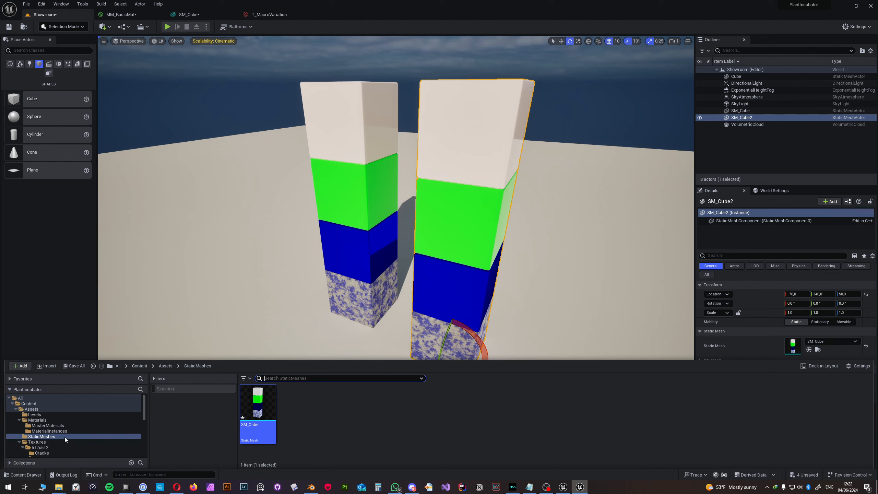
click(54, 431)
right_click(256, 406)
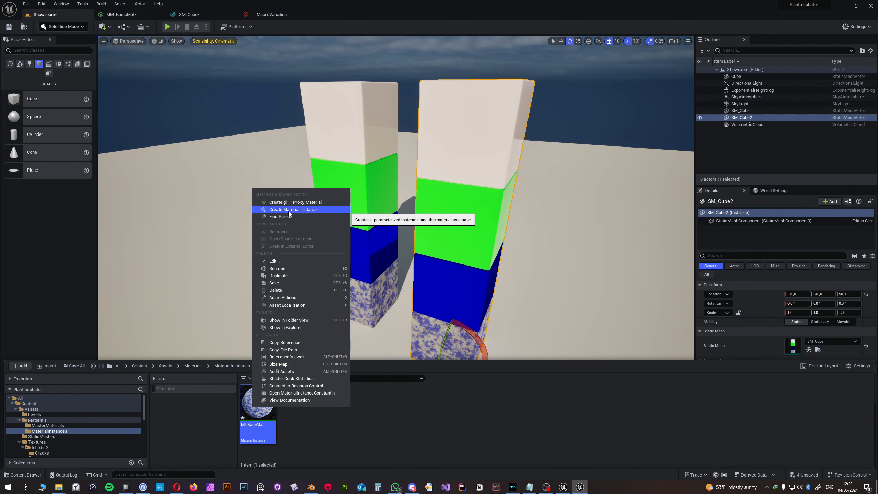
click(56, 426)
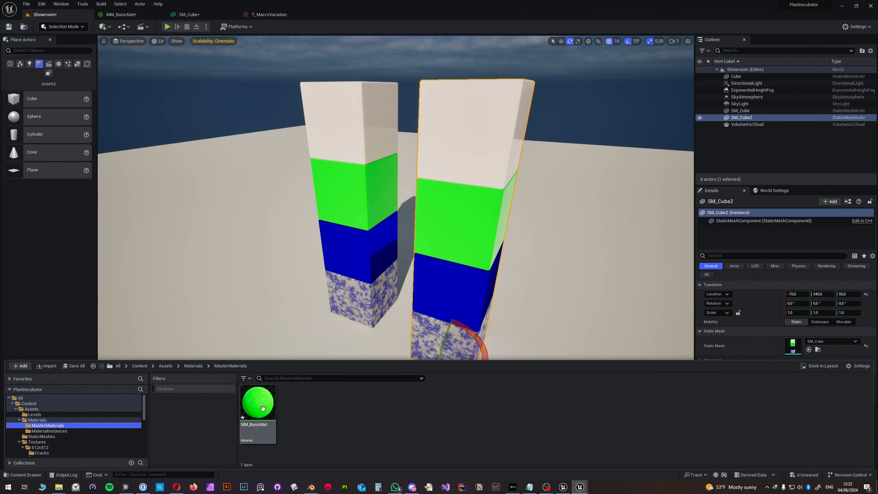
right_click(263, 409)
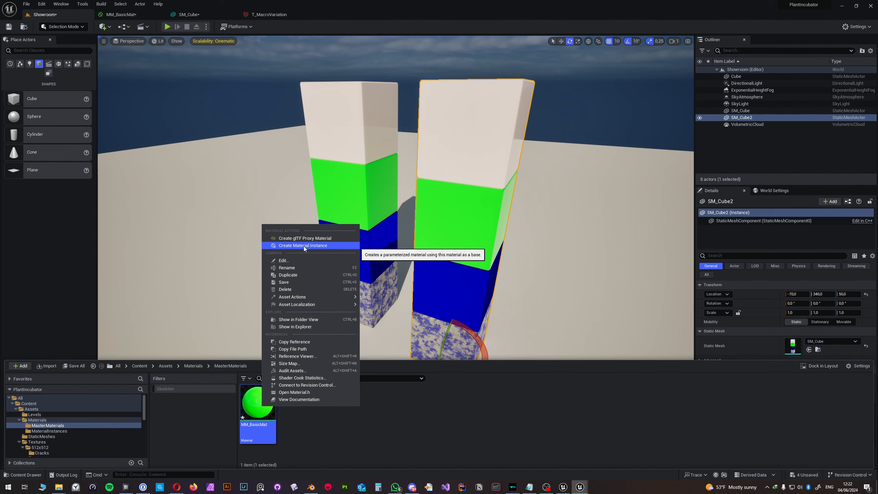
click(419, 420)
click(45, 432)
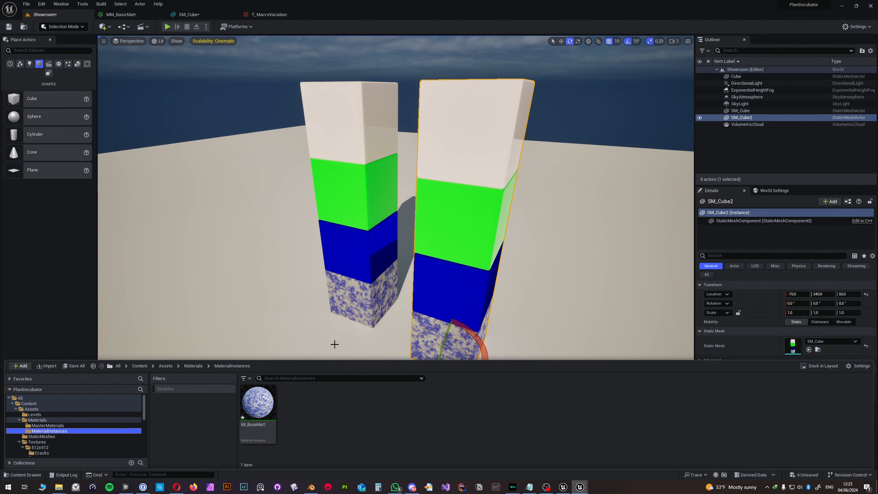
Step: Inspect the textured base and the coloured blocks of both SM_Cube stacks up close and from a distance
right_drag(353, 340, 353, 321)
click(371, 320)
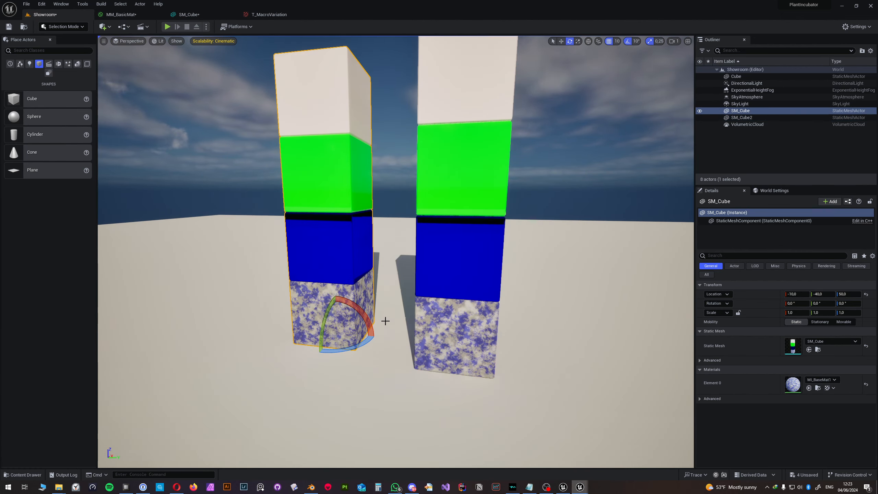
scroll(381, 387, up, 3)
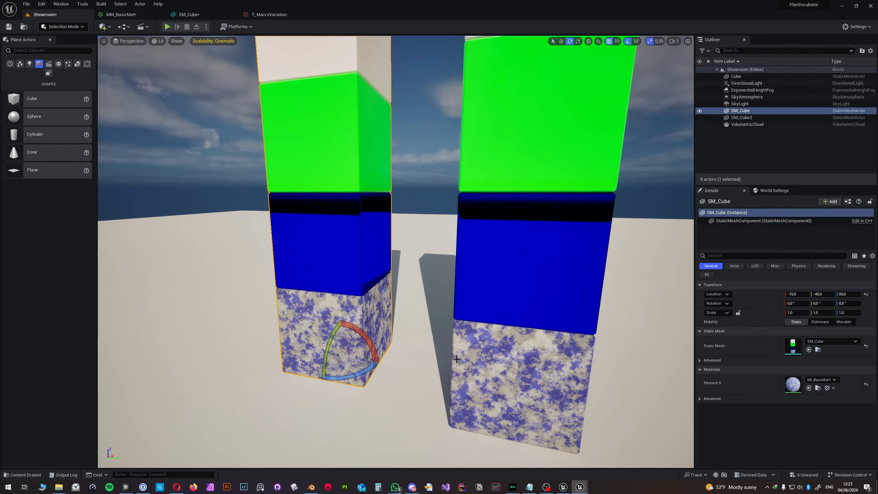
right_drag(426, 368, 387, 373)
scroll(404, 355, up, 4)
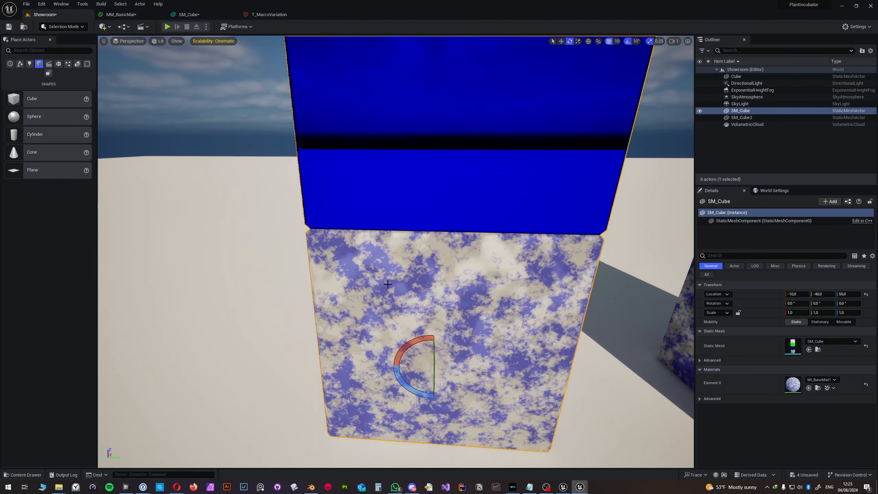
key(d)
right_drag(448, 318, 423, 282)
scroll(428, 313, up, 4)
key(d)
key(s)
key(s)
right_drag(493, 333, 483, 335)
key(d)
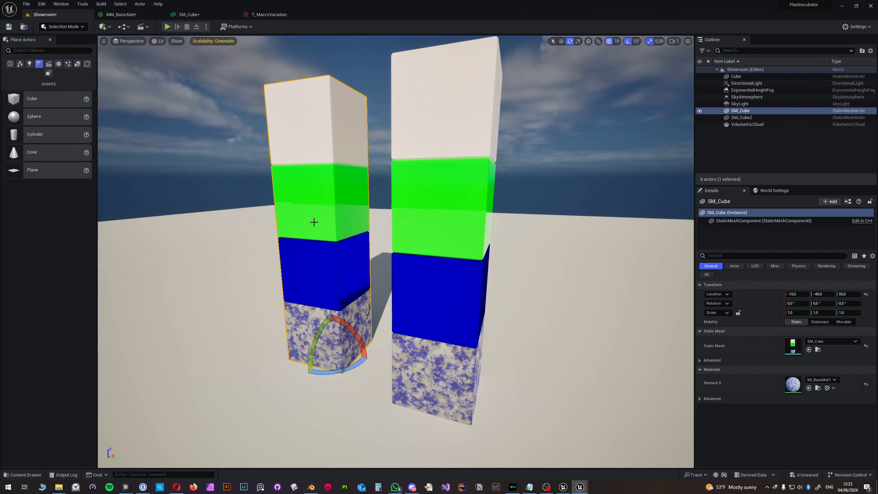
Step: Create a child material instance from MI_BaseMat1 and name it MI_BaseMat1Var1
key(ctrl+space)
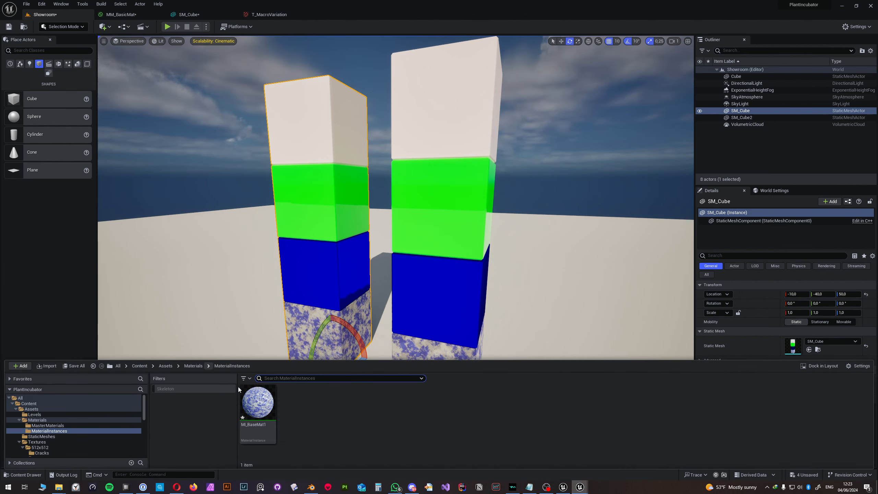
right_click(256, 408)
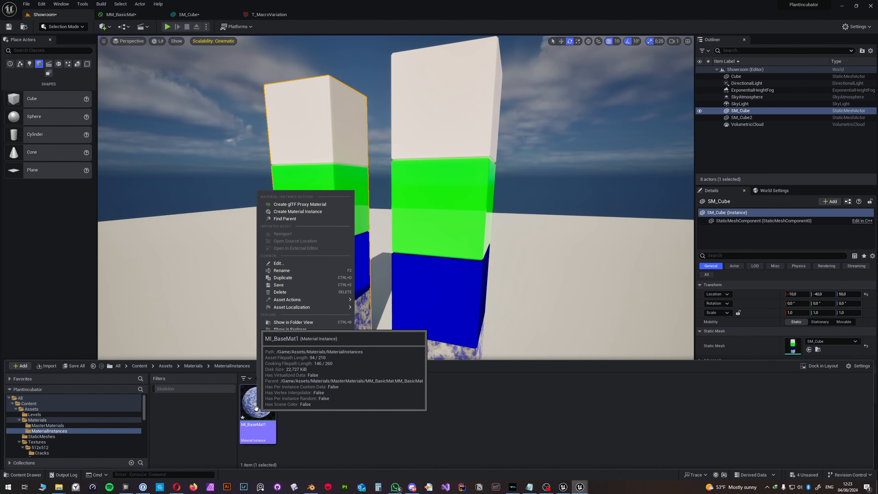
click(295, 211)
key(Return)
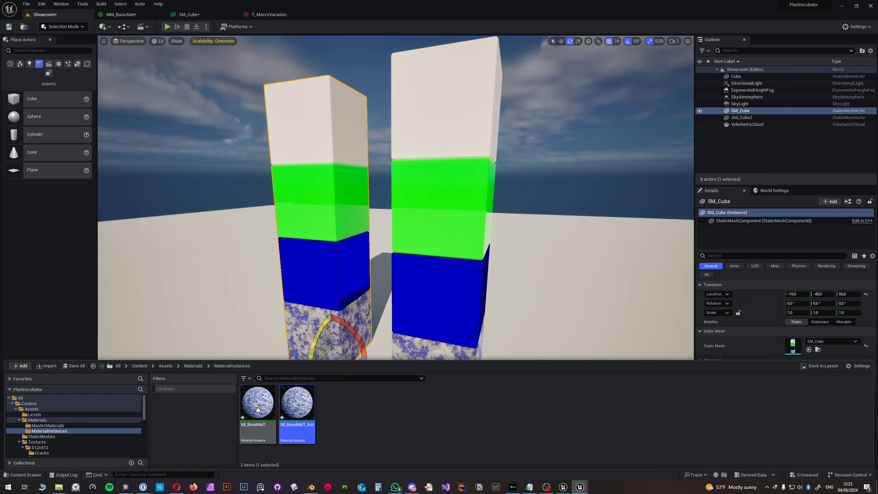
click(300, 426)
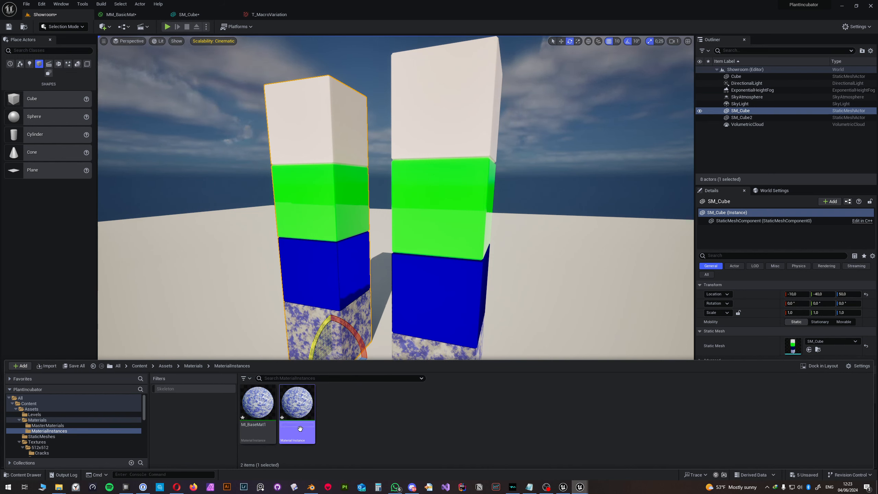
key(End)
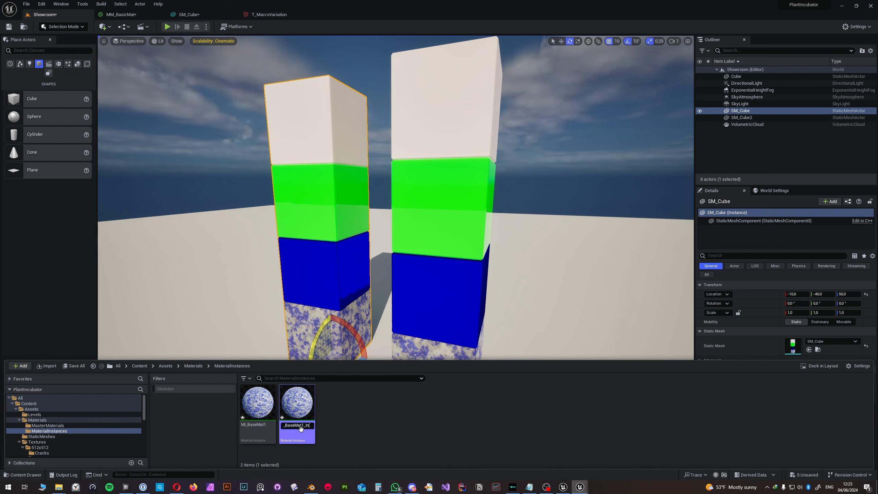
text(_)
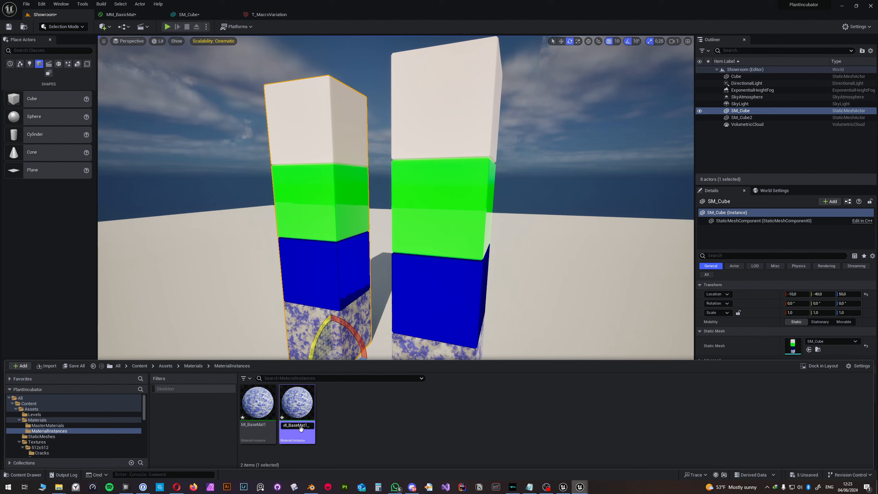
key(BackSpace)
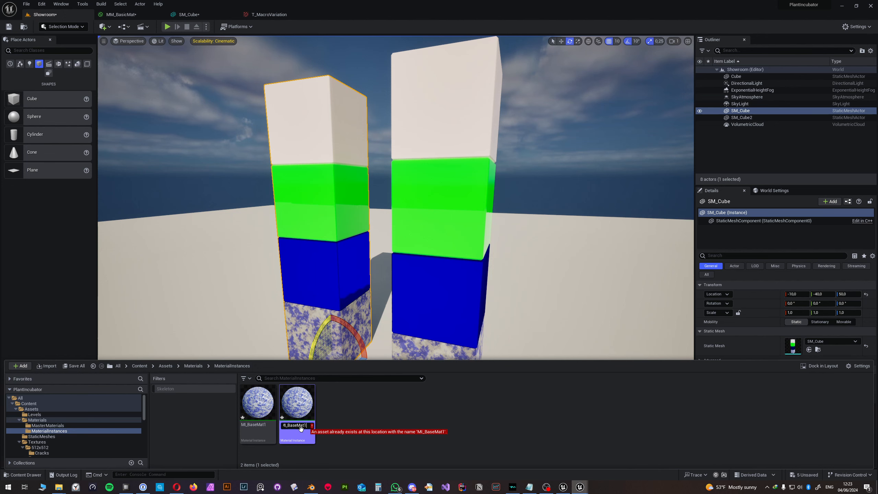
text(Var1)
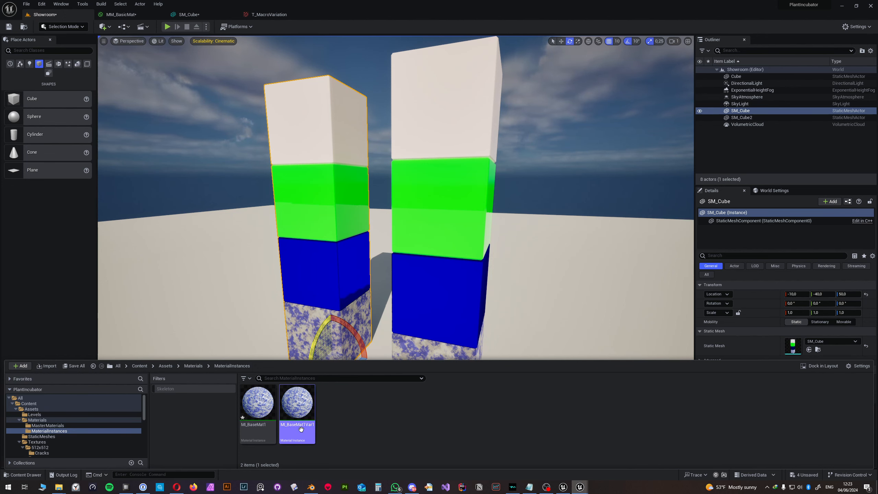
Step: Assign MI_BaseMat1Var1 as the Element 0 material of the SM_Cube2 stack
click(489, 224)
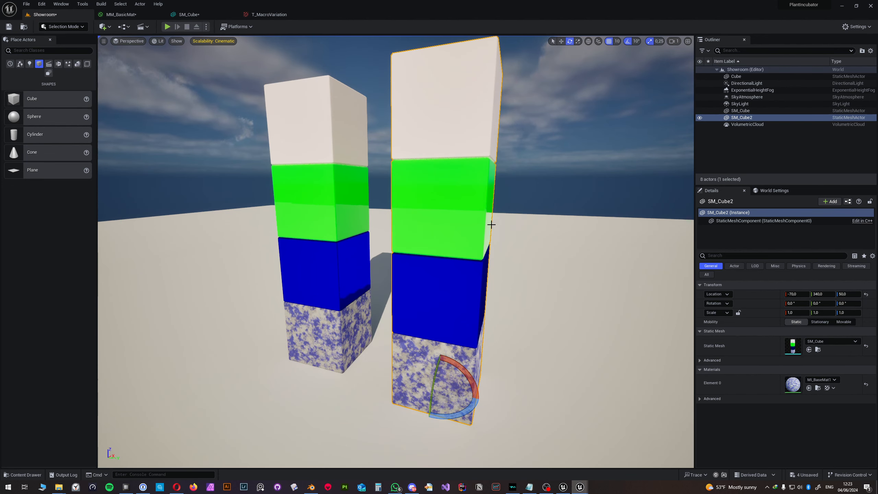
click(825, 380)
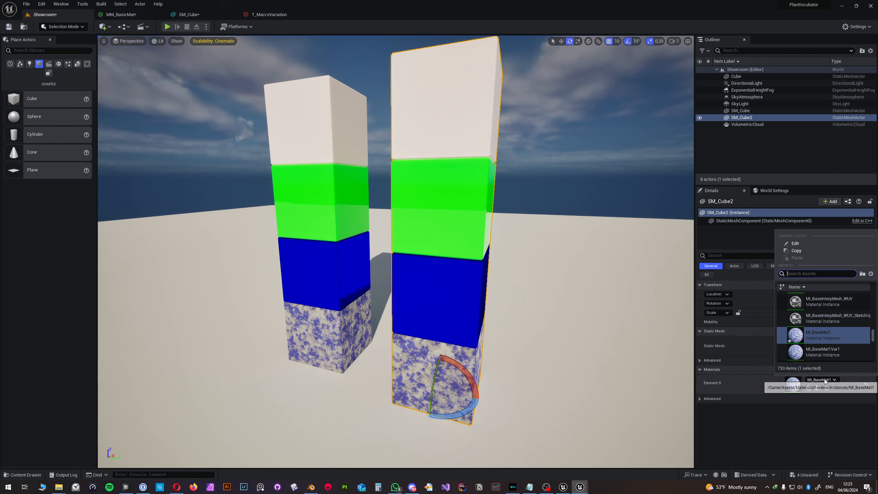
click(823, 352)
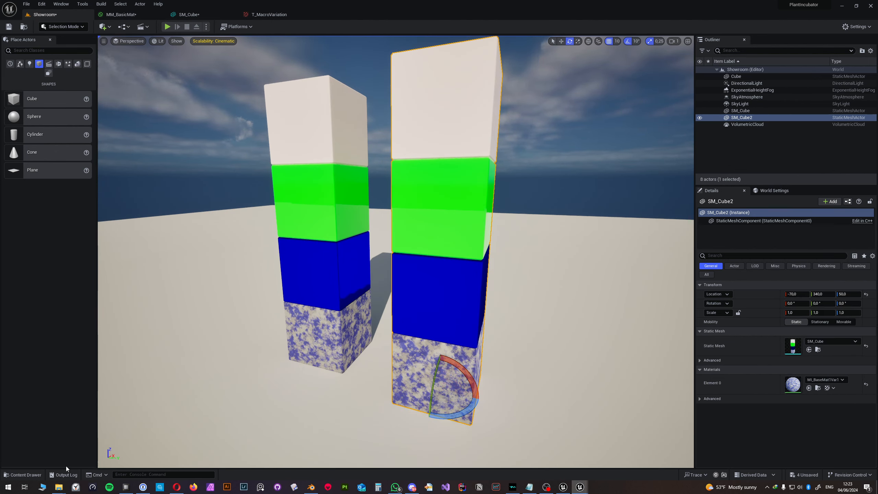
Step: Open MI_BaseMat1Var1 for editing and go through its inherited parameters from M1 to M4
click(24, 475)
double_click(298, 410)
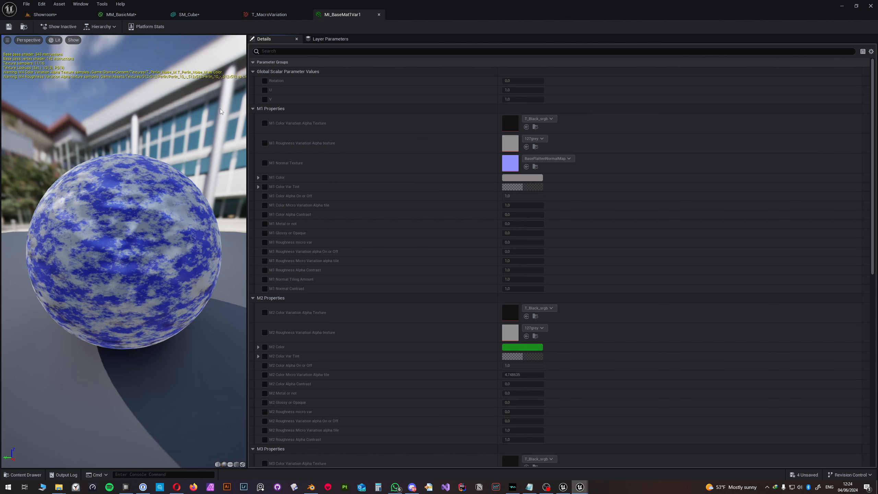
scroll(317, 152, down, 3)
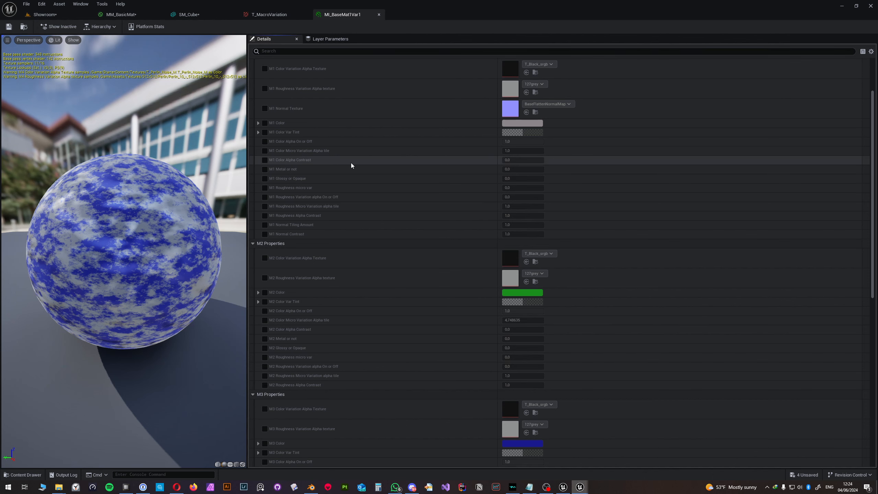
scroll(348, 166, up, 1)
scroll(348, 167, up, 2)
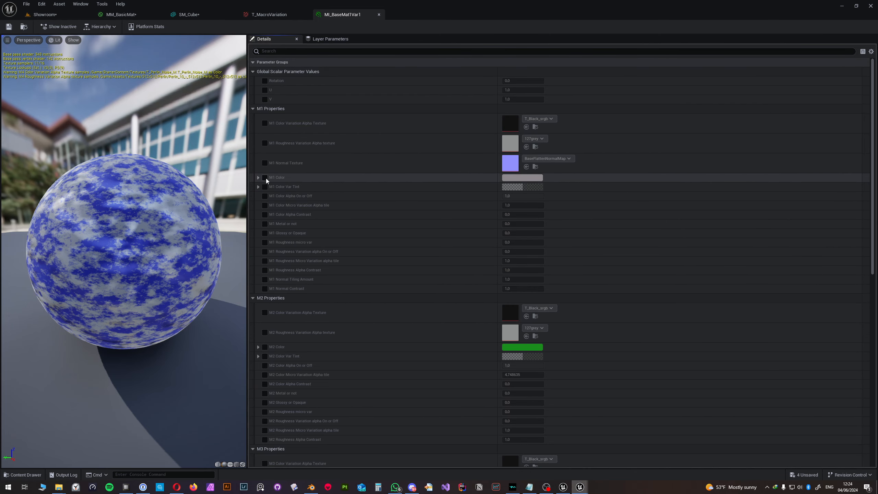
scroll(267, 178, down, 10)
scroll(283, 179, down, 3)
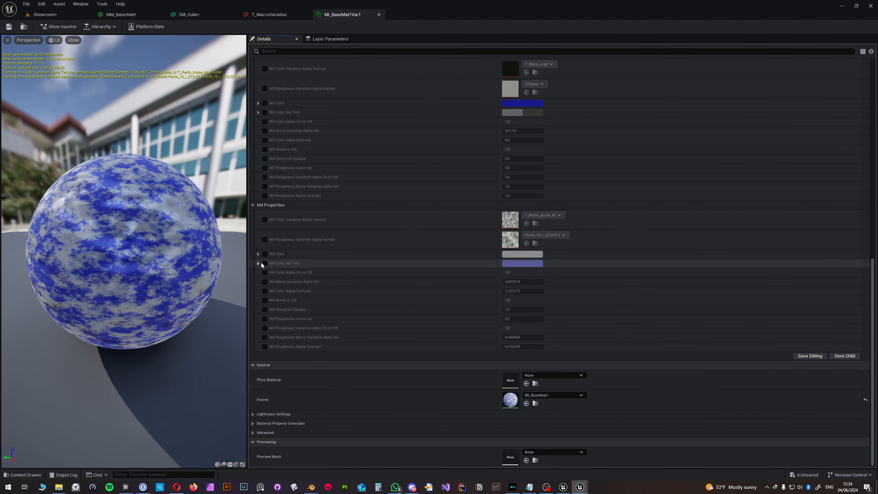
Step: Override M4 Color Var Tint with red in MI_BaseMat1Var1, save it, and return to the Showroom level to compare the stacks
click(265, 264)
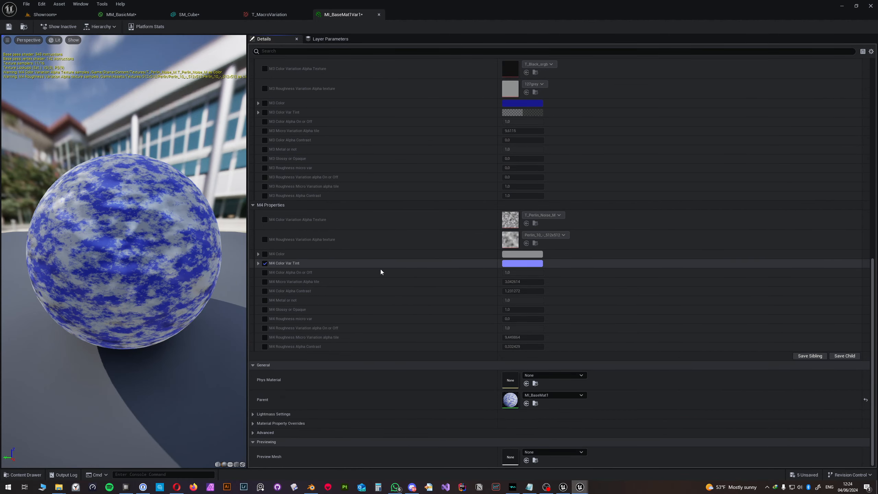
click(521, 264)
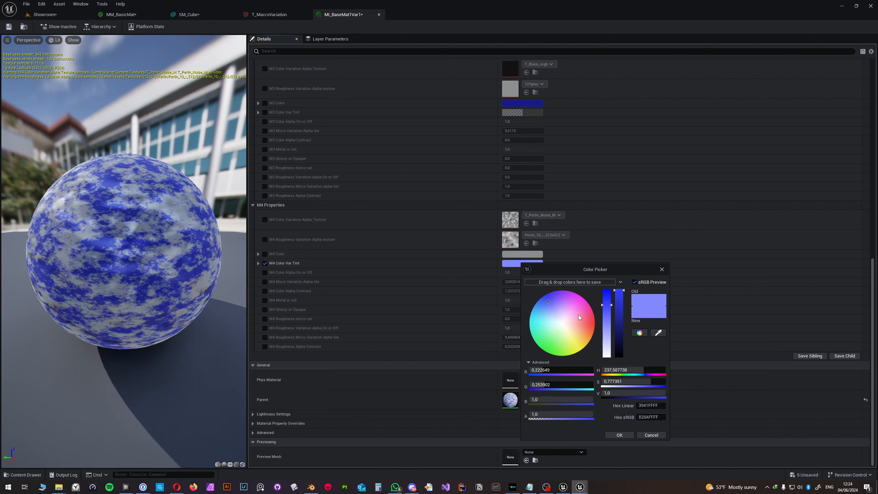
drag(578, 314, 600, 324)
click(619, 435)
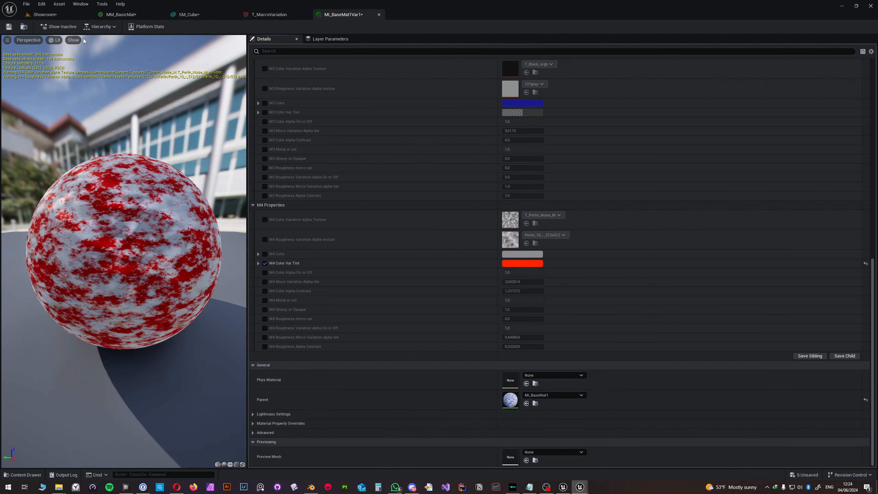
click(9, 27)
click(48, 15)
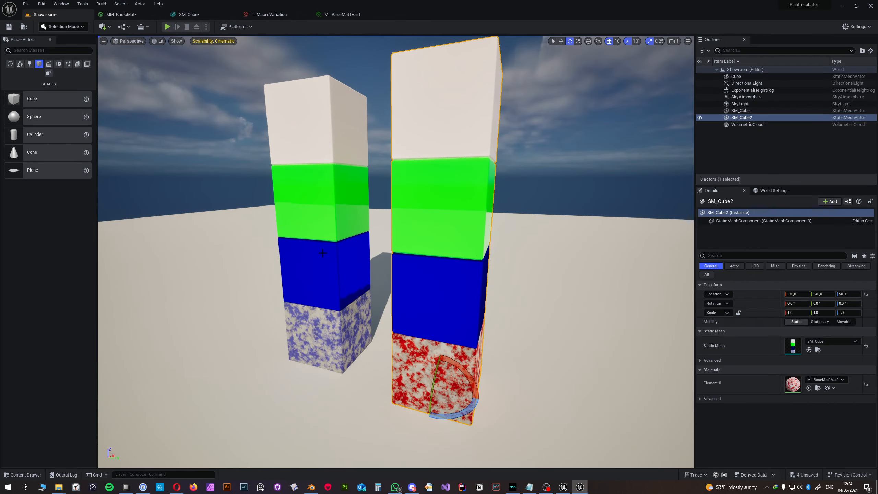
click(239, 307)
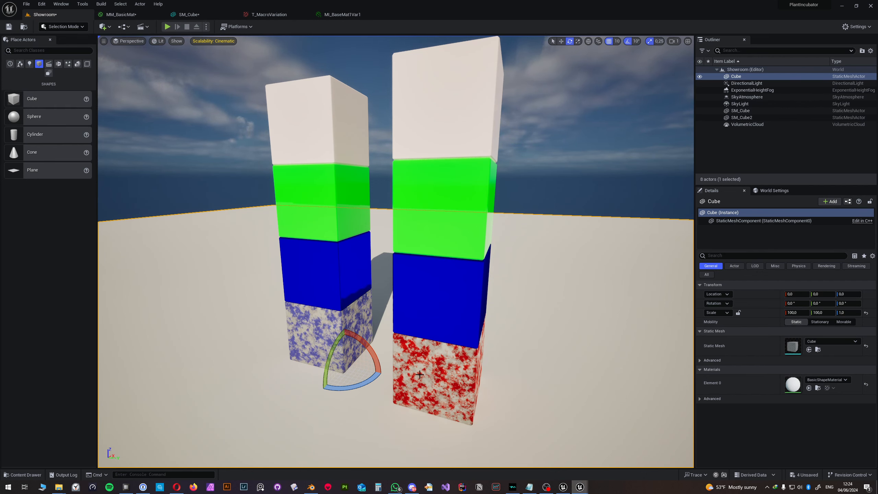
Step: Open the parent instance MI_BaseMat1 for editing and set its M1 Color to light purple (hex sRGB A990FFFF)
click(33, 477)
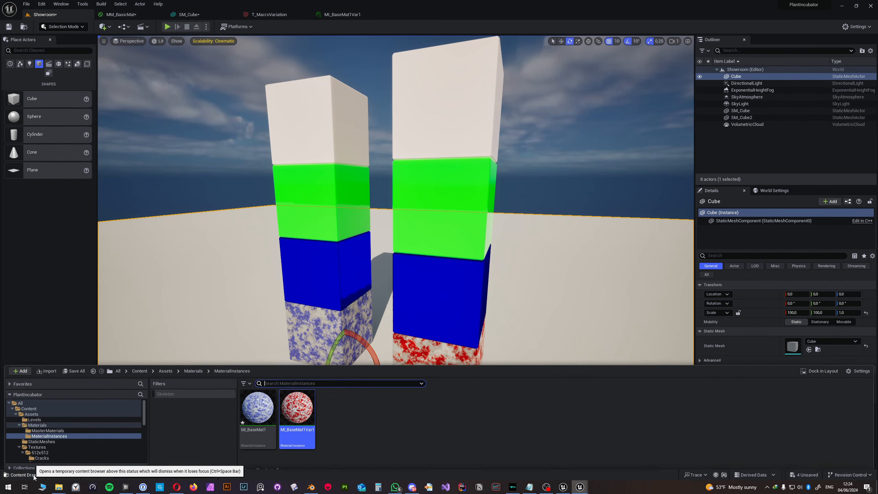
double_click(251, 402)
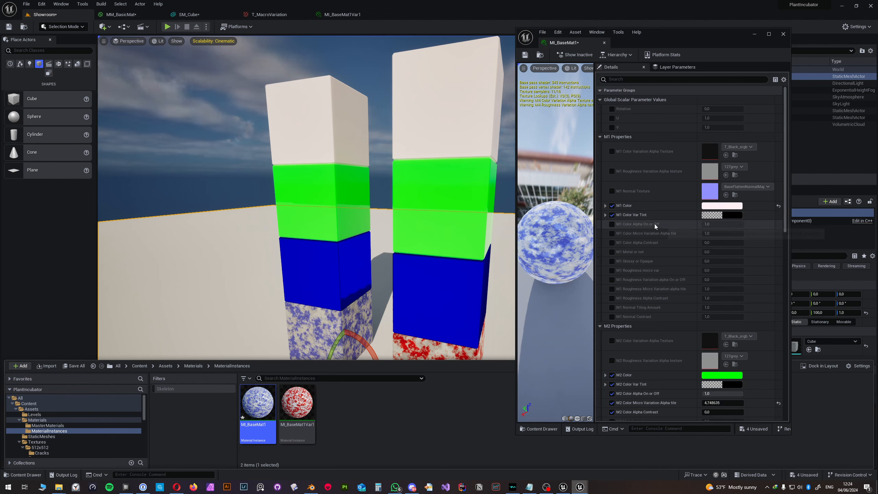
scroll(655, 223, down, 3)
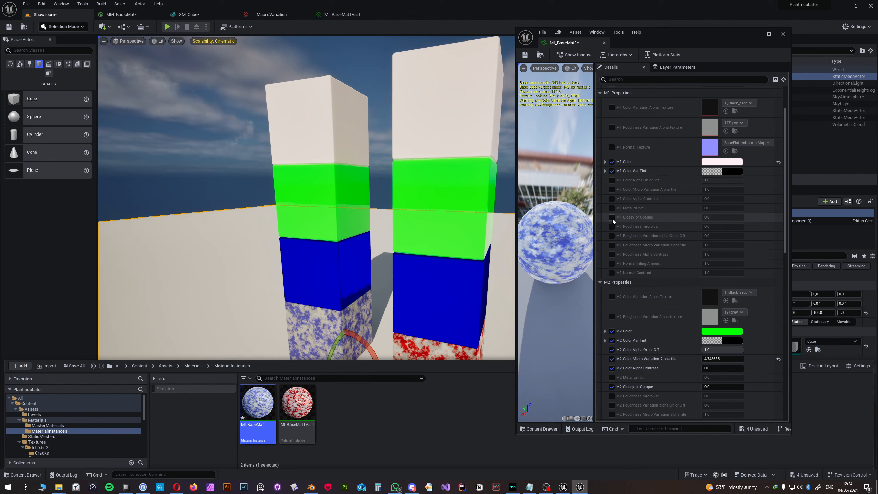
scroll(626, 219, down, 3)
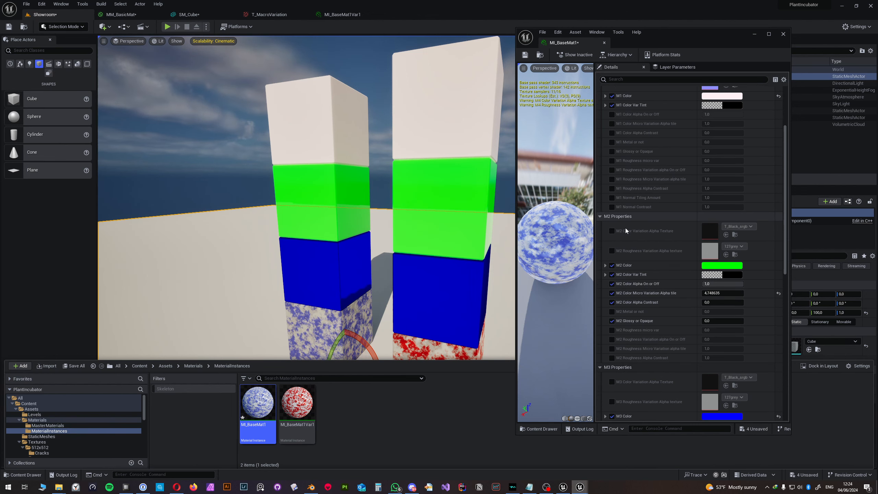
scroll(625, 227, up, 2)
scroll(621, 142, up, 2)
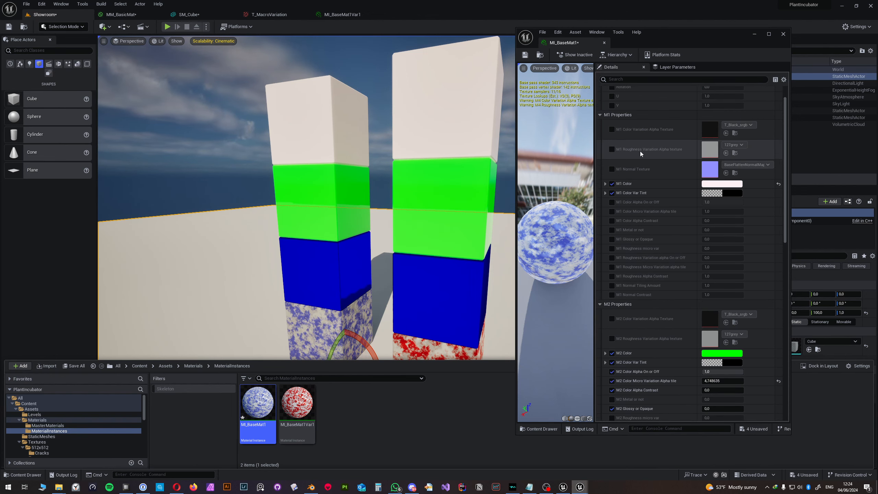
click(730, 187)
click(609, 223)
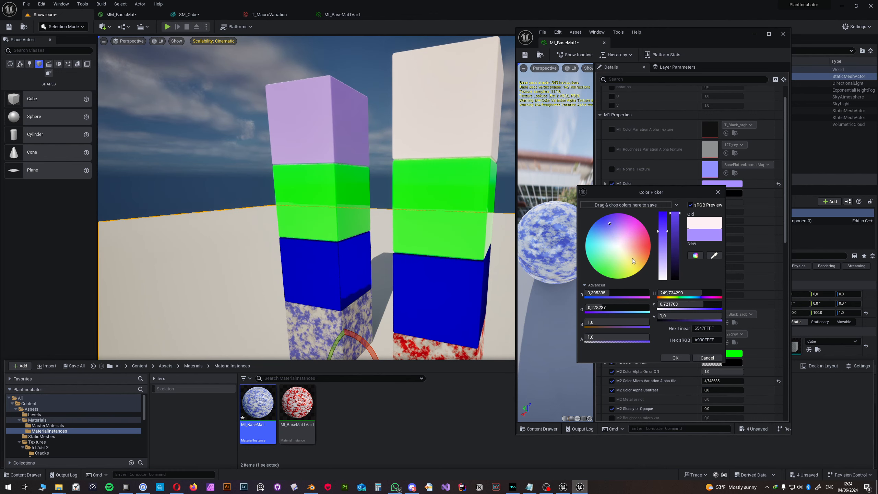
click(675, 358)
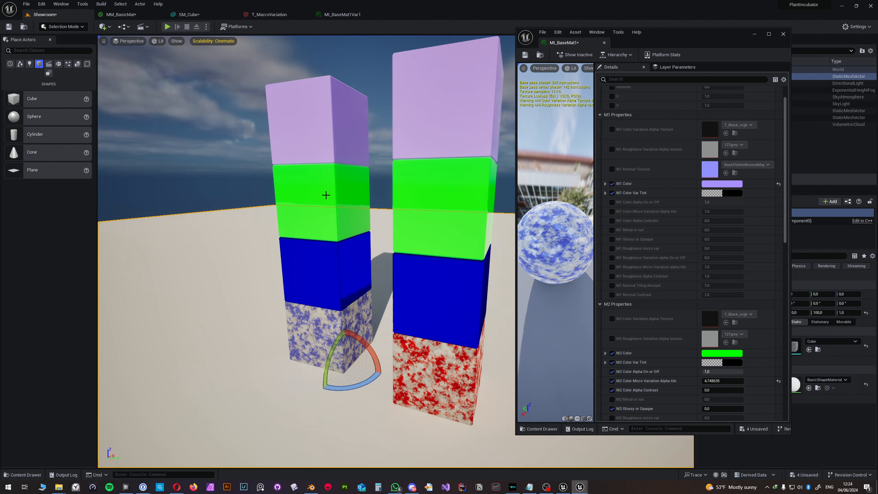
Step: Set M1 Color in MI_BaseMat1 to coral red (hex sRGB FF5F5FFF), and select the SM_Cube2 stack in the level
click(721, 184)
drag(743, 236, 784, 244)
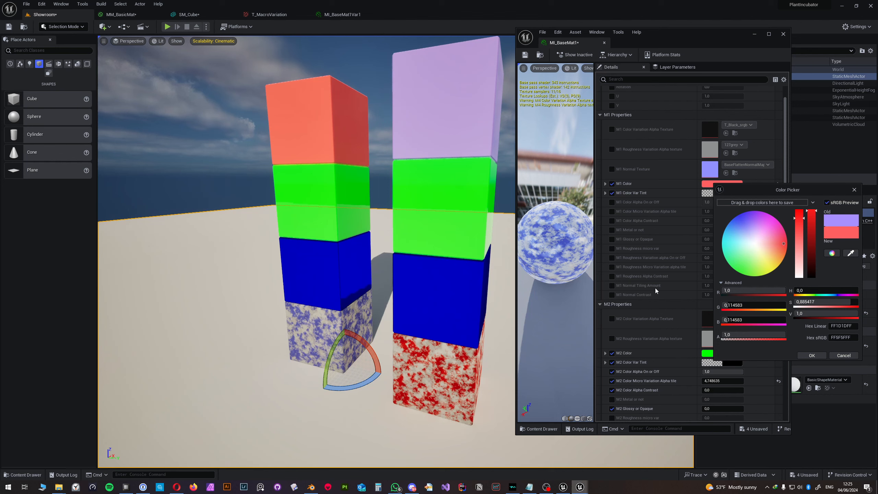
click(808, 357)
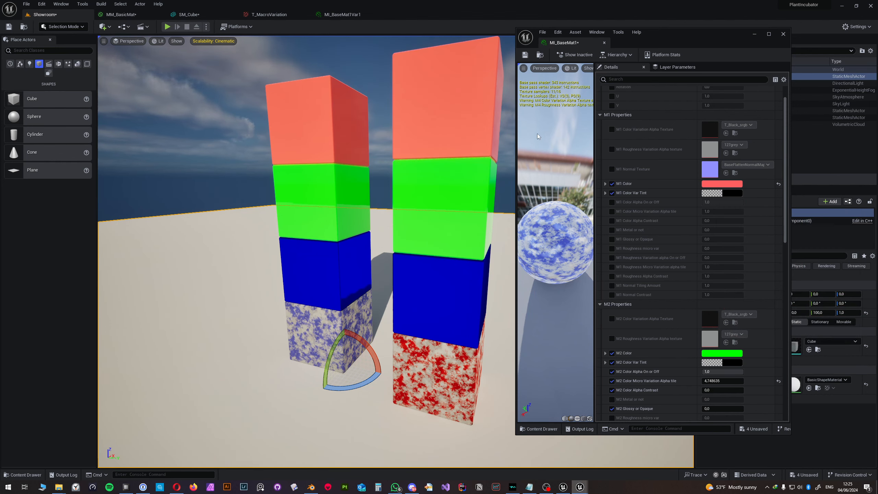
click(439, 146)
click(818, 350)
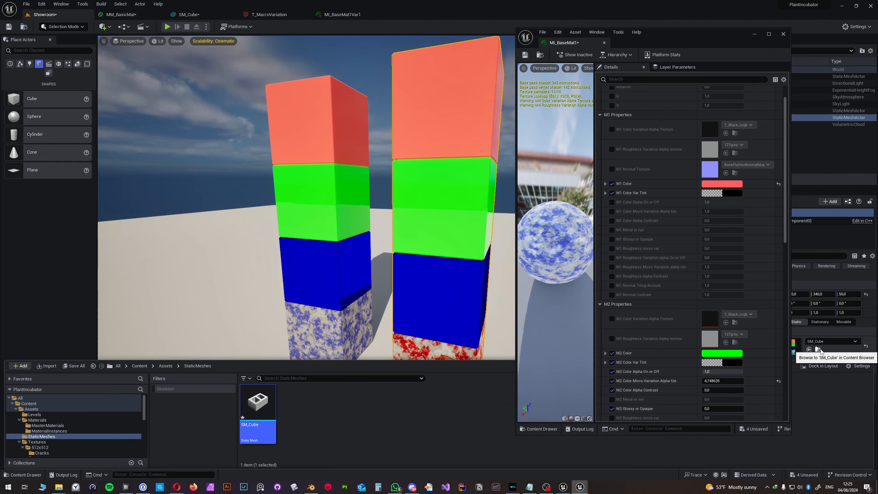
double_click(258, 405)
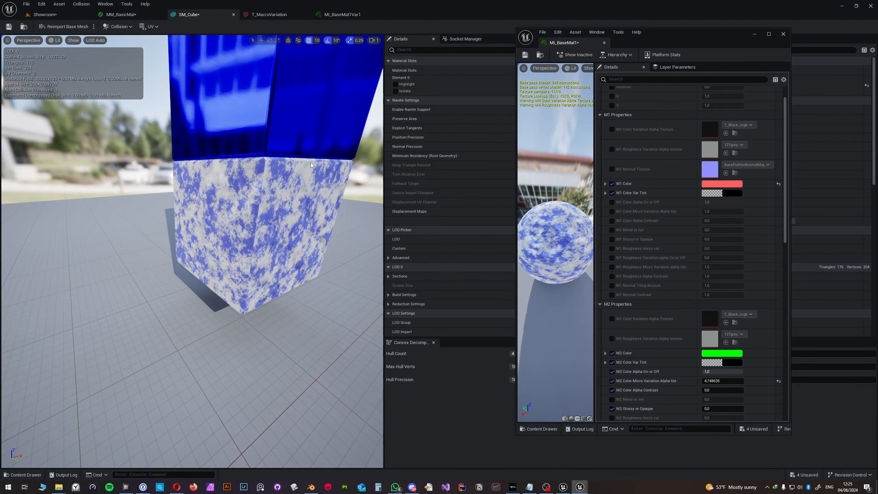
click(44, 14)
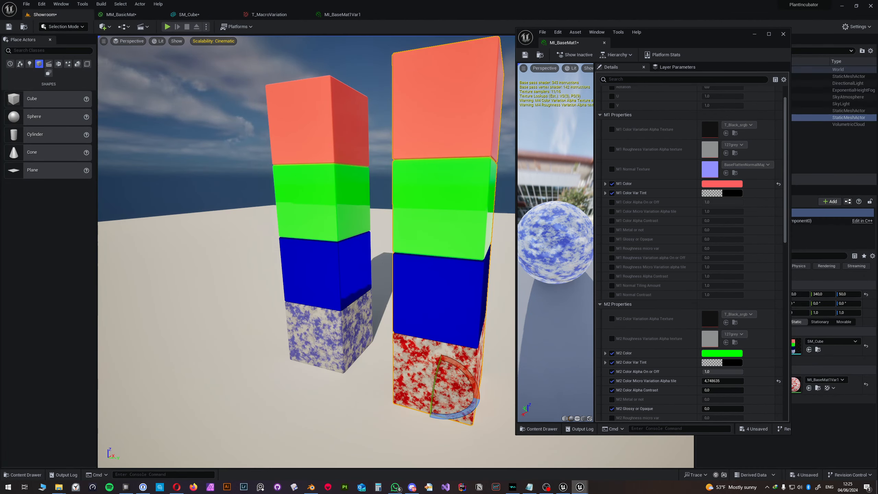
Step: Open MI_BaseMat1Var1 from the SM_Cube2 stack's material, dock its editor beside MI_BaseMat1, and return to the Showroom level
click(819, 388)
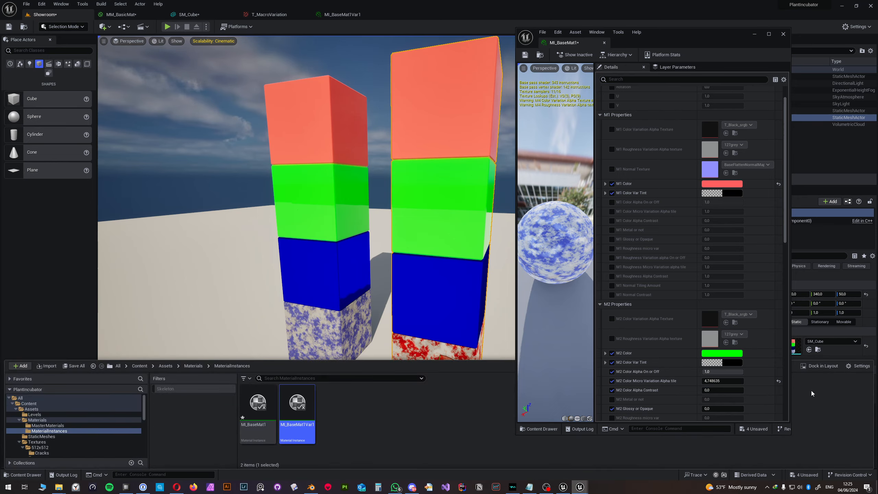
double_click(290, 402)
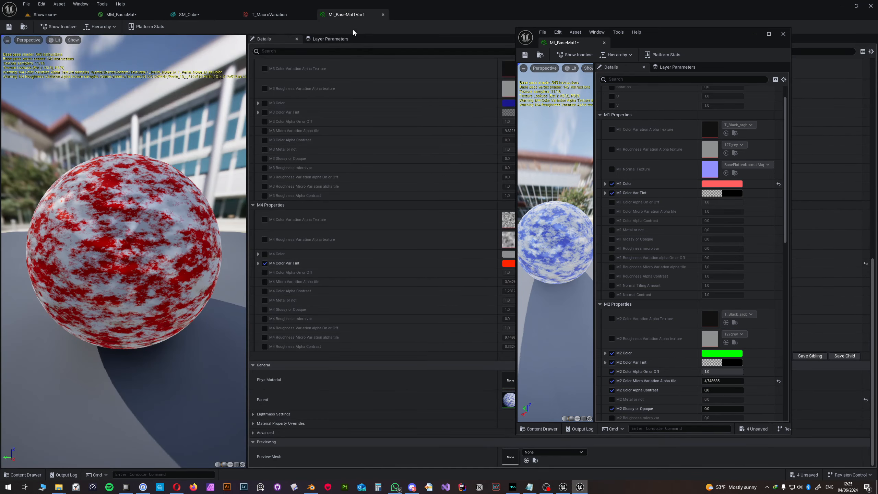
click(388, 14)
drag(665, 44, 664, 43)
click(59, 15)
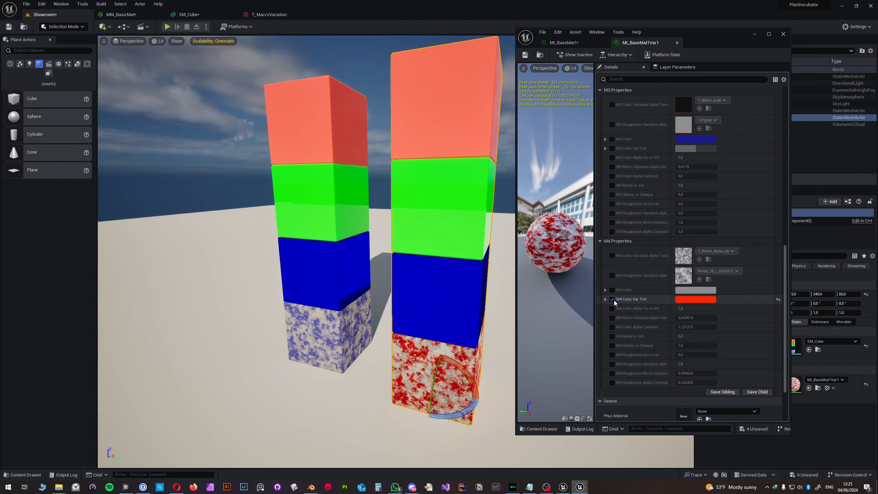
Step: Switch the M4 Color Var Tint override of MI_BaseMat1Var1 off and back on
click(612, 300)
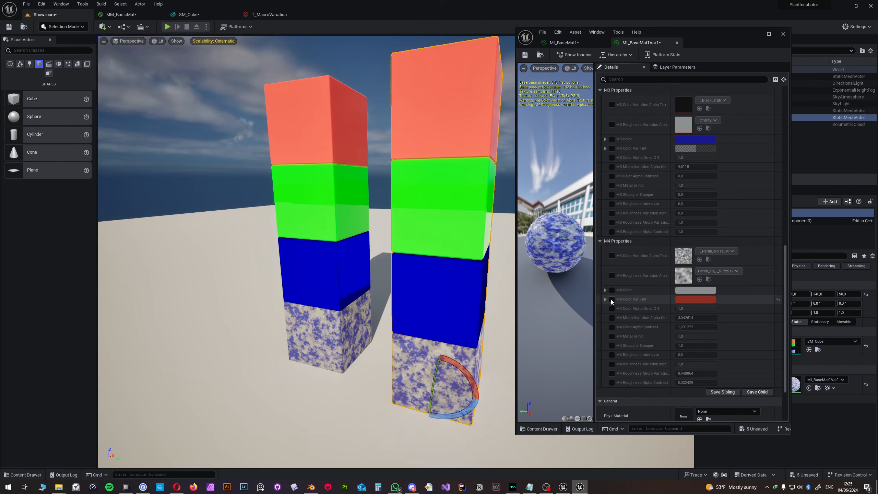
click(612, 299)
Step: Enable the M1 Color override in MI_BaseMat1Var1 and set it to light blue
scroll(660, 258, up, 12)
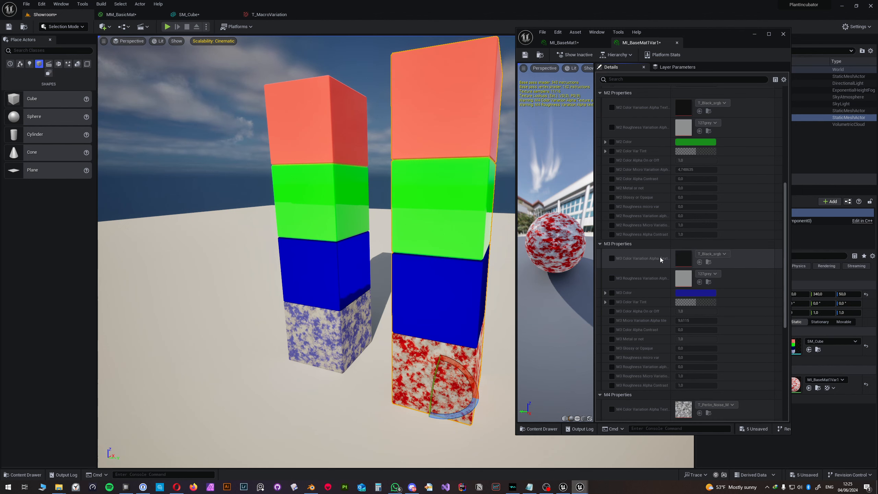
scroll(657, 256, up, 1)
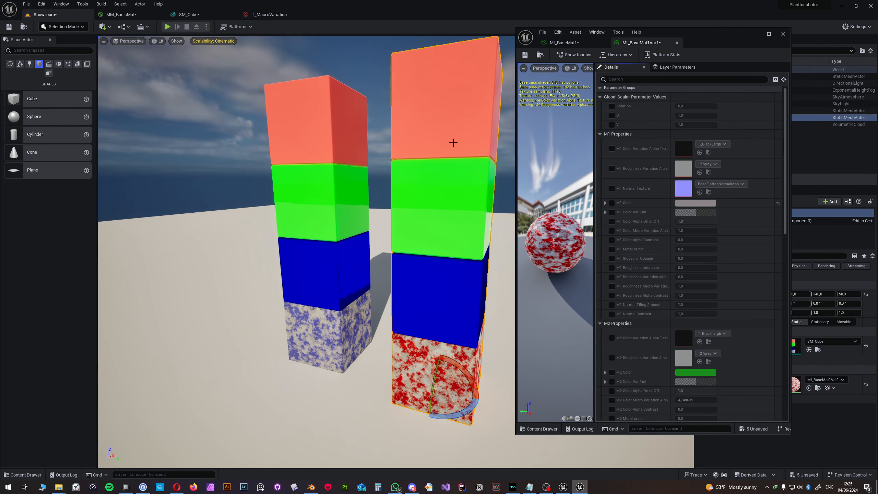
click(612, 205)
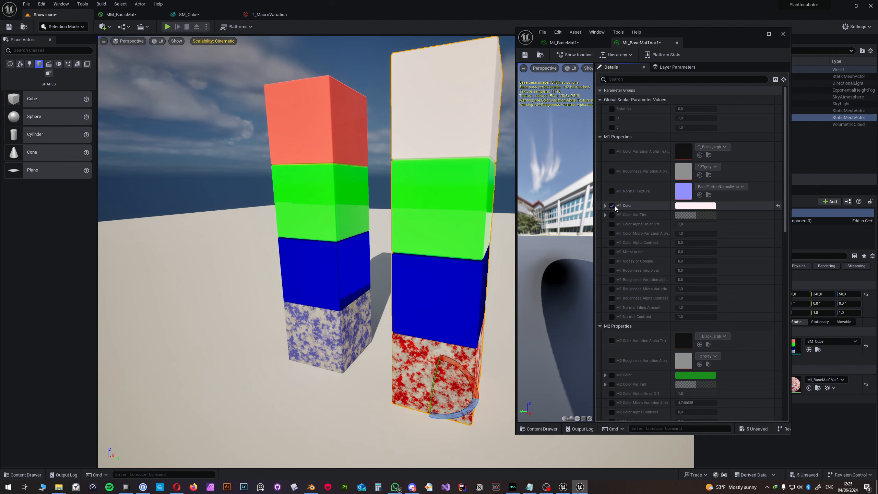
click(696, 206)
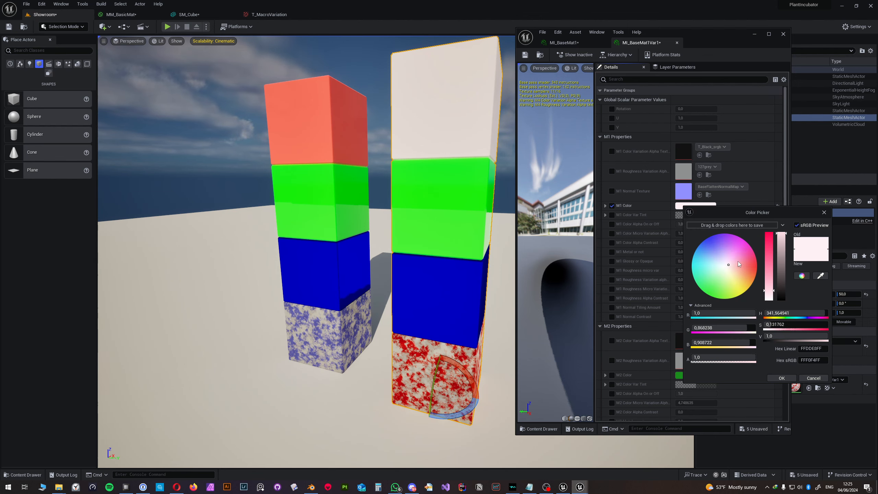
click(706, 242)
click(782, 378)
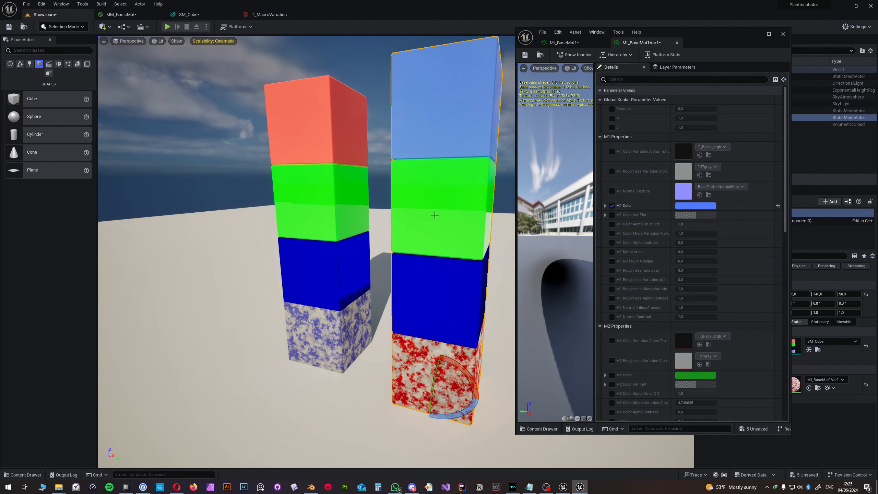
Step: Compare the two cube stacks in the Showroom viewport from closer and farther viewpoints
drag(435, 212, 413, 224)
mouse_move(413, 224)
right_down()
mouse_move(431, 229)
mouse_move(403, 226)
right_up()
right_drag(453, 244, 454, 244)
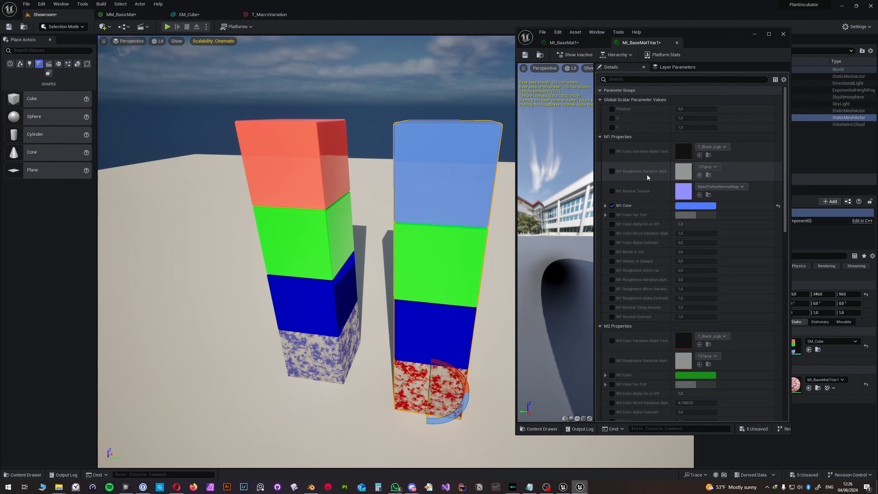
right_drag(439, 208, 388, 211)
right_drag(449, 251, 446, 252)
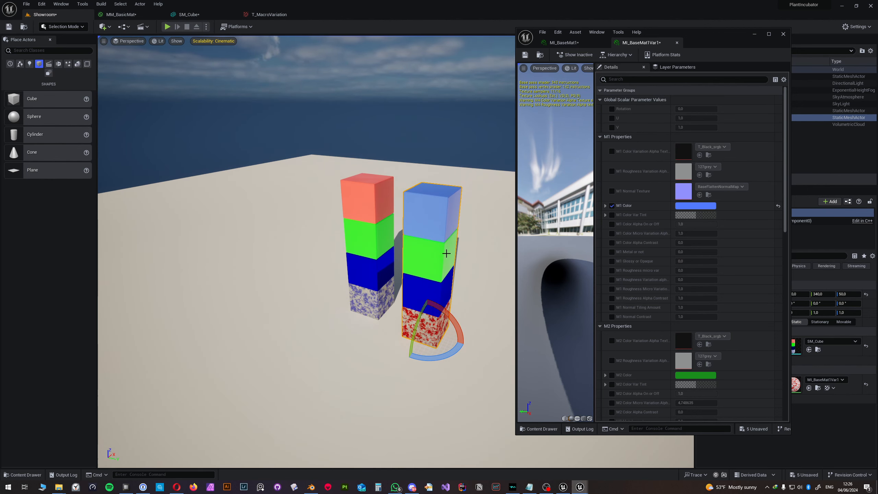